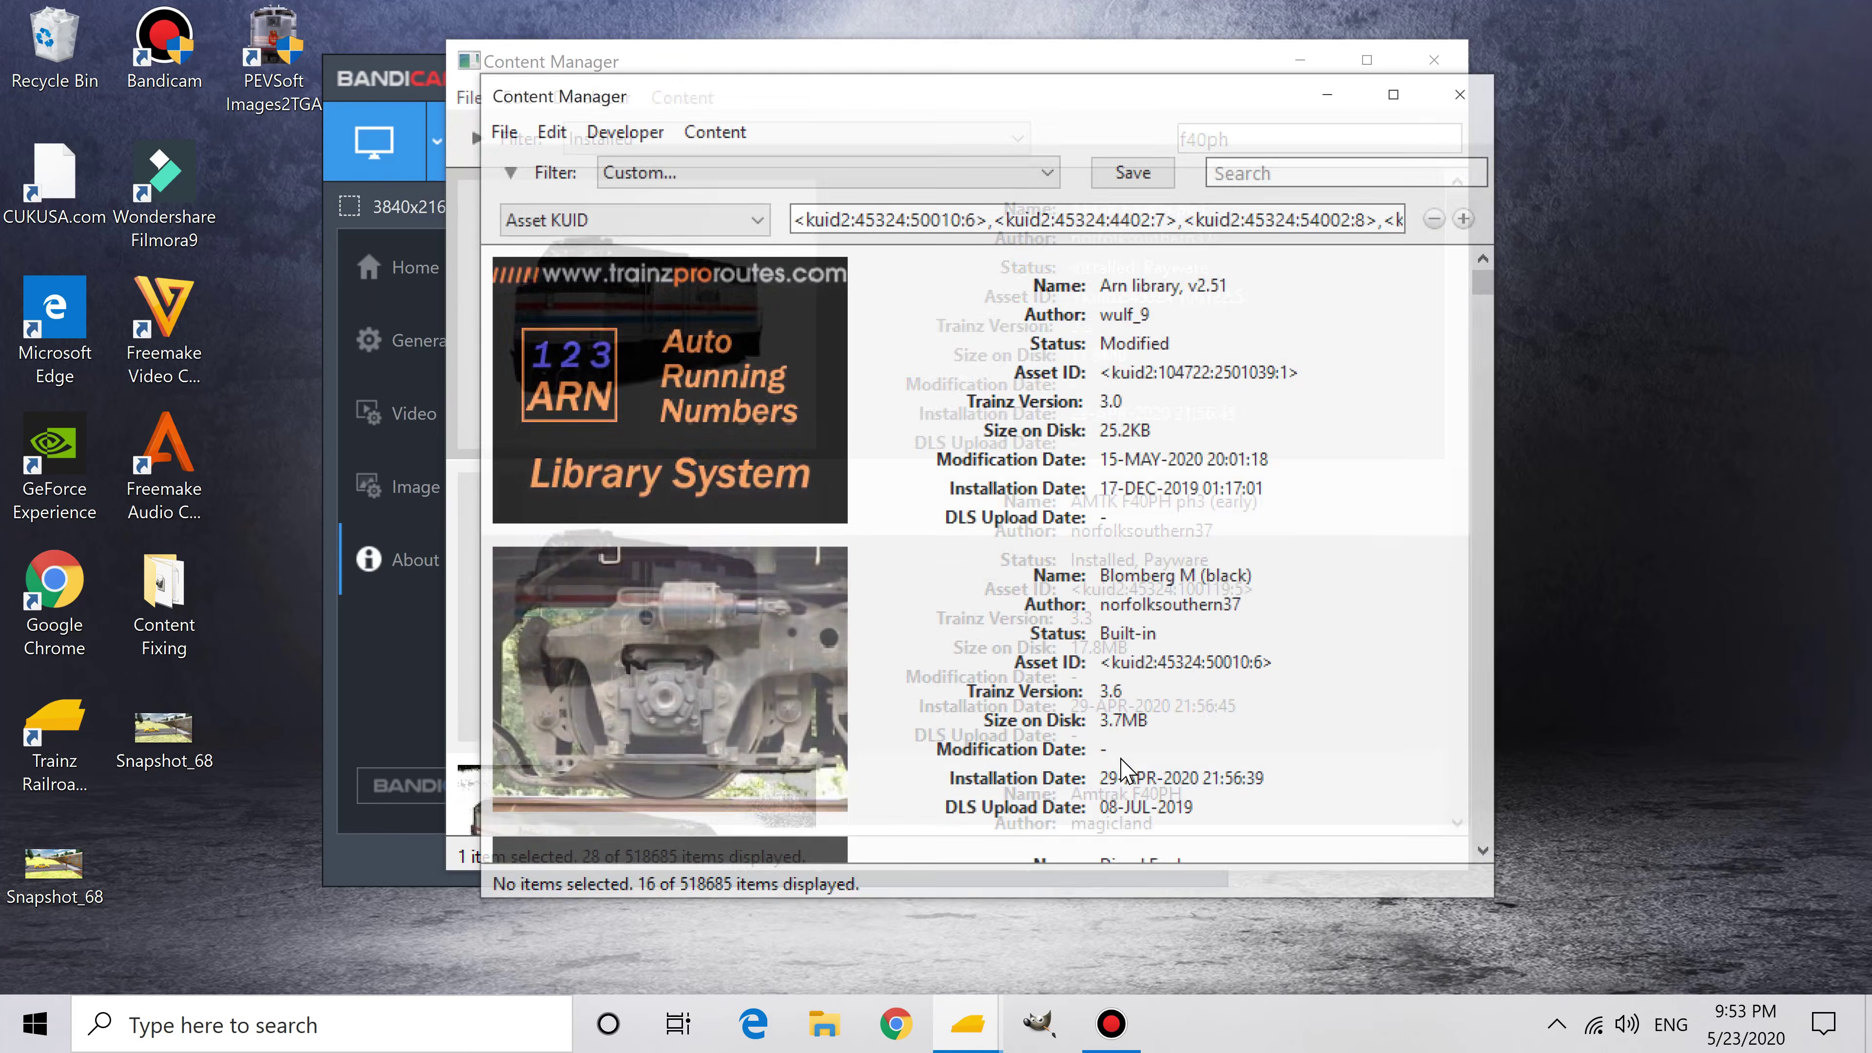
# Step: Find the Nathan K5LA #2 horn sound in the dependency list and show its files in Explorer
pyautogui.scroll(-10, 1303, 331)
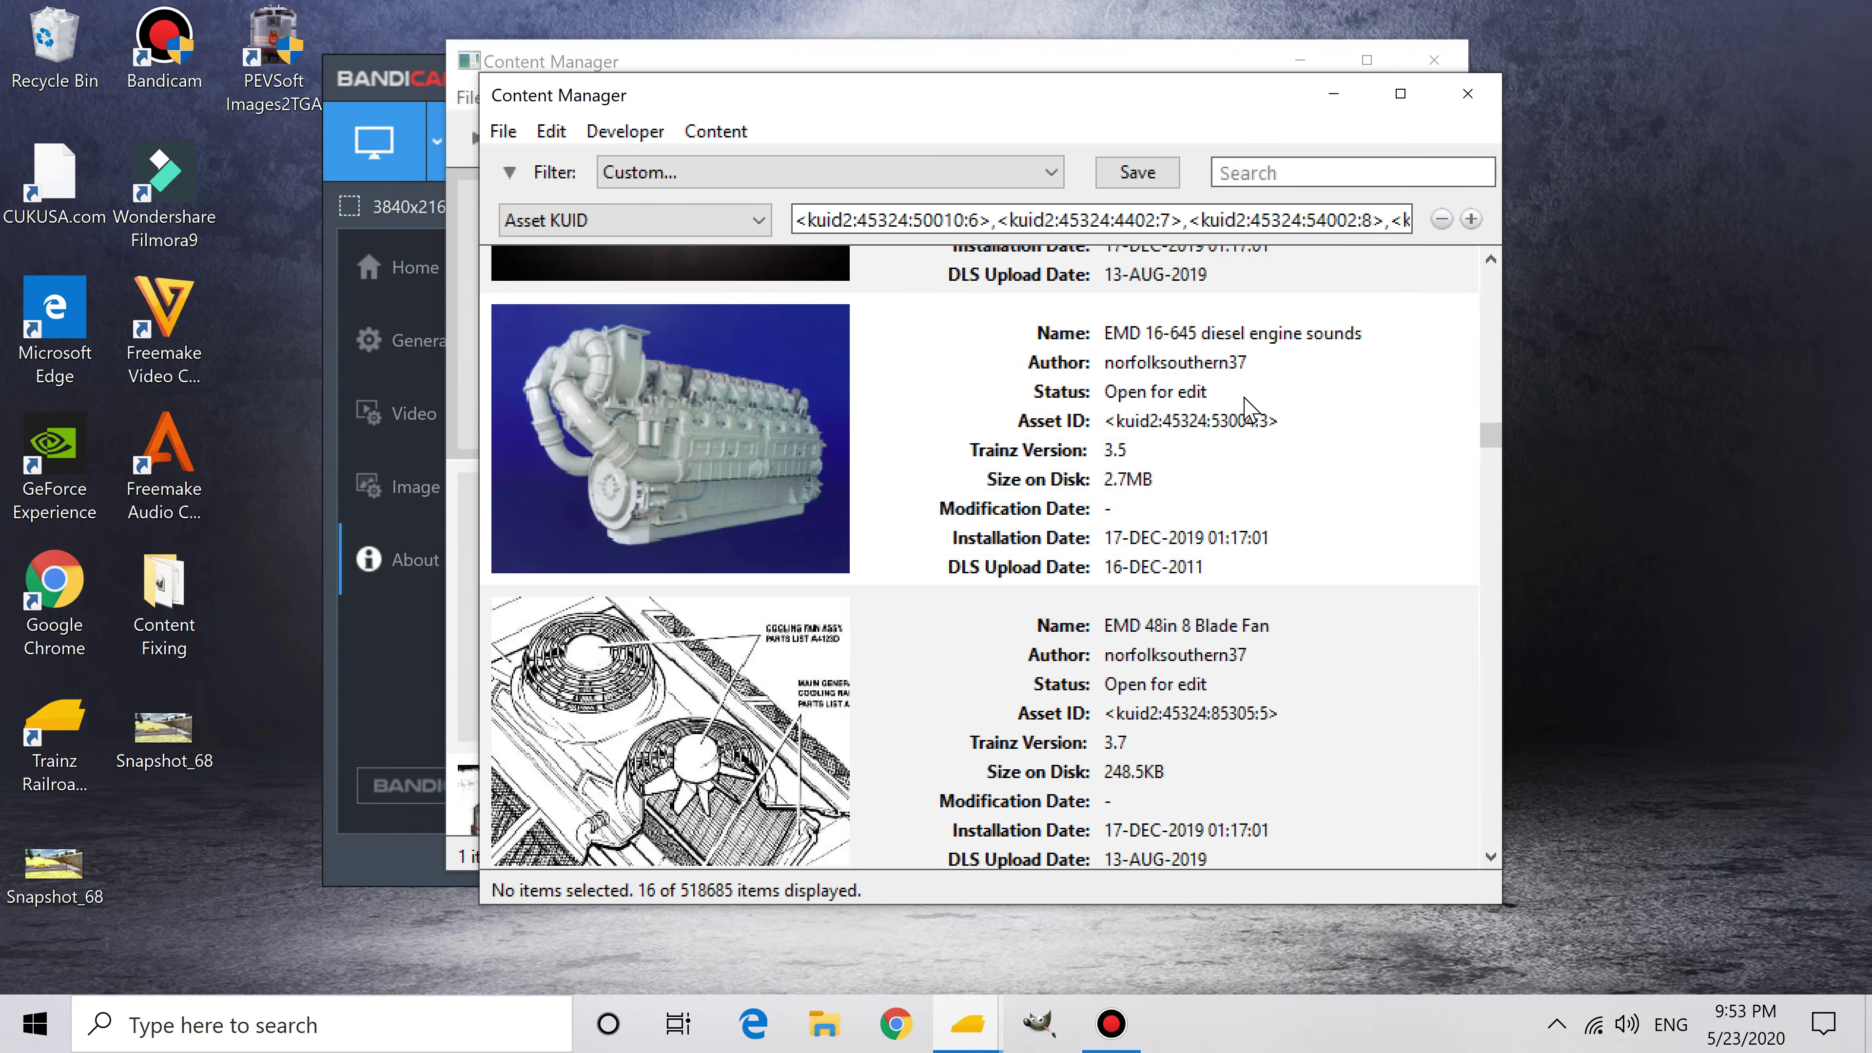
pyautogui.scroll(-3, 1241, 424)
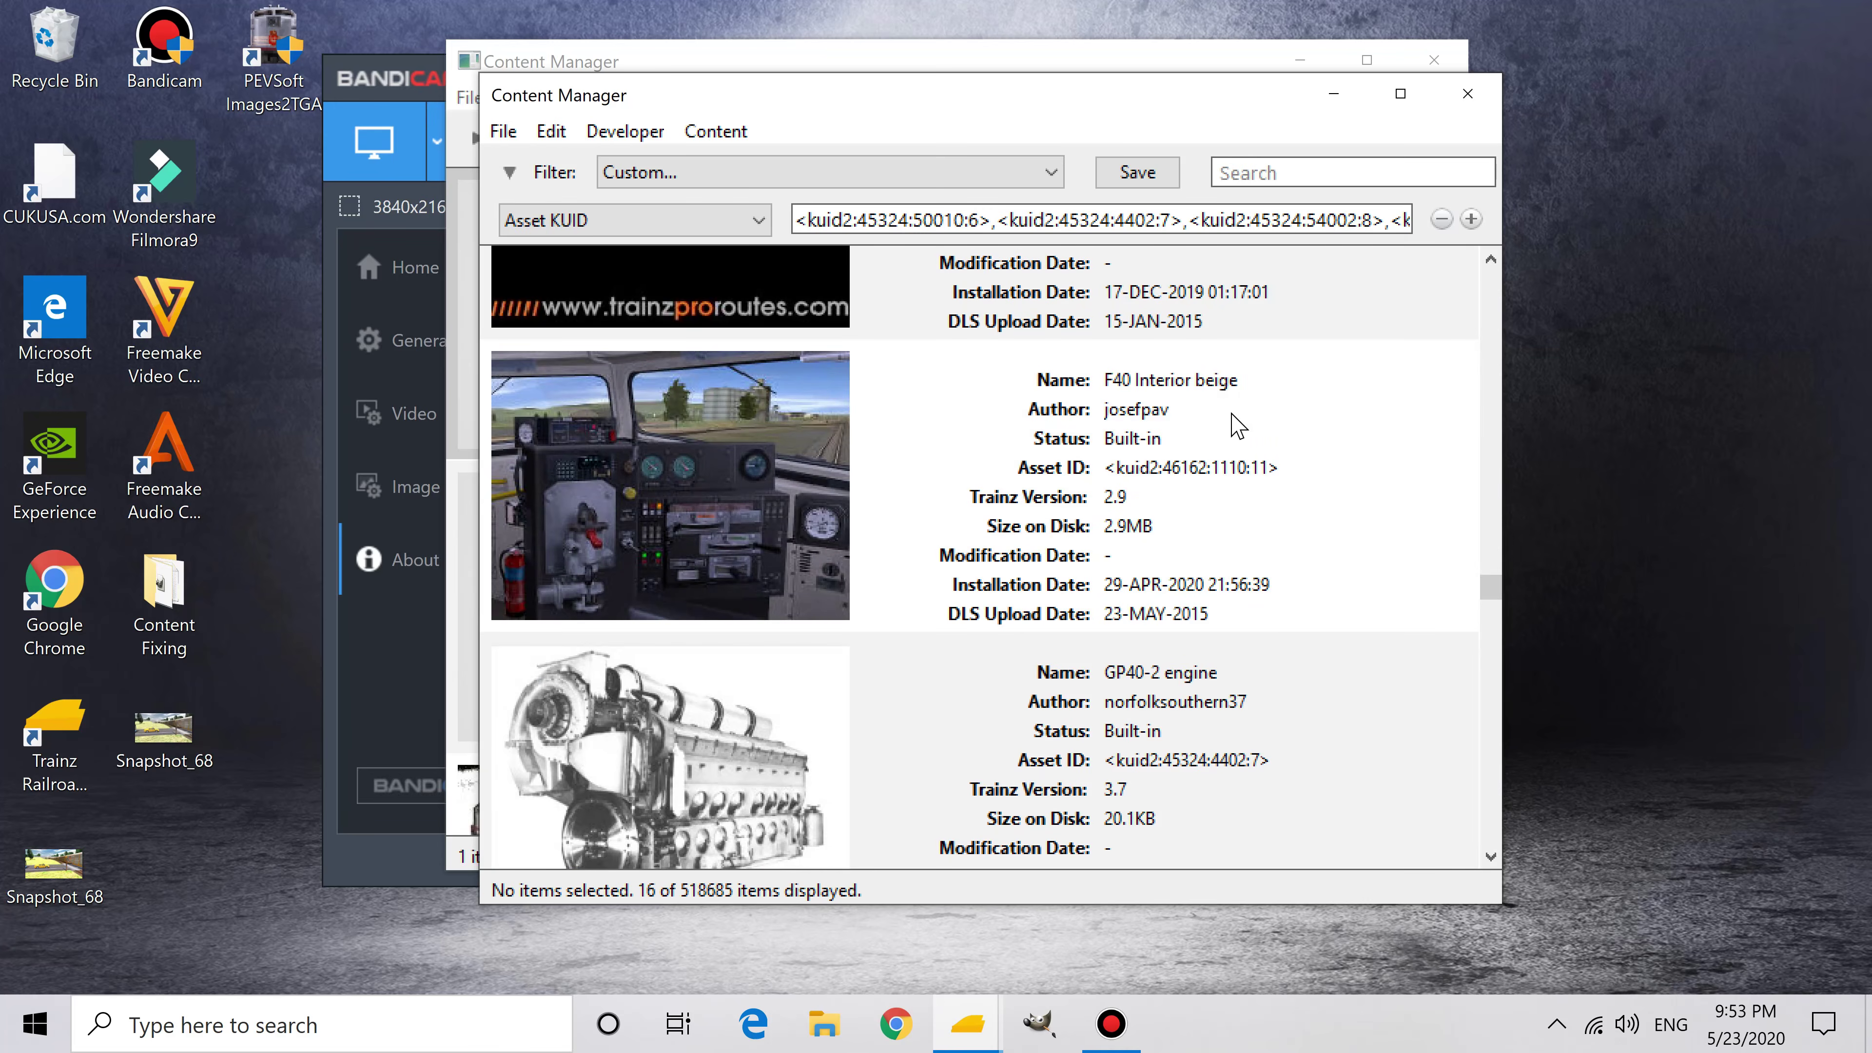
pyautogui.scroll(-15, 1238, 425)
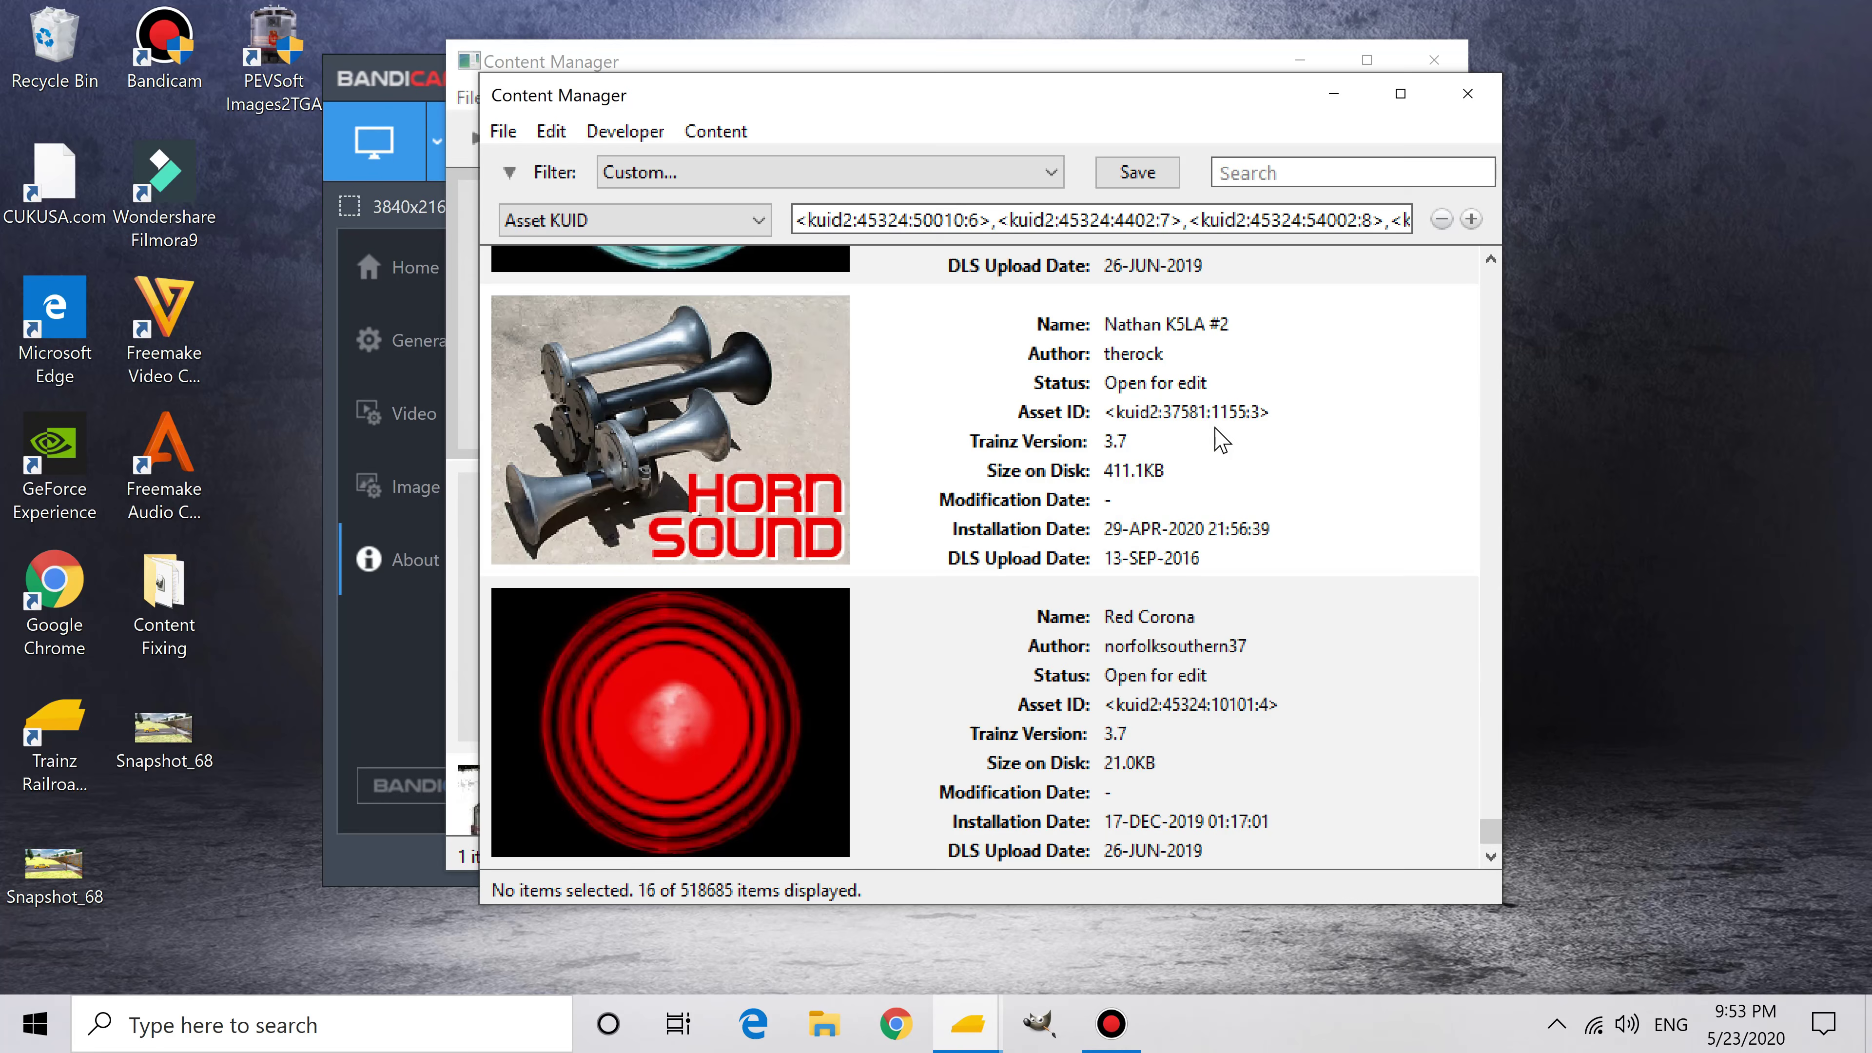
pyautogui.rightClick(1184, 446)
pyautogui.moveTo(1308, 612)
pyautogui.click(1070, 633)
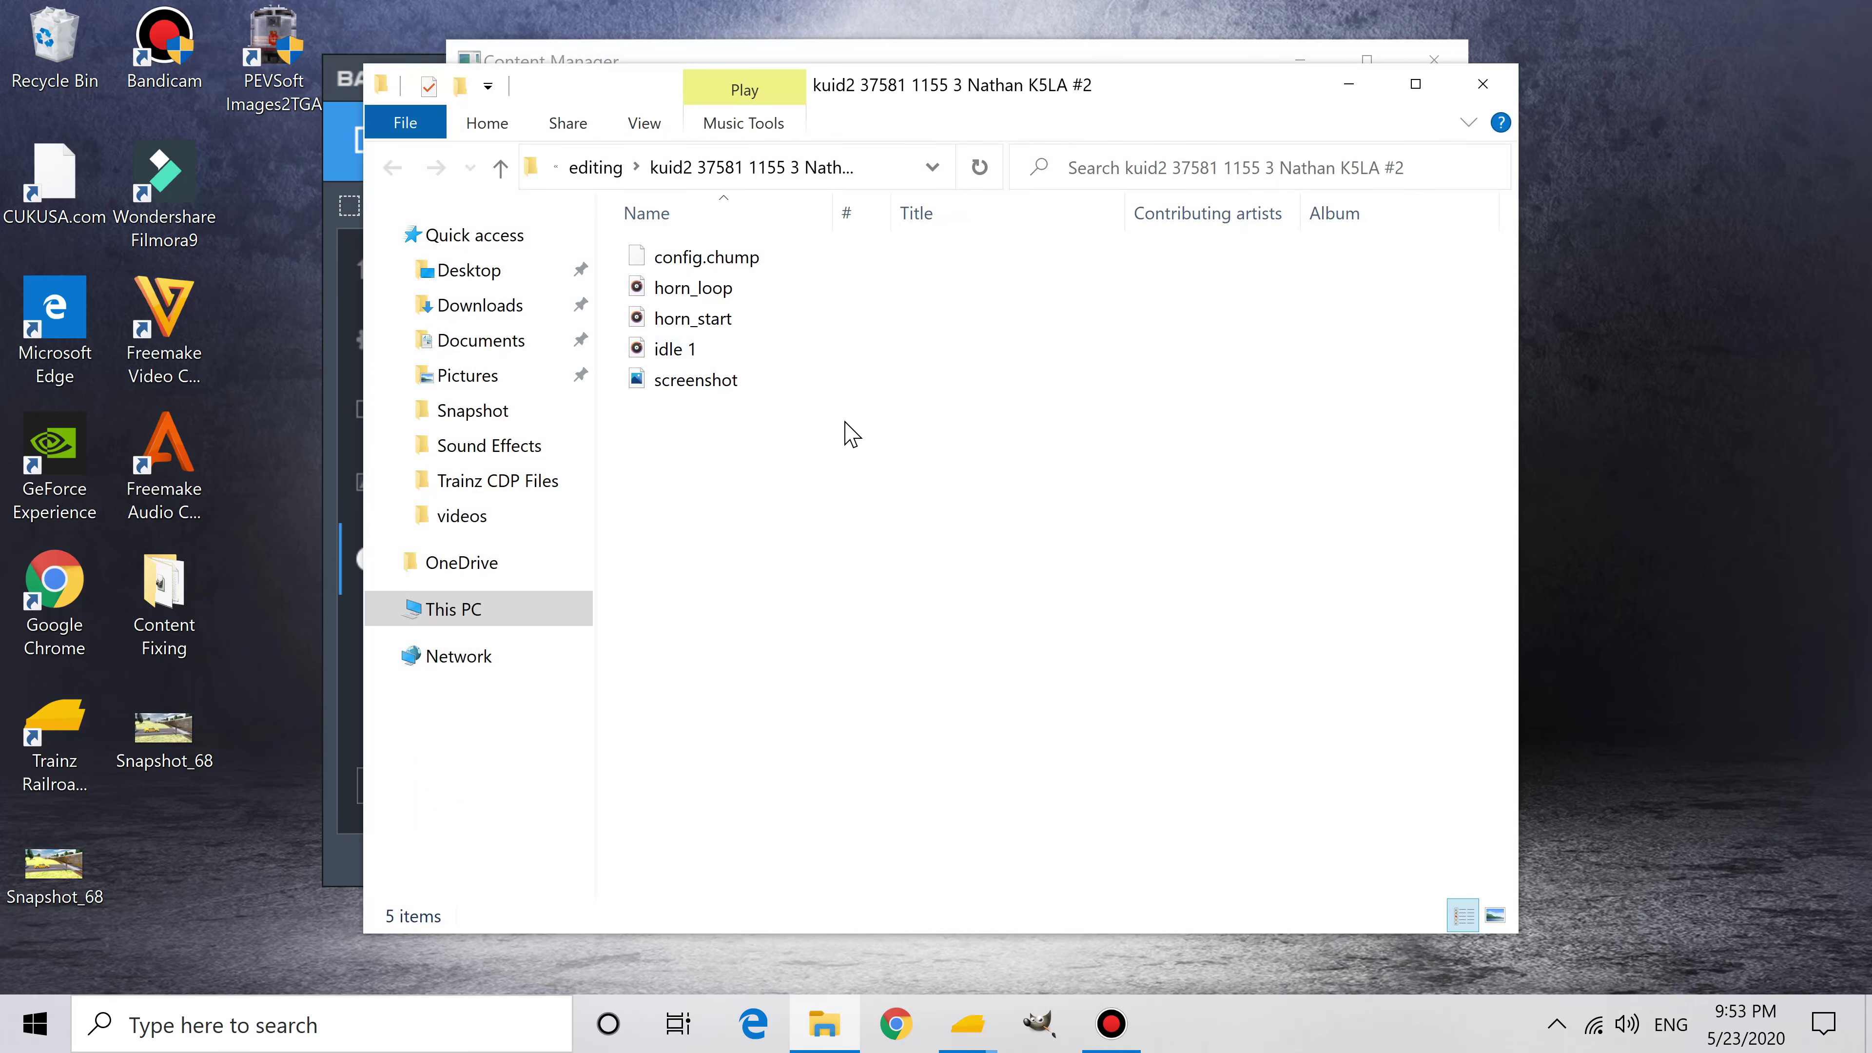
# Step: Play the horn_start, horn_loop and idle 1 sound files one after another, and close the asset's folder
pyautogui.click(723, 321)
pyautogui.doubleClick(726, 321)
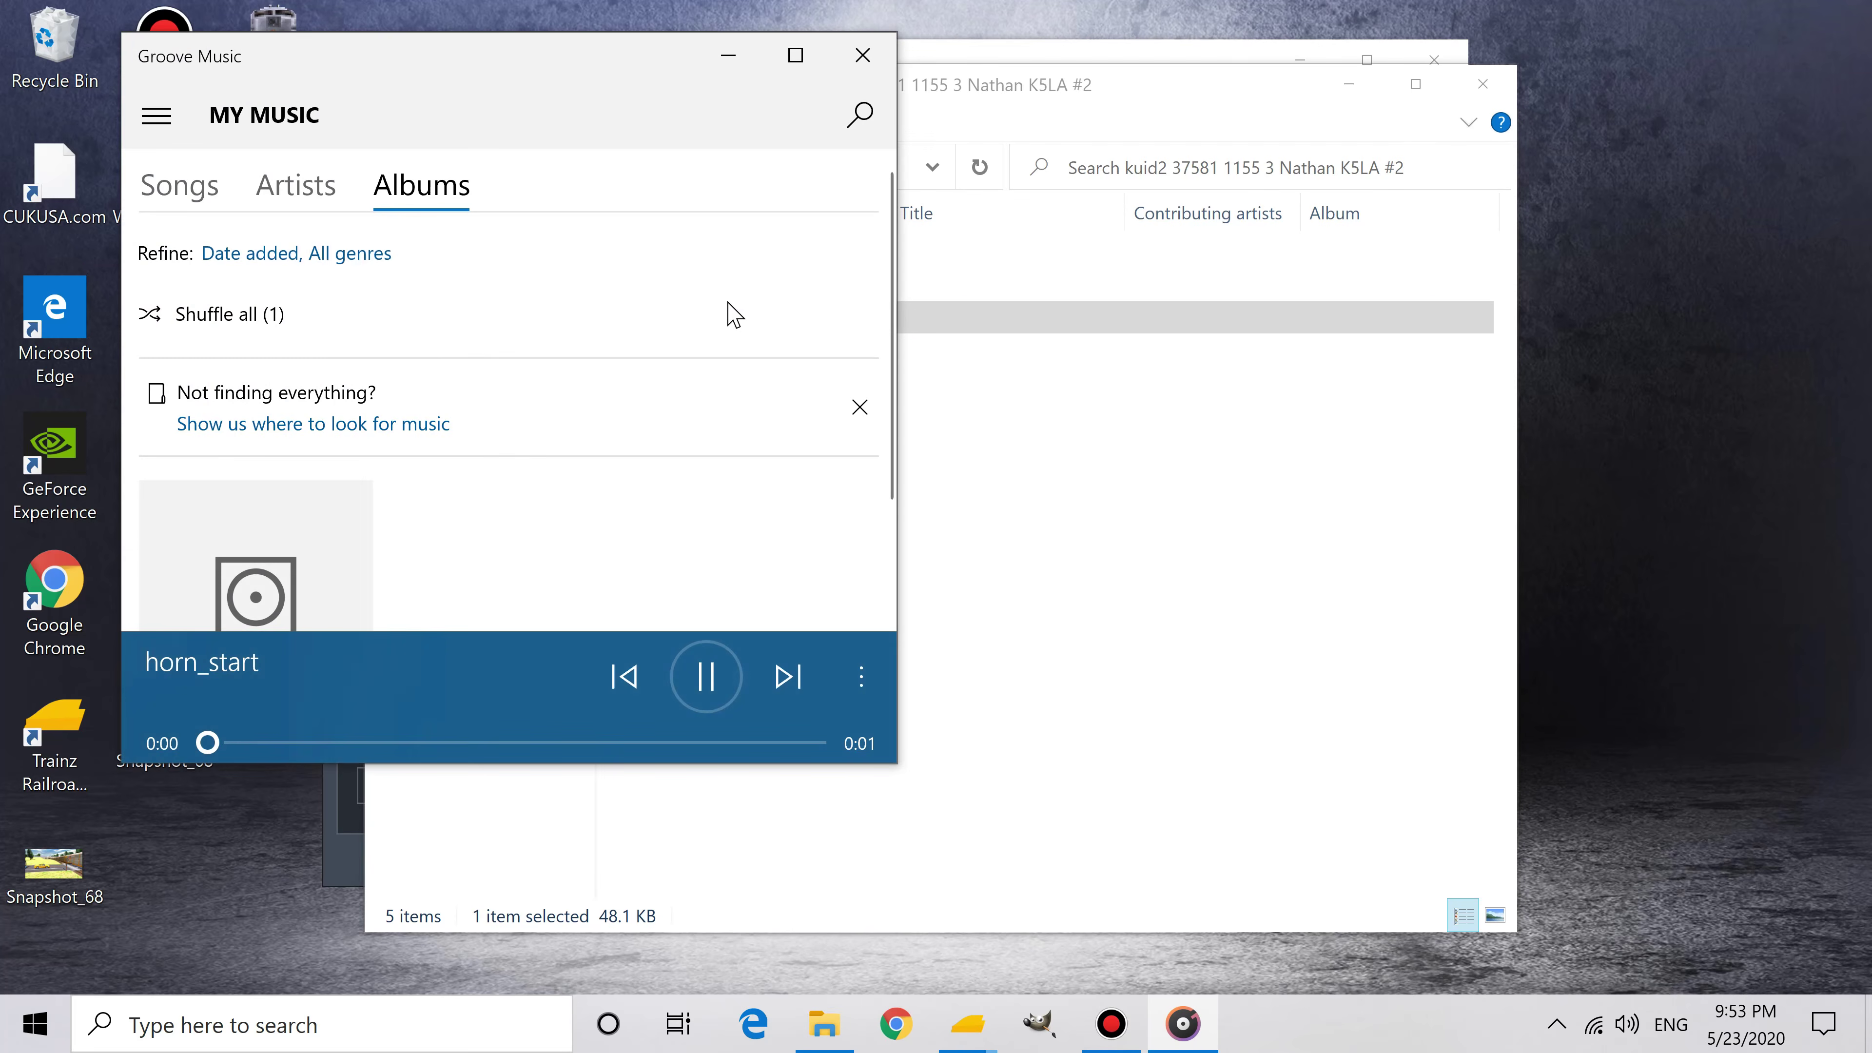
pyautogui.click(863, 54)
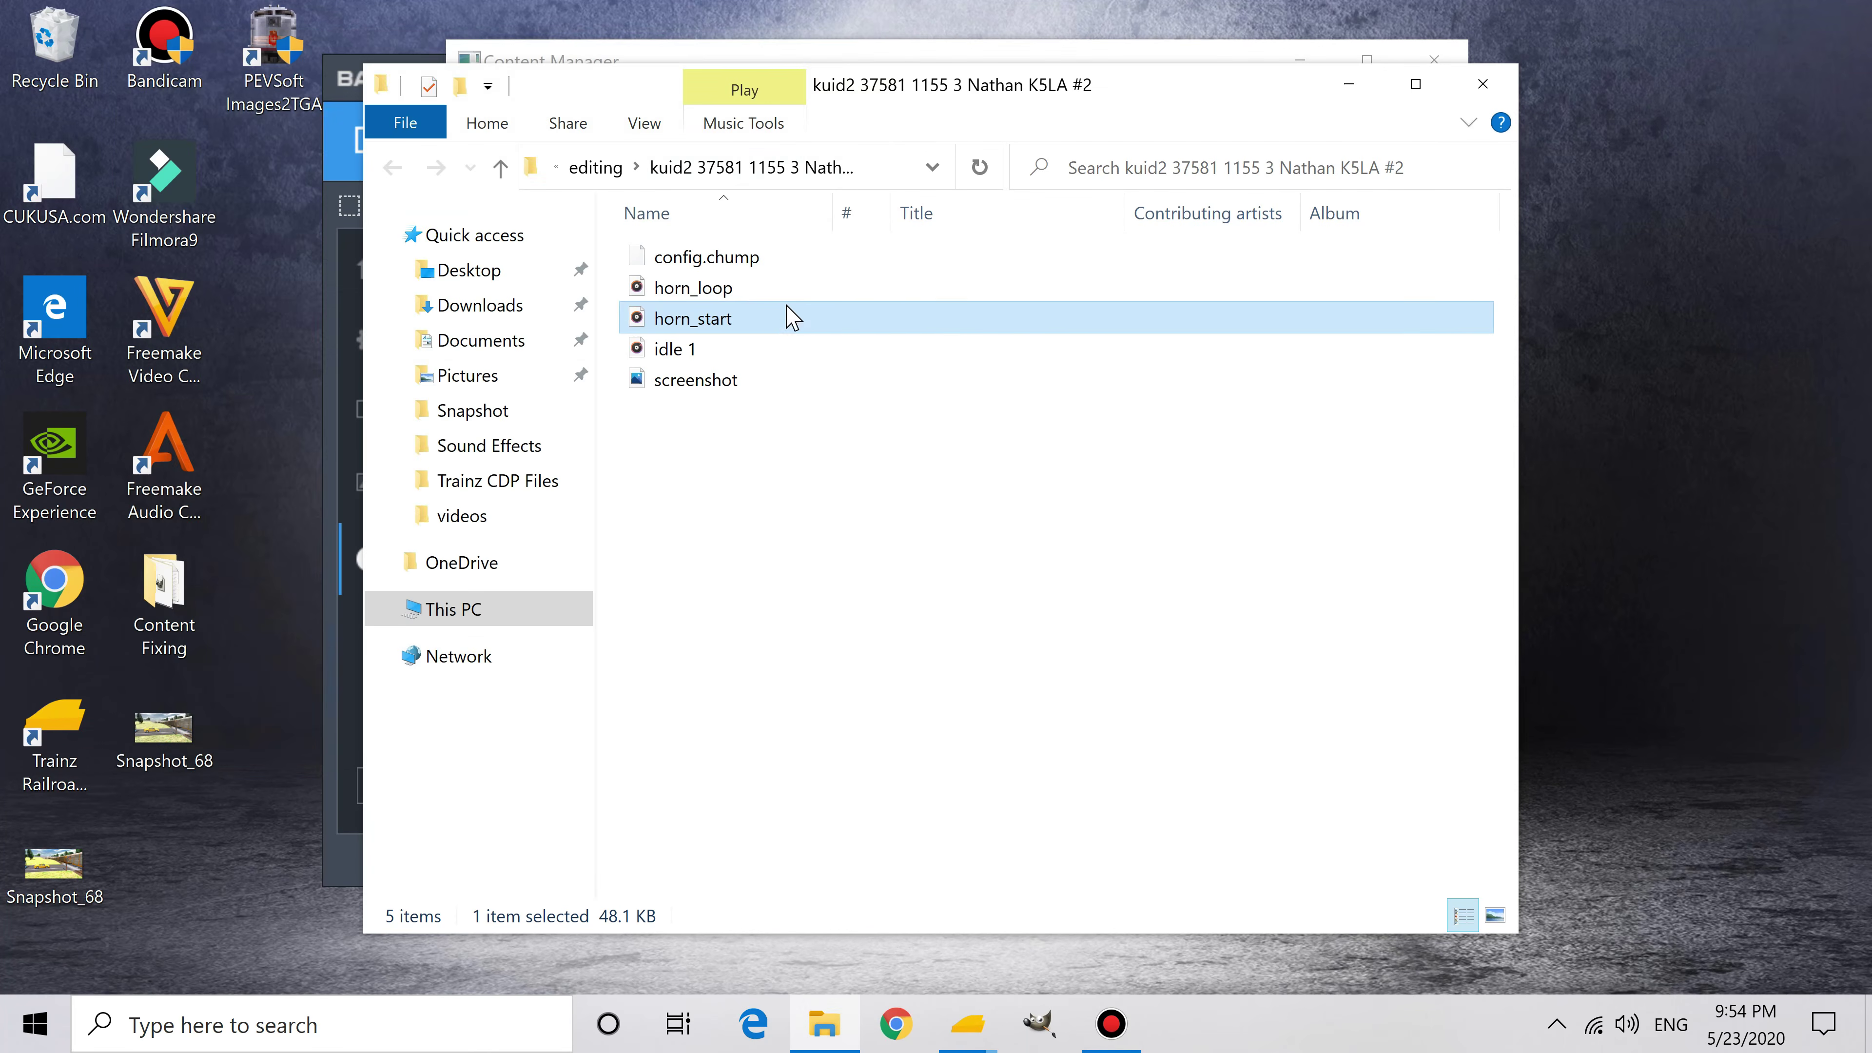
pyautogui.doubleClick(733, 295)
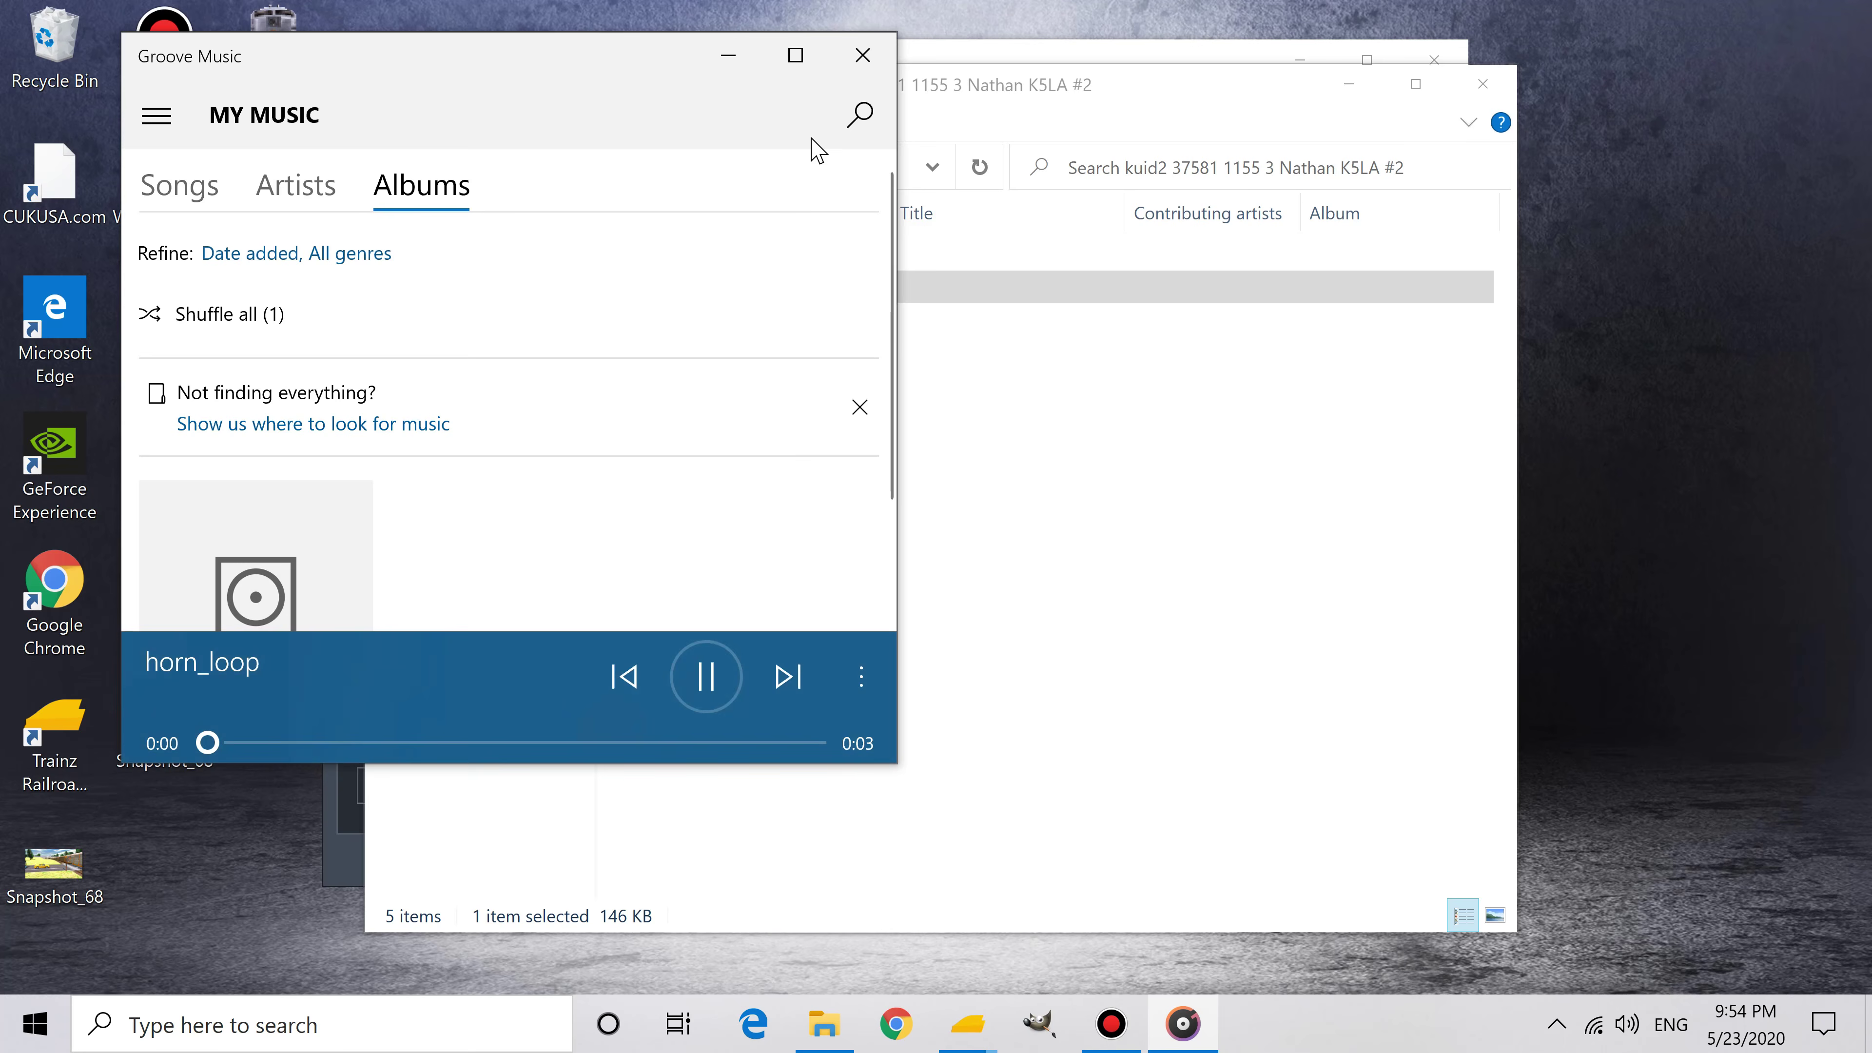
pyautogui.click(858, 70)
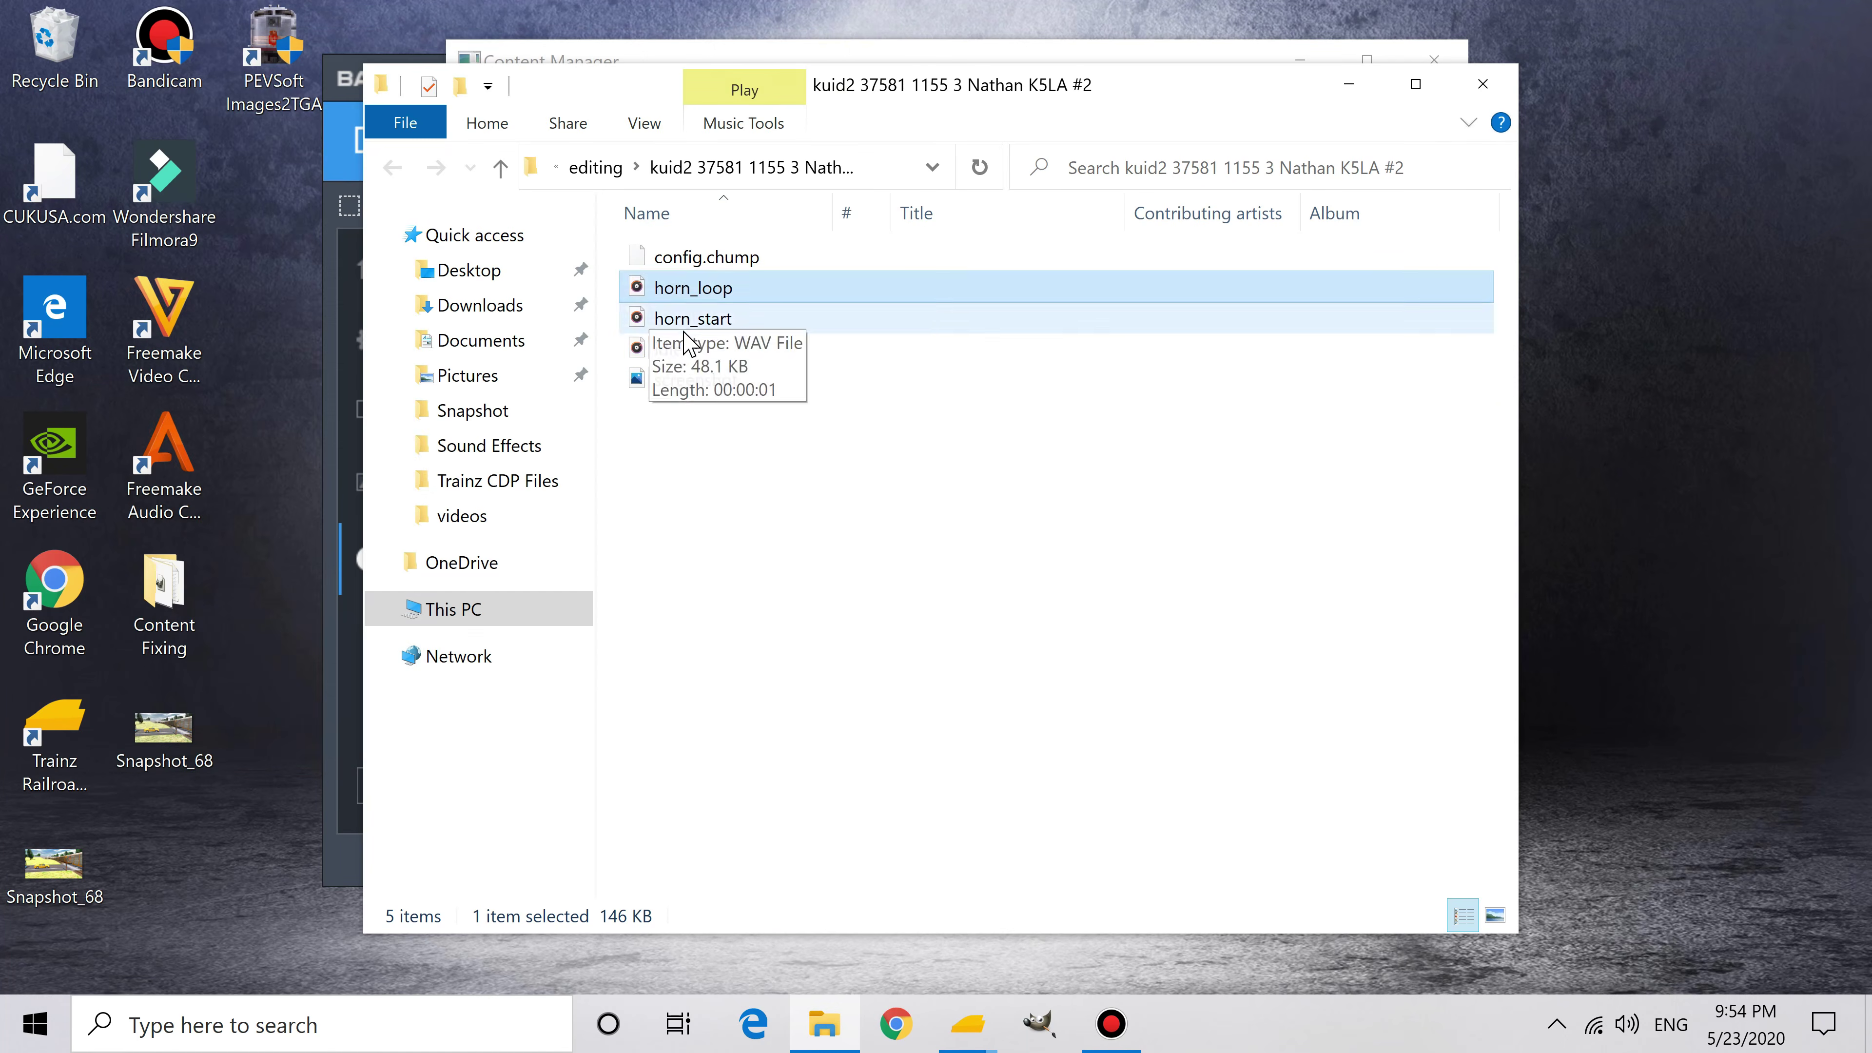
pyautogui.click(691, 350)
pyautogui.doubleClick(691, 350)
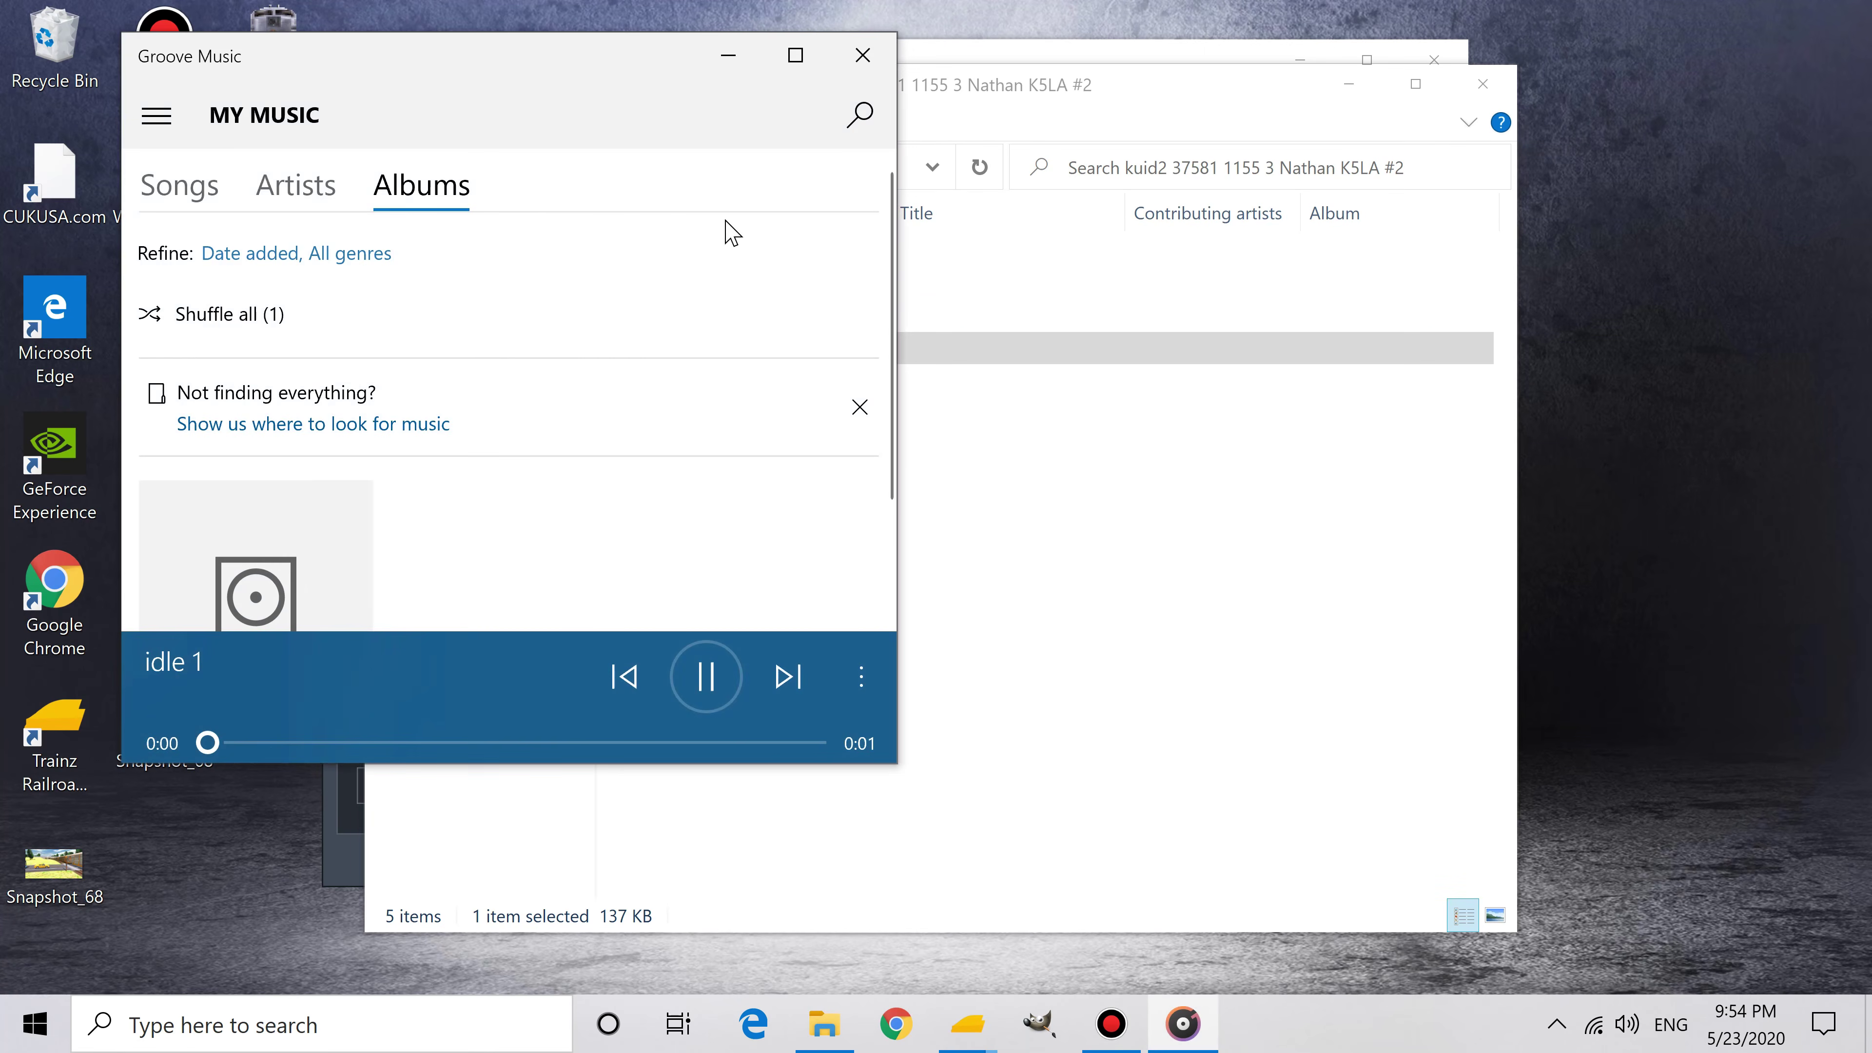
pyautogui.click(862, 55)
pyautogui.click(1483, 85)
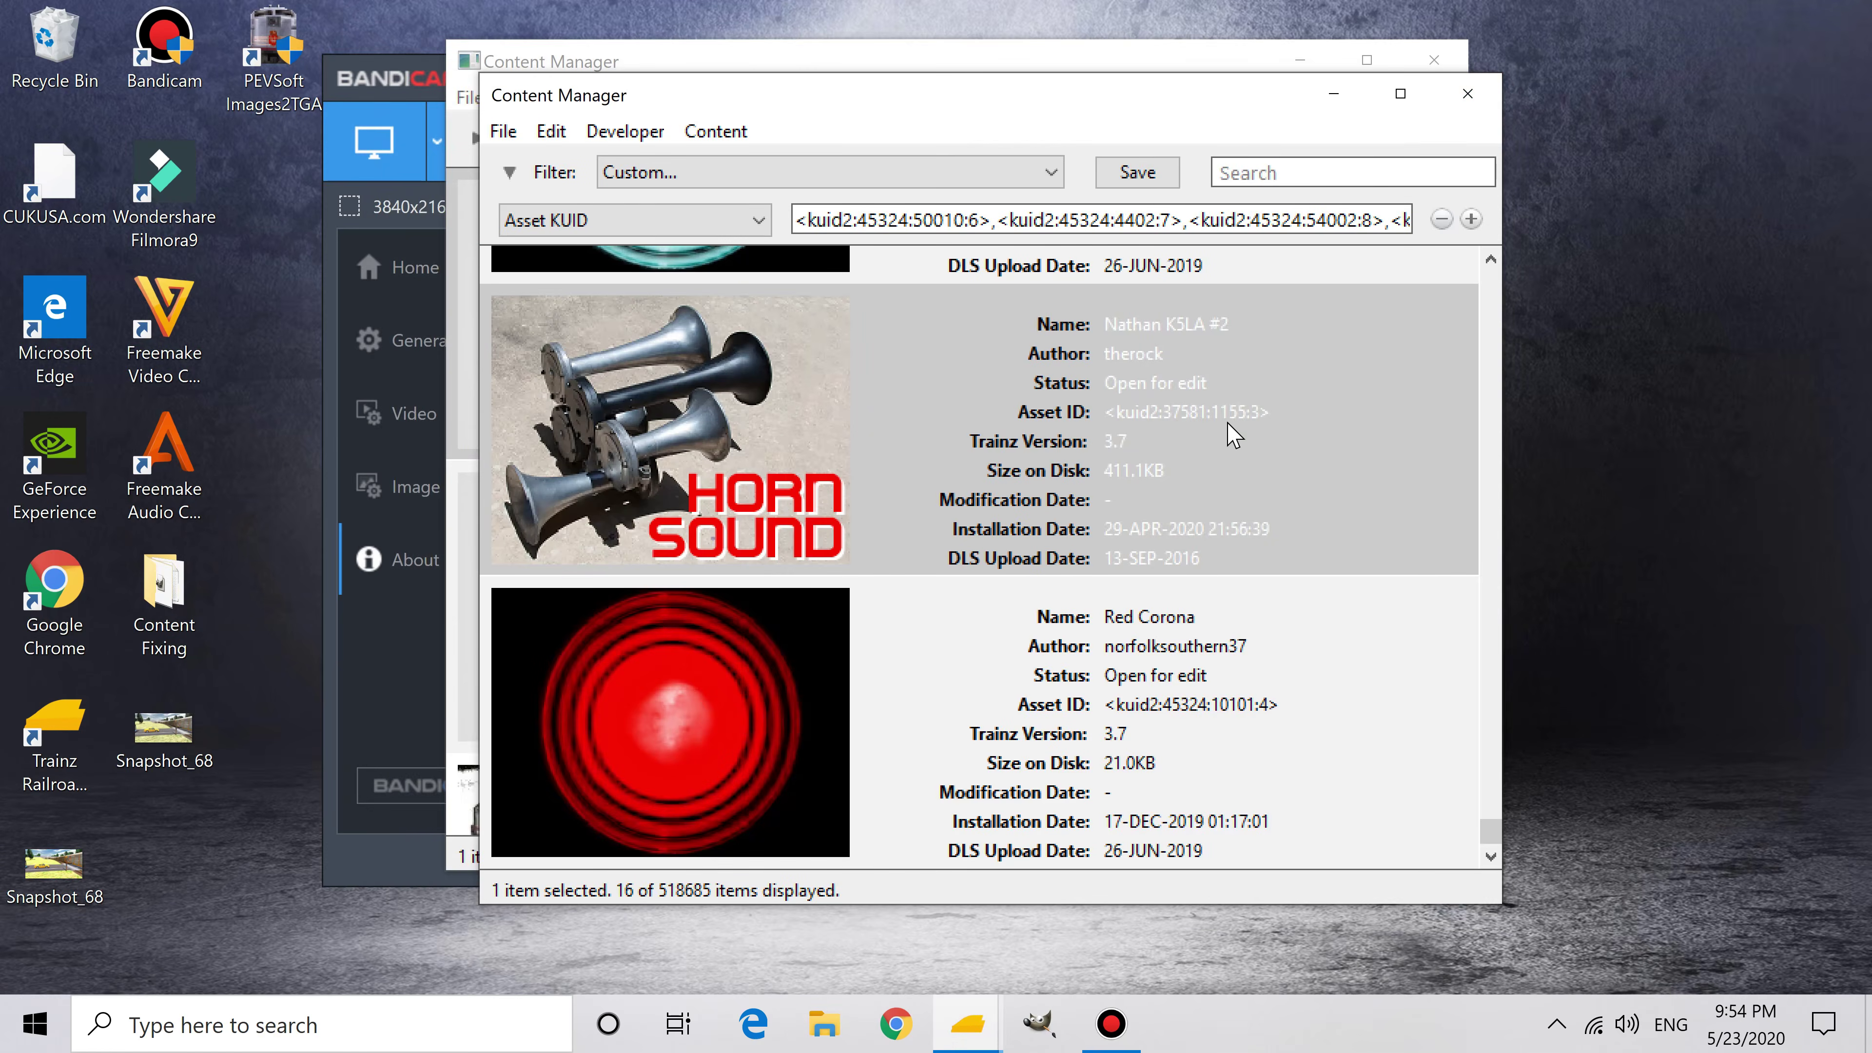
# Step: Revert the unsubmitted edits of the Nathan K5LA #2 horn asset and close the dependency list window
pyautogui.rightClick(1195, 451)
pyautogui.click(1335, 632)
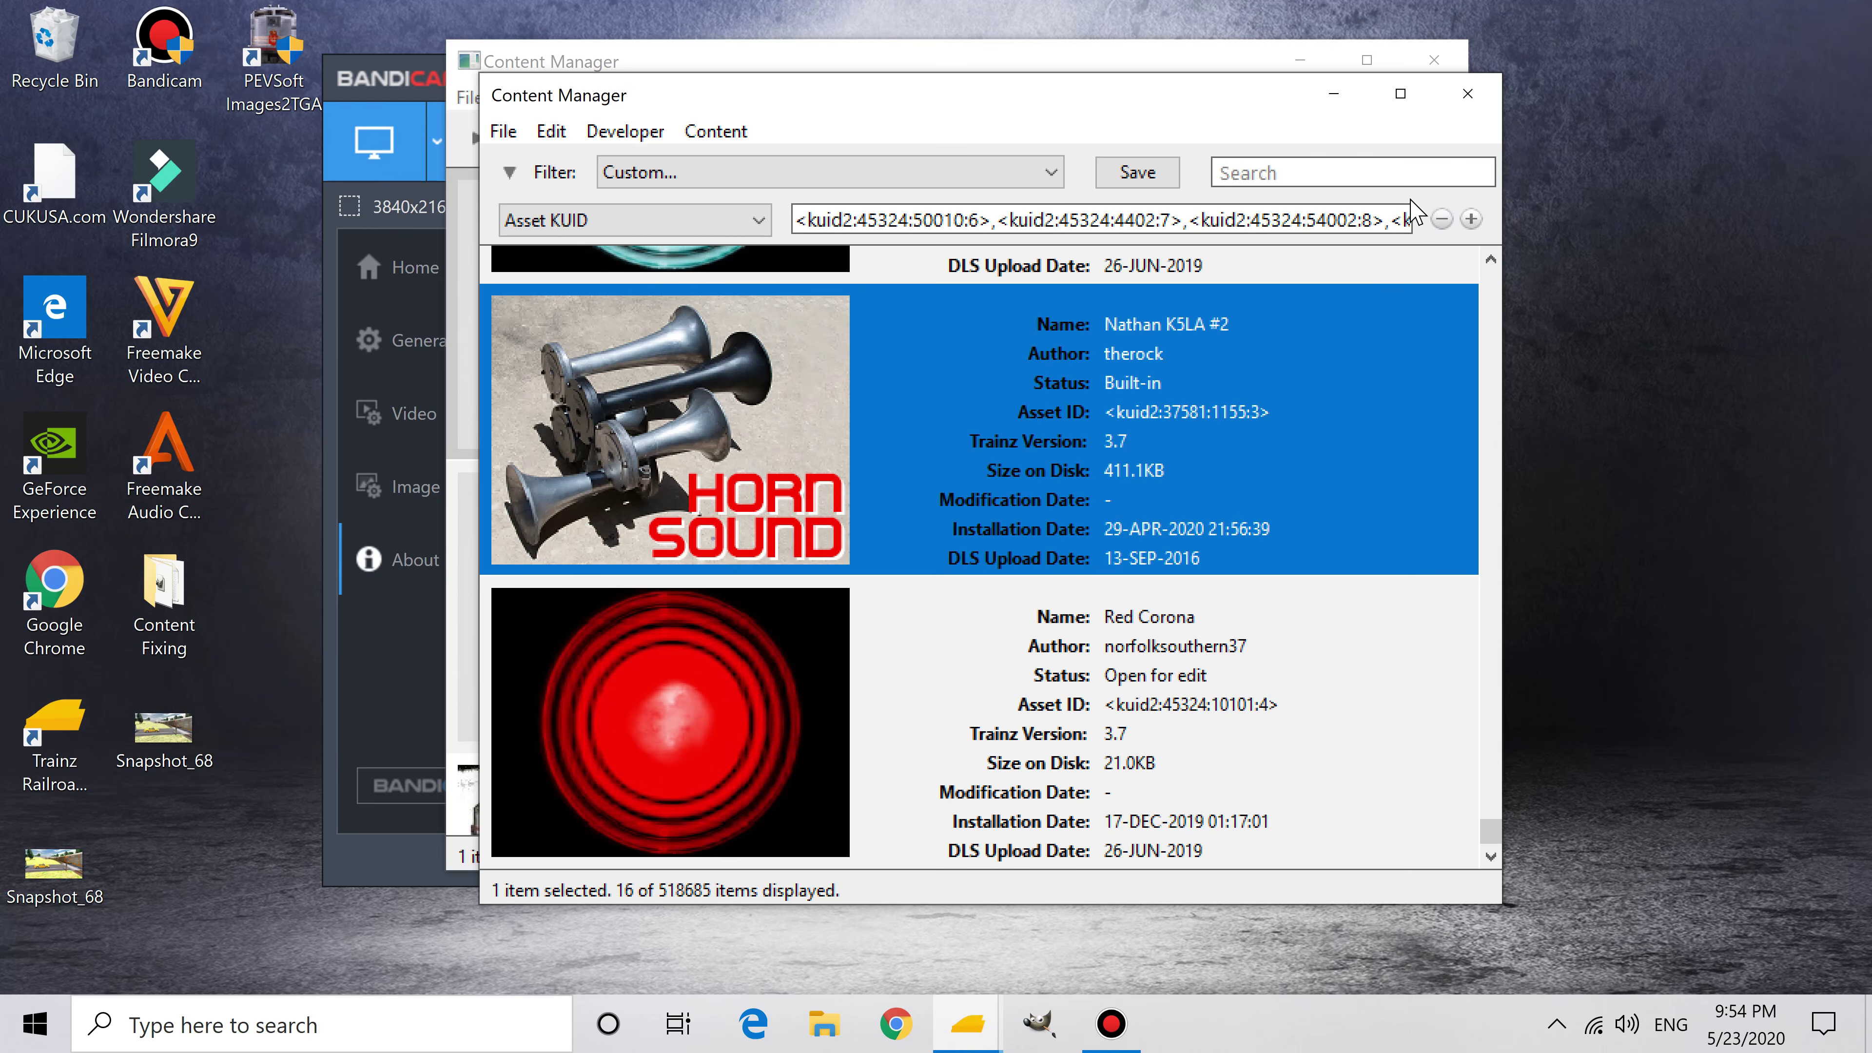
pyautogui.click(1467, 93)
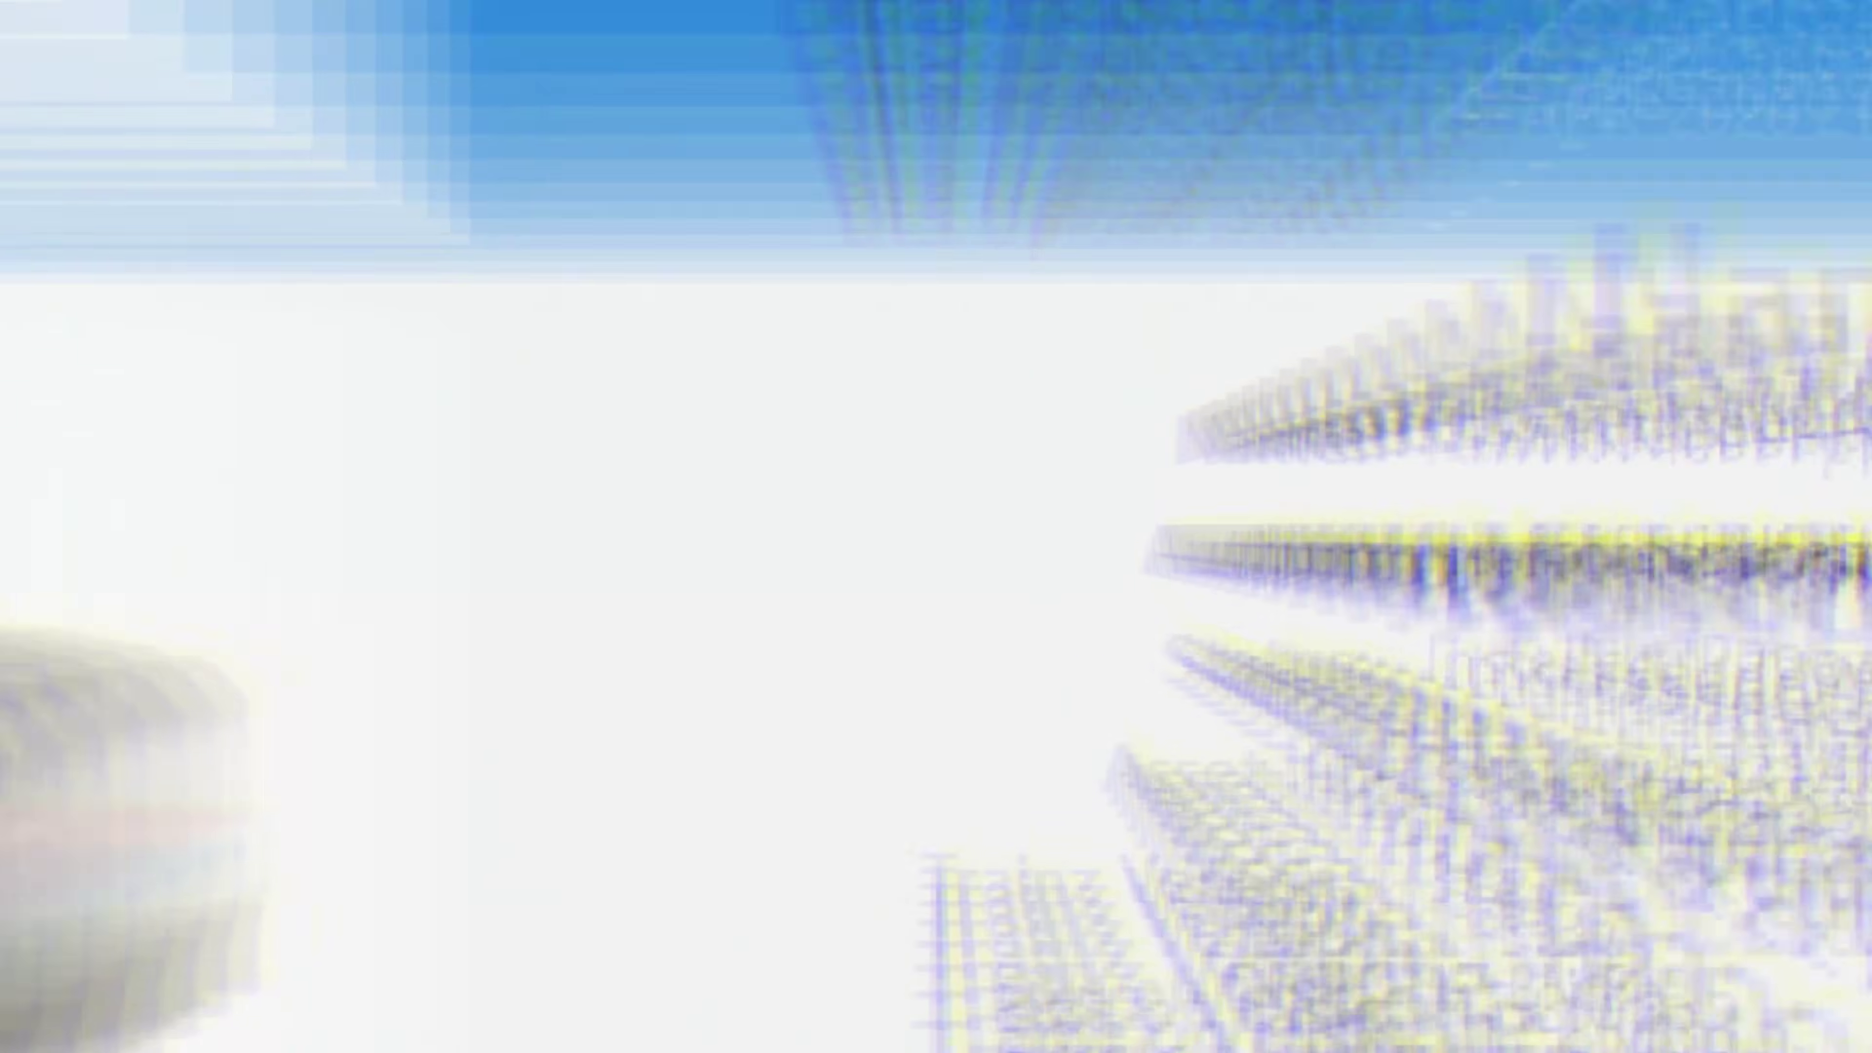
# Step: Try to show the payware AMTK F40PH ph3 asset's files in Explorer, and read the full task messages
pyautogui.rightClick(1198, 376)
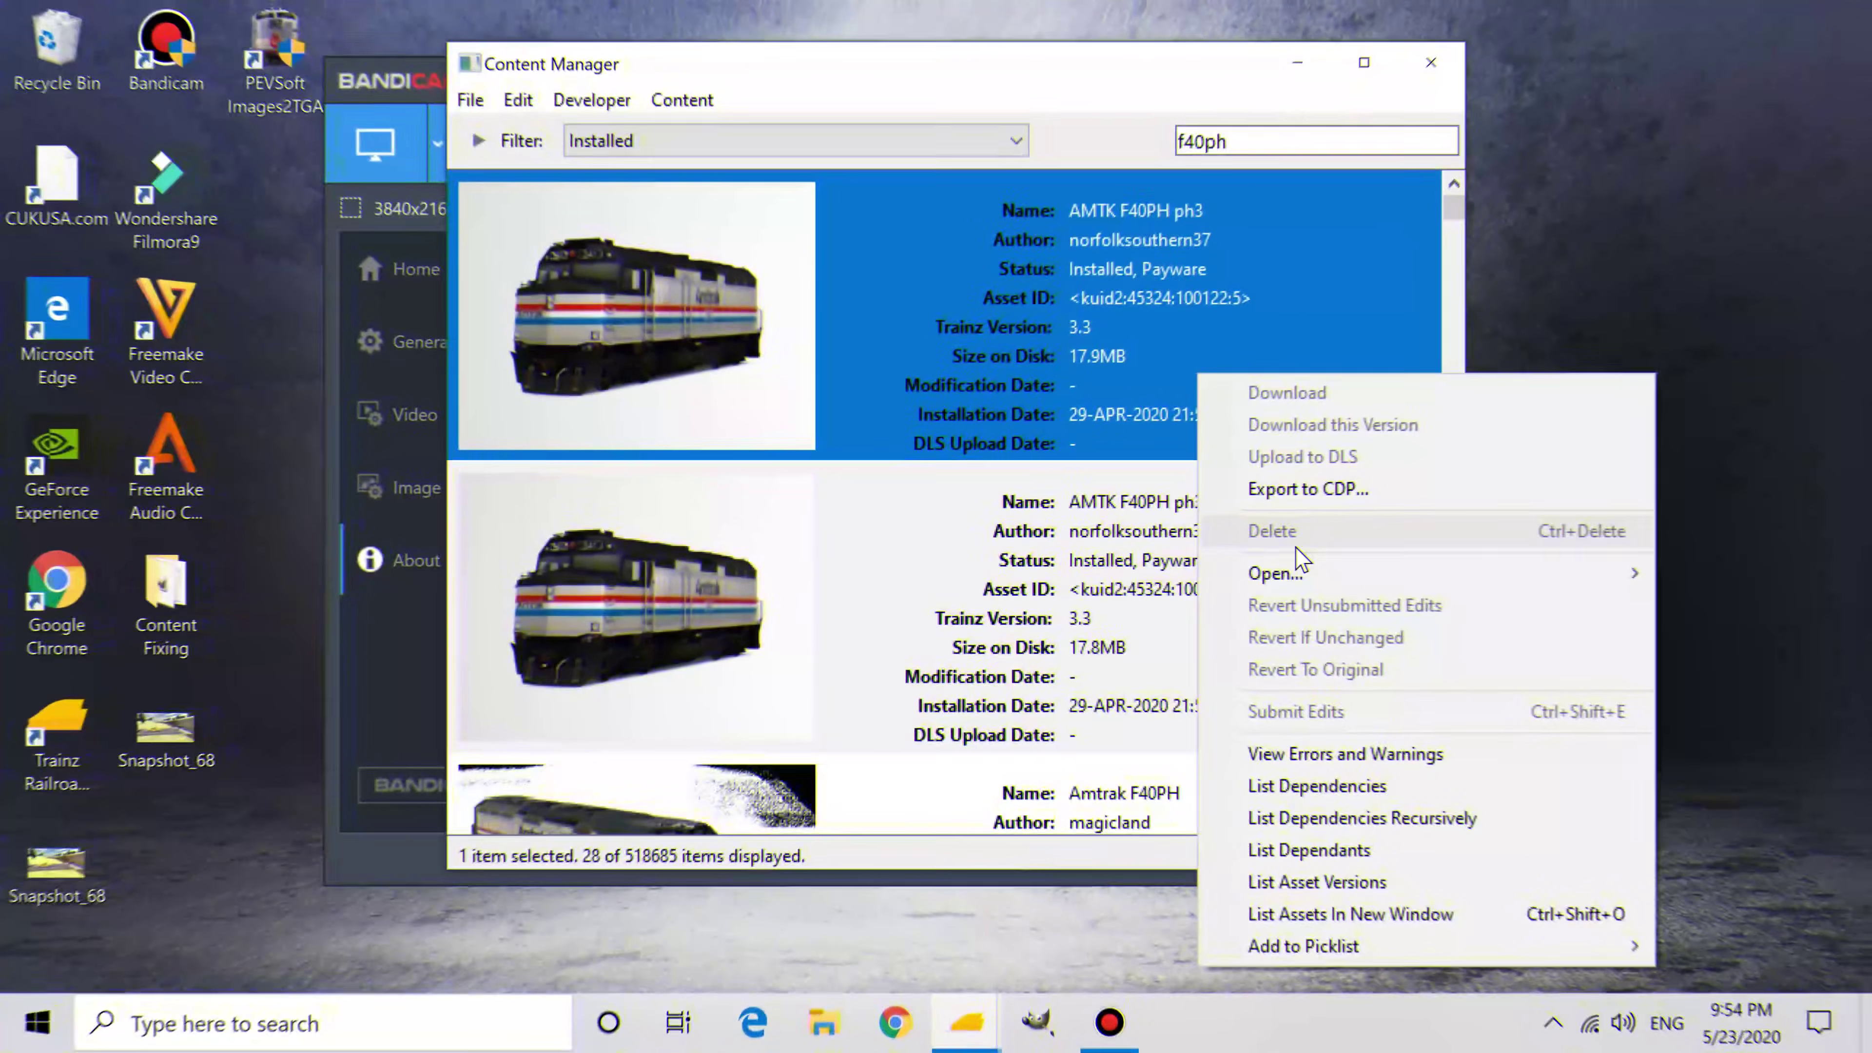
pyautogui.moveTo(1297, 575)
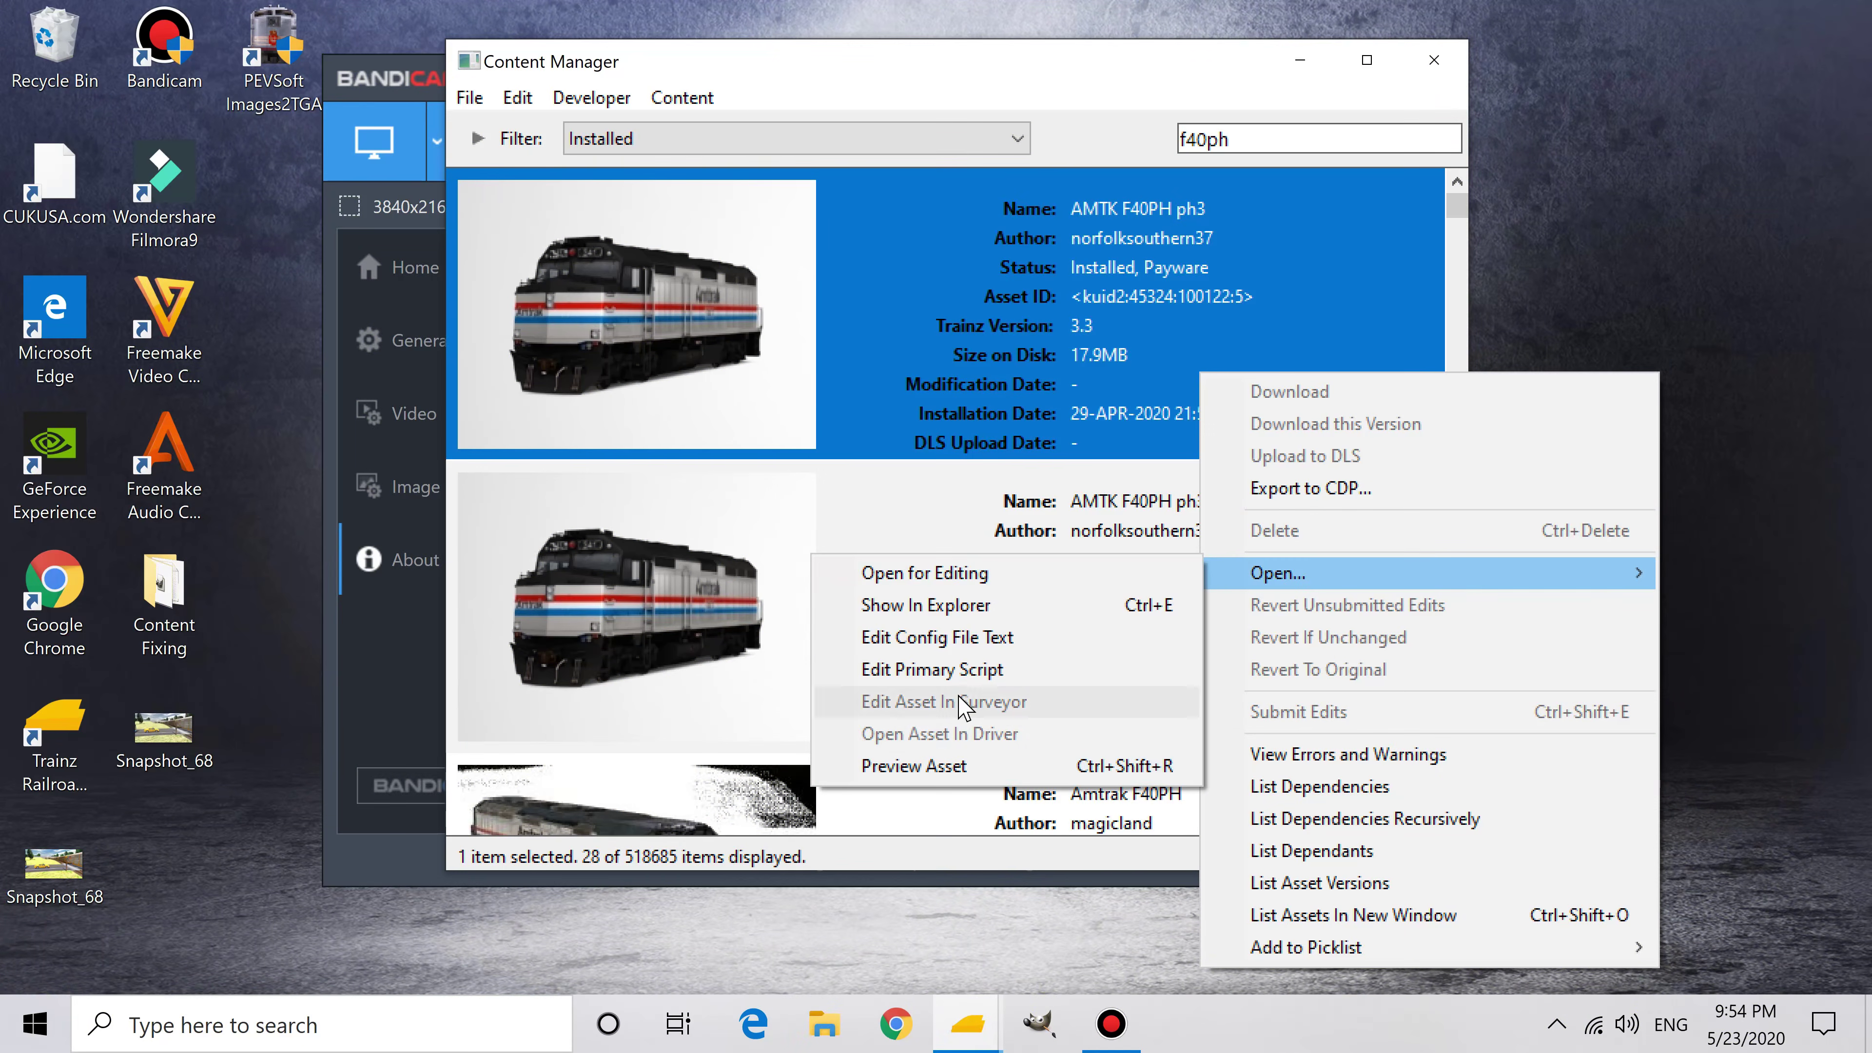
pyautogui.click(925, 605)
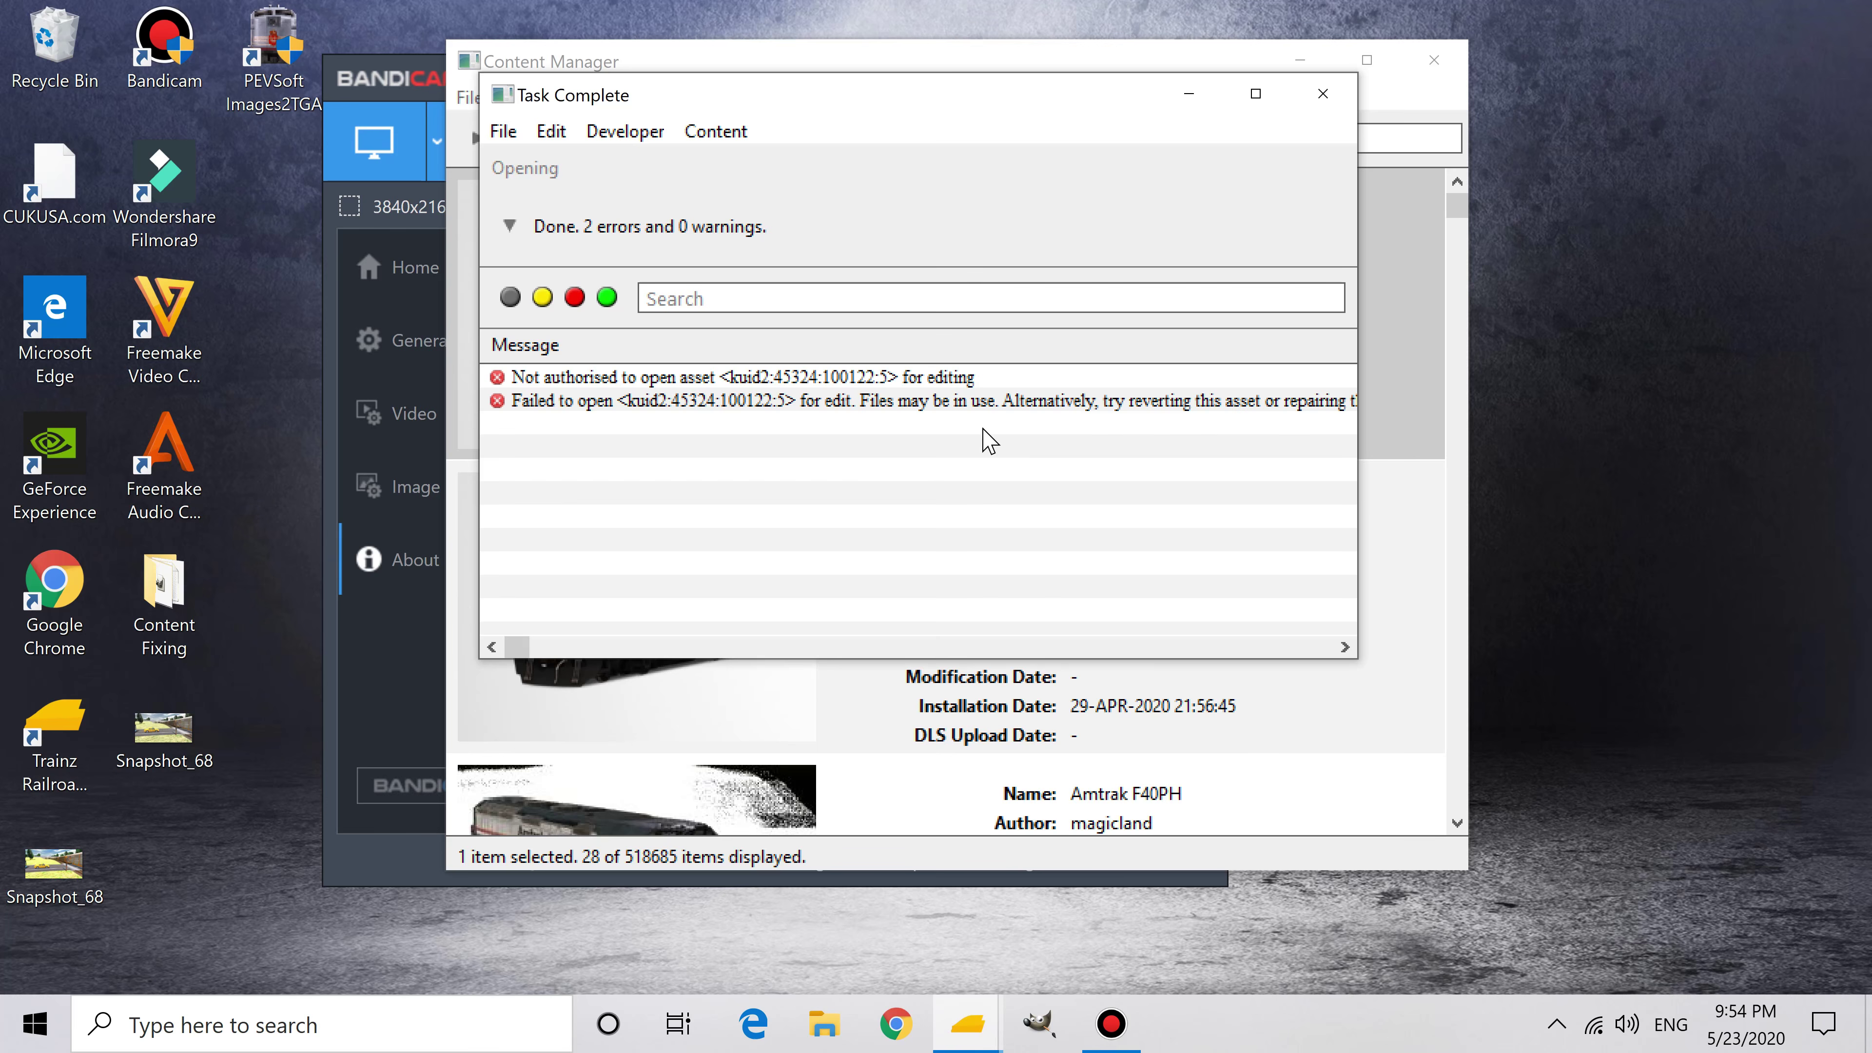
pyautogui.moveTo(524, 649); pyautogui.dragTo(1032, 376)
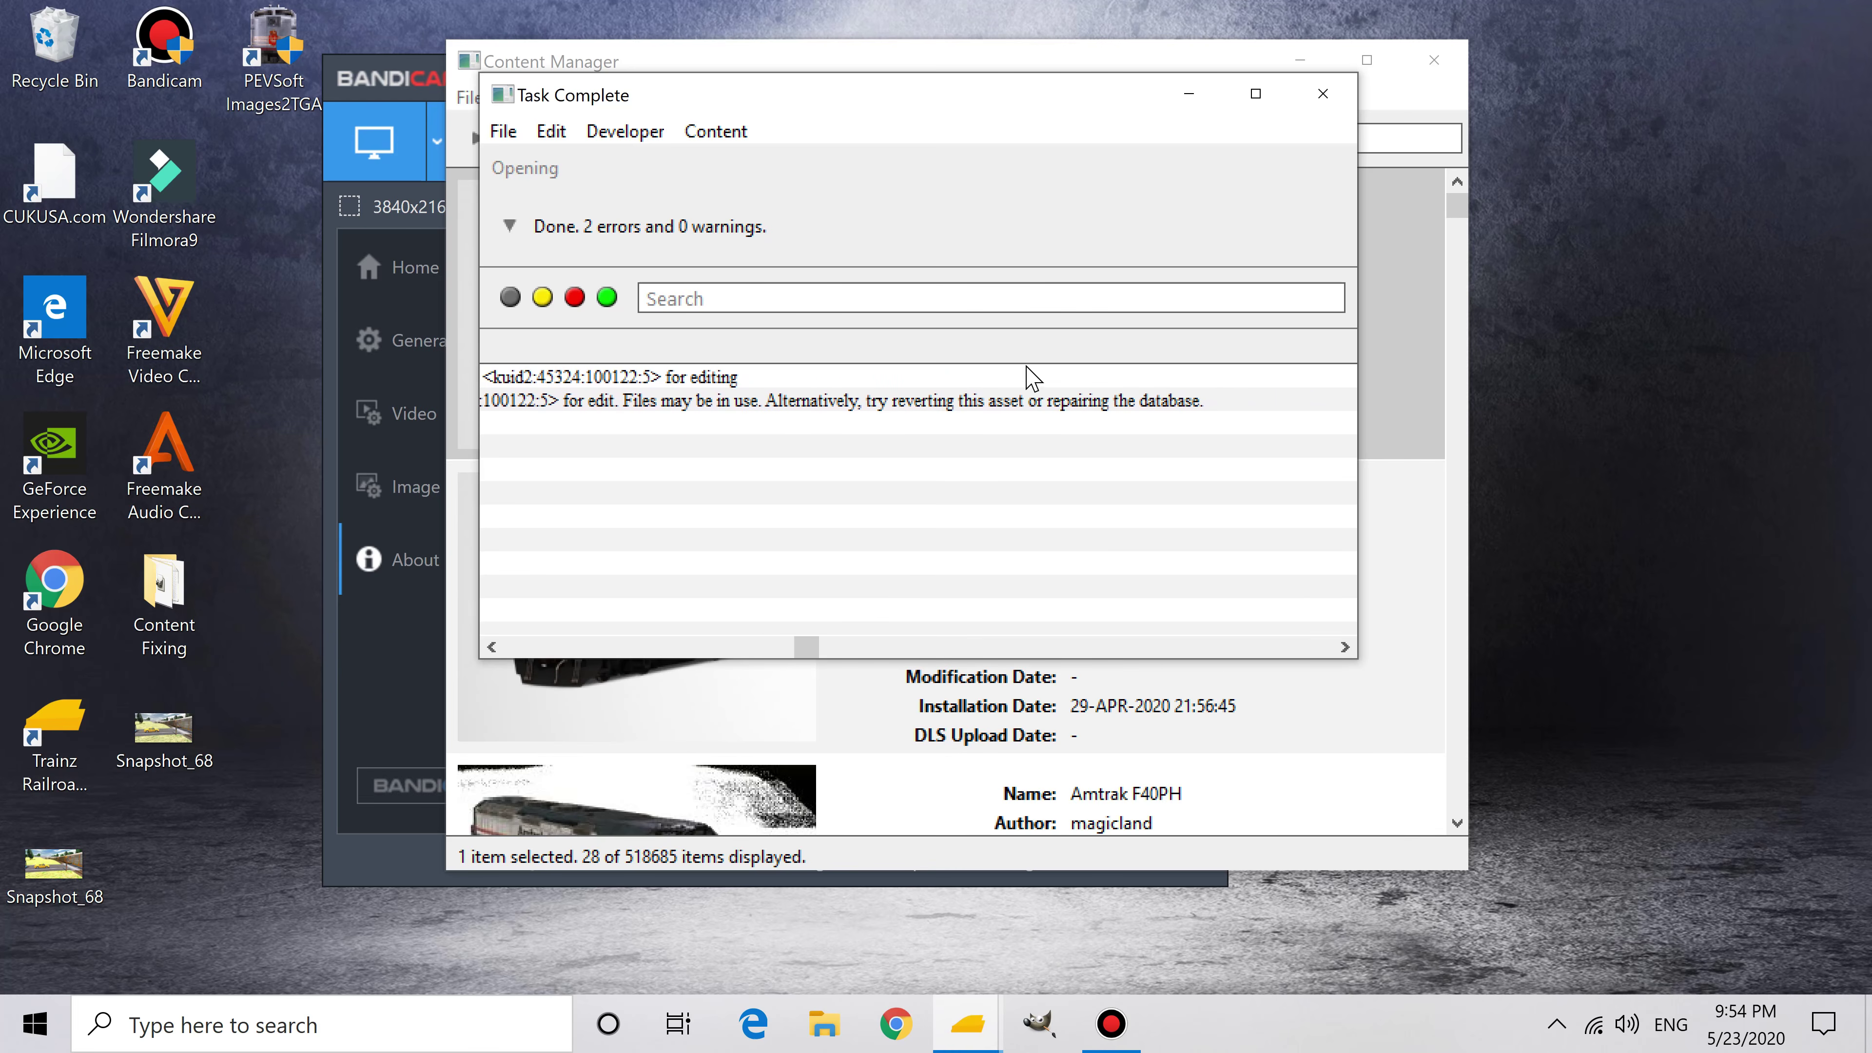
pyautogui.click(1323, 93)
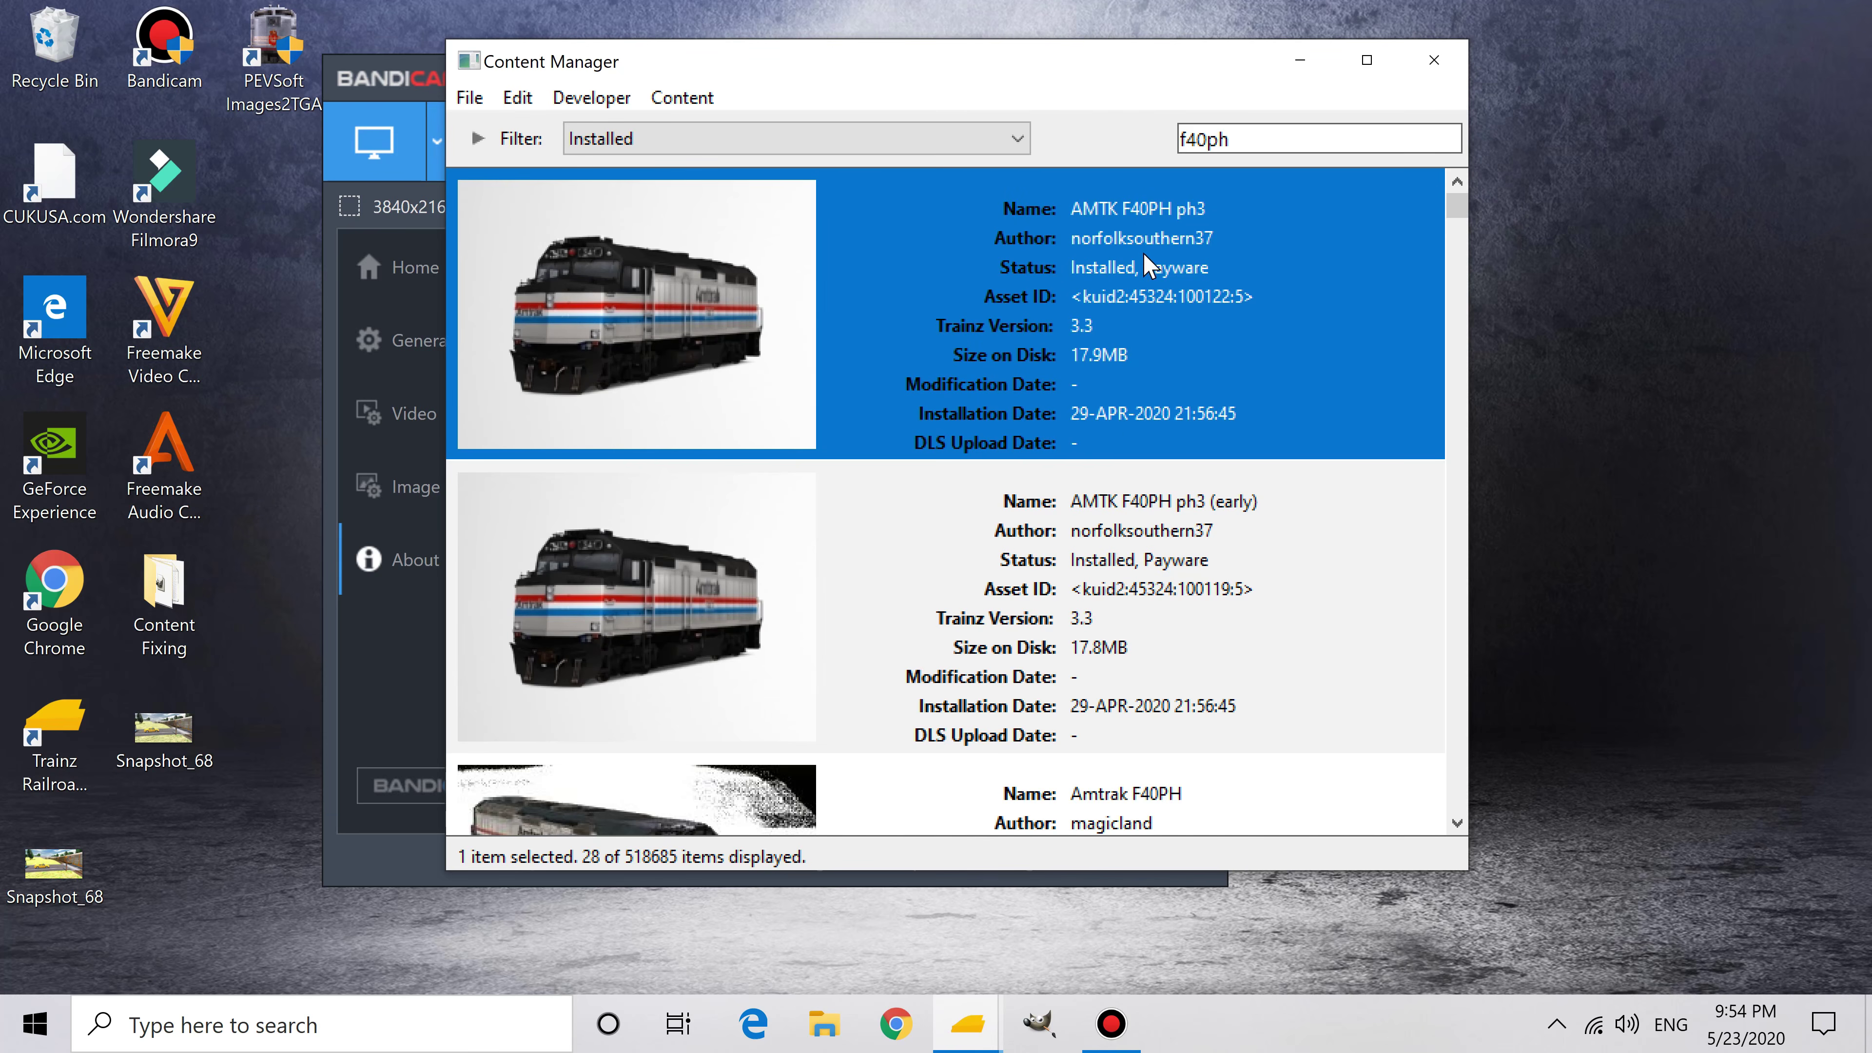
# Step: Open the Amtrak F40PH asset with Modified status for editing and view its config file
pyautogui.scroll(-1, 1135, 398)
pyautogui.scroll(-1, 1106, 479)
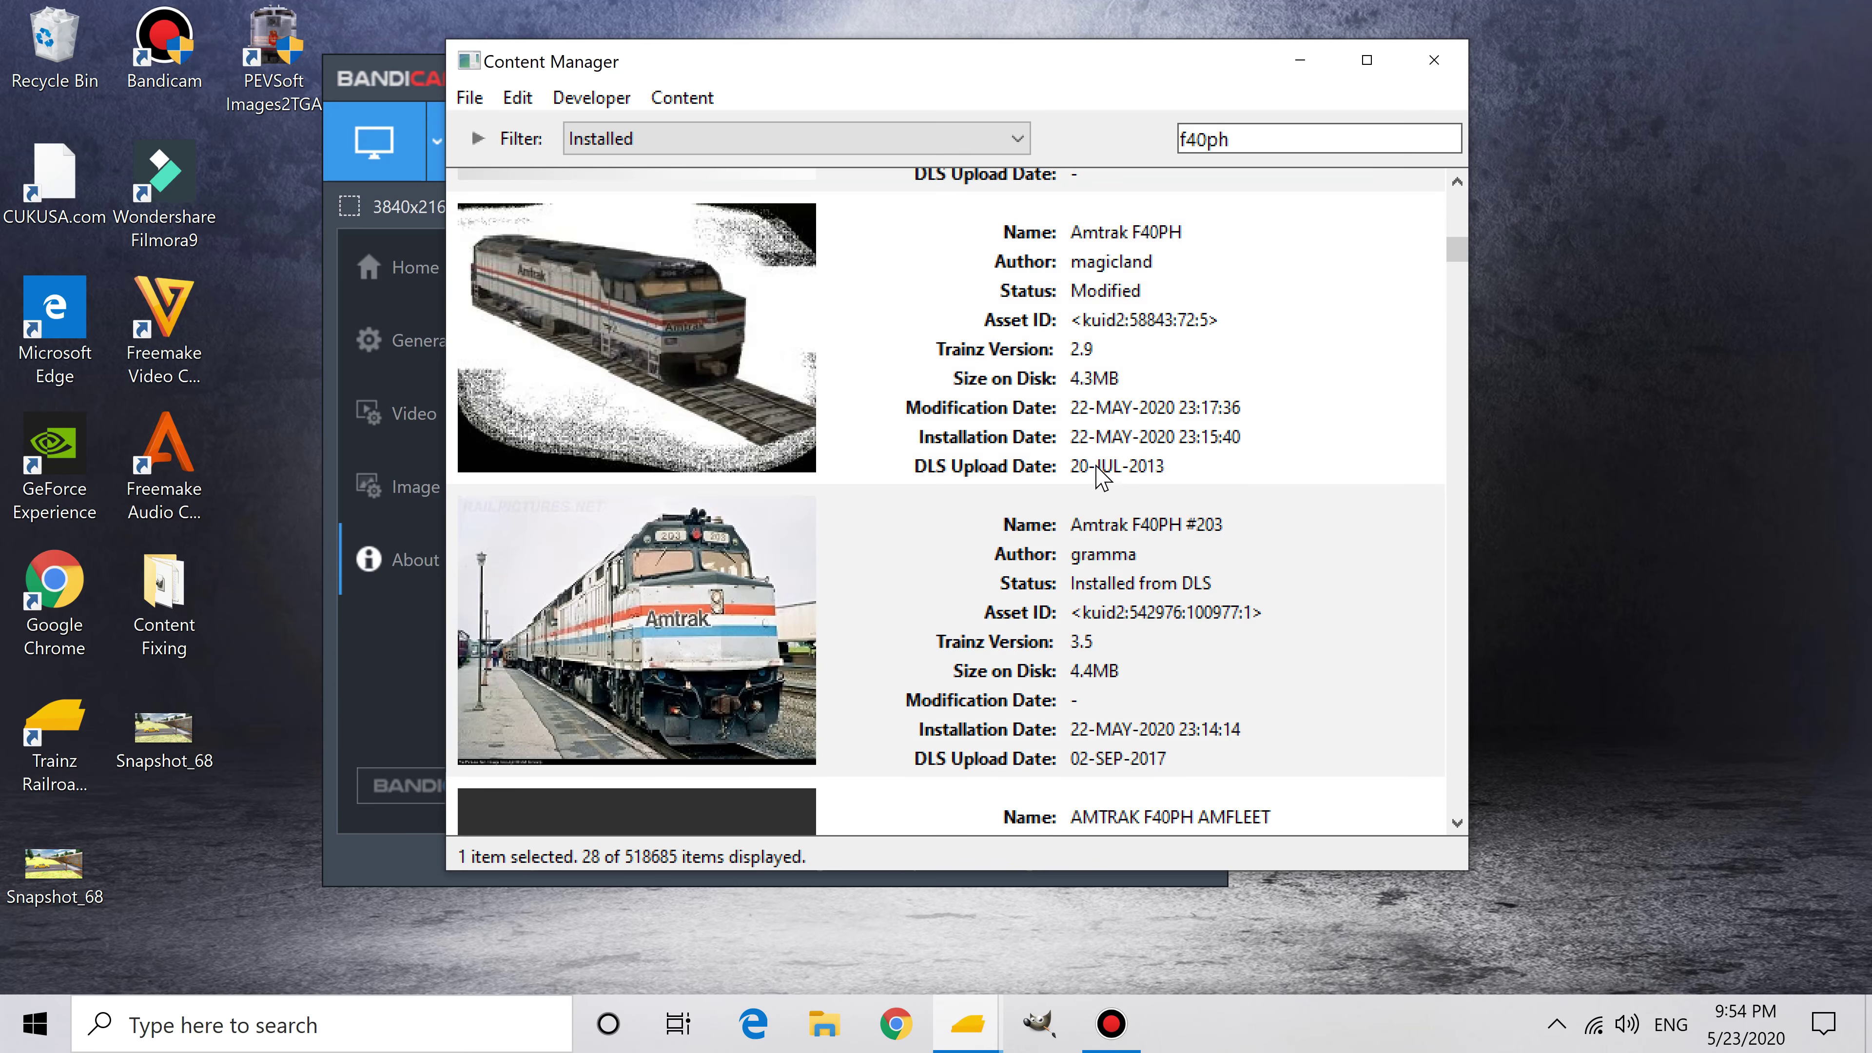
pyautogui.click(981, 396)
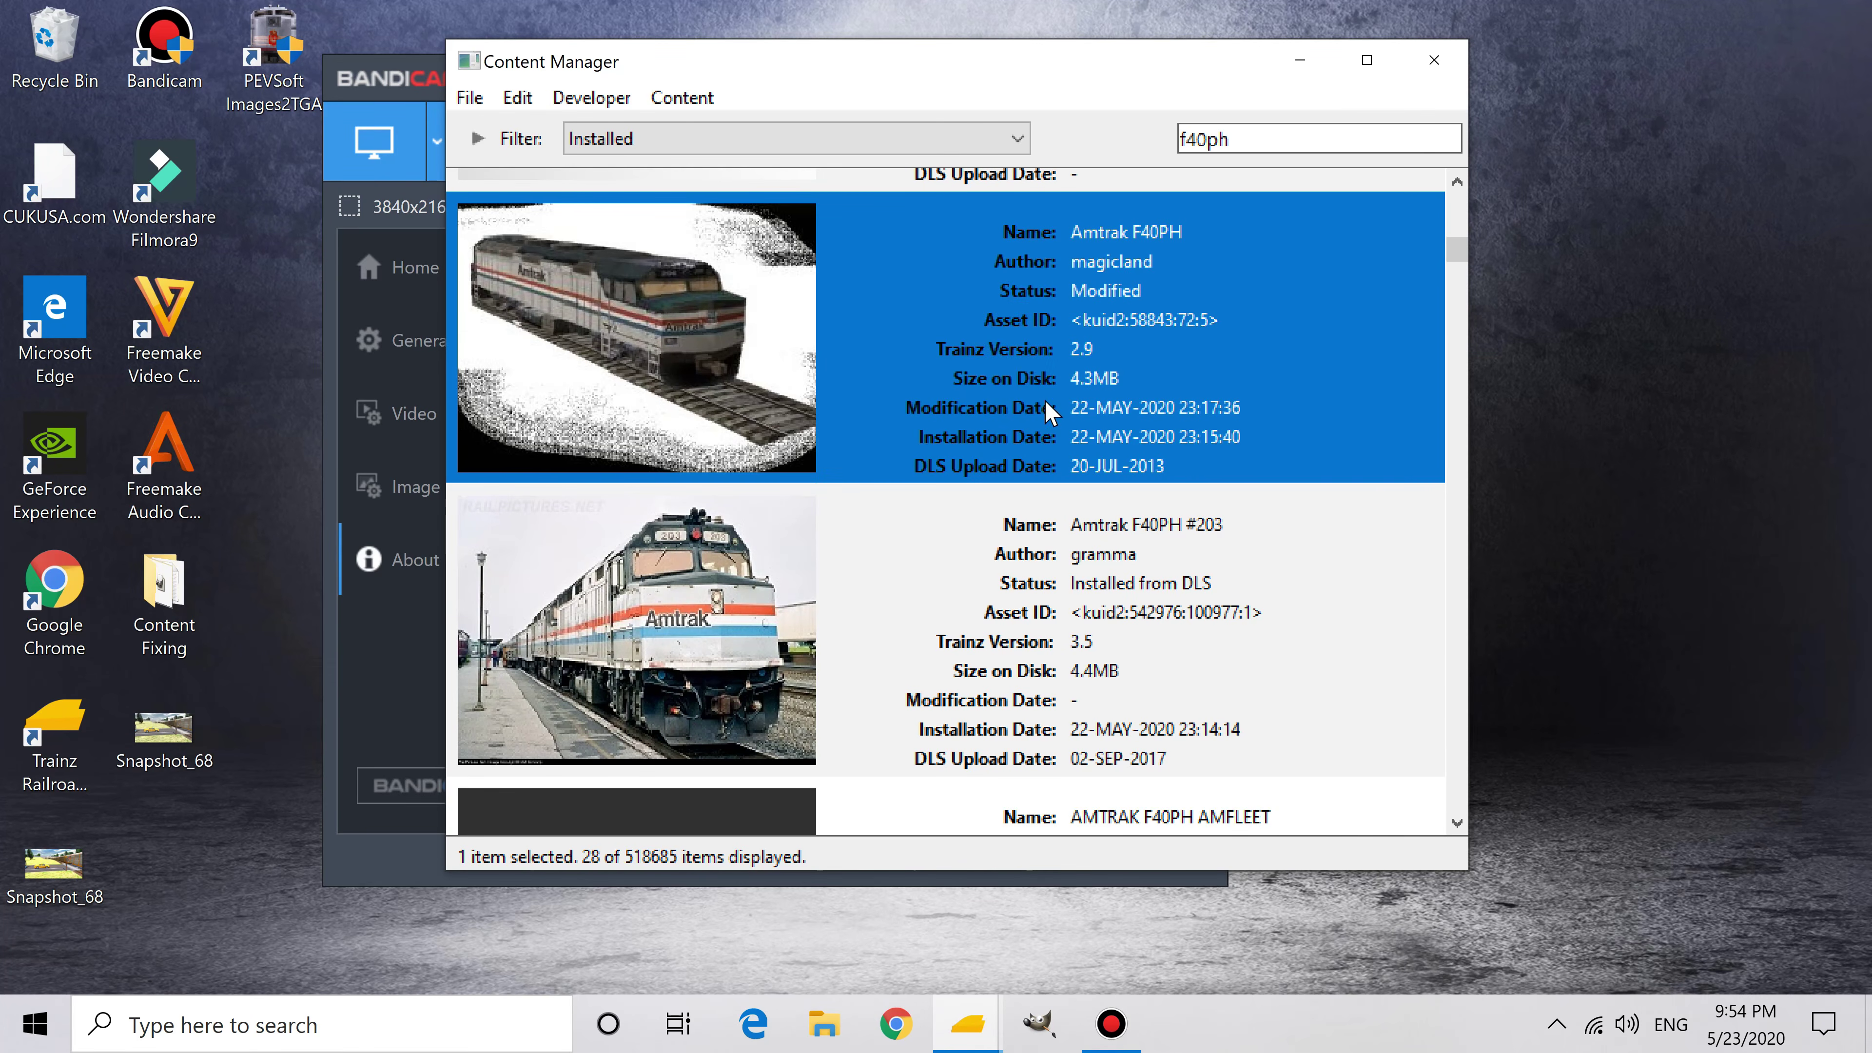
pyautogui.rightClick(1012, 387)
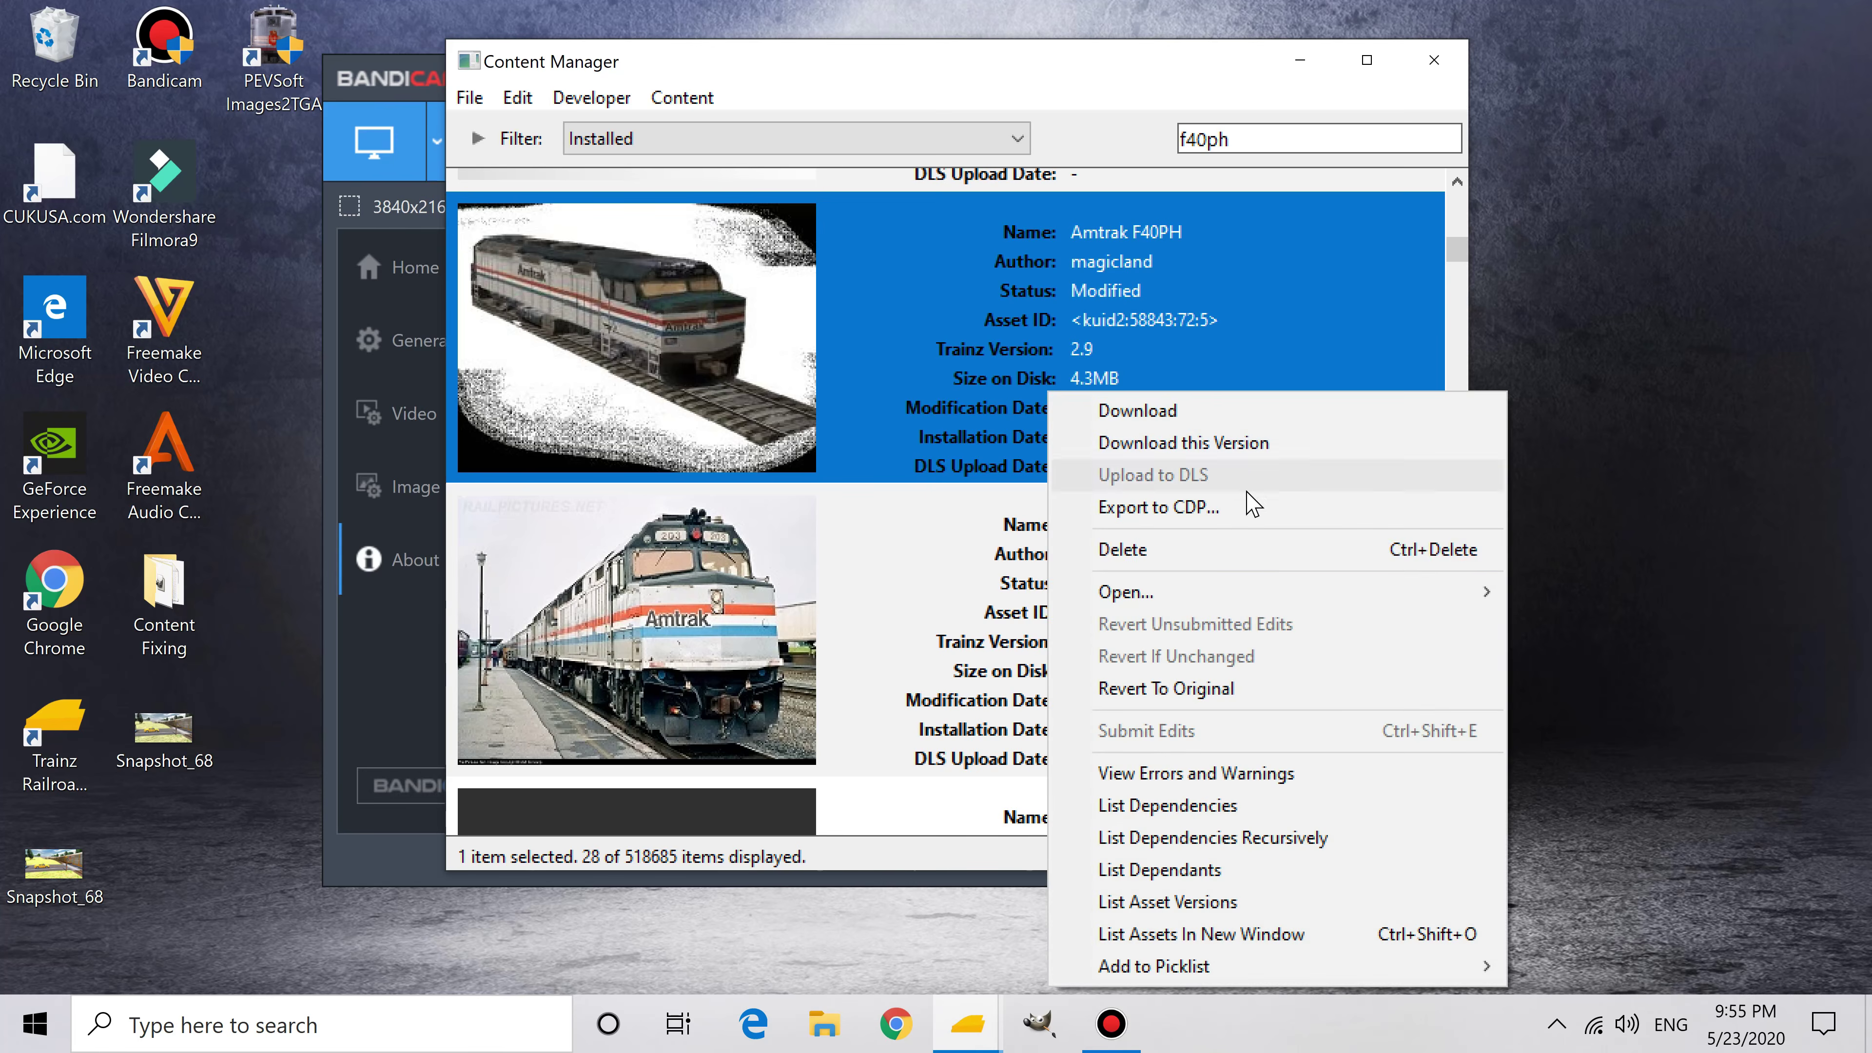
pyautogui.moveTo(1262, 595)
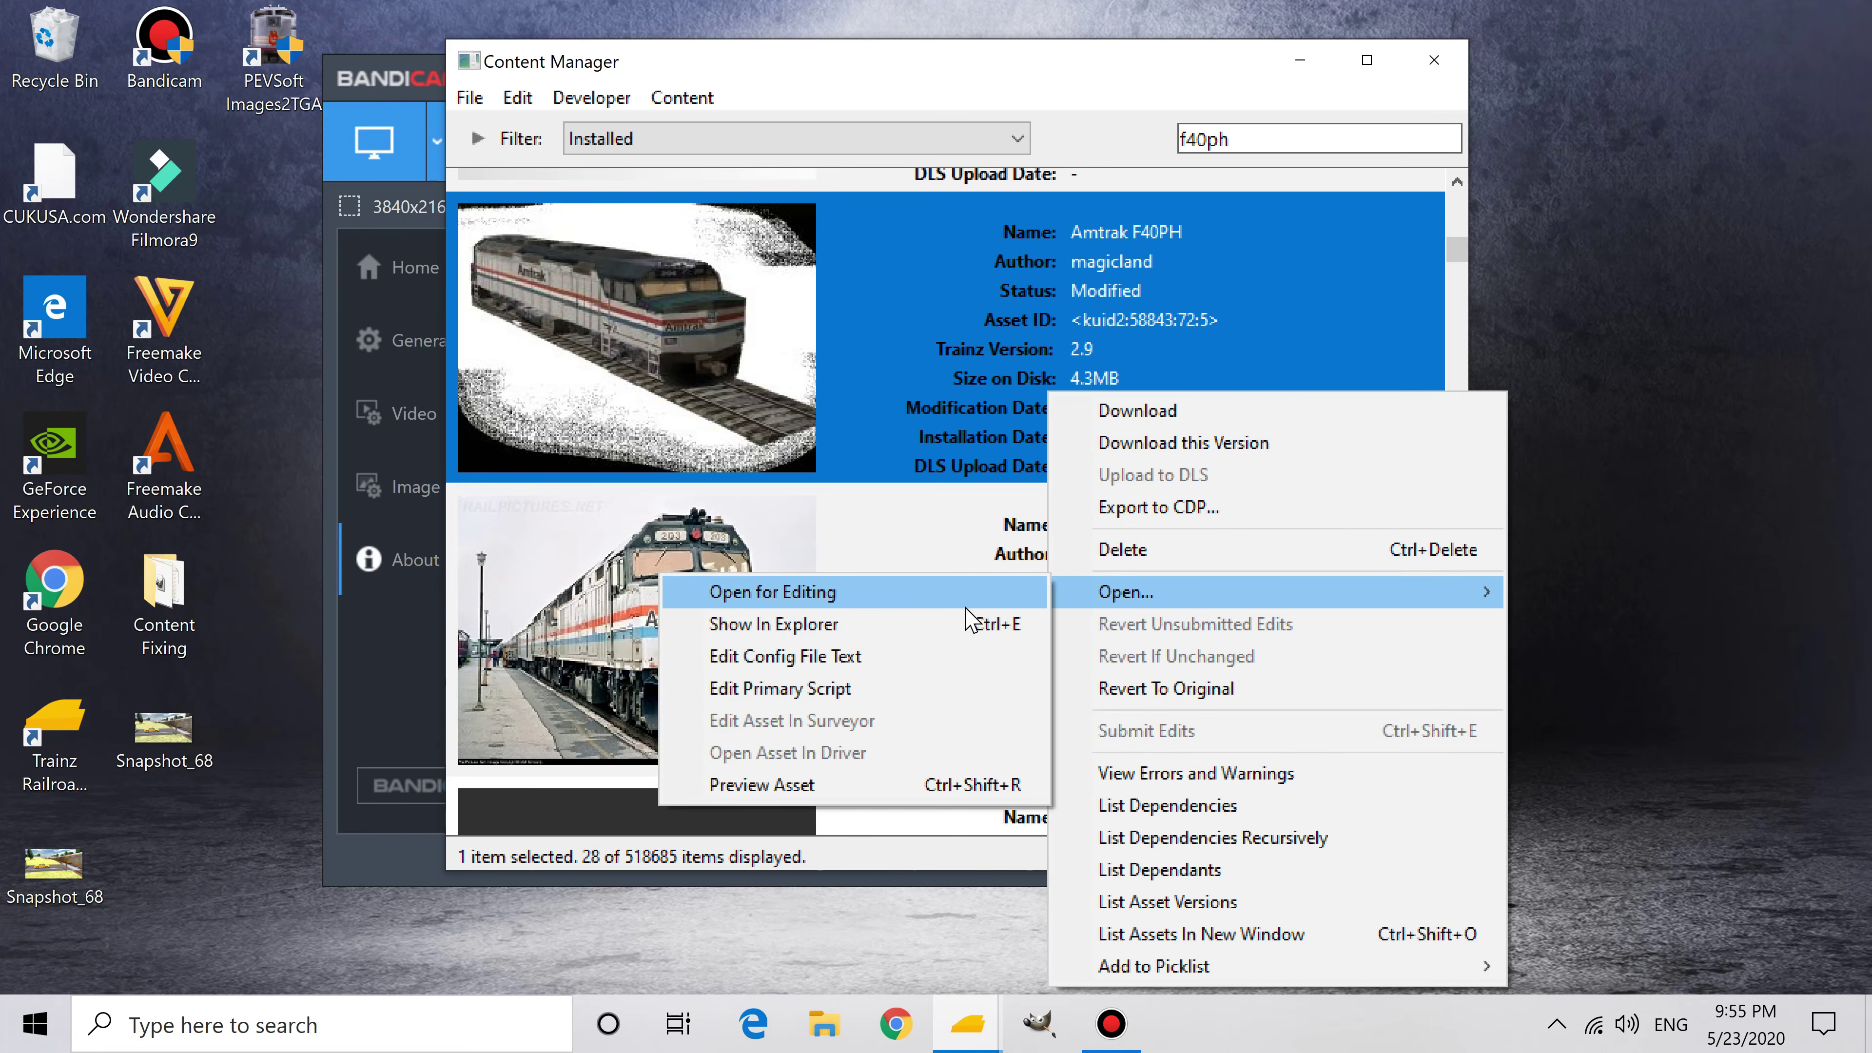
pyautogui.click(950, 592)
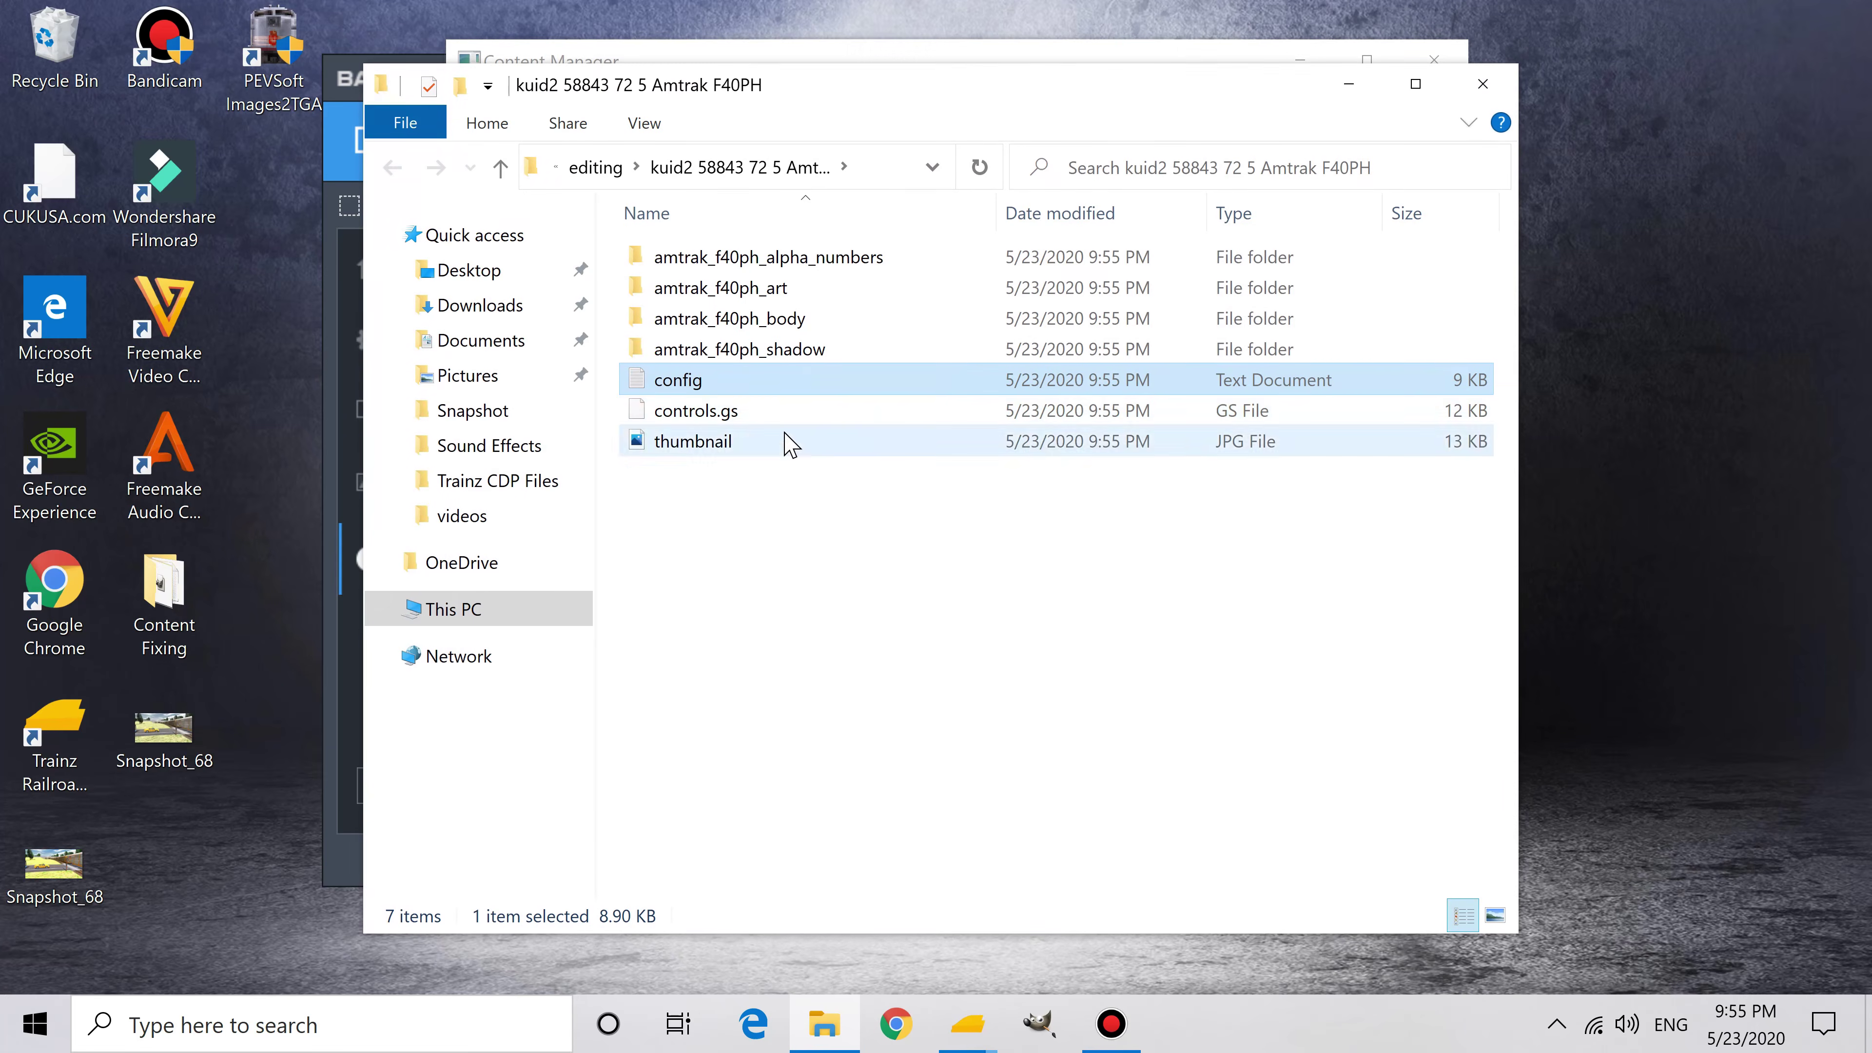
pyautogui.doubleClick(697, 382)
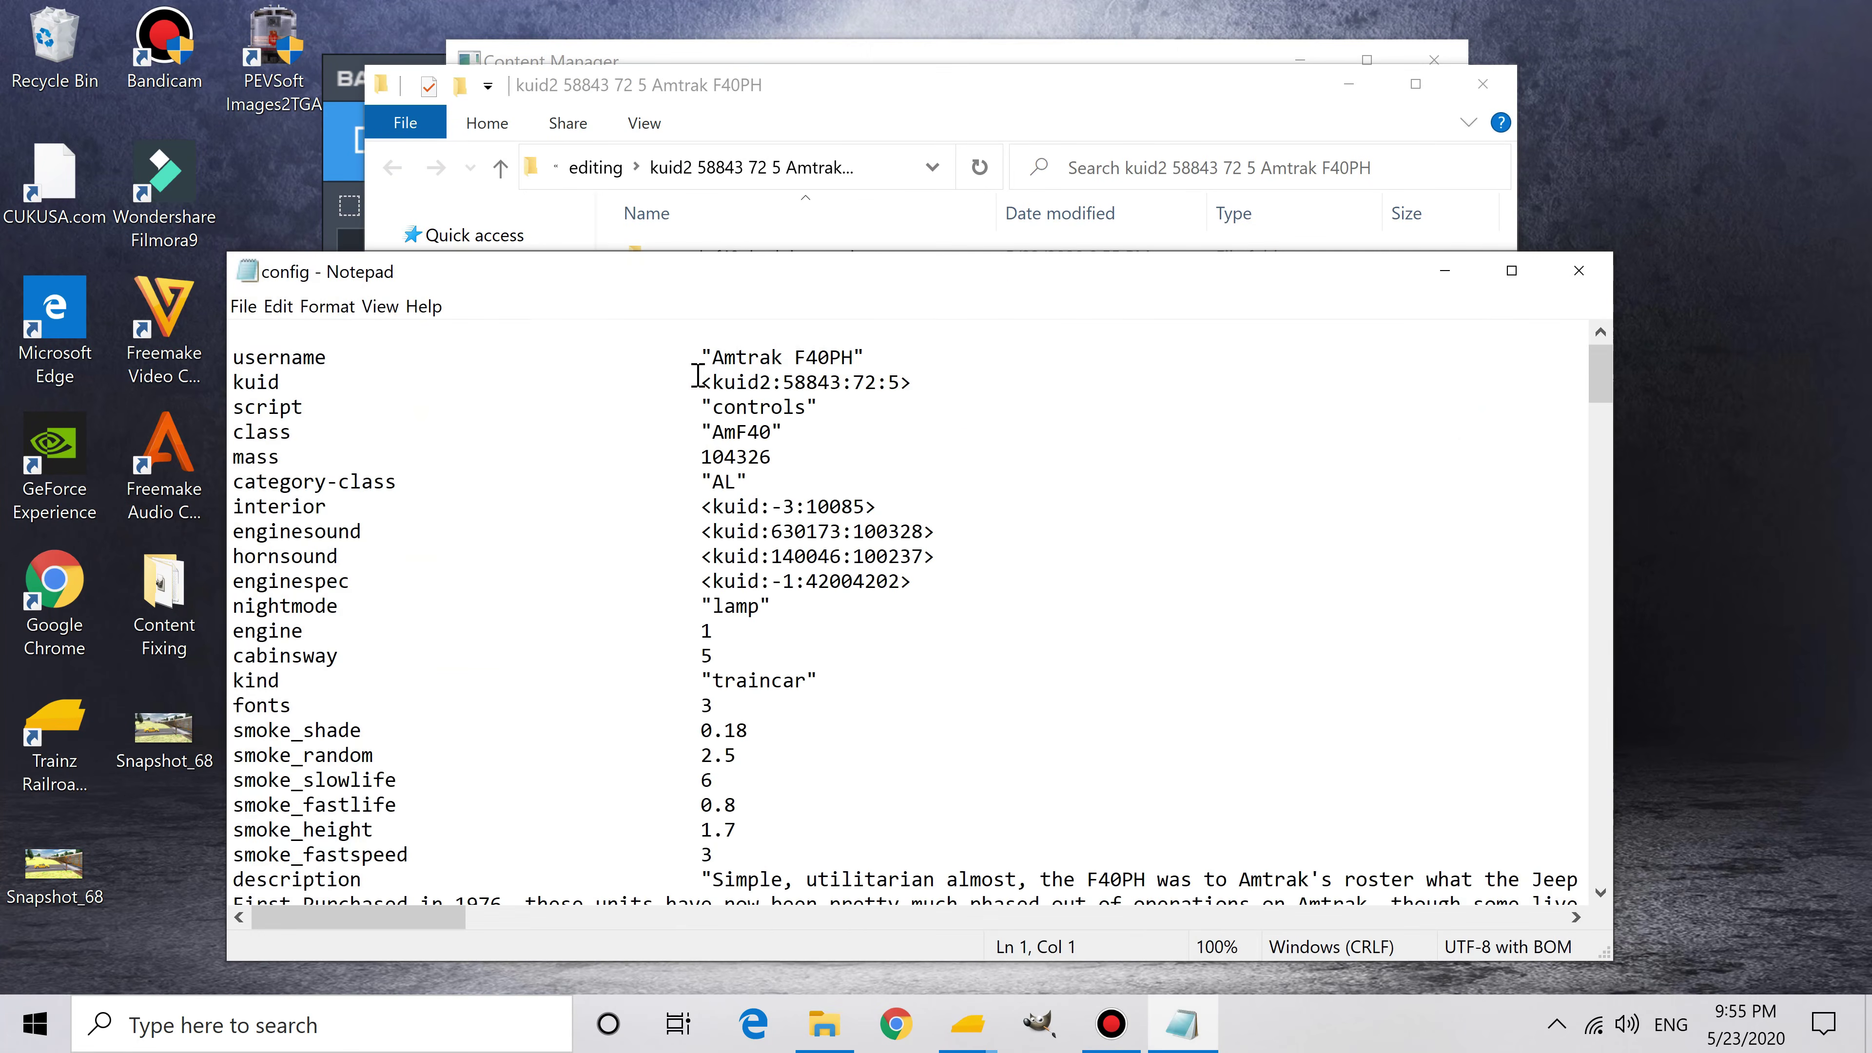
pyautogui.click(1578, 271)
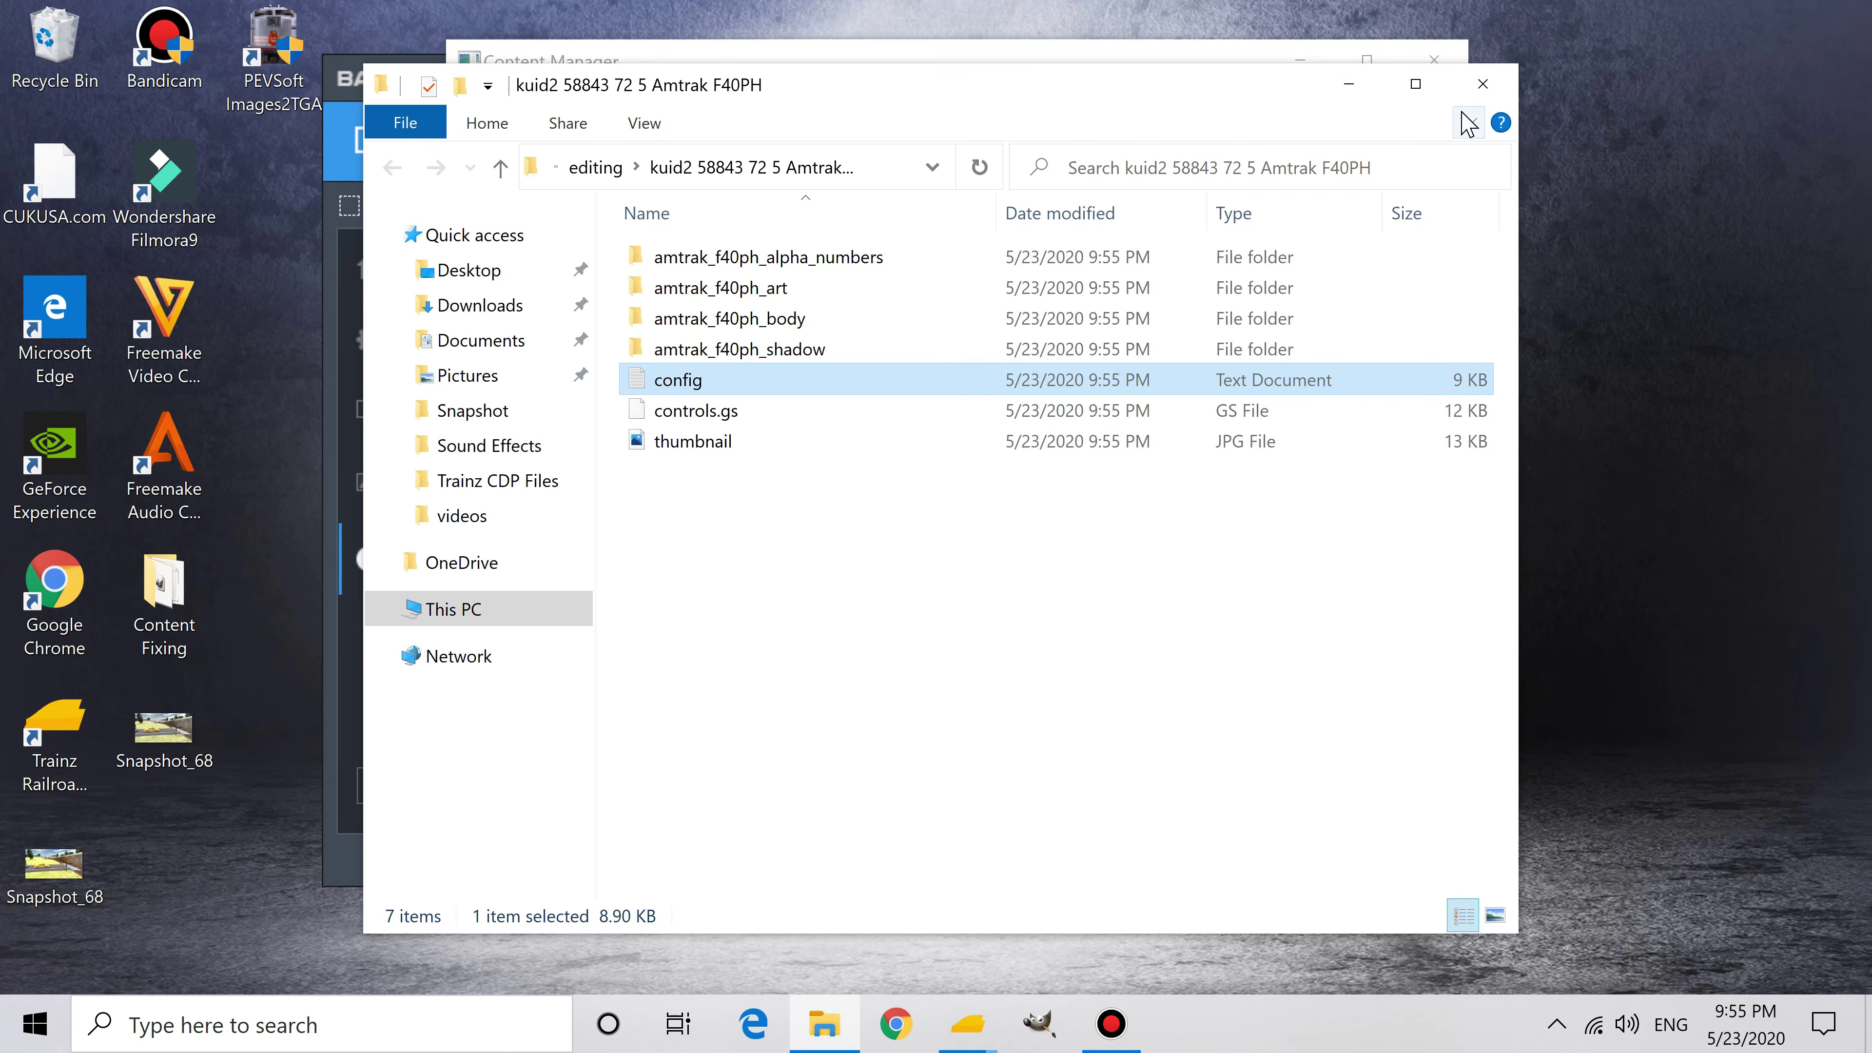
# Step: Close the Amtrak F40PH asset's folder and revert its unsubmitted edits
pyautogui.click(1477, 95)
pyautogui.rightClick(1030, 346)
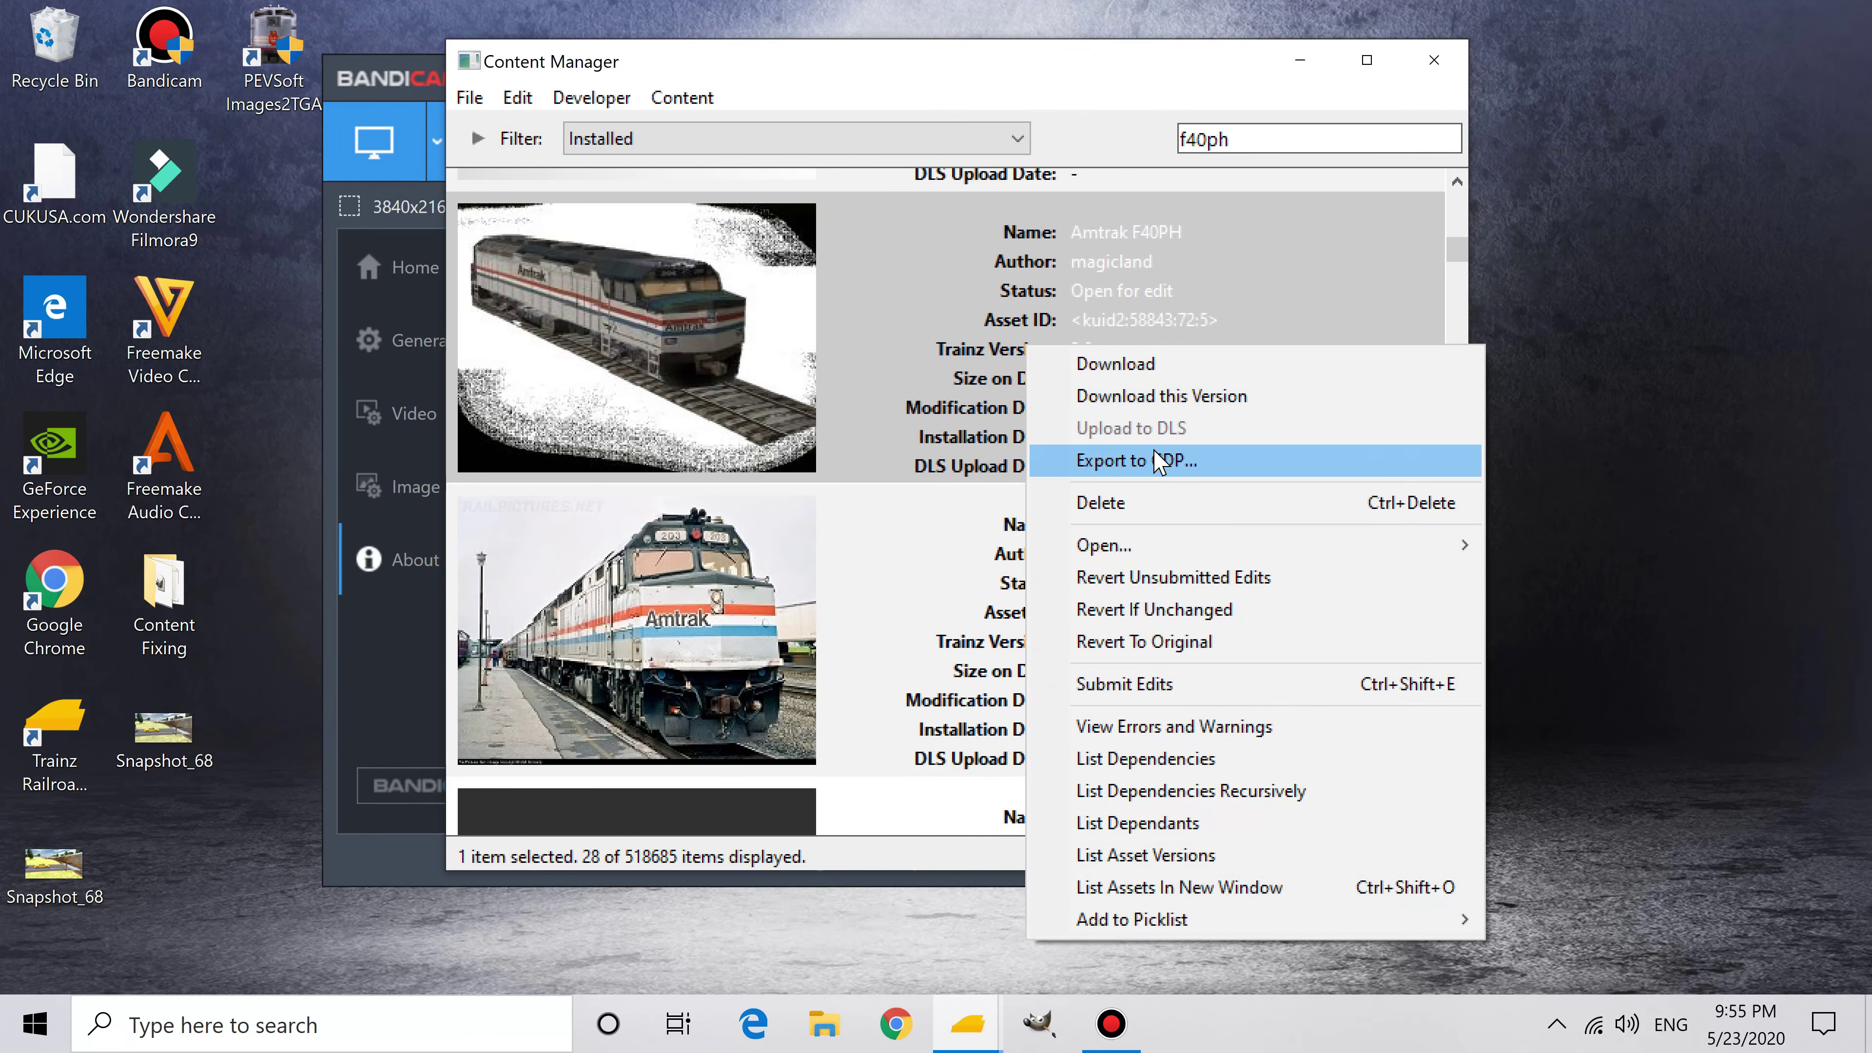
pyautogui.click(1216, 577)
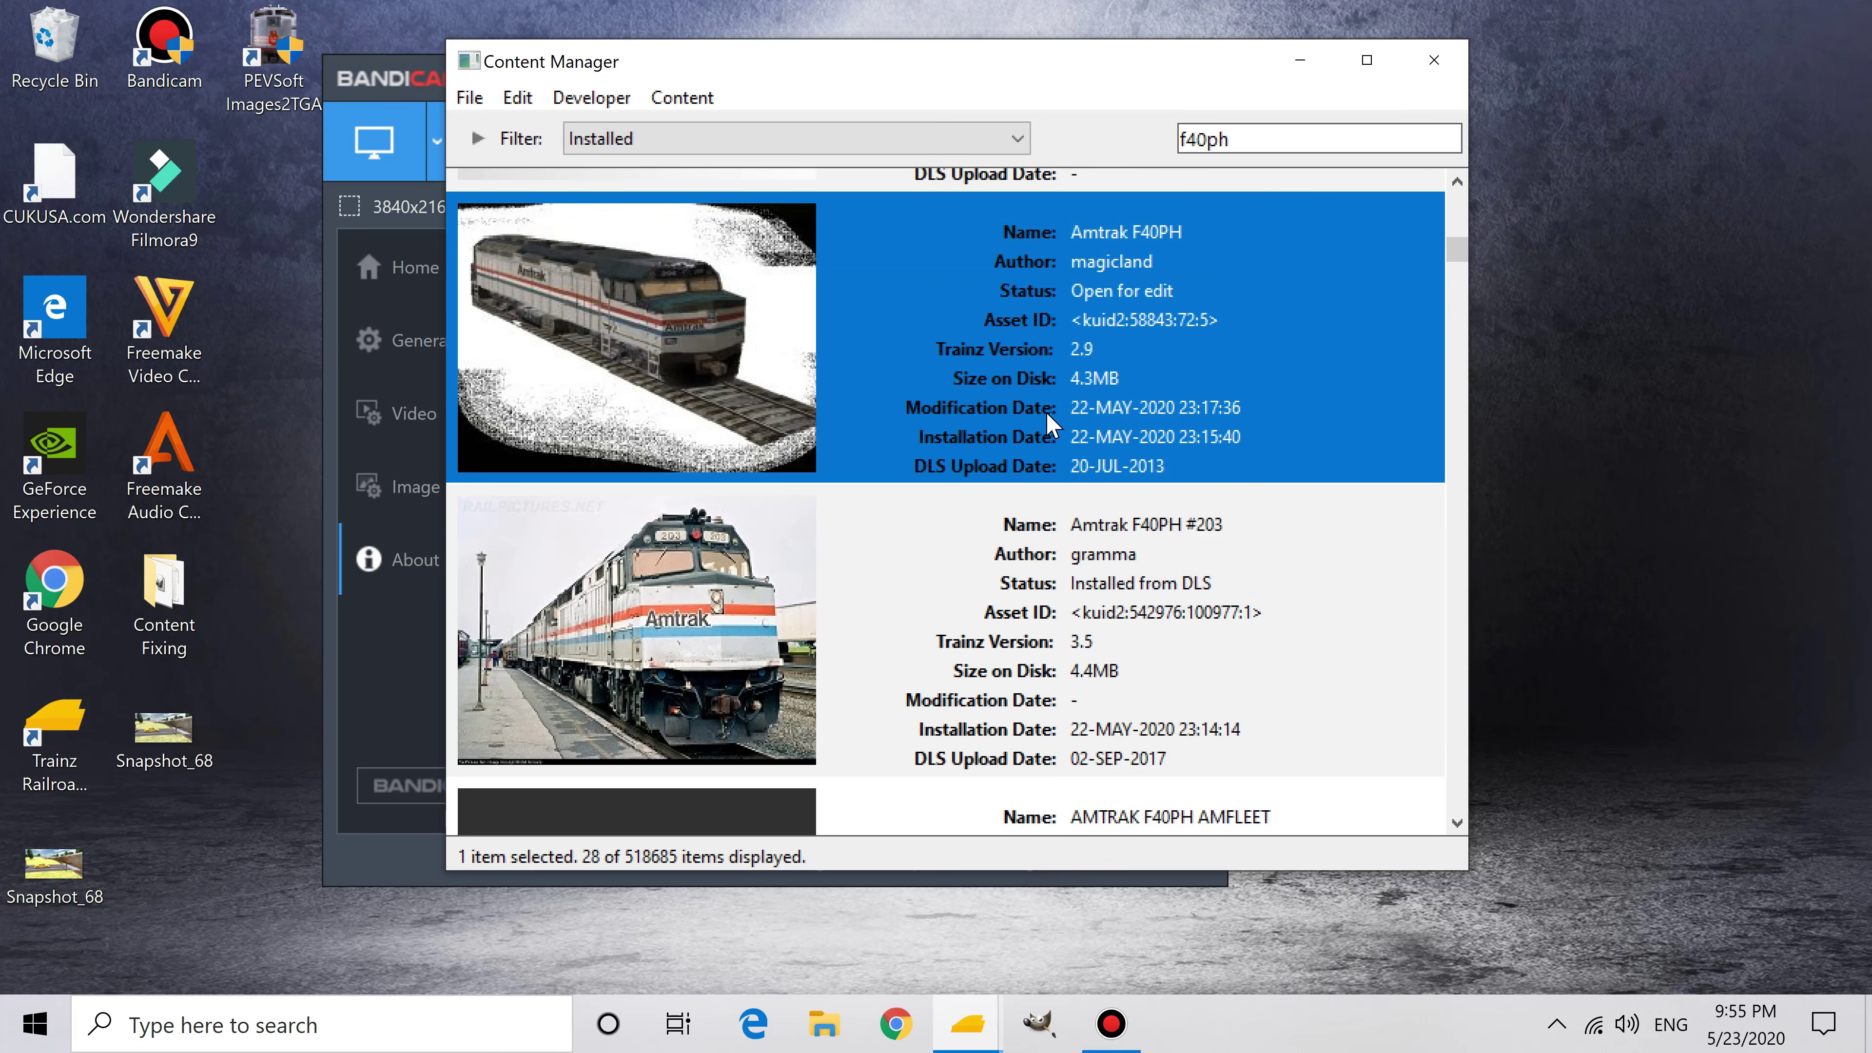
# Step: Preview the Amtrak F40PH asset and inspect the locomotive model's side and nose up close
pyautogui.rightClick(934, 339)
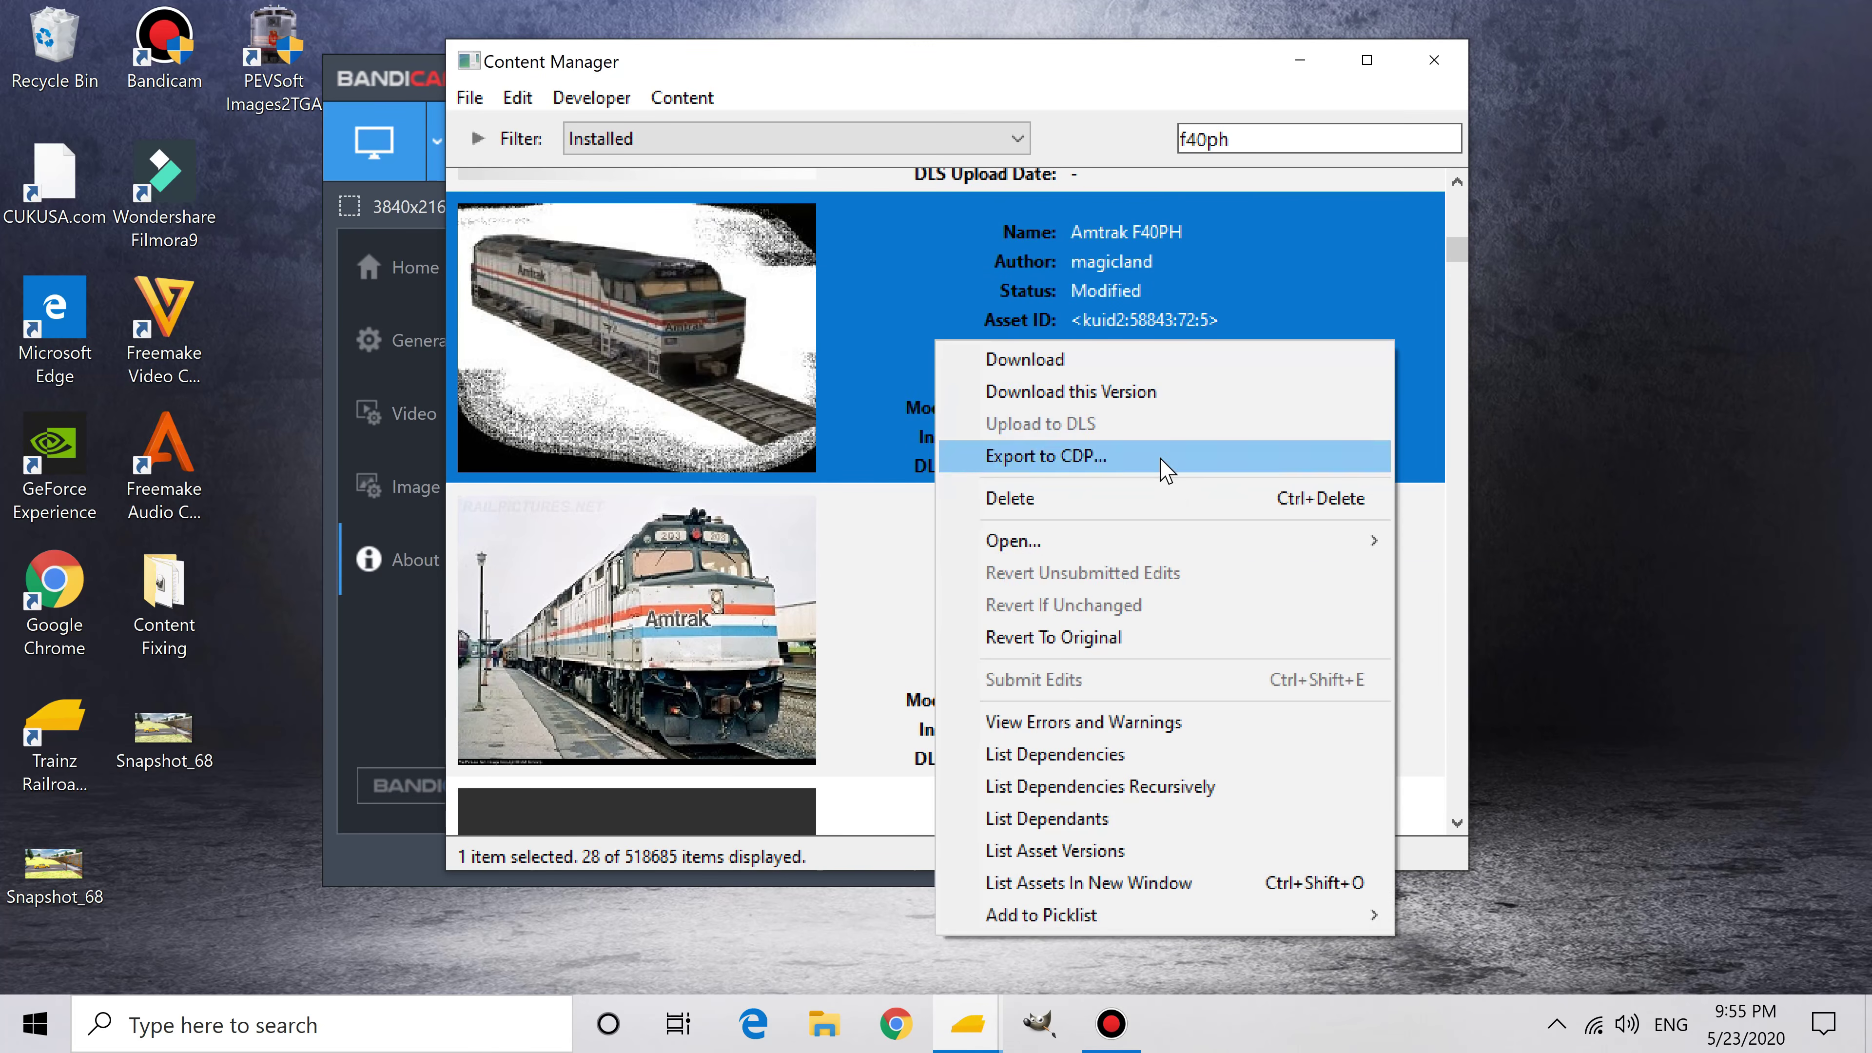
pyautogui.moveTo(1185, 542)
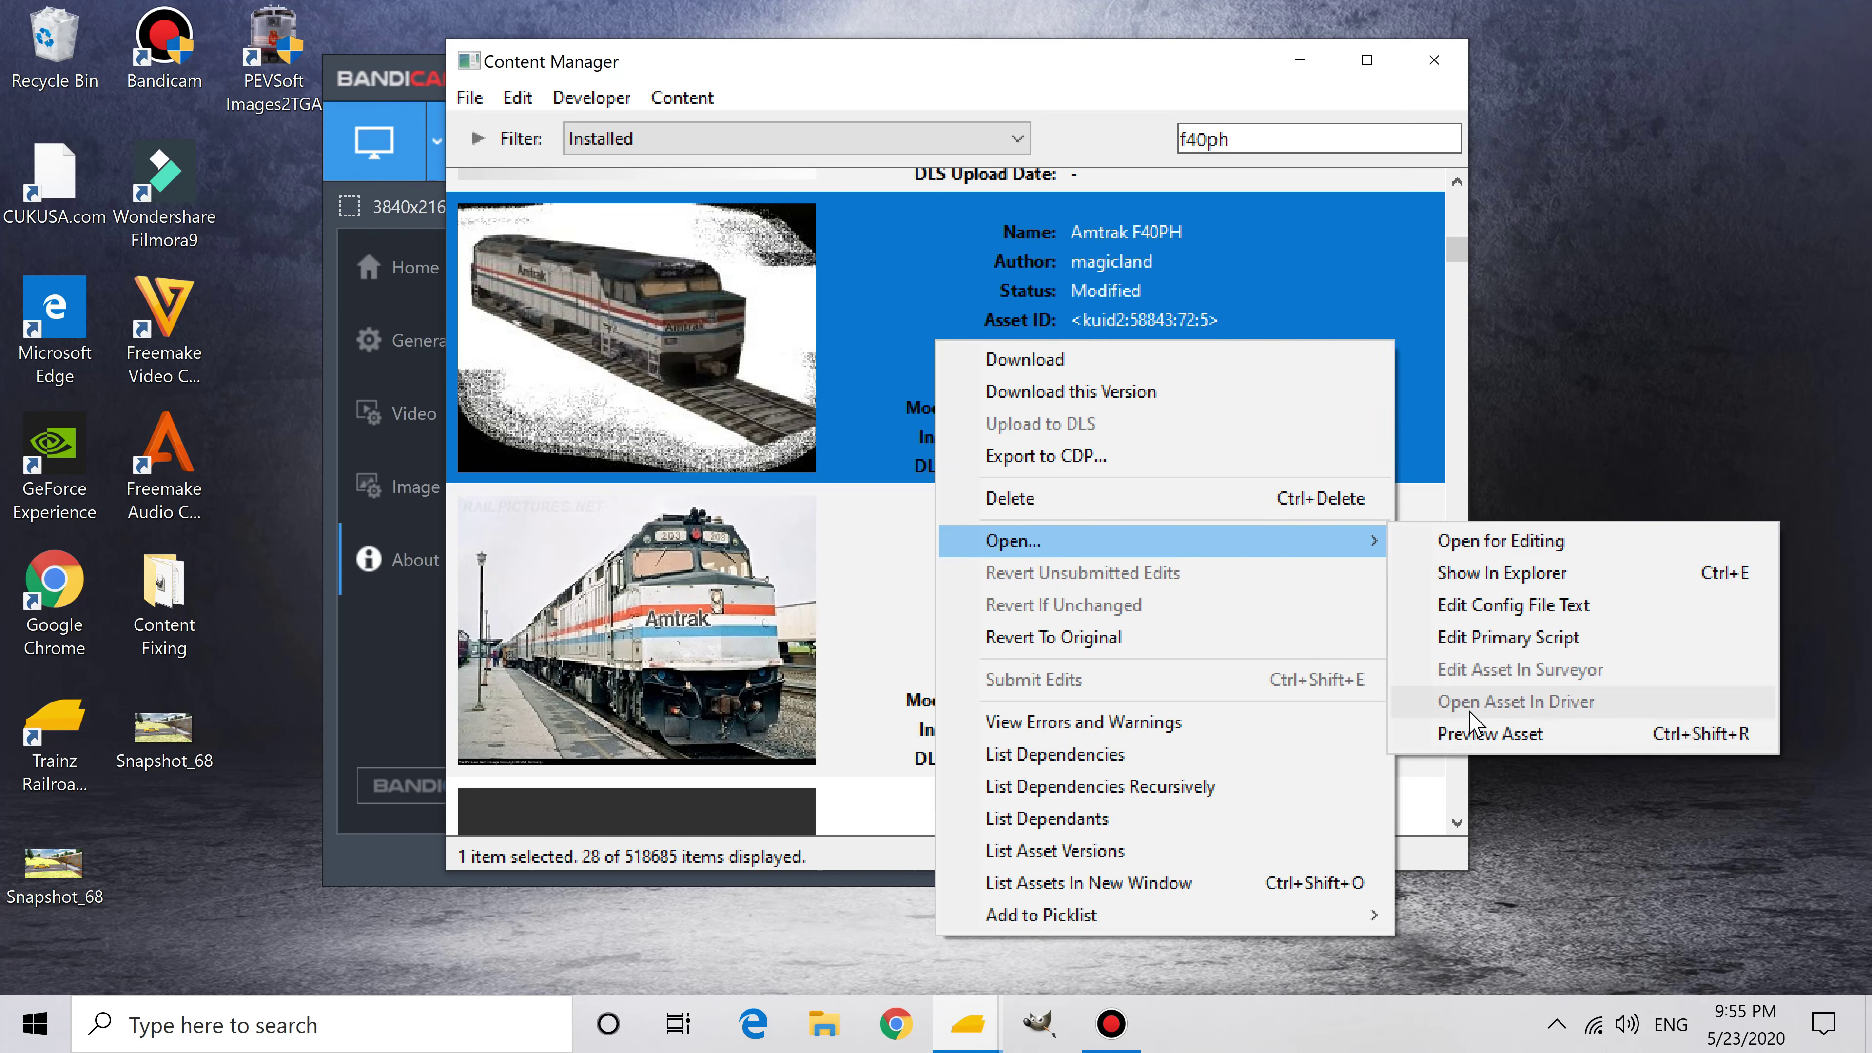
pyautogui.click(1467, 733)
pyautogui.moveTo(1006, 480); pyautogui.dragTo(730, 465)
pyautogui.scroll(3, 730, 465)
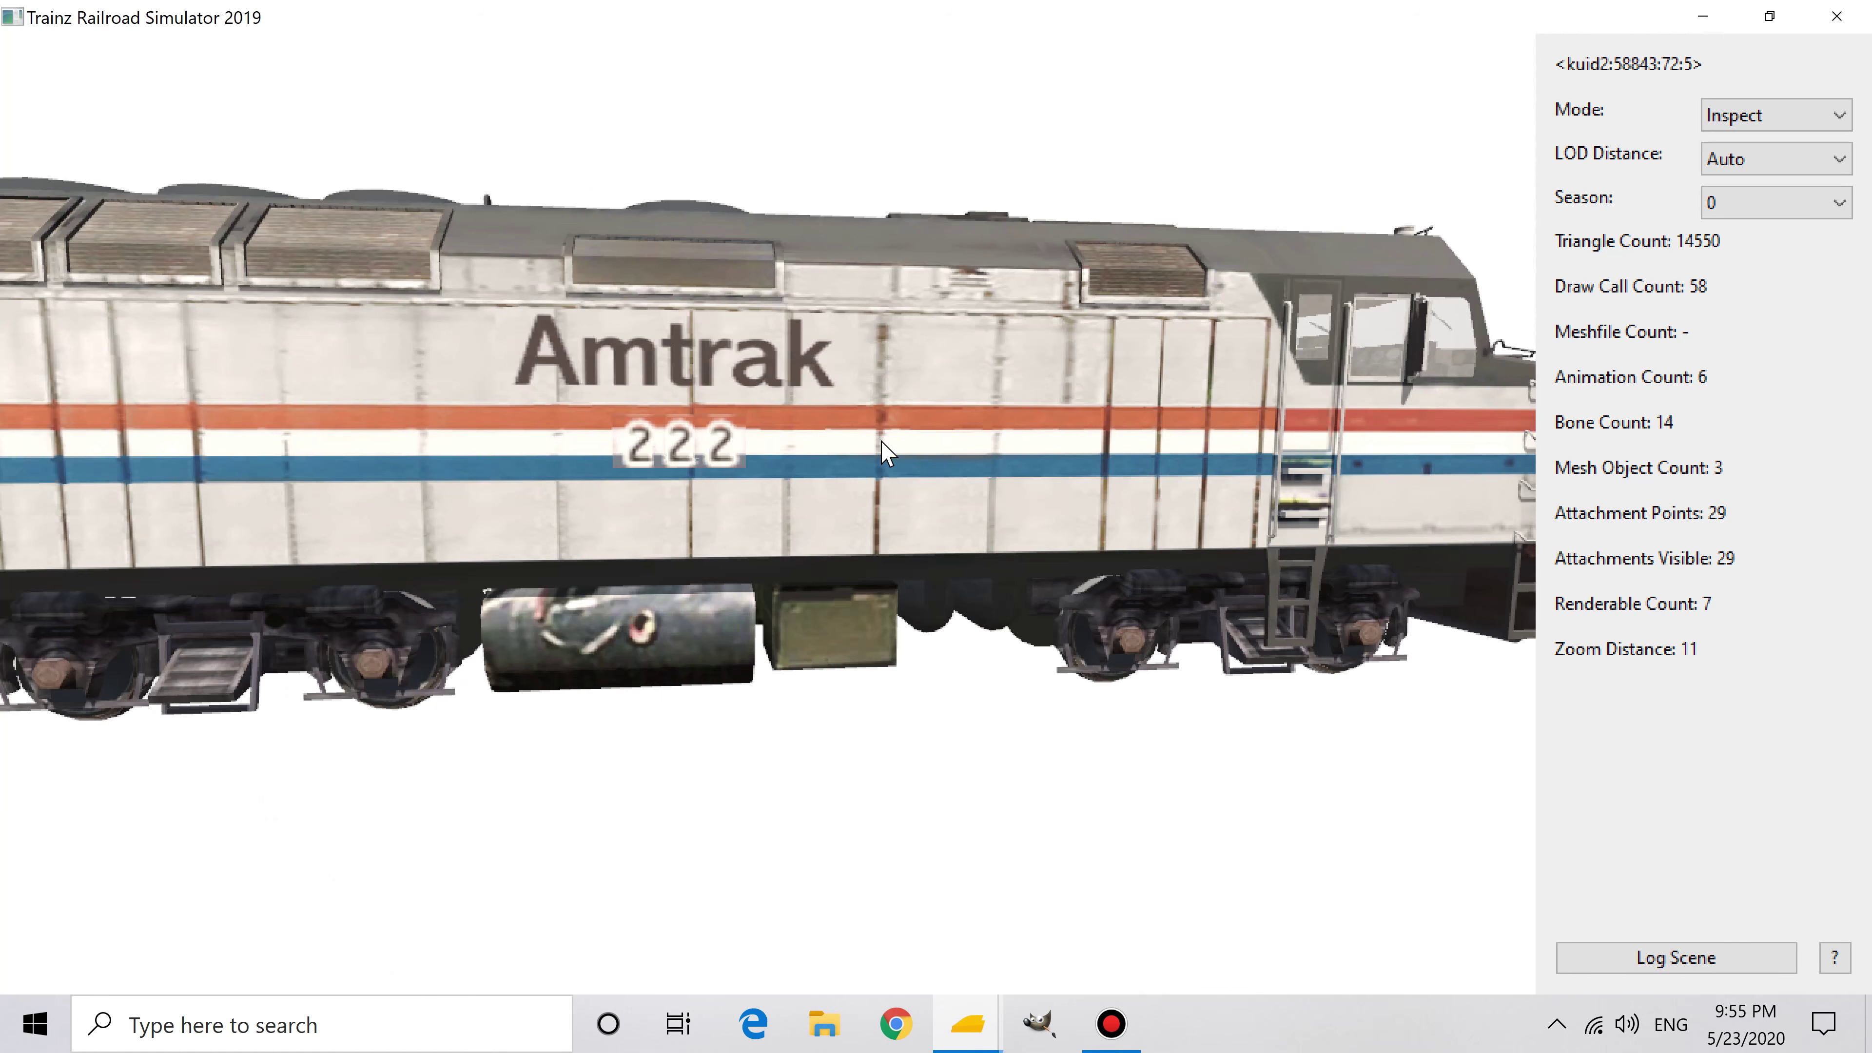
pyautogui.scroll(2, 1011, 405)
pyautogui.moveTo(1011, 406)
pyautogui.mouseDown()
pyautogui.moveTo(811, 435)
pyautogui.moveTo(1026, 394)
pyautogui.mouseUp()
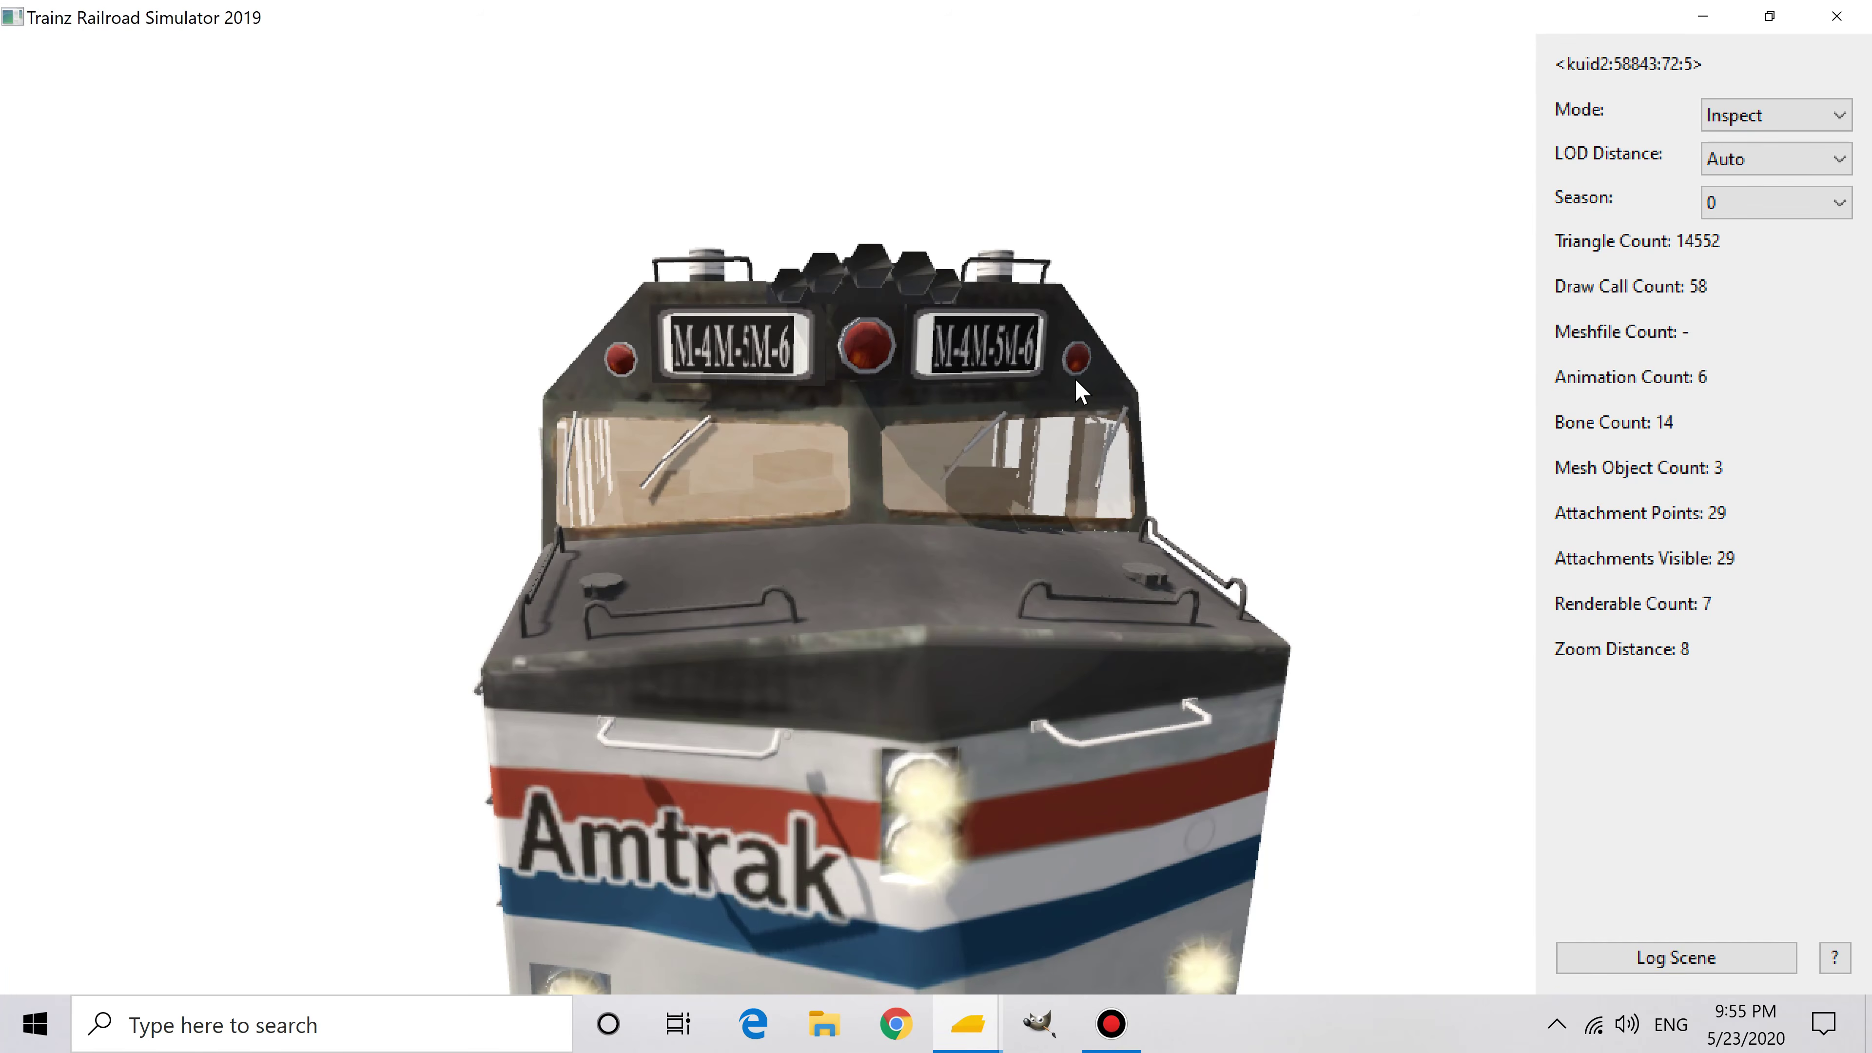
pyautogui.scroll(-1, 1062, 380)
pyautogui.click(1837, 16)
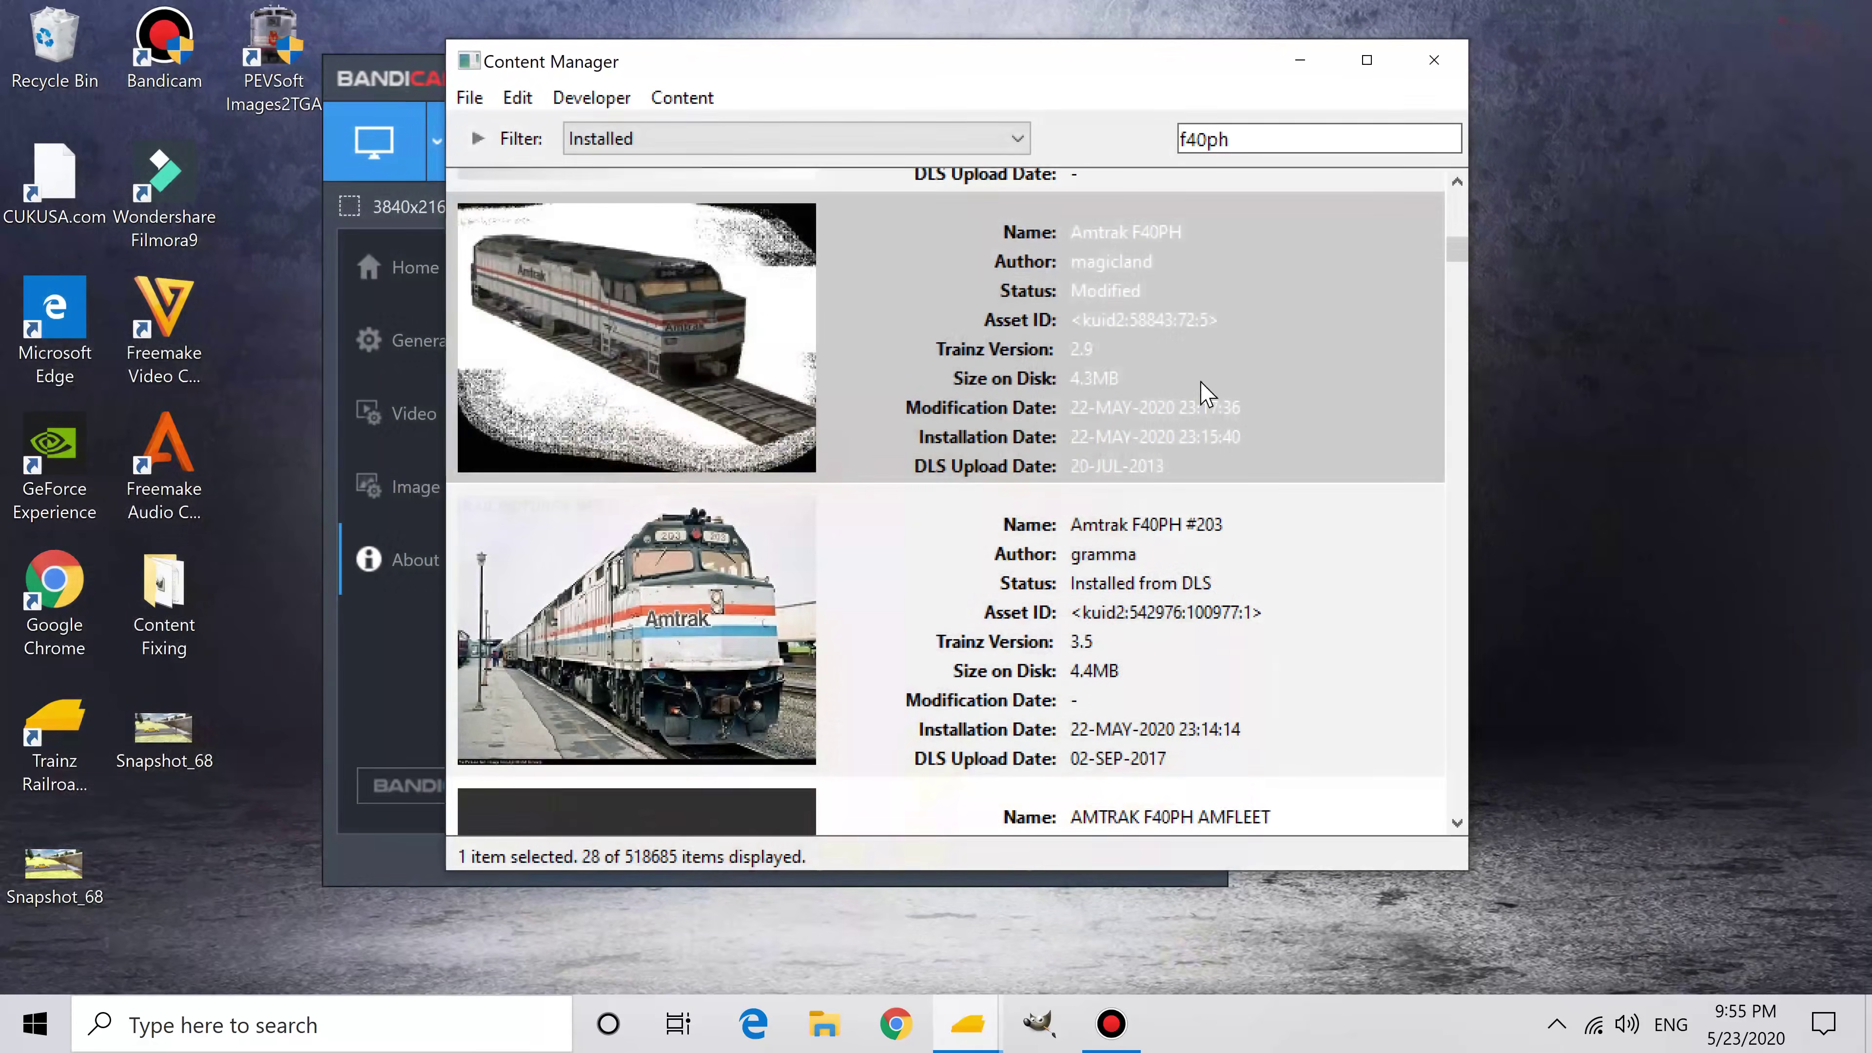
# Step: Show the Amtrak F40PH asset's files in Explorer and open its config text file
pyautogui.rightClick(1050, 406)
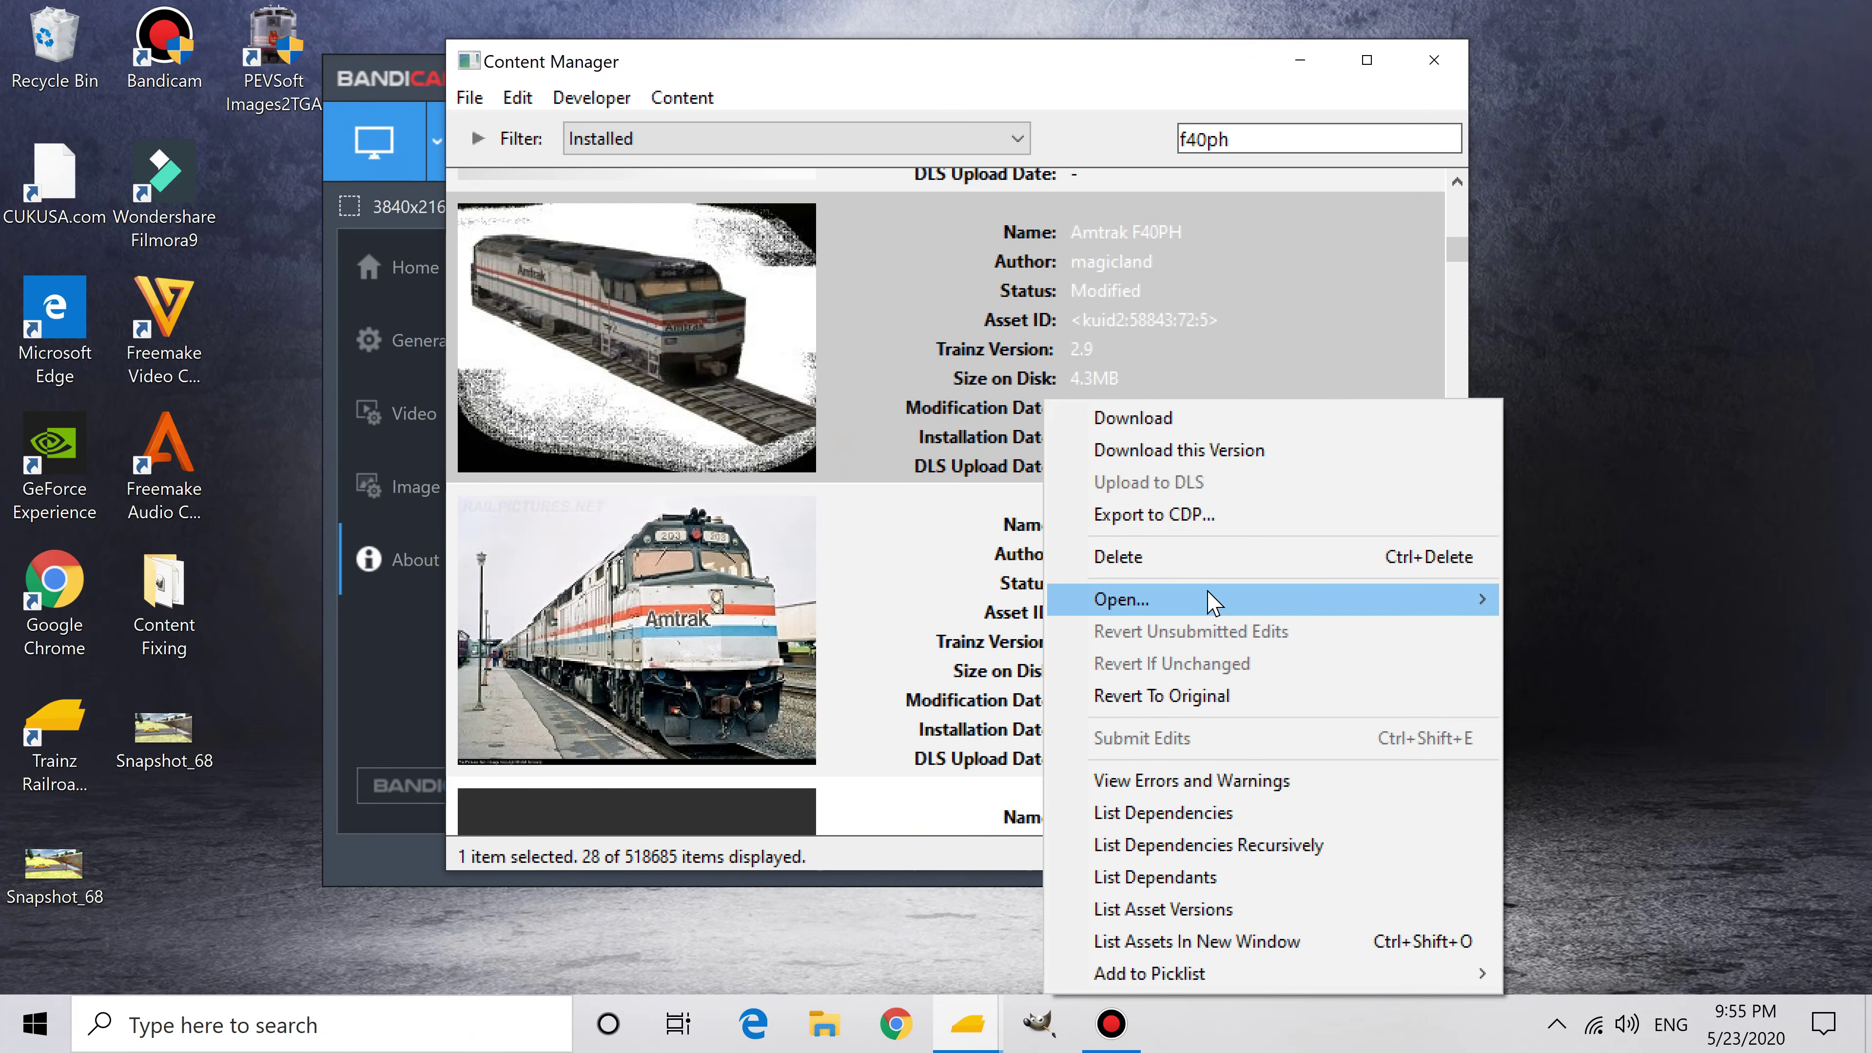
pyautogui.moveTo(1213, 601)
pyautogui.click(980, 631)
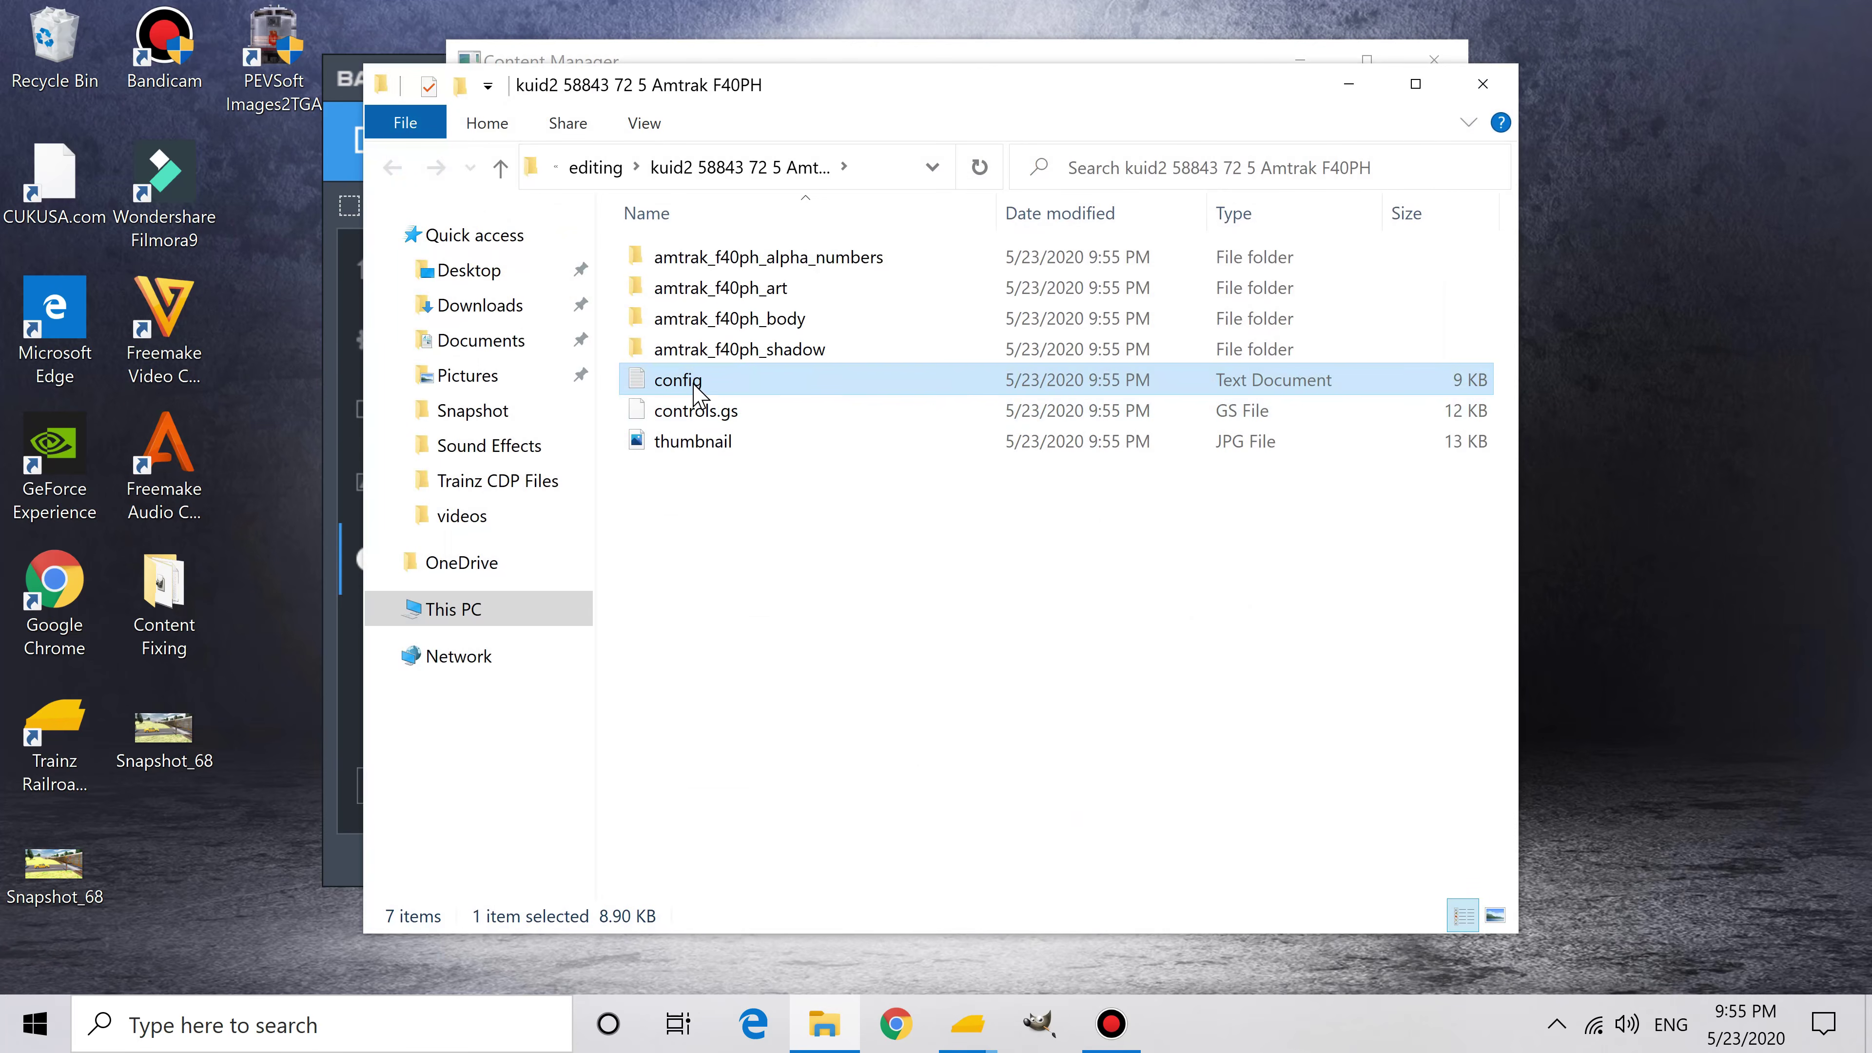
pyautogui.doubleClick(700, 394)
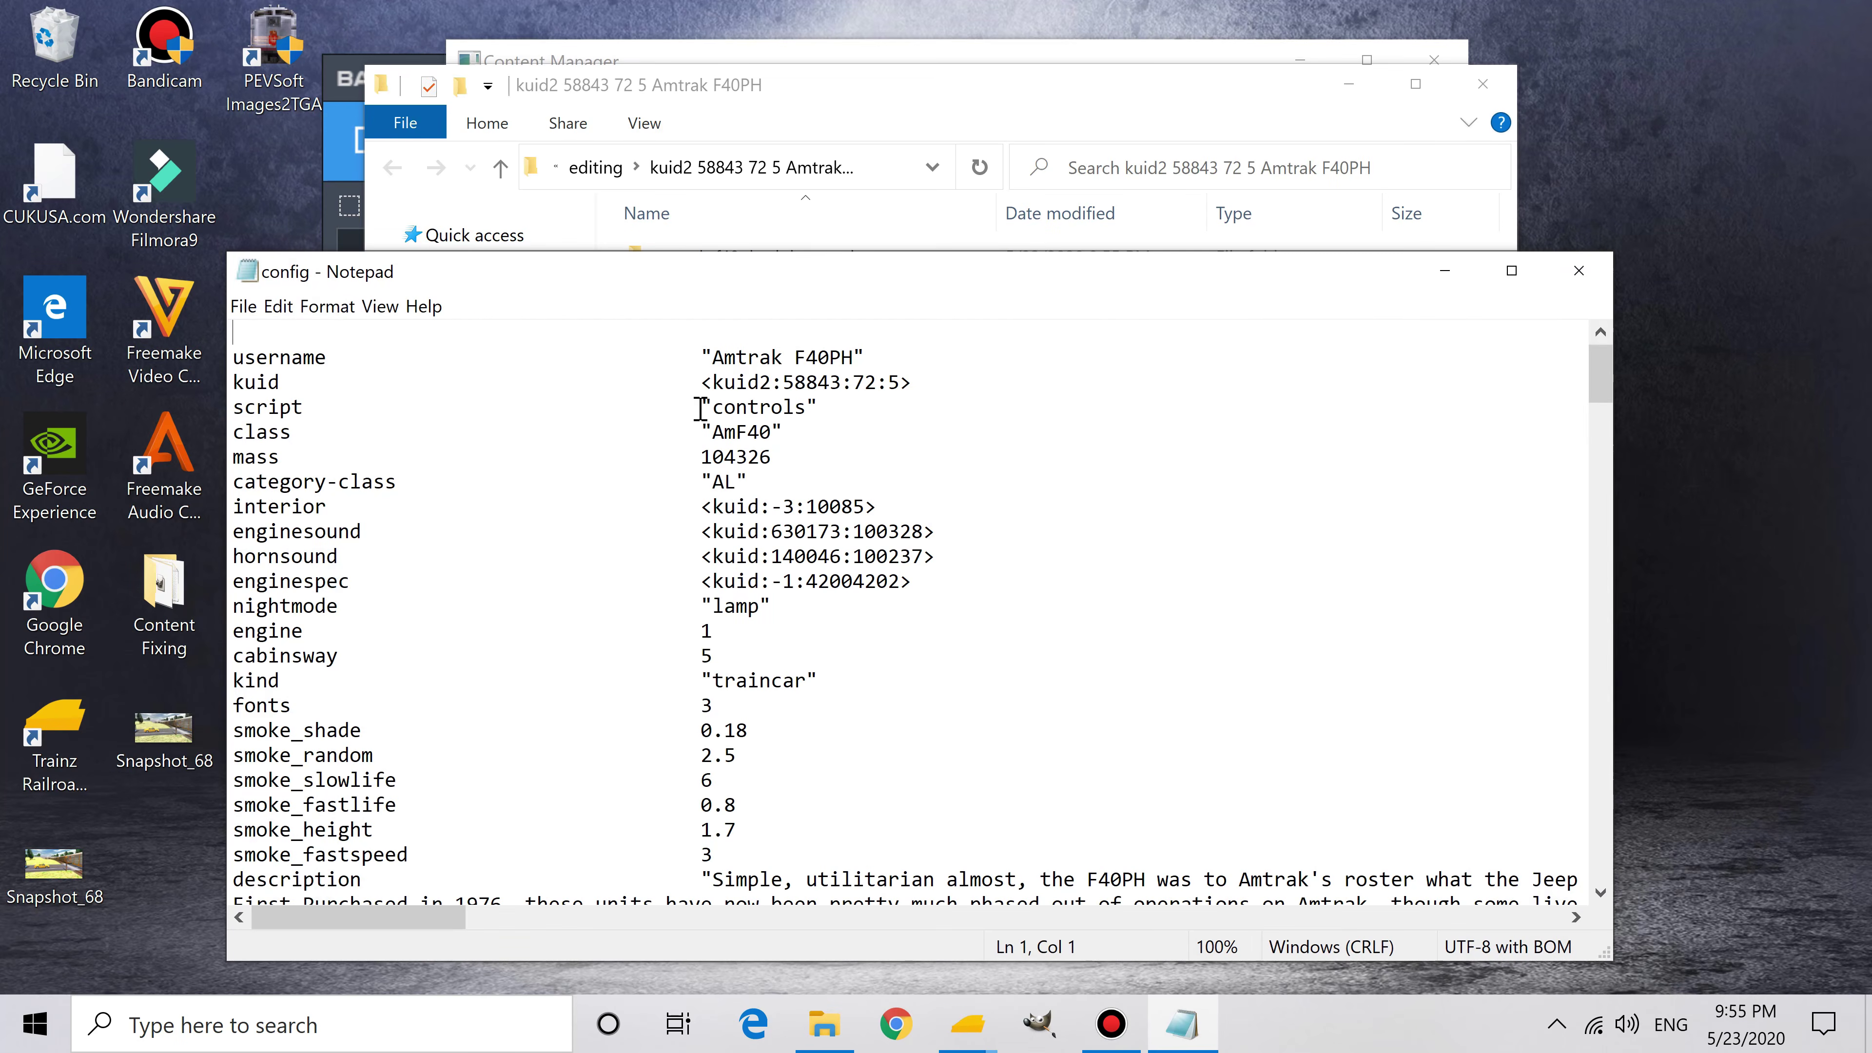
# Step: Find the trainz-build entry in the config file and select its value
pyautogui.scroll(-12, 697, 667)
pyautogui.scroll(2, 630, 638)
pyautogui.scroll(1, 630, 638)
pyautogui.moveTo(317, 606); pyautogui.dragTo(425, 611)
pyautogui.moveTo(702, 609); pyautogui.dragTo(742, 607)
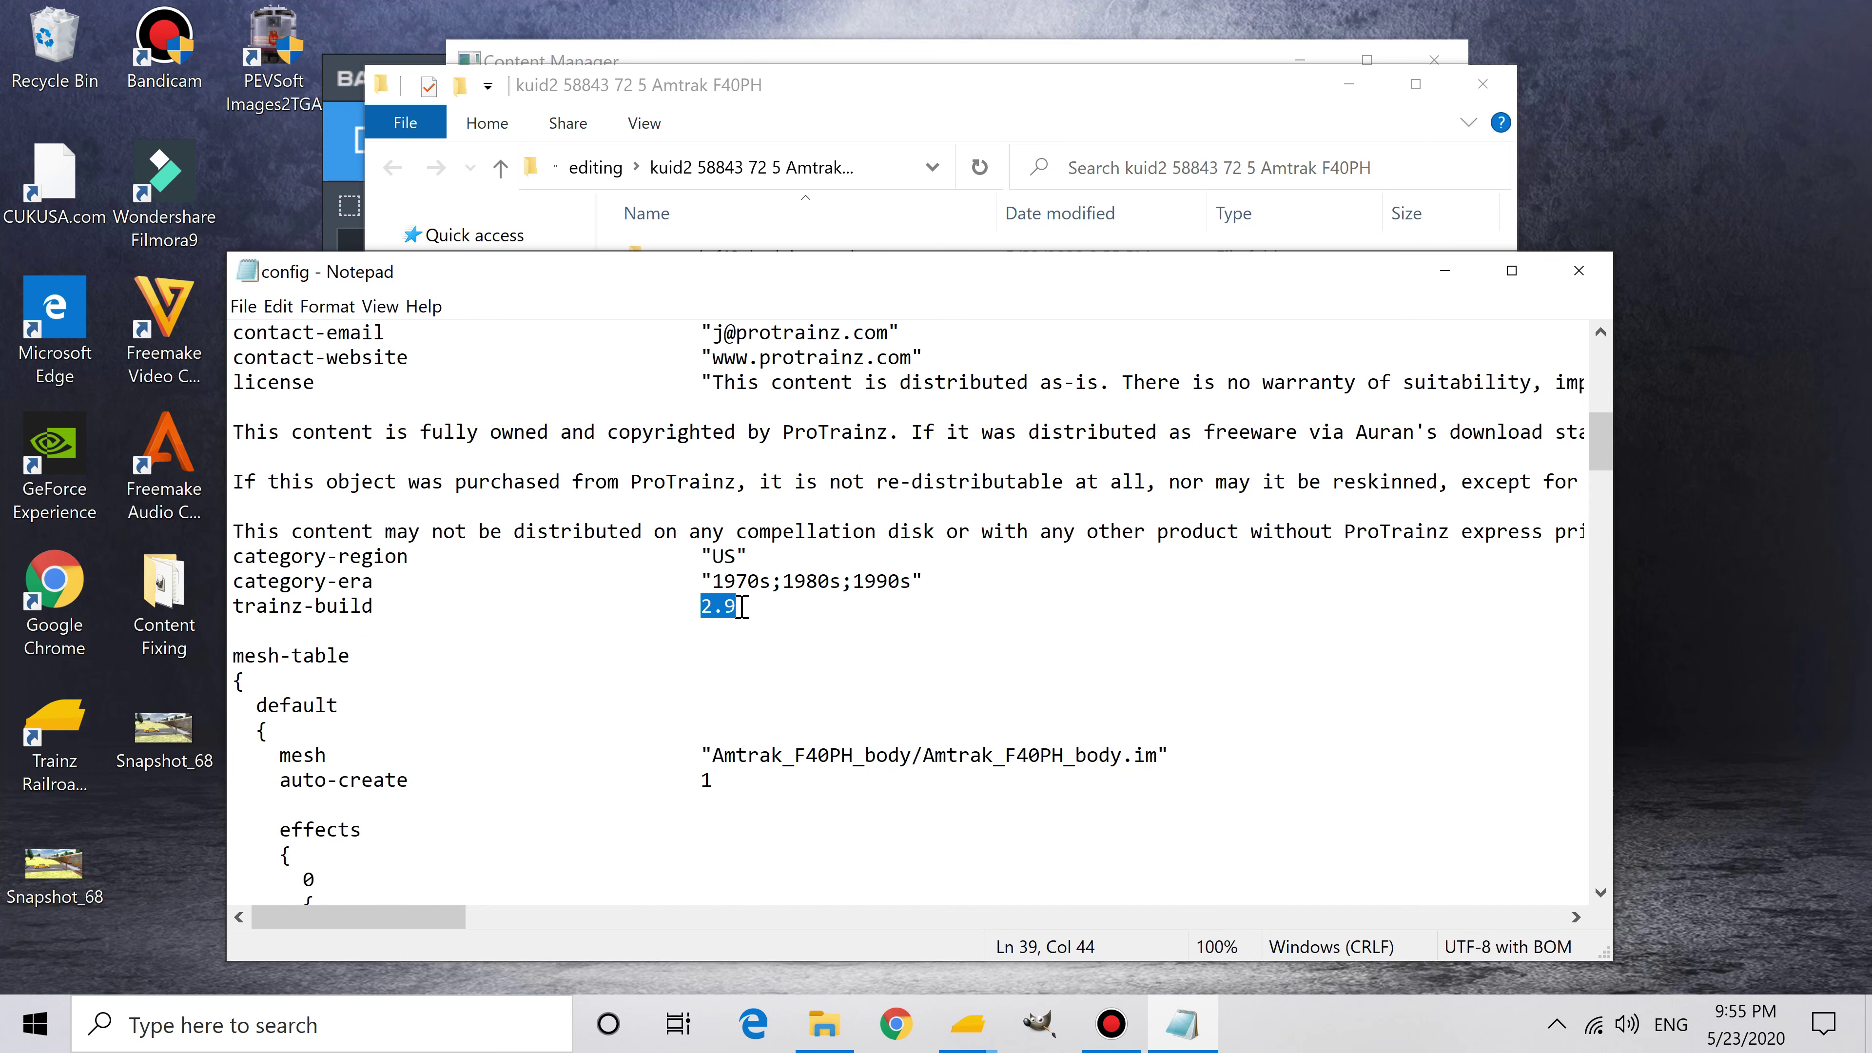
# Step: Set the trainz-build value to 3.5, save the config file and close it
pyautogui.write('3')
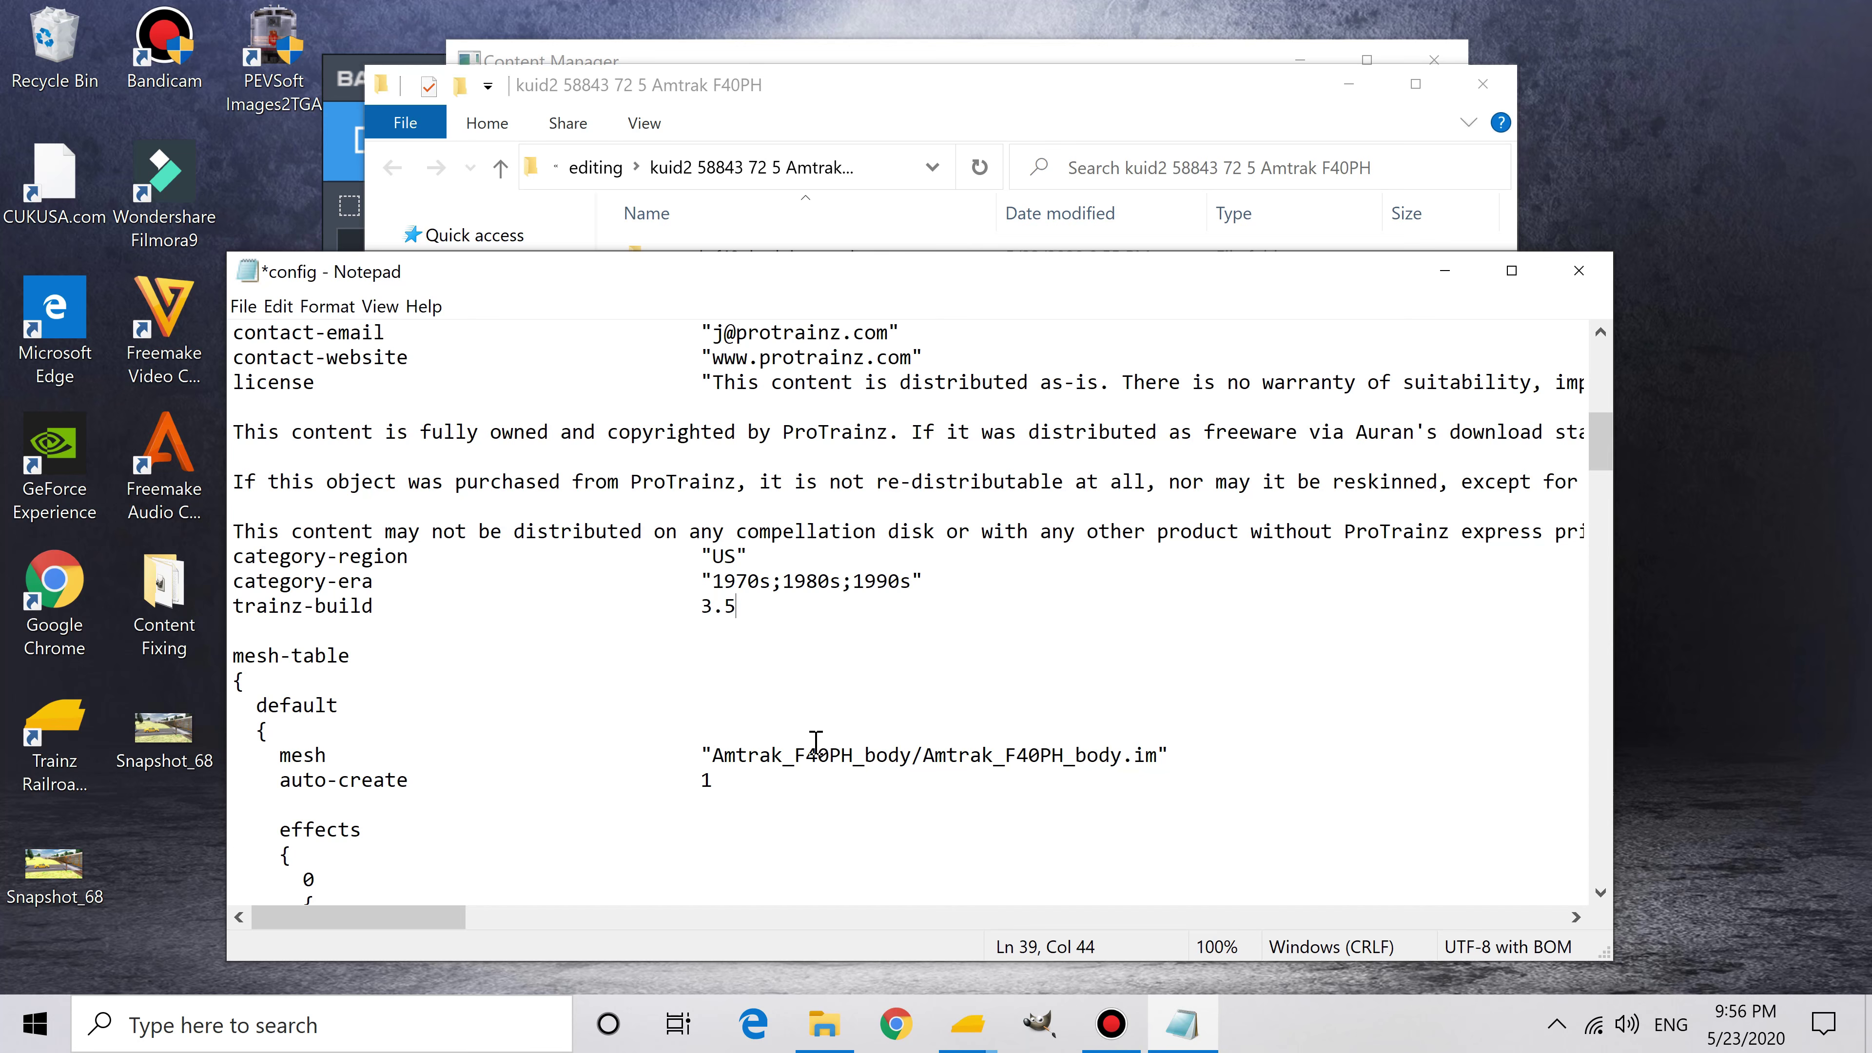
pyautogui.hotkey('ctrl', 's')
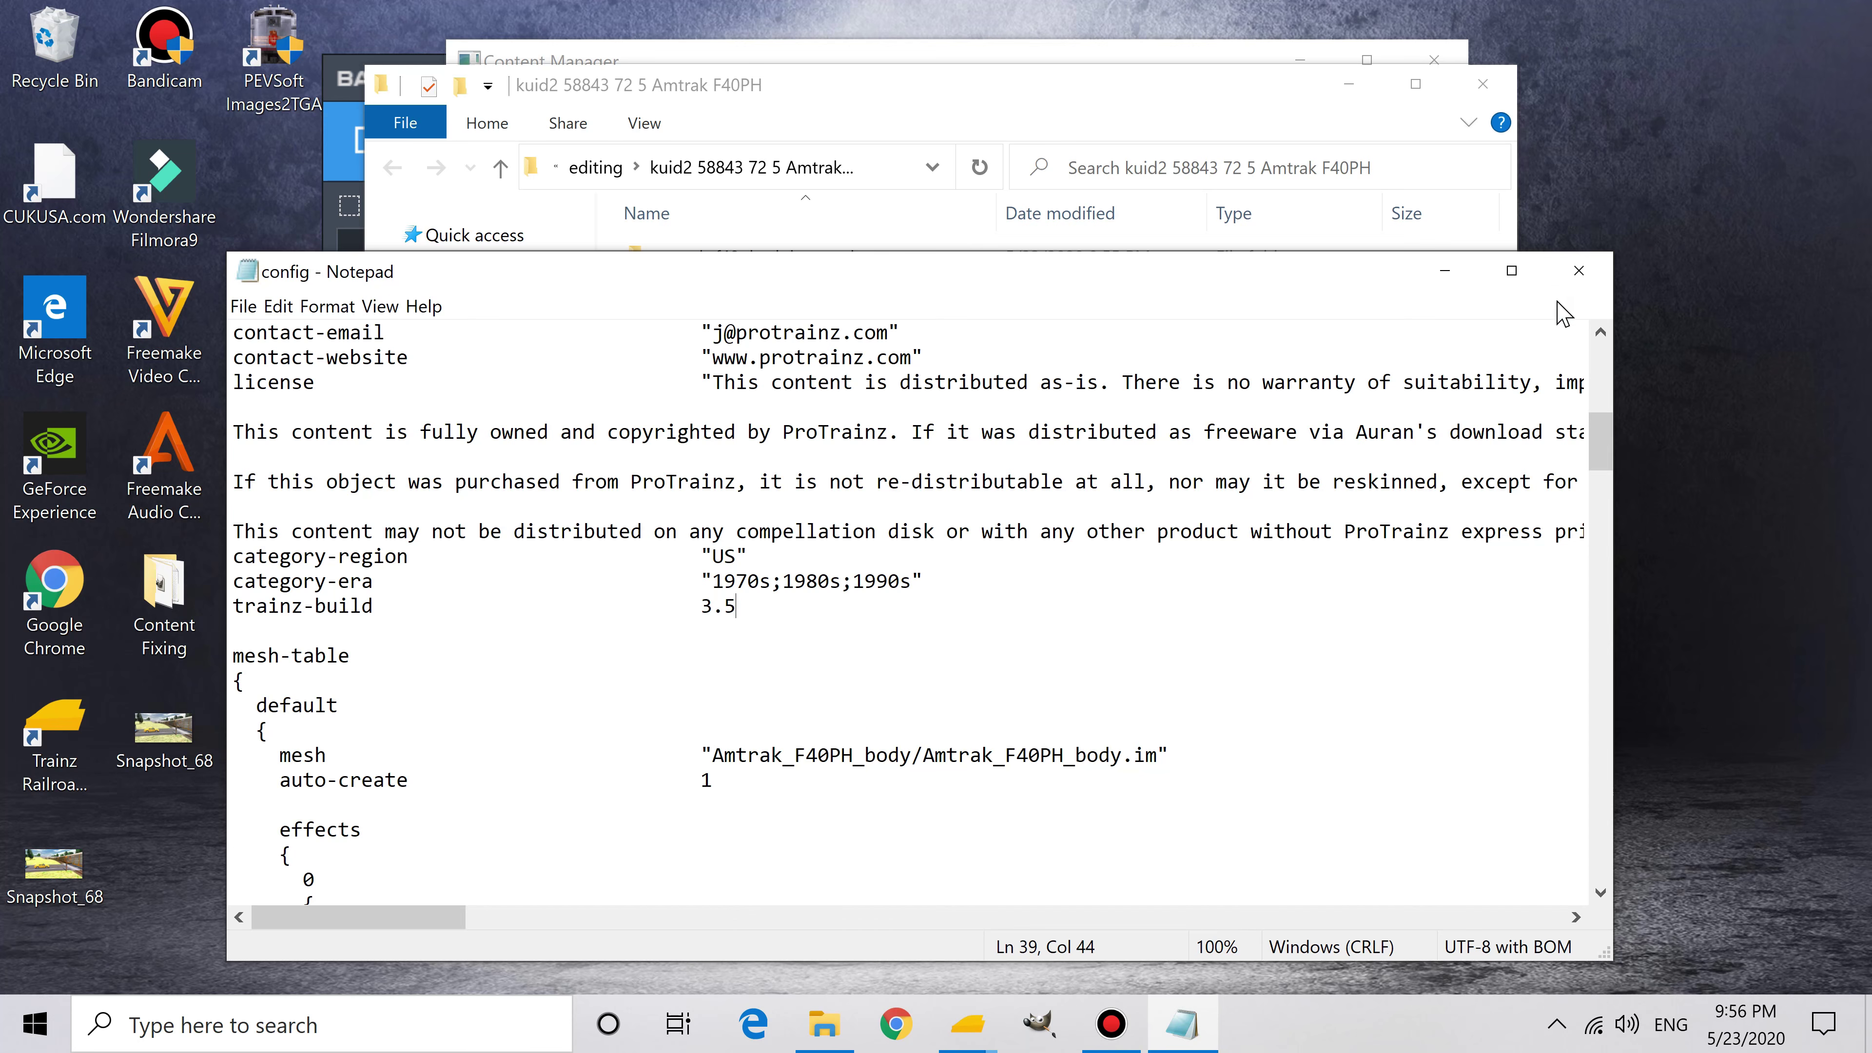
pyautogui.click(1563, 279)
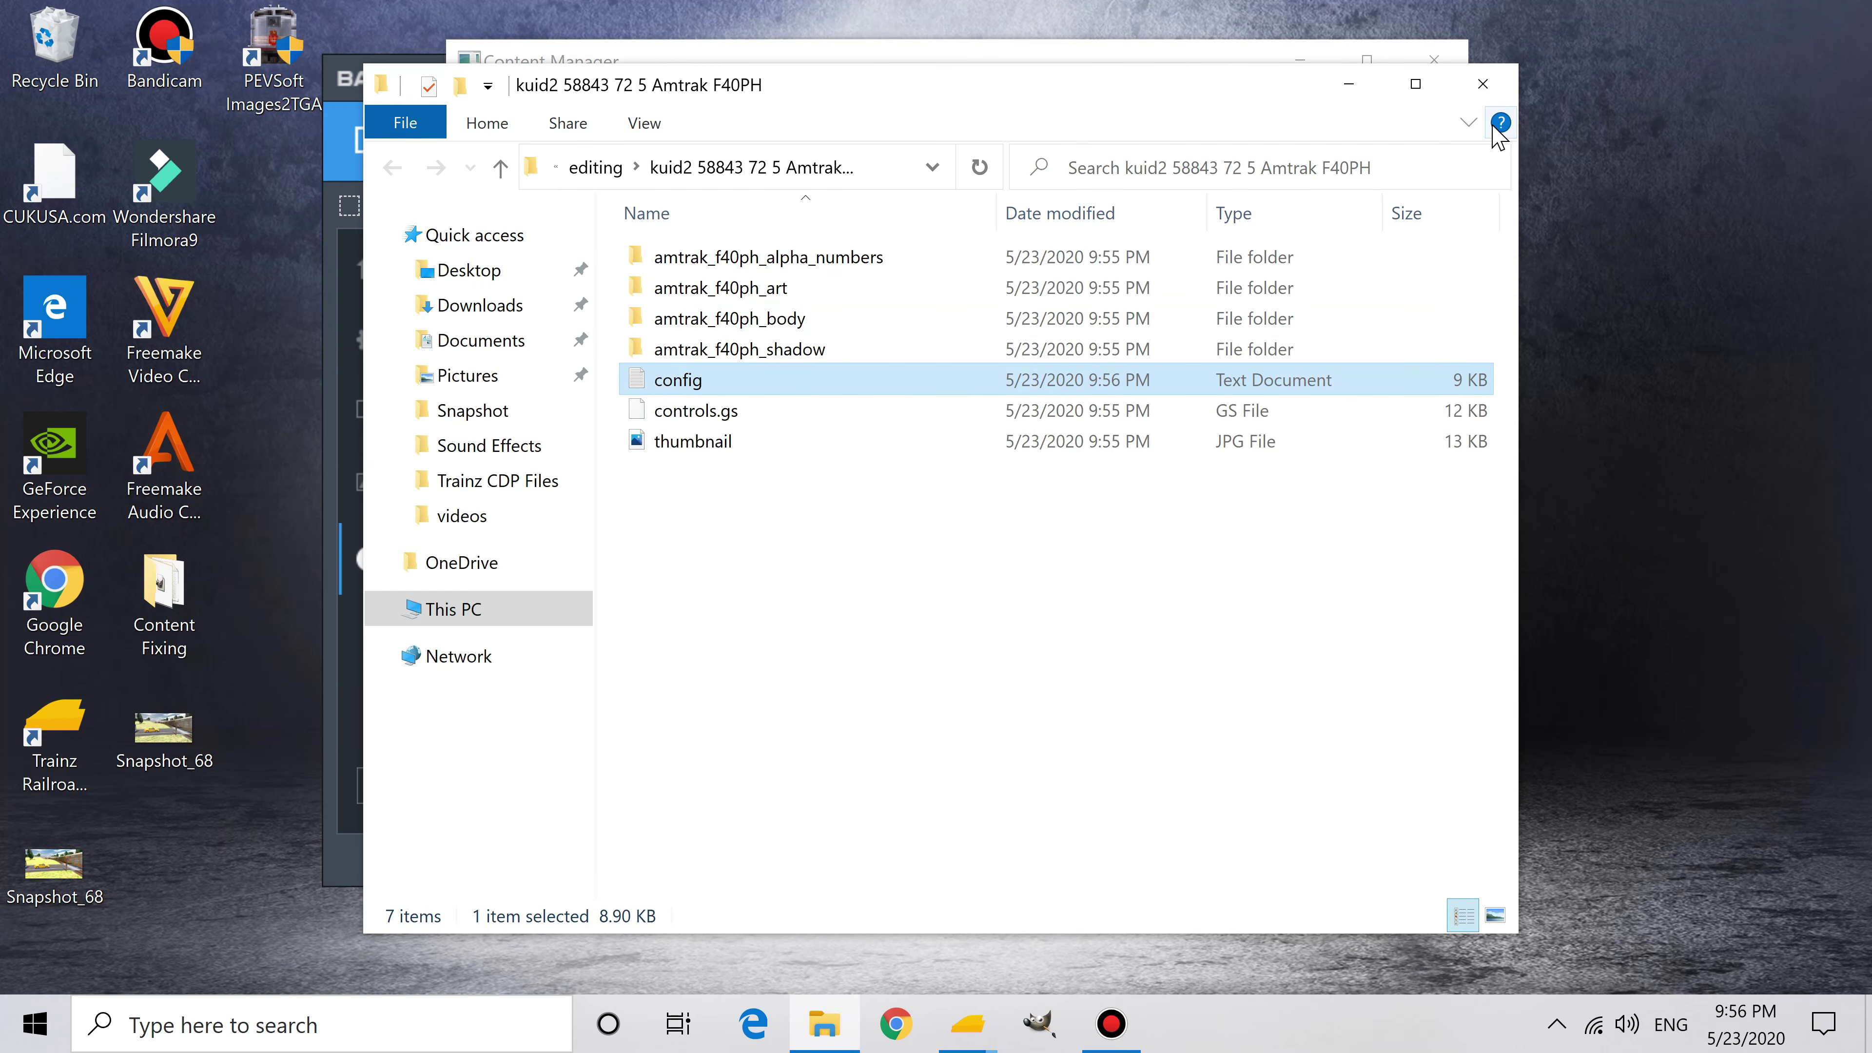
# Step: Close the Amtrak F40PH asset's folder and submit its edits
pyautogui.click(1483, 84)
pyautogui.rightClick(1194, 478)
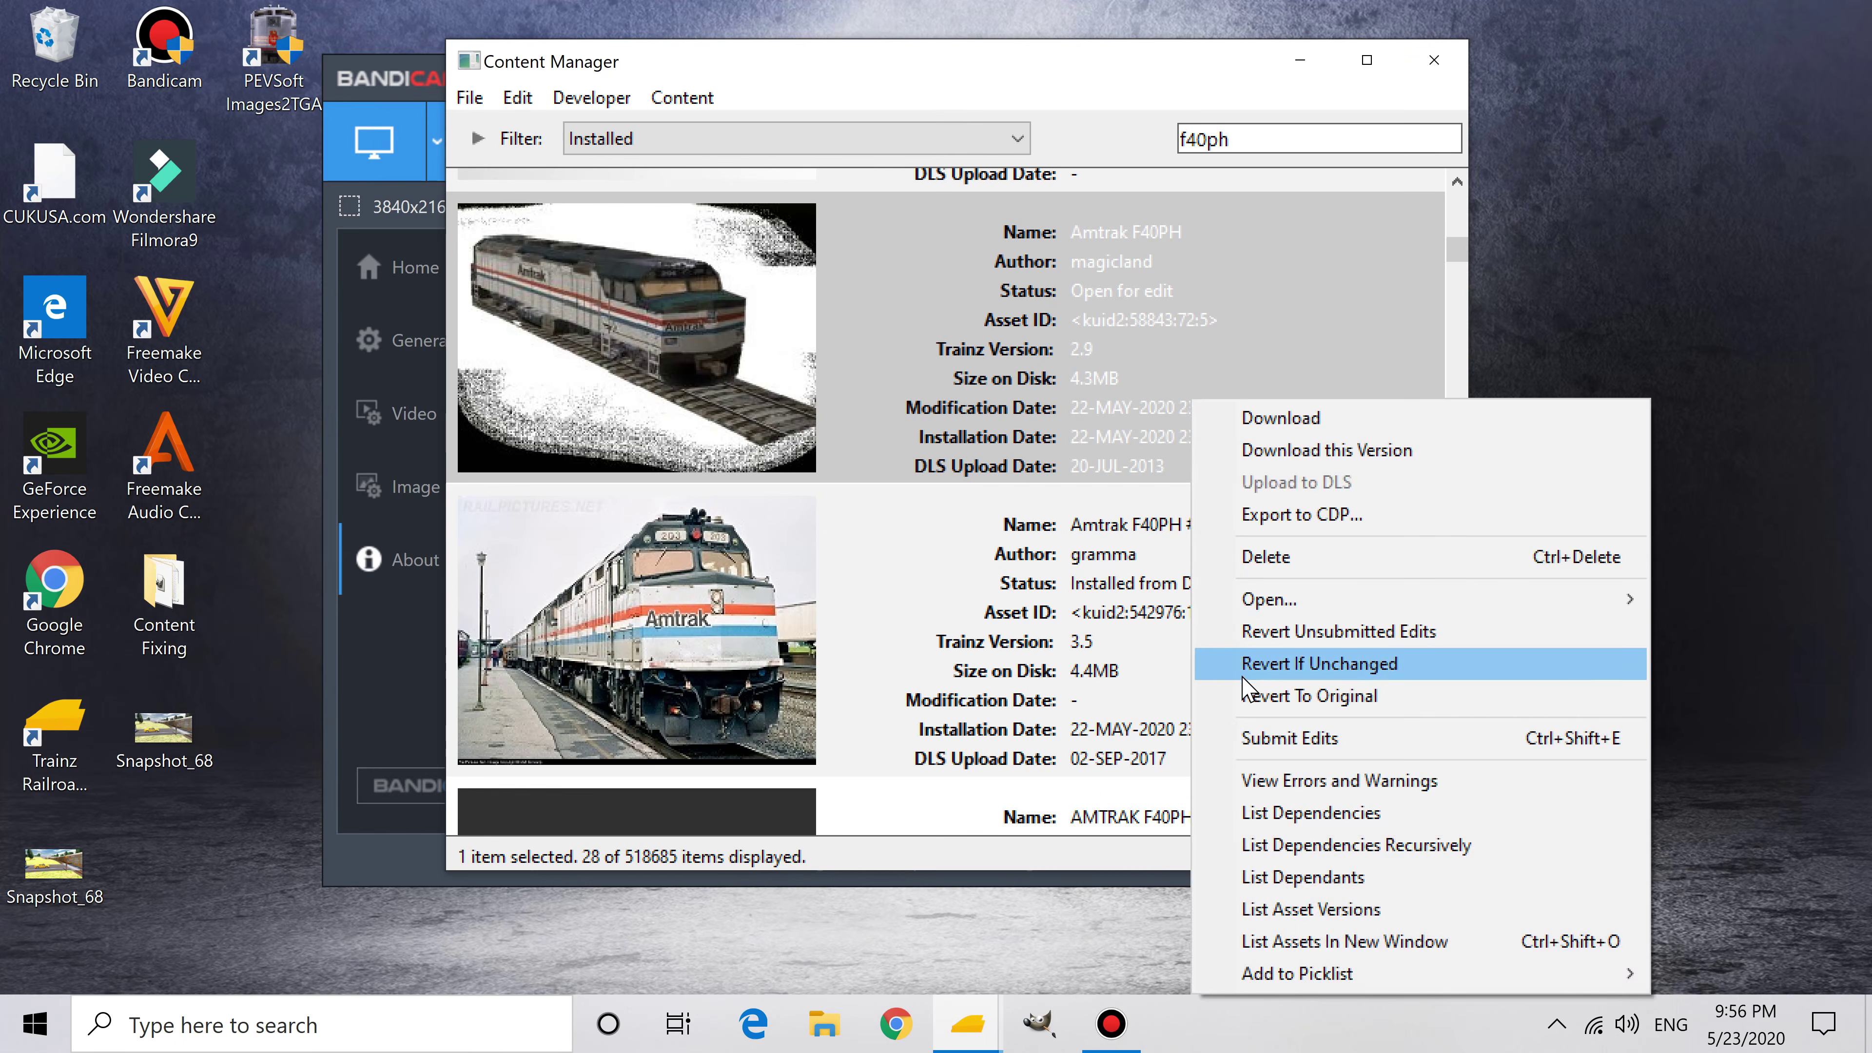
pyautogui.click(1253, 738)
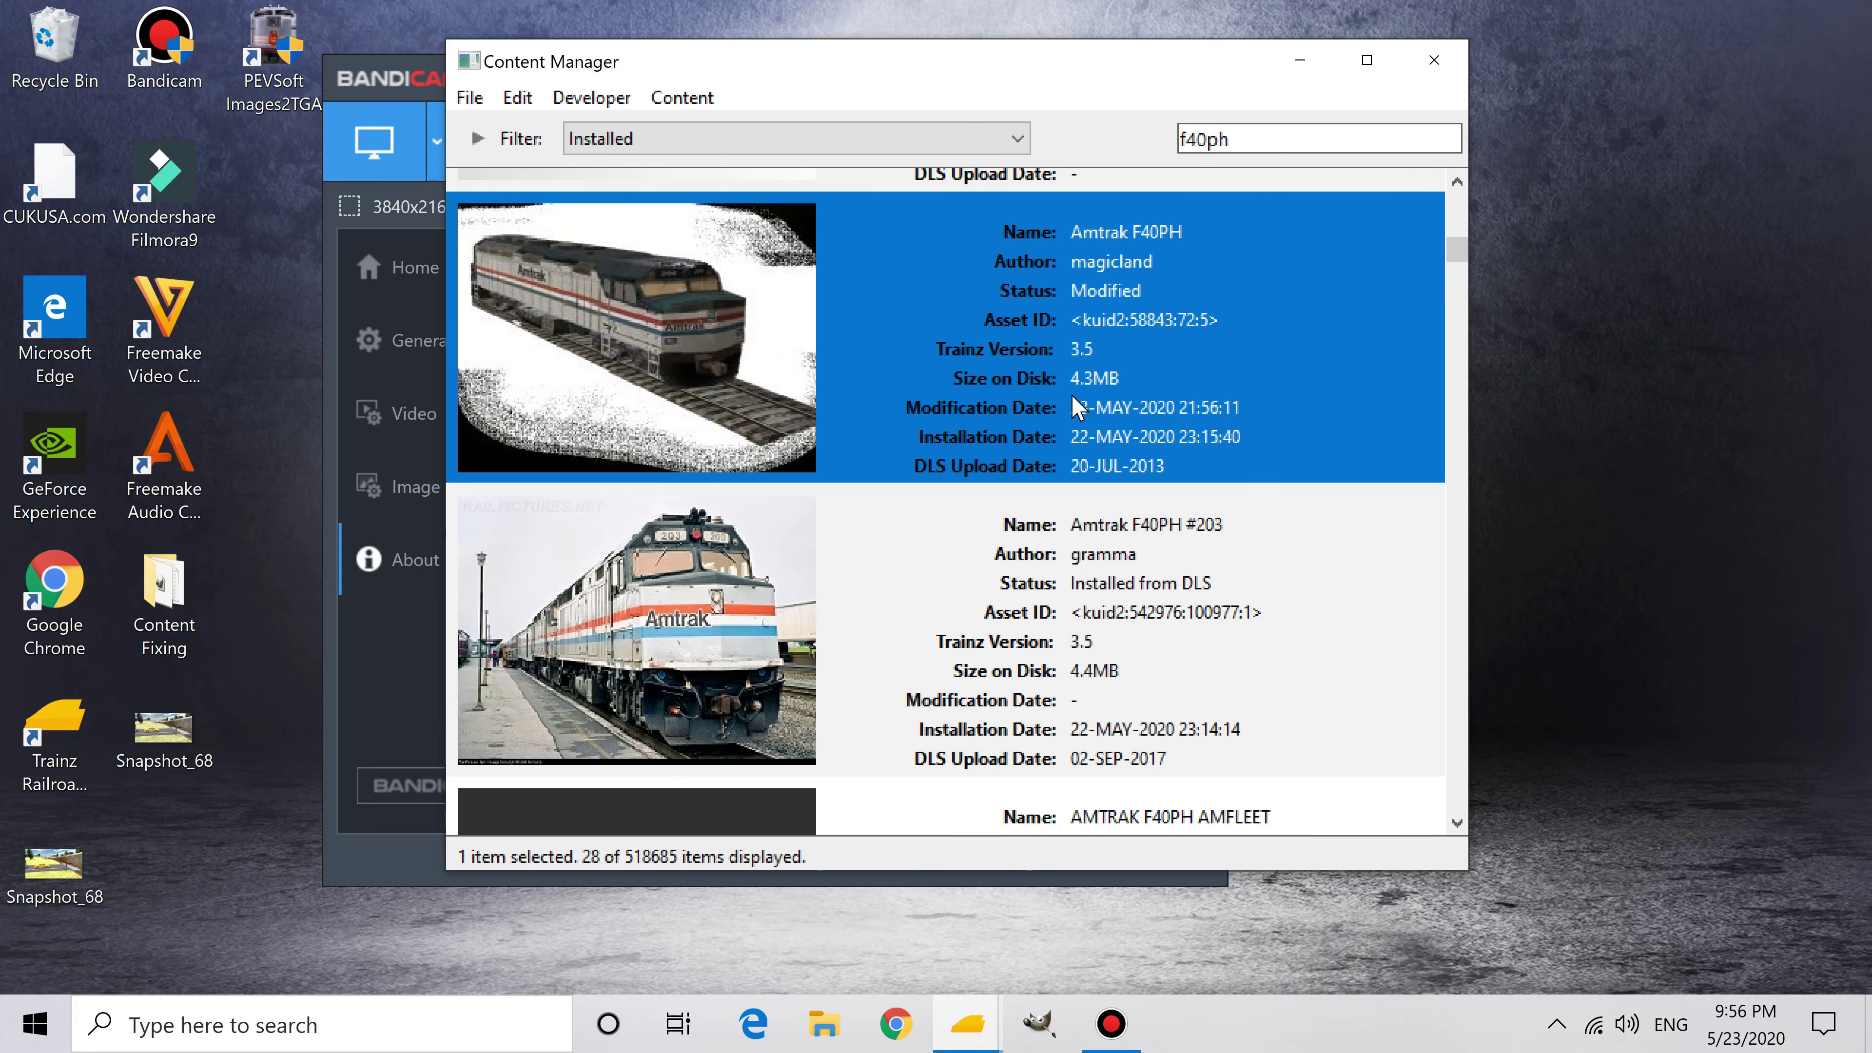
# Step: Show the Amtrak F40PH asset's files in Explorer again and reopen its config text file
pyautogui.rightClick(1023, 368)
pyautogui.moveTo(1197, 566)
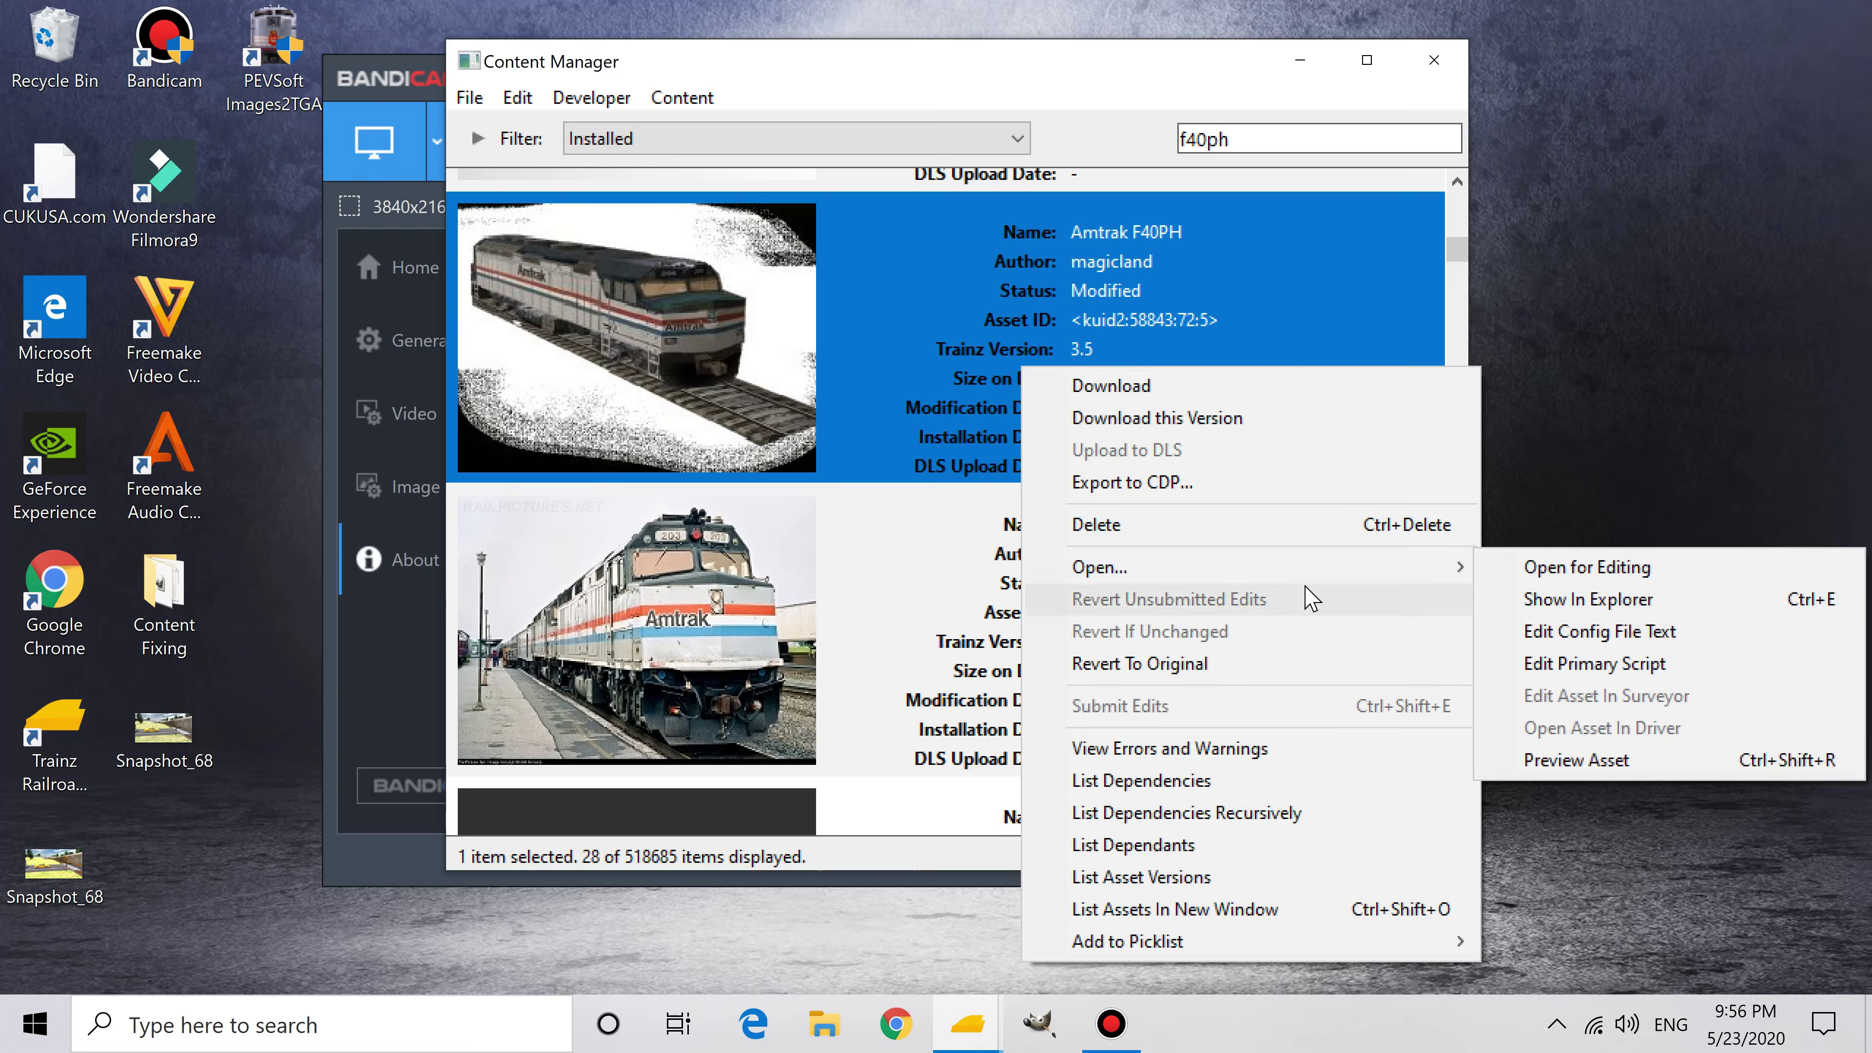
pyautogui.click(1538, 599)
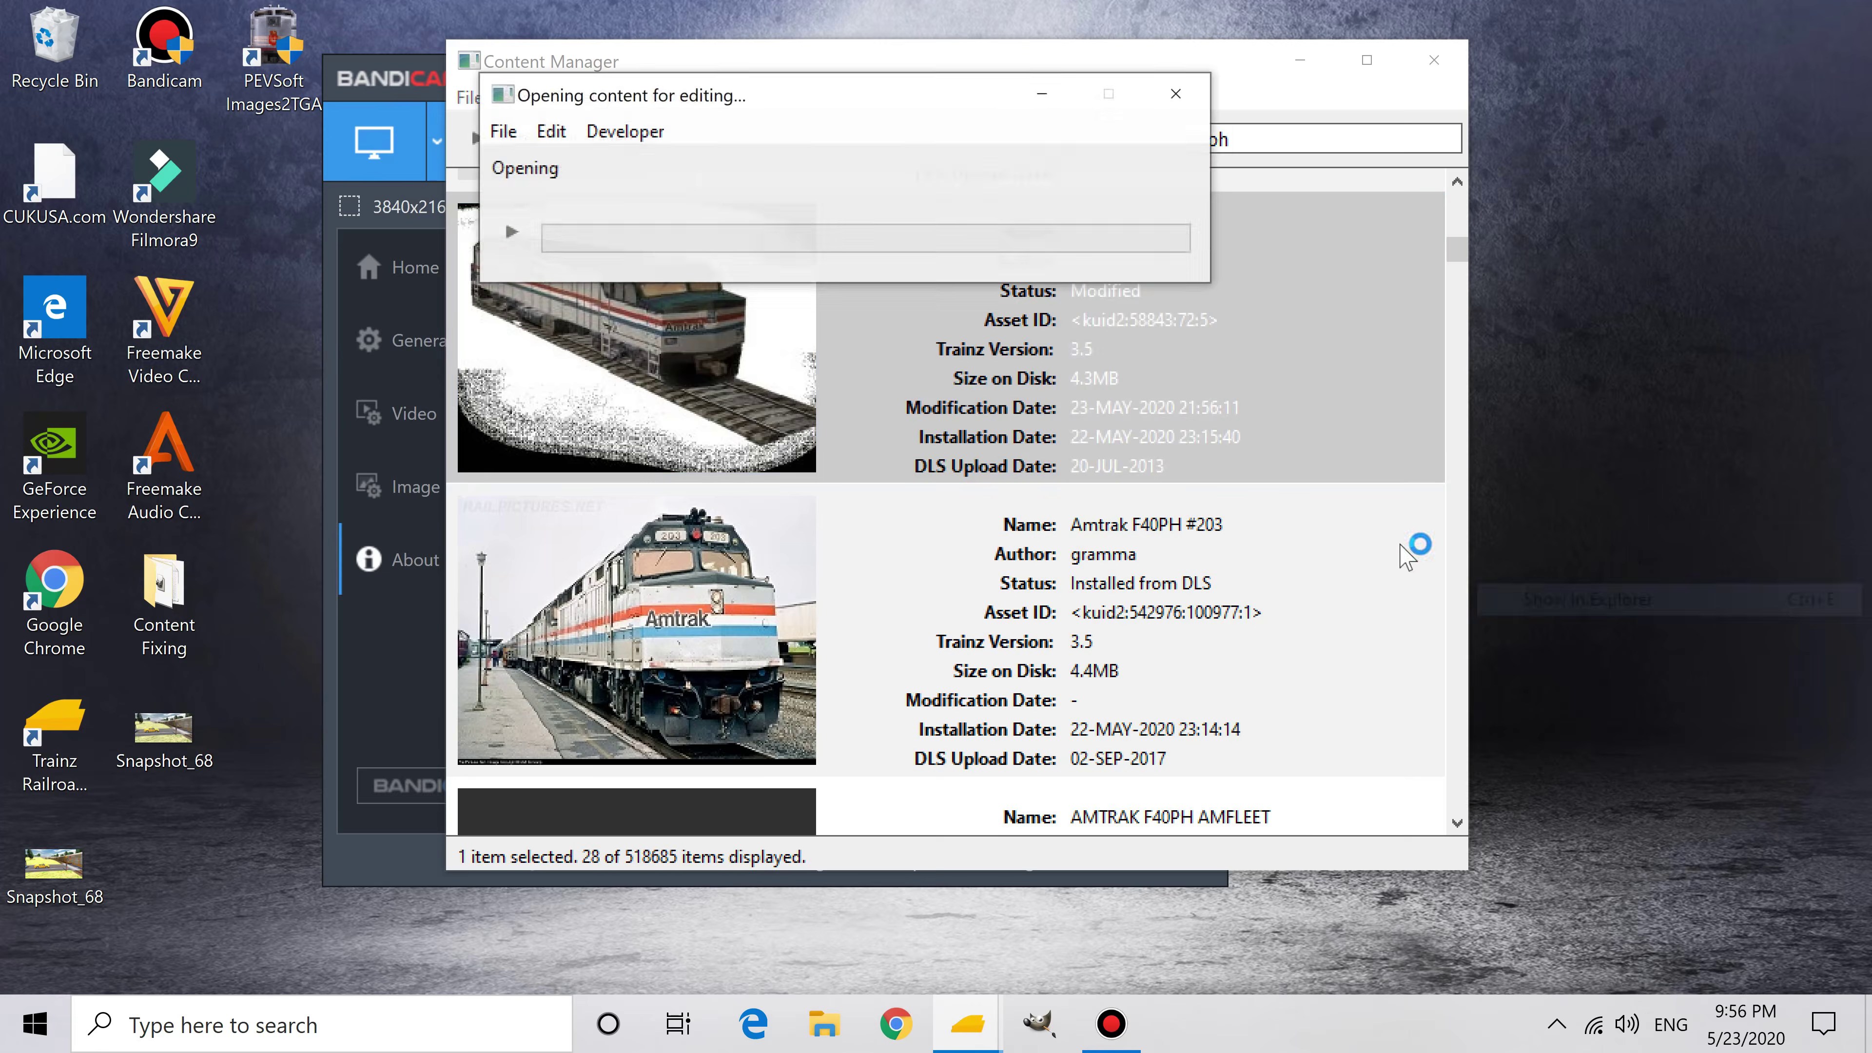
pyautogui.doubleClick(706, 382)
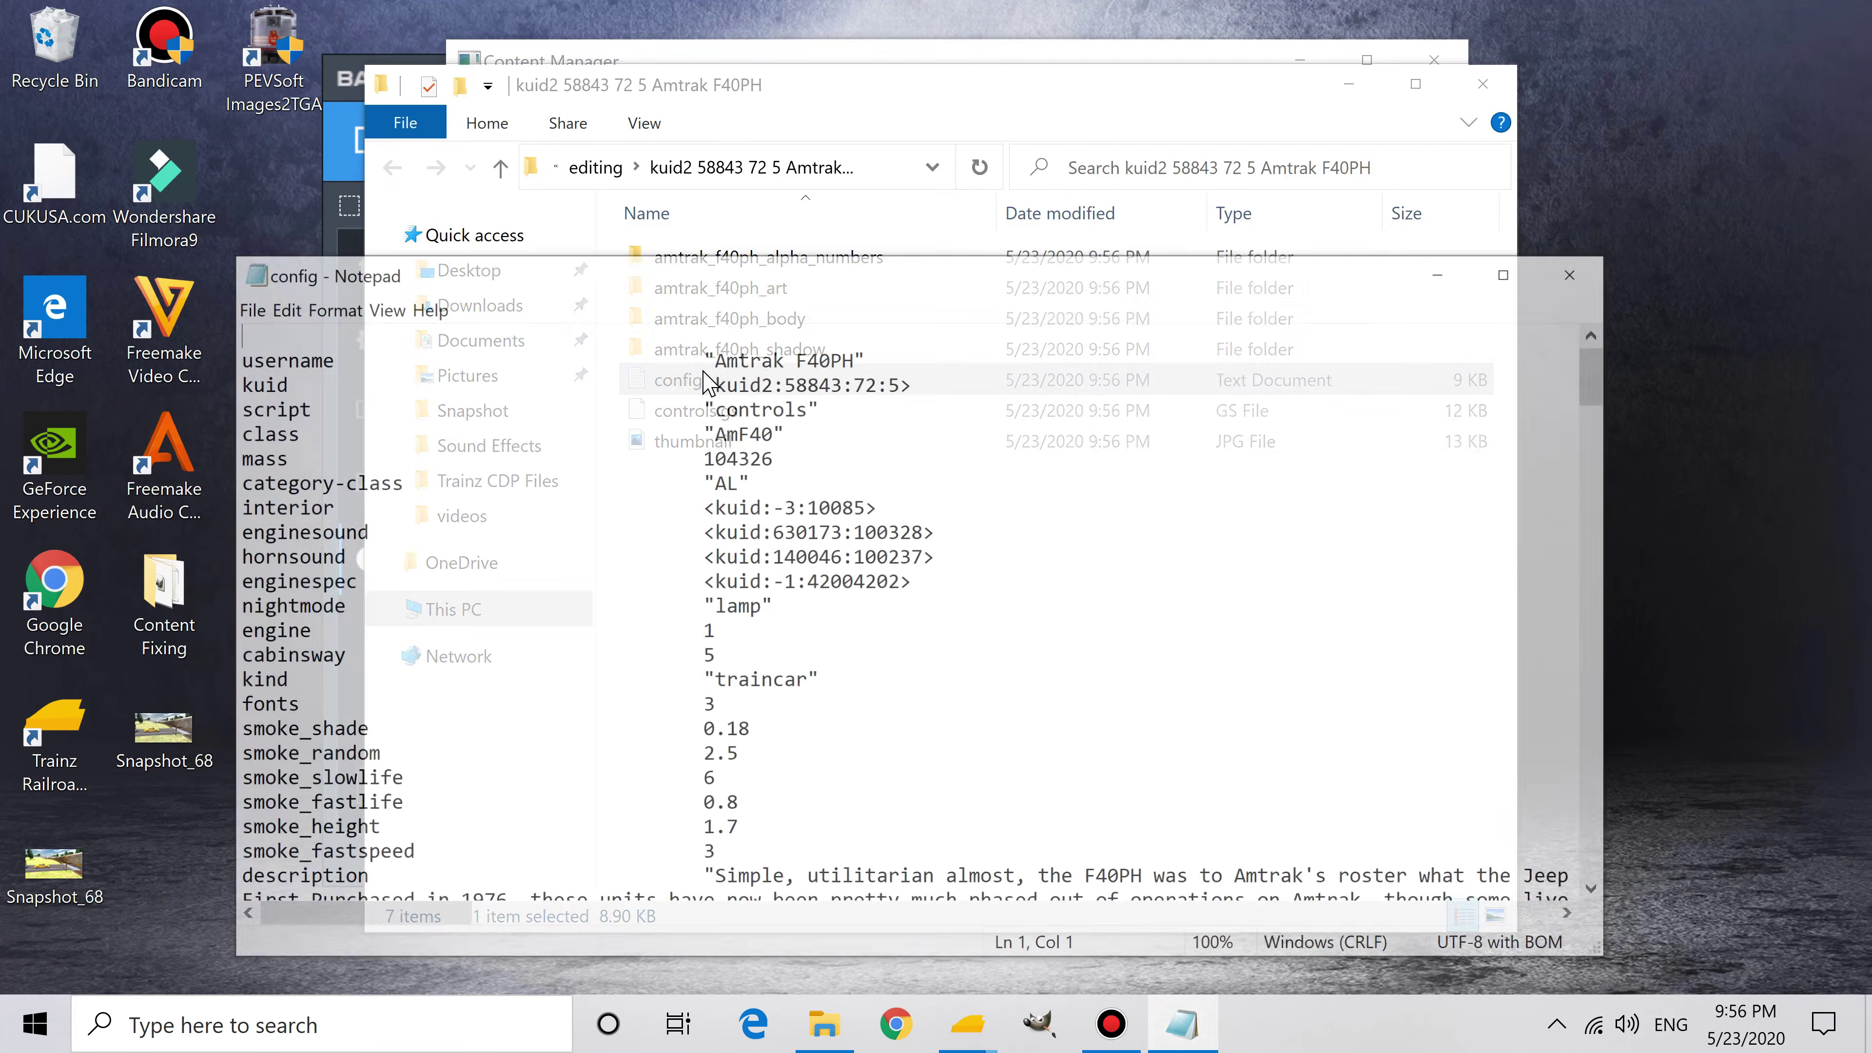
# Step: Set the trainz-build value in the config file to 3.7, save the file and close it
pyautogui.scroll(-3, 755, 789)
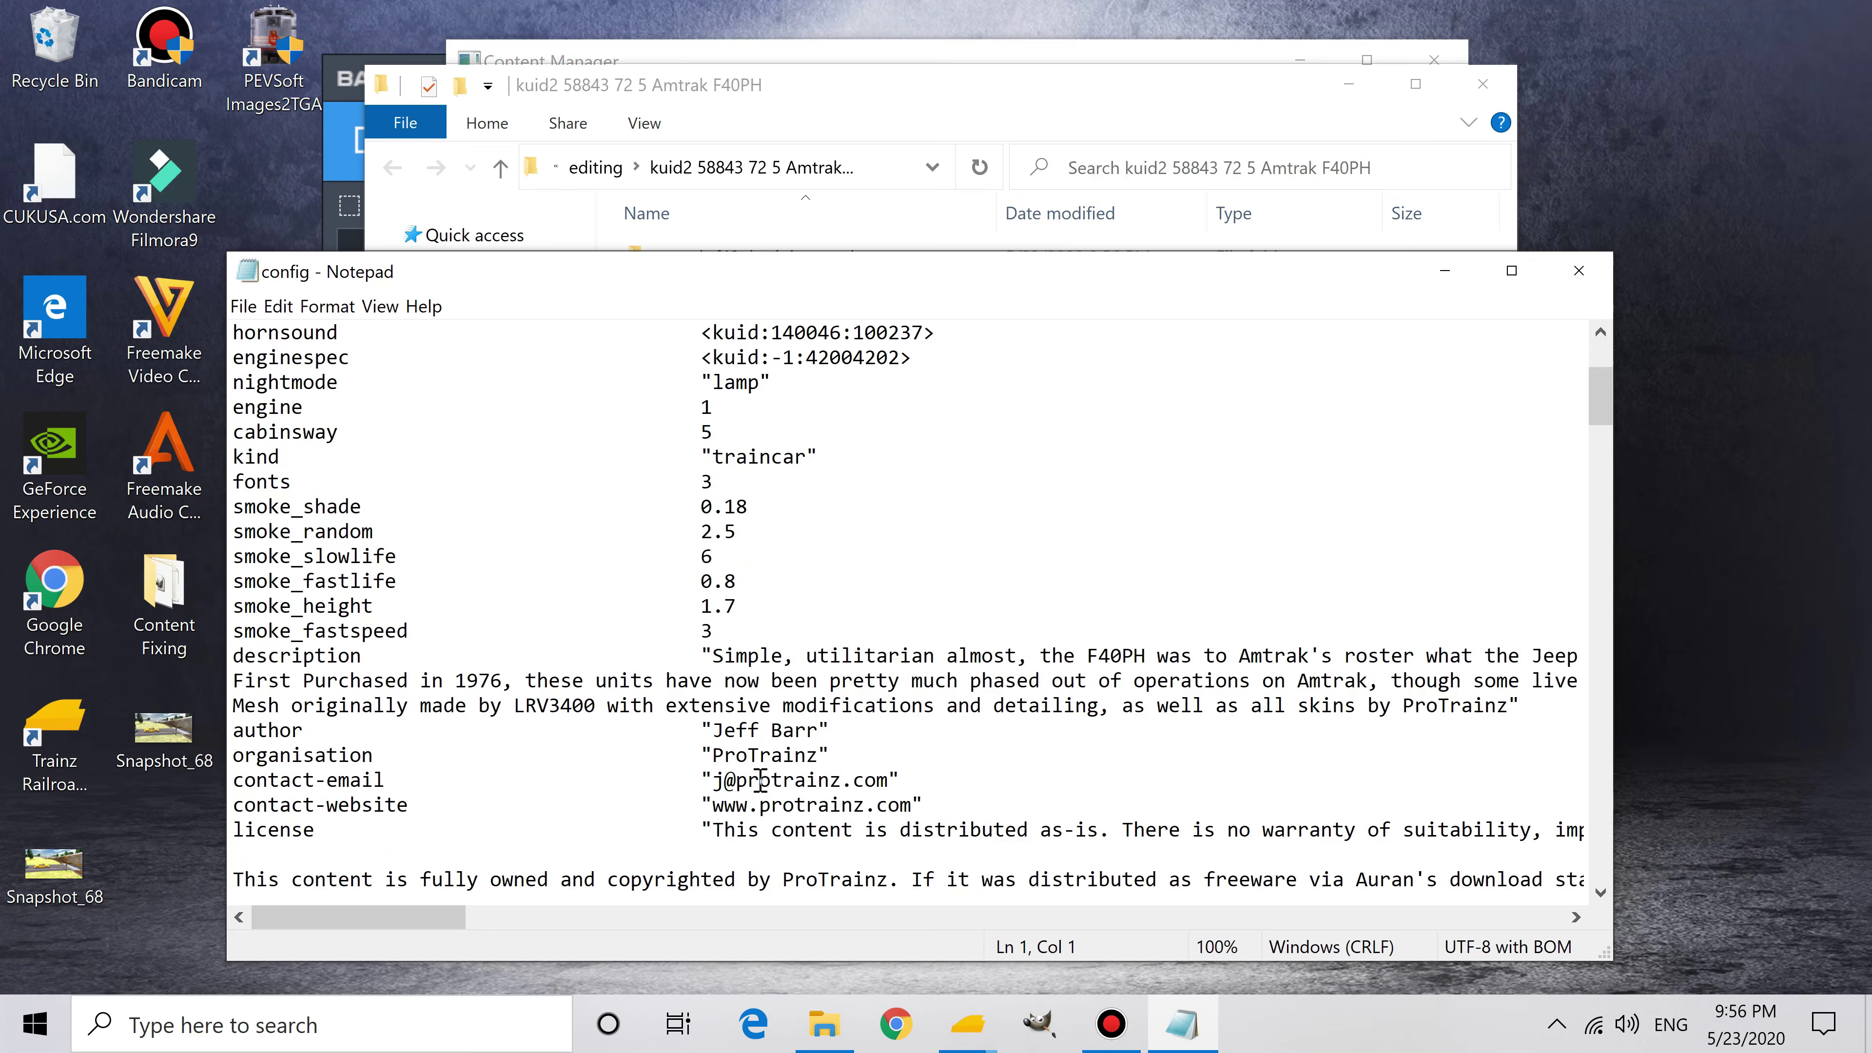
pyautogui.scroll(-9, 729, 654)
pyautogui.click(731, 385)
pyautogui.press('BackSpace')
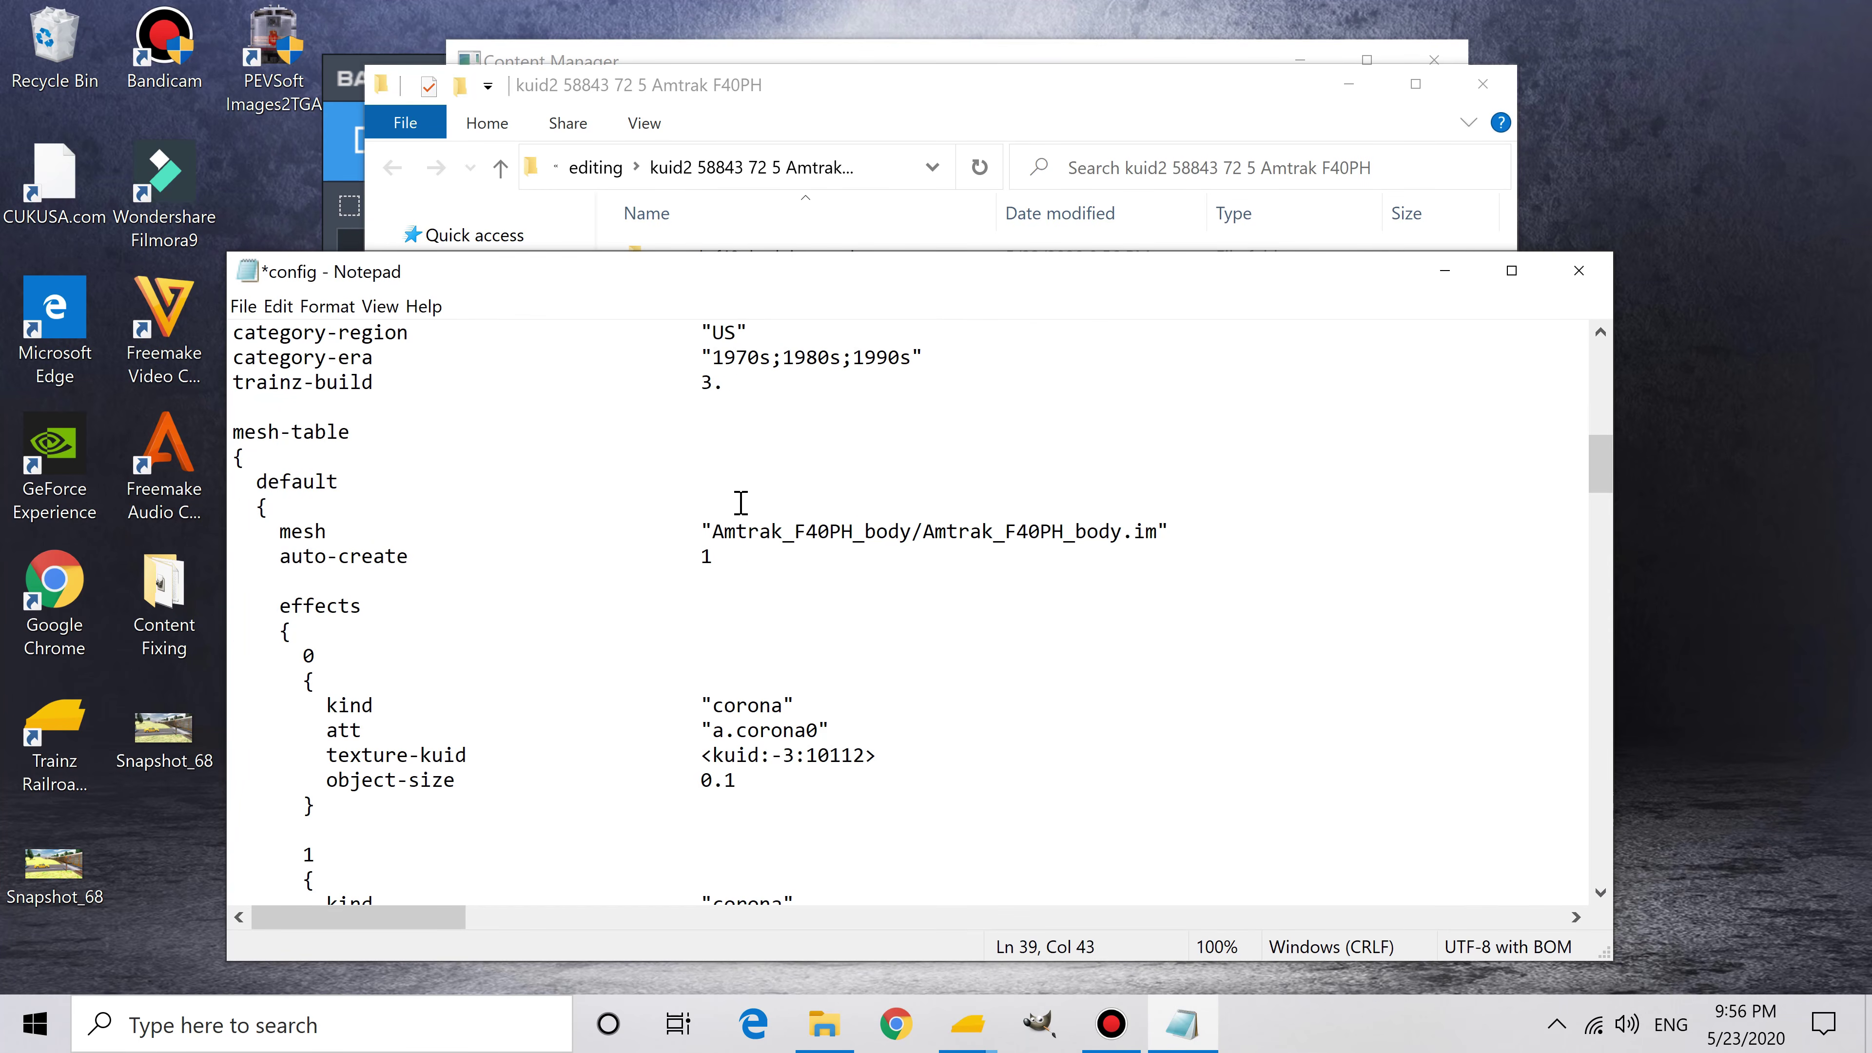
pyautogui.hotkey('ctrl', 's')
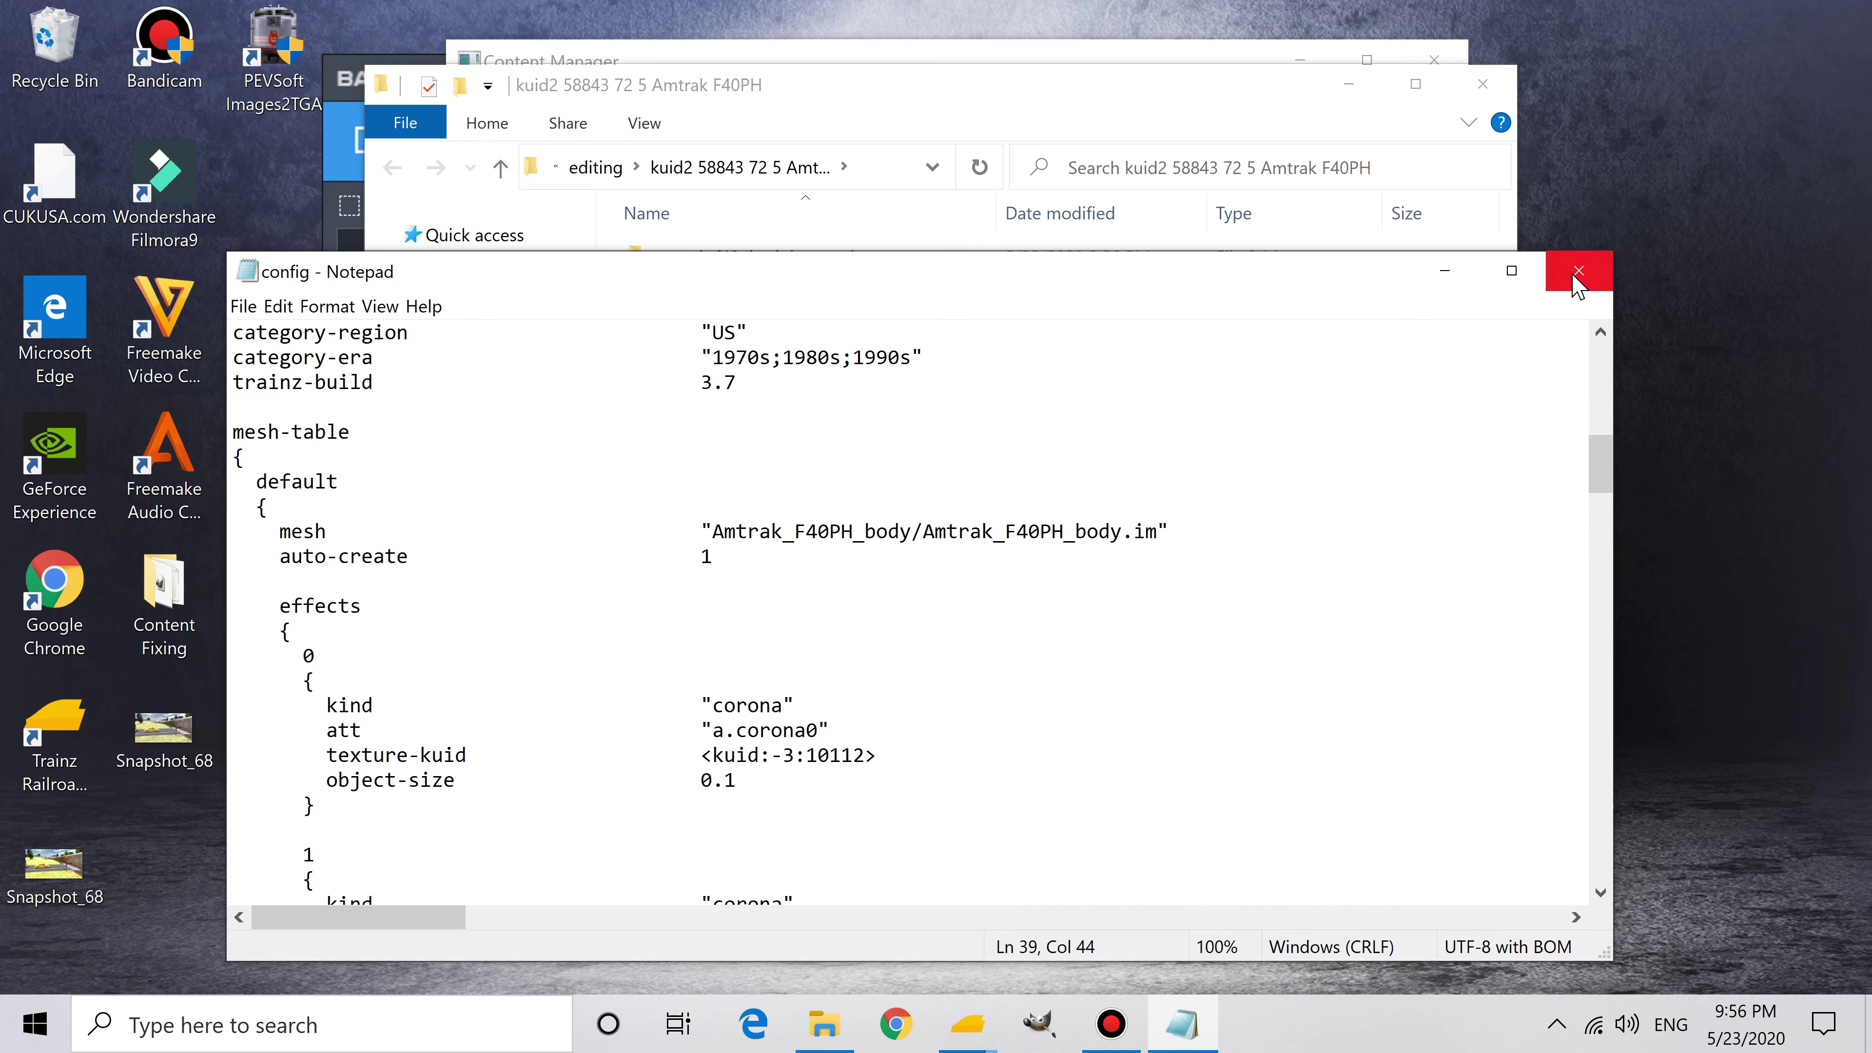
pyautogui.click(1579, 270)
# Step: Close the asset's folder and submit the Amtrak F40PH's edited config
pyautogui.click(1483, 85)
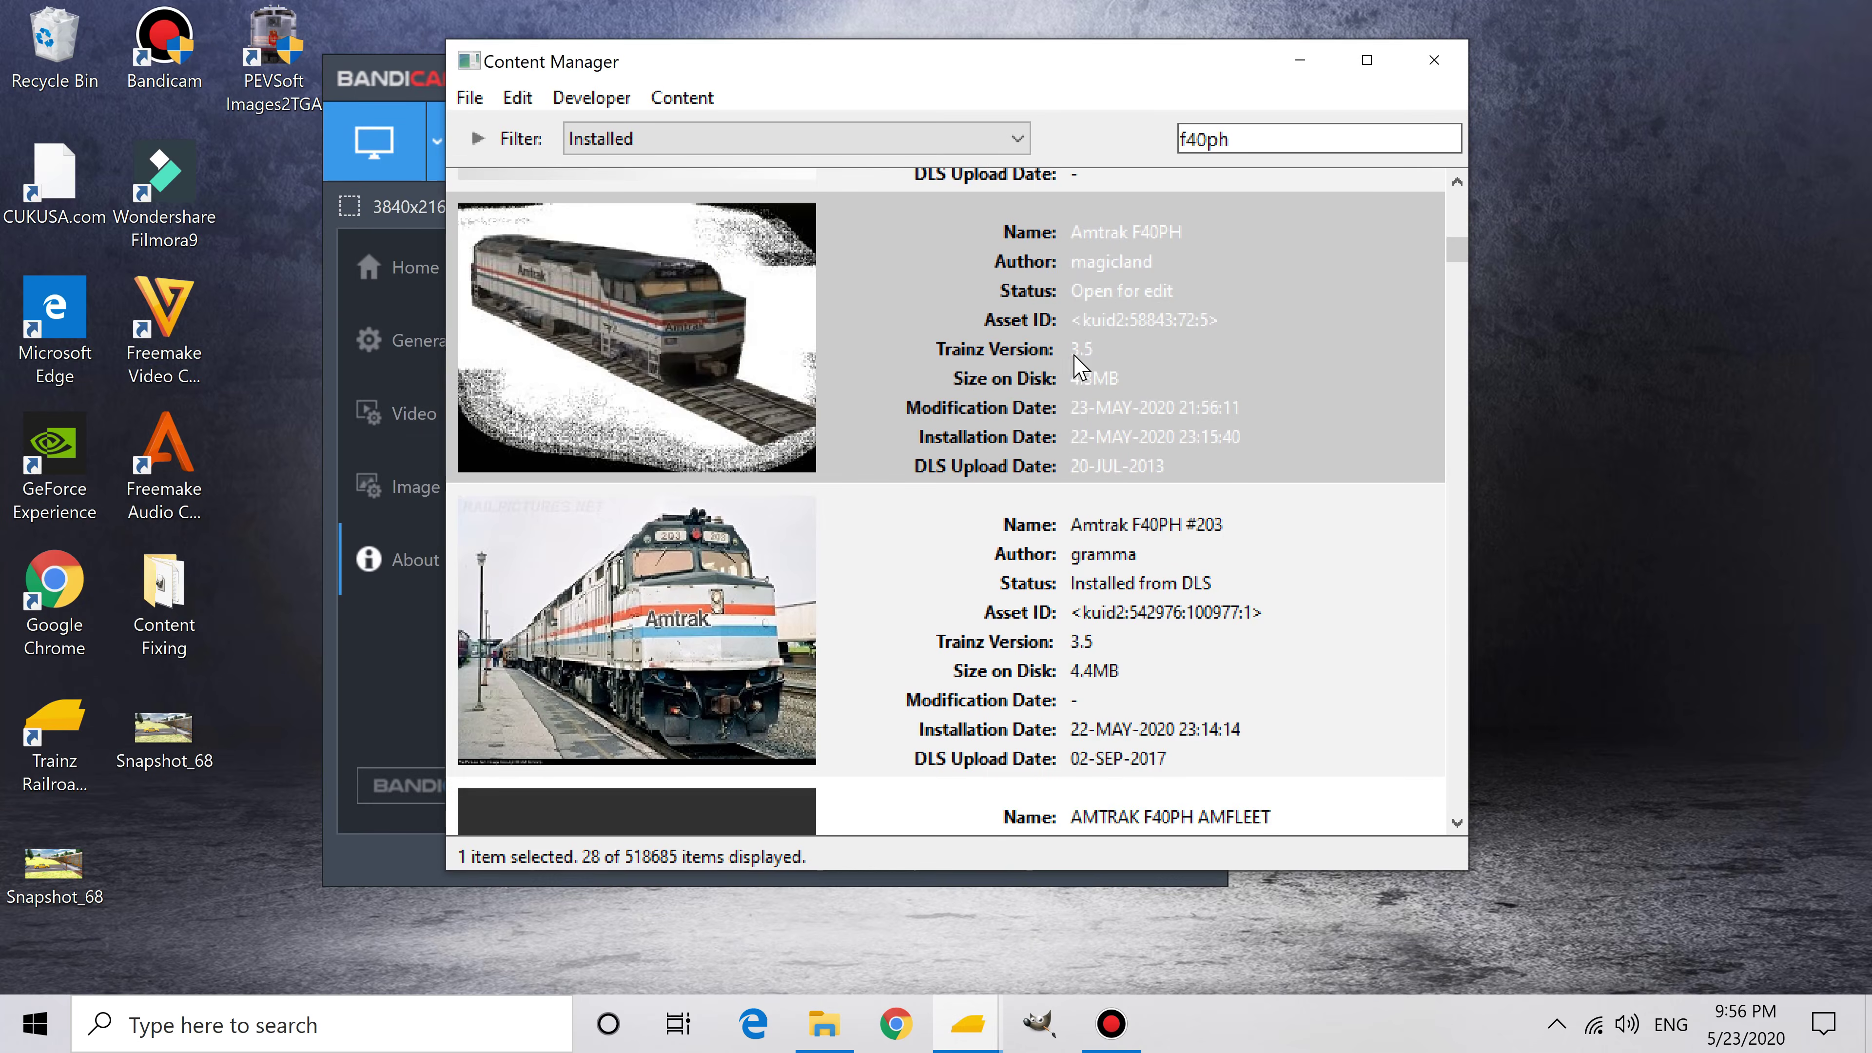
pyautogui.rightClick(1049, 364)
pyautogui.click(1165, 701)
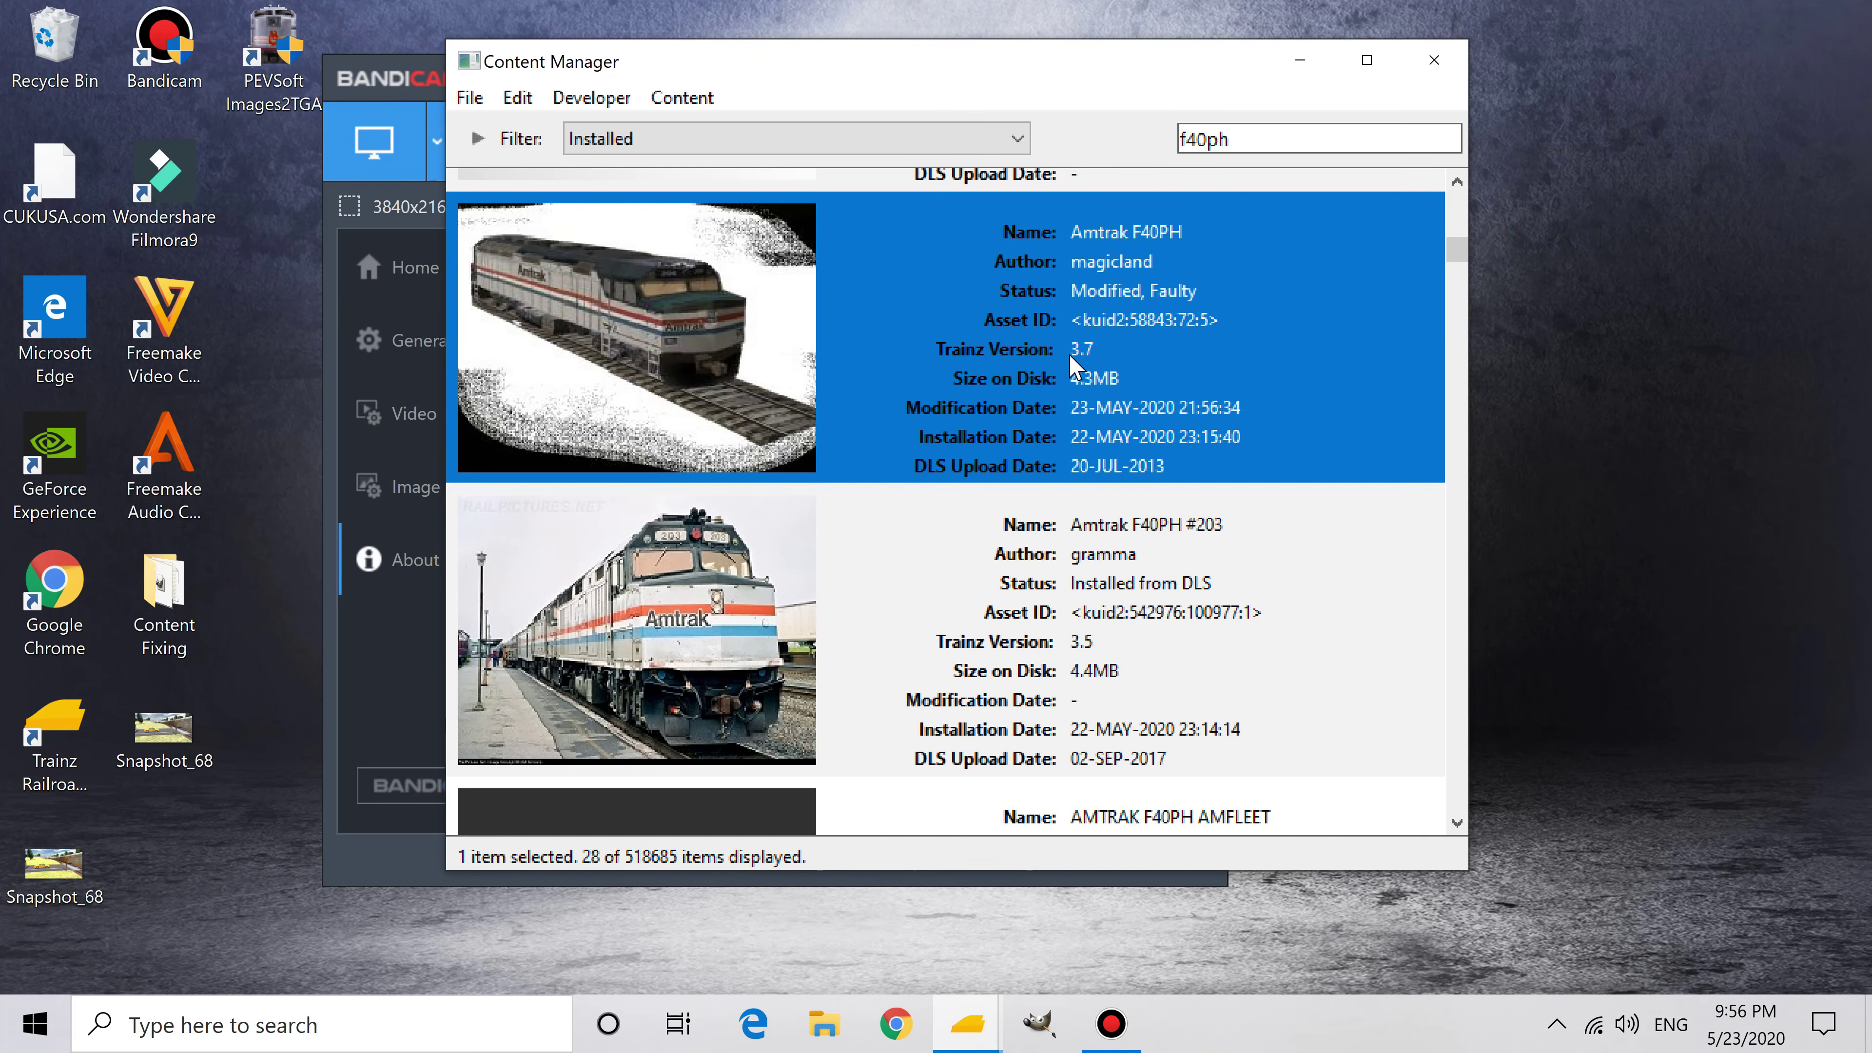
# Step: View the Amtrak F40PH asset's errors and warnings, highlight the VE97 entry and close the report
pyautogui.rightClick(1127, 352)
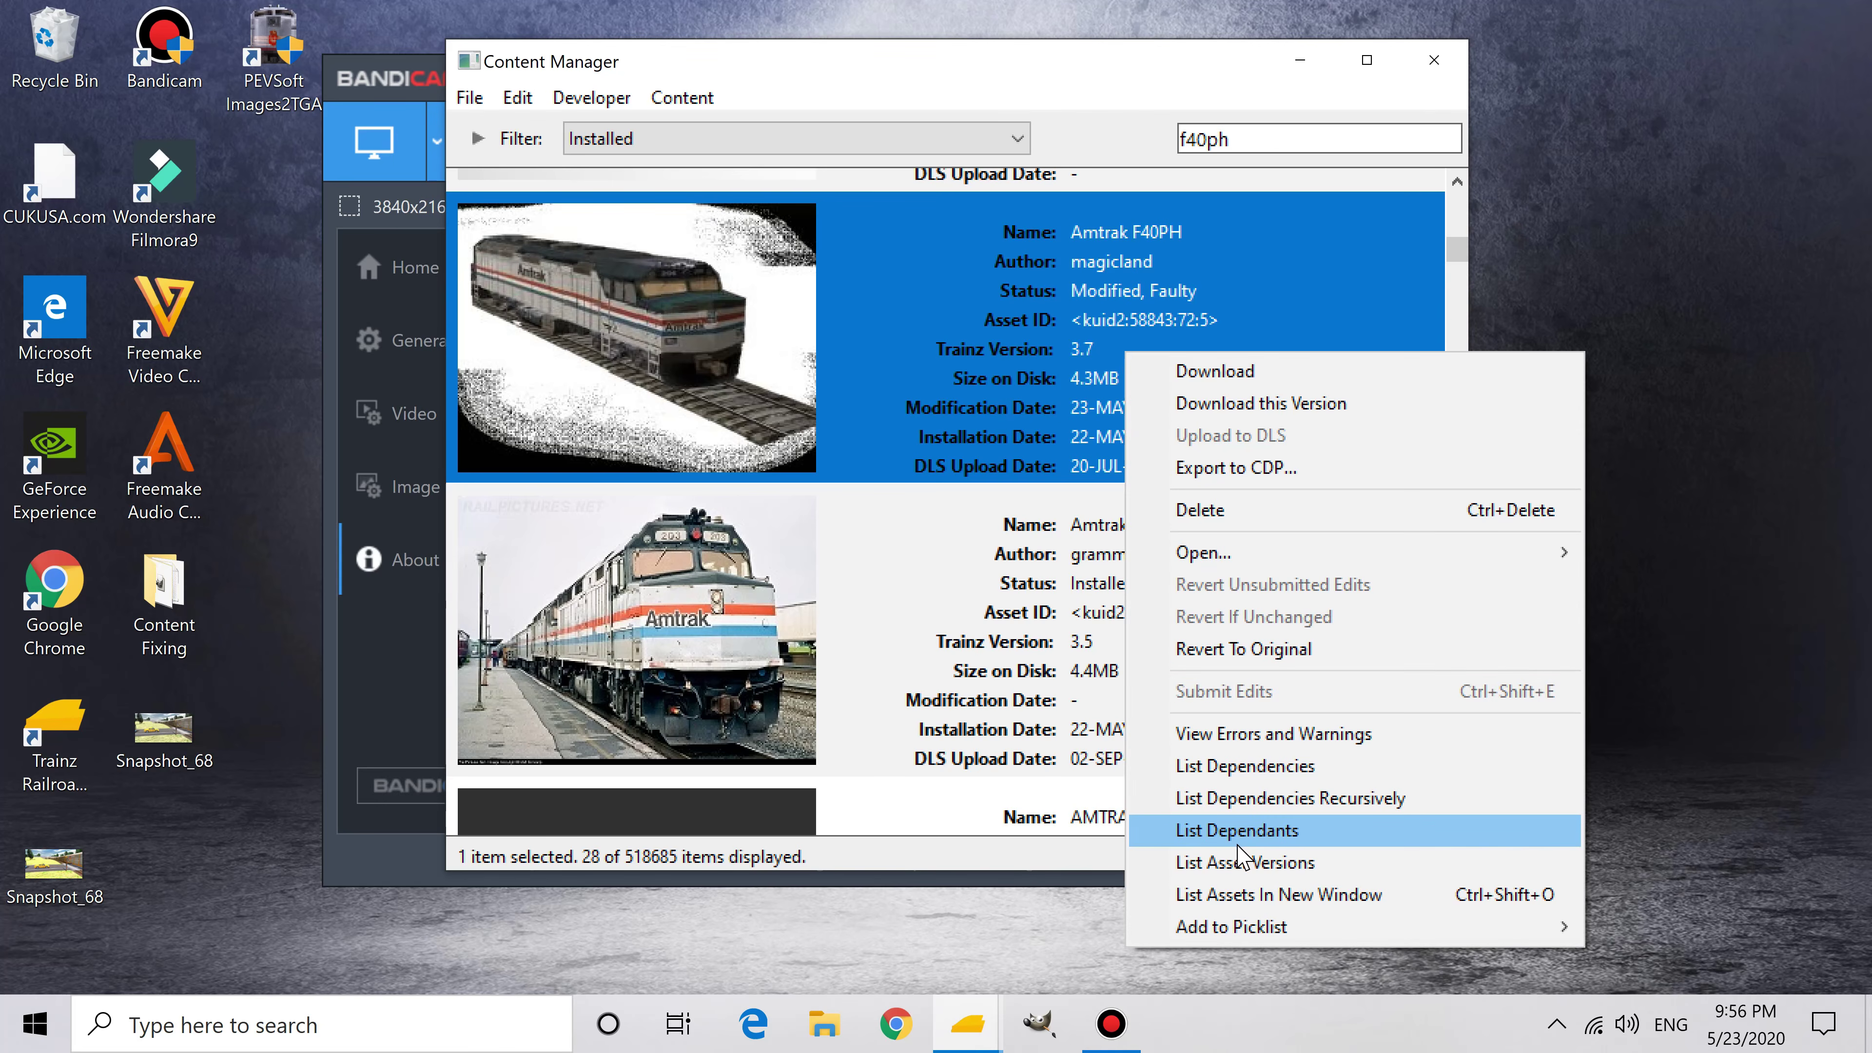
pyautogui.click(1245, 734)
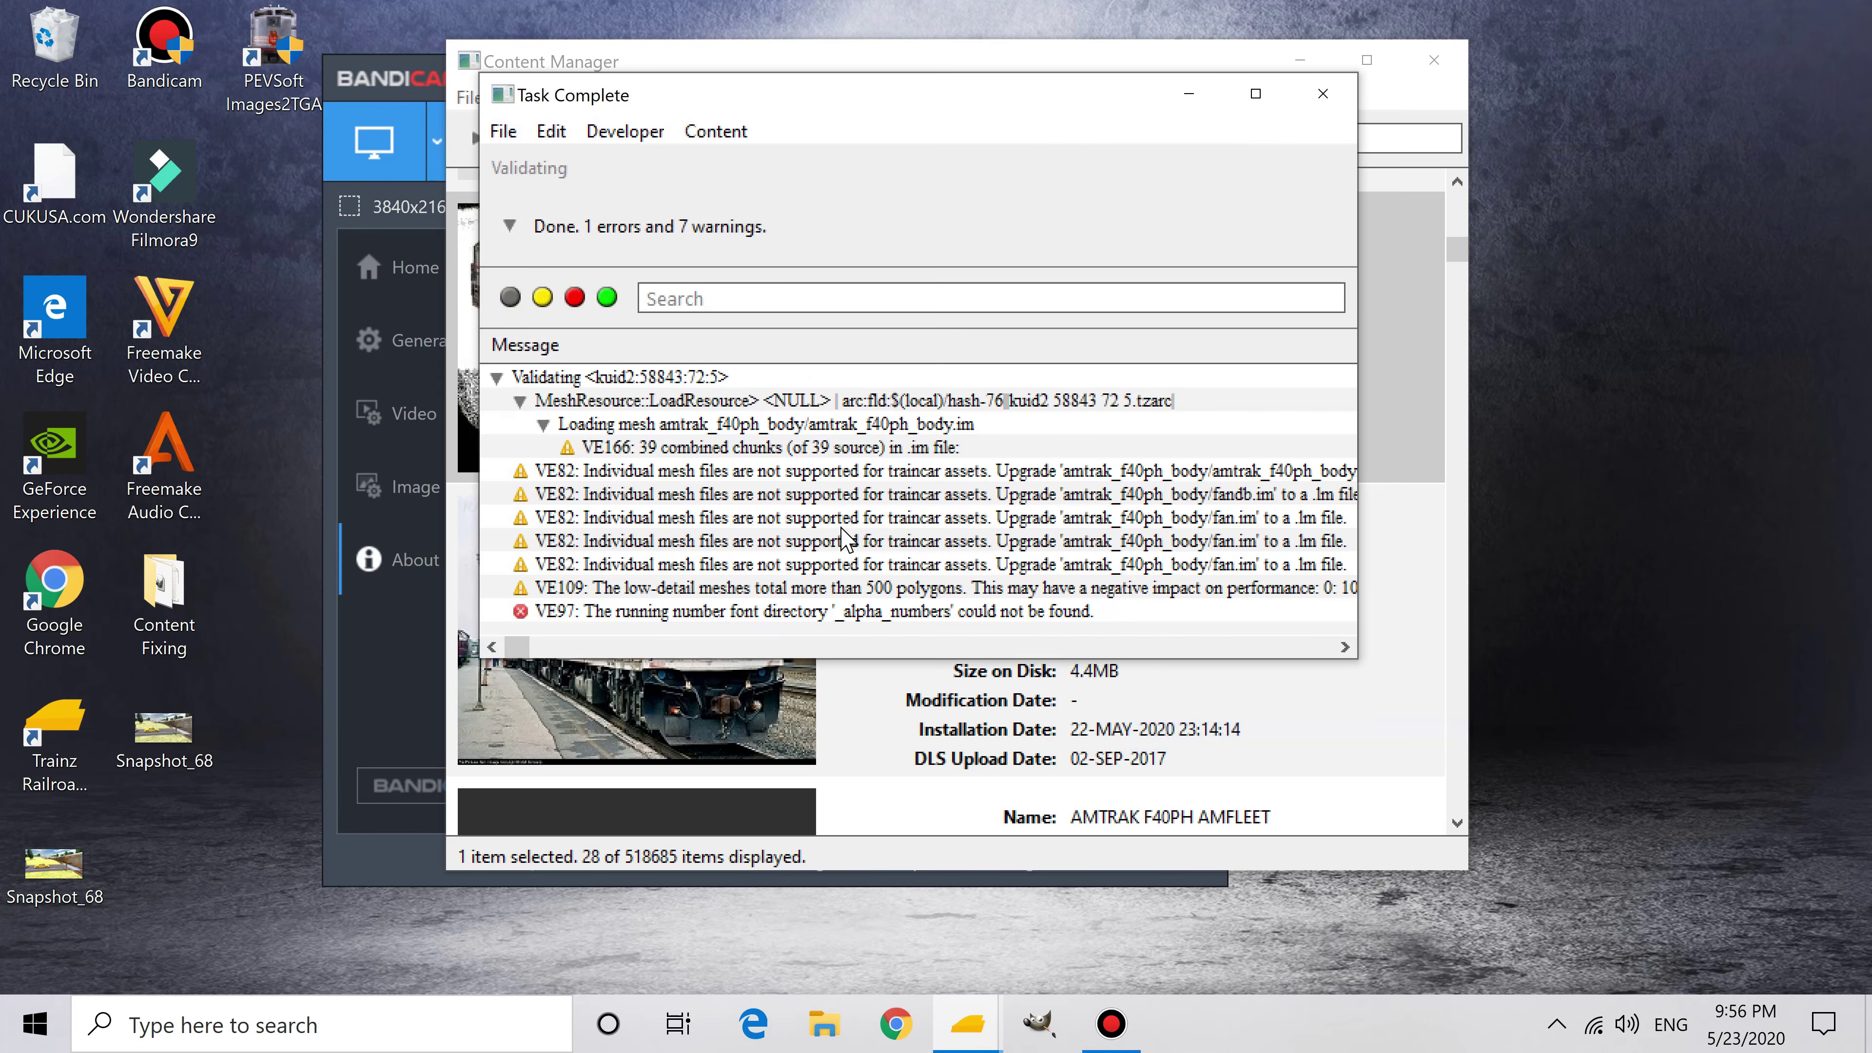
pyautogui.click(621, 611)
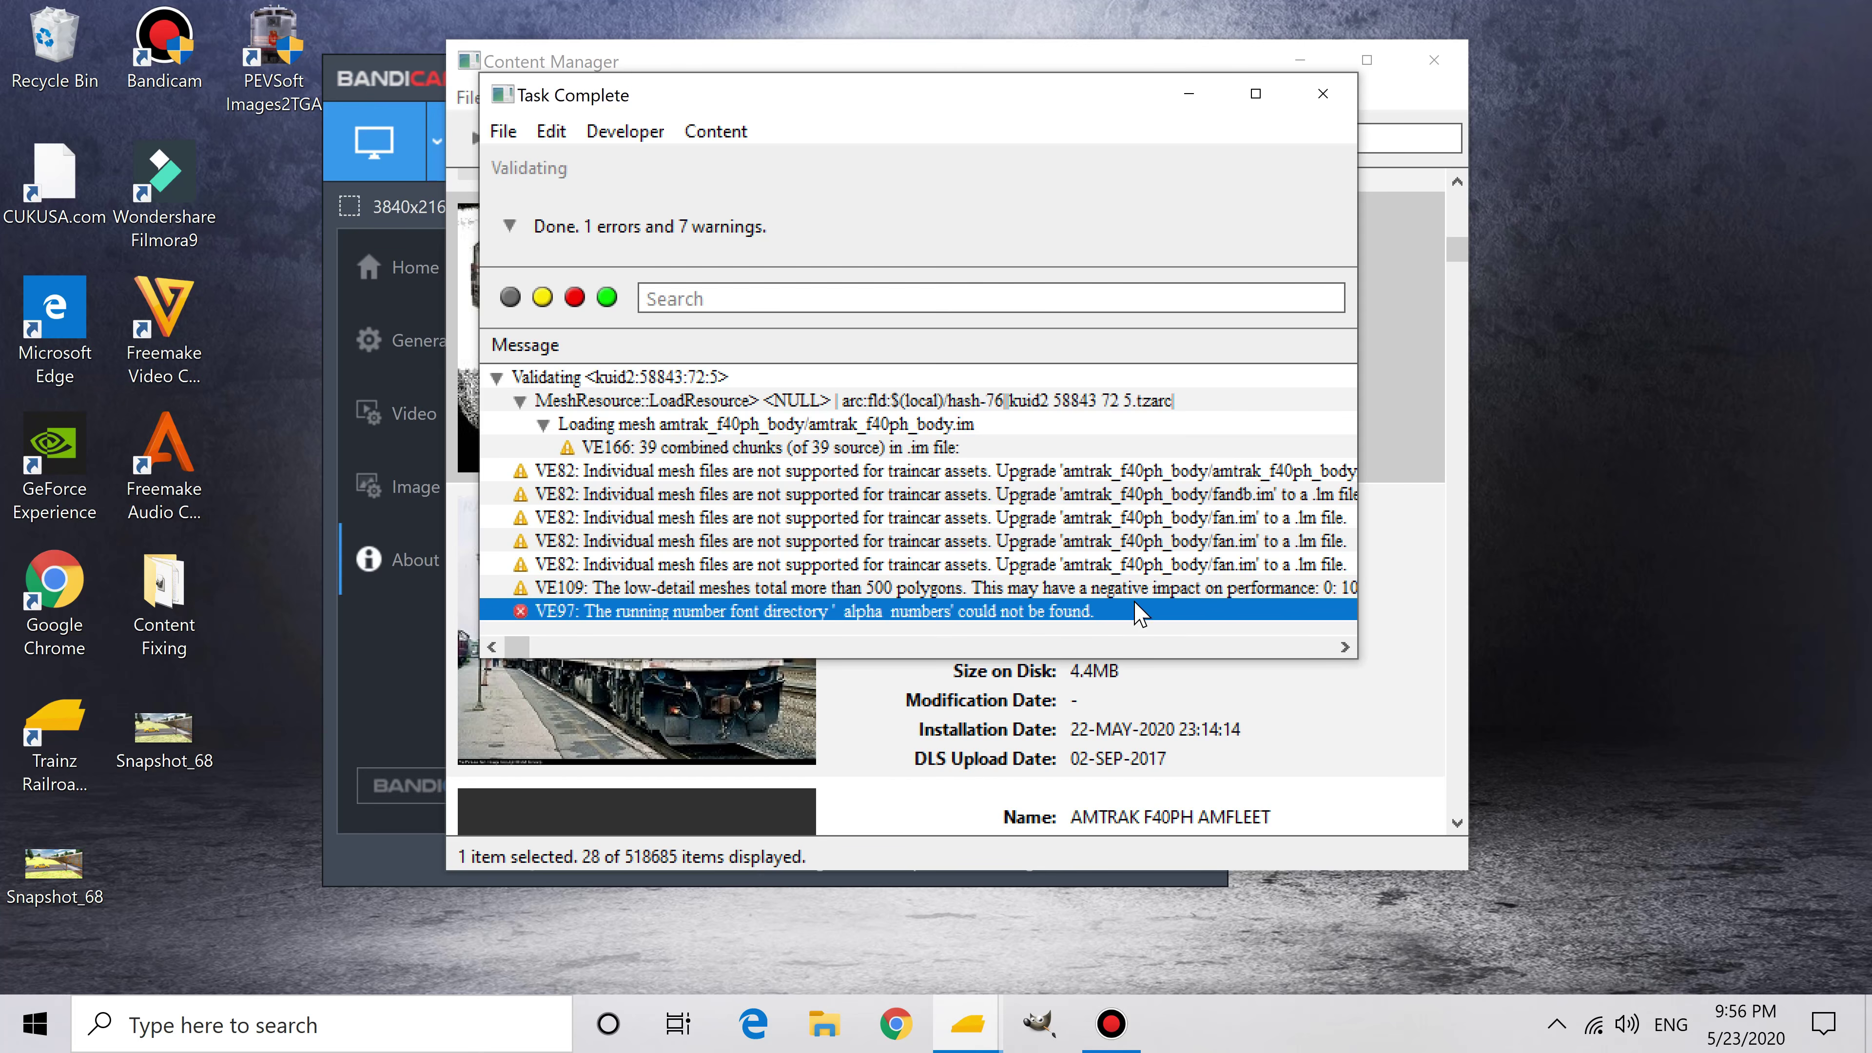
pyautogui.click(1323, 94)
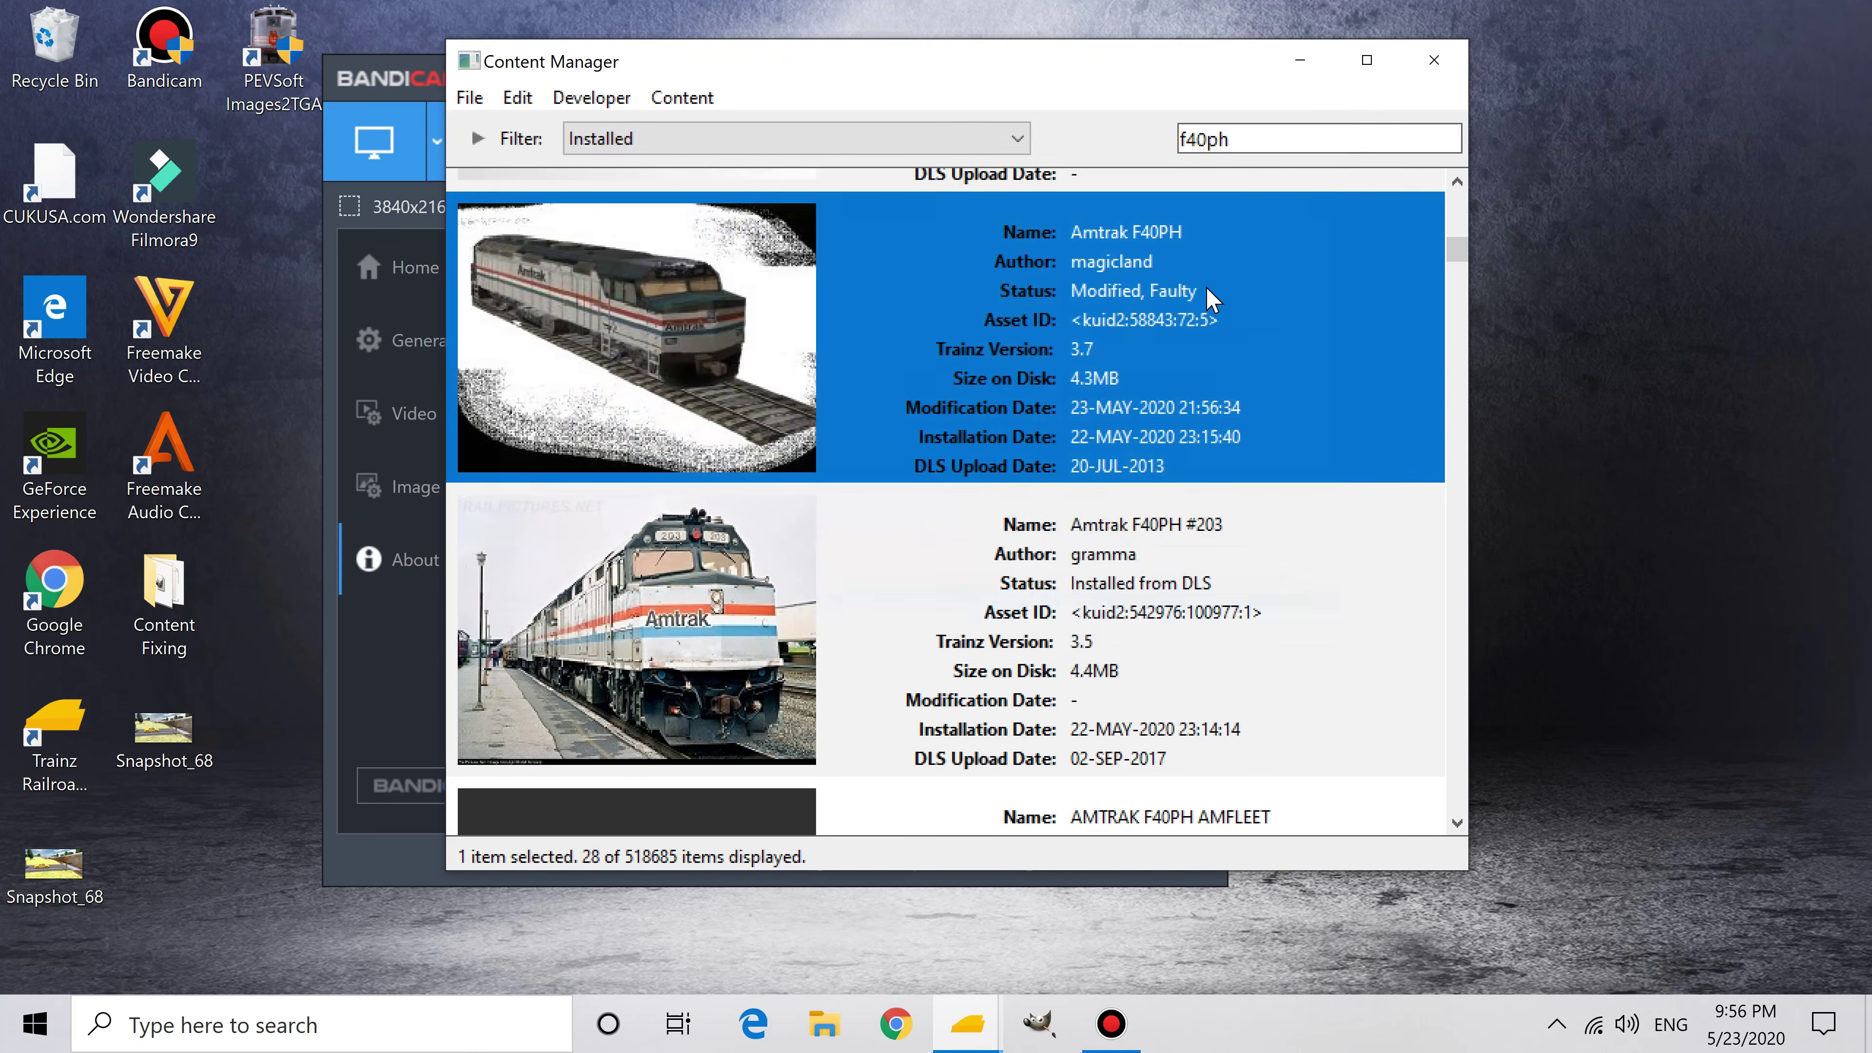
# Step: Show the Amtrak F40PH asset's files in Explorer and open the amtrak_f40ph_alpha_numbers folder
pyautogui.rightClick(1059, 368)
pyautogui.moveTo(1238, 582)
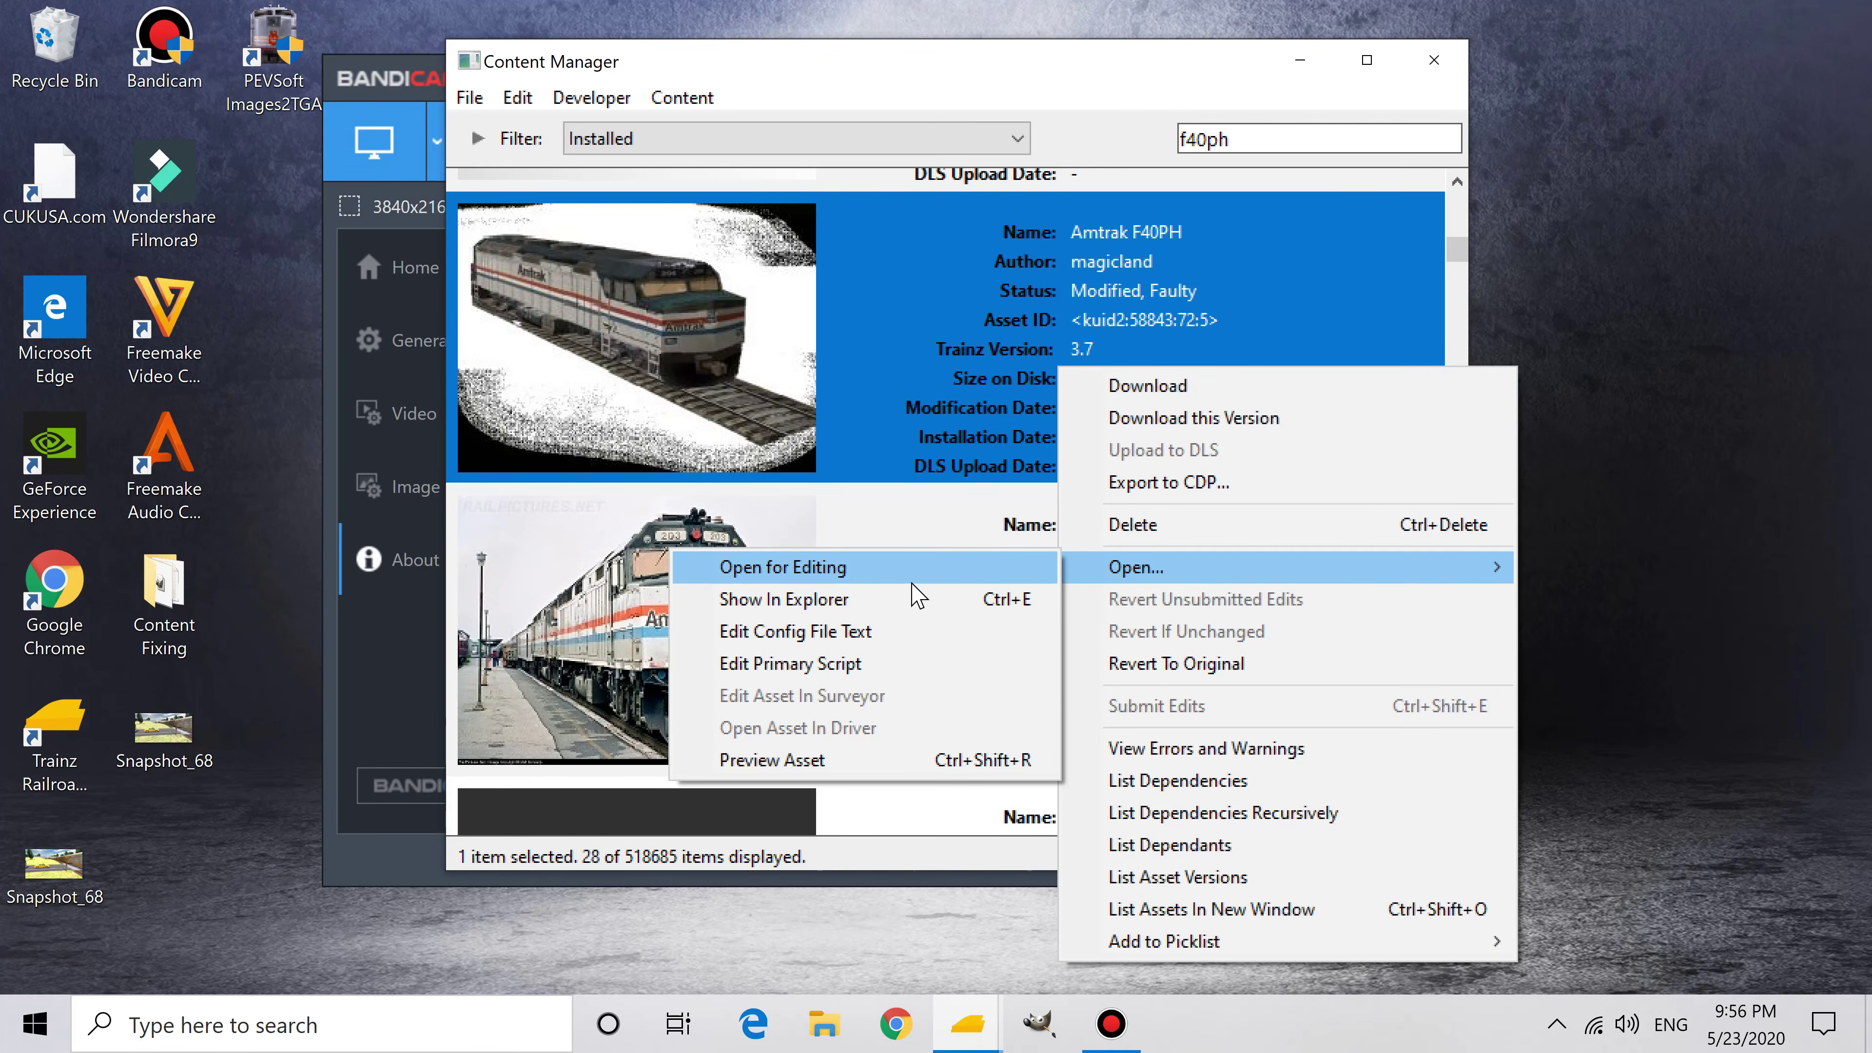
pyautogui.click(915, 599)
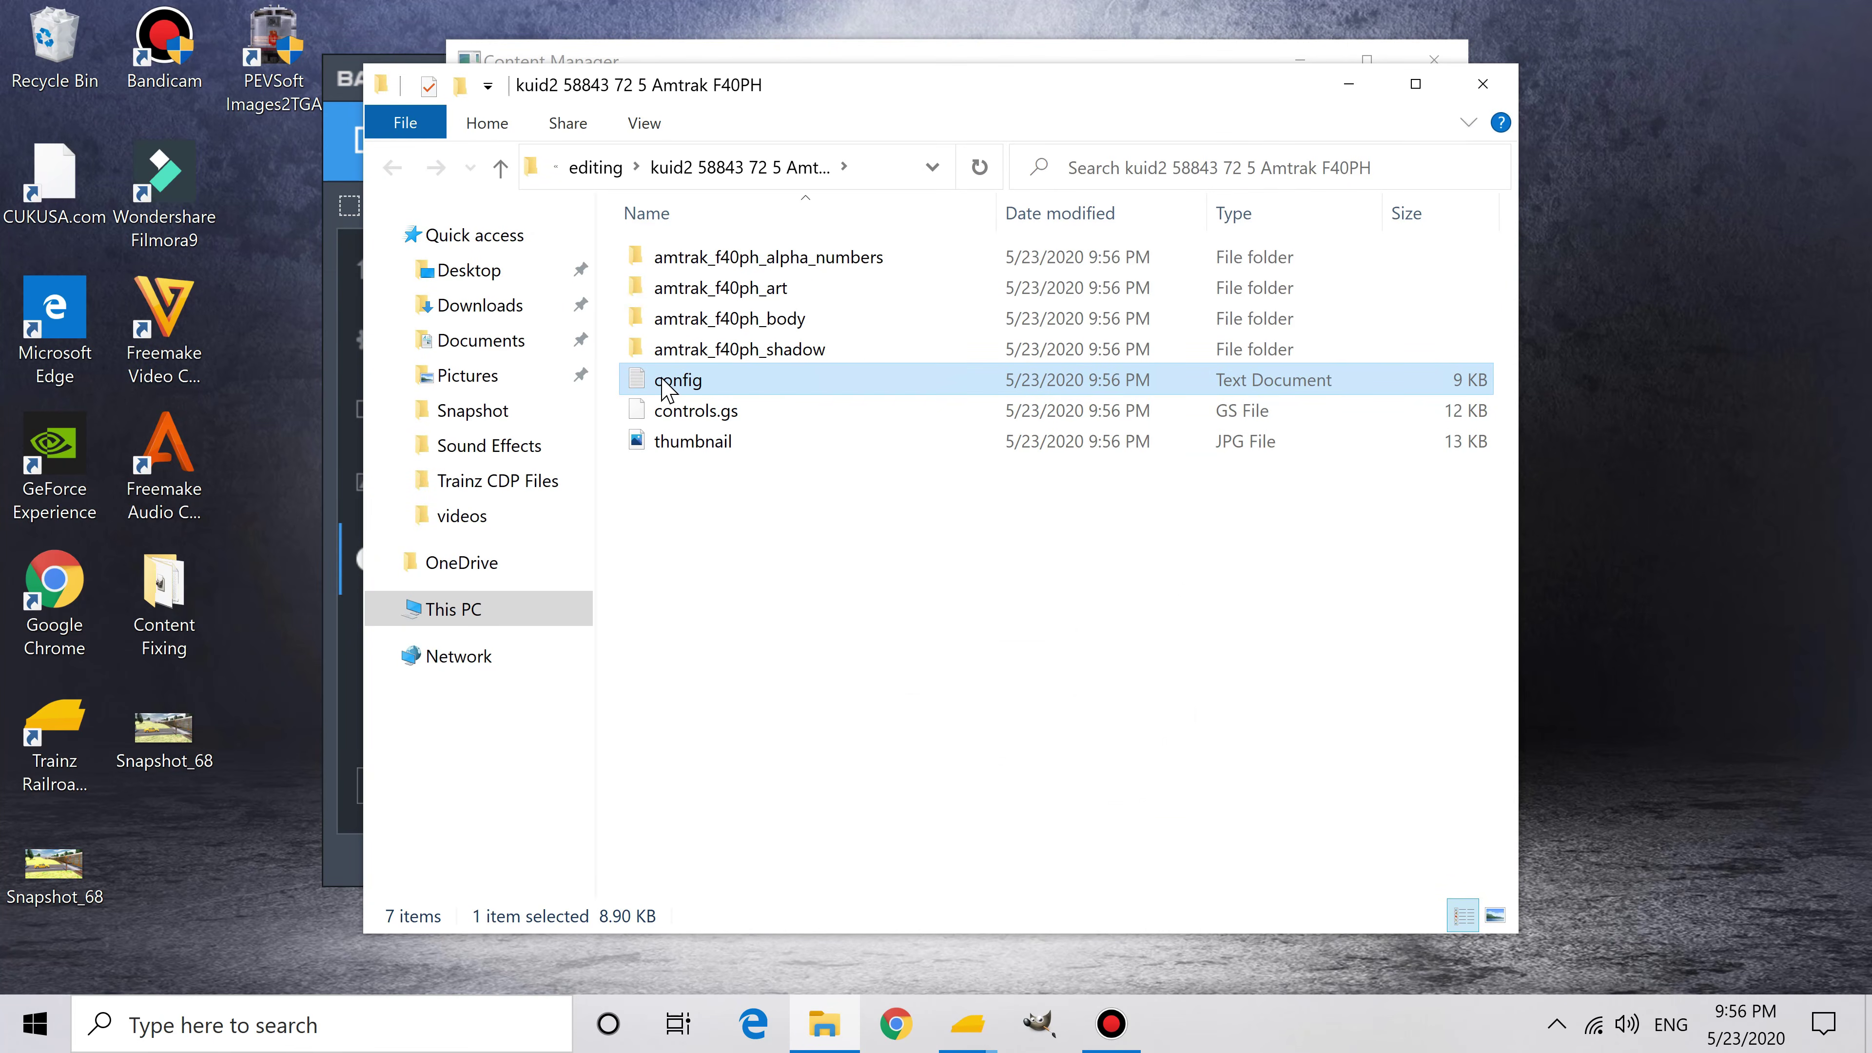
pyautogui.click(695, 261)
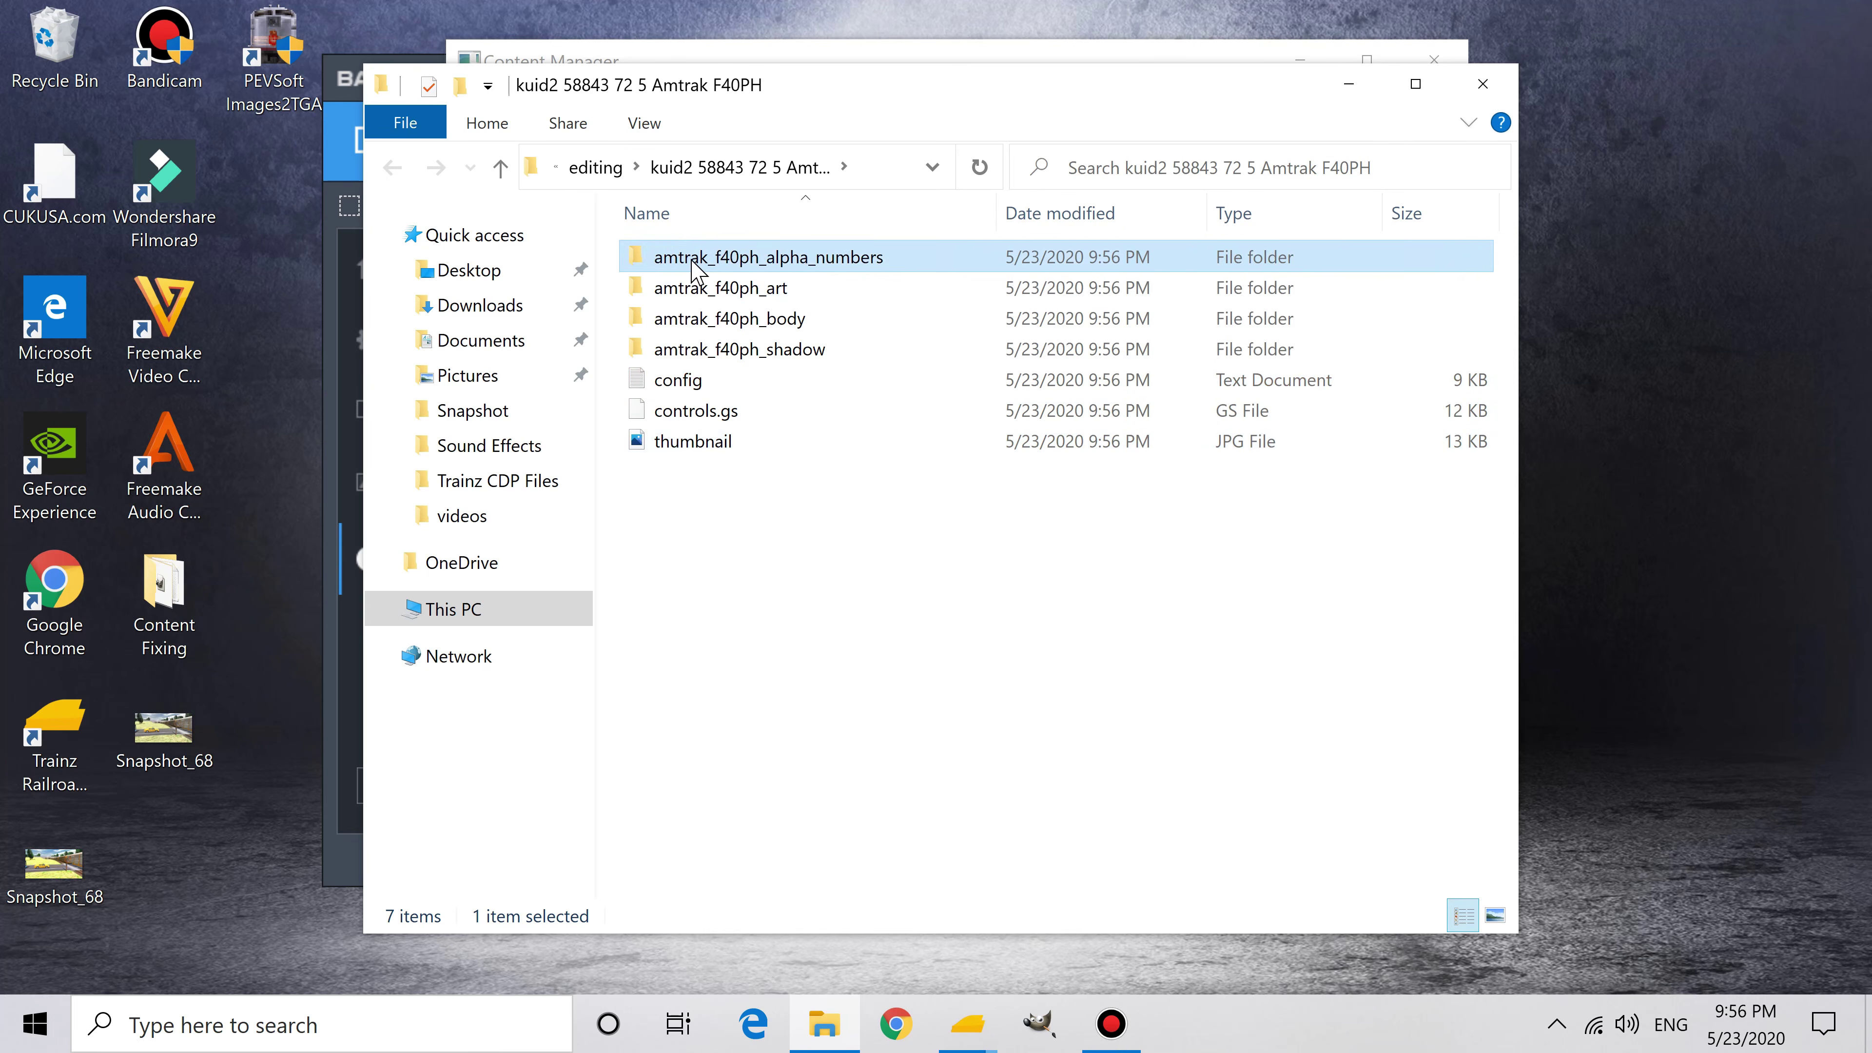
pyautogui.doubleClick(695, 261)
# Step: View the alphanumber_5a image in GIMP, close it and return to the asset's main folder
pyautogui.scroll(-3, 712, 384)
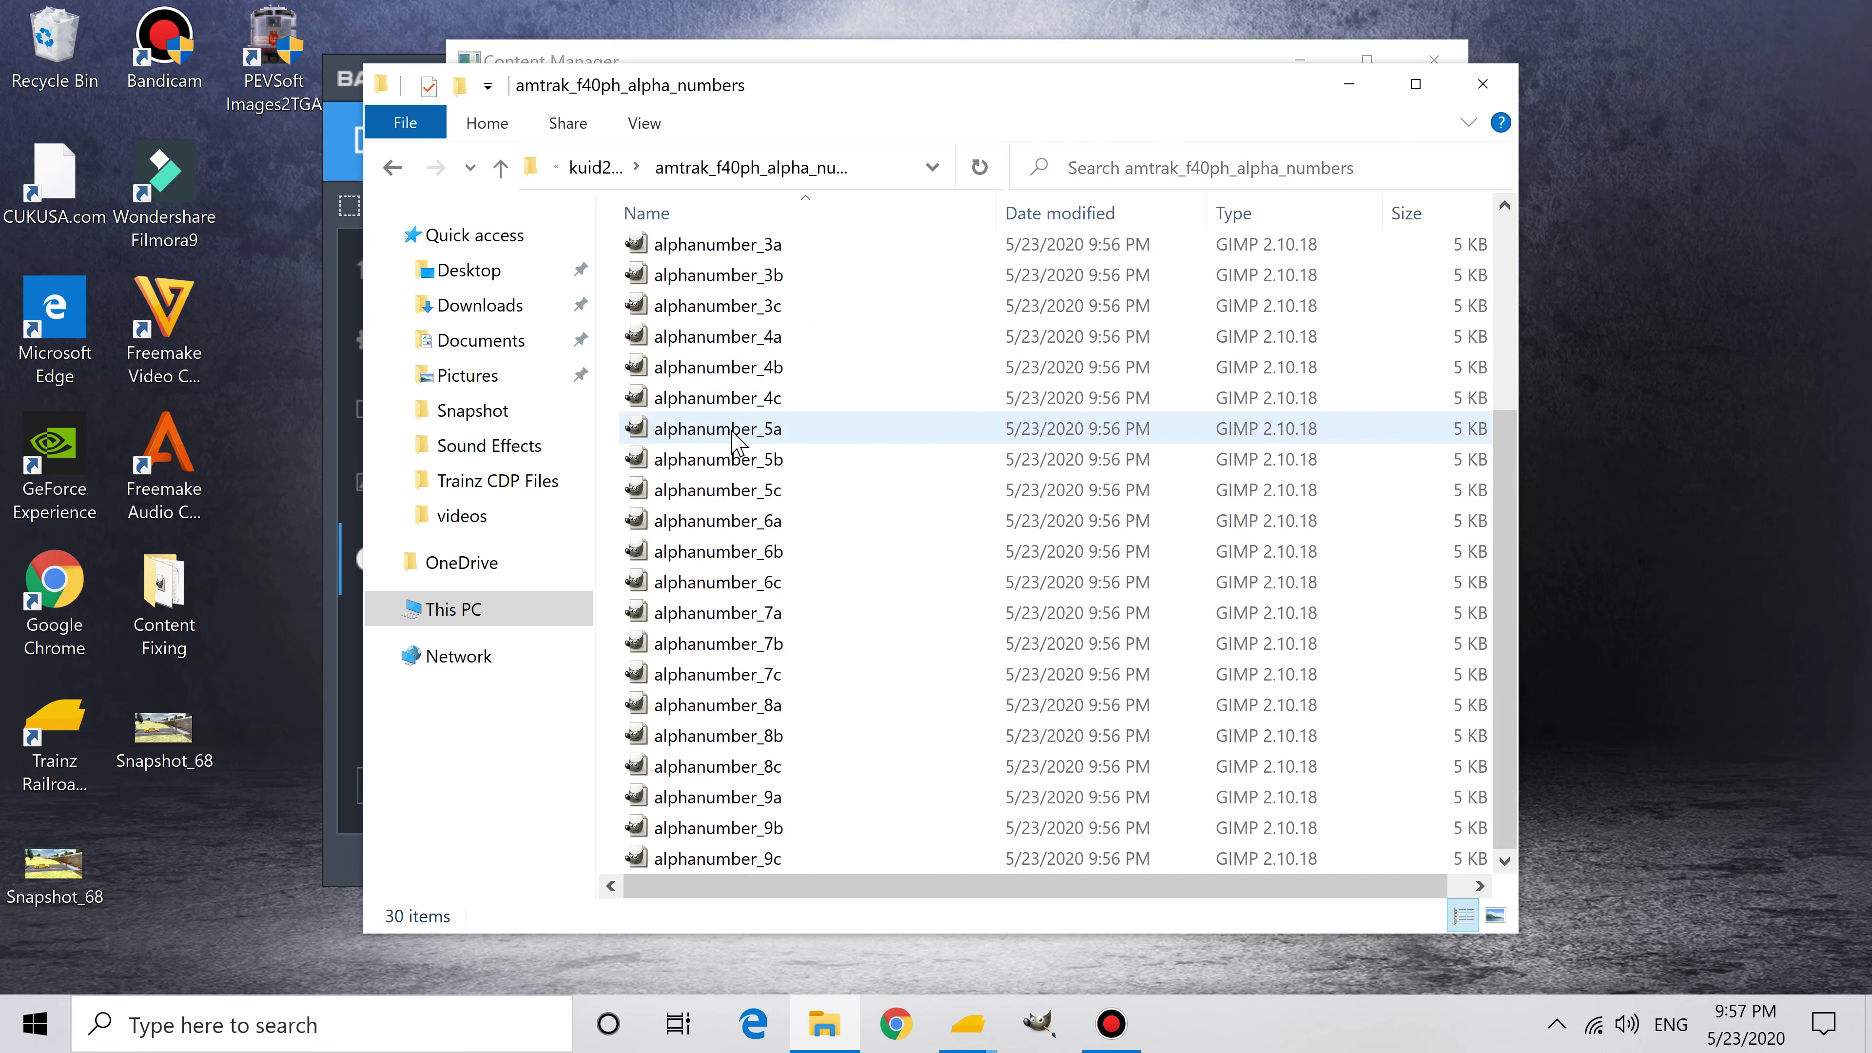
pyautogui.doubleClick(731, 431)
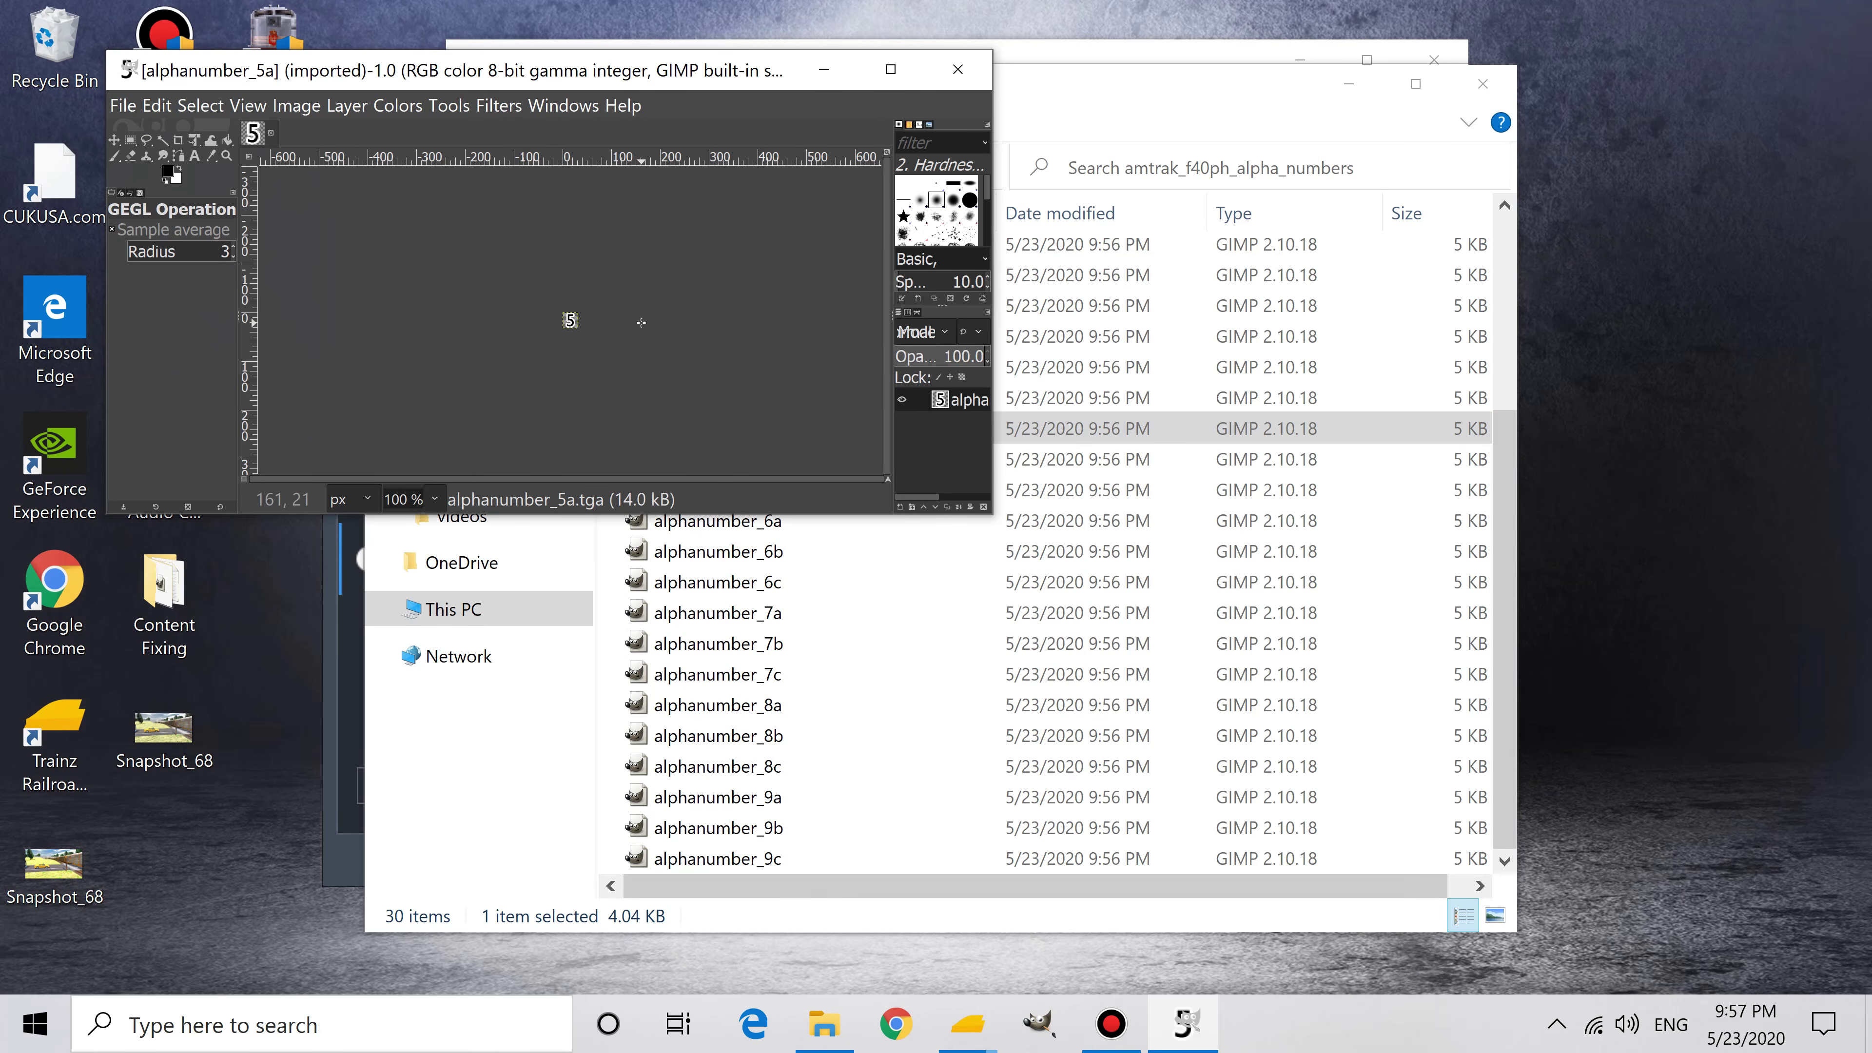
pyautogui.click(957, 69)
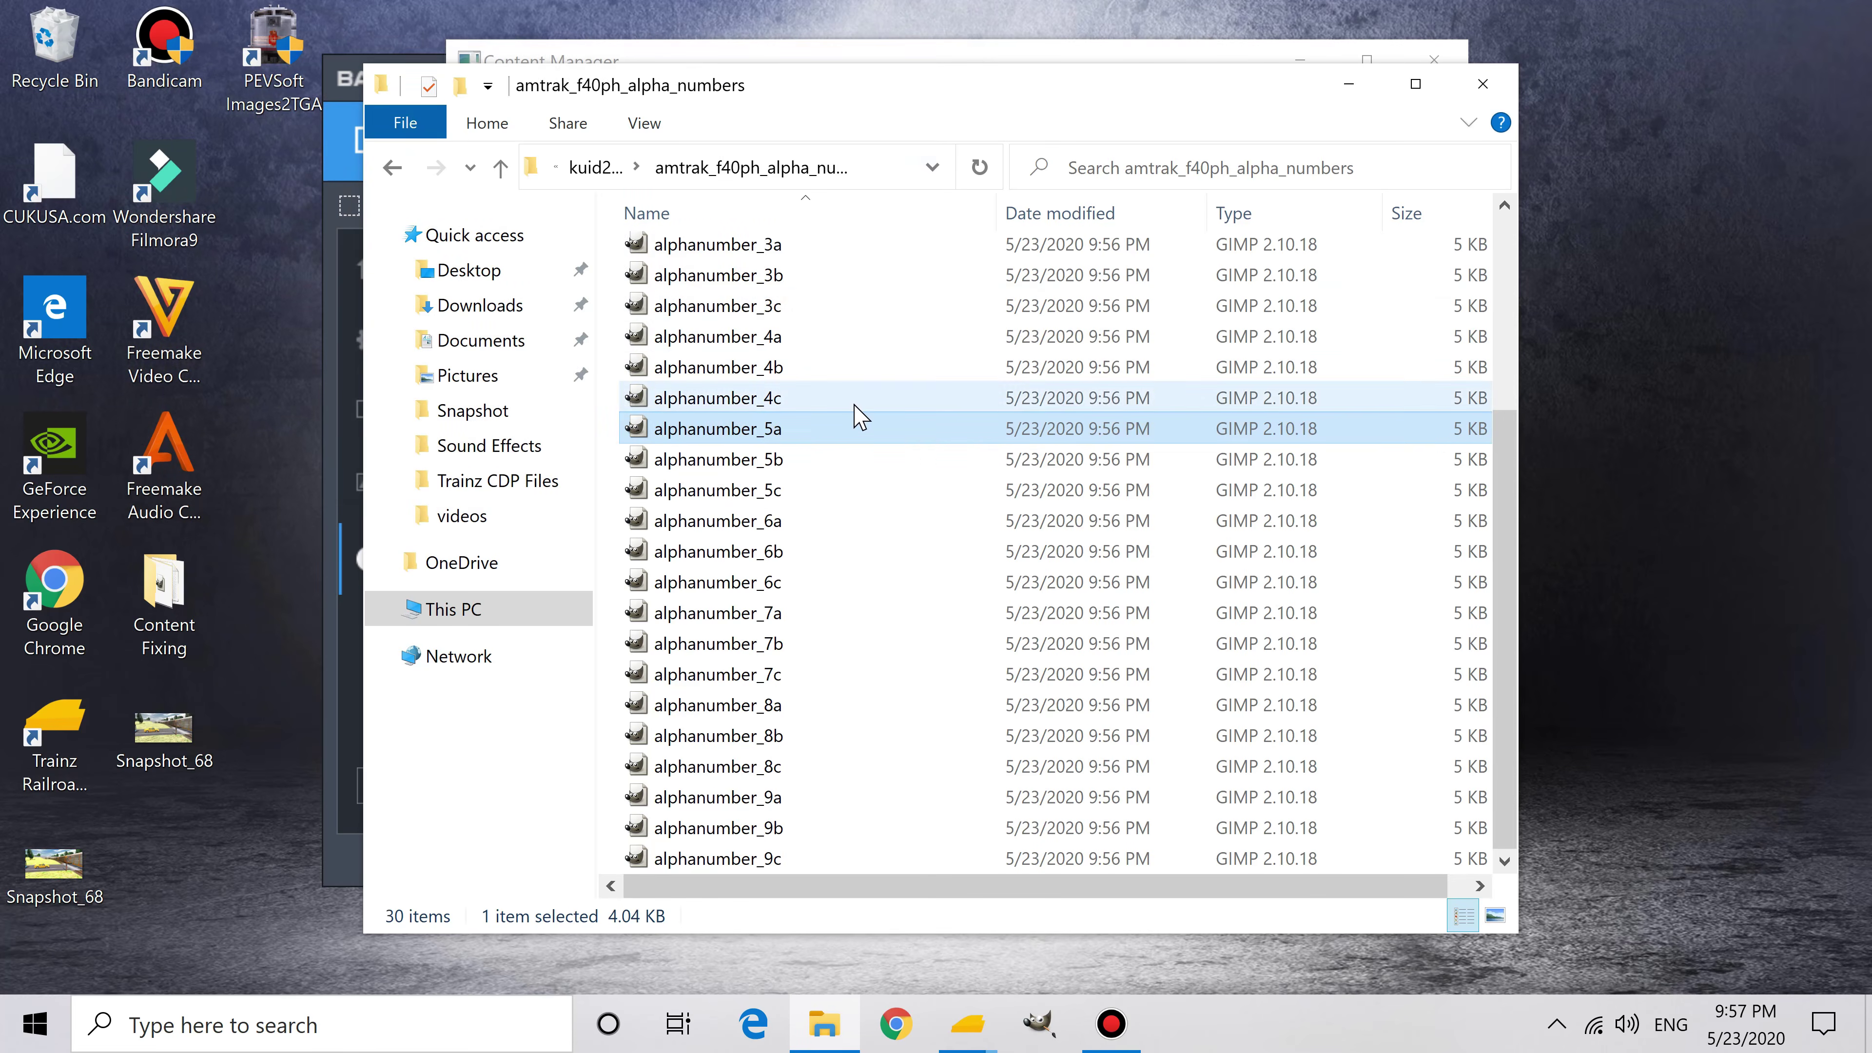
pyautogui.click(393, 168)
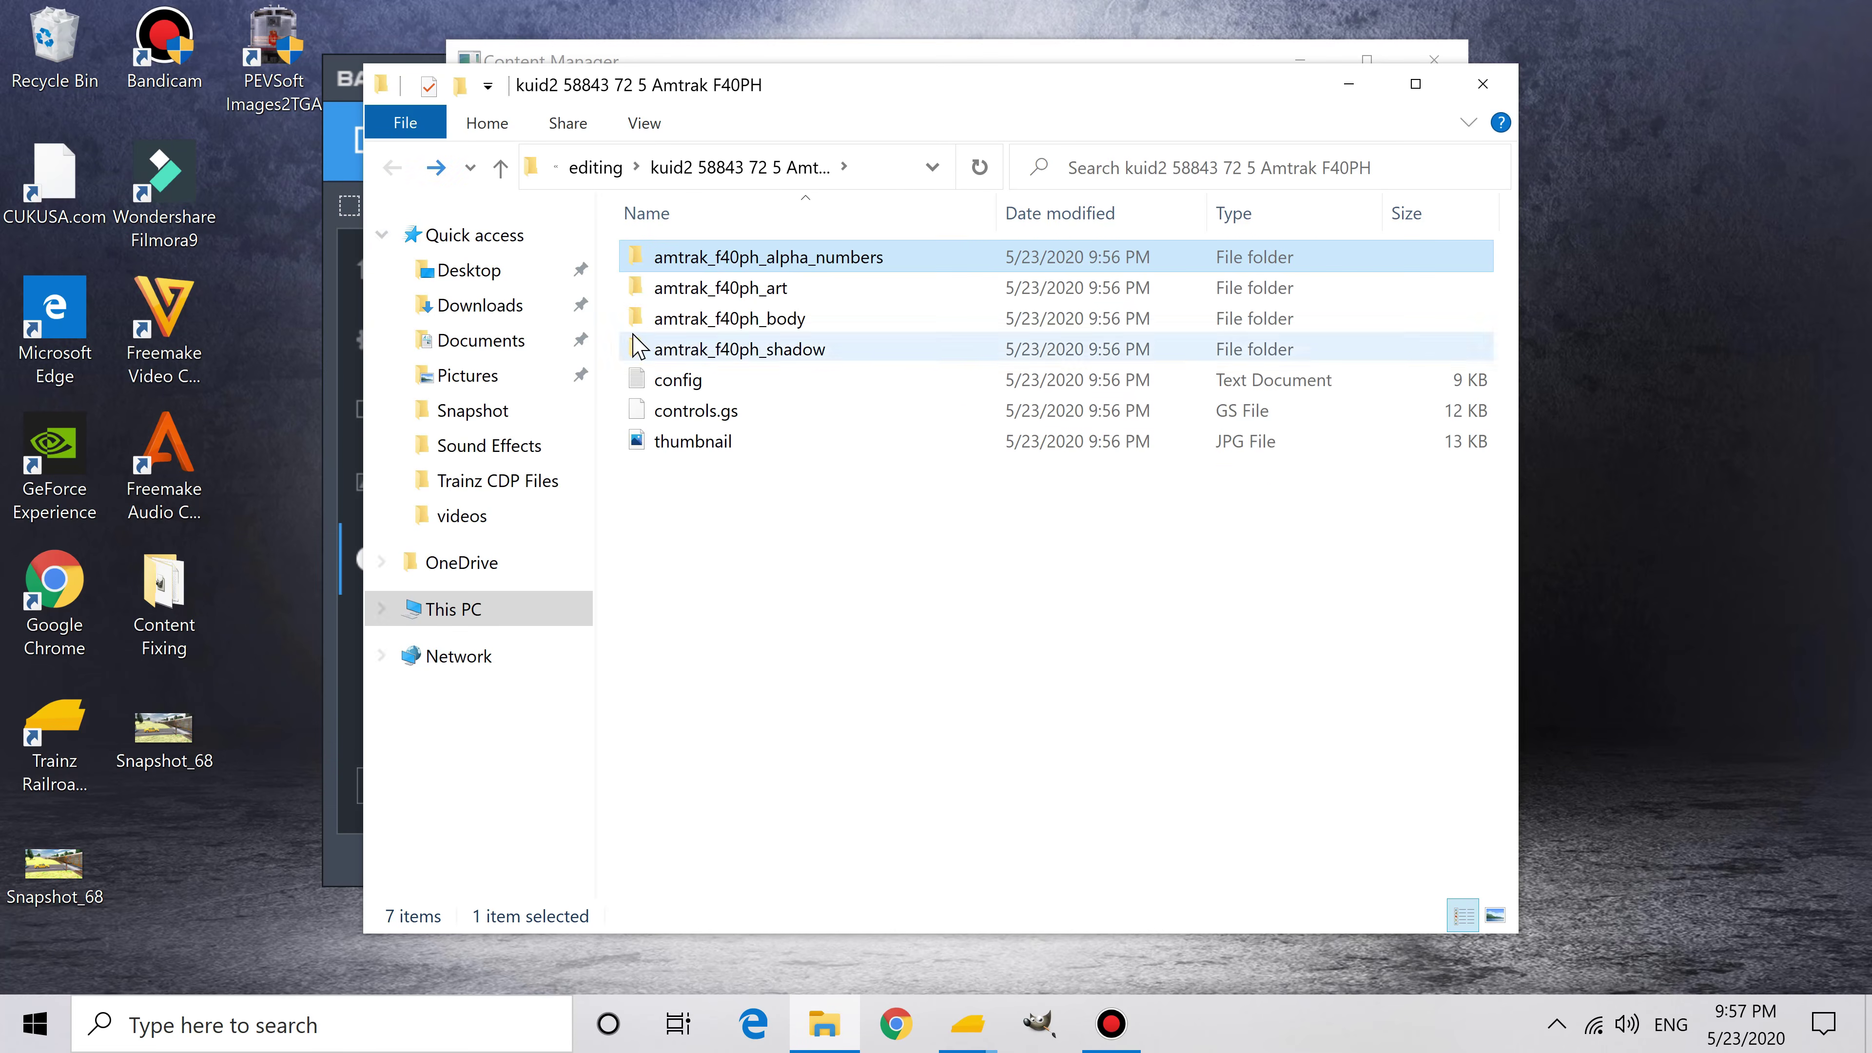
# Step: Highlight the _alpha_numbers suffix in the first folder's name and leave the name as it is
pyautogui.click(734, 264)
pyautogui.moveTo(758, 257); pyautogui.dragTo(896, 253)
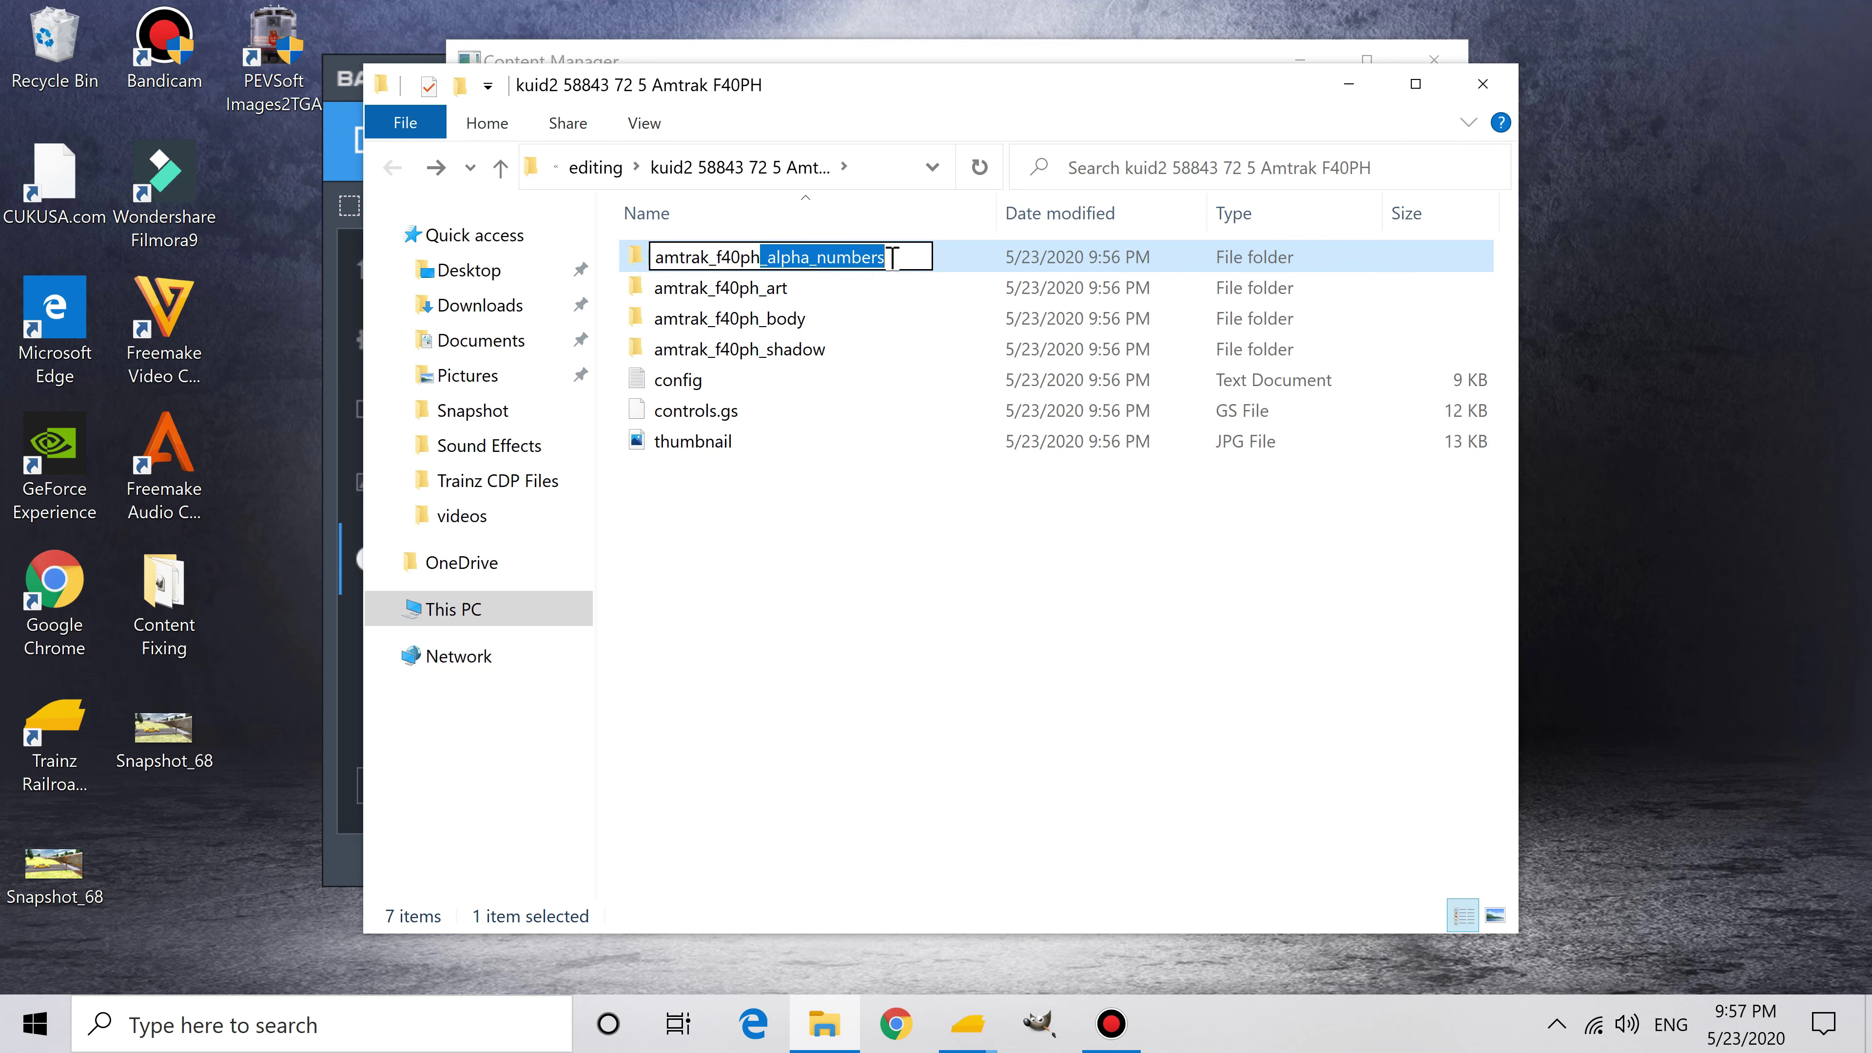
pyautogui.click(840, 603)
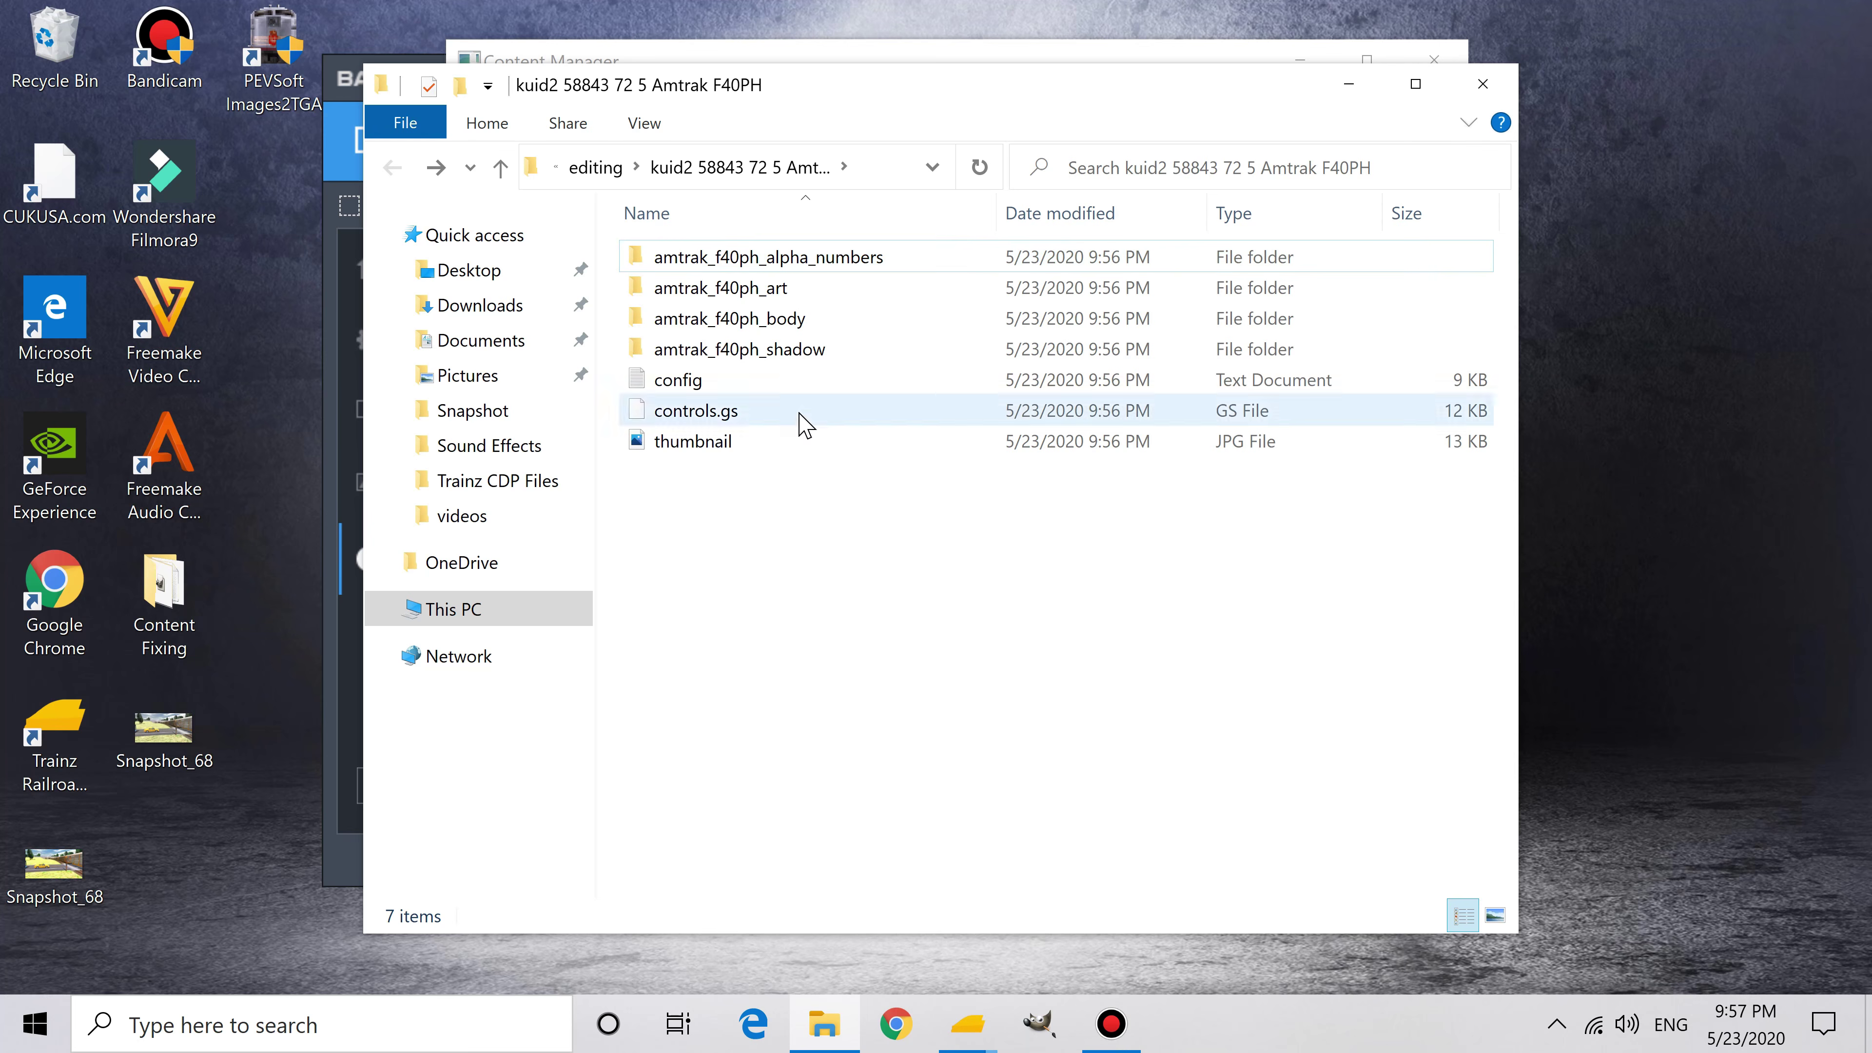
# Step: Copy the amtrak_f40ph prefix from the alpha numbers folder's name without renaming the folder
pyautogui.click(766, 267)
pyautogui.click(766, 267)
pyautogui.click(767, 256)
pyautogui.moveTo(775, 258); pyautogui.dragTo(763, 257)
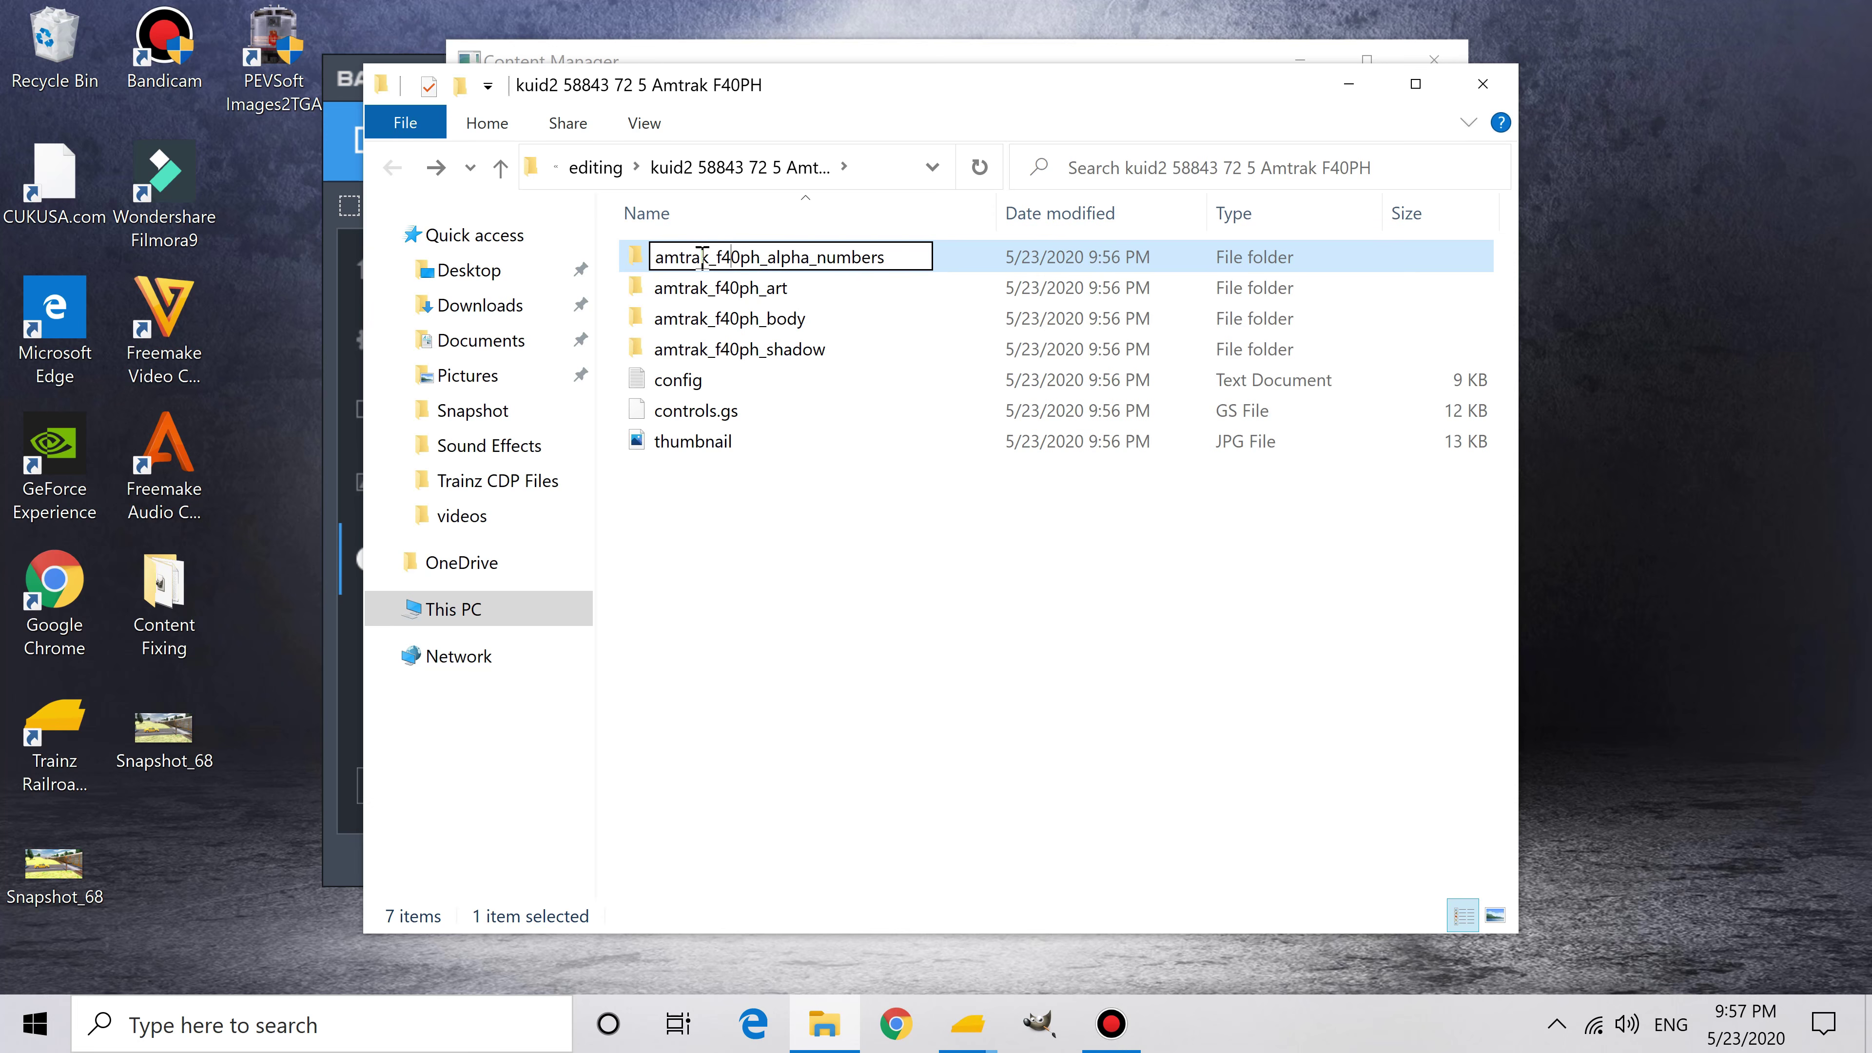
pyautogui.moveTo(657, 250); pyautogui.dragTo(749, 270)
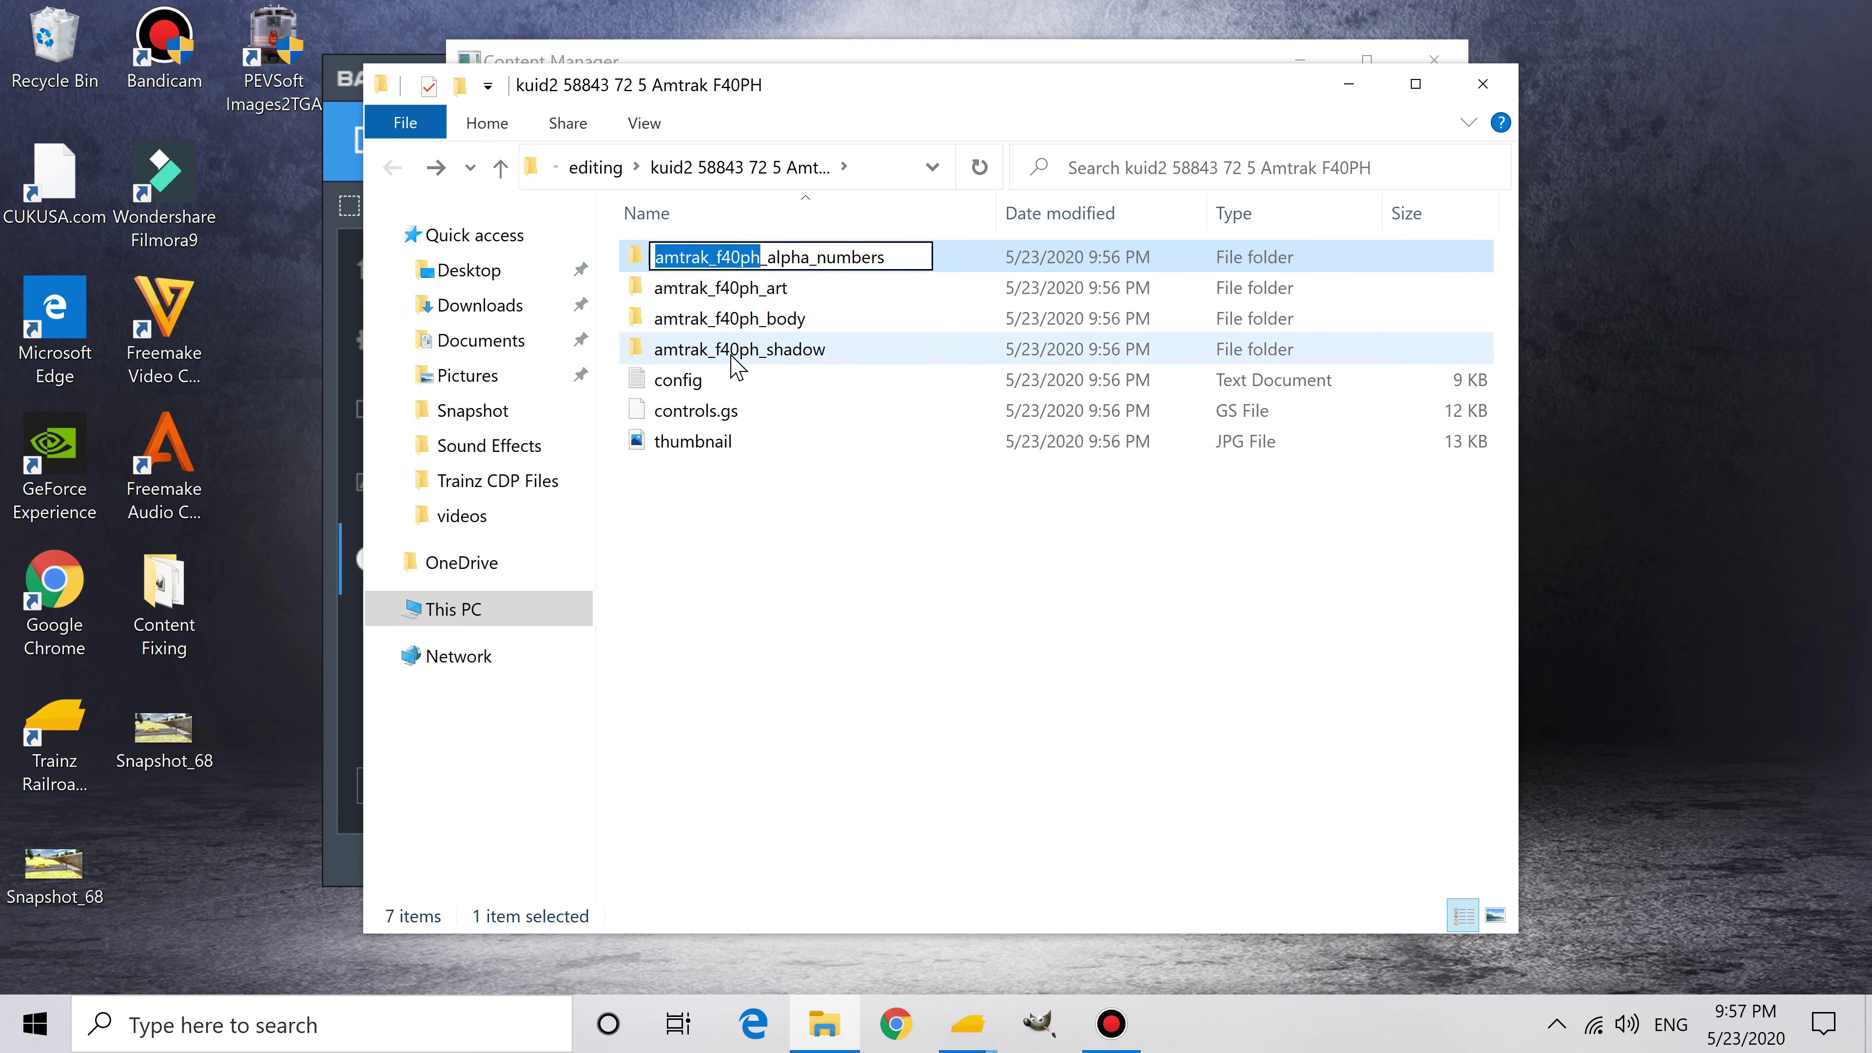
pyautogui.rightClick(740, 262)
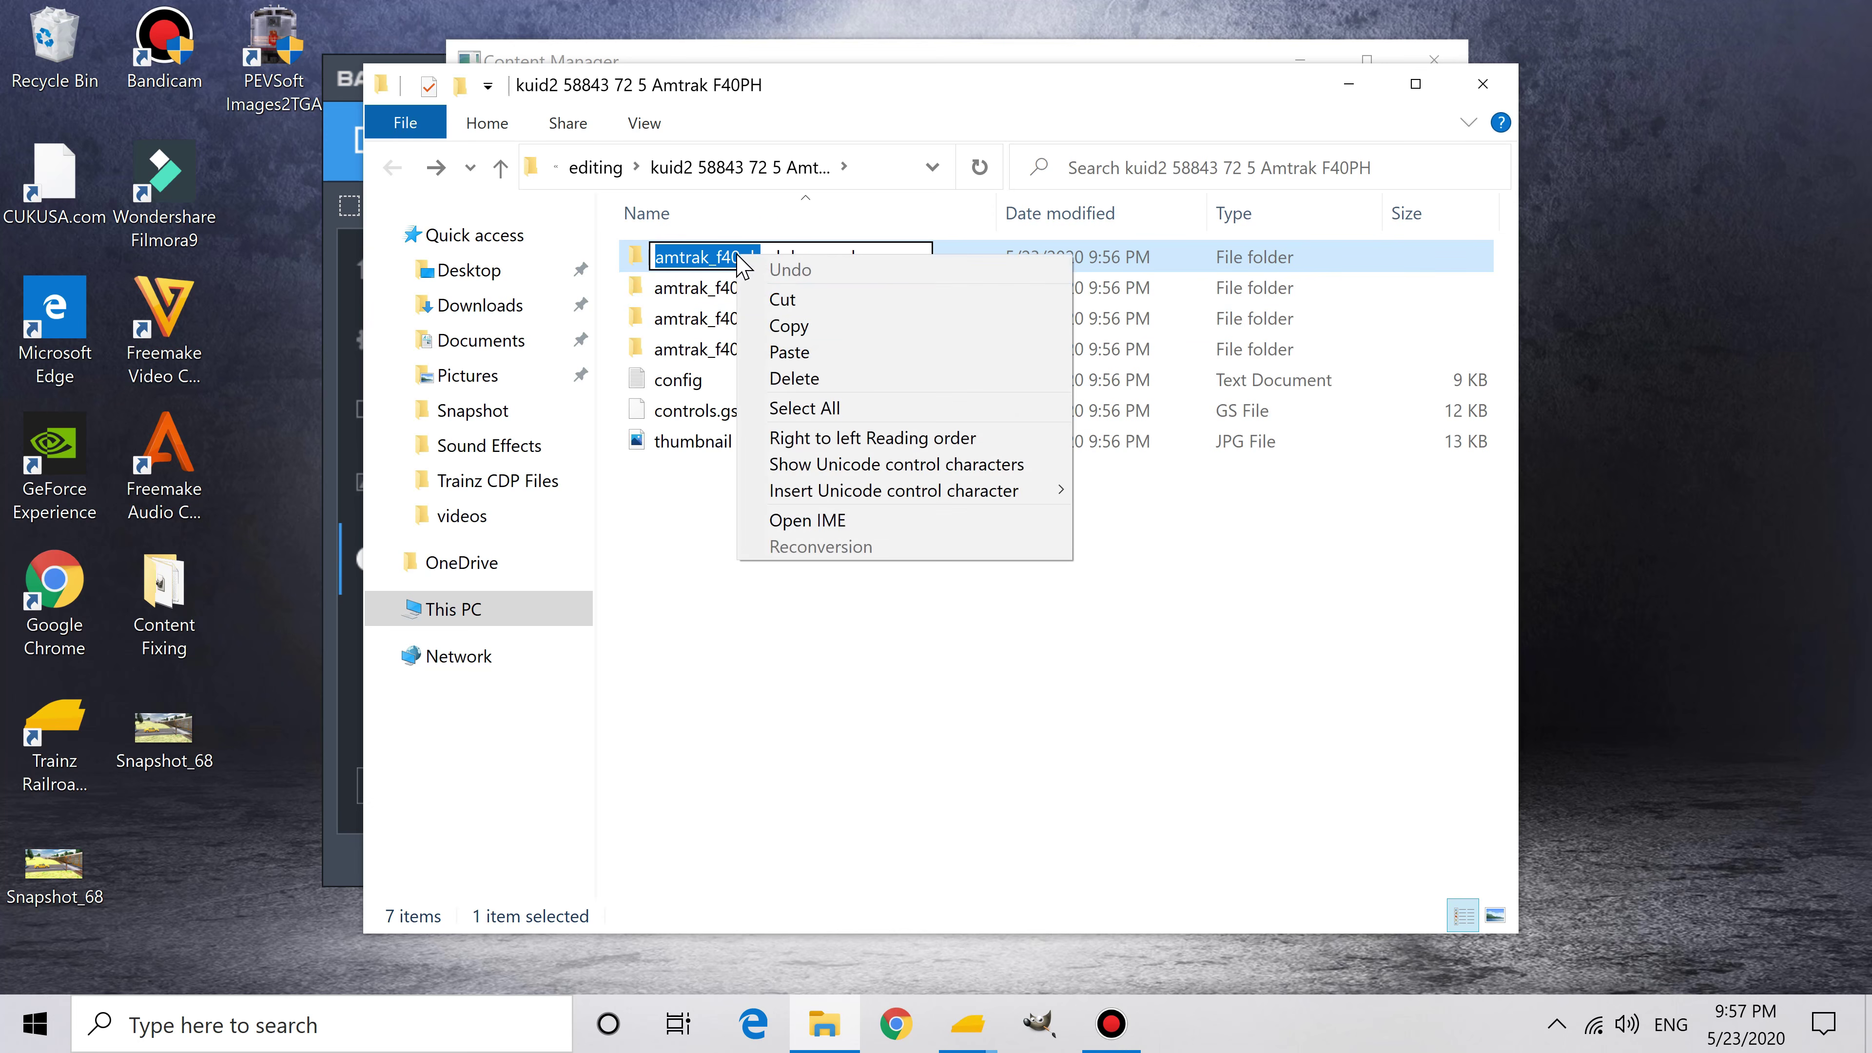
pyautogui.click(761, 324)
pyautogui.click(713, 553)
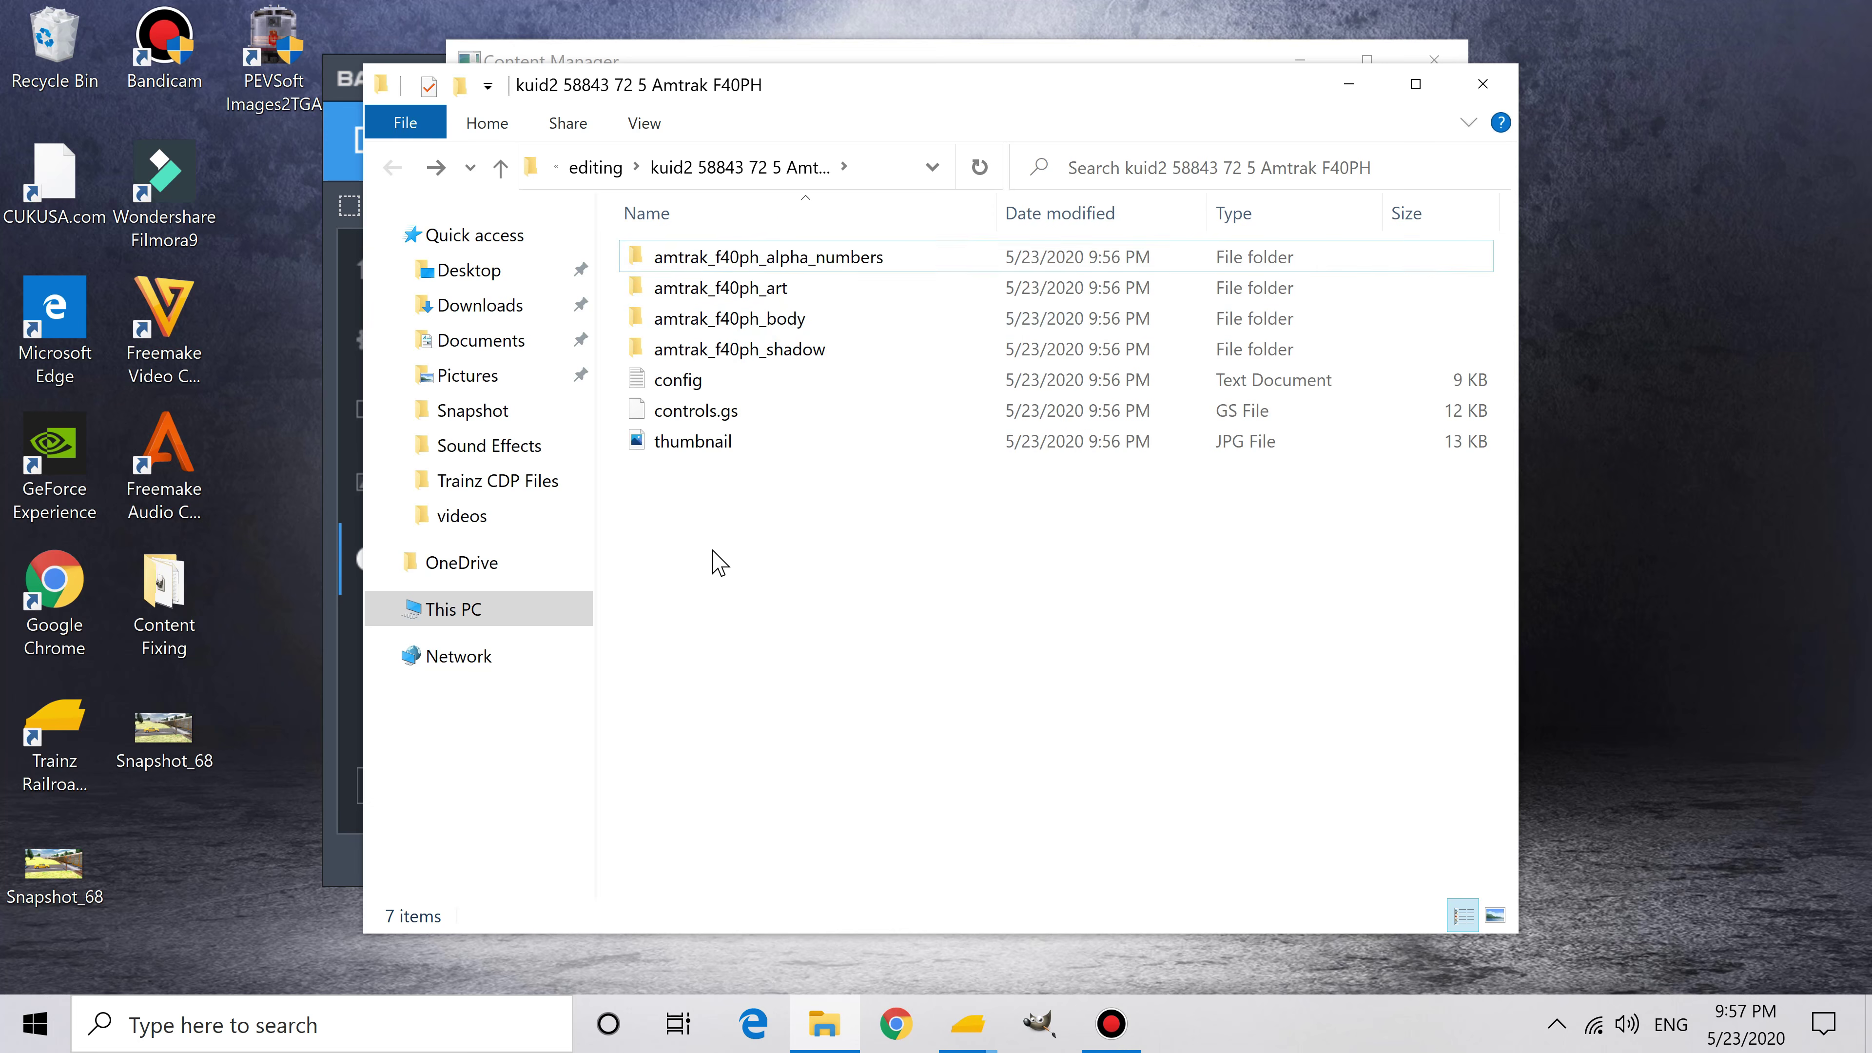
# Step: Open the config file, highlight the fonts entry and its value, and close the file
pyautogui.doubleClick(658, 387)
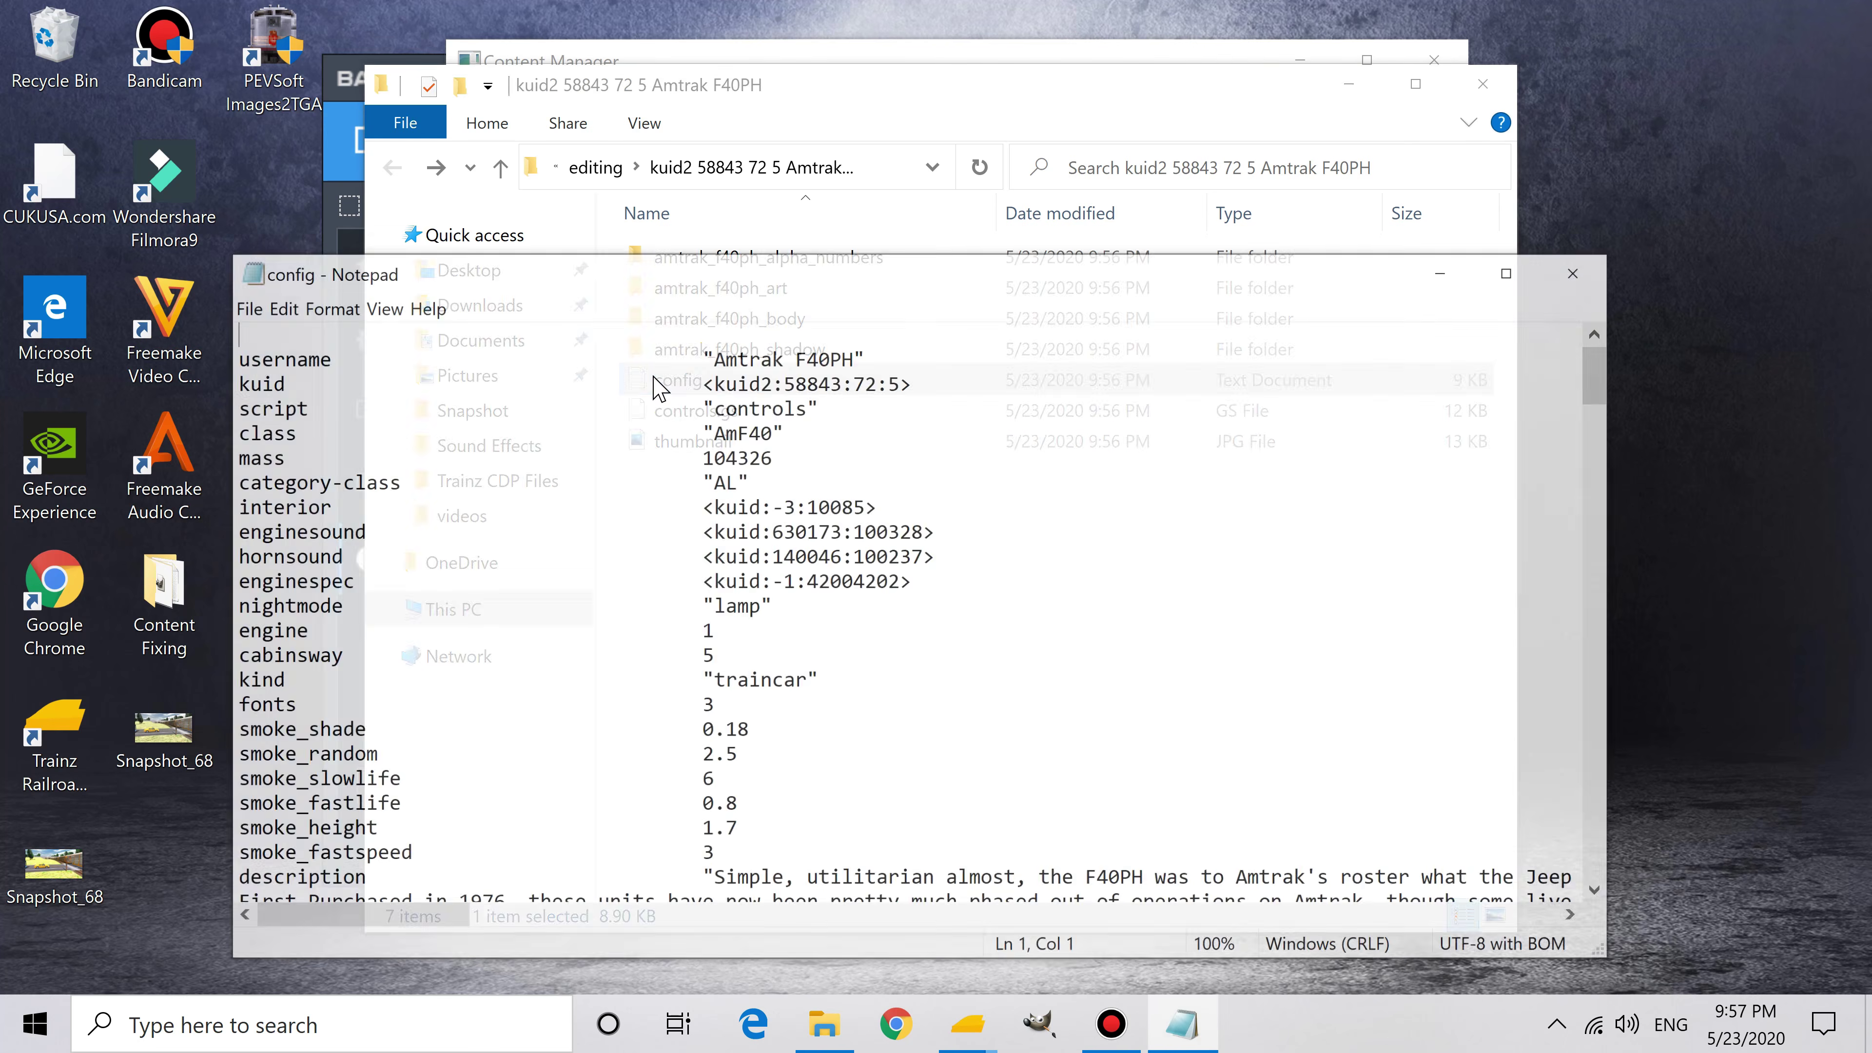
pyautogui.scroll(-1, 522, 602)
pyautogui.moveTo(236, 614); pyautogui.dragTo(716, 634)
pyautogui.click(282, 633)
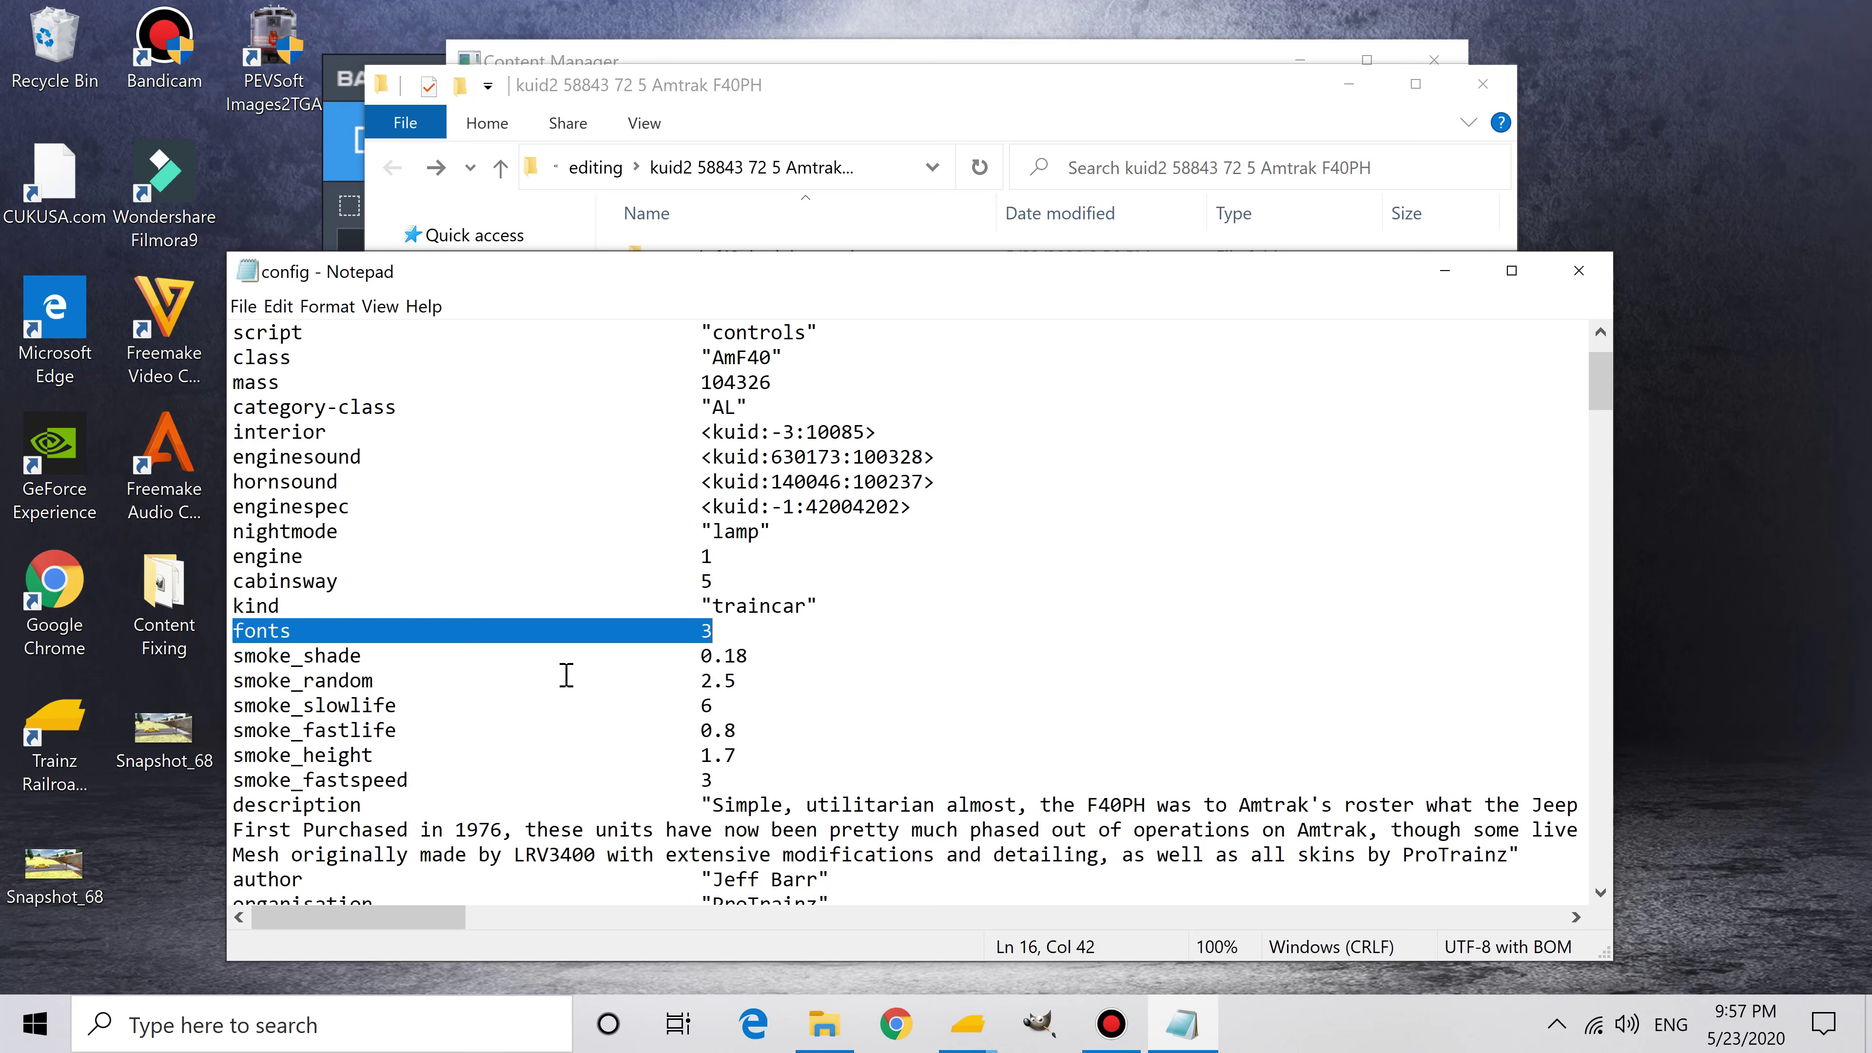
pyautogui.click(1579, 271)
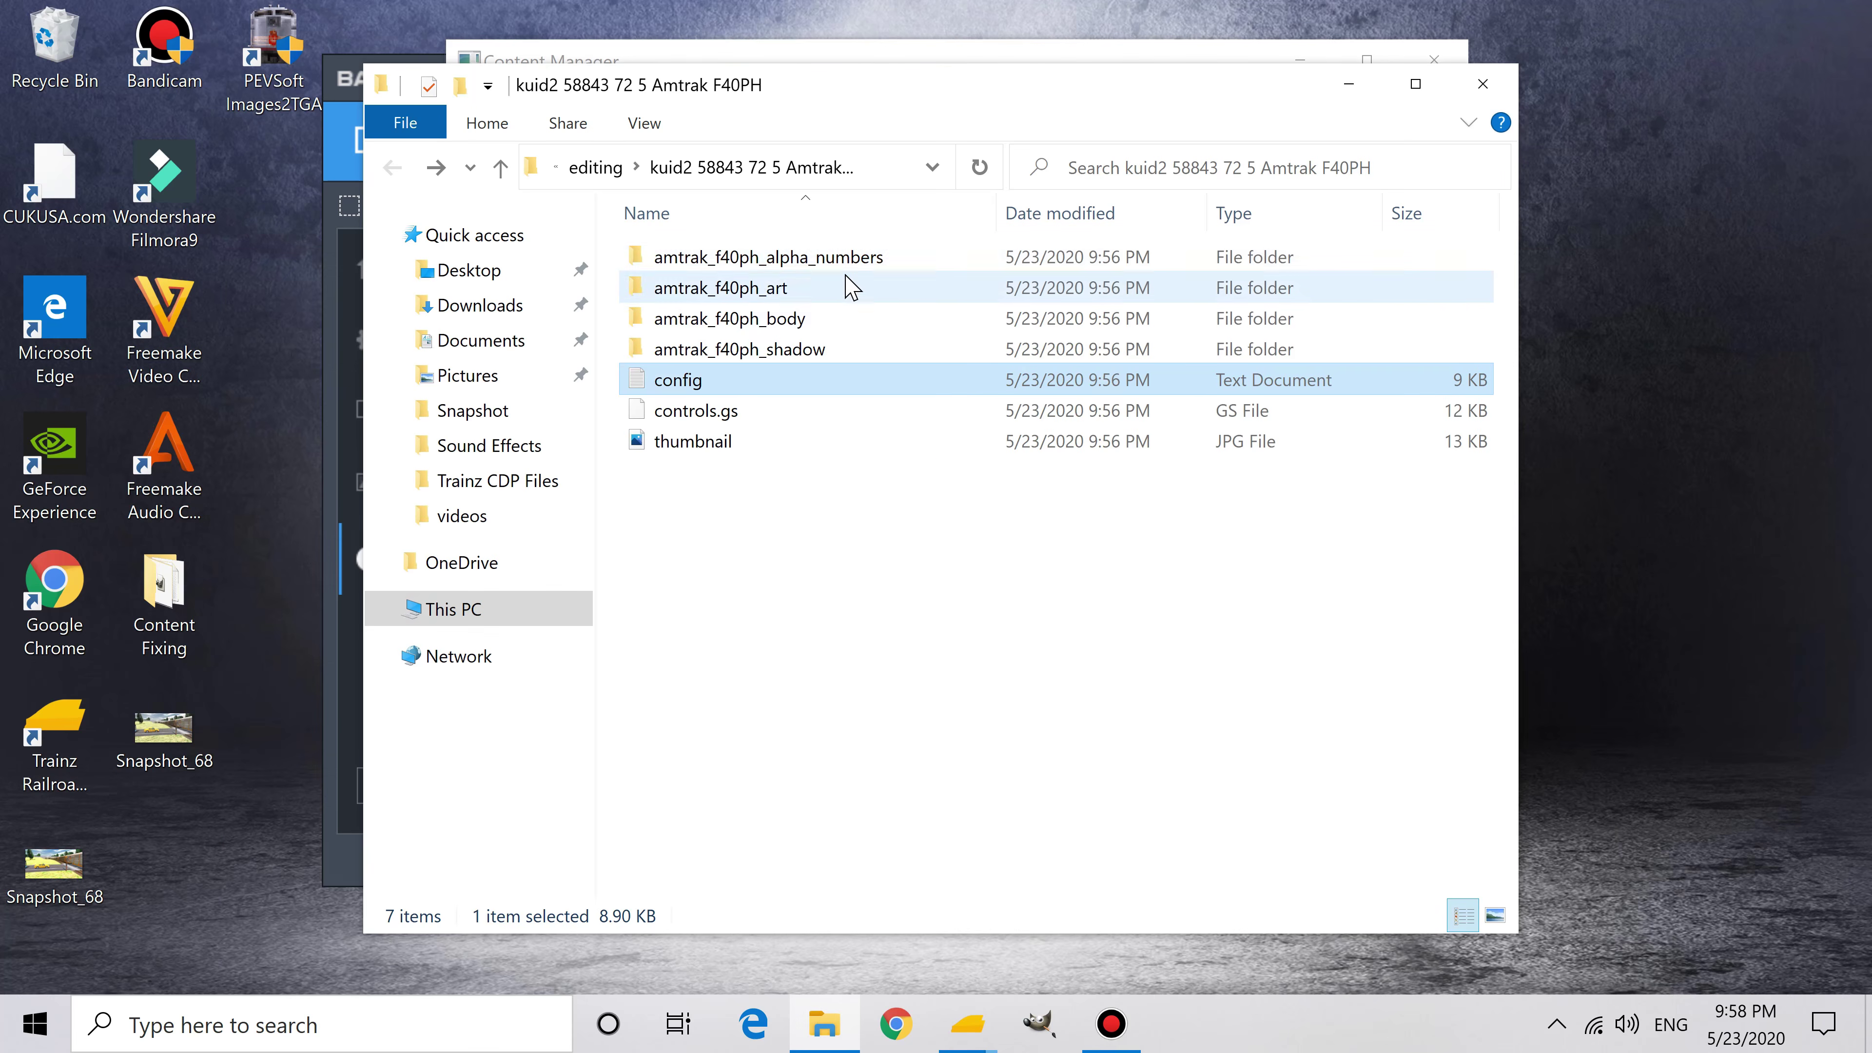
# Step: Open the amtrak_f40ph_alpha_numbers folder and view its alphanumber_0a image in GIMP
pyautogui.doubleClick(817, 270)
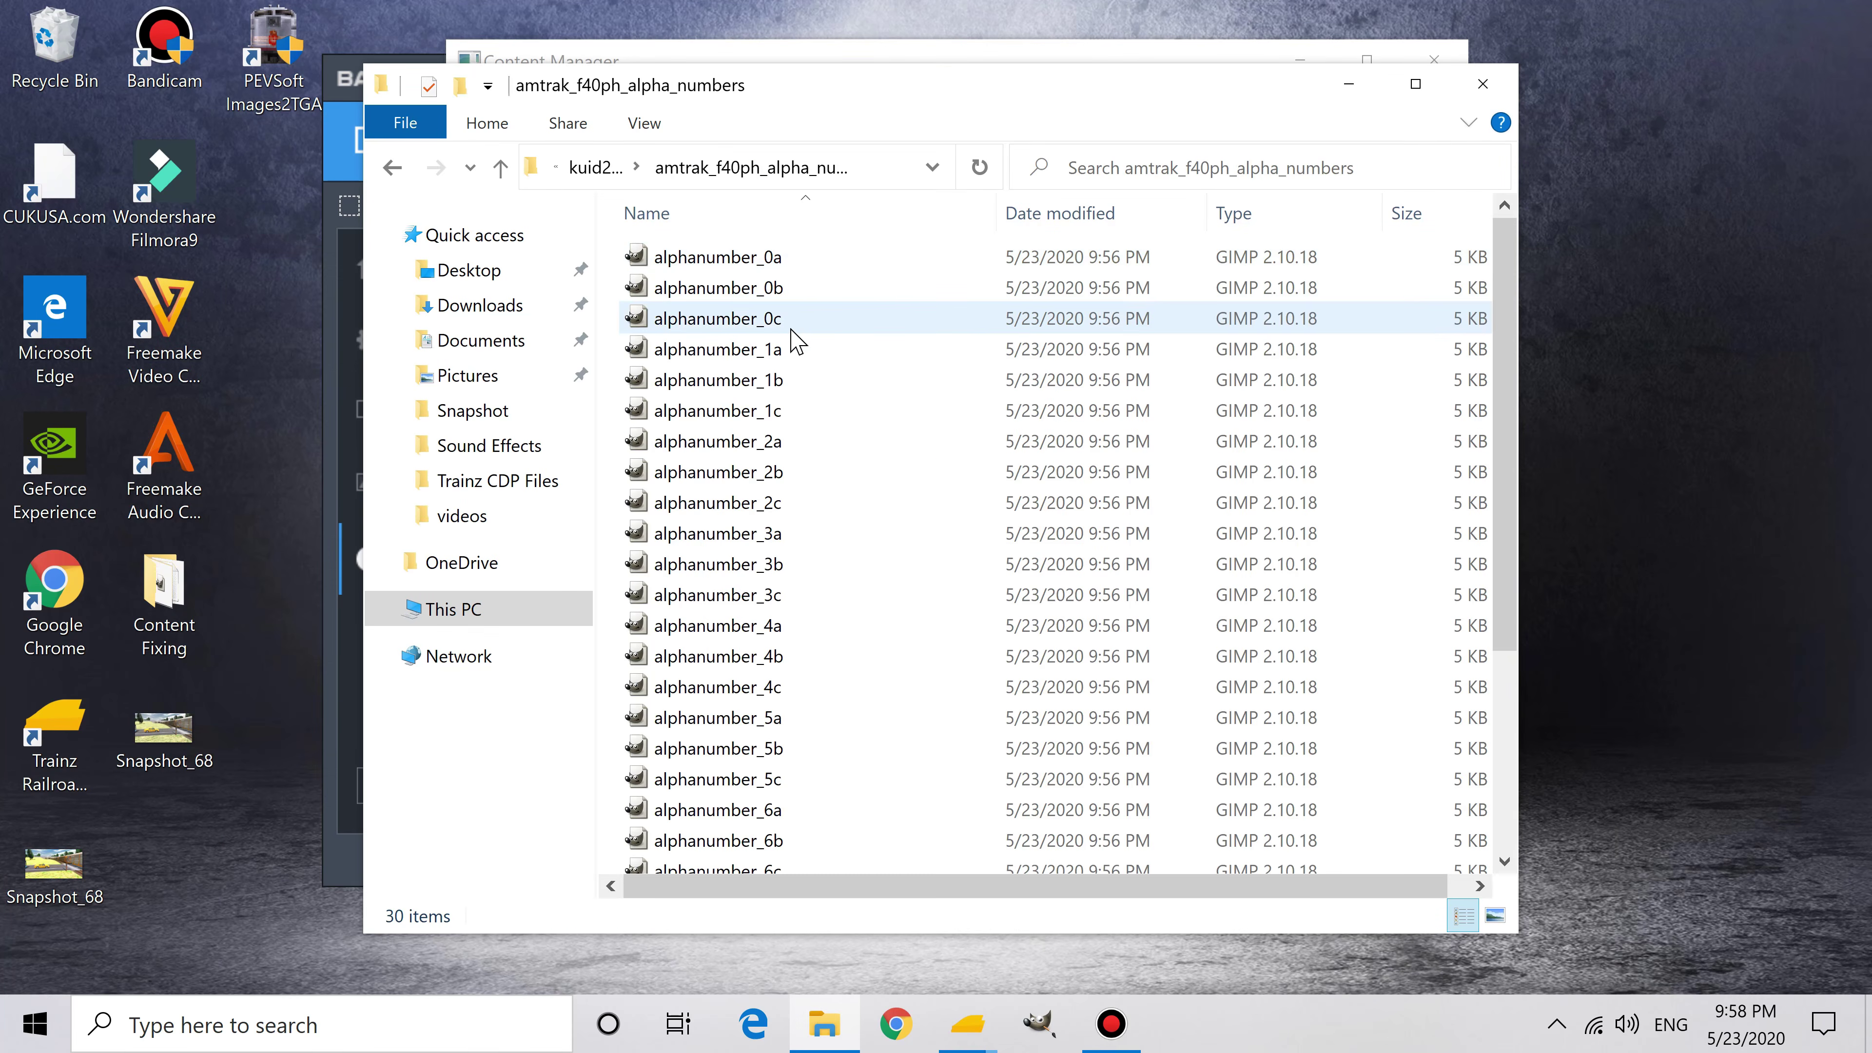
pyautogui.doubleClick(772, 275)
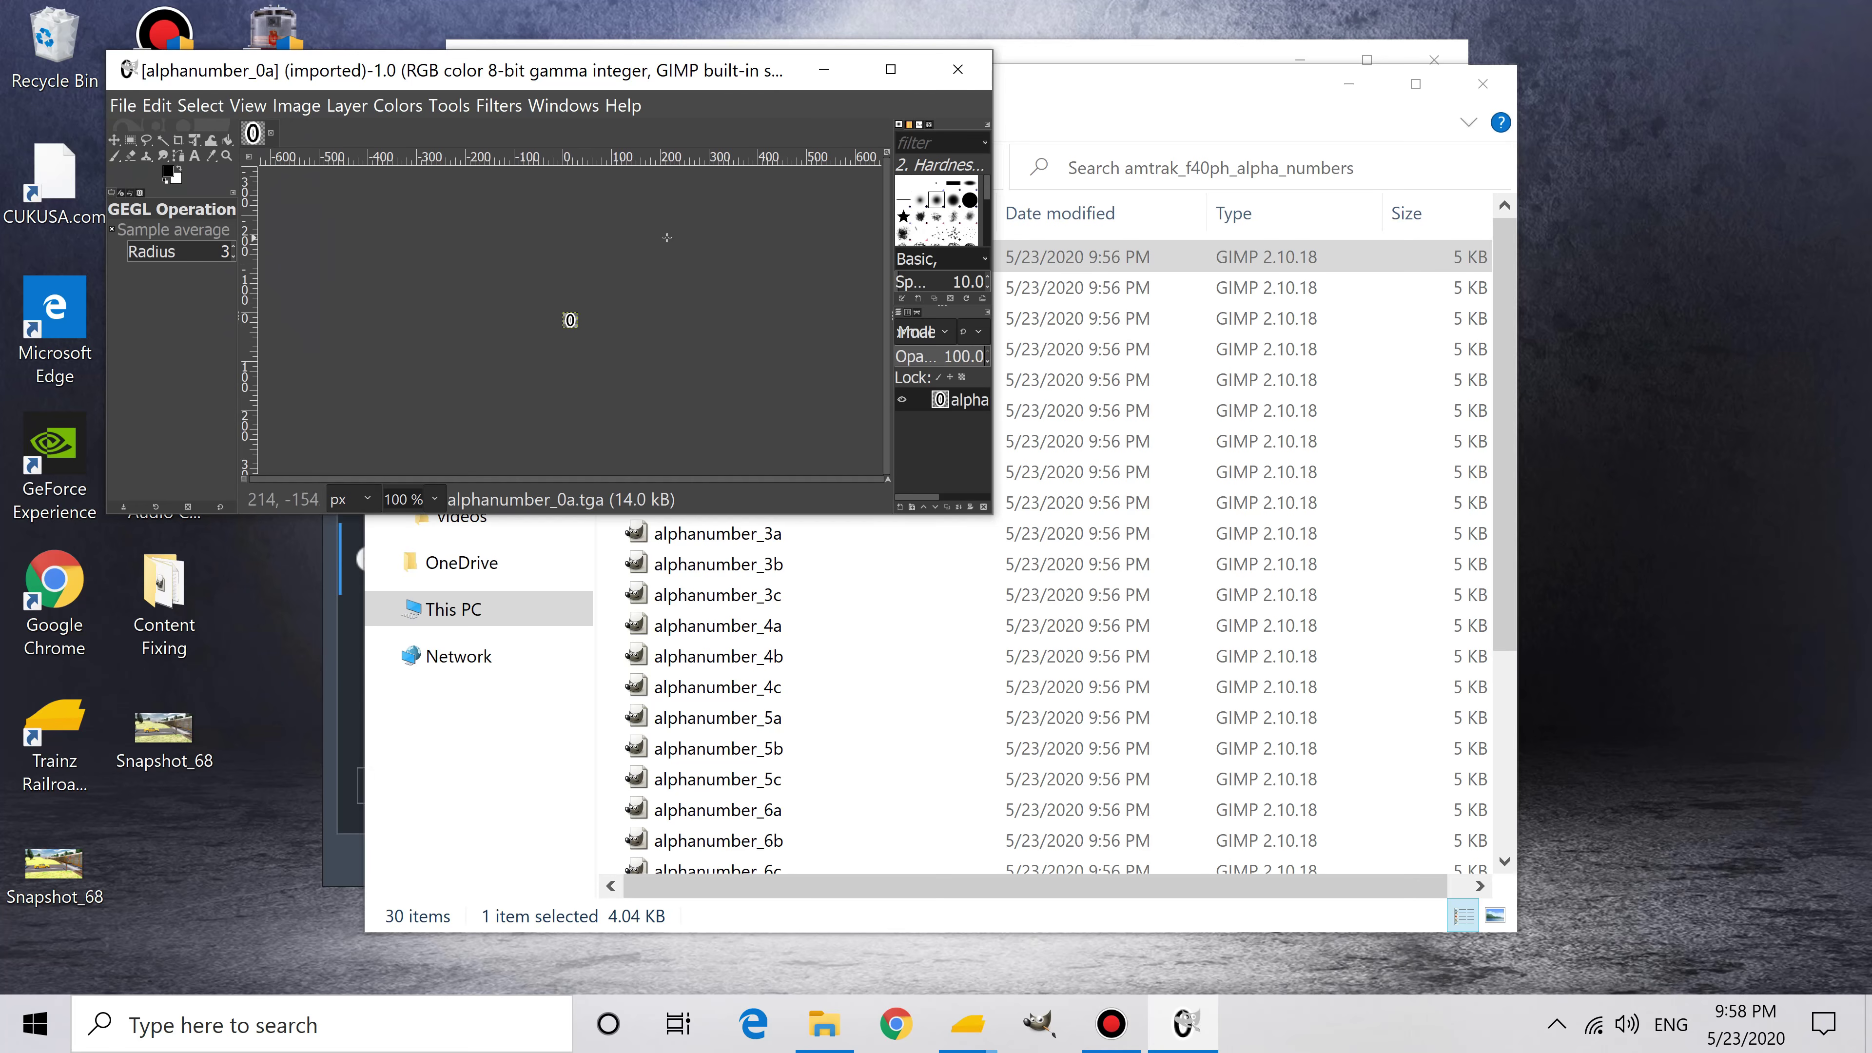
# Step: Close the image and add a font-path entry with the value "amtrak_f40ph" below fonts in the config file, saving and closing it
pyautogui.click(957, 69)
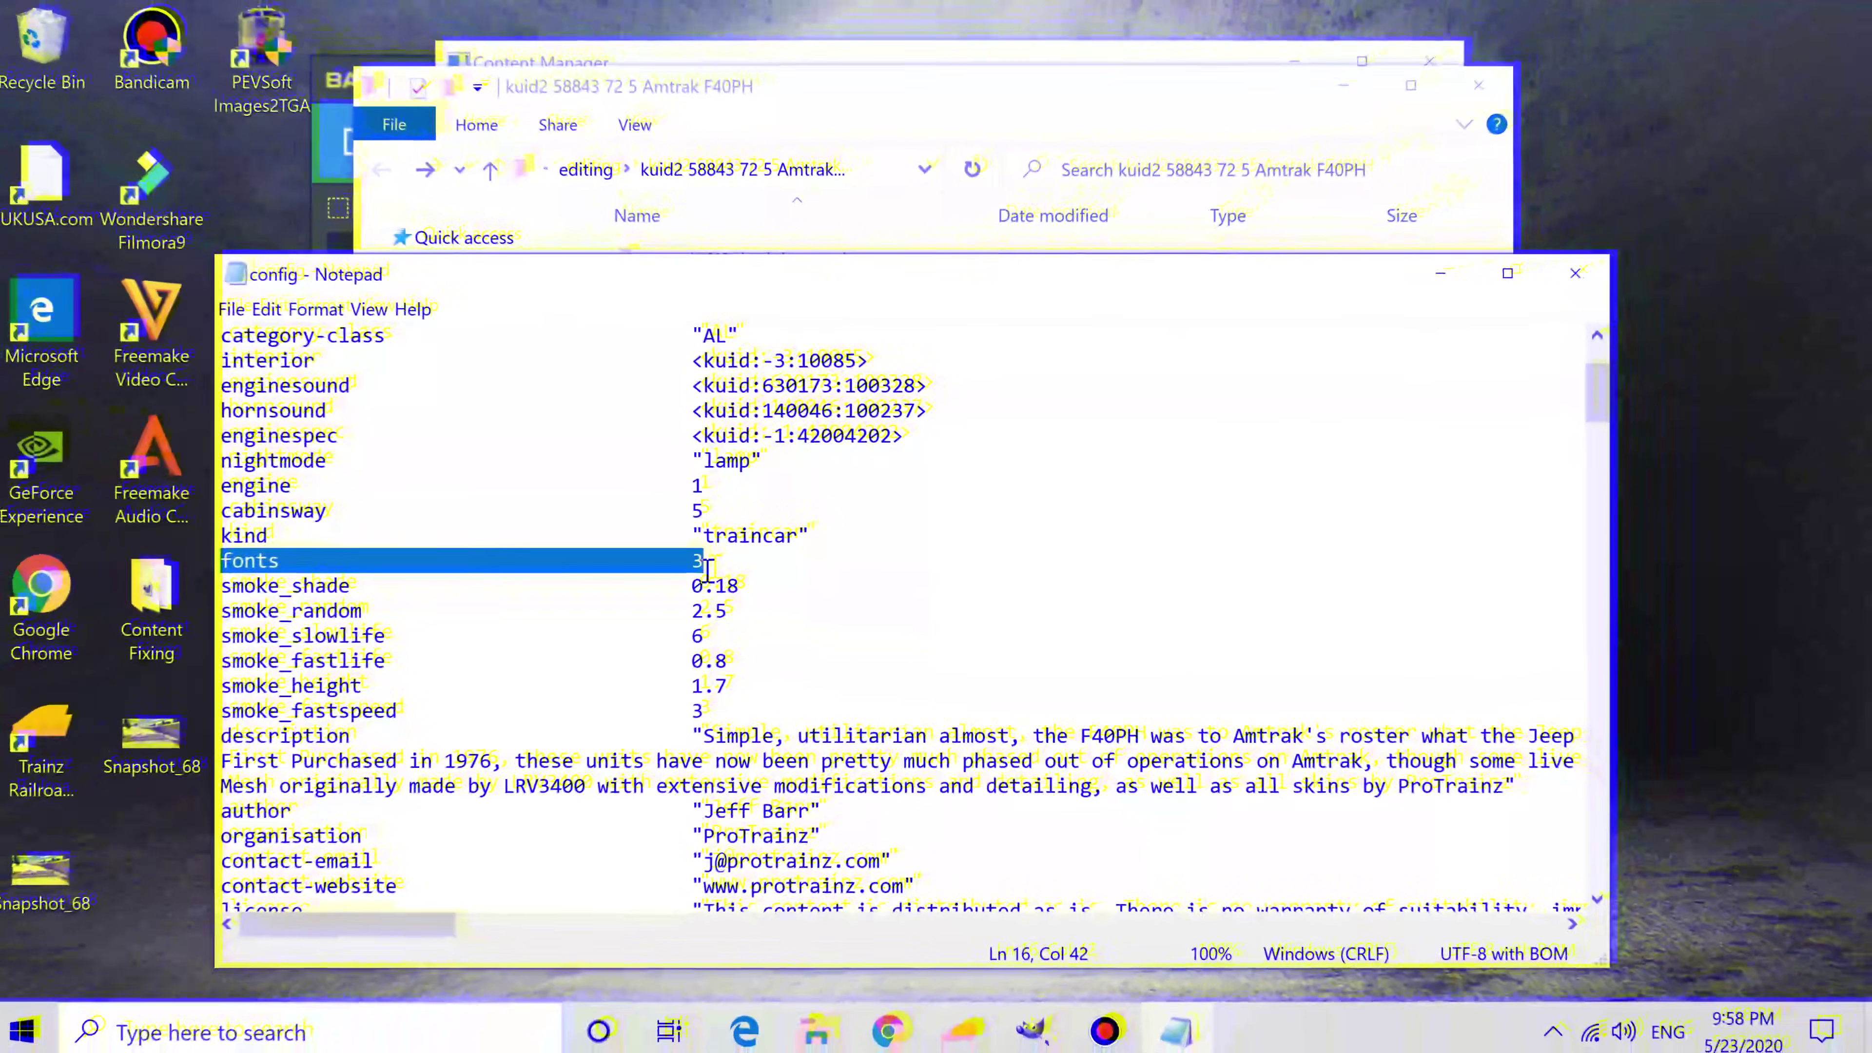
pyautogui.click(719, 569)
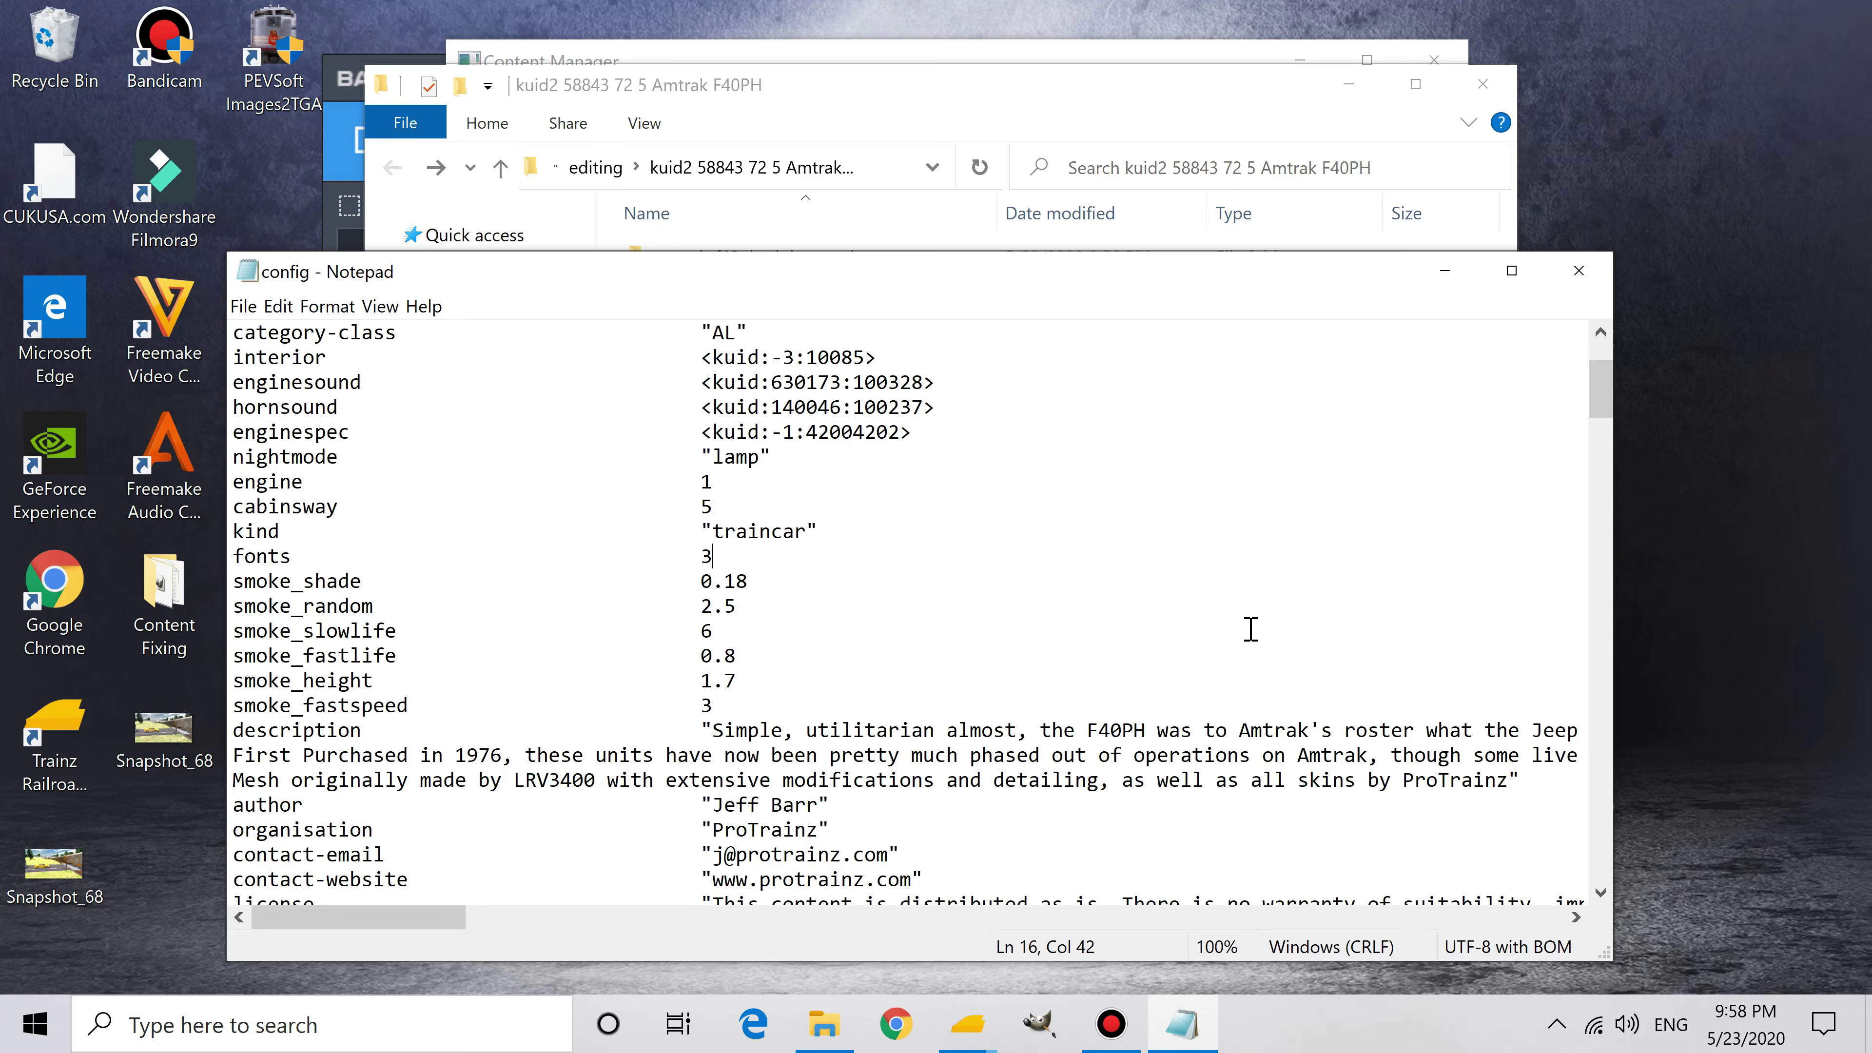
pyautogui.press('Return')
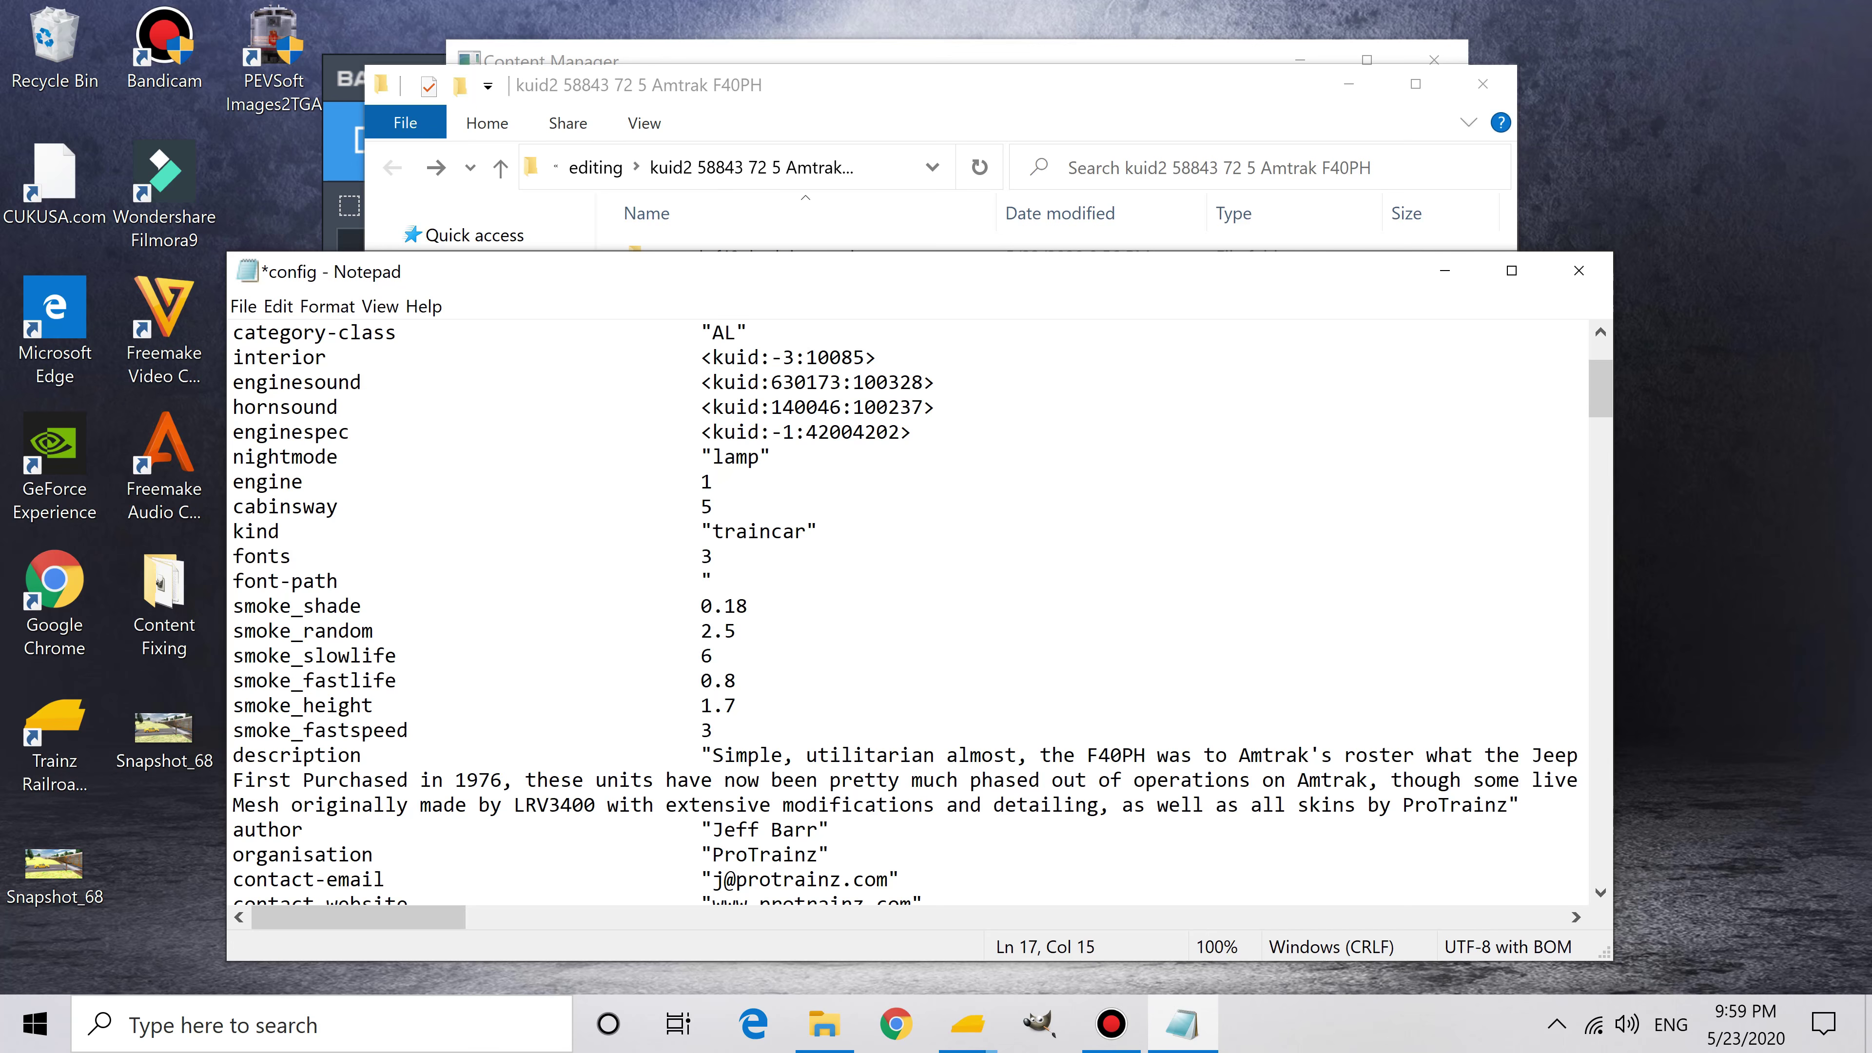
pyautogui.hotkey('ctrl', 'v')
pyautogui.hotkey('ctrl', 's')
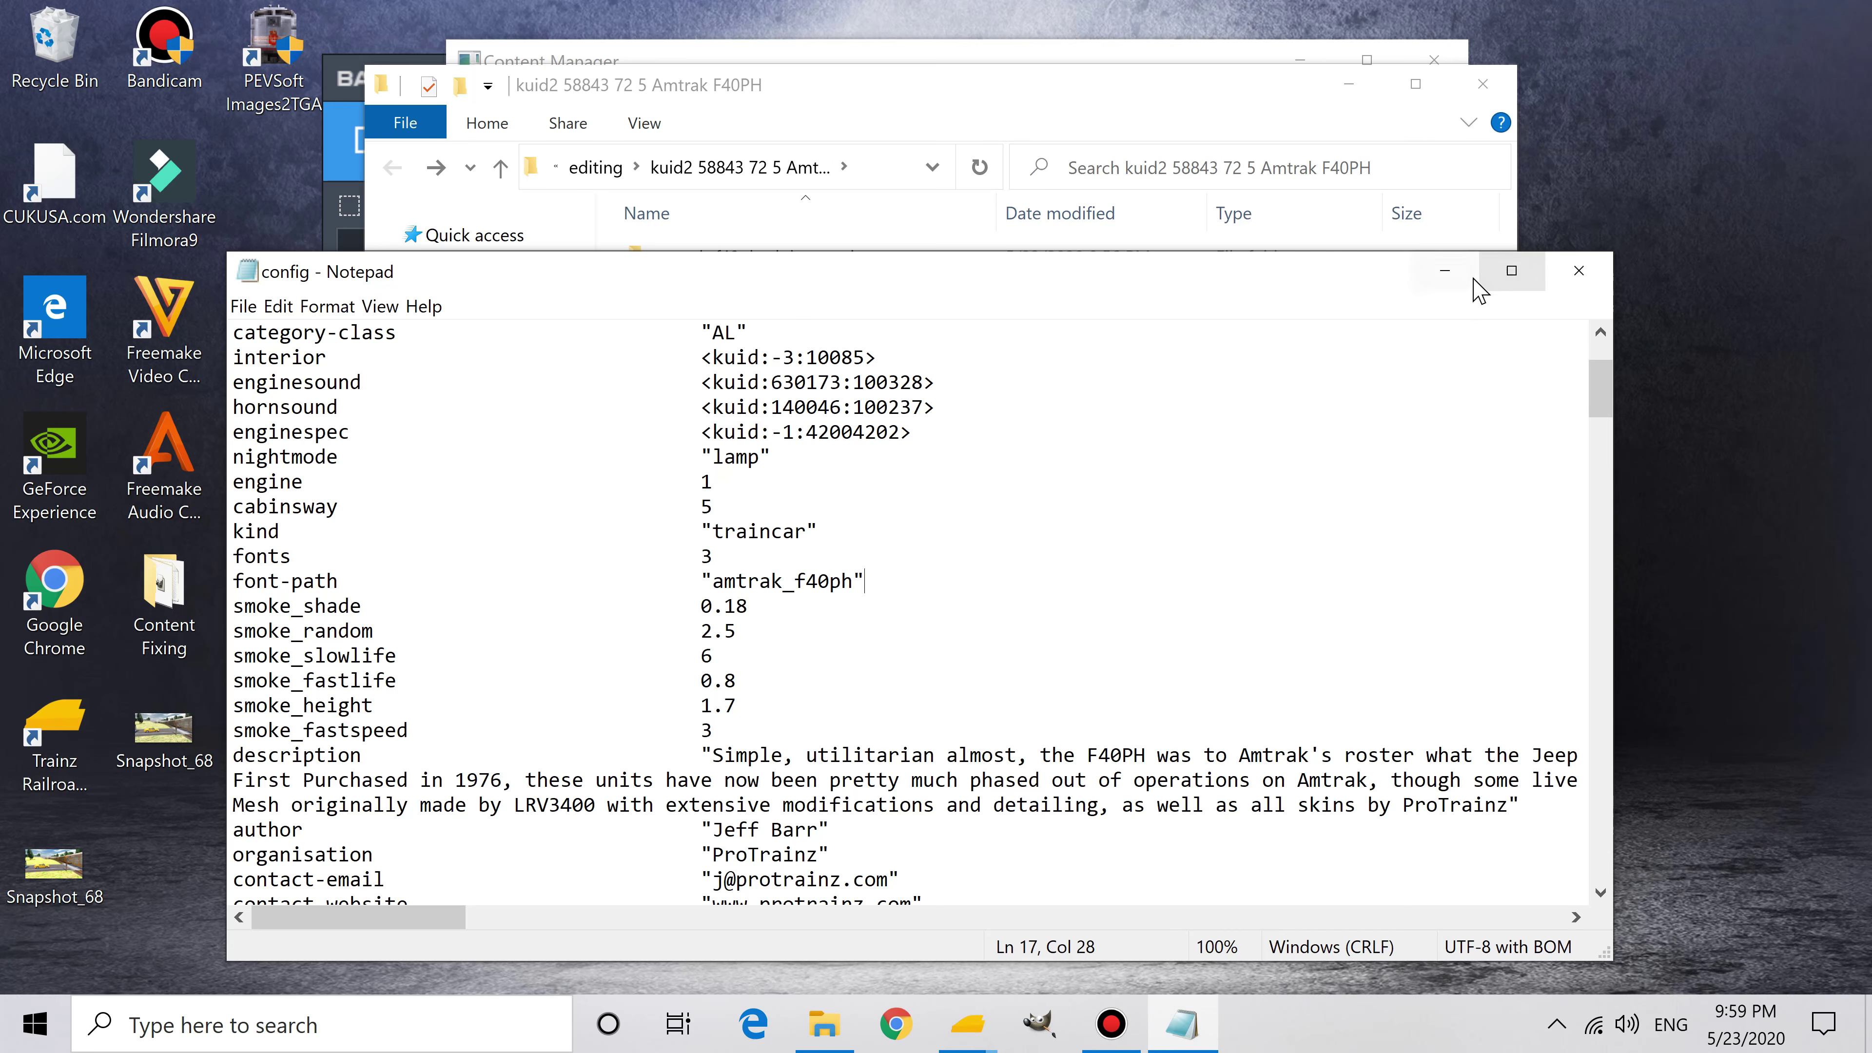
pyautogui.click(1578, 271)
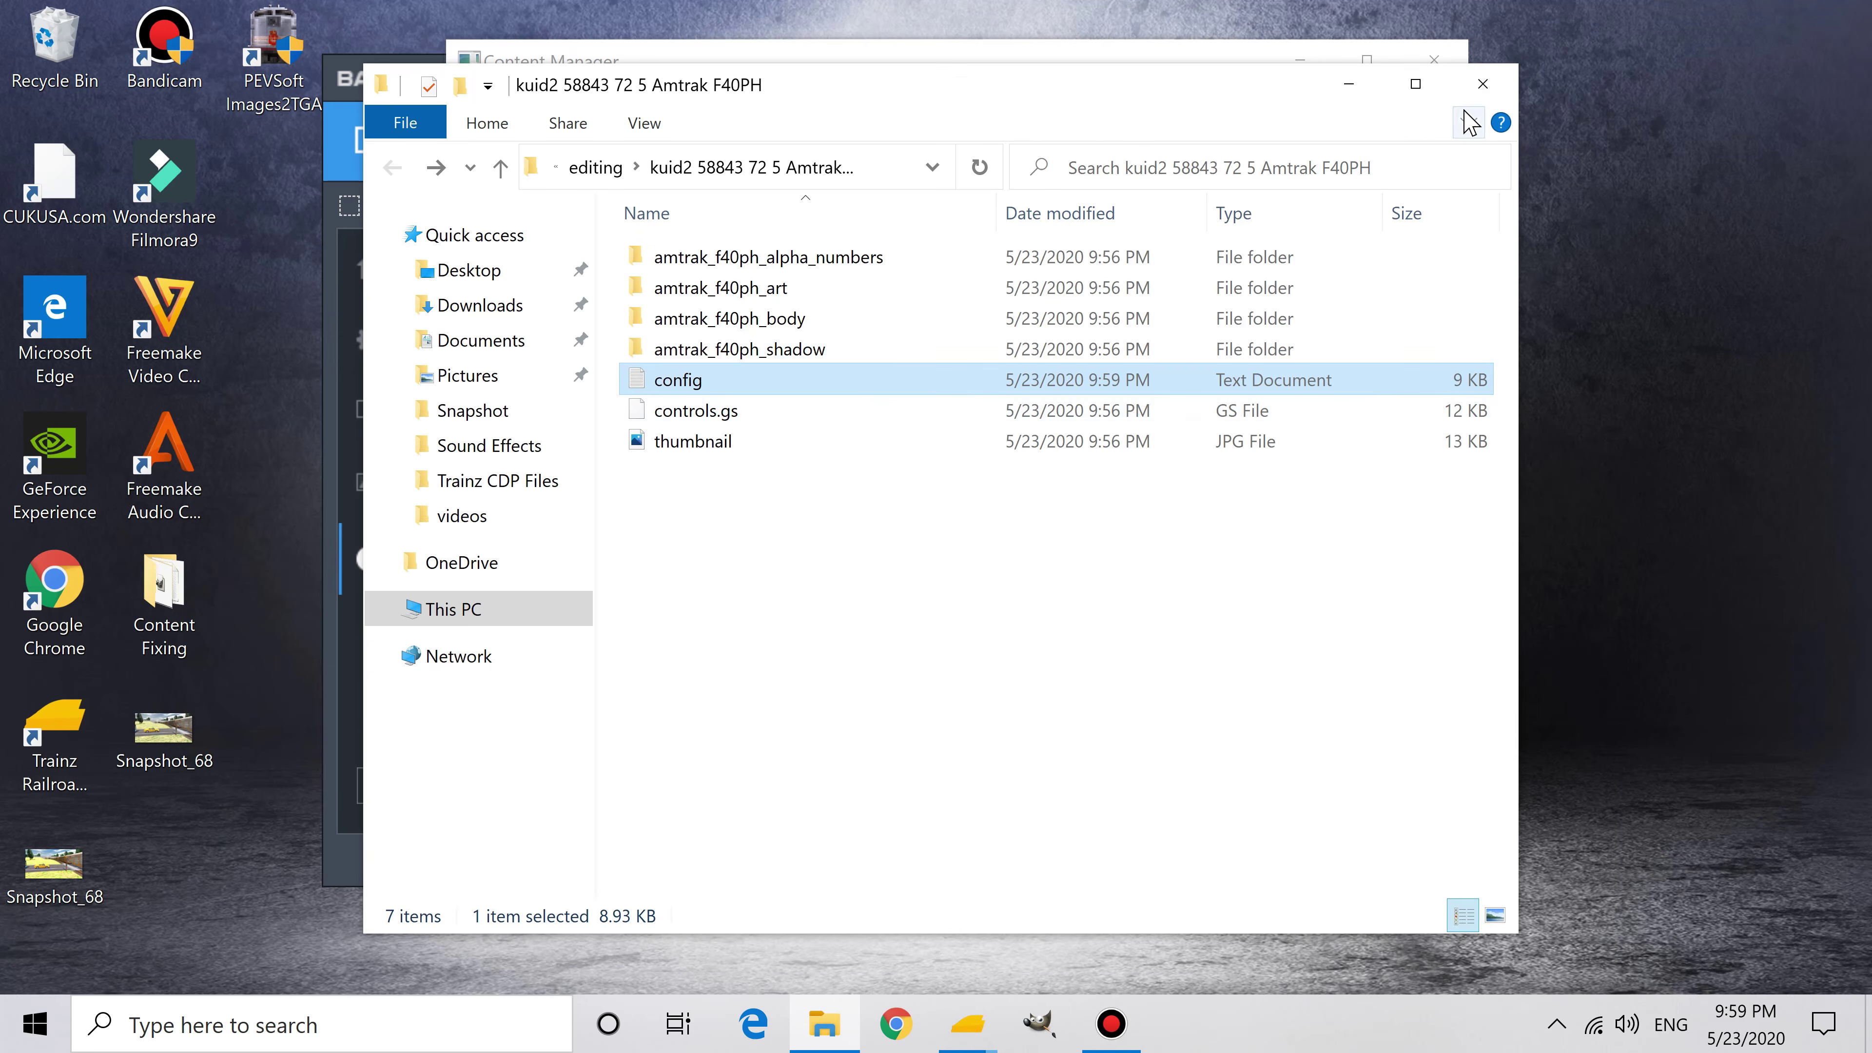
# Step: Close the asset folder and submit the edits to the Amtrak F40PH asset in Content Manager
pyautogui.click(1483, 84)
pyautogui.rightClick(1258, 363)
pyautogui.click(1373, 699)
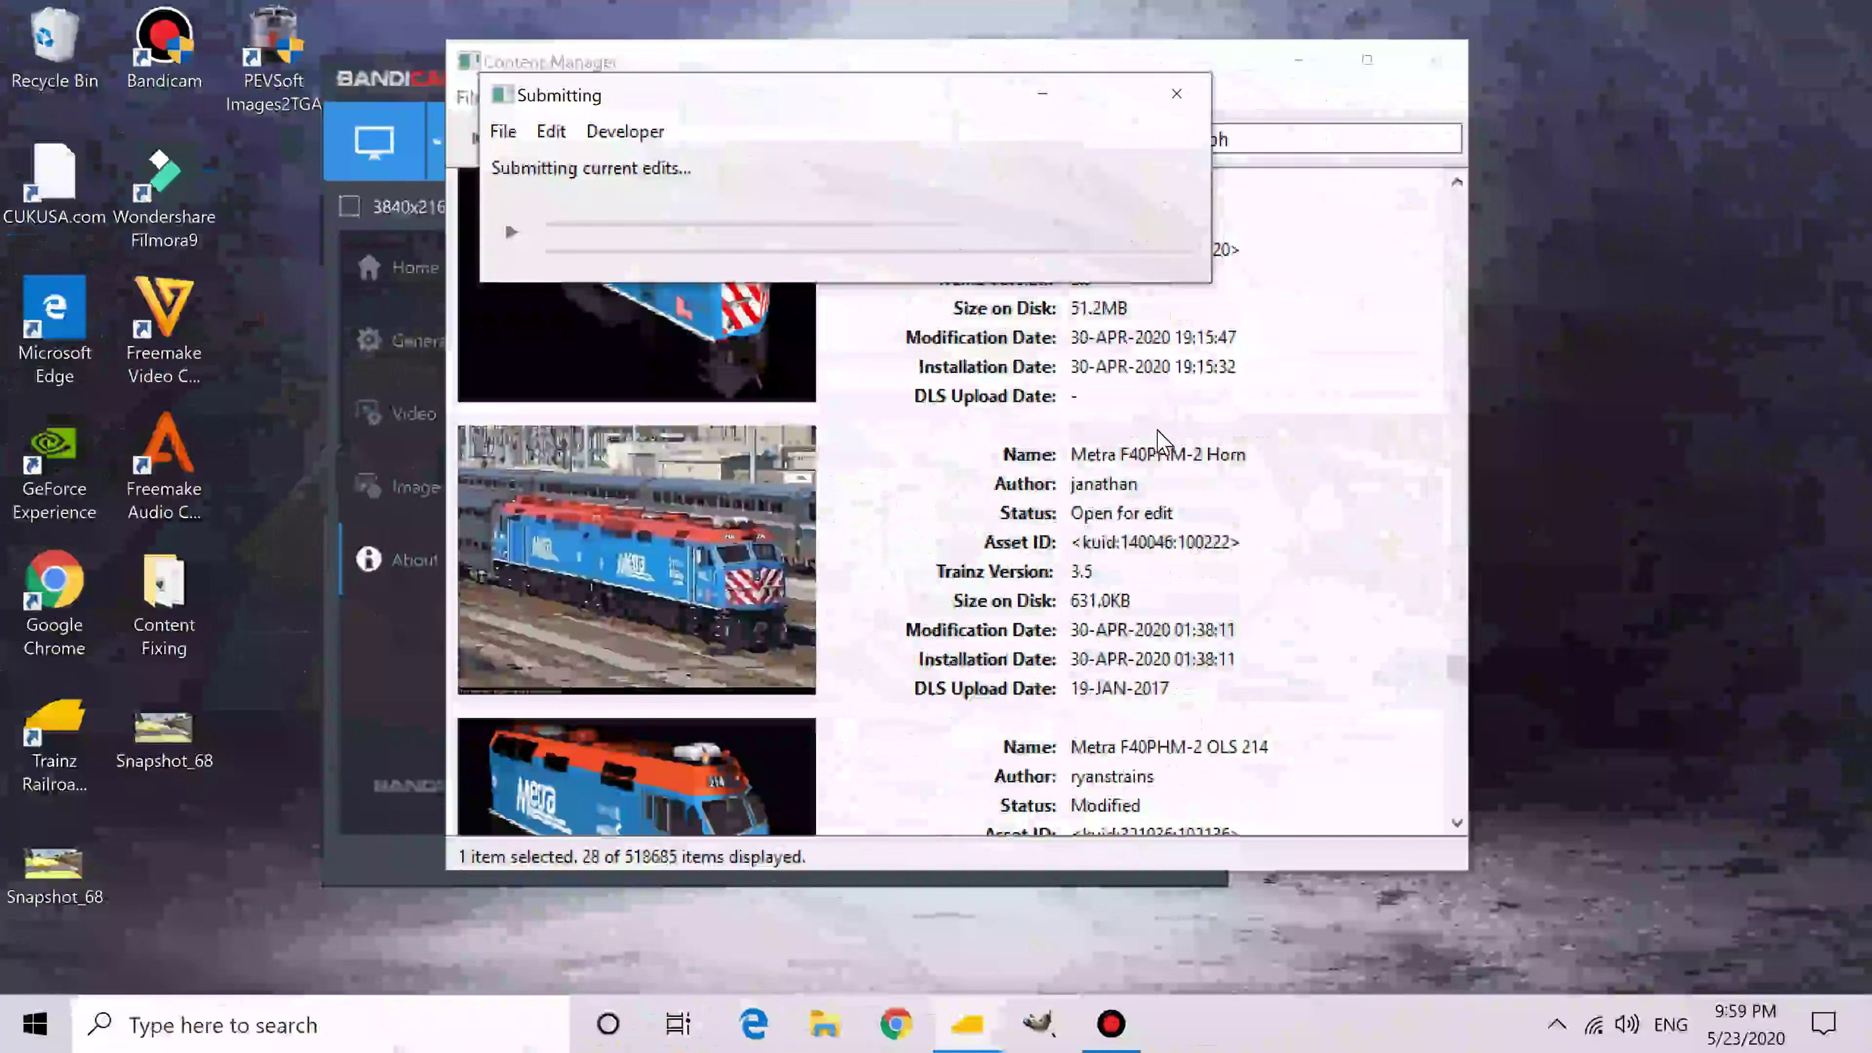
pyautogui.scroll(-10, 1186, 493)
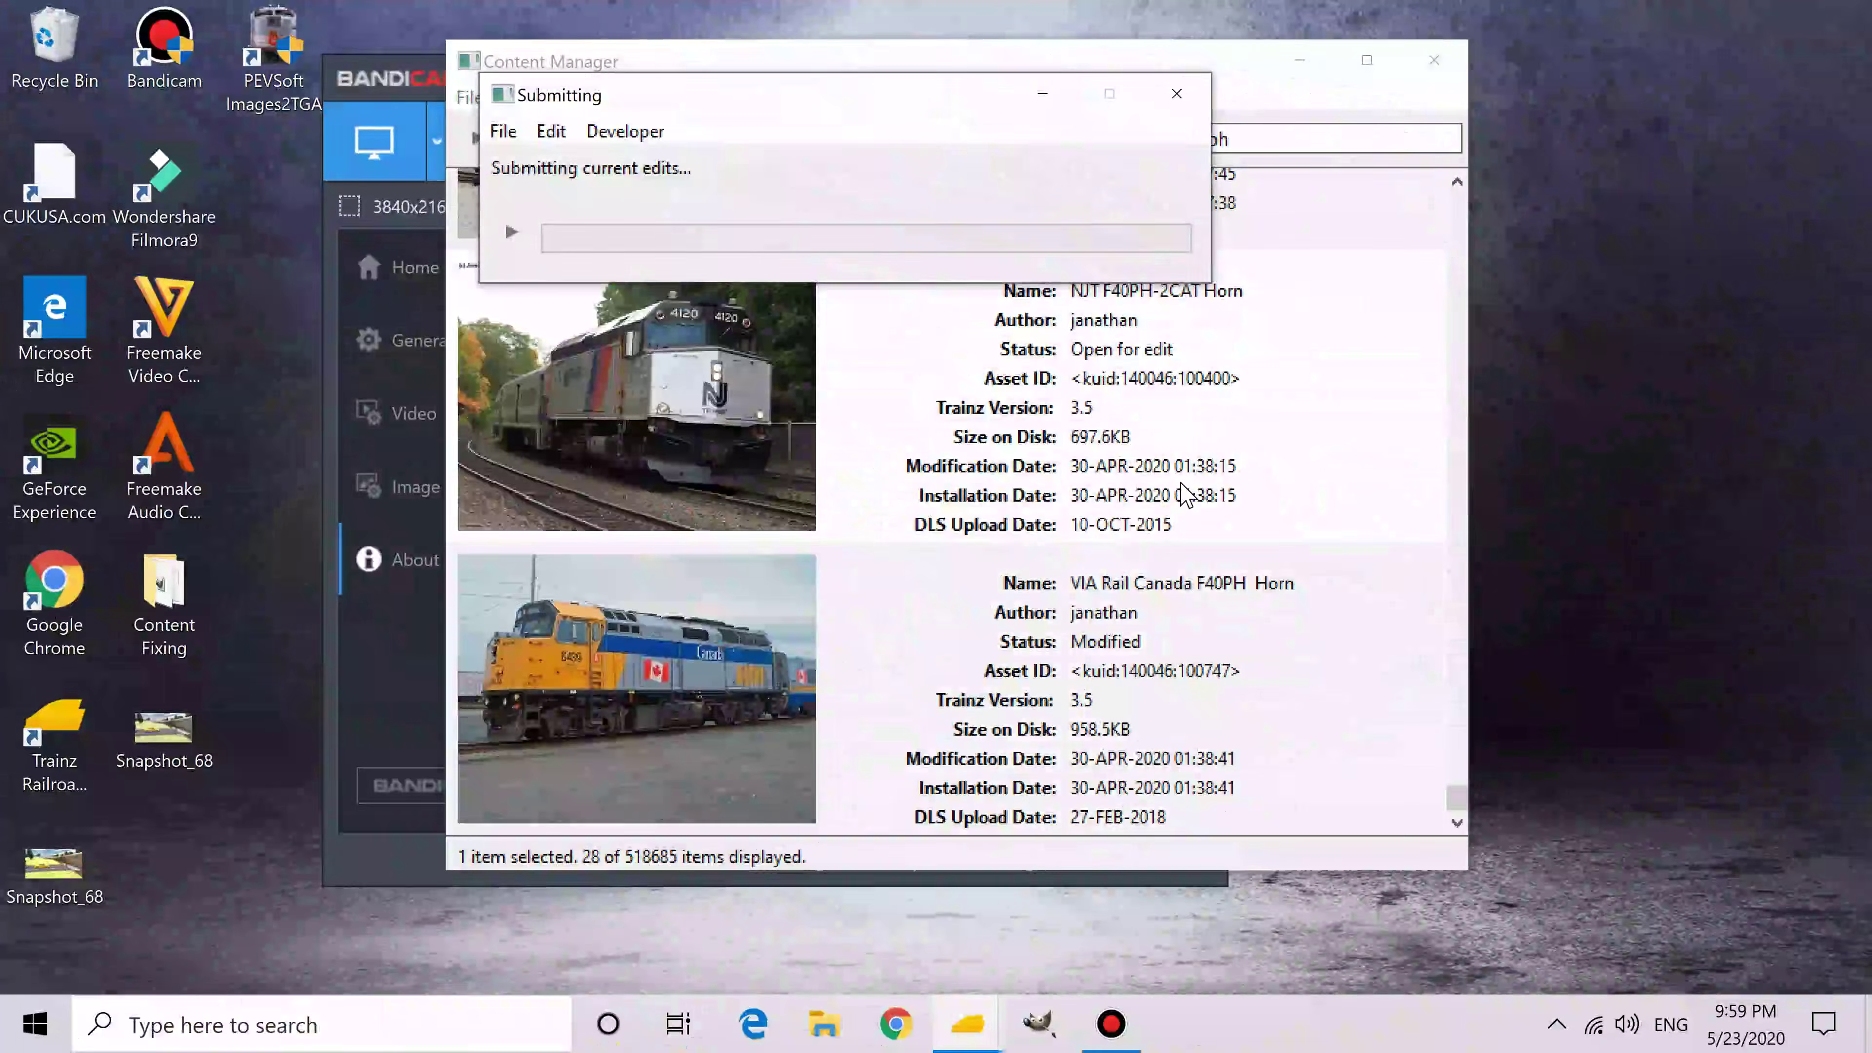
pyautogui.scroll(3, 1253, 509)
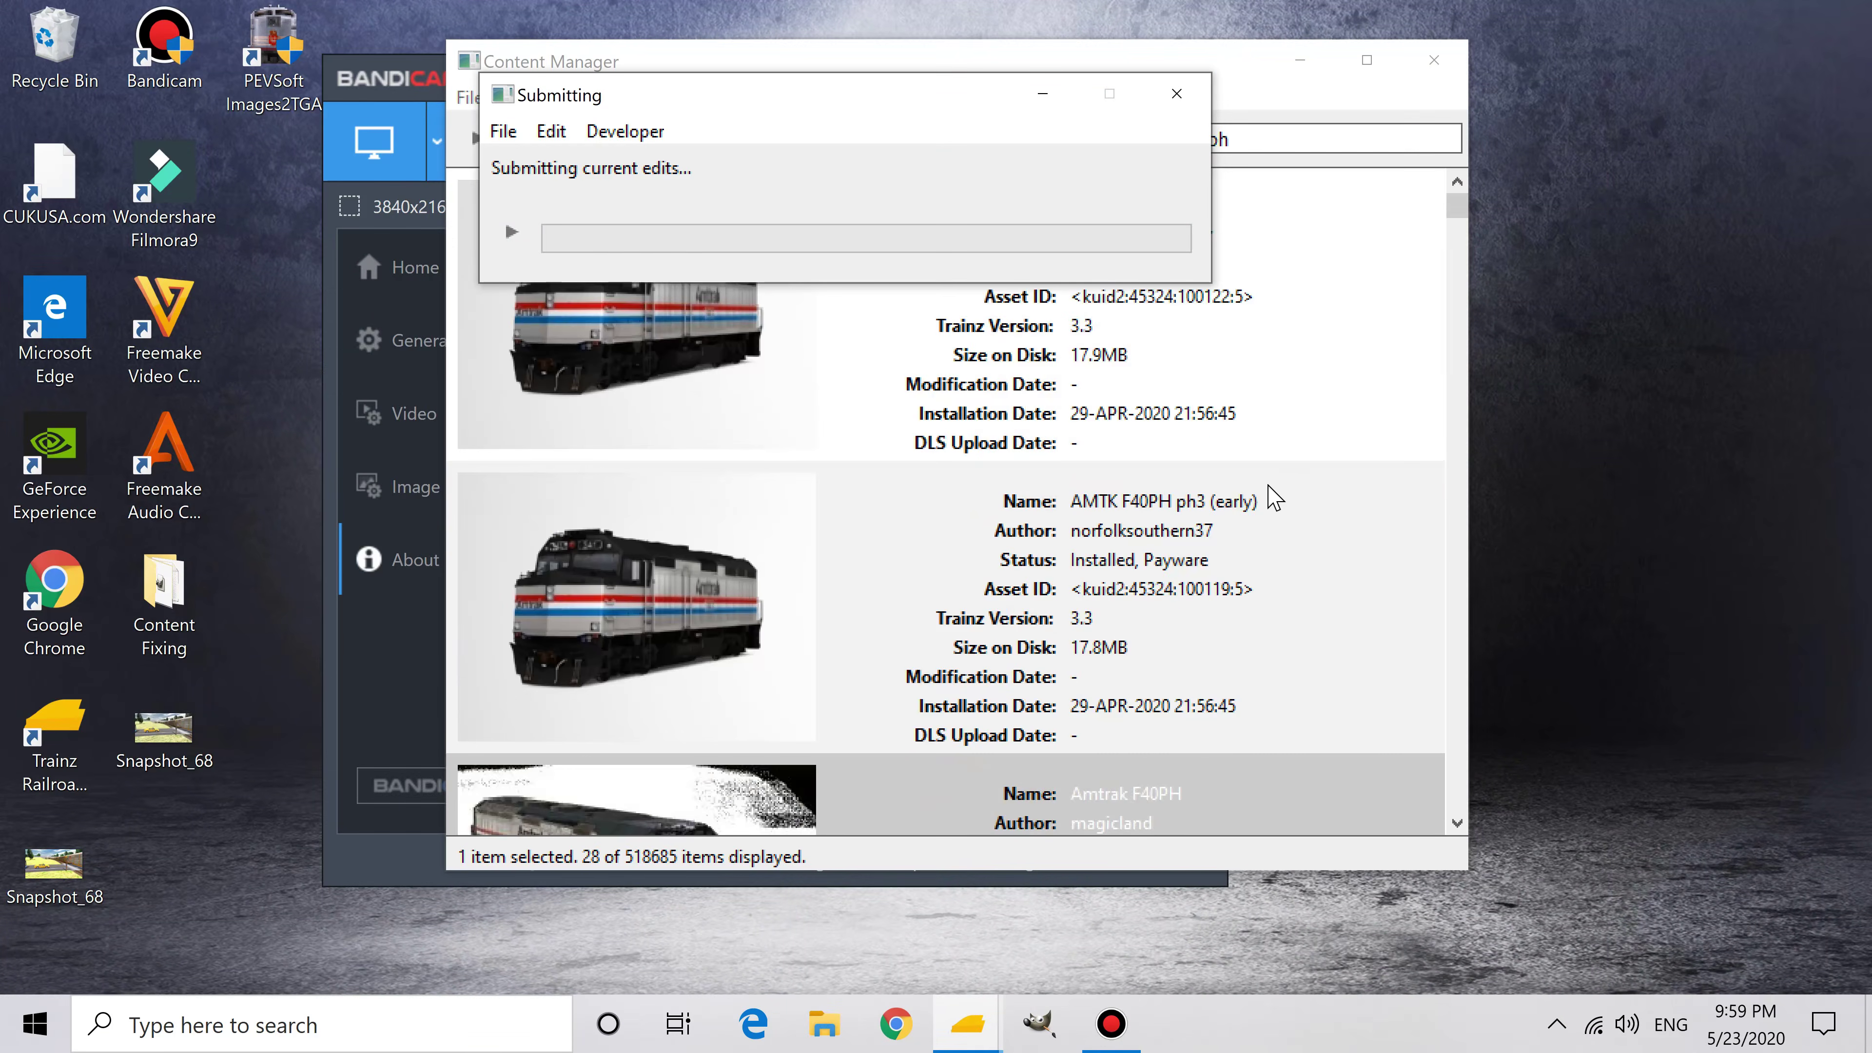
pyautogui.scroll(3, 1283, 494)
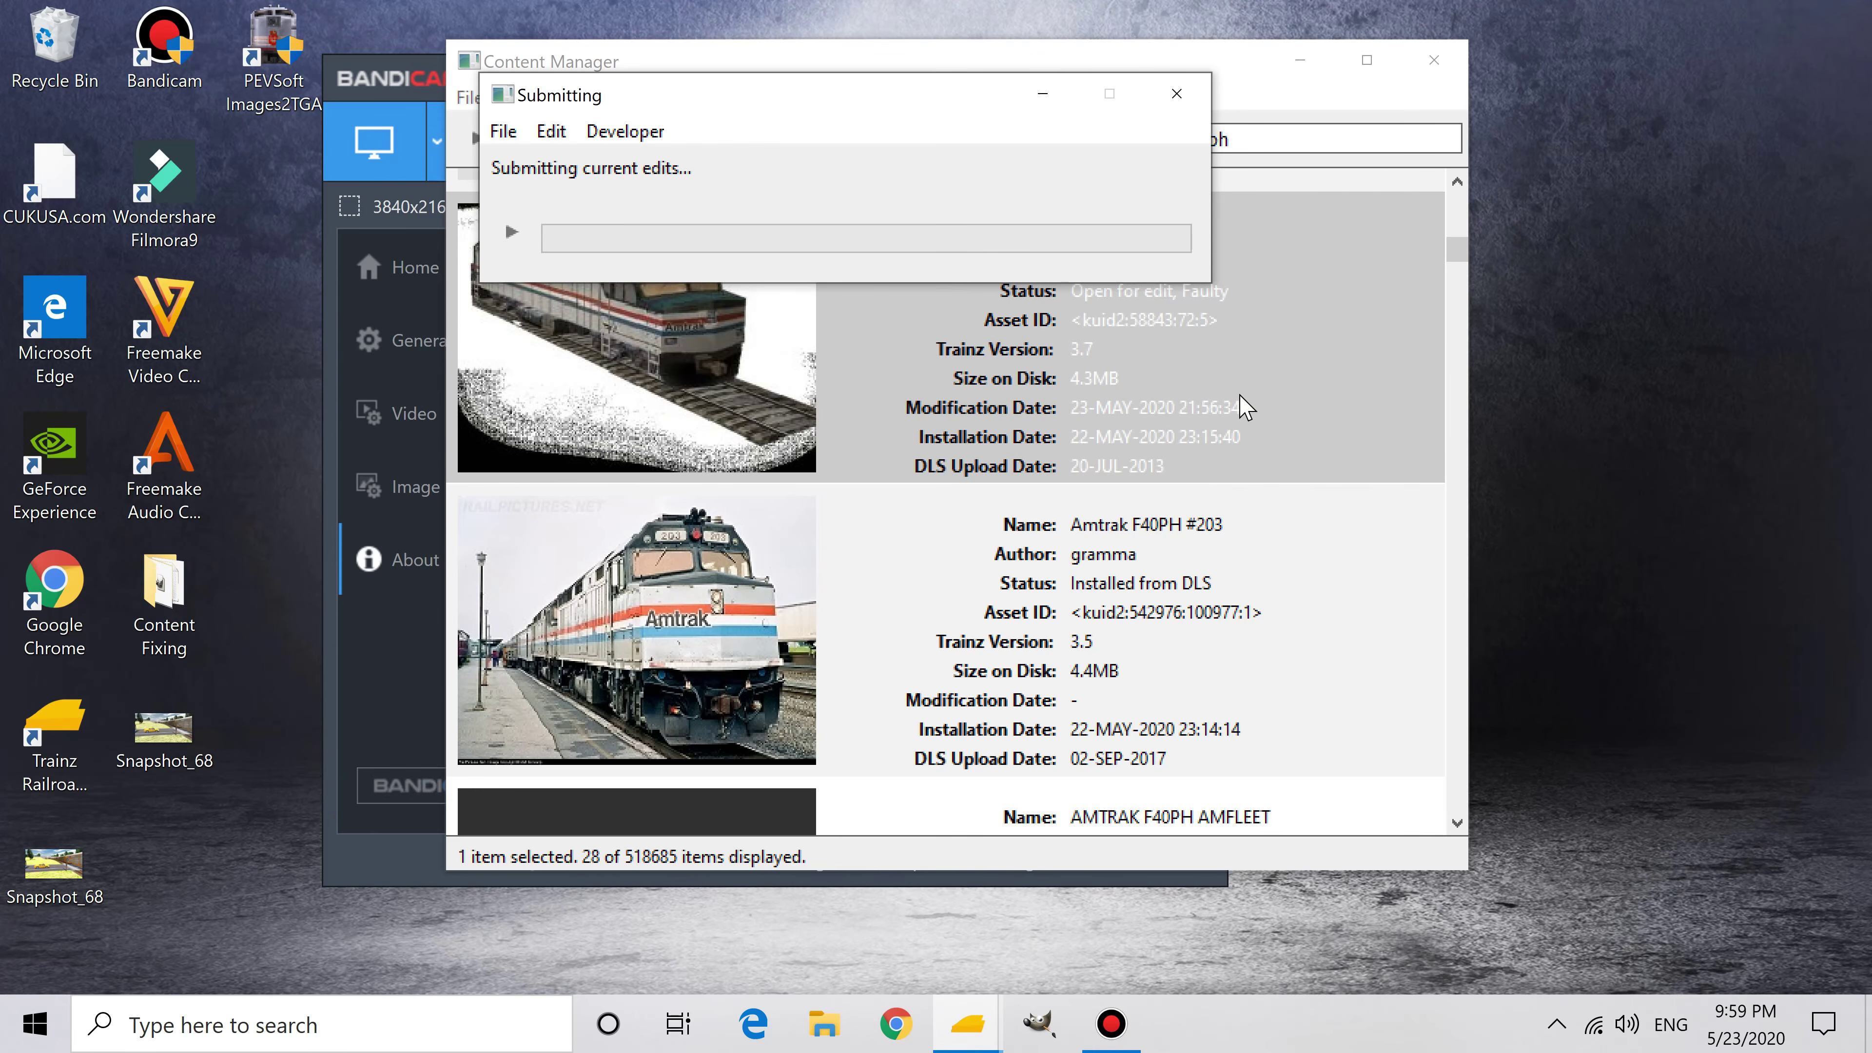
pyautogui.scroll(3, 1238, 413)
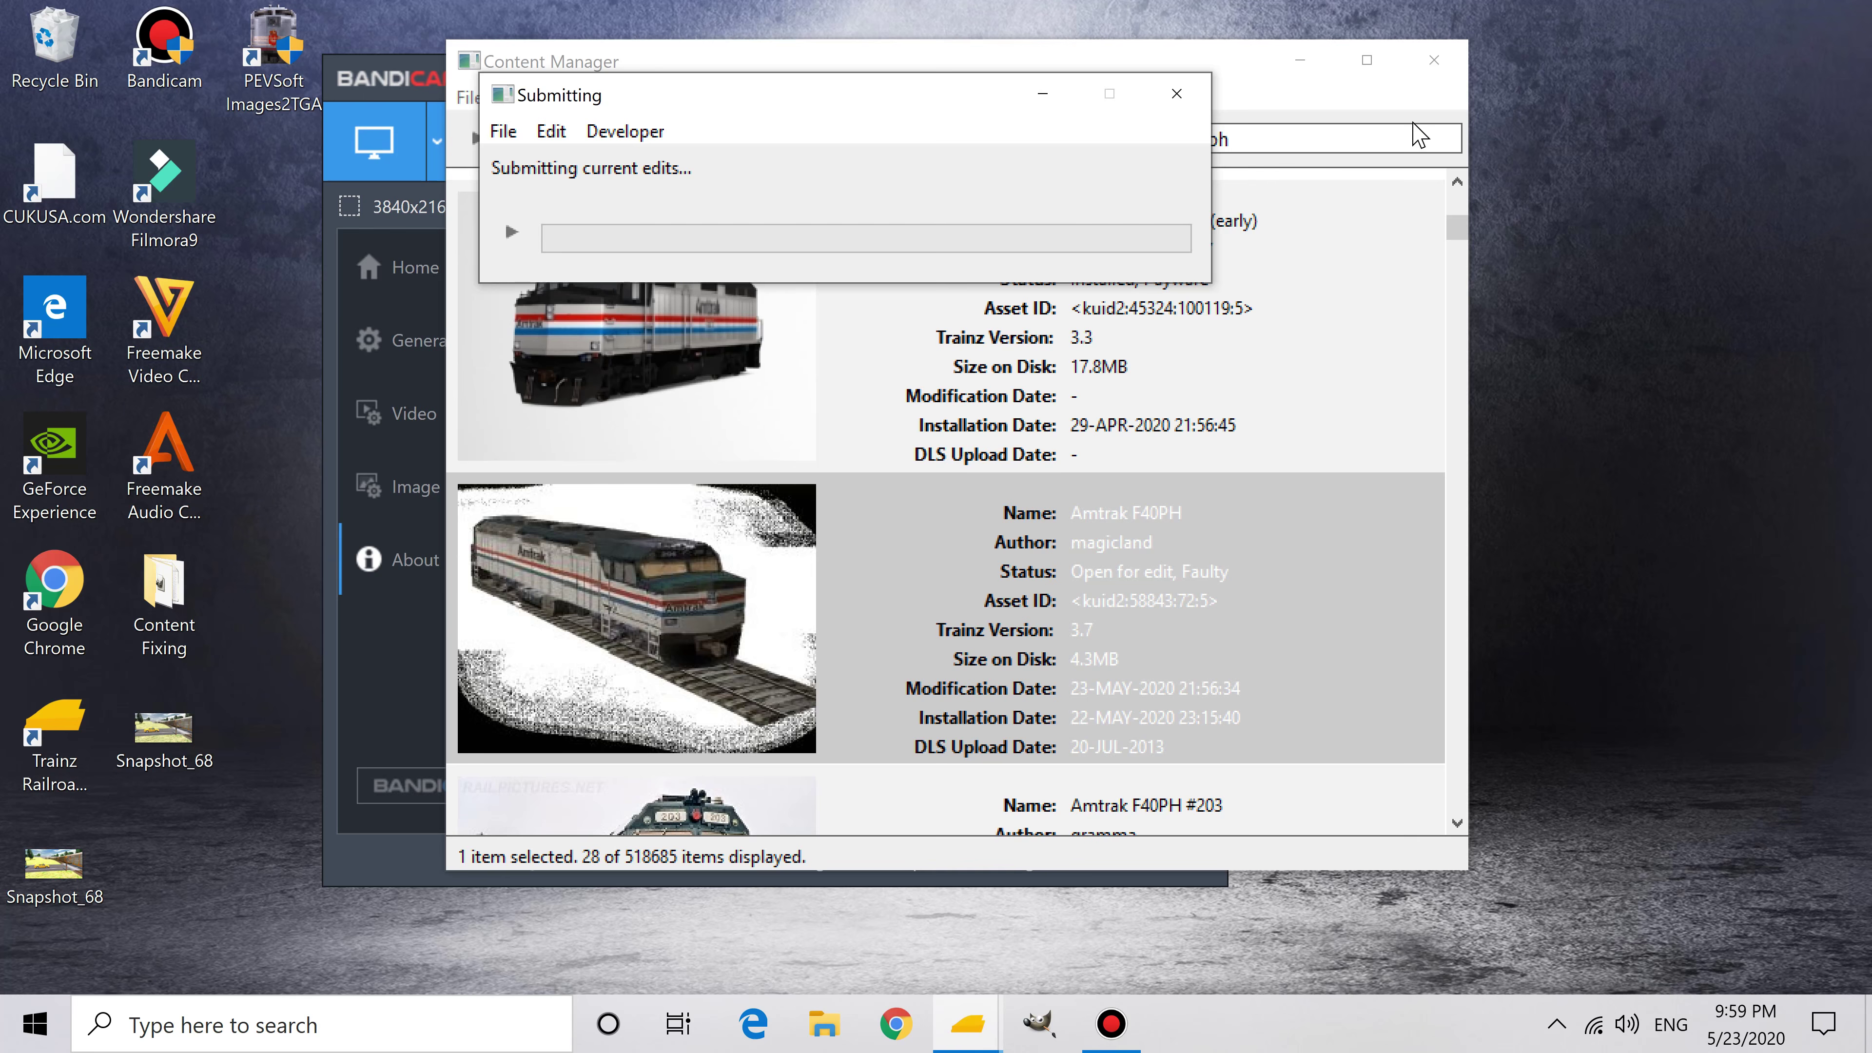
pyautogui.click(1434, 60)
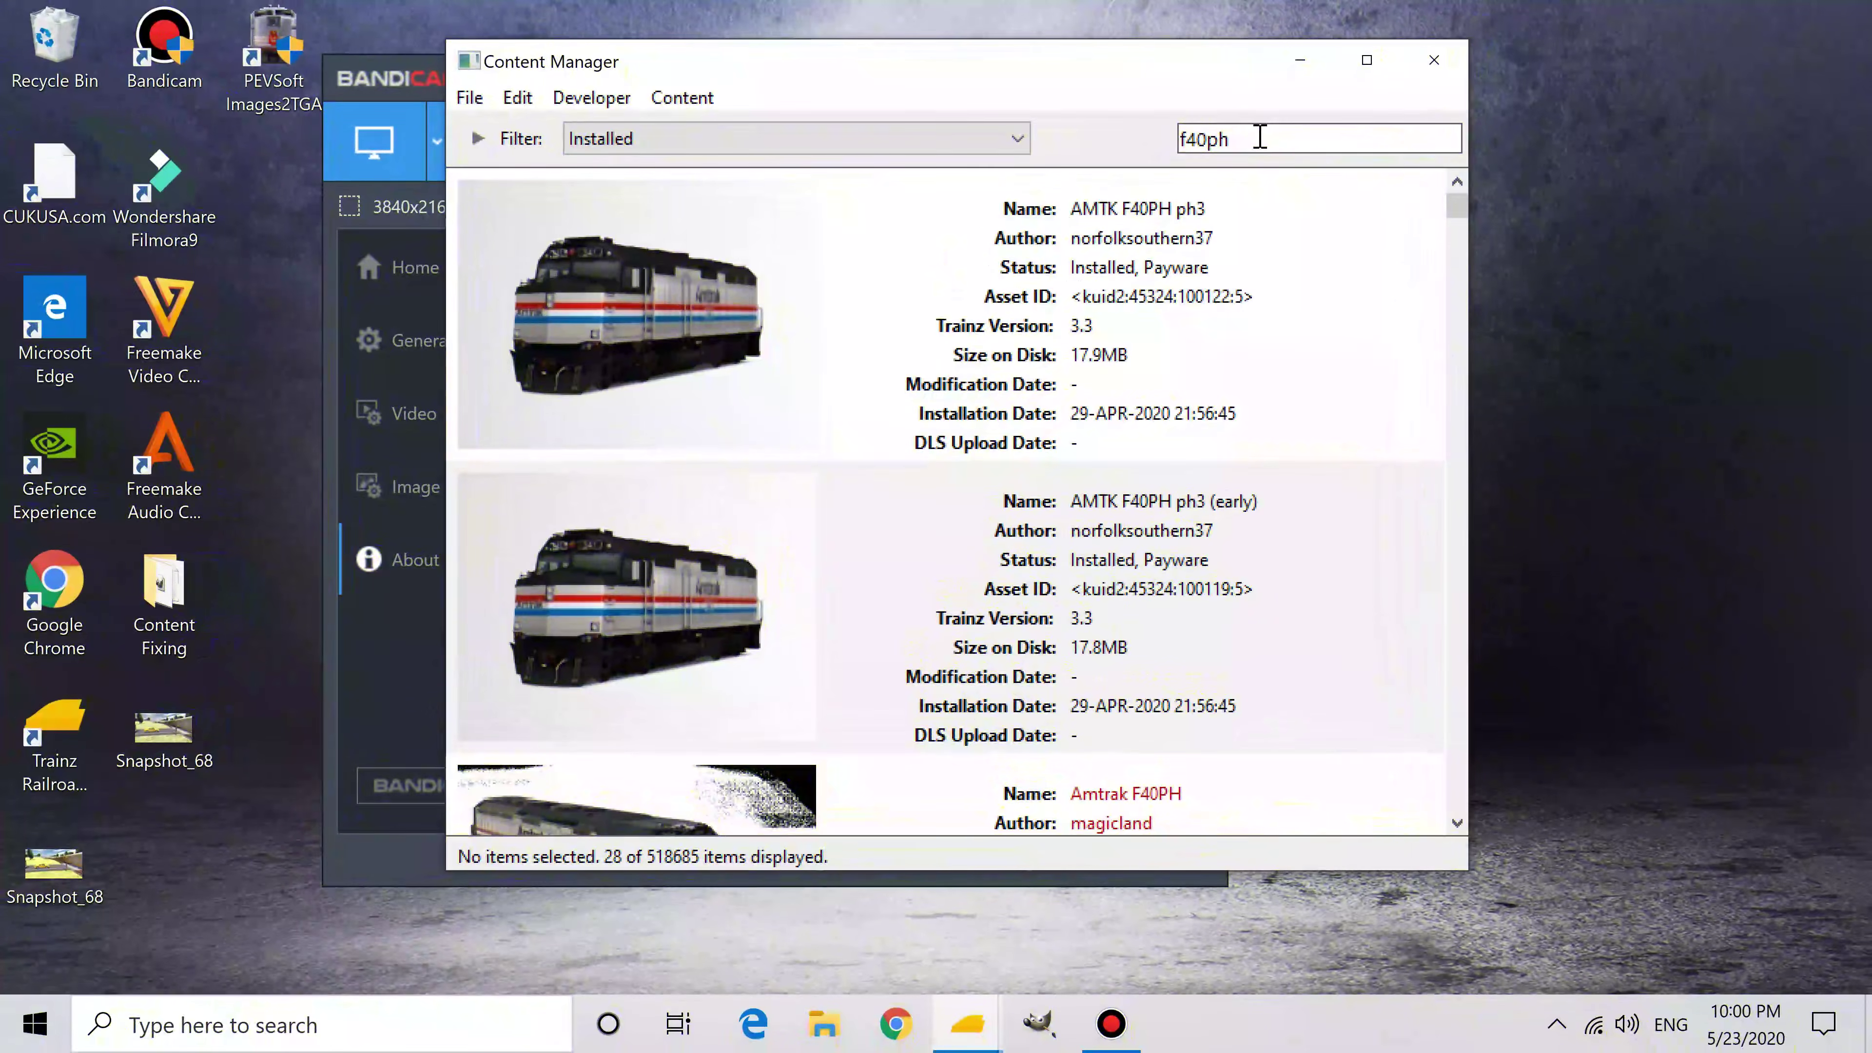
# Step: View the errors and warnings of the Amtrak F40PH asset, and close the results window
pyautogui.scroll(-1, 1270, 276)
pyautogui.rightClick(1080, 595)
pyautogui.click(1165, 770)
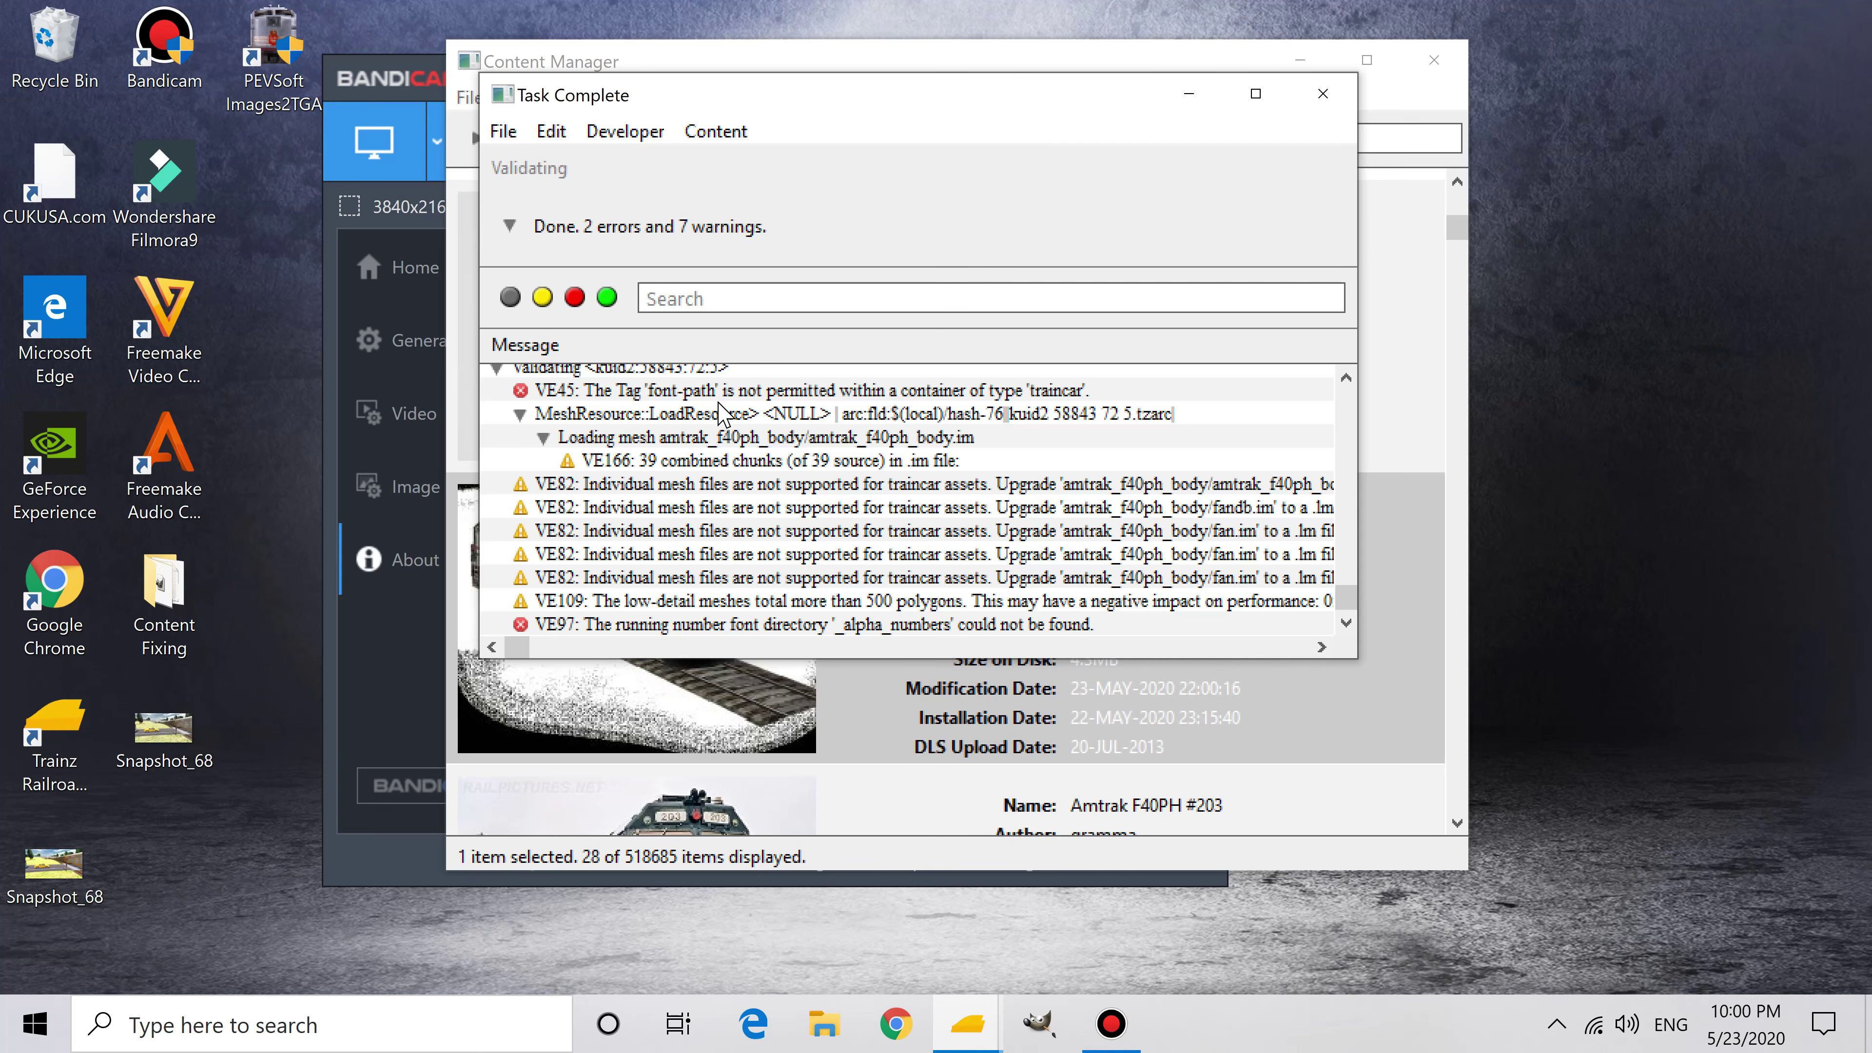
pyautogui.click(1324, 93)
# Step: Show the Amtrak F40PH asset's files in Explorer and open its config file
pyautogui.rightClick(809, 722)
pyautogui.moveTo(995, 324)
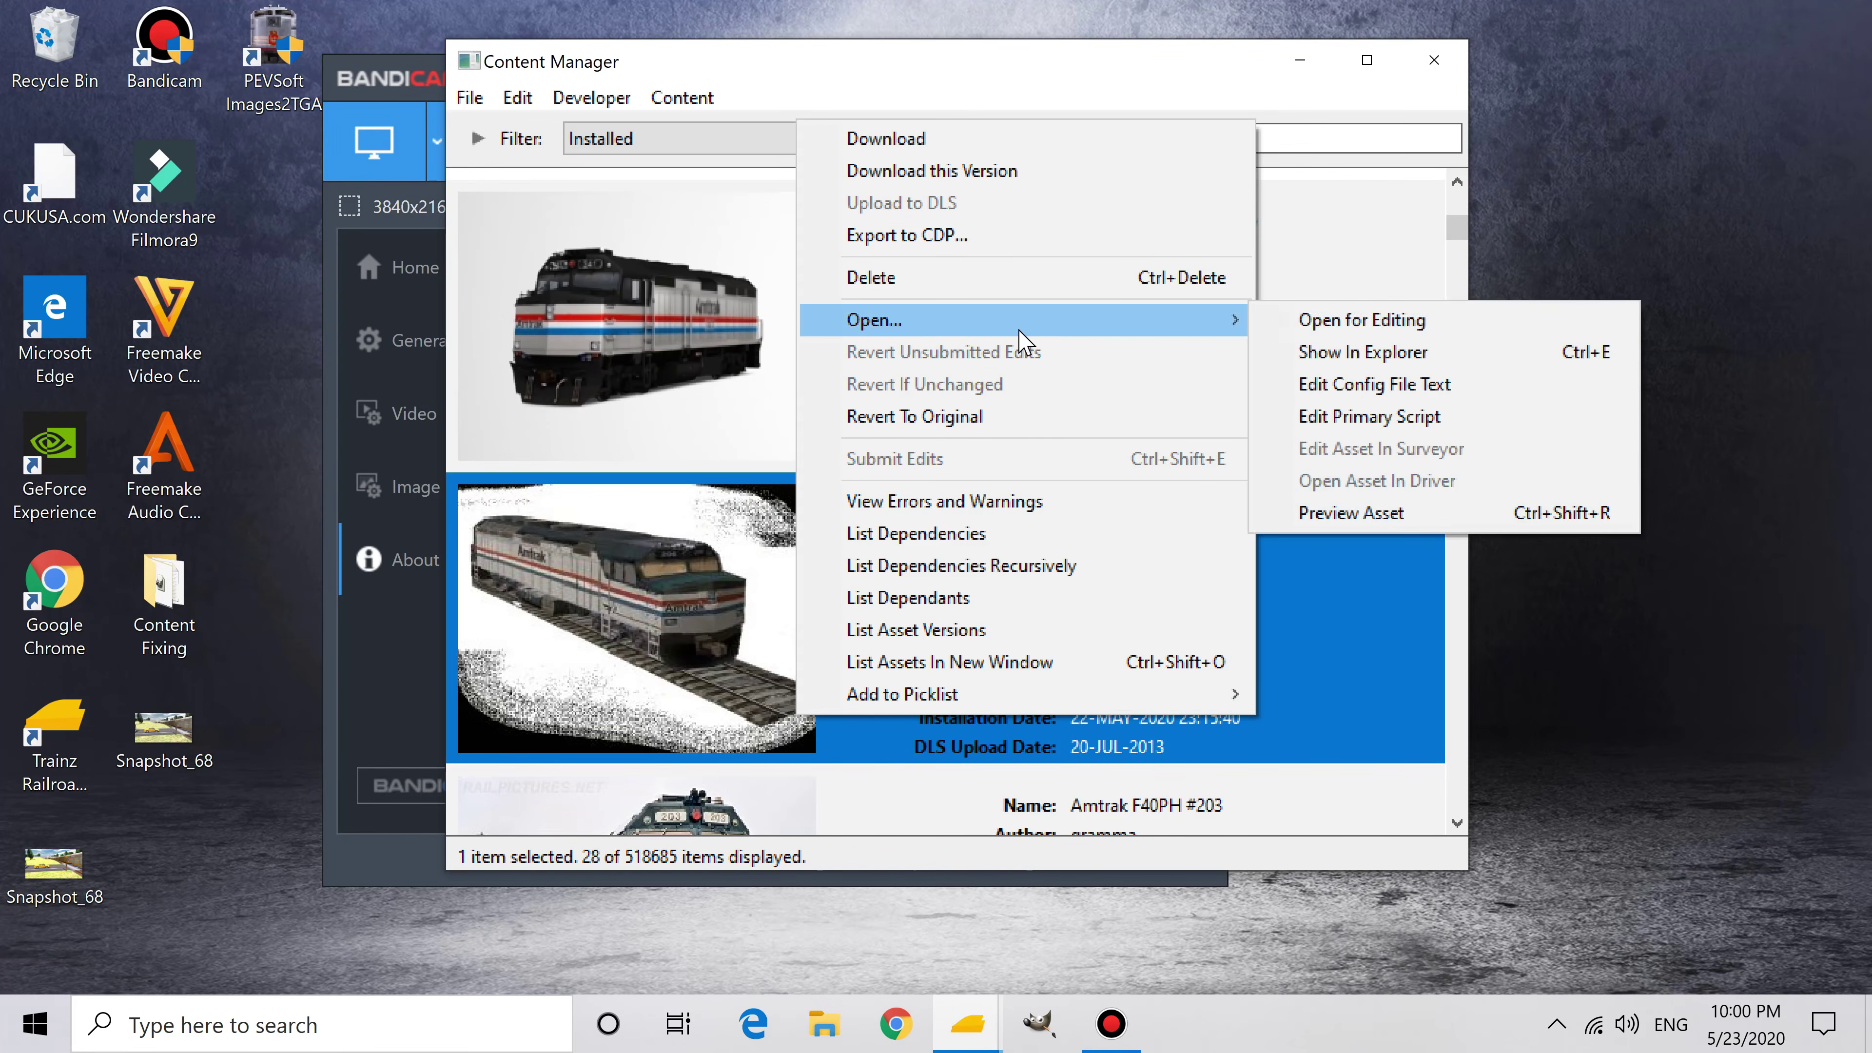
pyautogui.click(1312, 352)
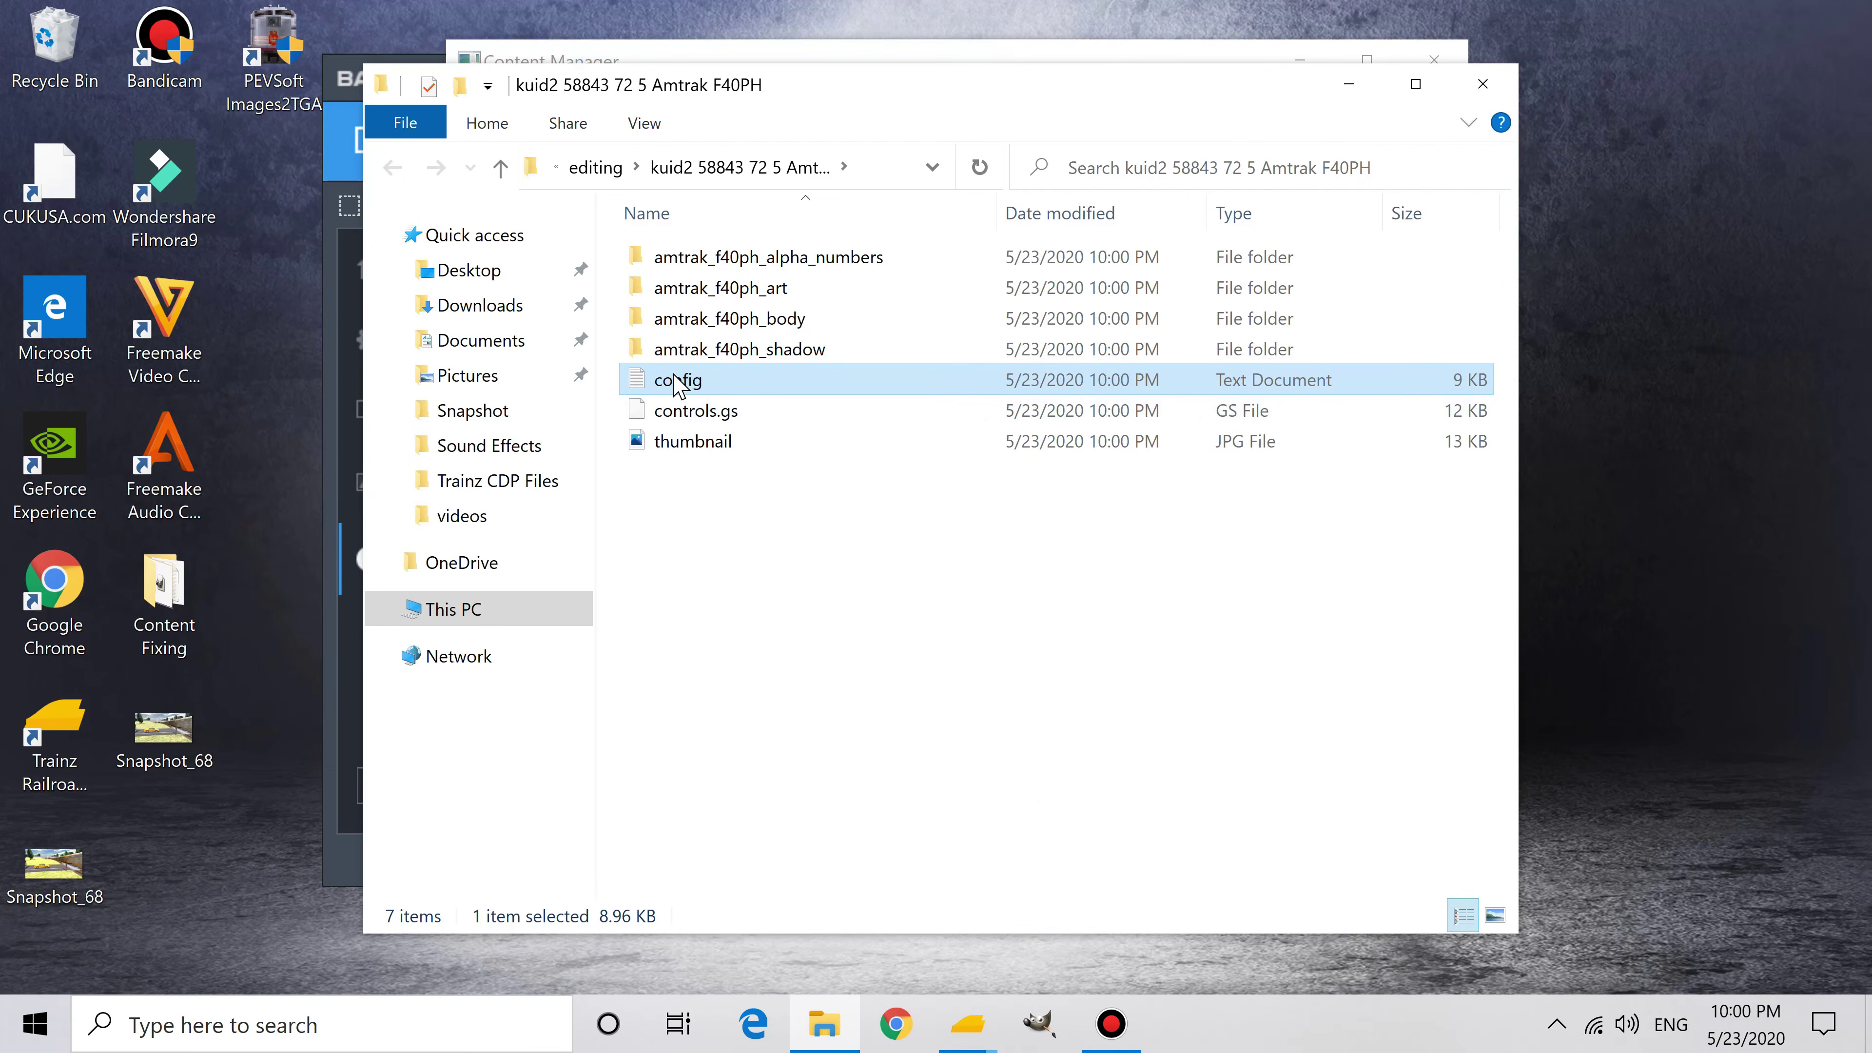
pyautogui.doubleClick(677, 383)
# Step: Rename the font-path tag to fonts-path, realign its value with the other entries, and save and close the config file
pyautogui.scroll(-3, 276, 719)
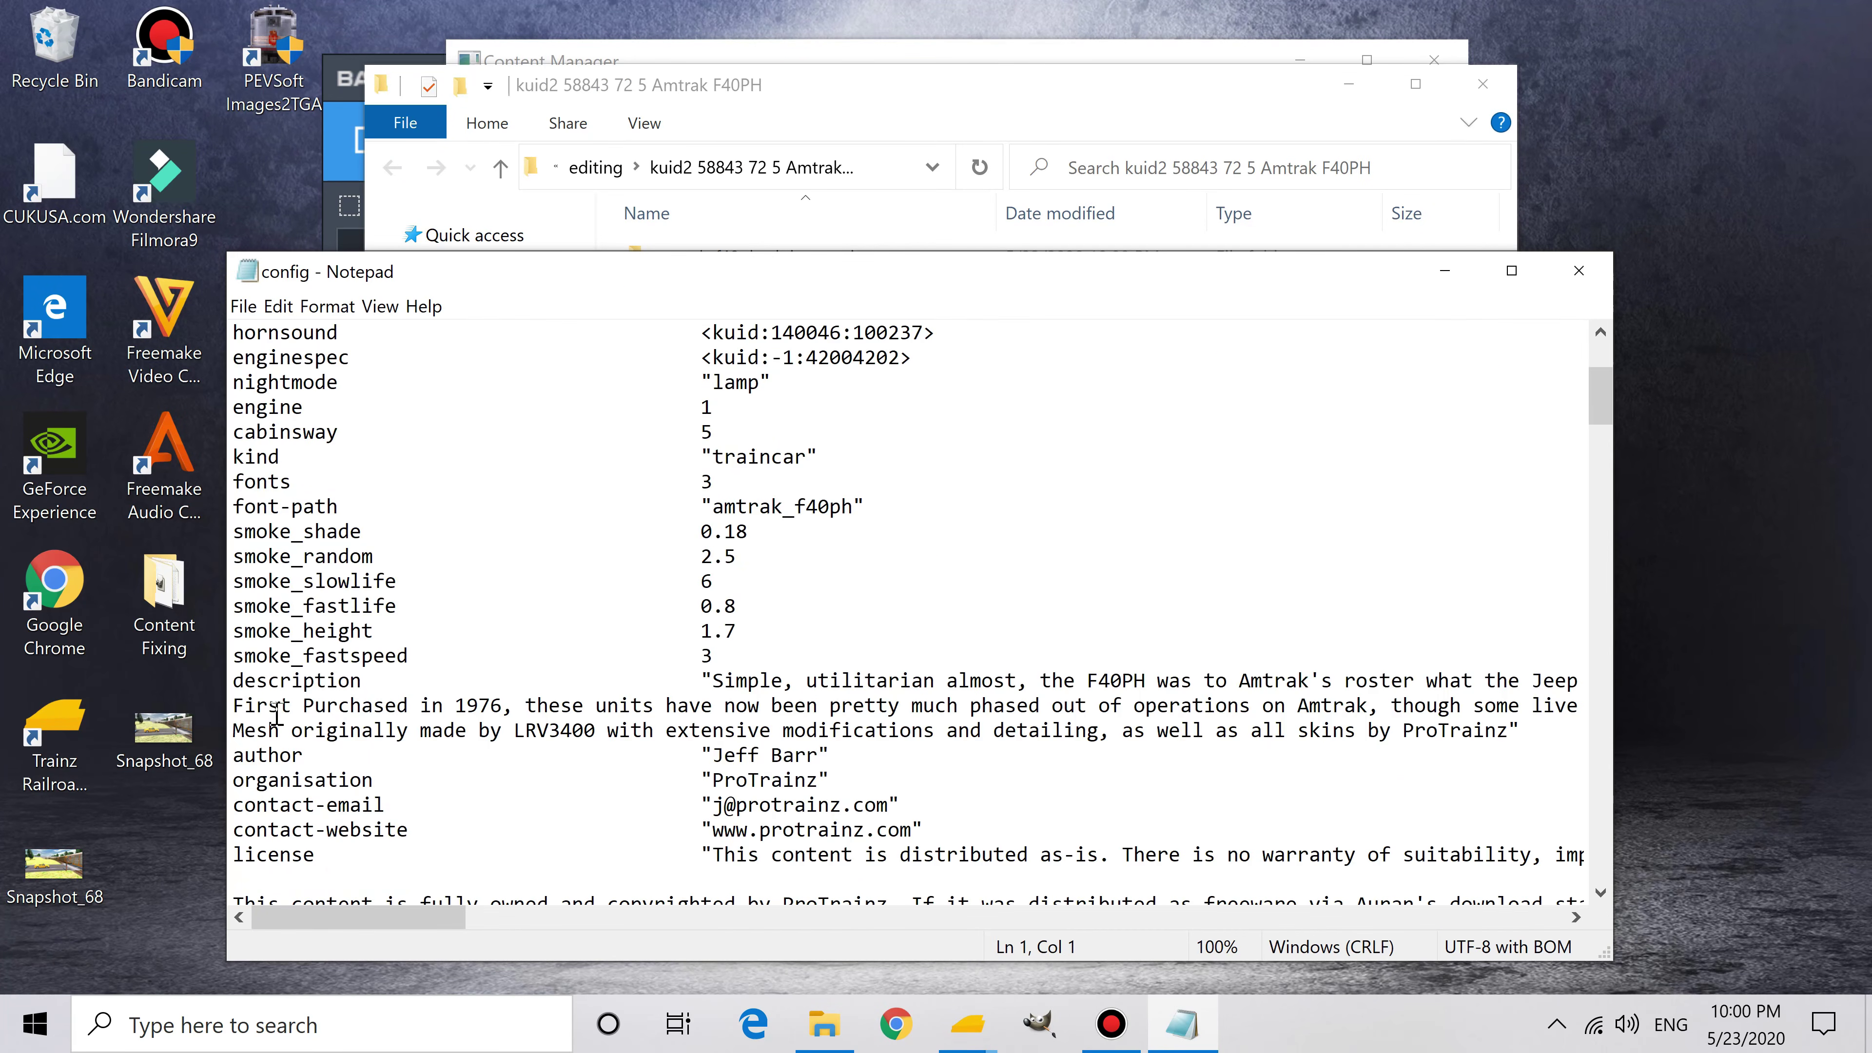
pyautogui.click(278, 512)
pyautogui.write('s')
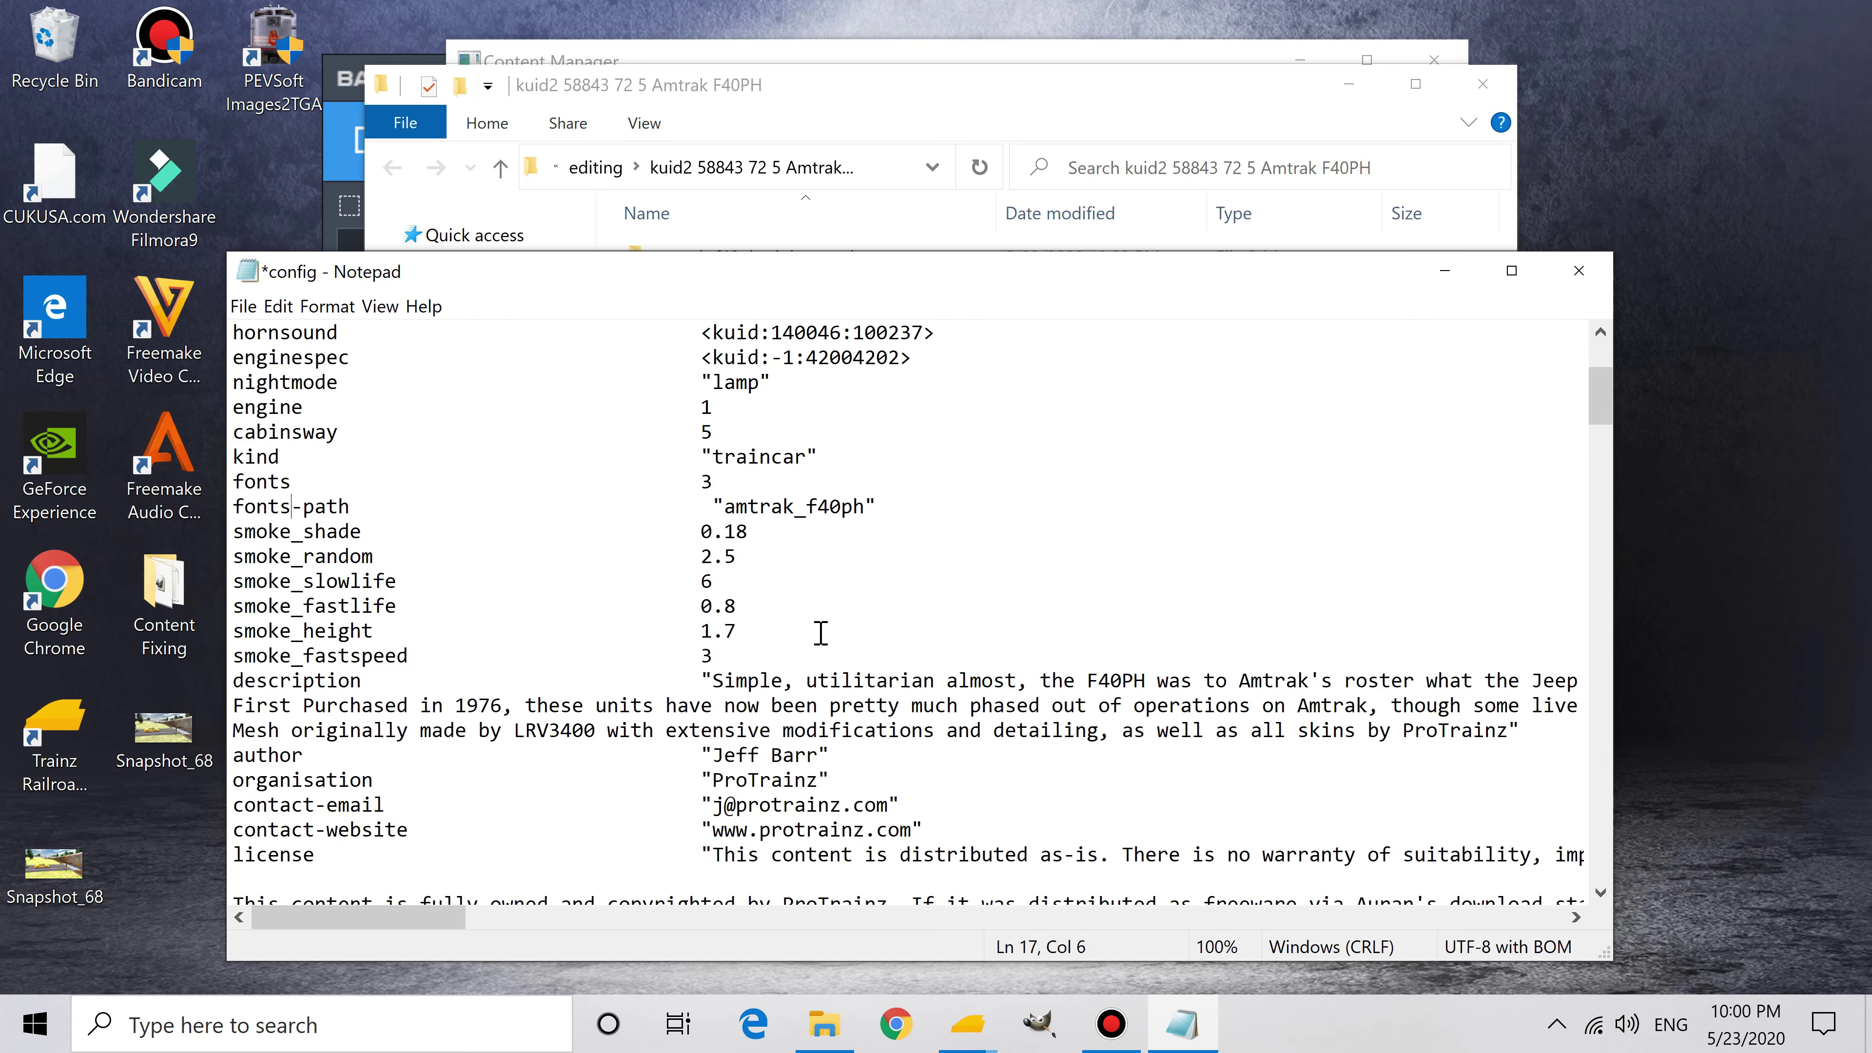
pyautogui.hotkey('ctrl', 's')
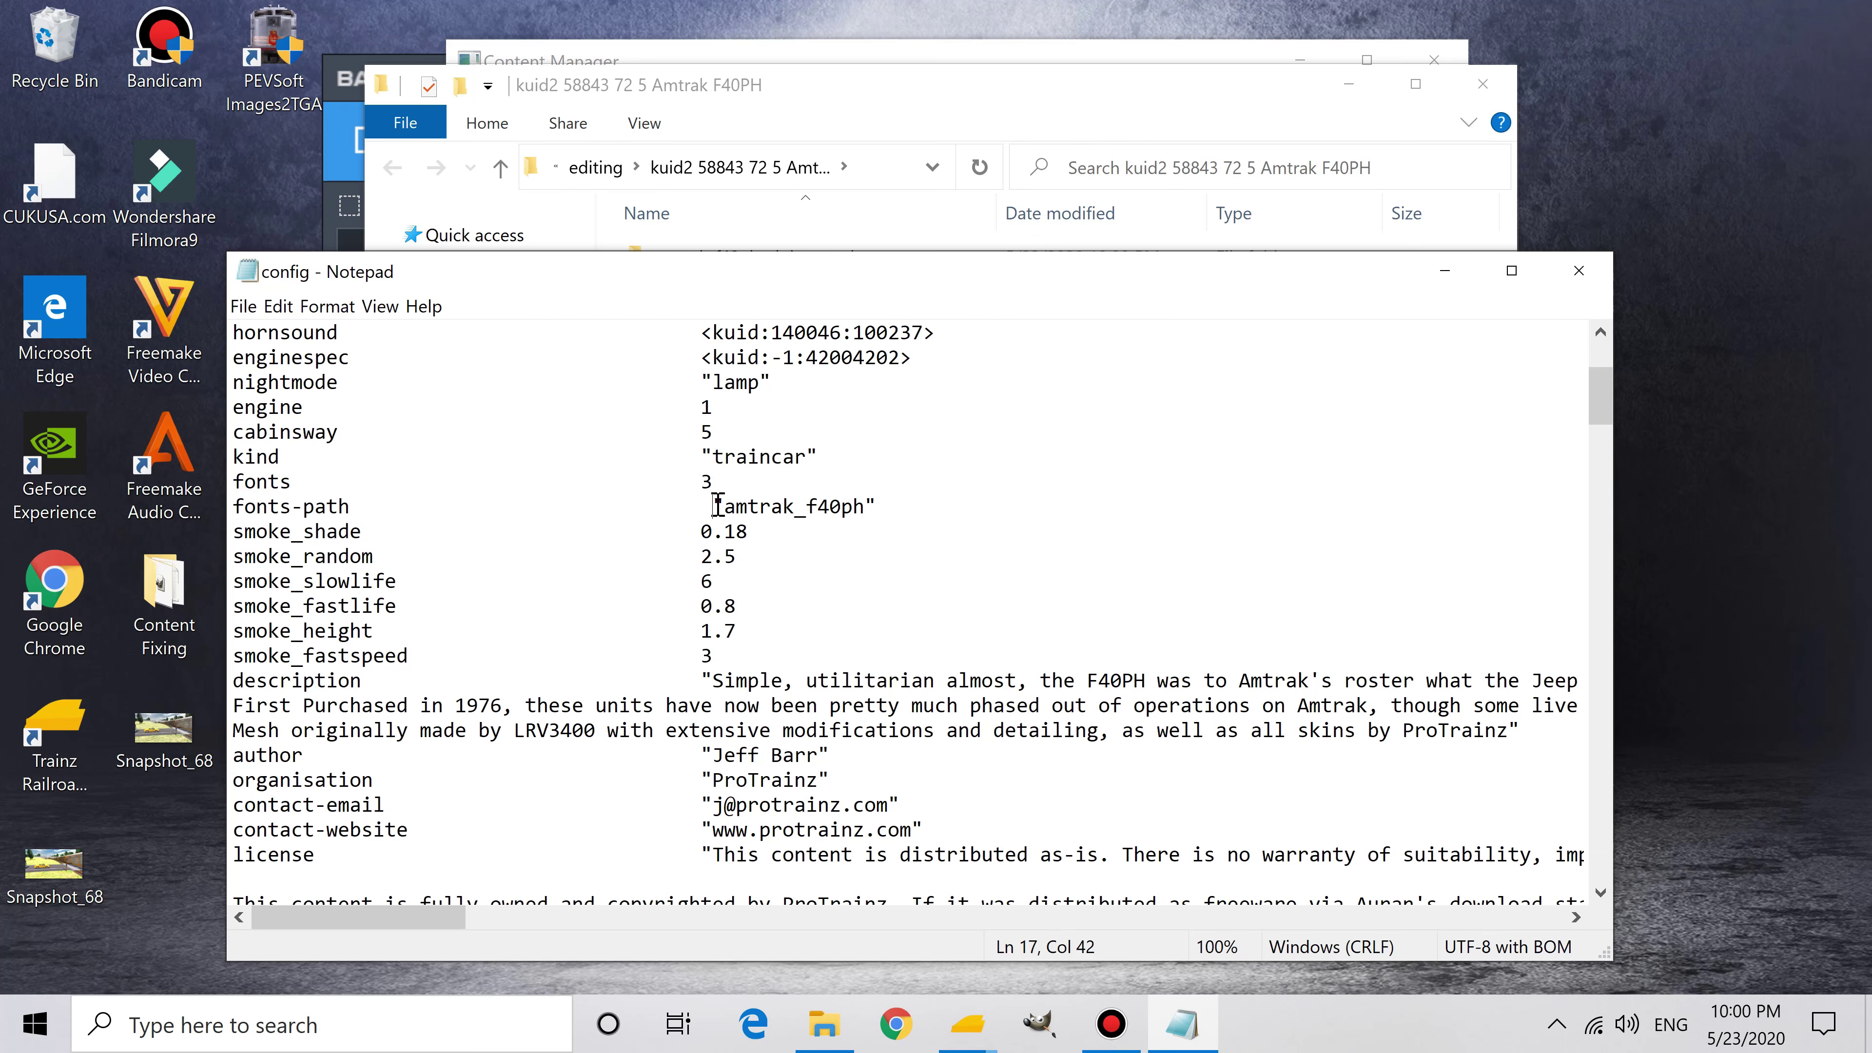
pyautogui.press('BackSpace')
pyautogui.hotkey('ctrl', 's')
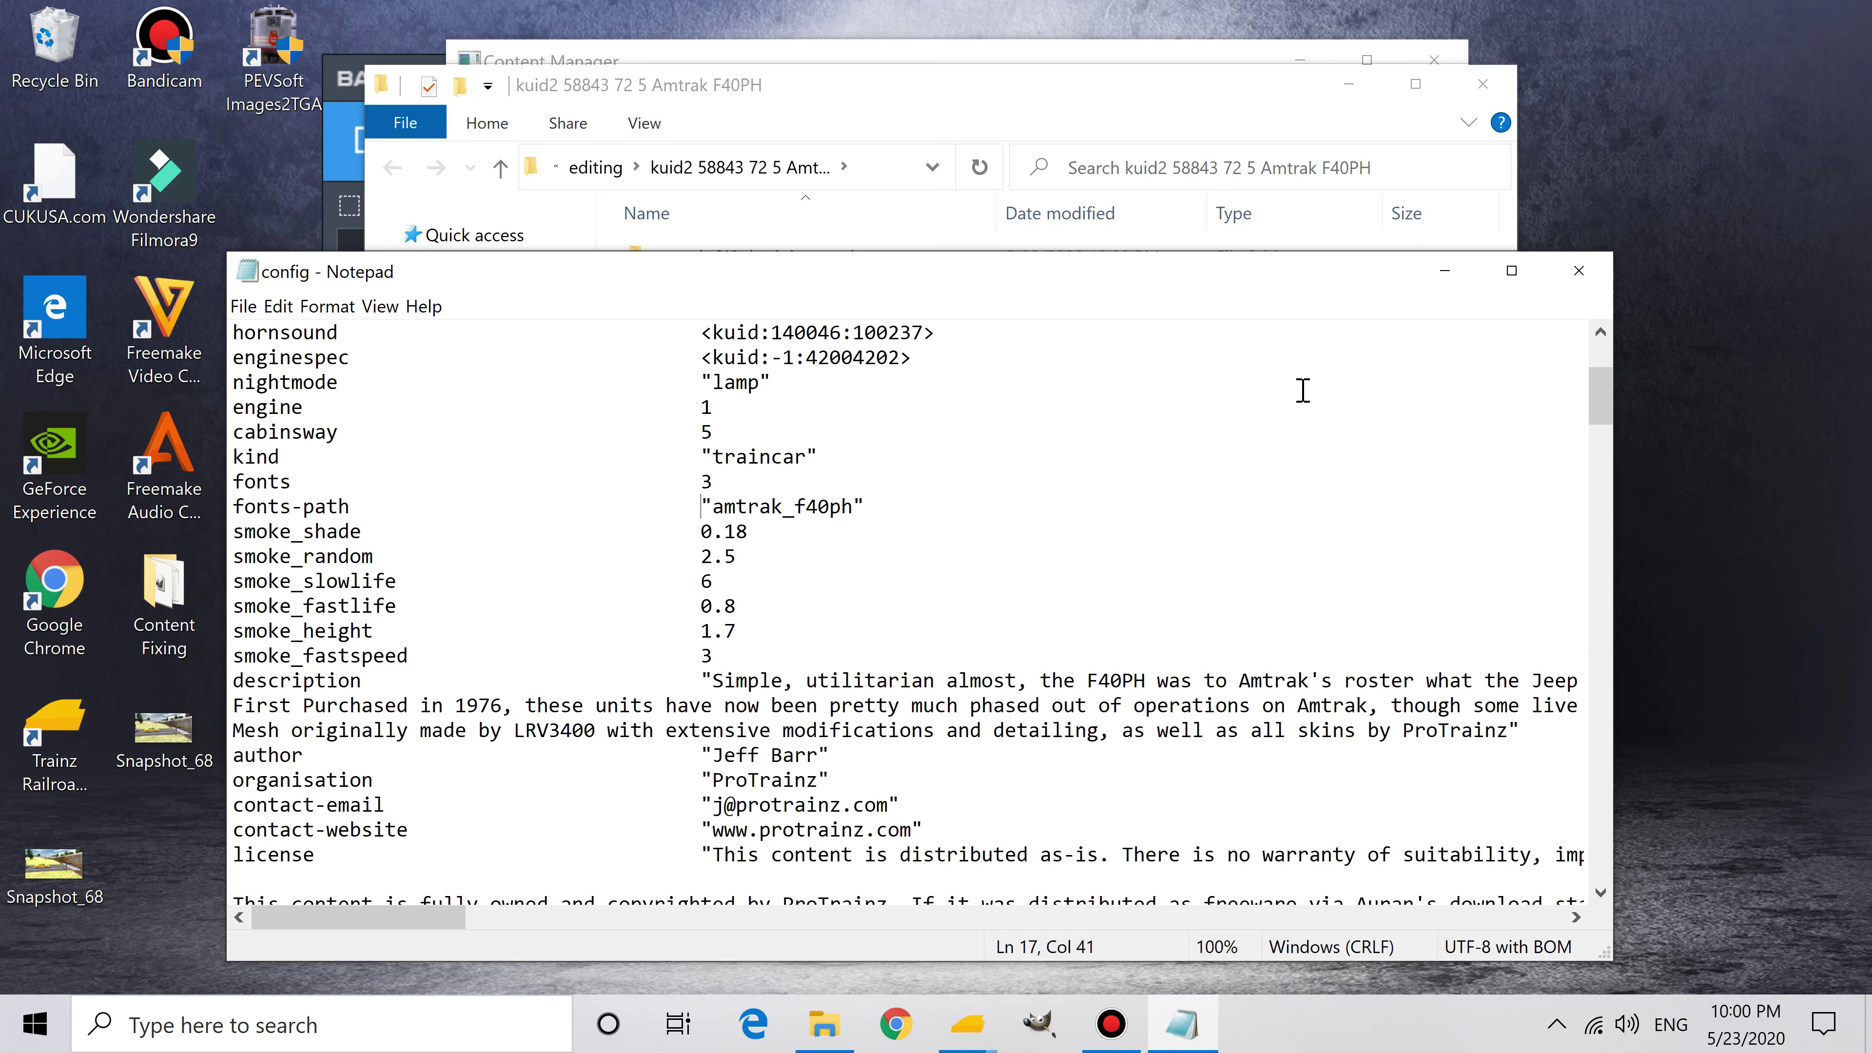
pyautogui.click(1577, 271)
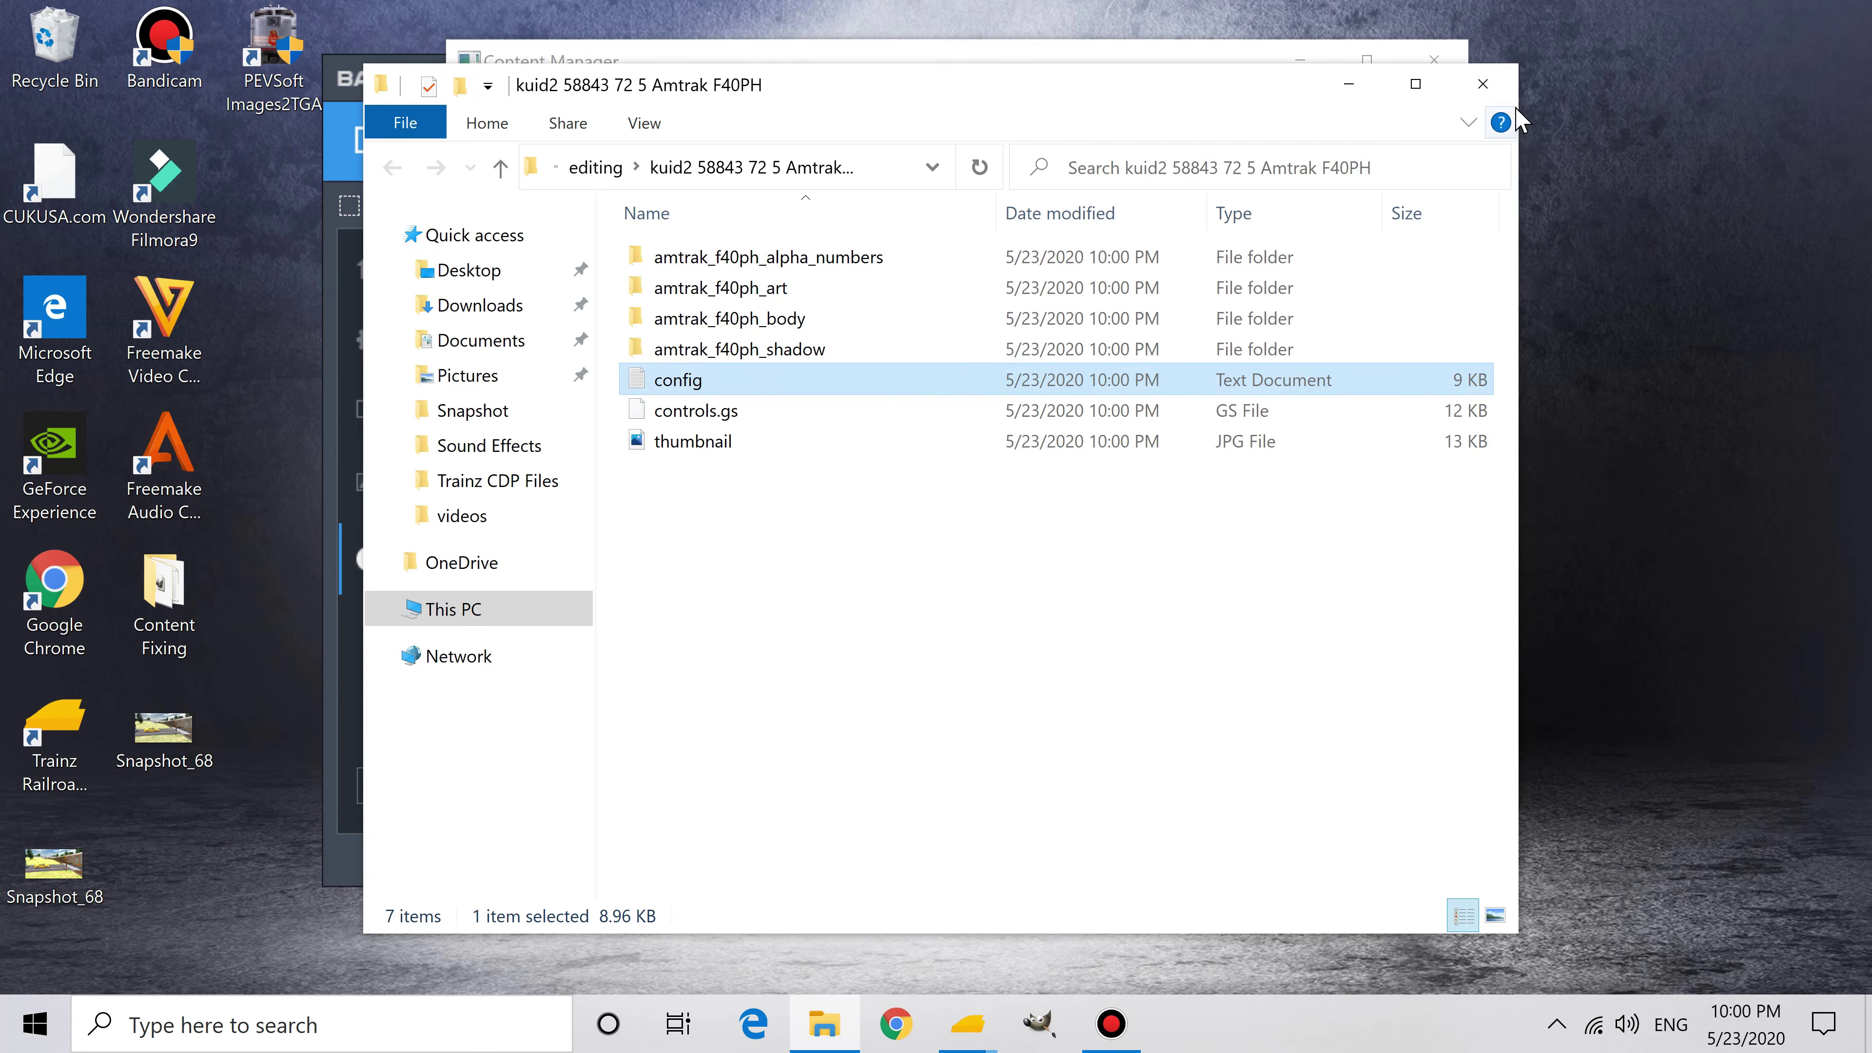
# Step: Close the asset folder and submit the fonts-path edit for the Amtrak F40PH asset
pyautogui.click(1499, 90)
pyautogui.rightClick(1139, 584)
pyautogui.click(1283, 743)
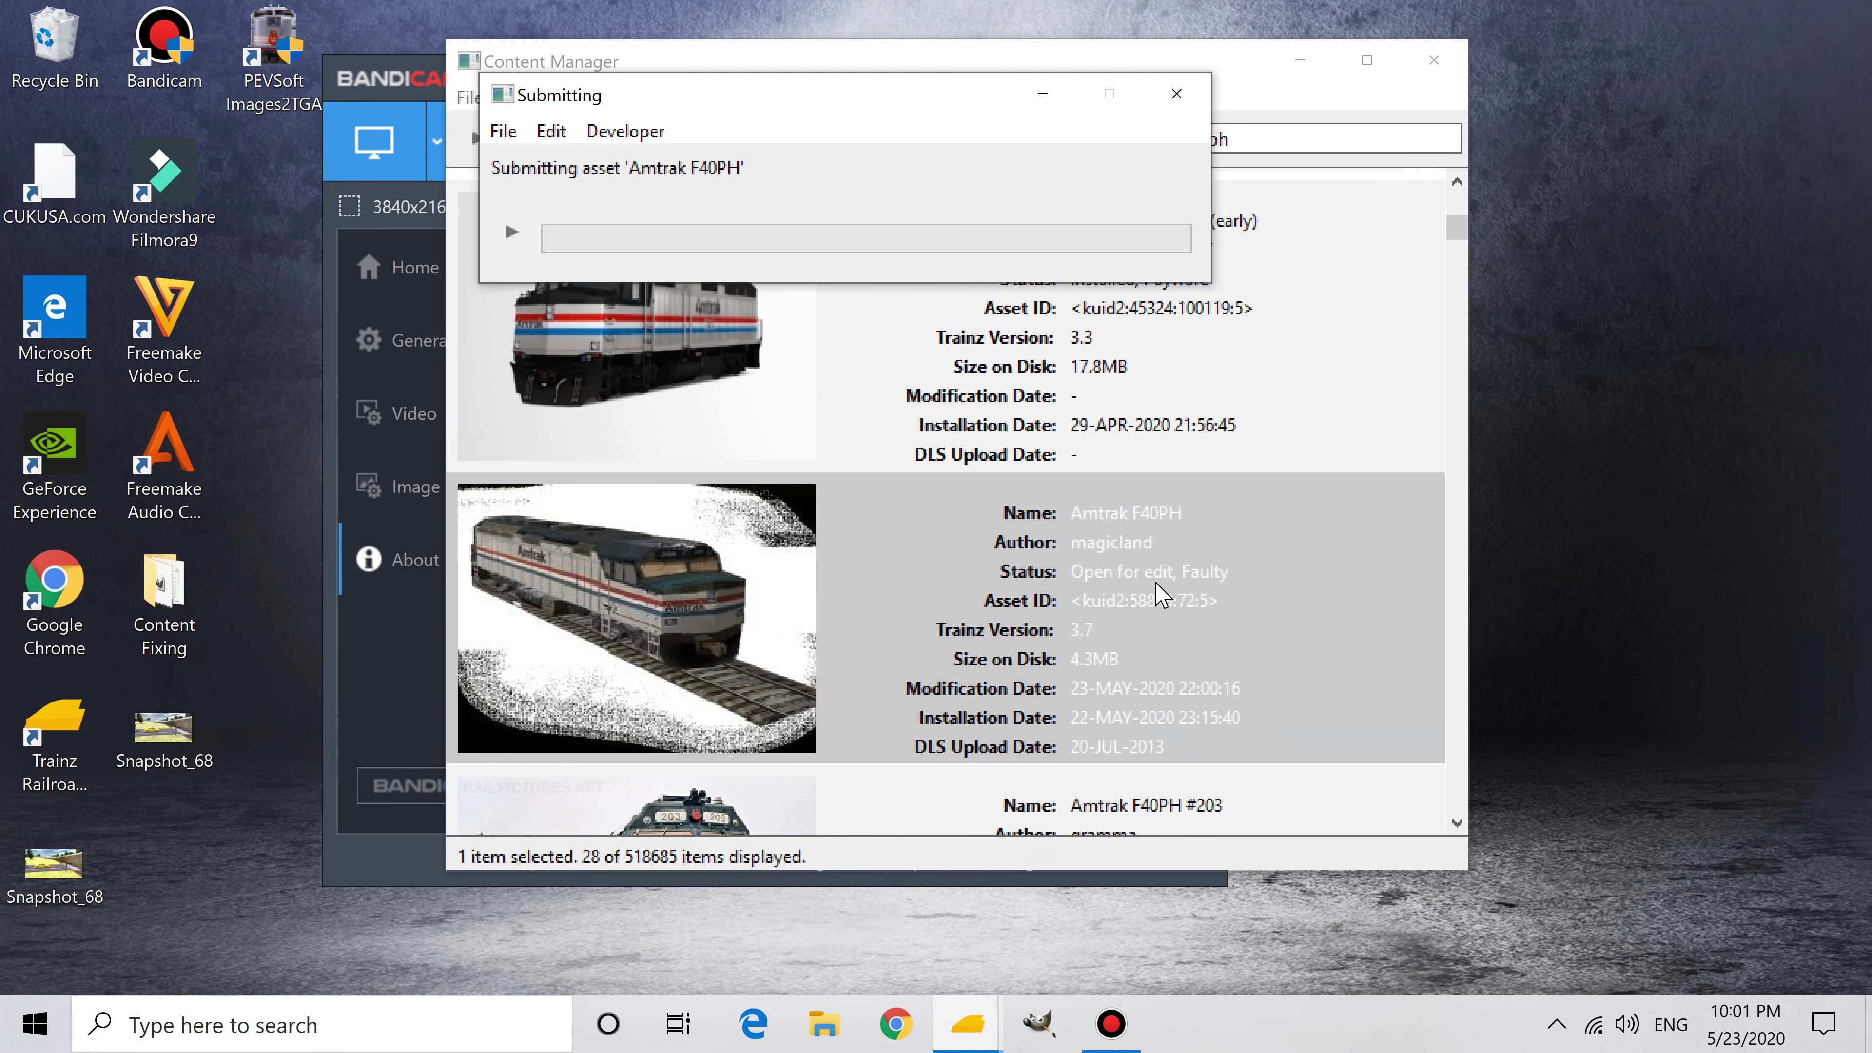
# Step: Try repeatedly to submit the same Amtrak F40PH edits again while the first submission is pending
pyautogui.rightClick(1197, 653)
pyautogui.click(1326, 384)
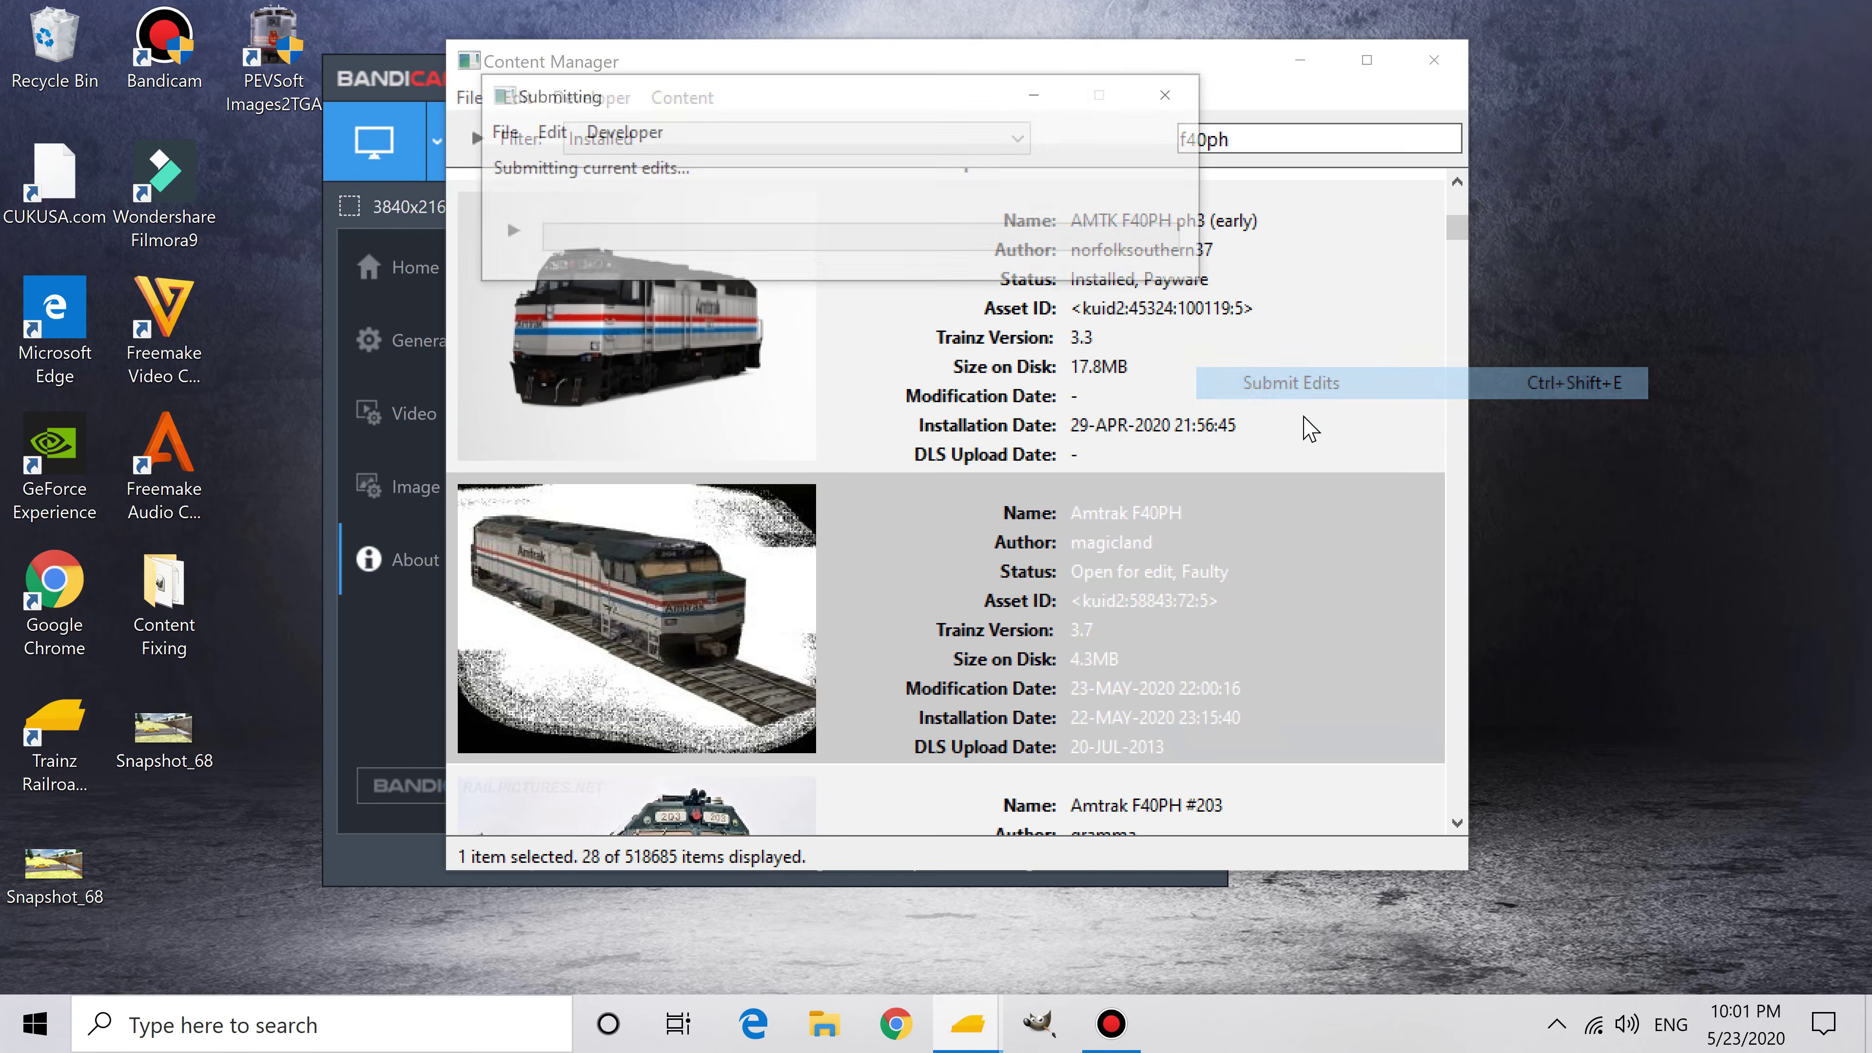
pyautogui.rightClick(1164, 531)
pyautogui.click(1255, 743)
pyautogui.rightClick(1178, 568)
pyautogui.click(1267, 737)
pyautogui.rightClick(1165, 604)
pyautogui.click(1360, 358)
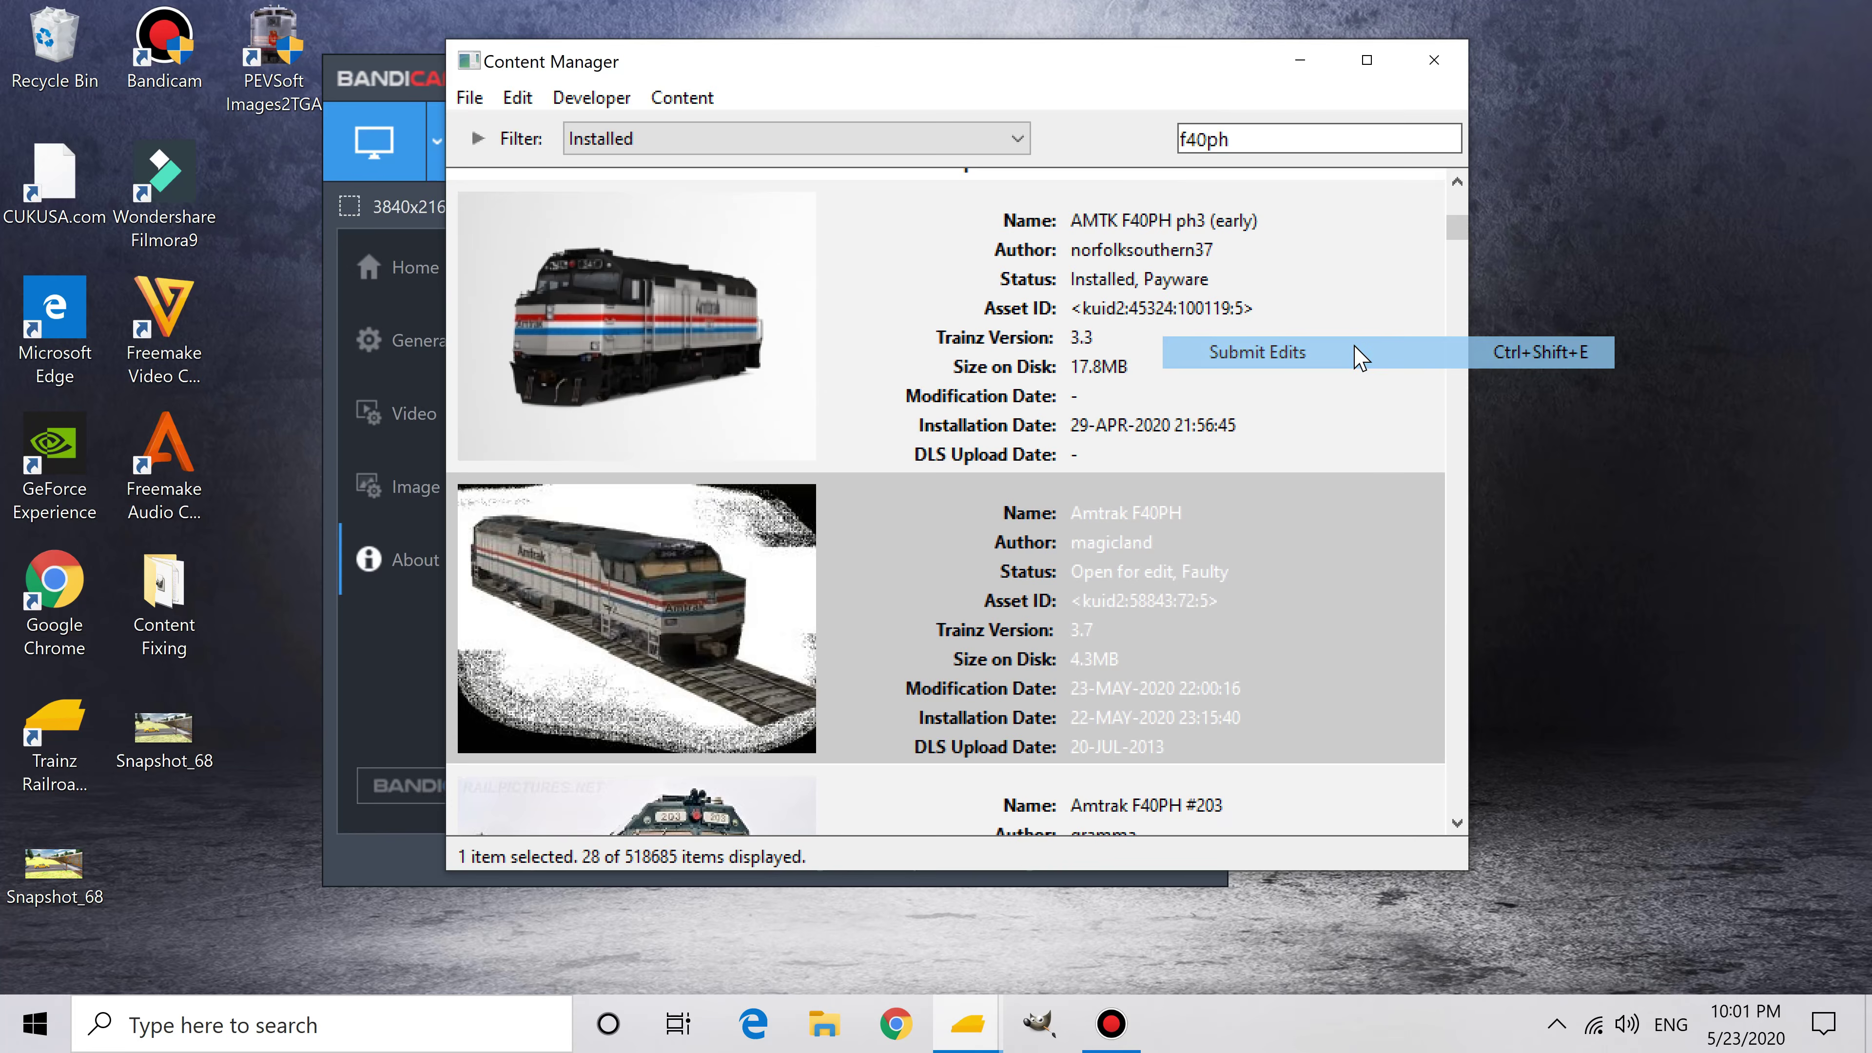
pyautogui.rightClick(1117, 673)
pyautogui.click(1257, 419)
pyautogui.rightClick(1117, 673)
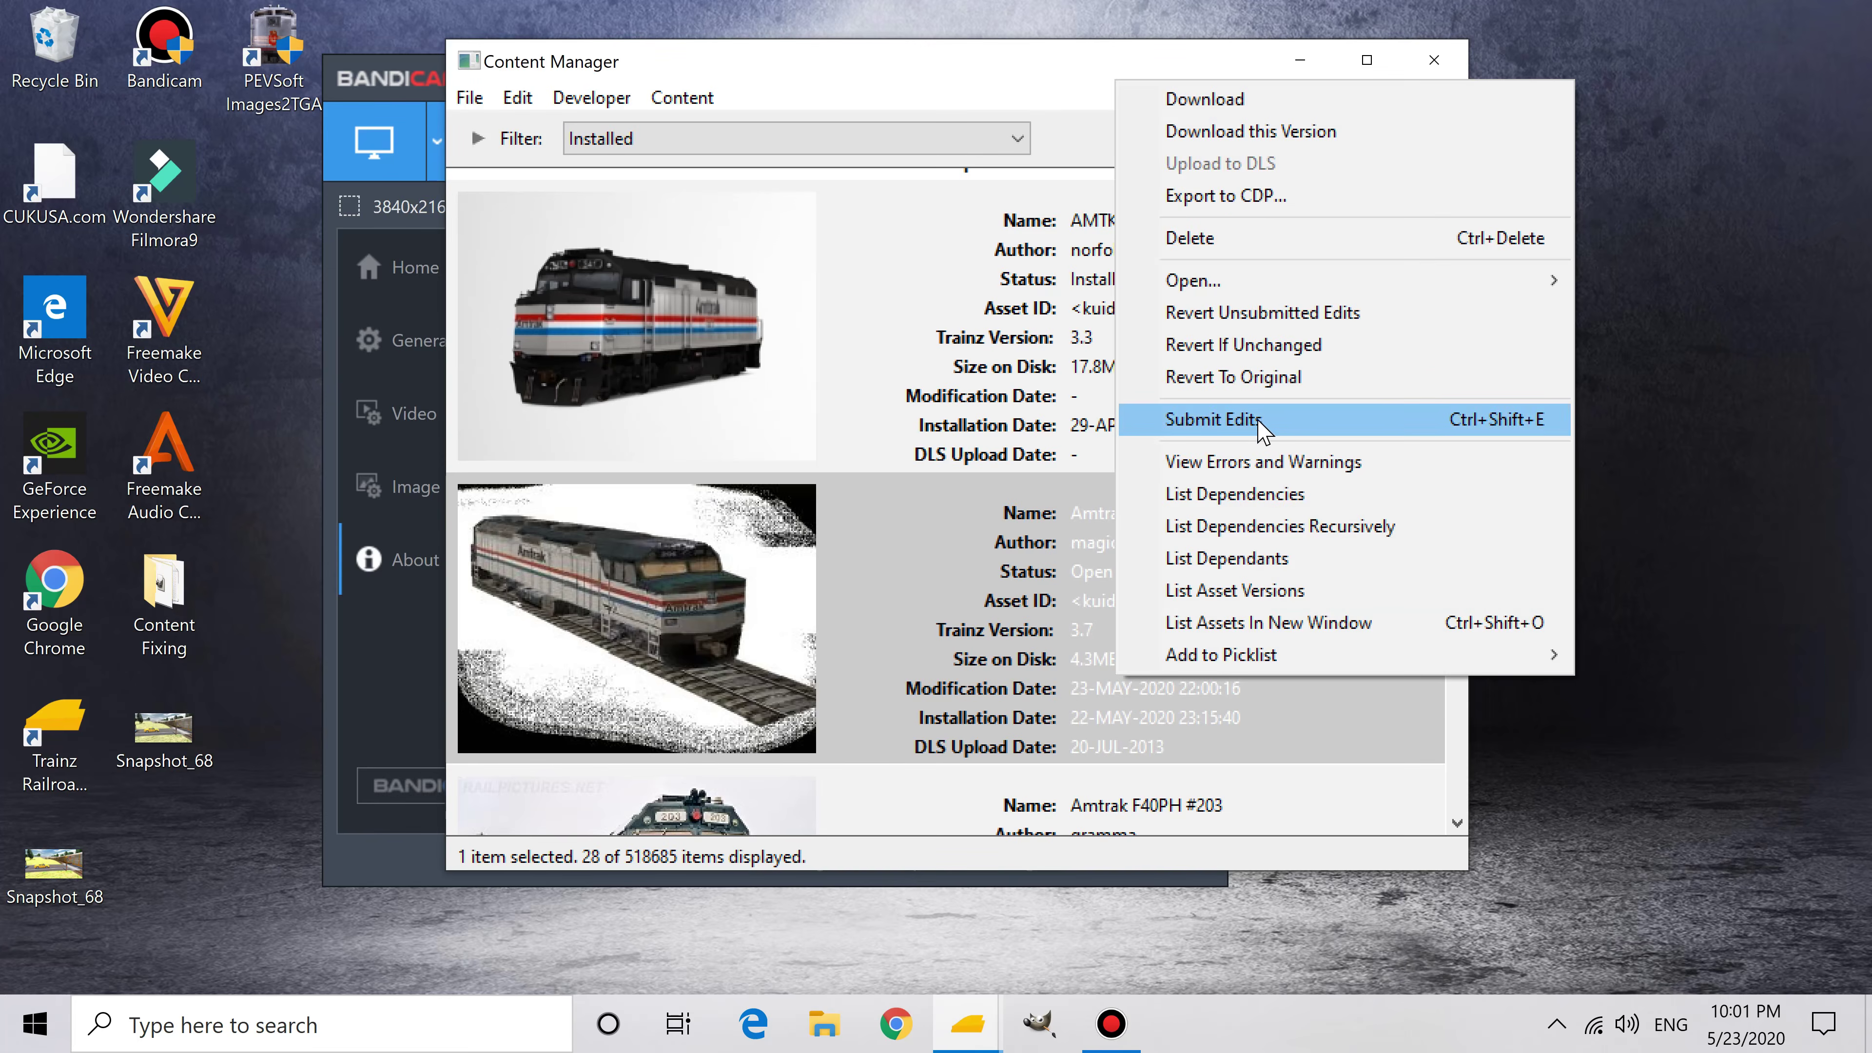
pyautogui.click(1259, 420)
pyautogui.rightClick(1089, 721)
pyautogui.click(1218, 473)
pyautogui.rightClick(1106, 620)
pyautogui.click(1253, 366)
pyautogui.rightClick(1044, 663)
pyautogui.click(1253, 405)
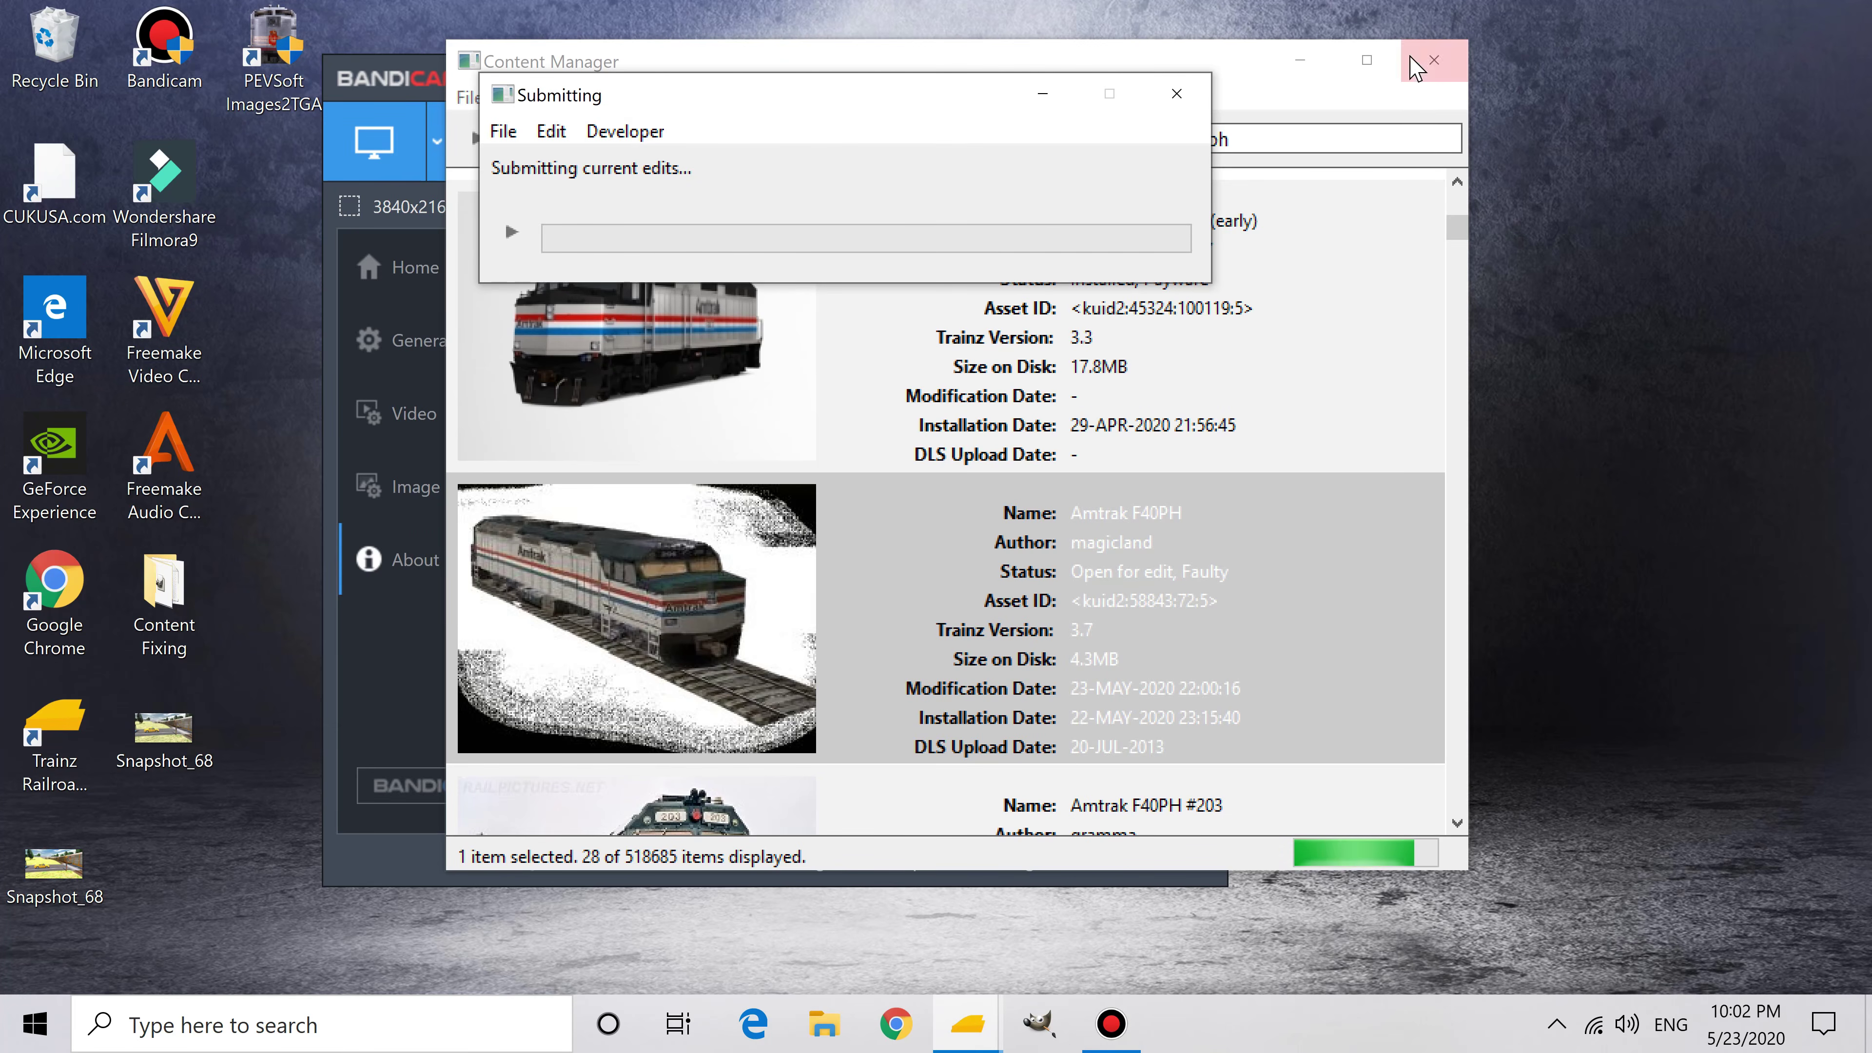
# Step: Close Content Manager, the Trainz launcher and all remaining submission and task result windows
pyautogui.click(1434, 60)
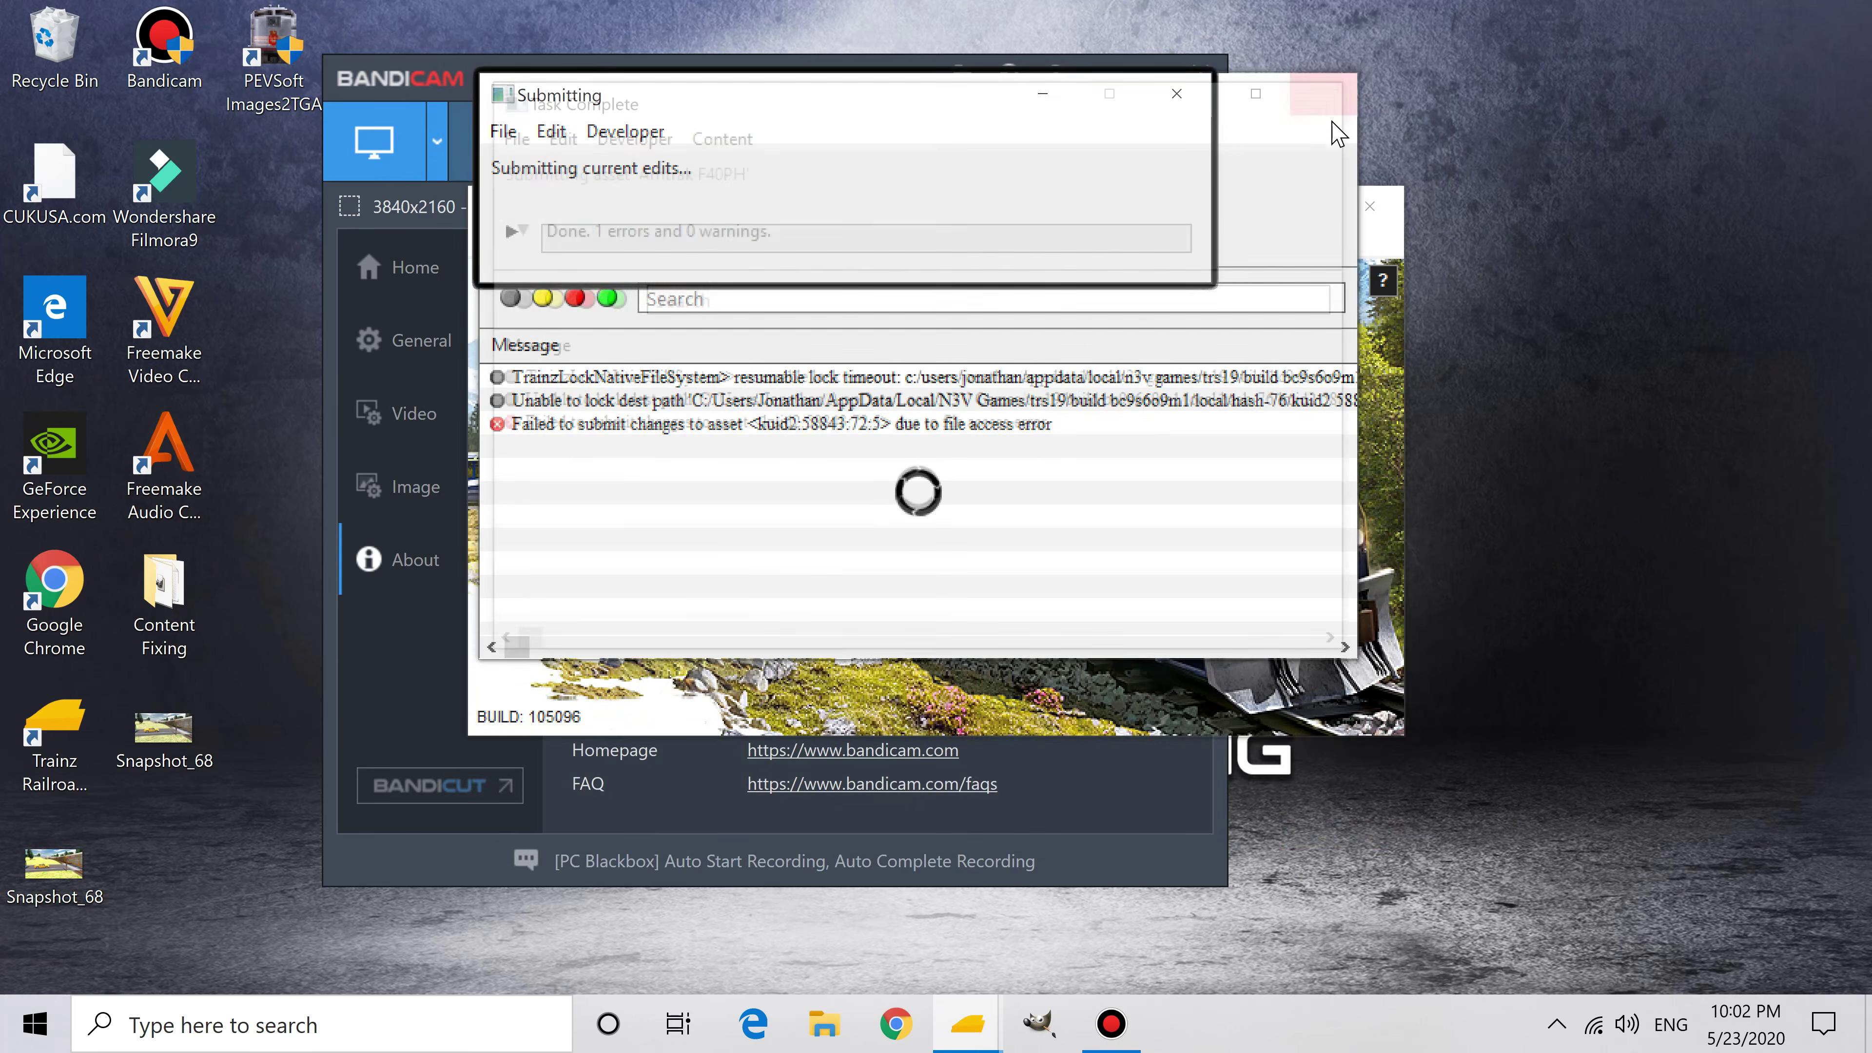
pyautogui.click(1345, 109)
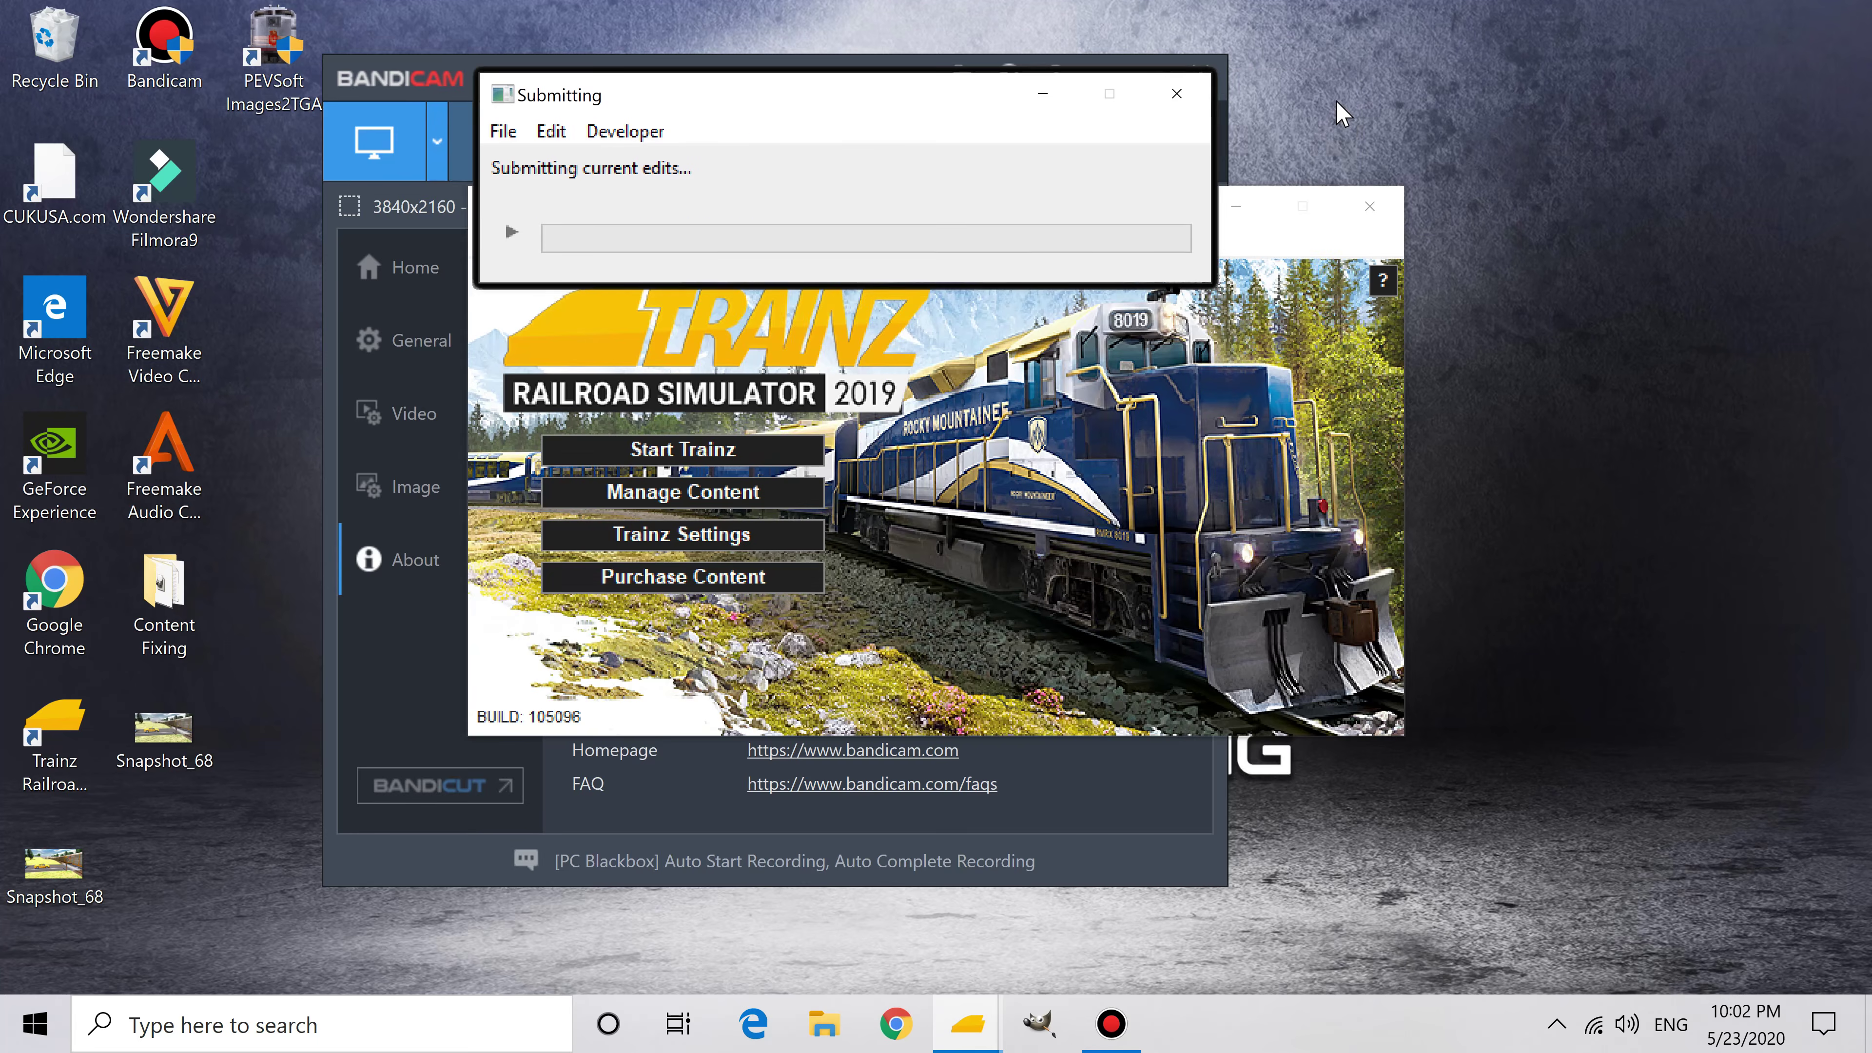
pyautogui.click(1355, 209)
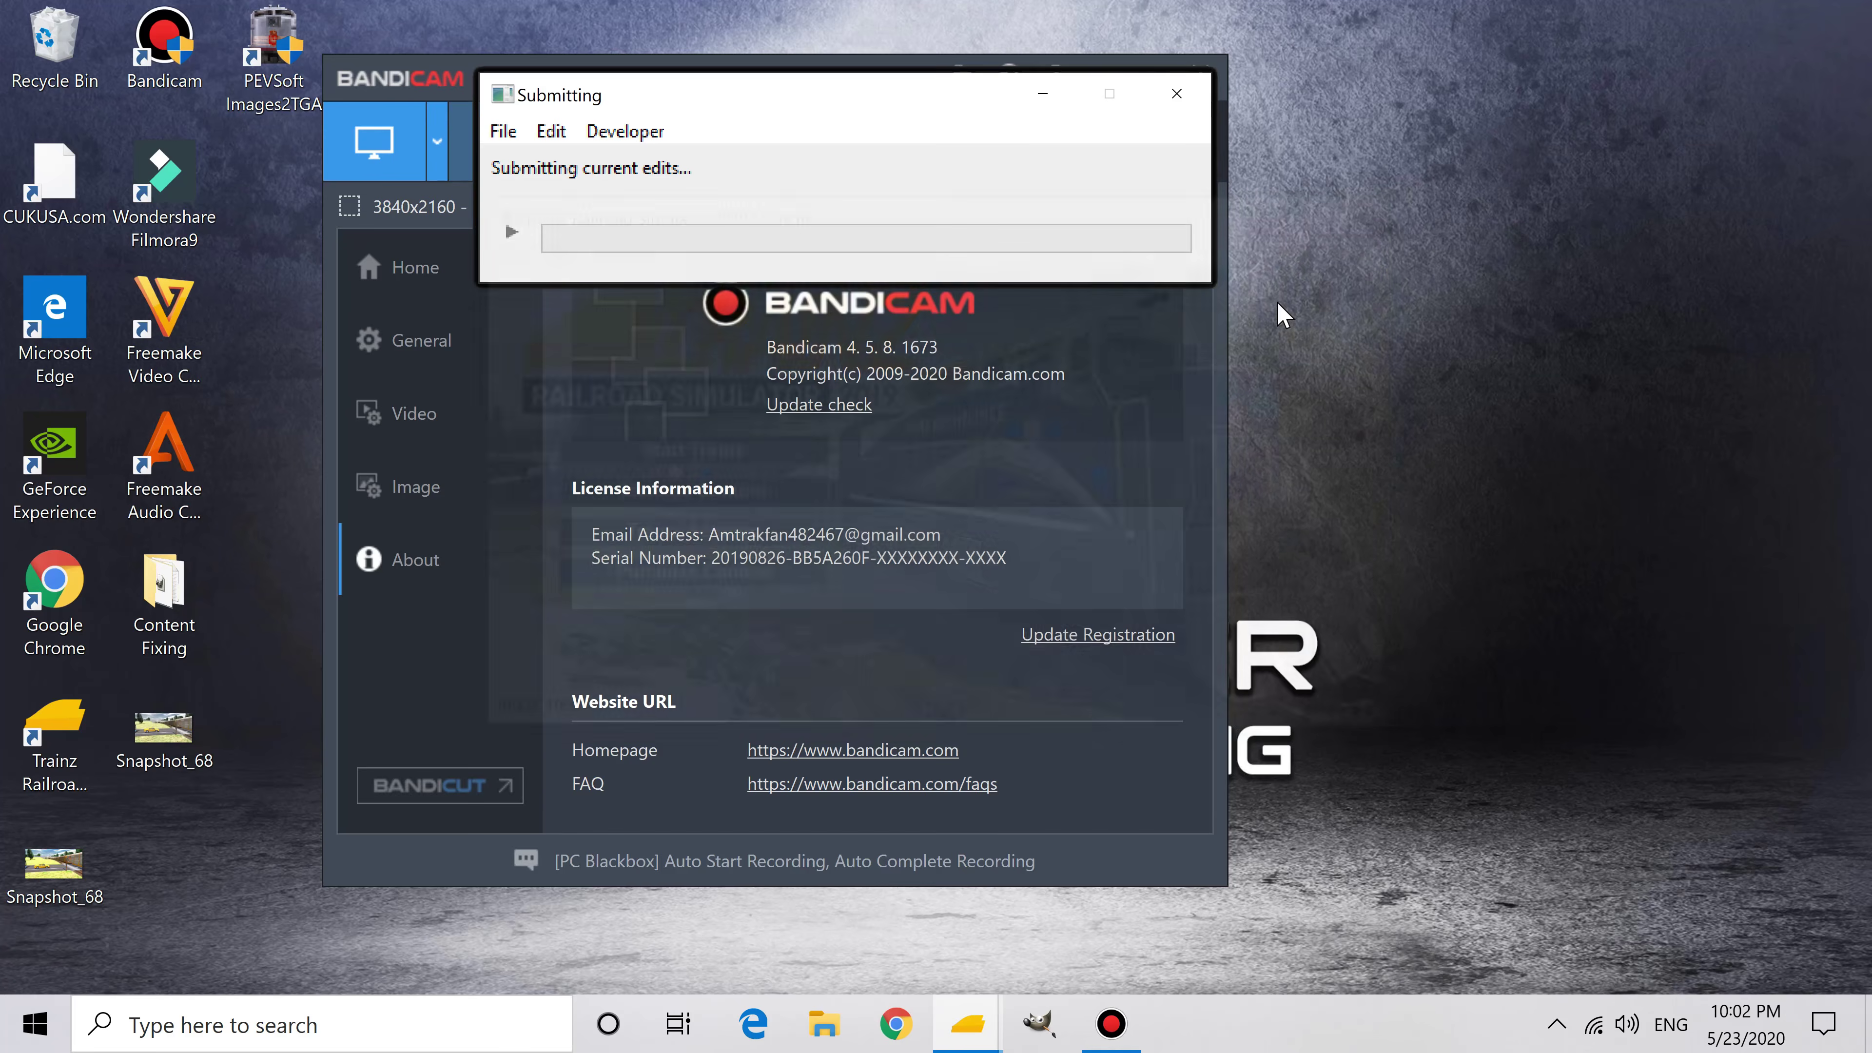
pyautogui.moveTo(968, 1024)
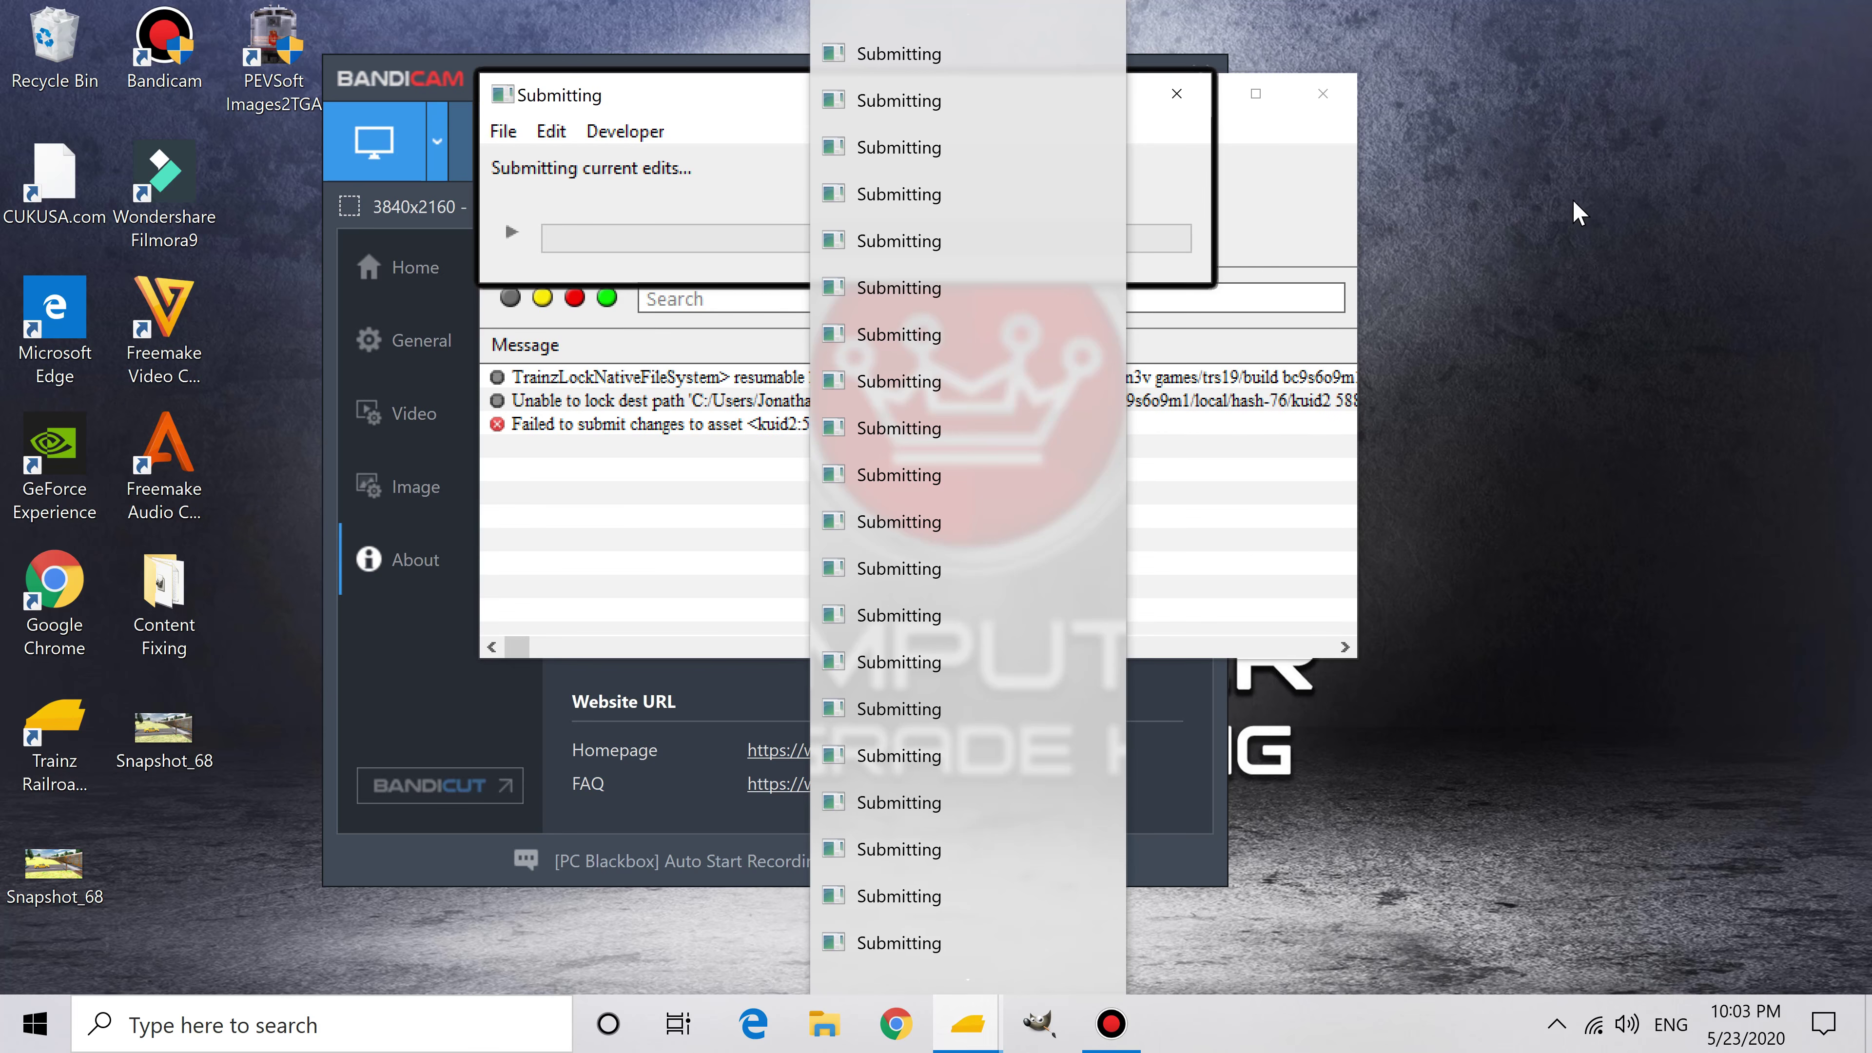
pyautogui.click(1317, 98)
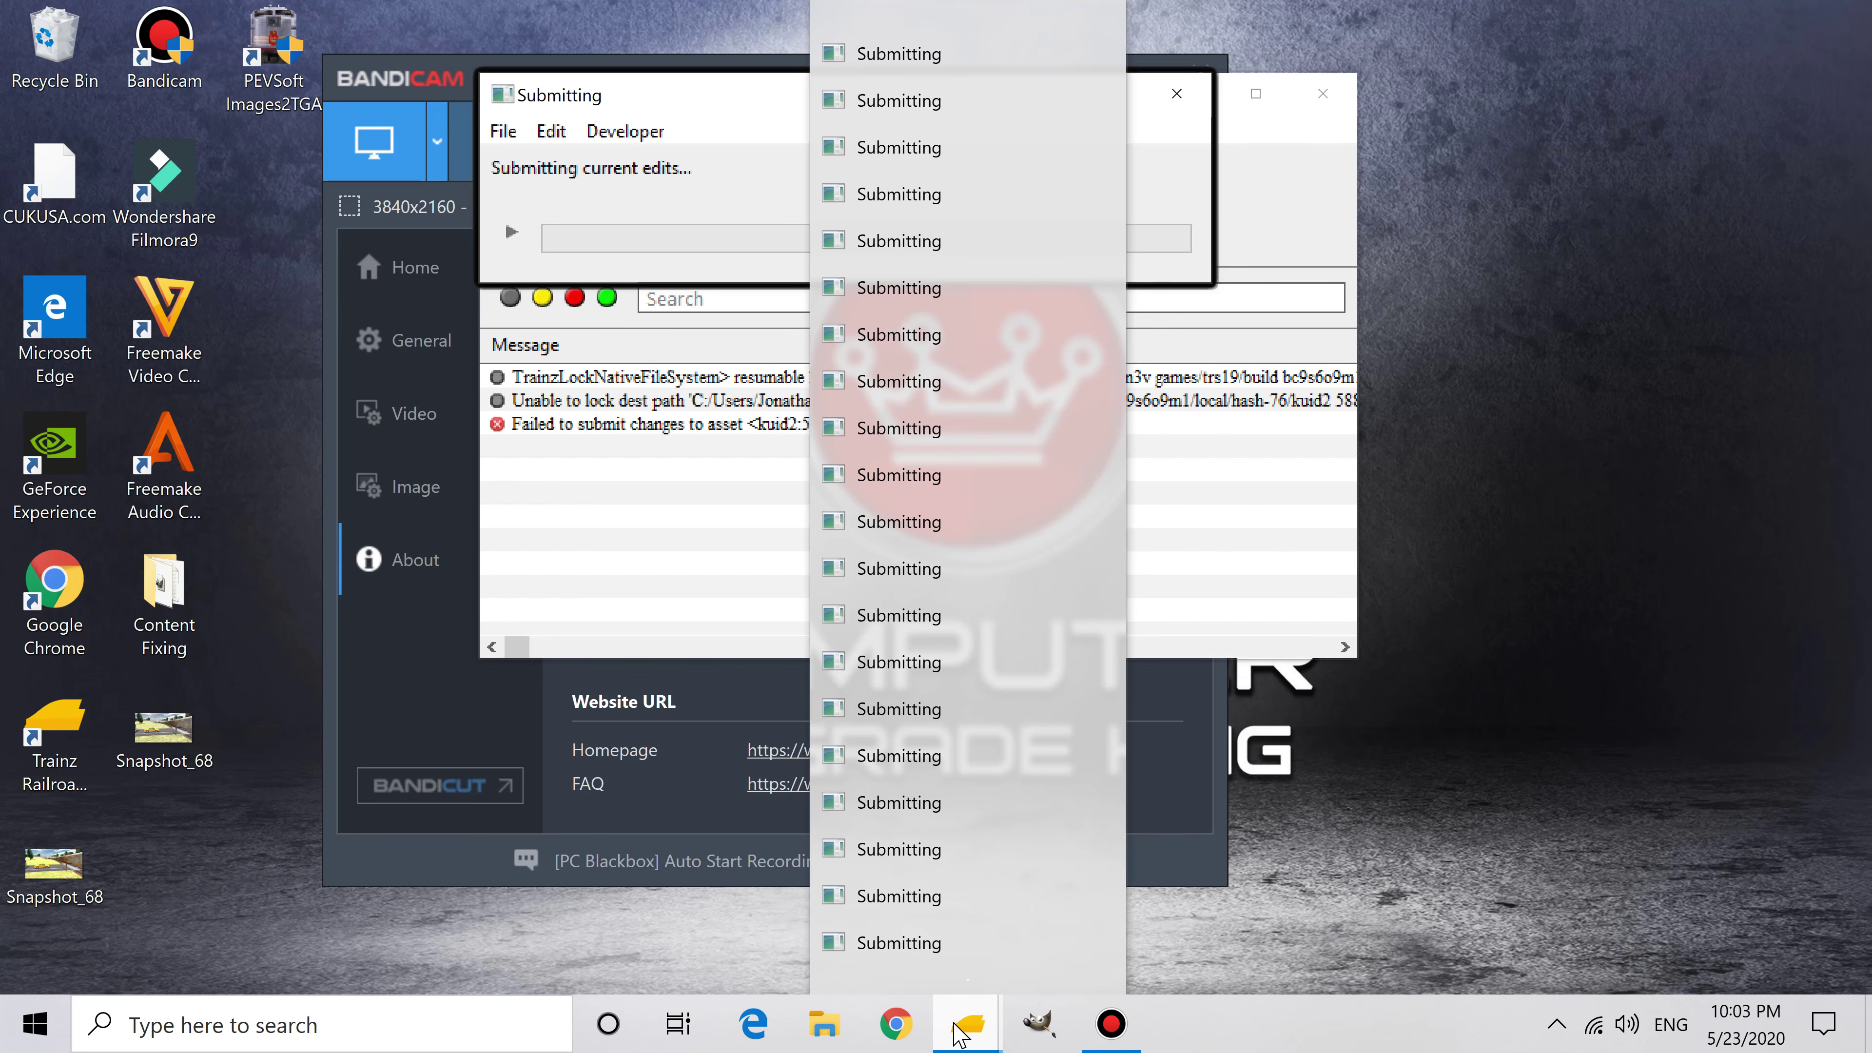
pyautogui.click(1267, 159)
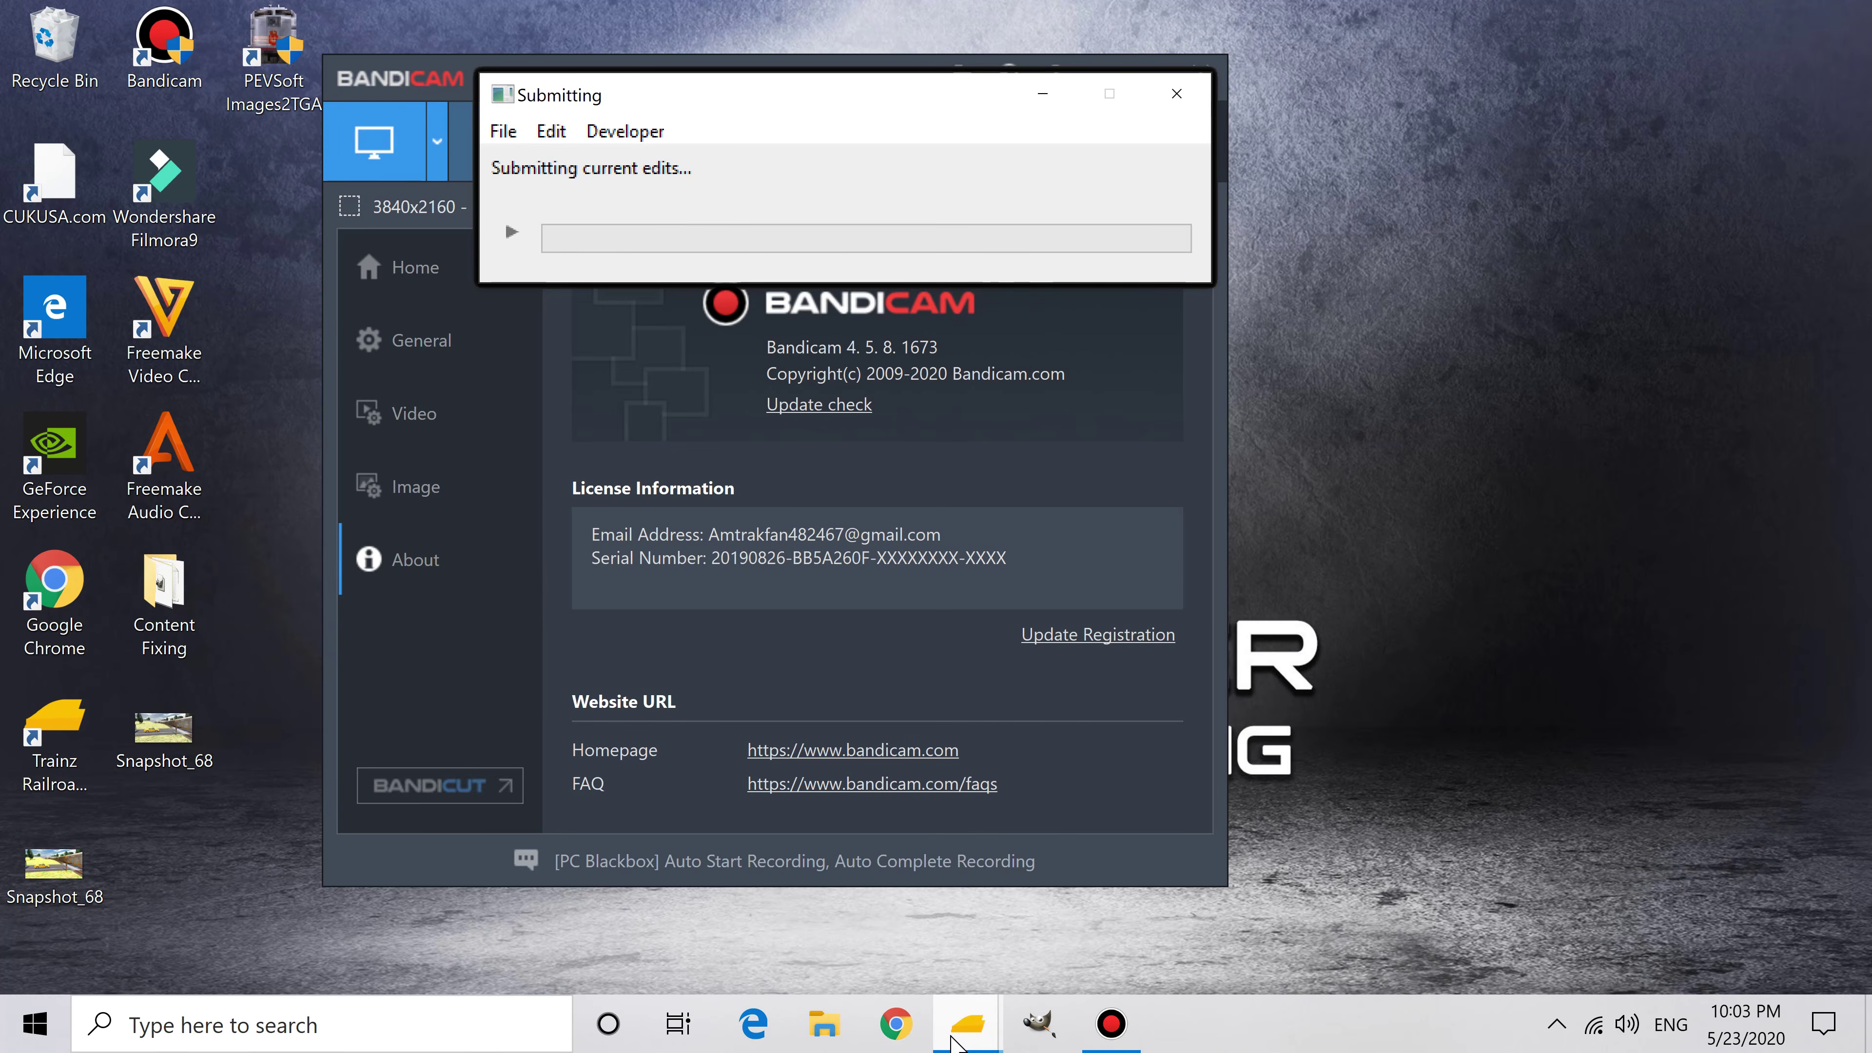
pyautogui.click(965, 1036)
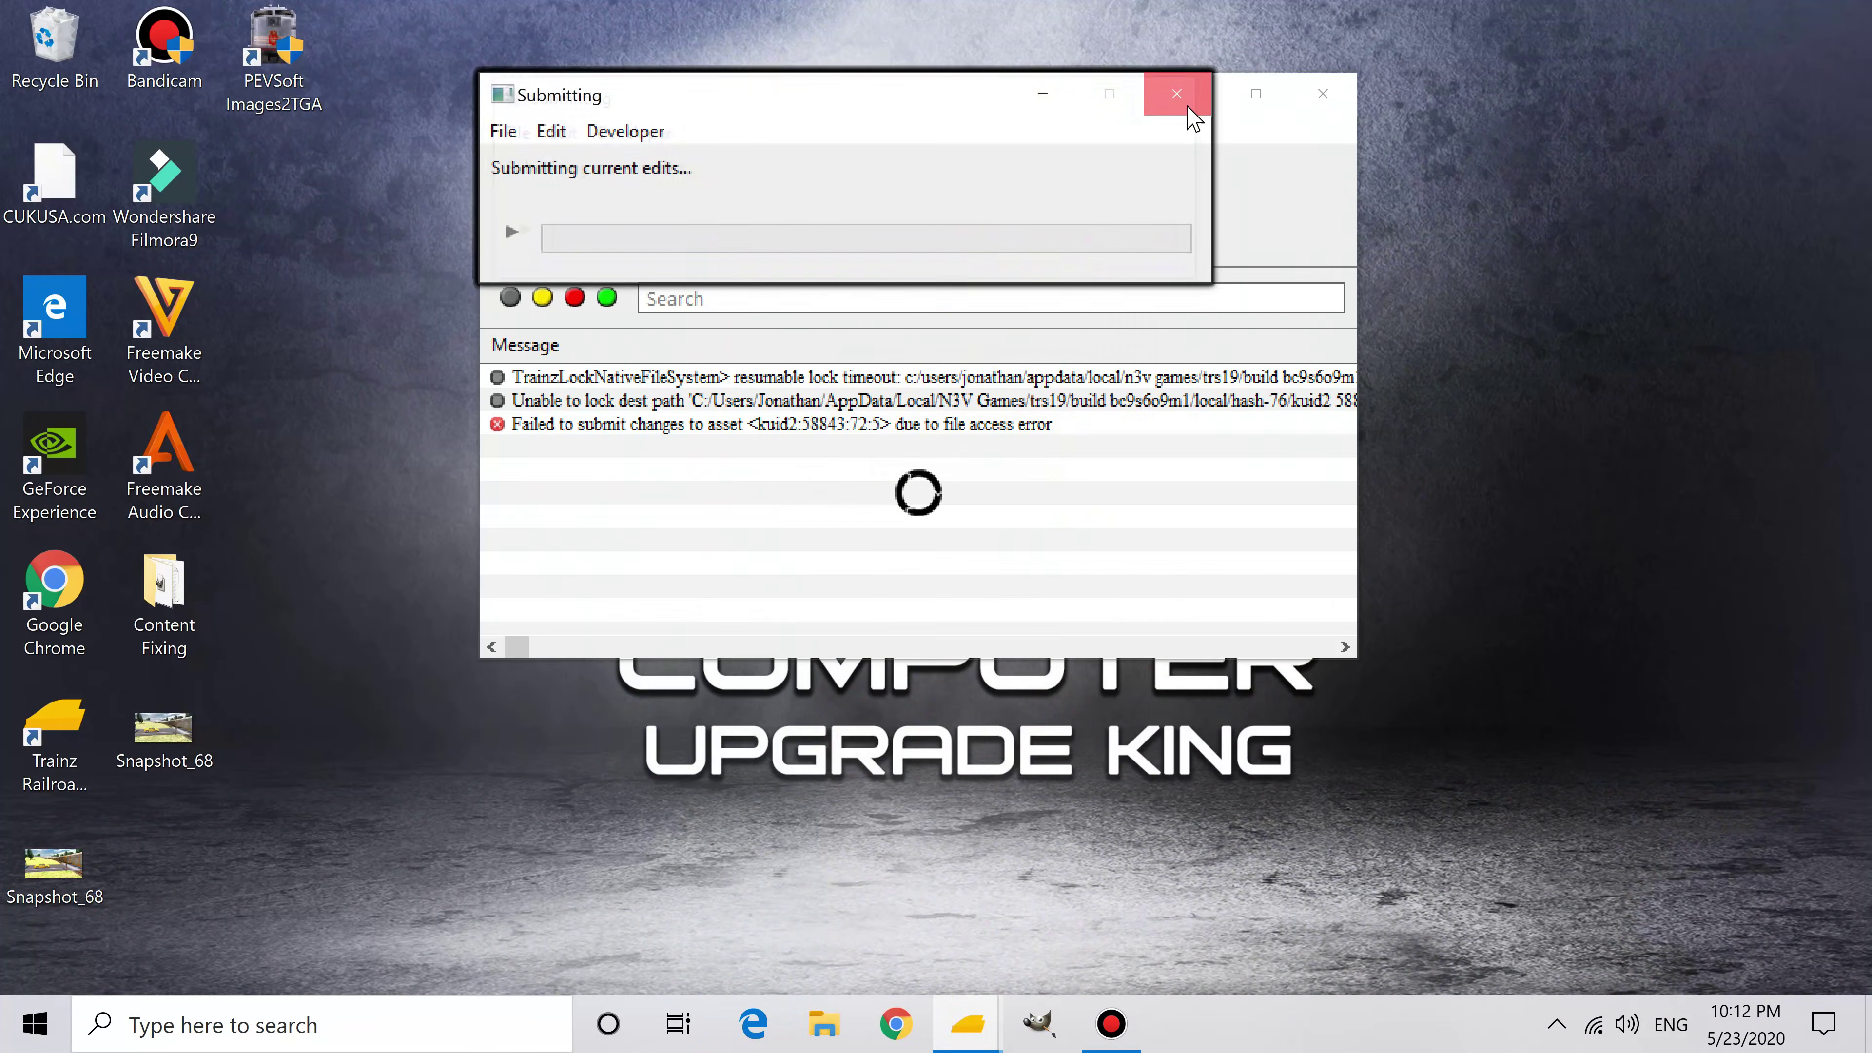
pyautogui.click(1324, 93)
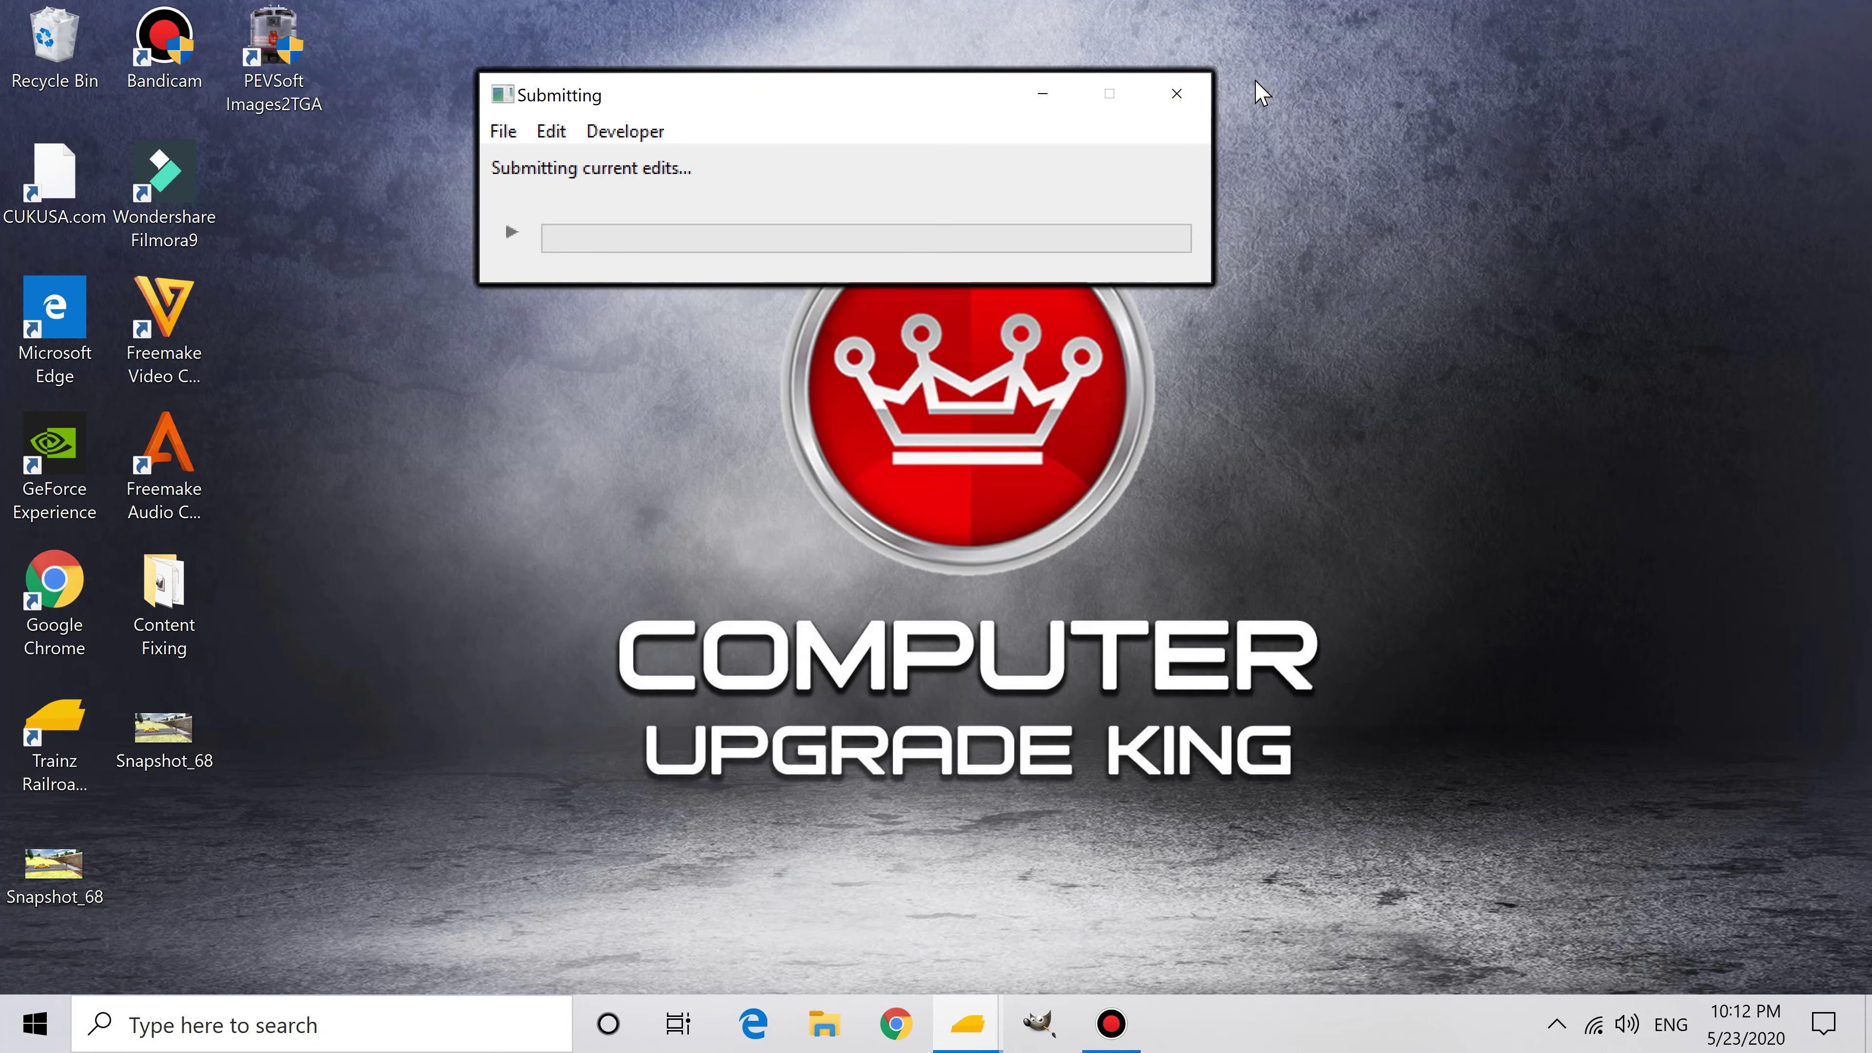
pyautogui.click(1201, 105)
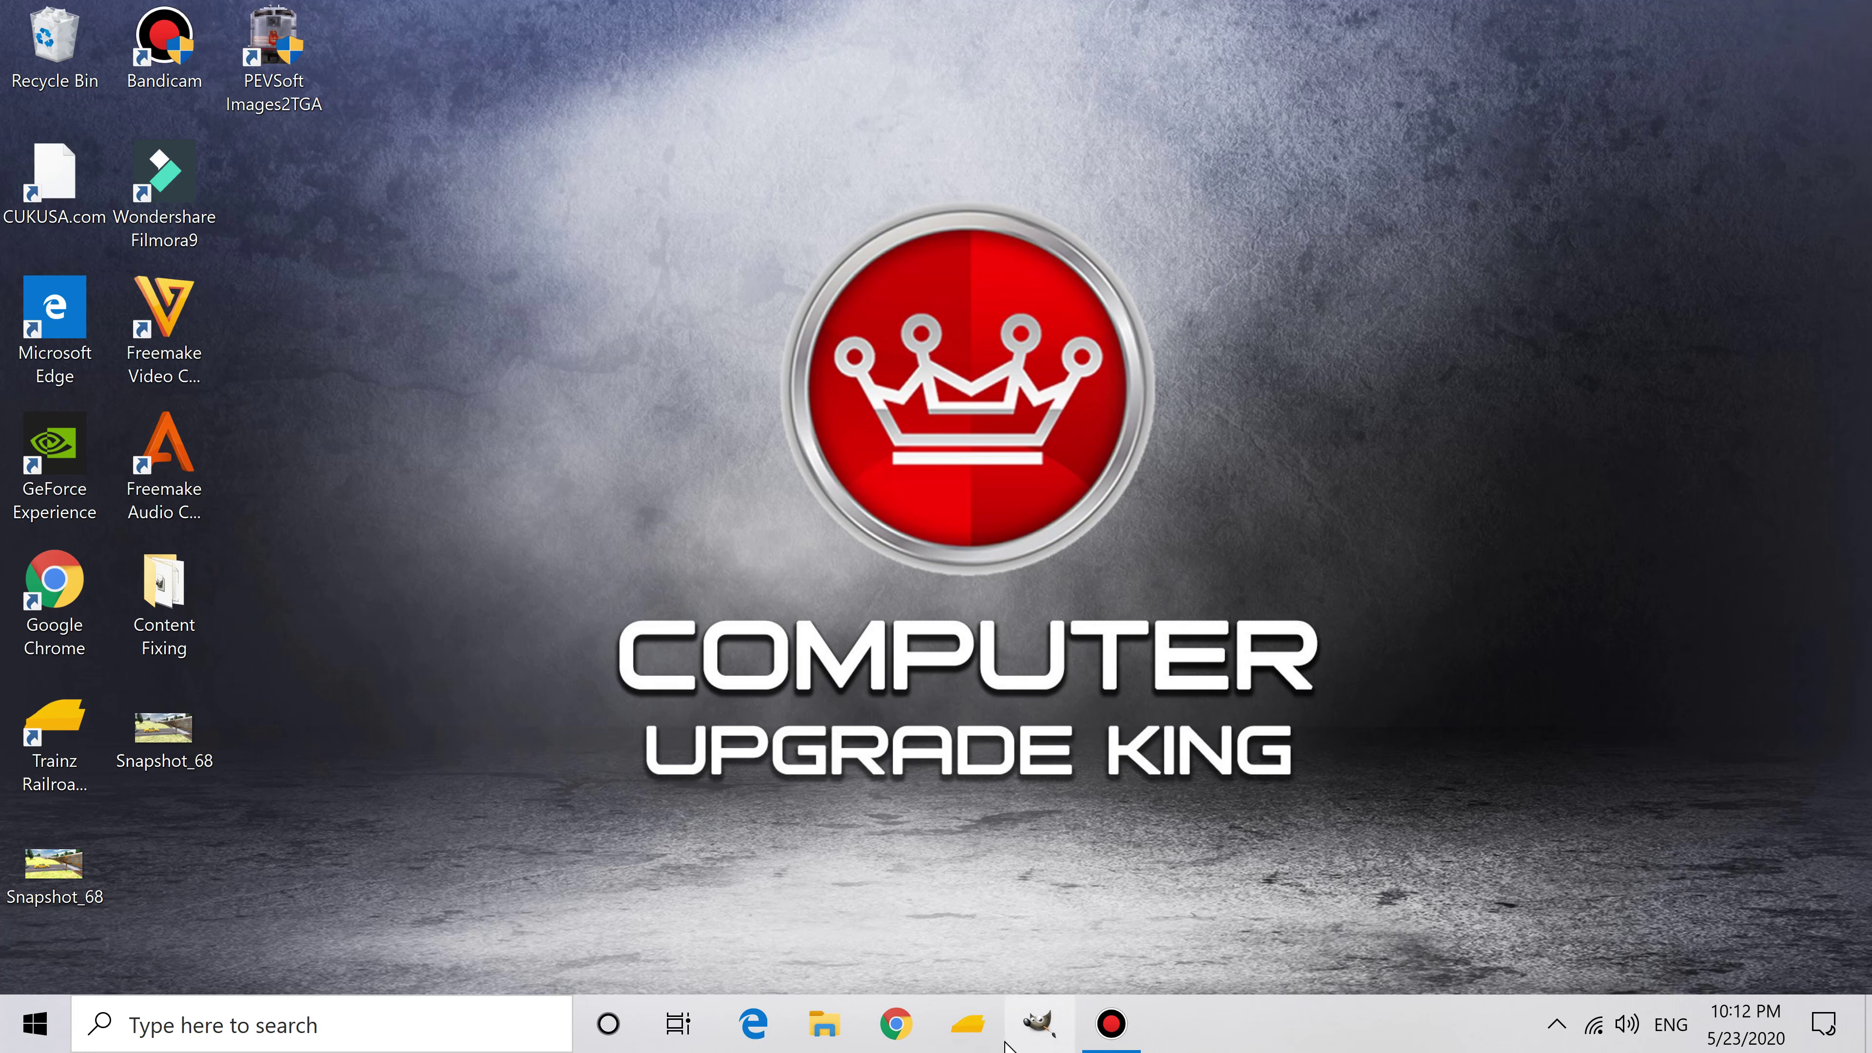
pyautogui.click(1097, 1039)
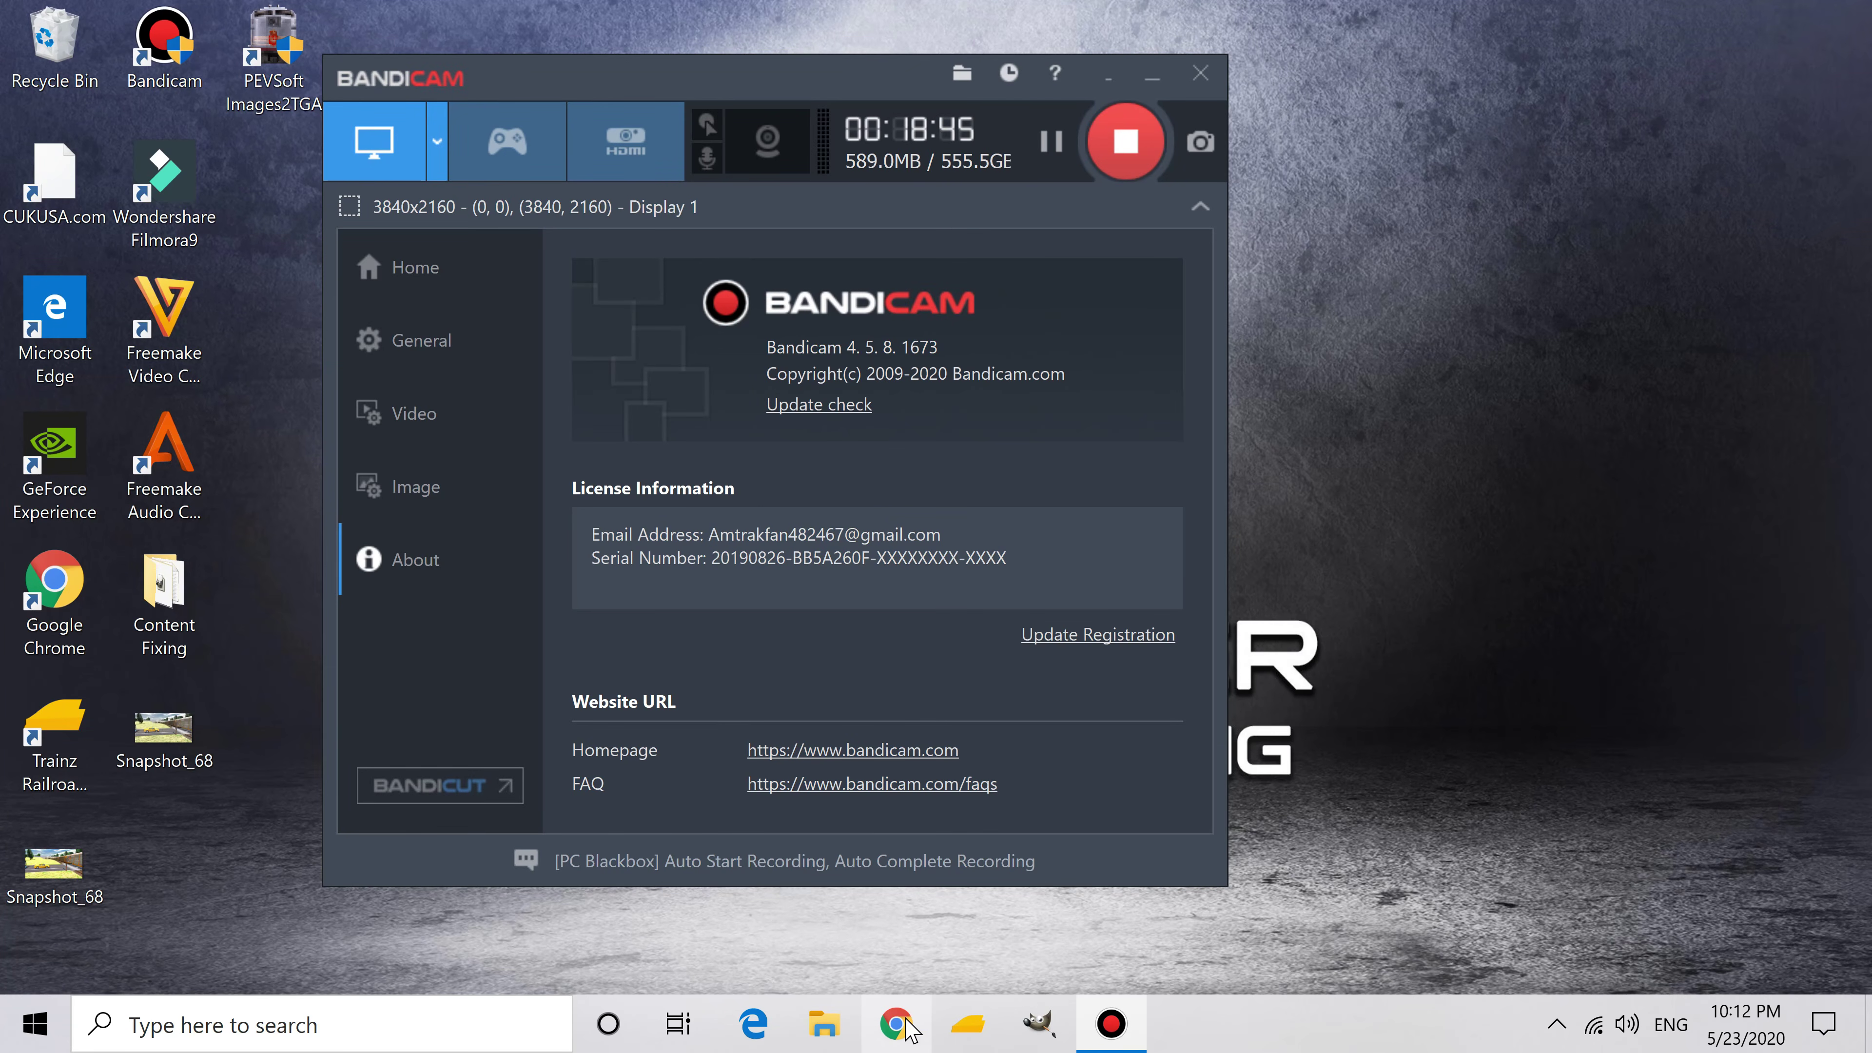
pyautogui.click(954, 1026)
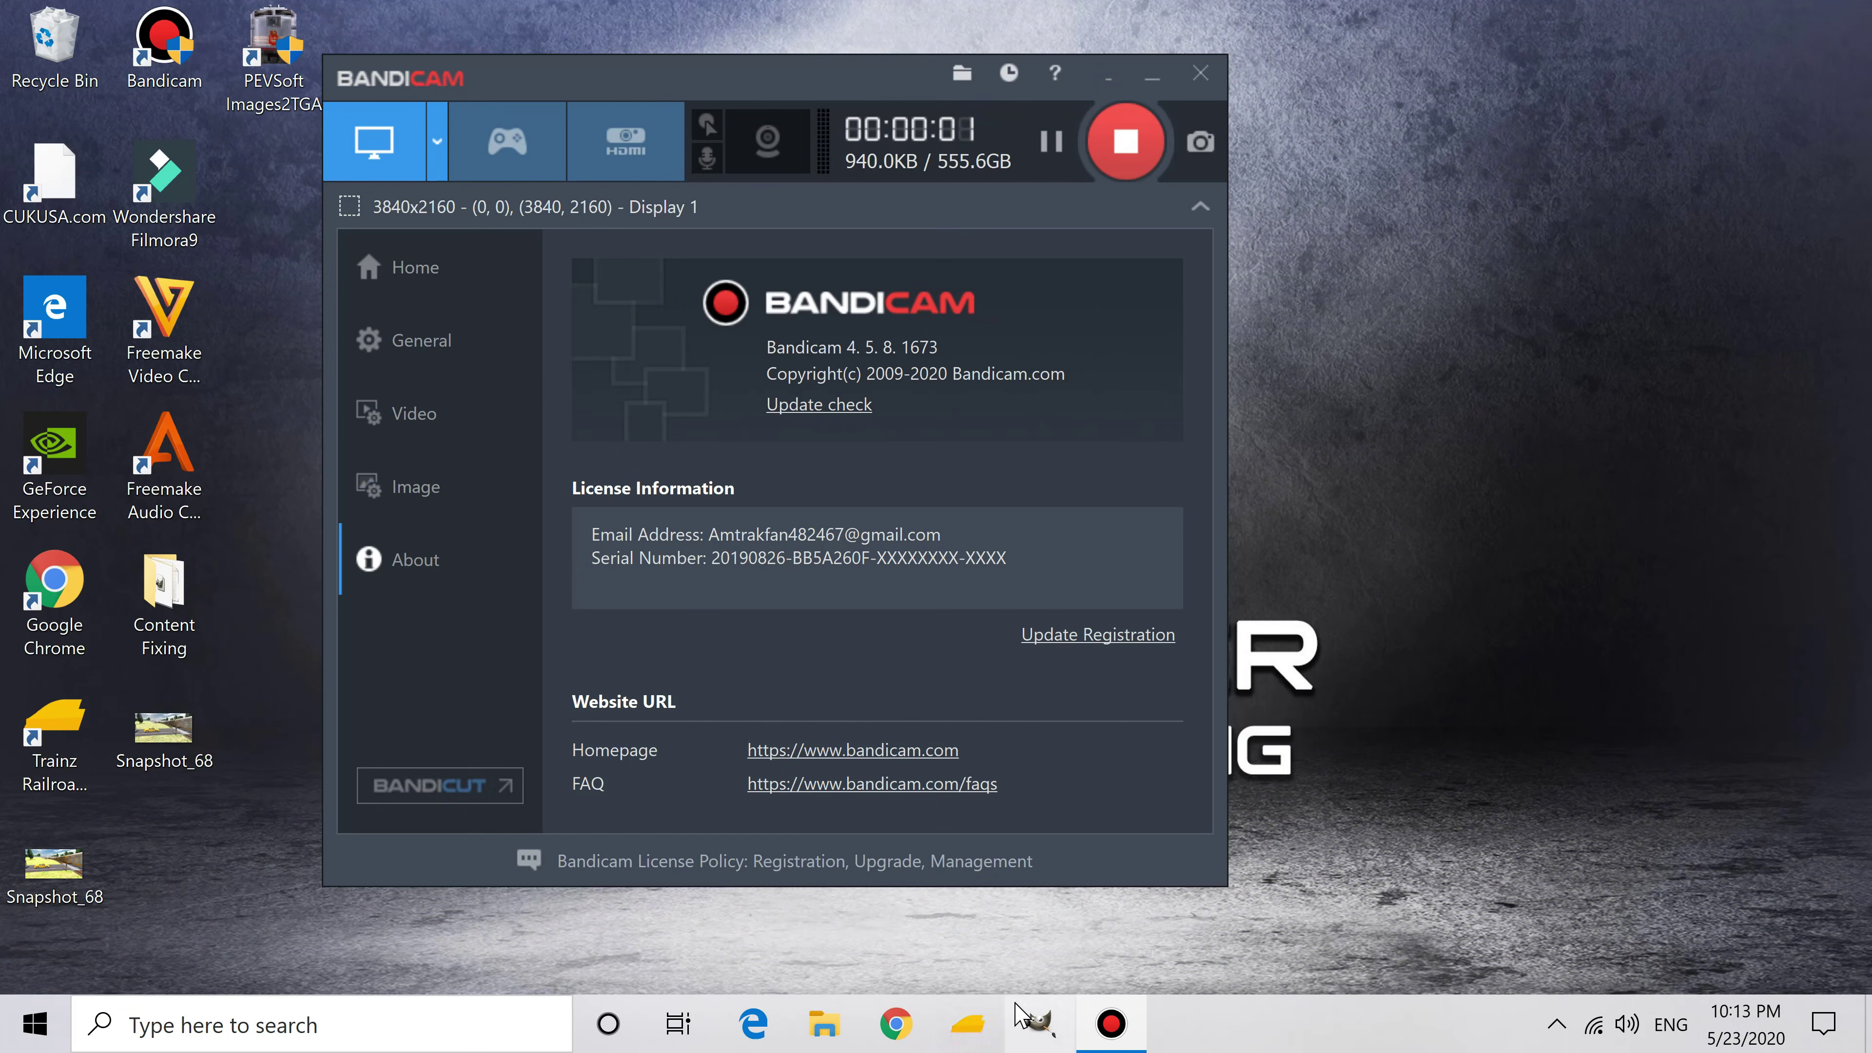
# Step: Reopen Content Manager, filter the installed assets by f40ph and try to submit the Amtrak F40PH edits
pyautogui.click(968, 1024)
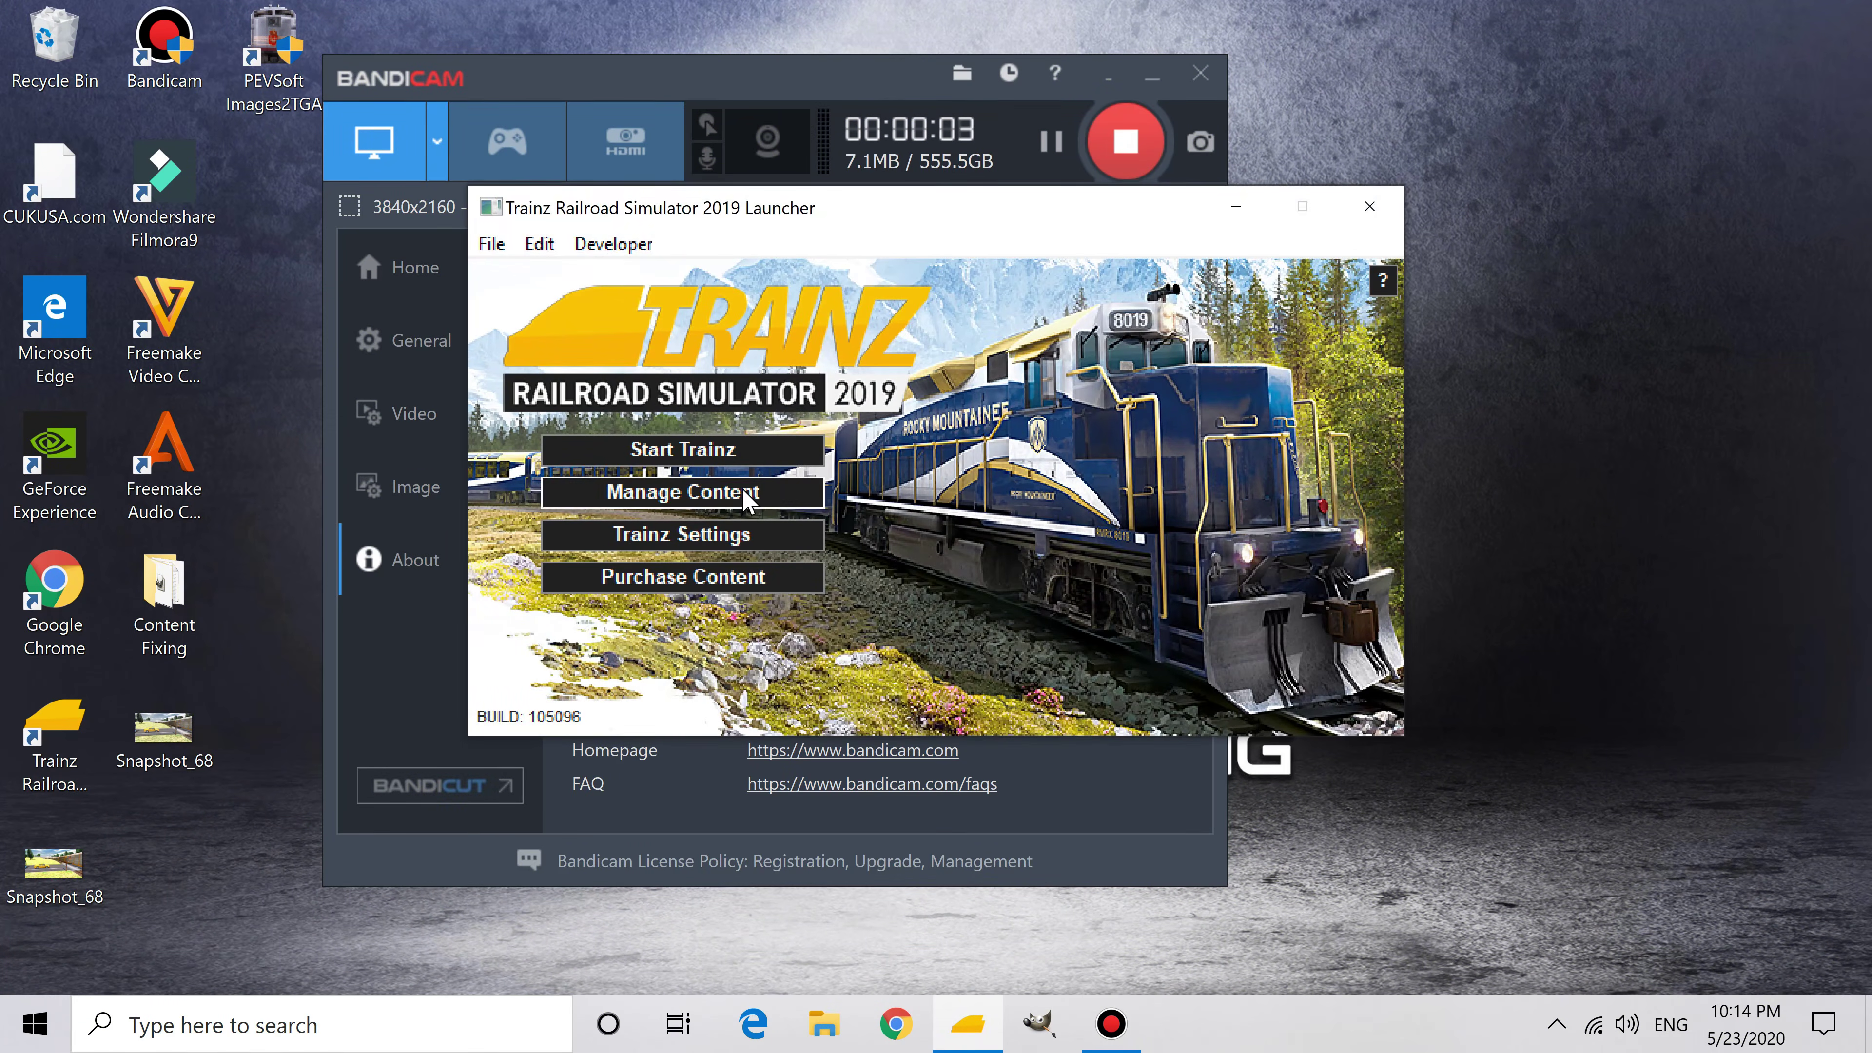
pyautogui.click(748, 492)
pyautogui.write('f40ph')
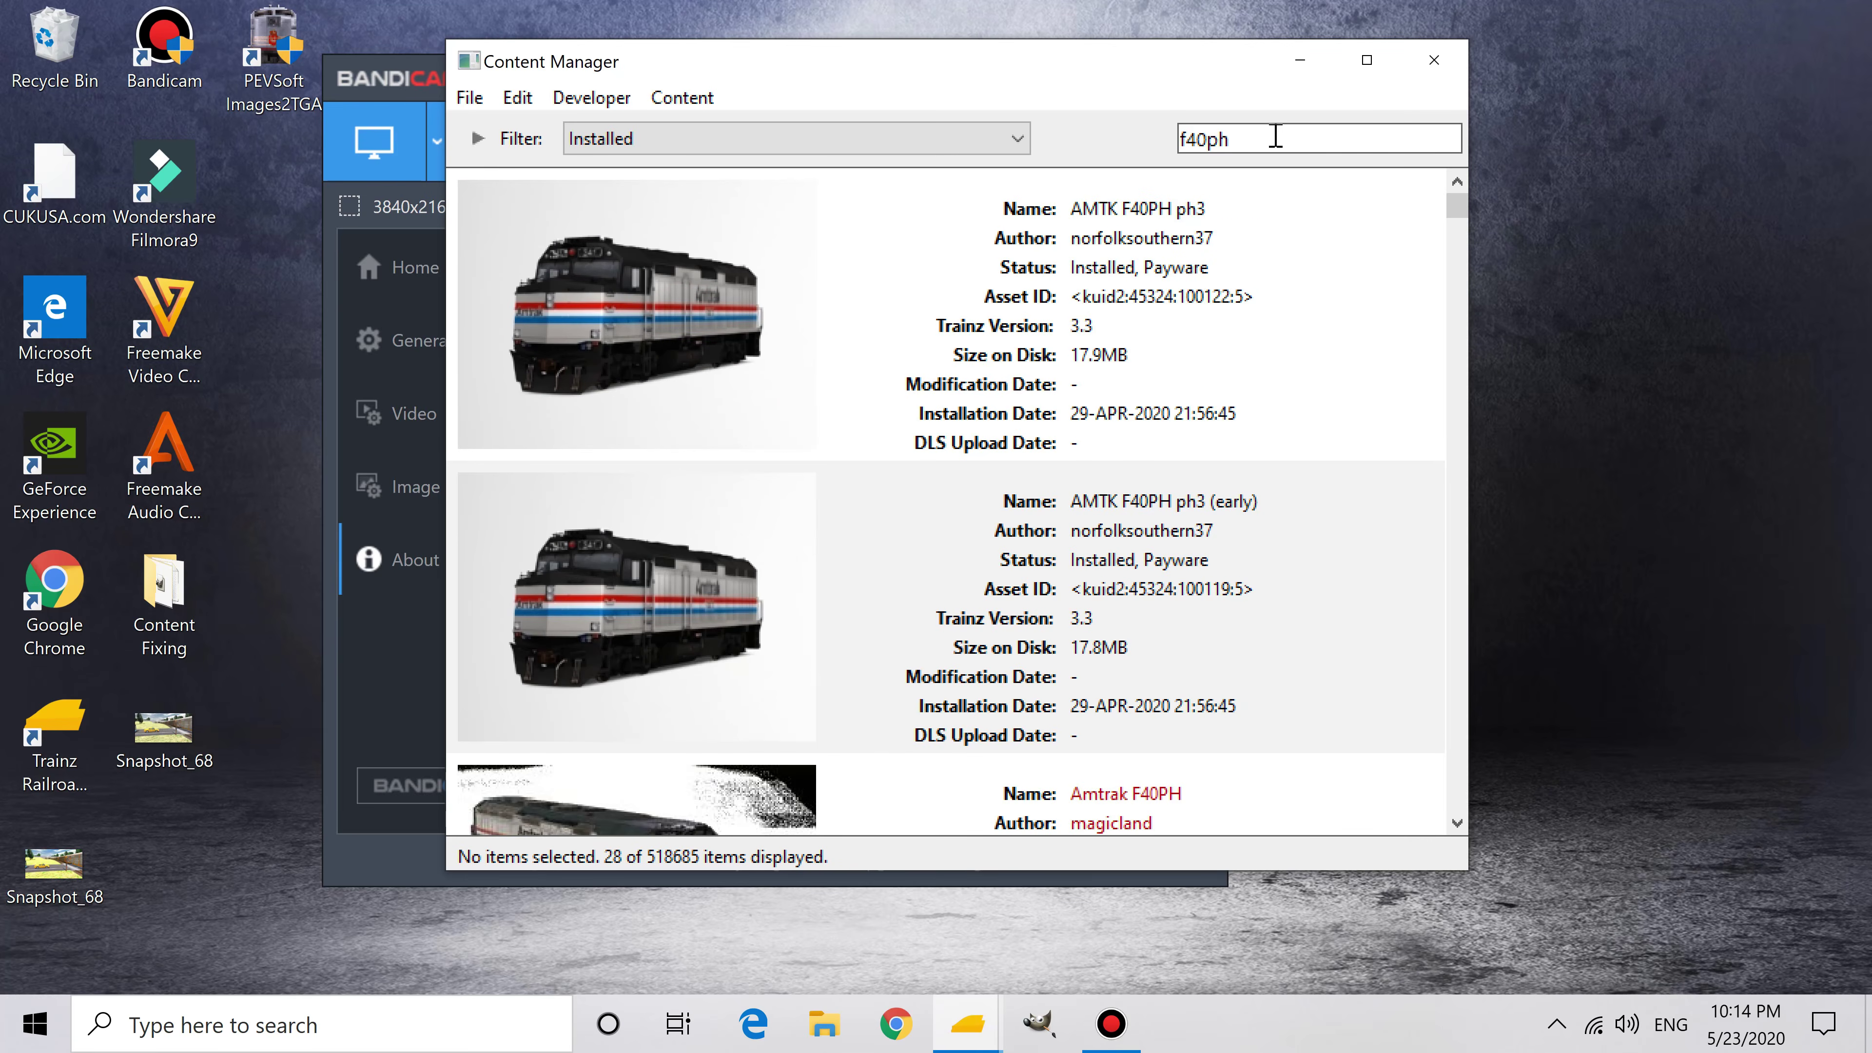
pyautogui.scroll(-1, 1216, 236)
pyautogui.rightClick(1168, 649)
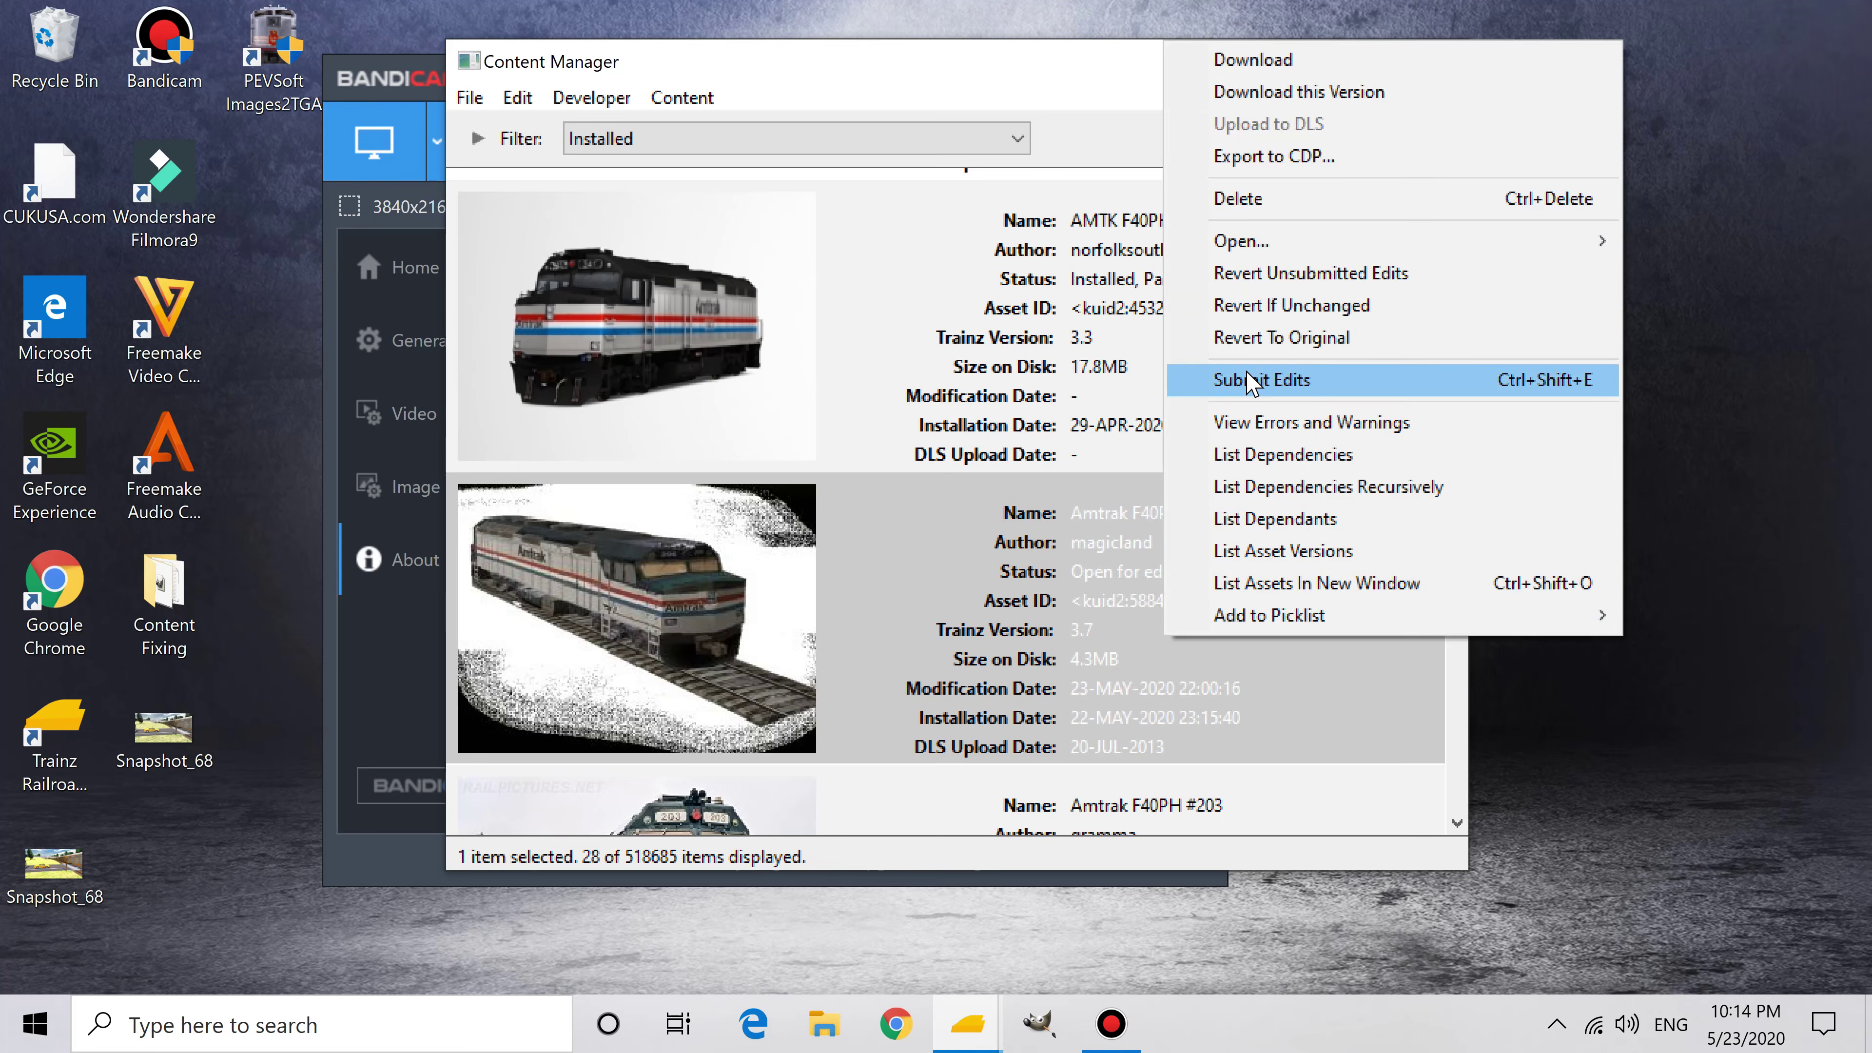
pyautogui.click(1278, 379)
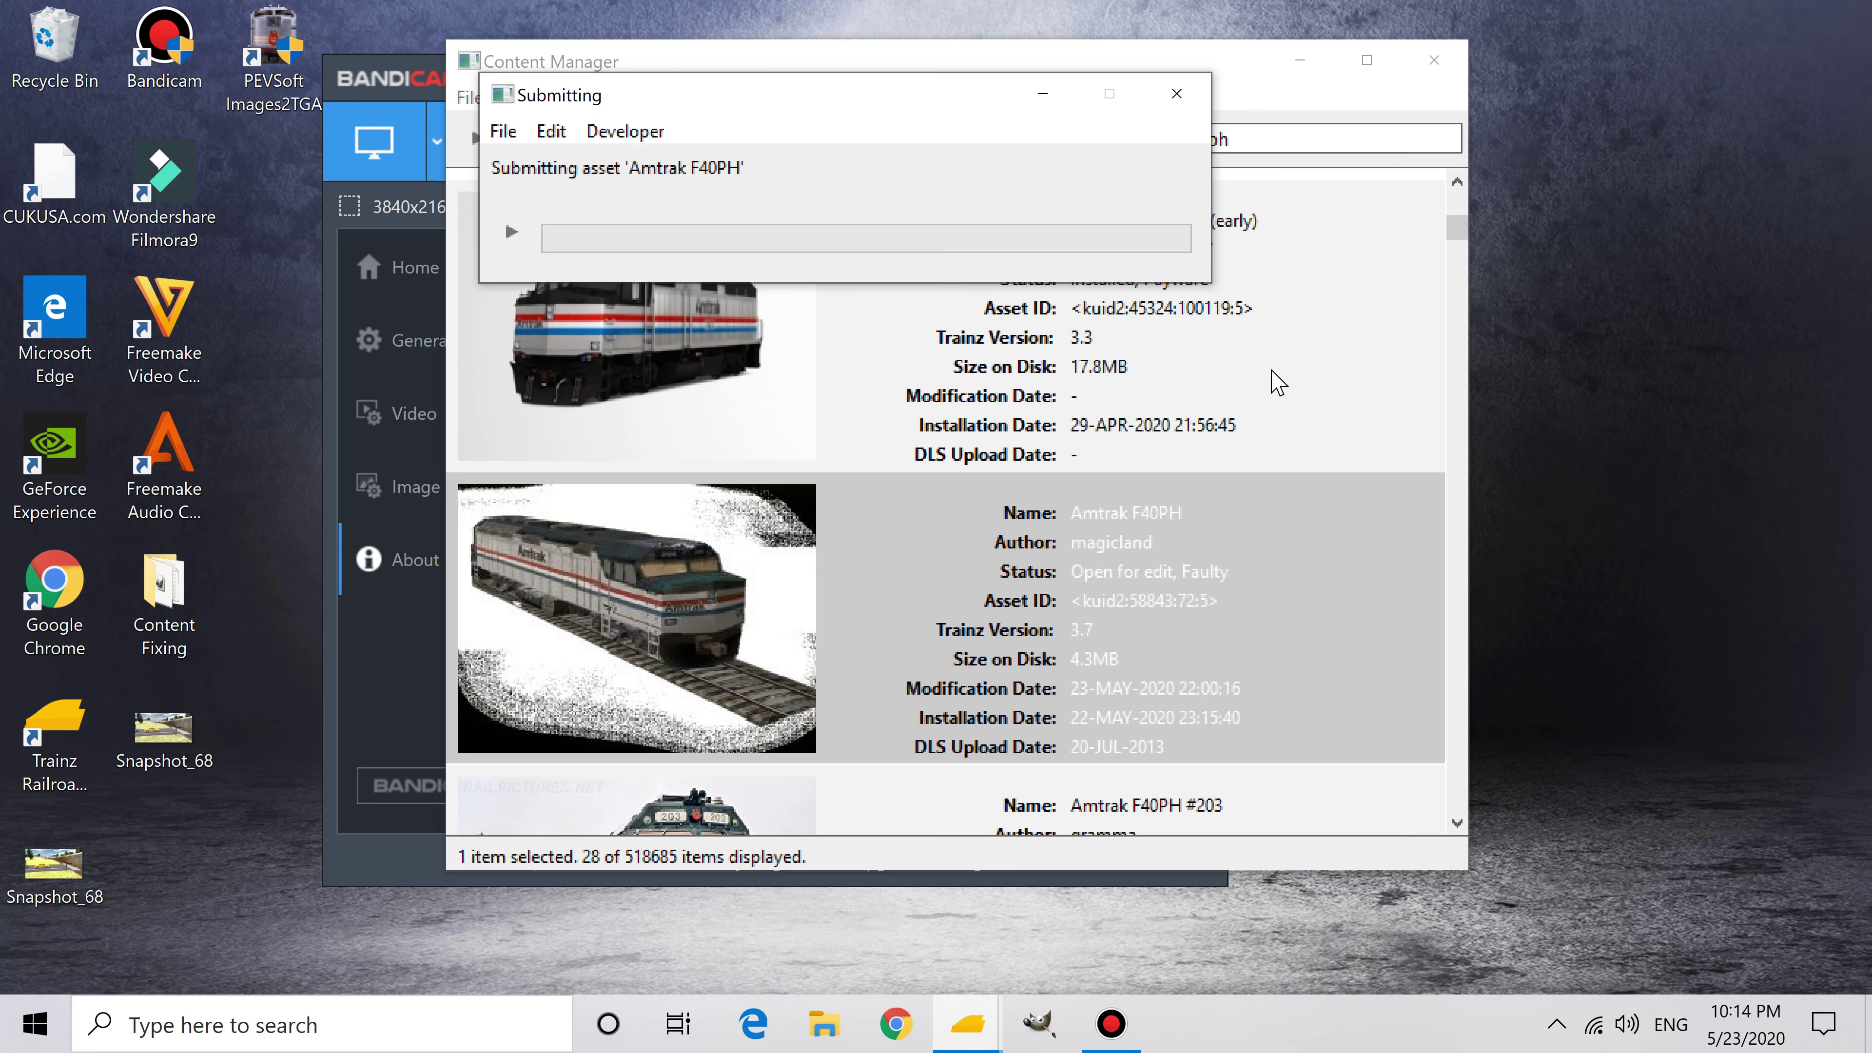
# Step: Close Content Manager and the result window of the Amtrak F40PH submission
pyautogui.click(1489, 86)
pyautogui.click(1474, 76)
pyautogui.click(1433, 60)
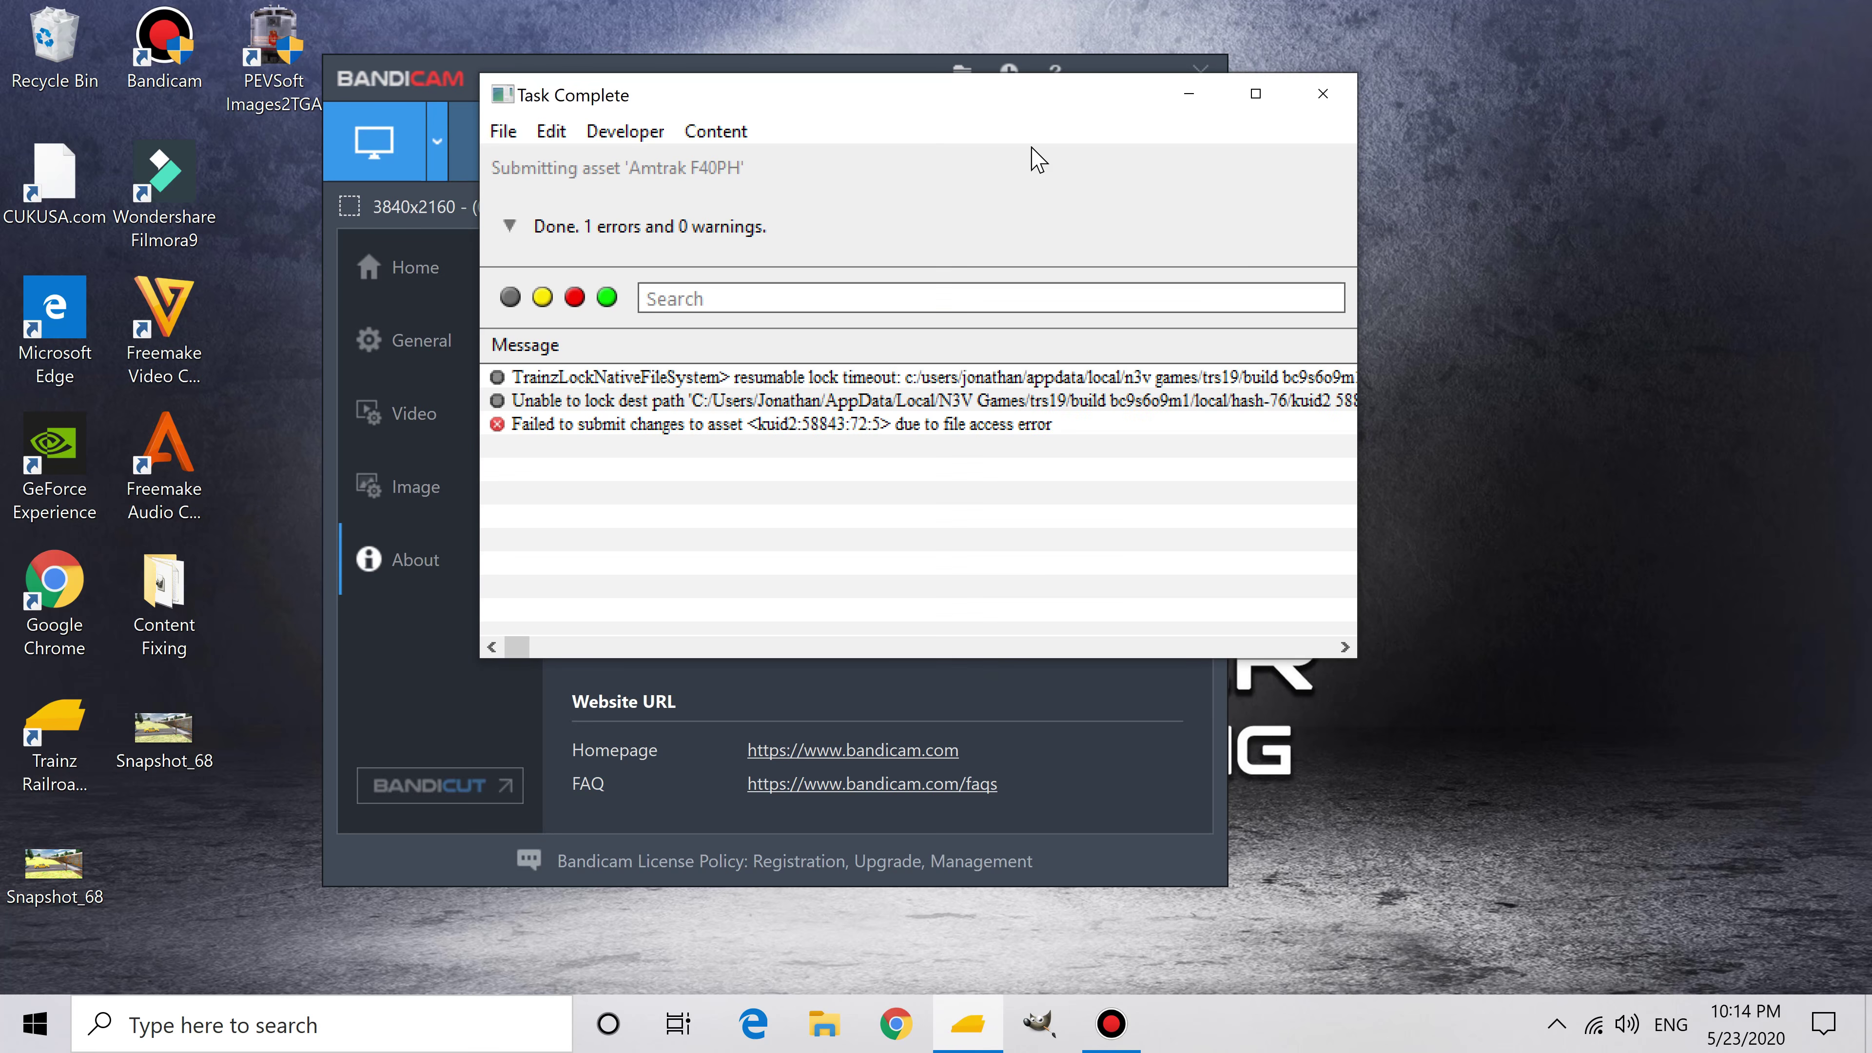
pyautogui.click(1347, 70)
pyautogui.click(1323, 93)
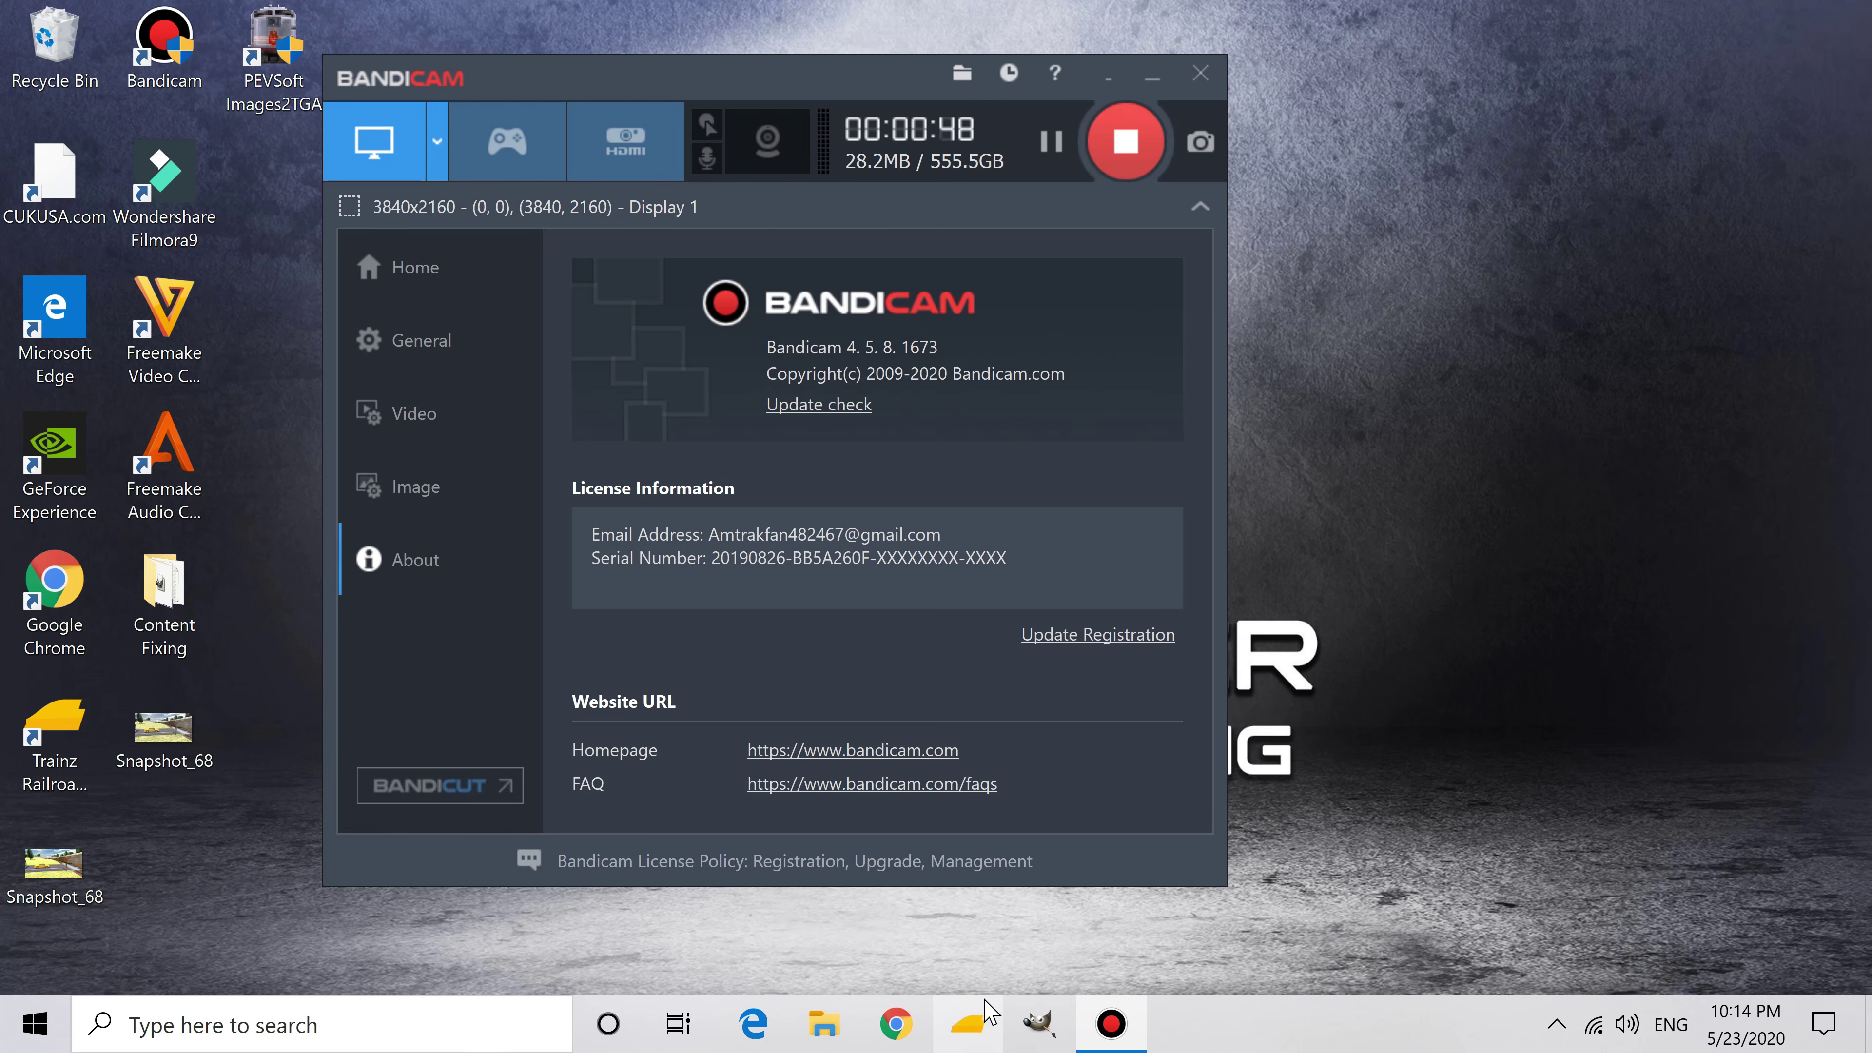
# Step: Restart Content Manager, search the installed assets for f40ph and show the Amtrak F40PH asset's files in Explorer
pyautogui.click(985, 1020)
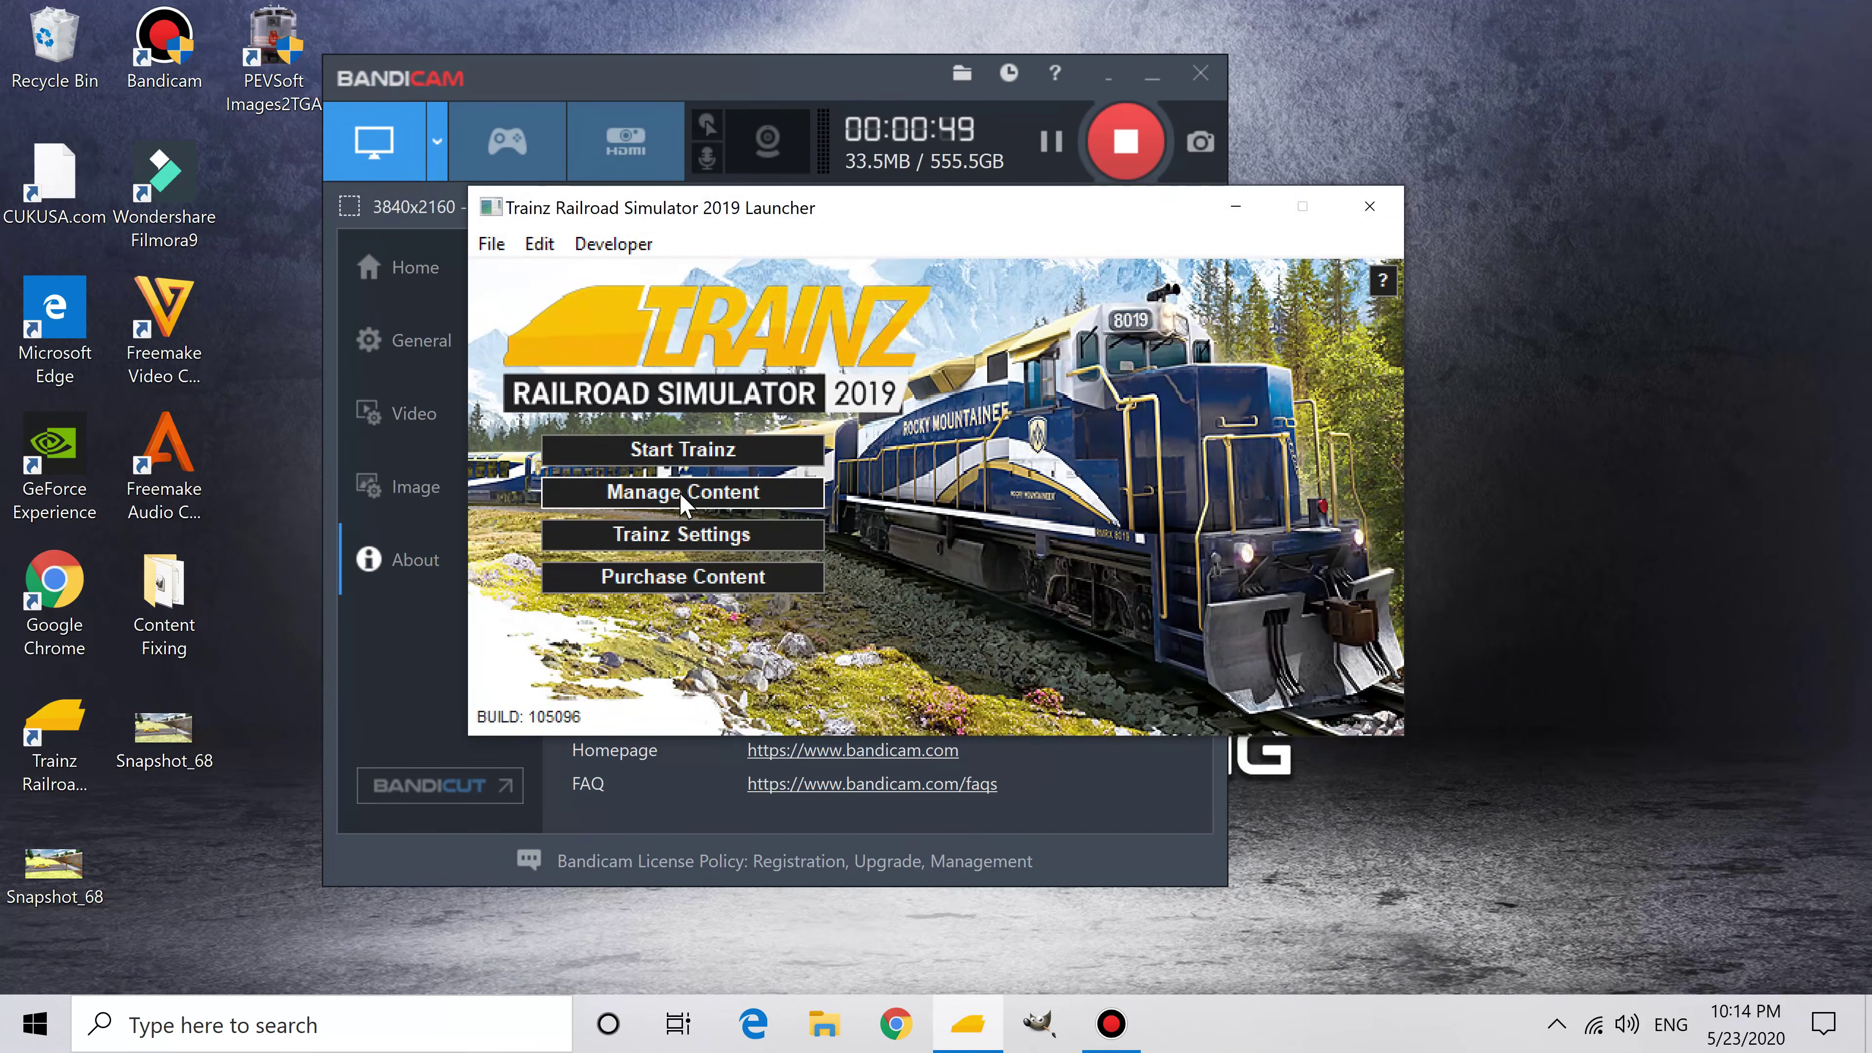
pyautogui.click(686, 492)
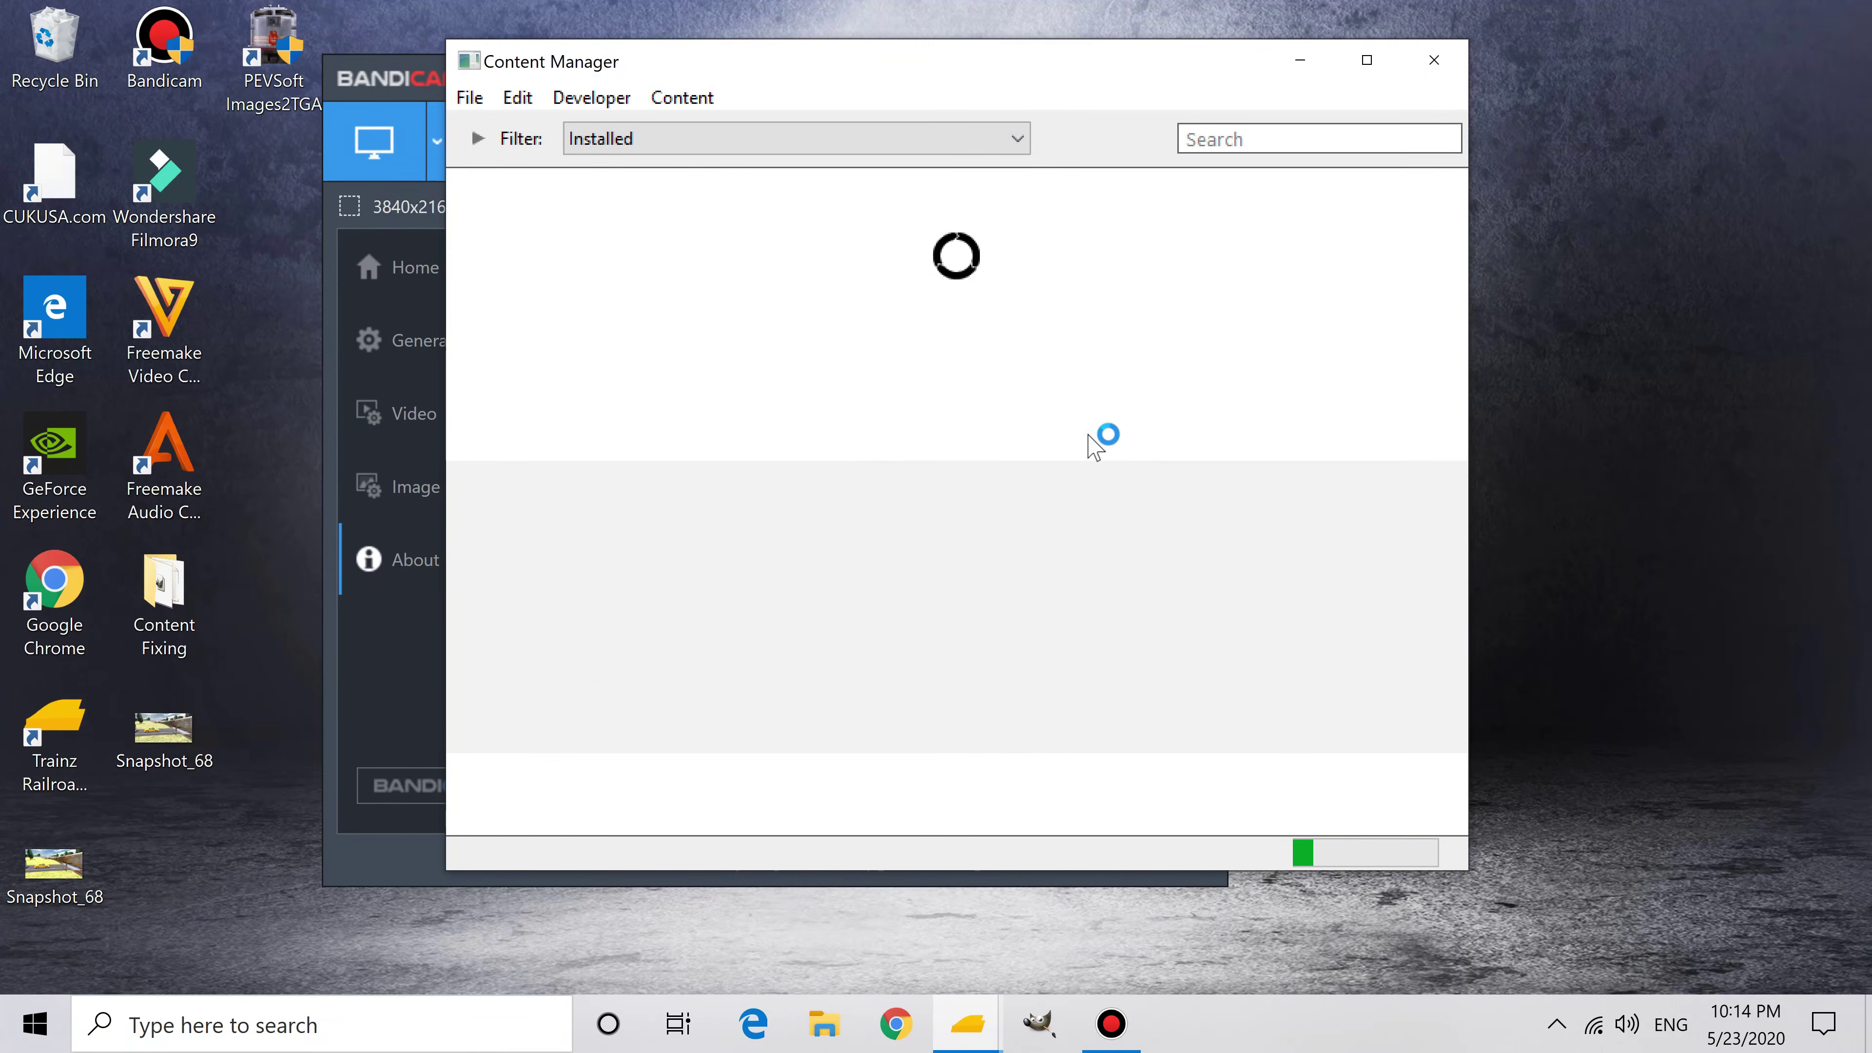
pyautogui.click(1275, 145)
pyautogui.write('f40ph')
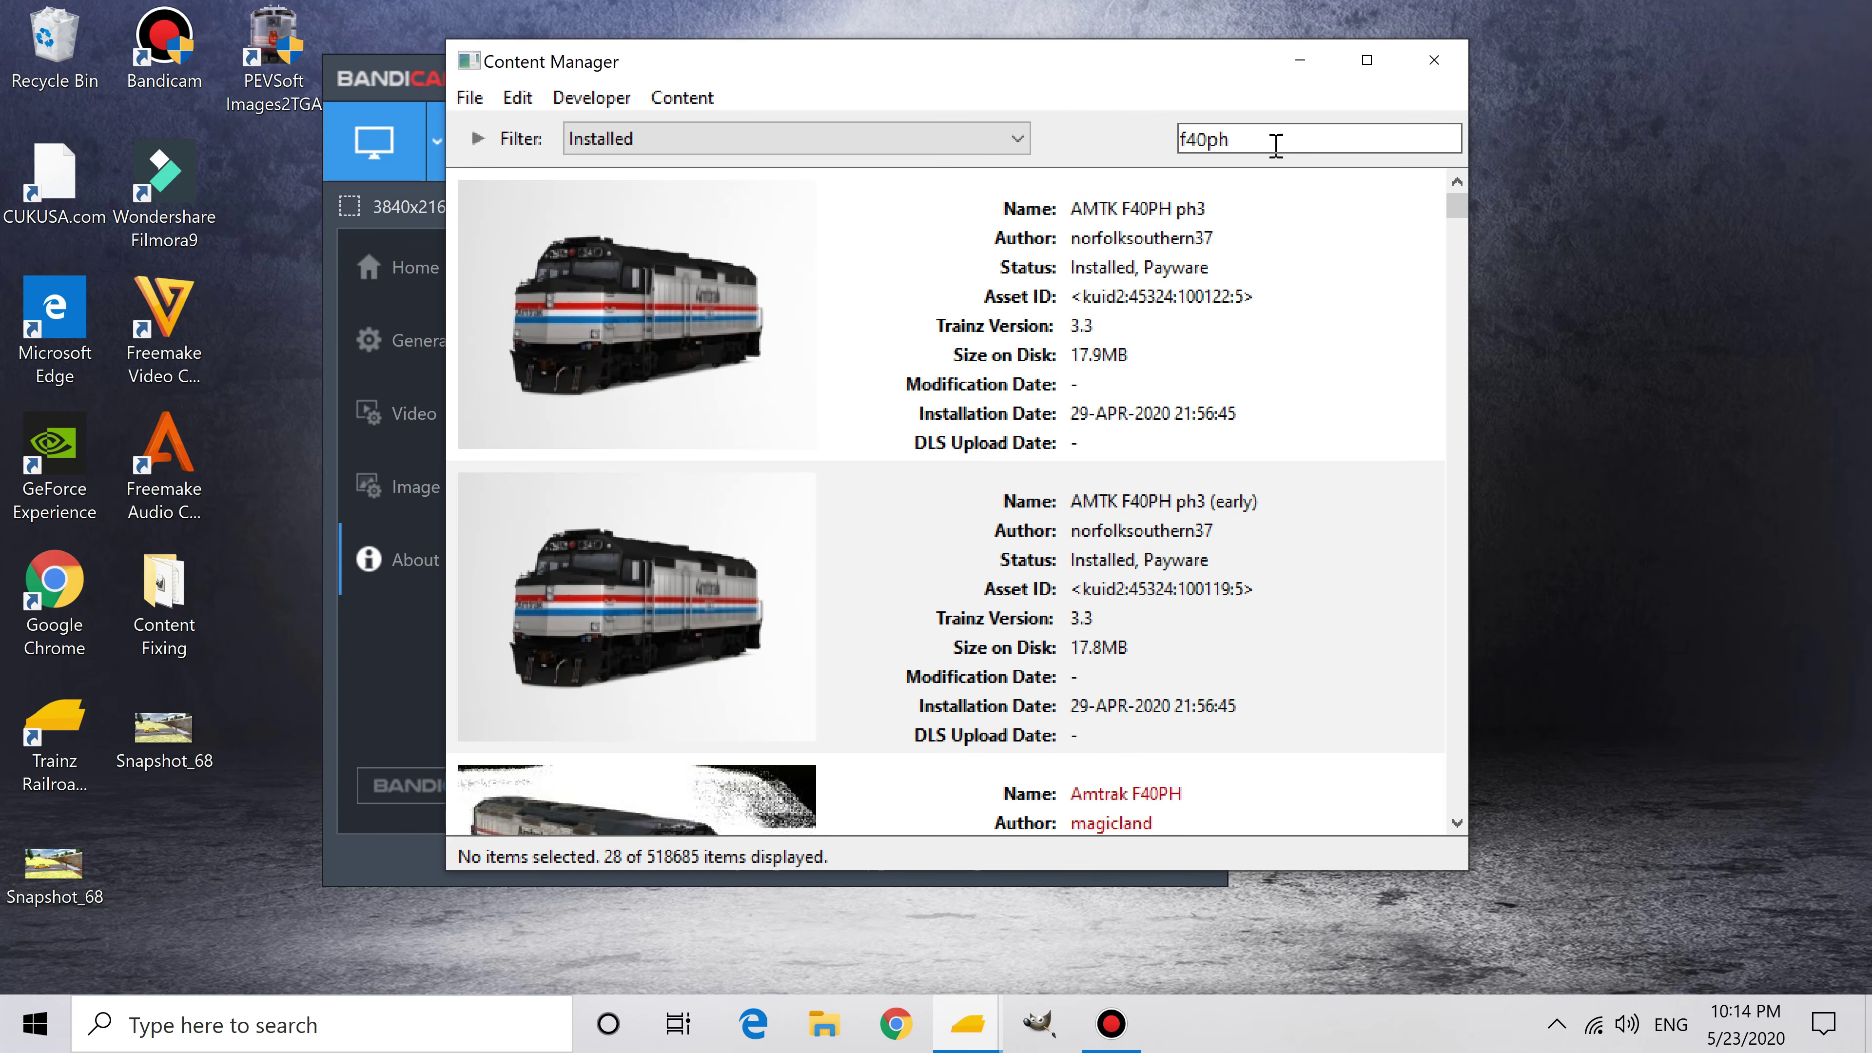
pyautogui.scroll(-1, 1330, 295)
pyautogui.rightClick(1077, 512)
pyautogui.moveTo(1182, 224)
pyautogui.click(957, 258)
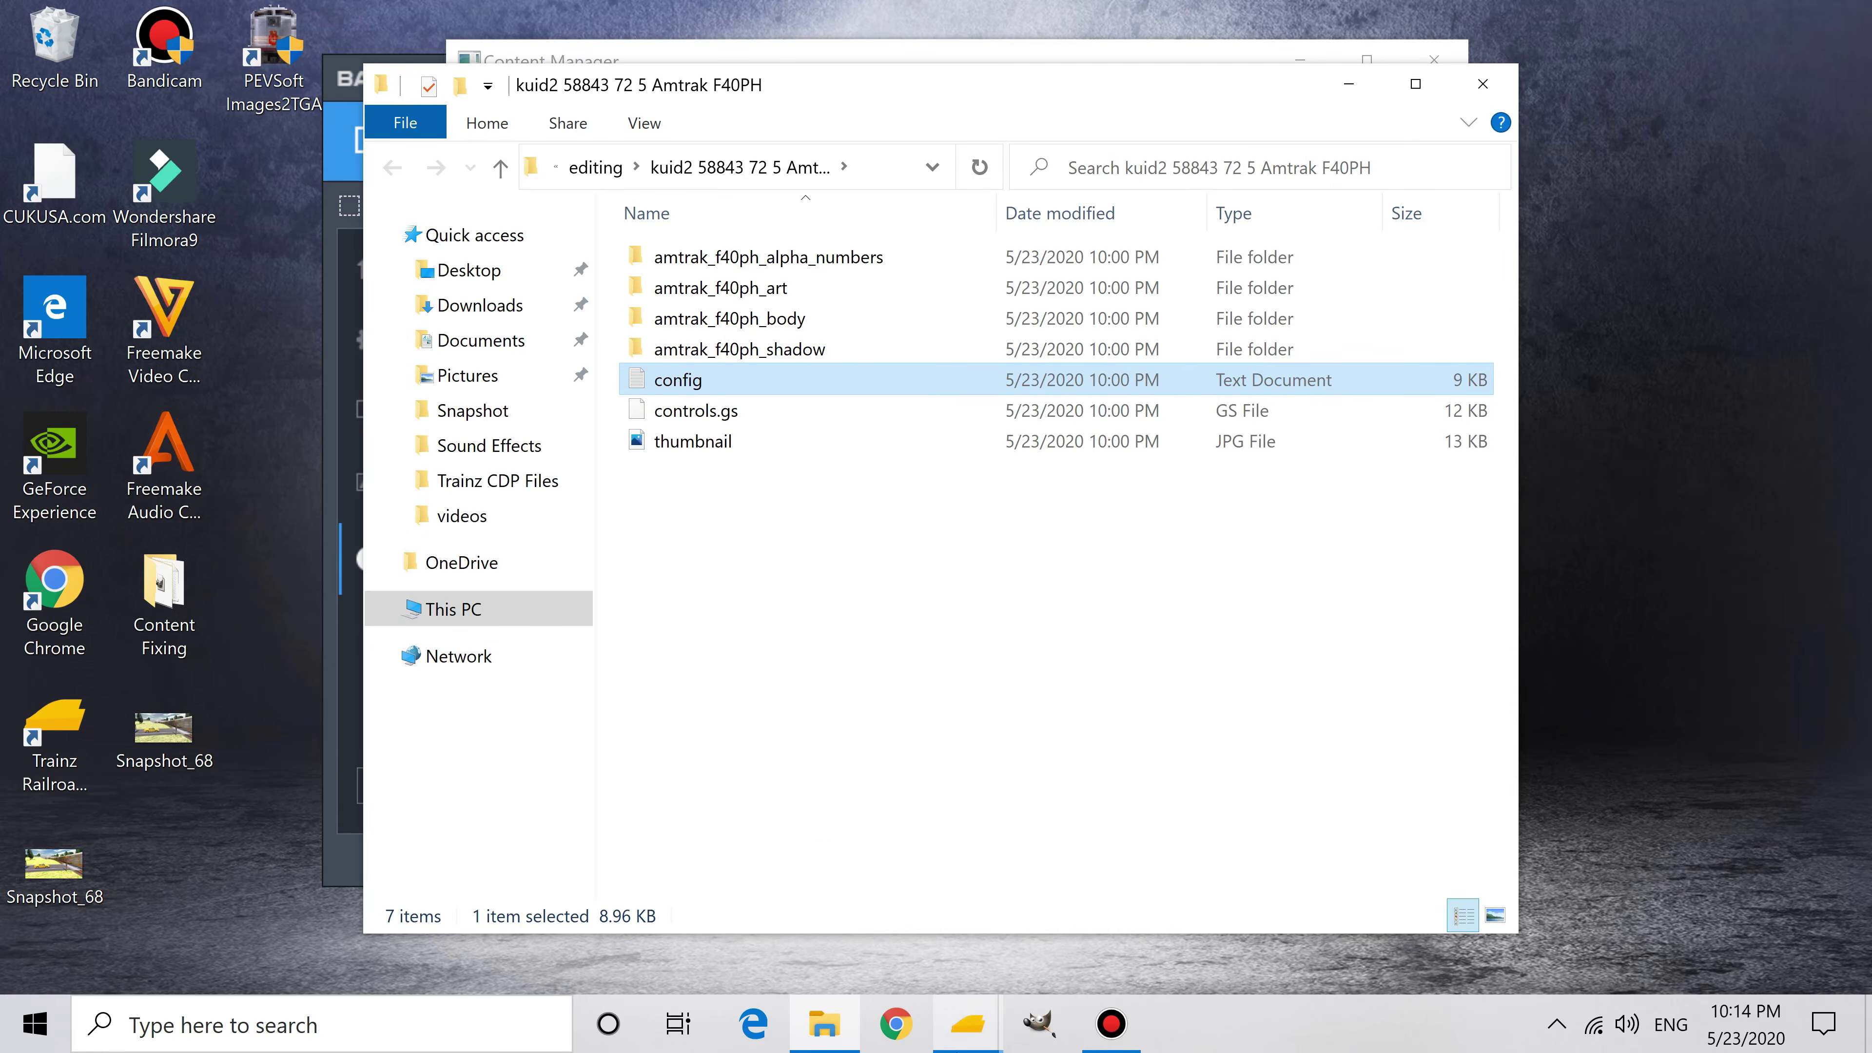
# Step: Try to submit the Amtrak F40PH edits with its asset folder still open, and close the task result
pyautogui.moveTo(968, 1023)
pyautogui.click(1124, 911)
pyautogui.rightClick(1108, 574)
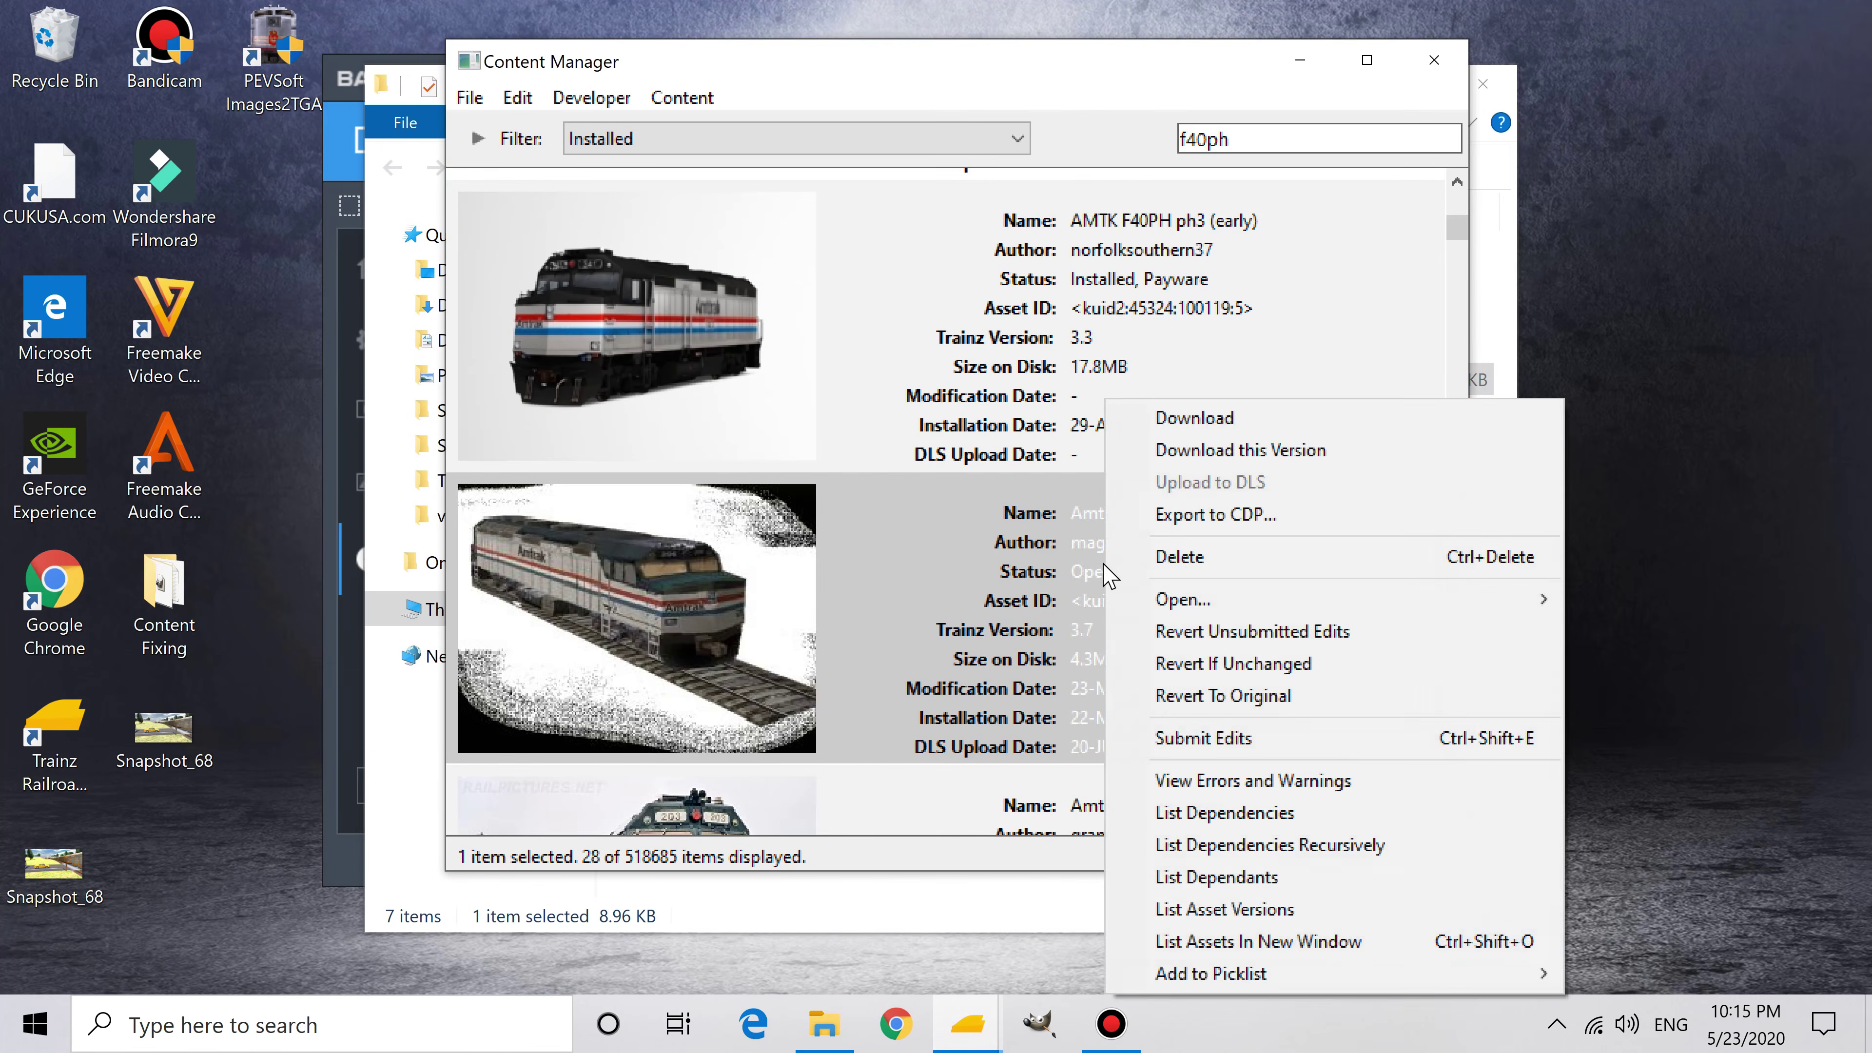
pyautogui.click(1224, 738)
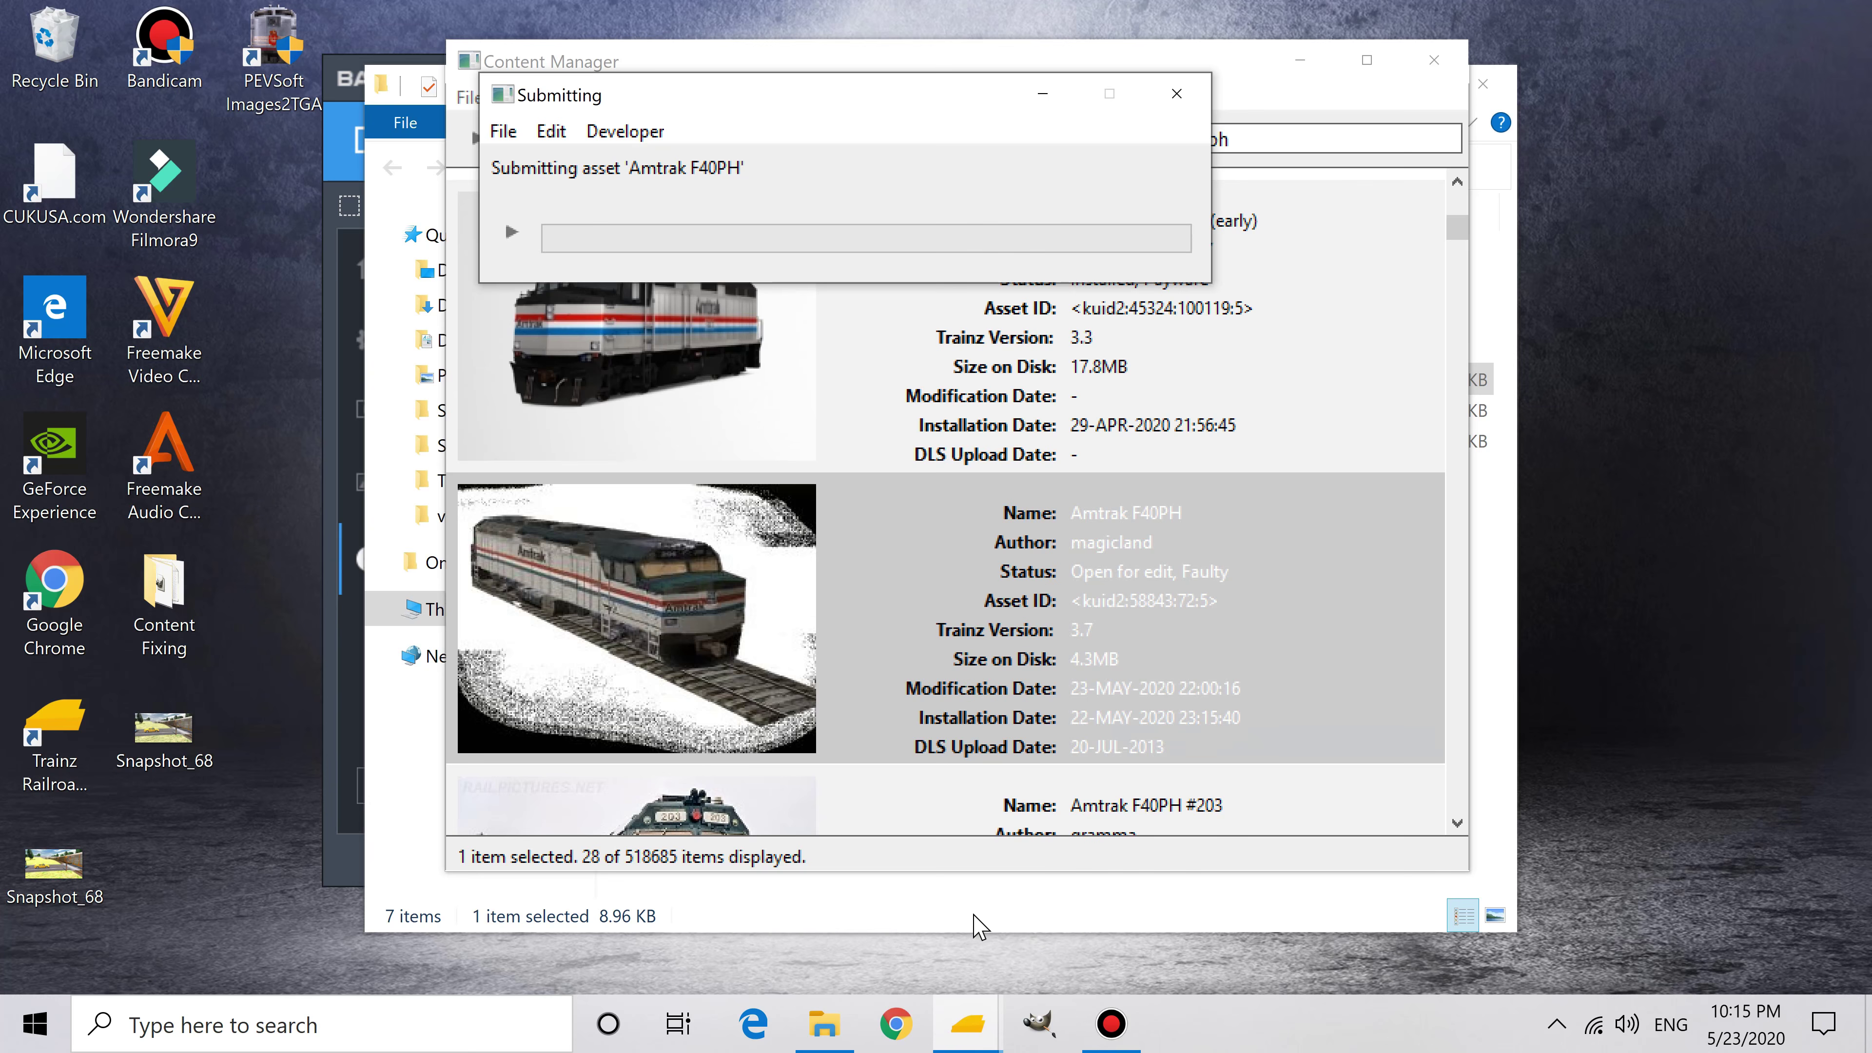
pyautogui.click(977, 926)
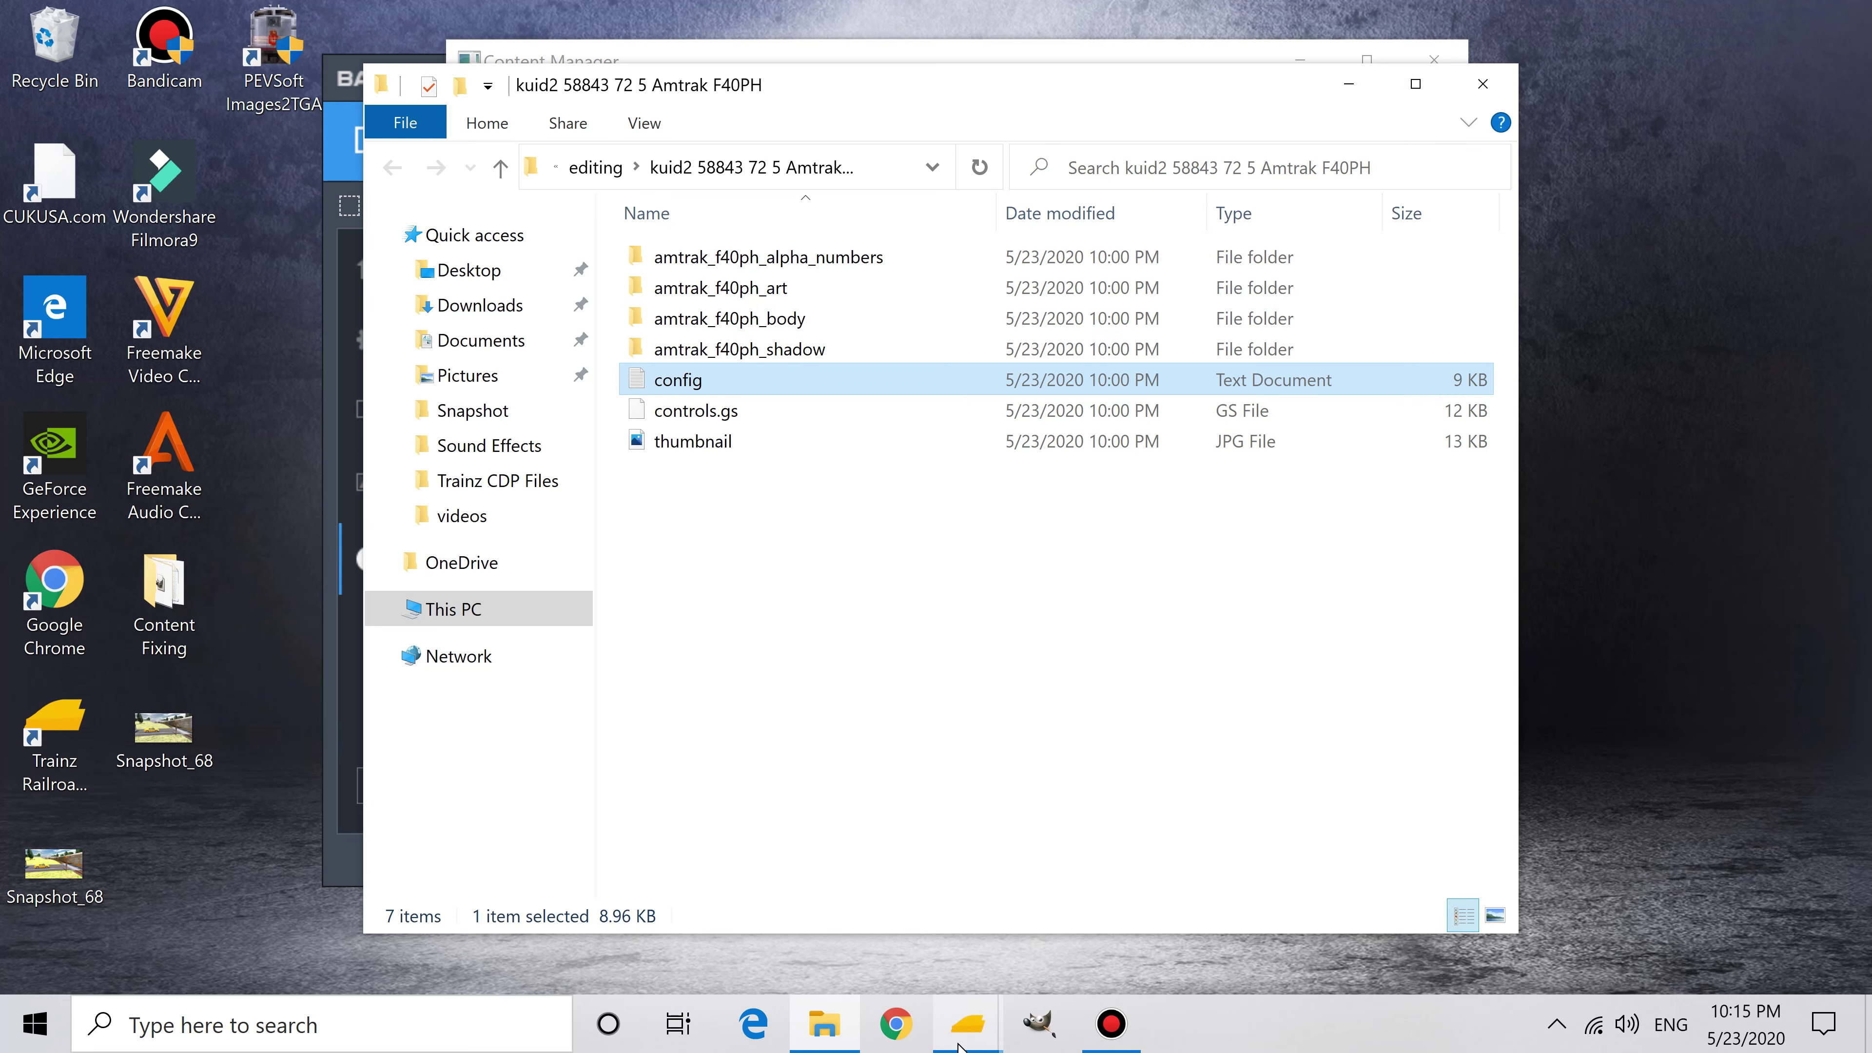
pyautogui.moveTo(955, 1043)
pyautogui.click(1187, 891)
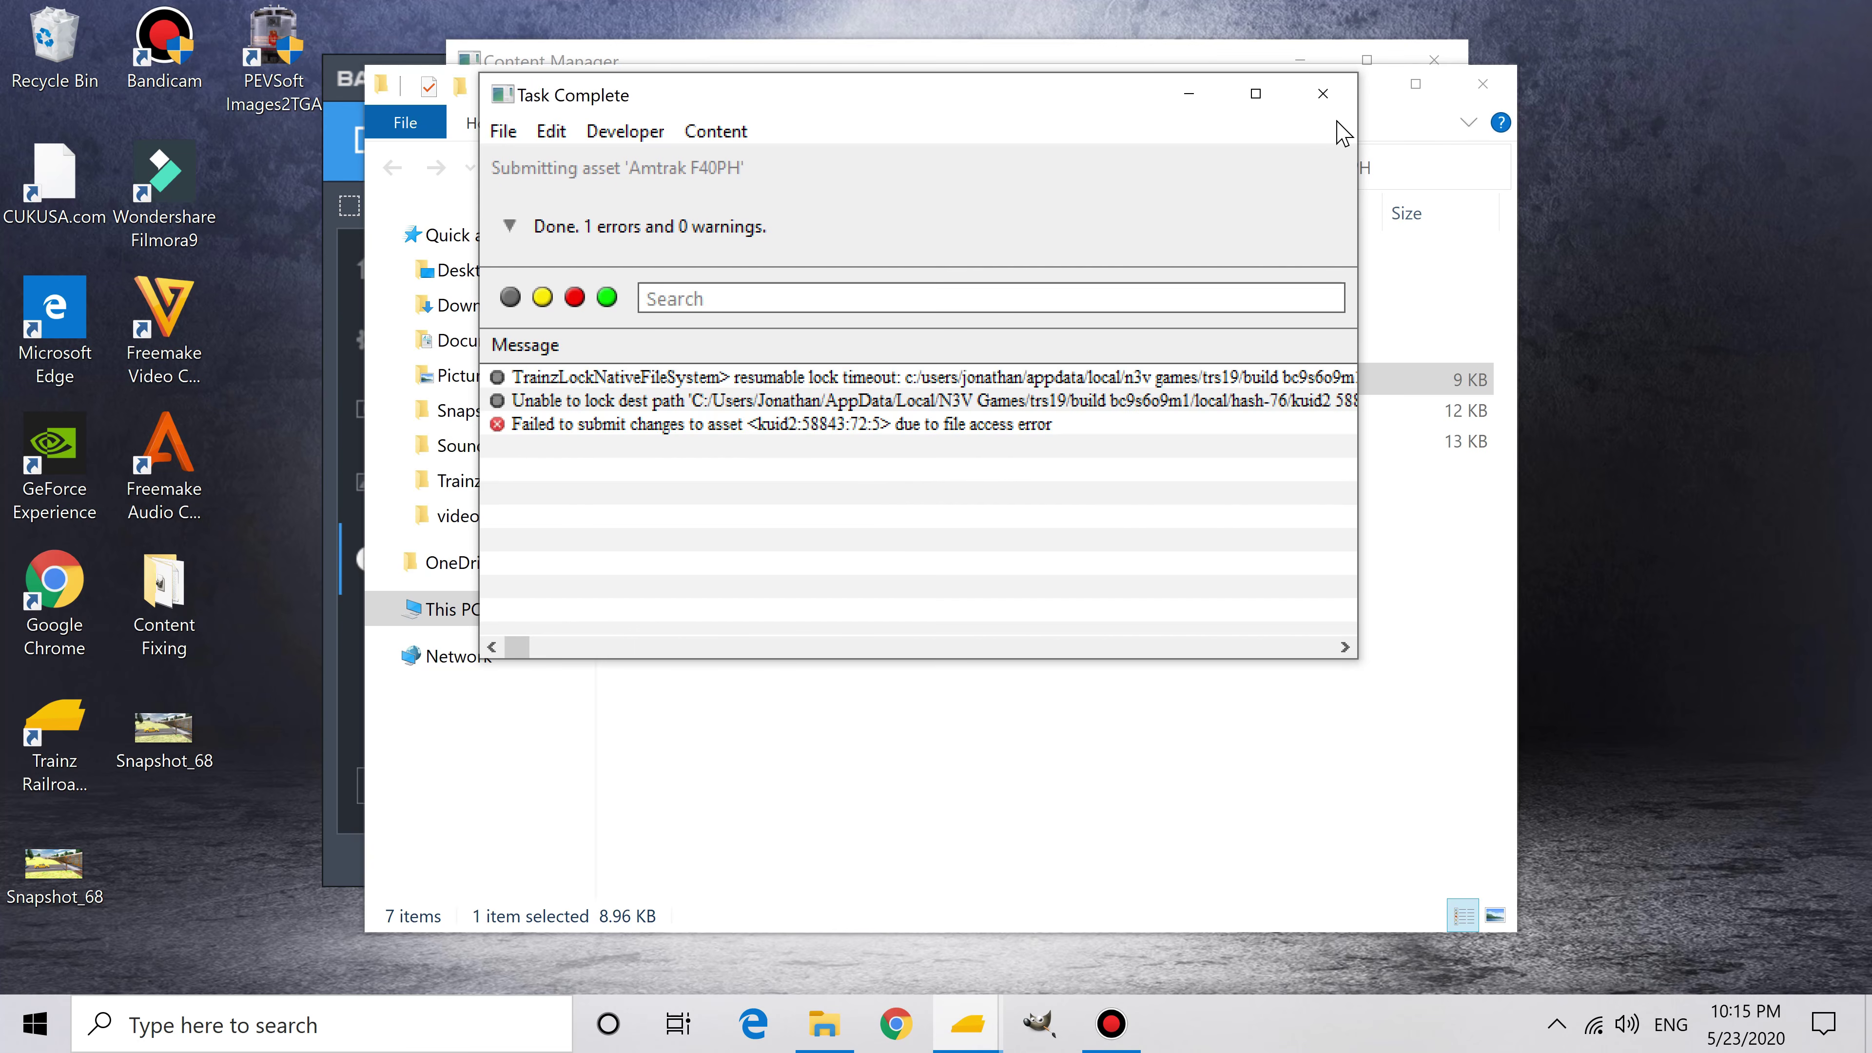
pyautogui.click(1323, 94)
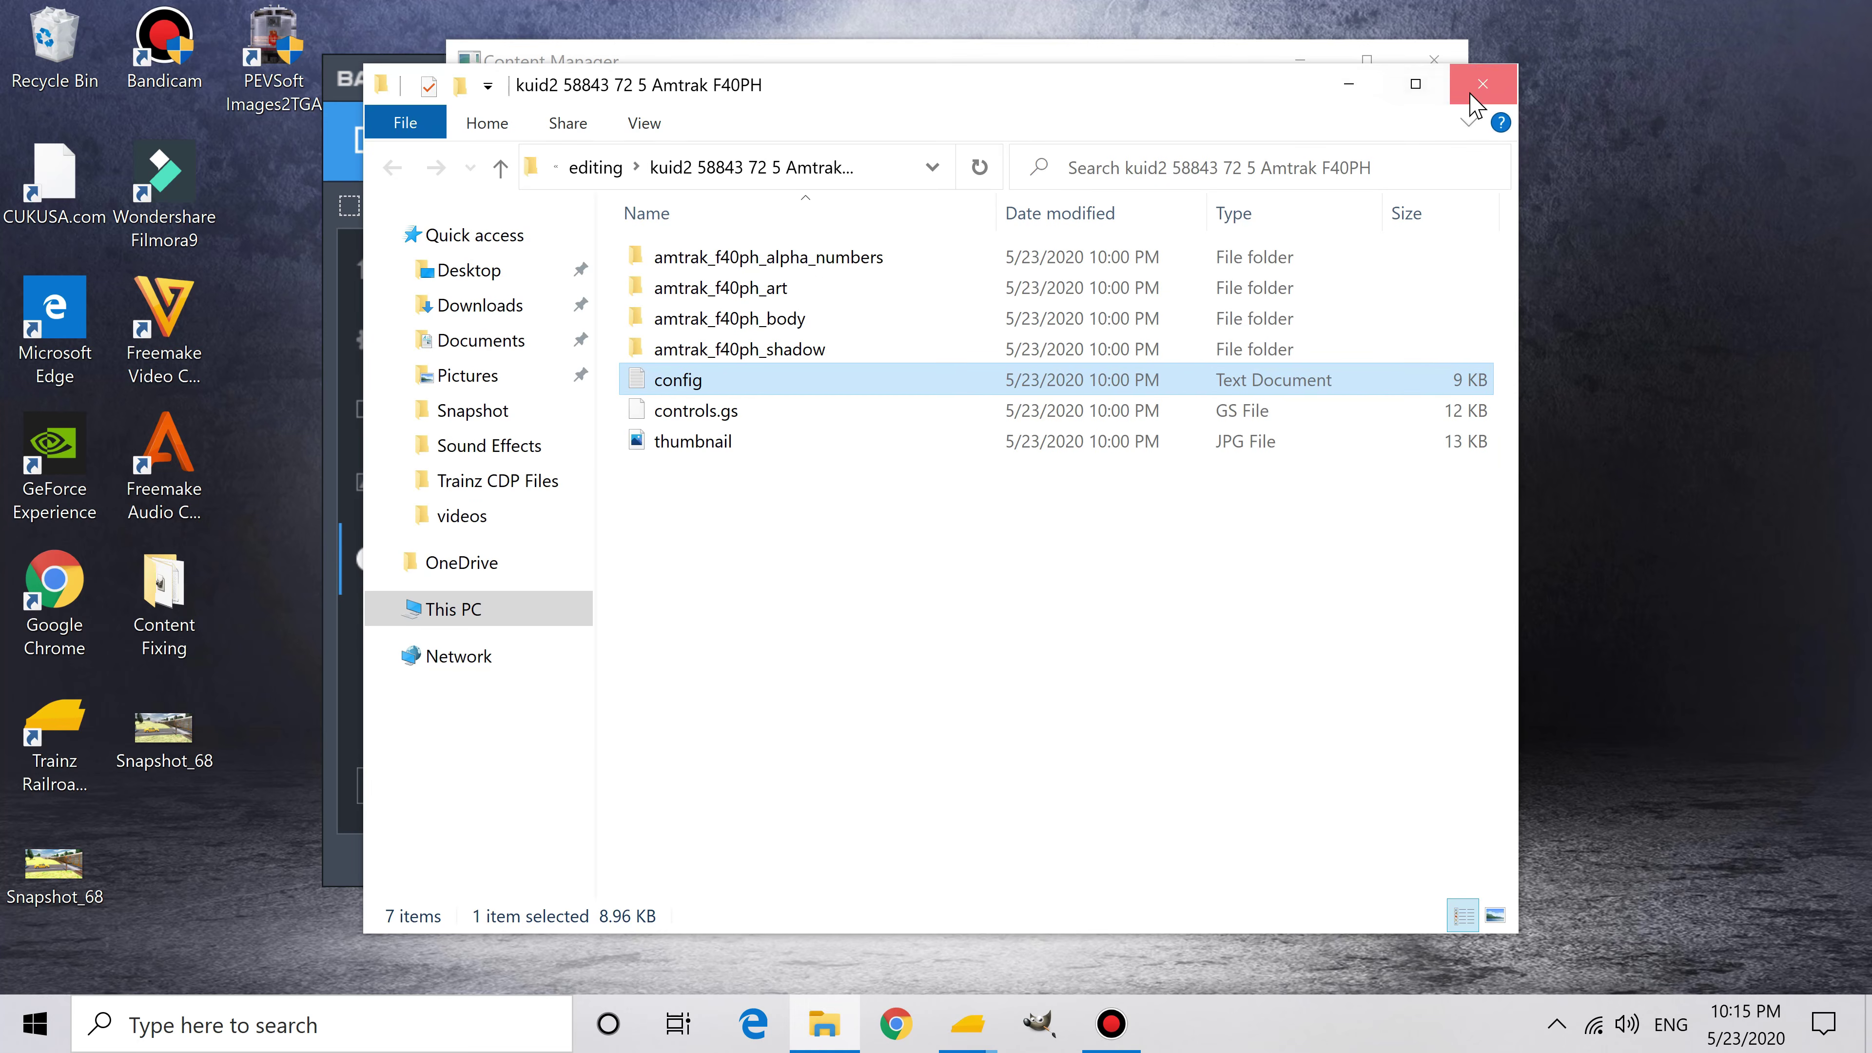
# Step: Close the asset folder and try again to submit the Amtrak F40PH edits, dismissing the task result
pyautogui.click(1483, 83)
pyautogui.rightClick(1141, 549)
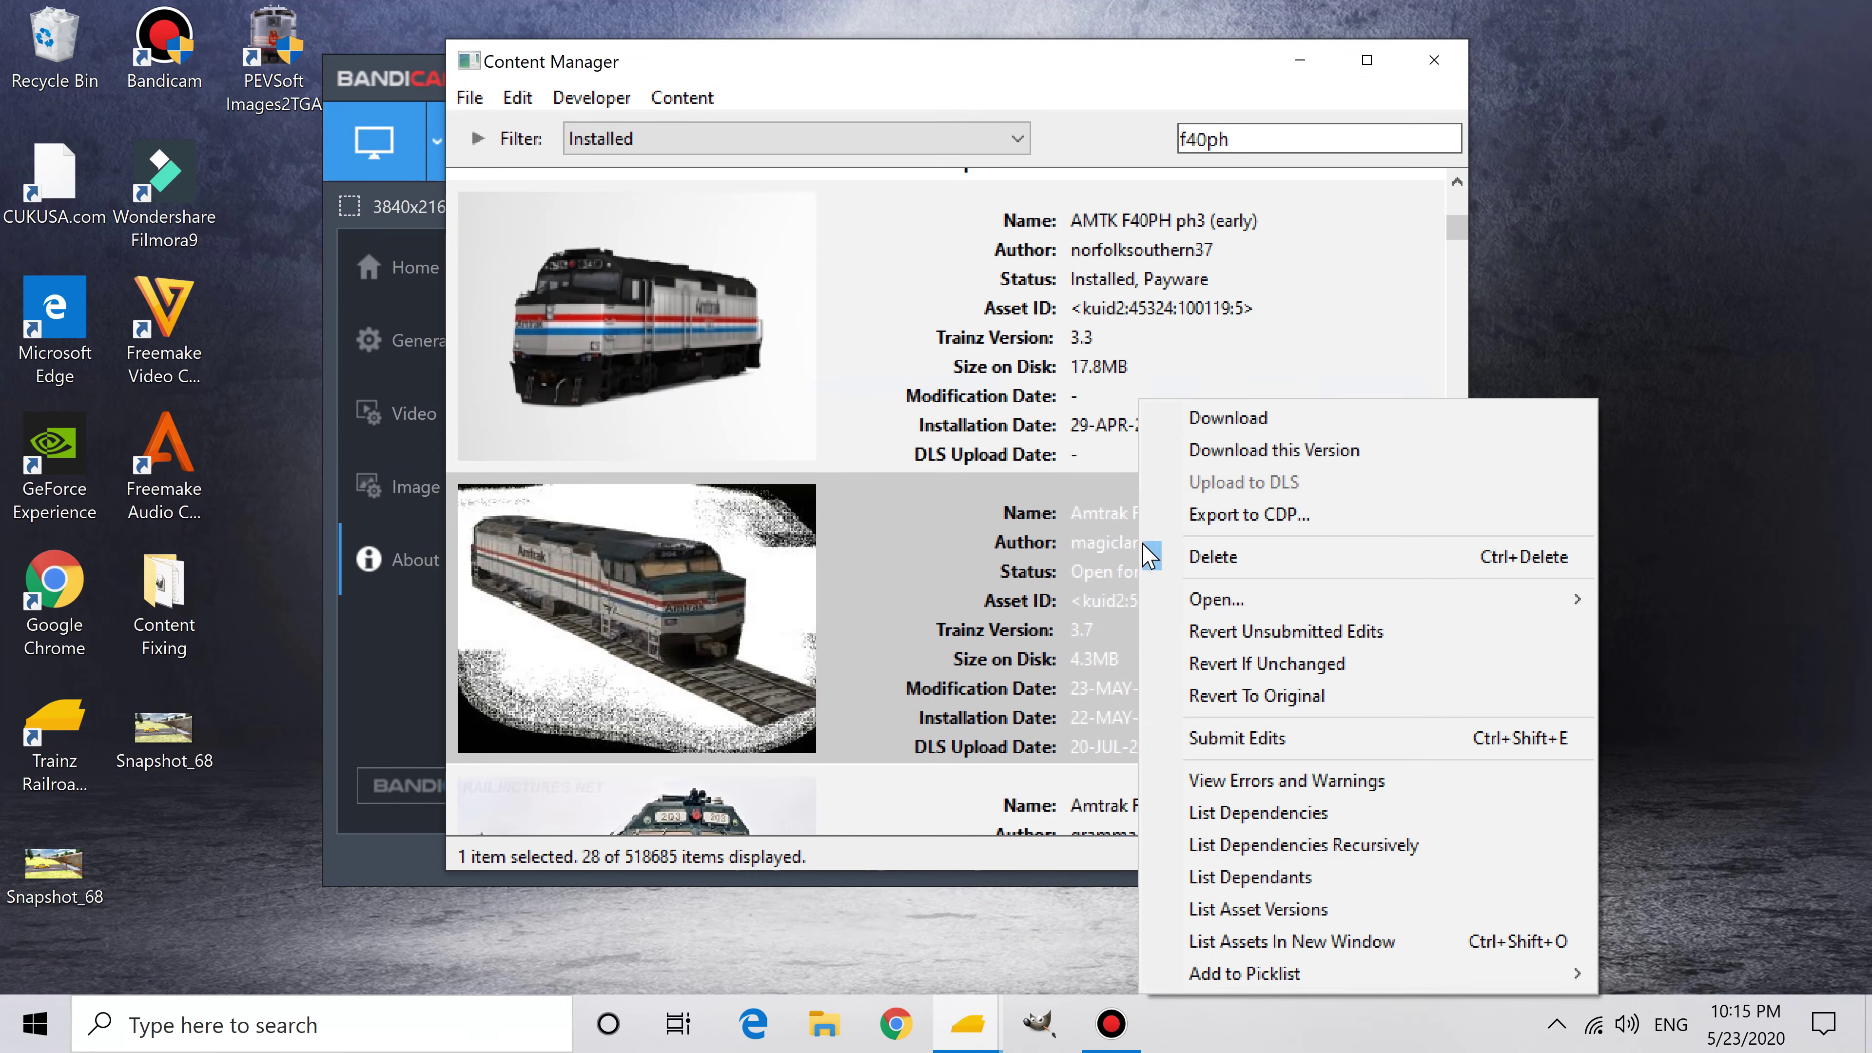
pyautogui.click(1215, 747)
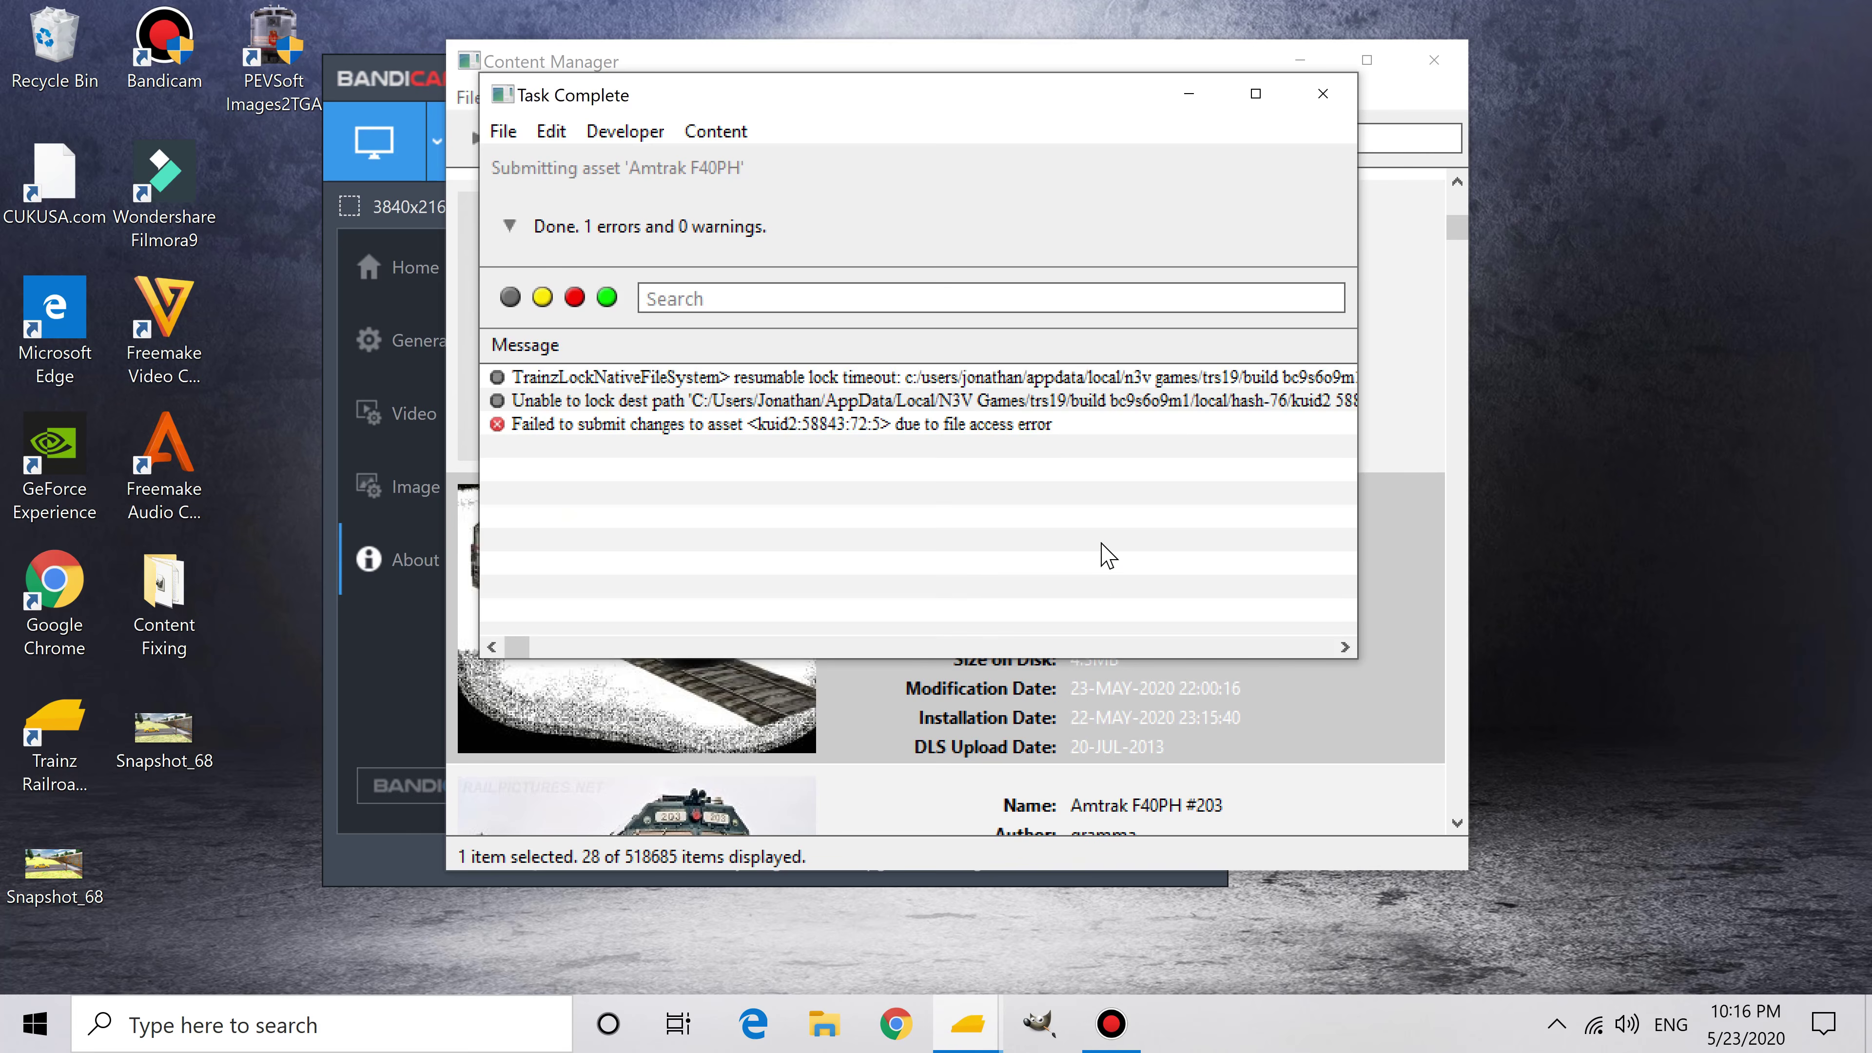
pyautogui.click(1324, 93)
pyautogui.rightClick(1151, 621)
pyautogui.click(1251, 363)
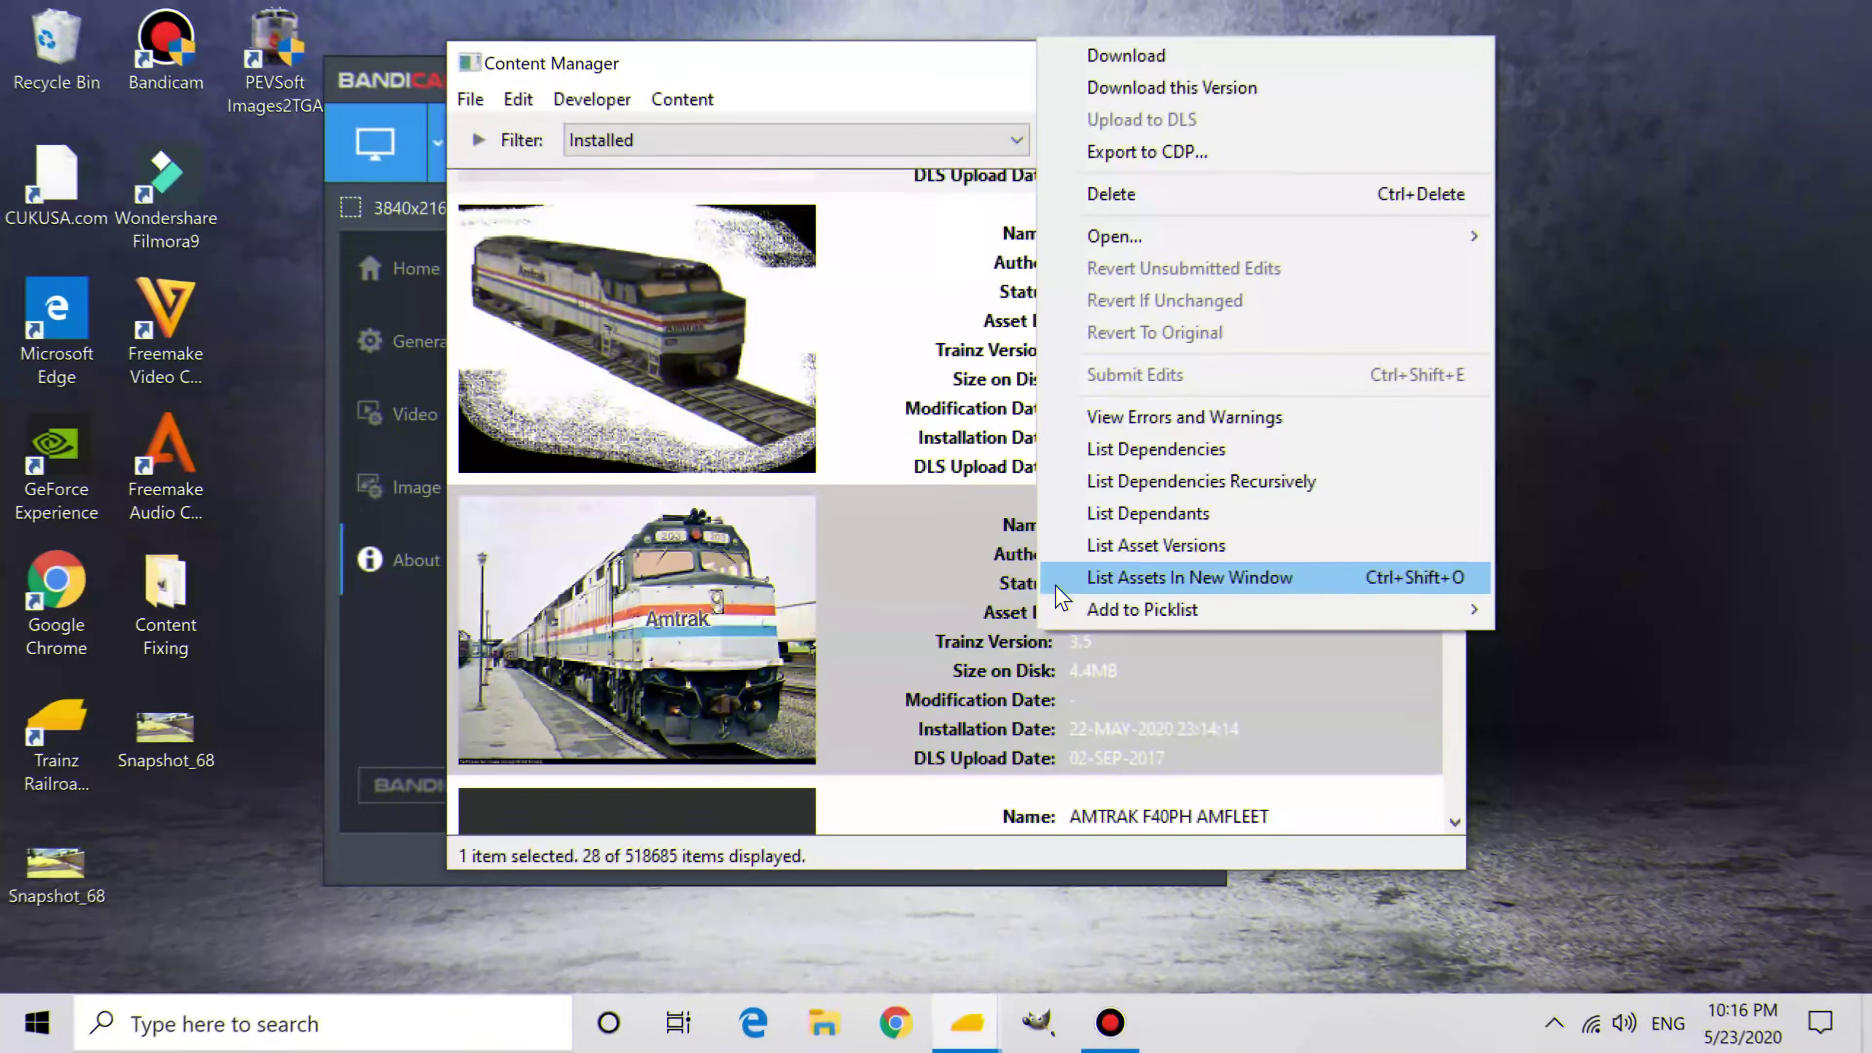
# Step: Preview the Amtrak F40PH #203 asset, examine its running numbers from the side and front, and close the preview
pyautogui.moveTo(1105, 236)
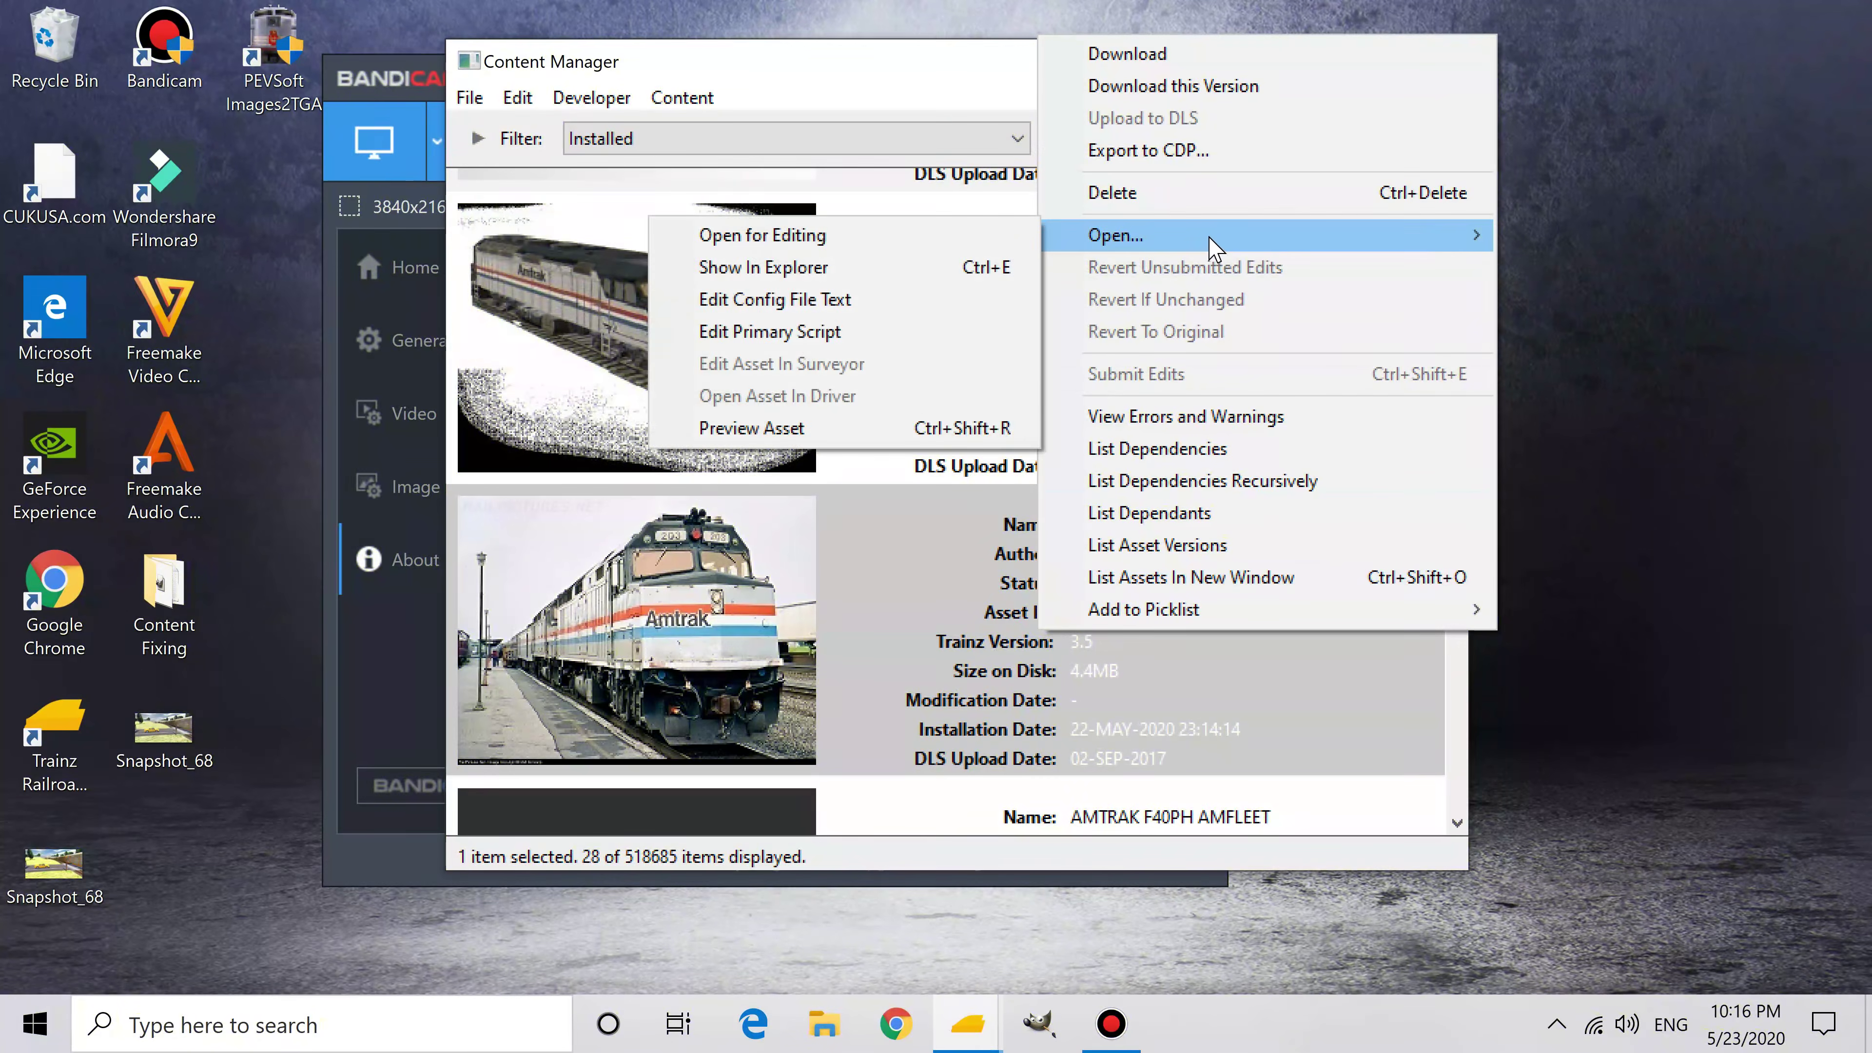
pyautogui.click(824, 429)
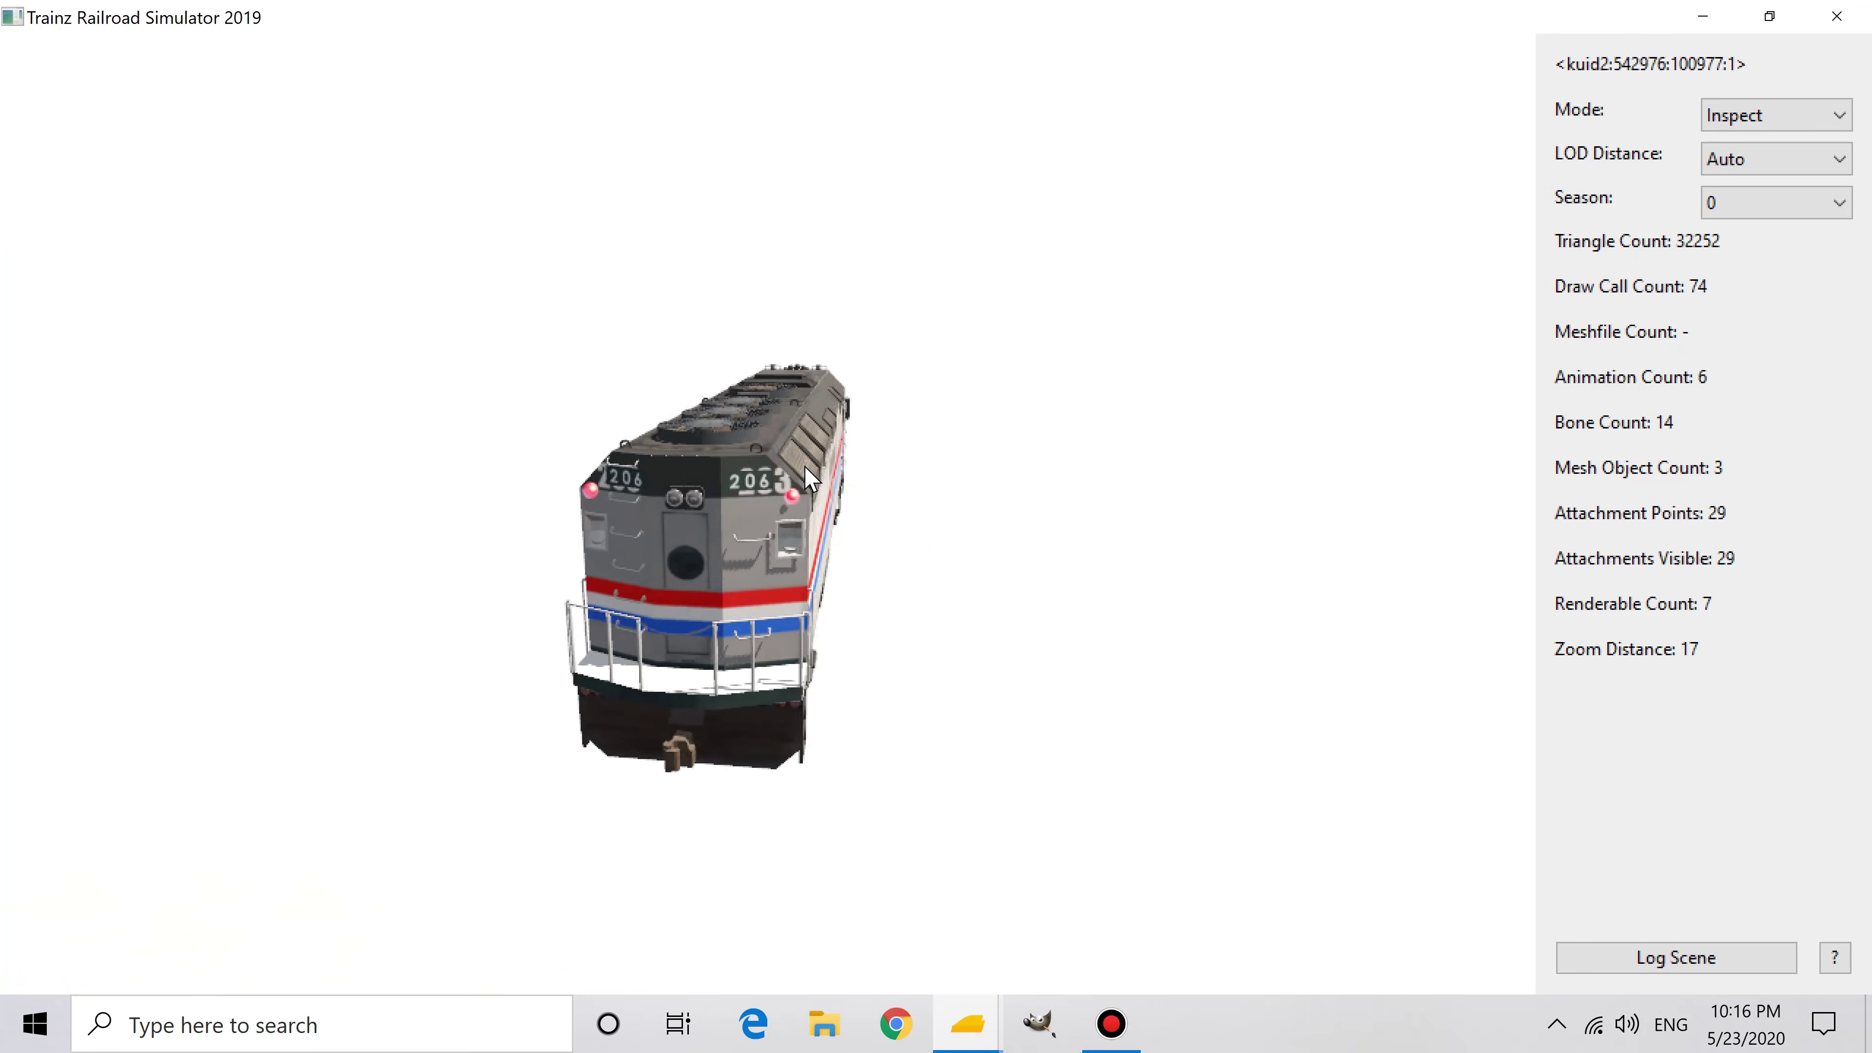
pyautogui.scroll(3, 801, 487)
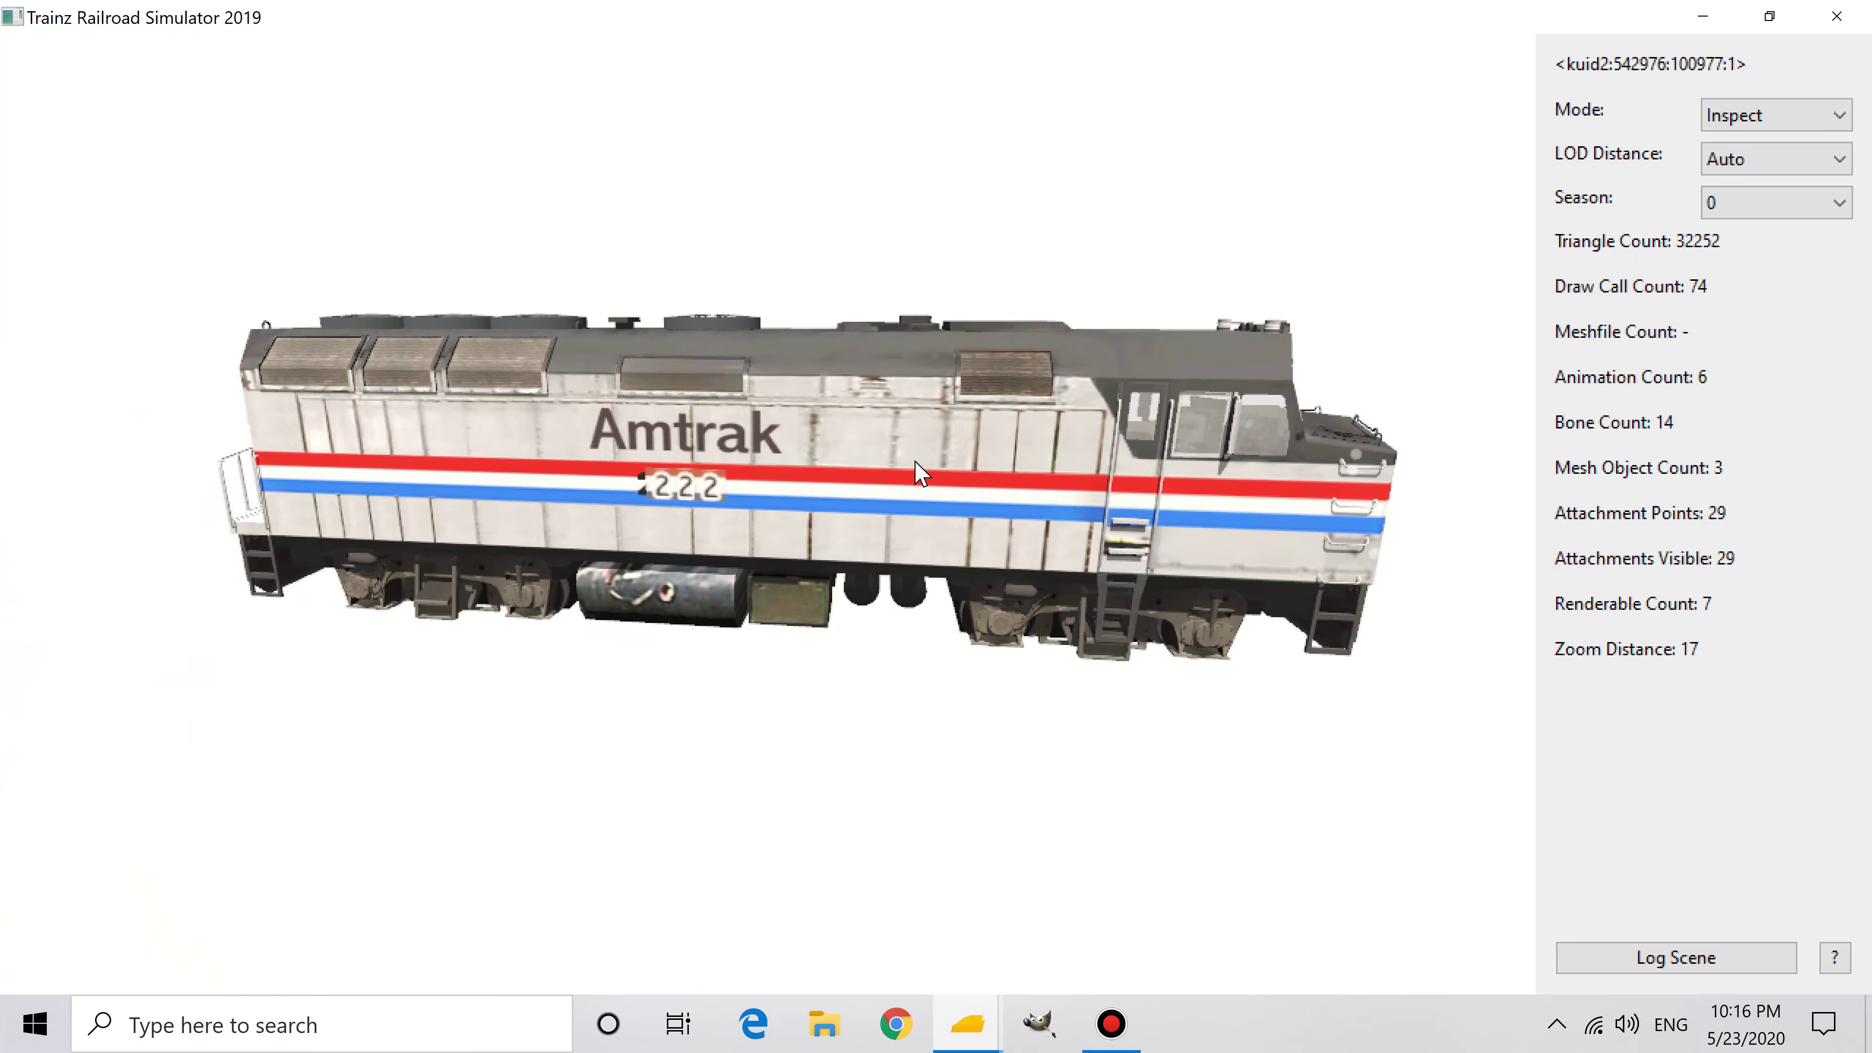
pyautogui.scroll(3, 918, 461)
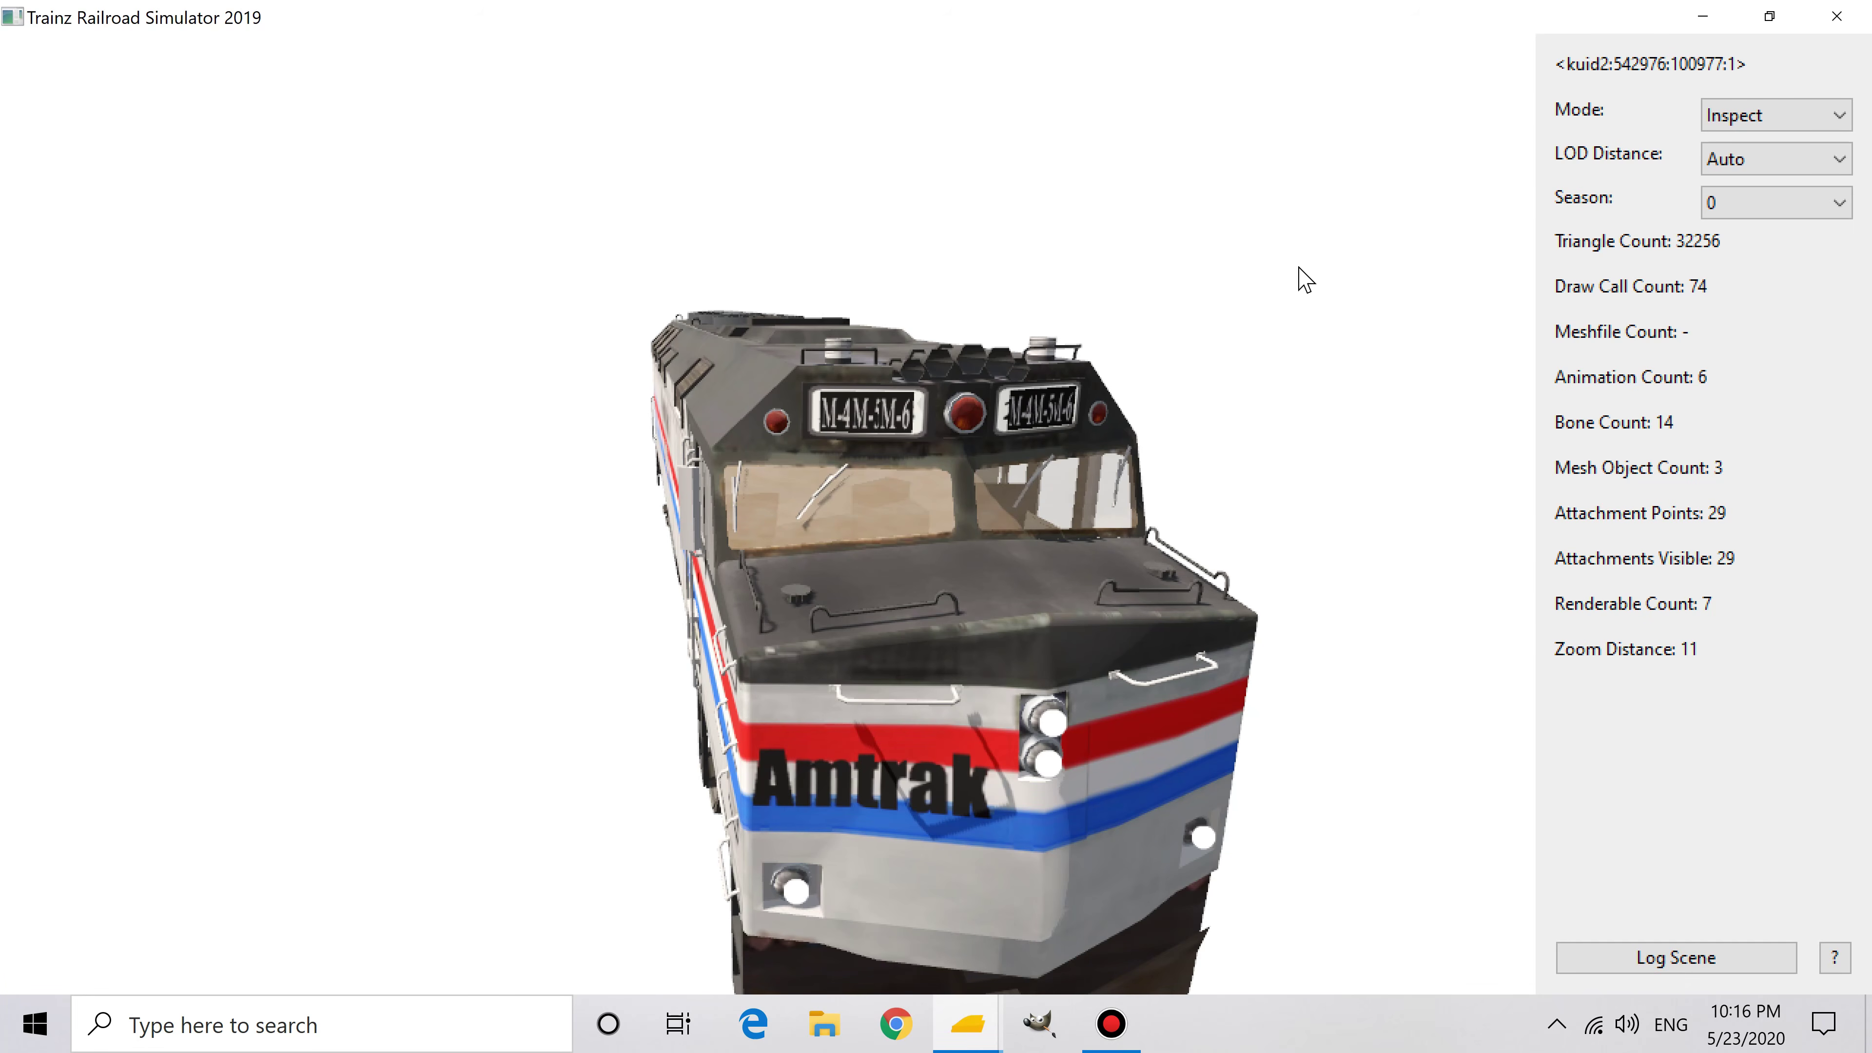
pyautogui.click(1839, 21)
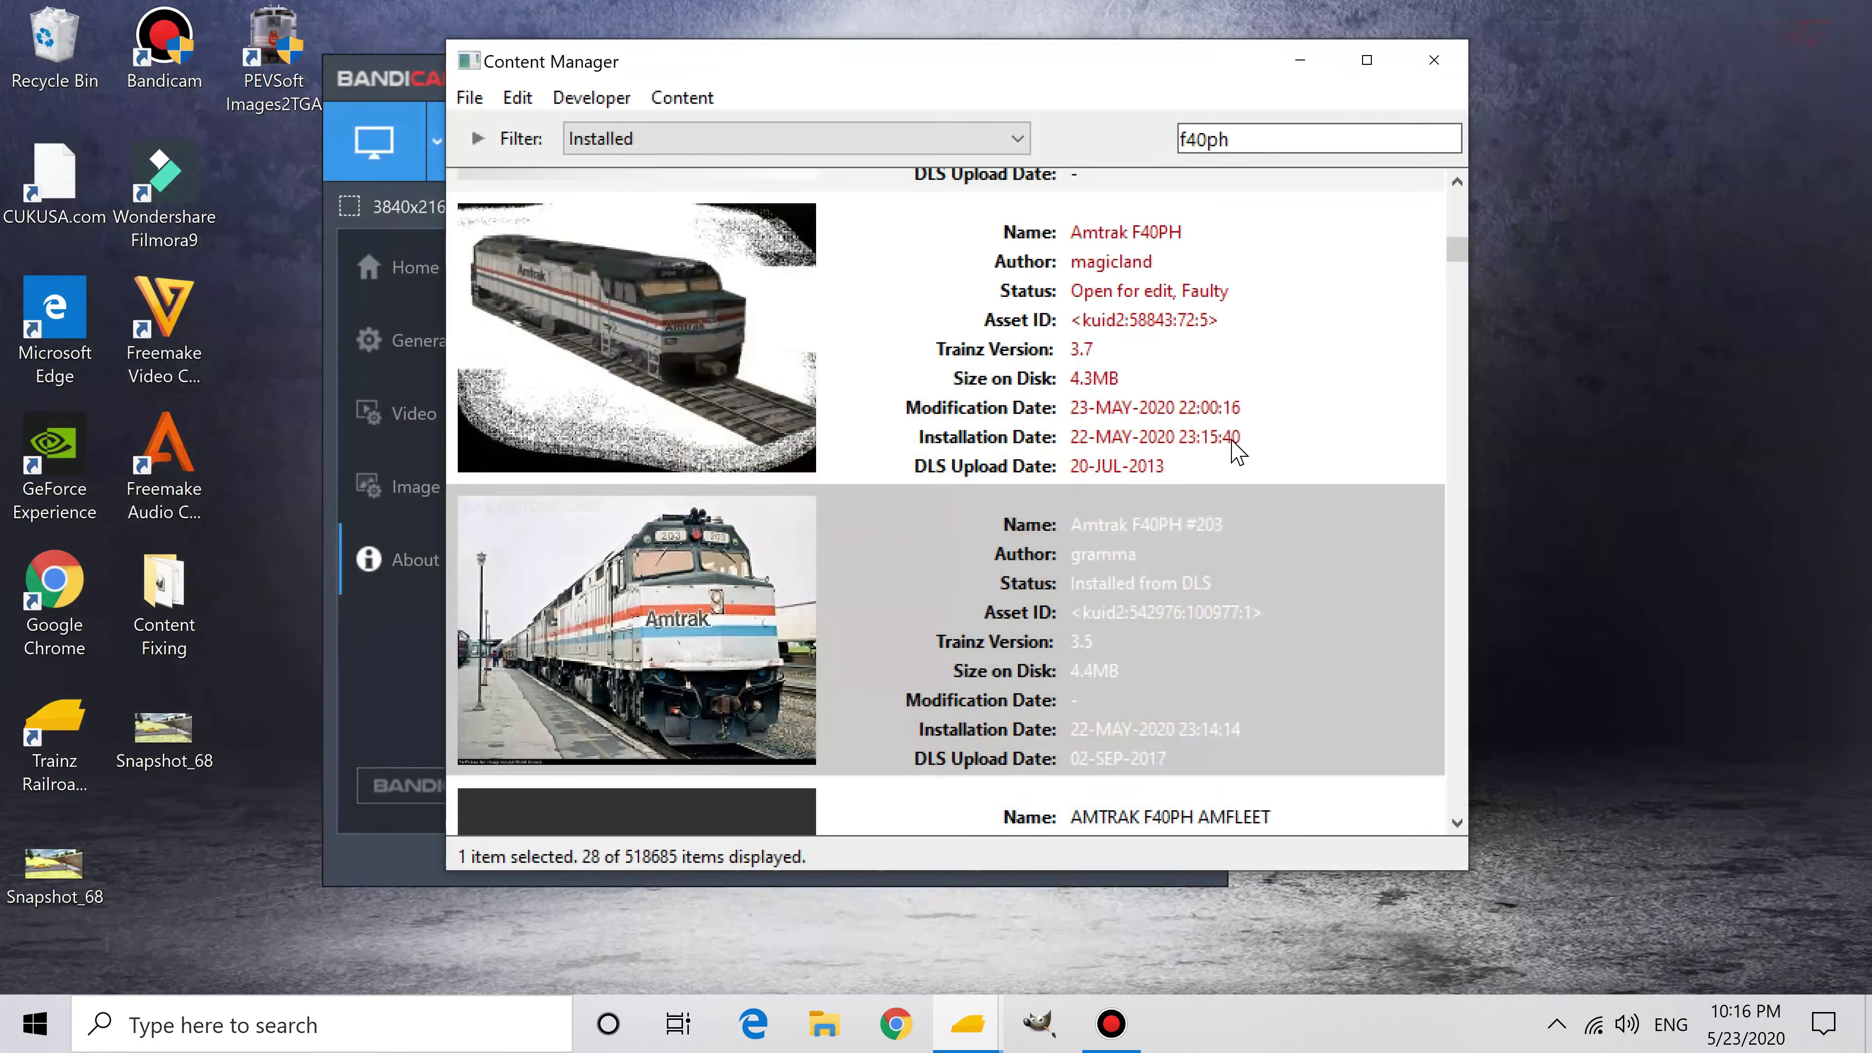
# Step: Open the Amtrak F40PH #203 asset's folder in Explorer for editing
pyautogui.rightClick(992, 613)
pyautogui.moveTo(1195, 223)
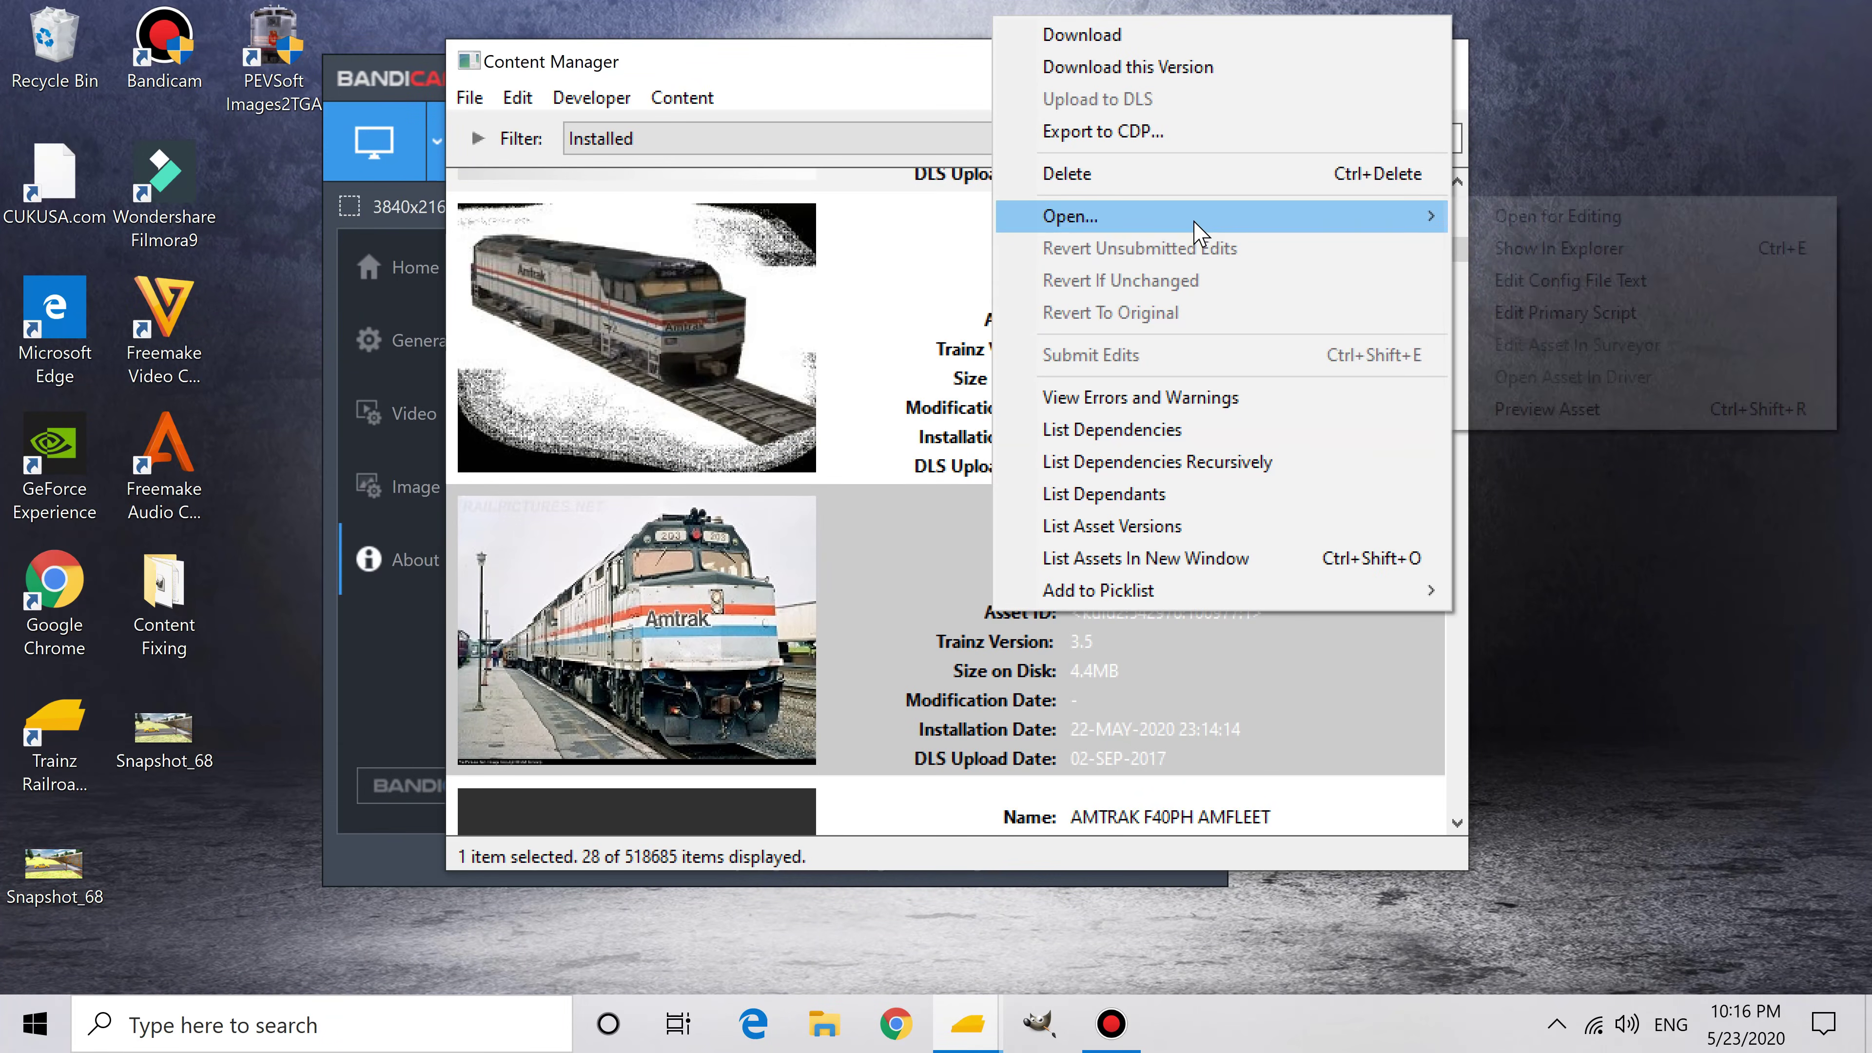
pyautogui.click(1558, 248)
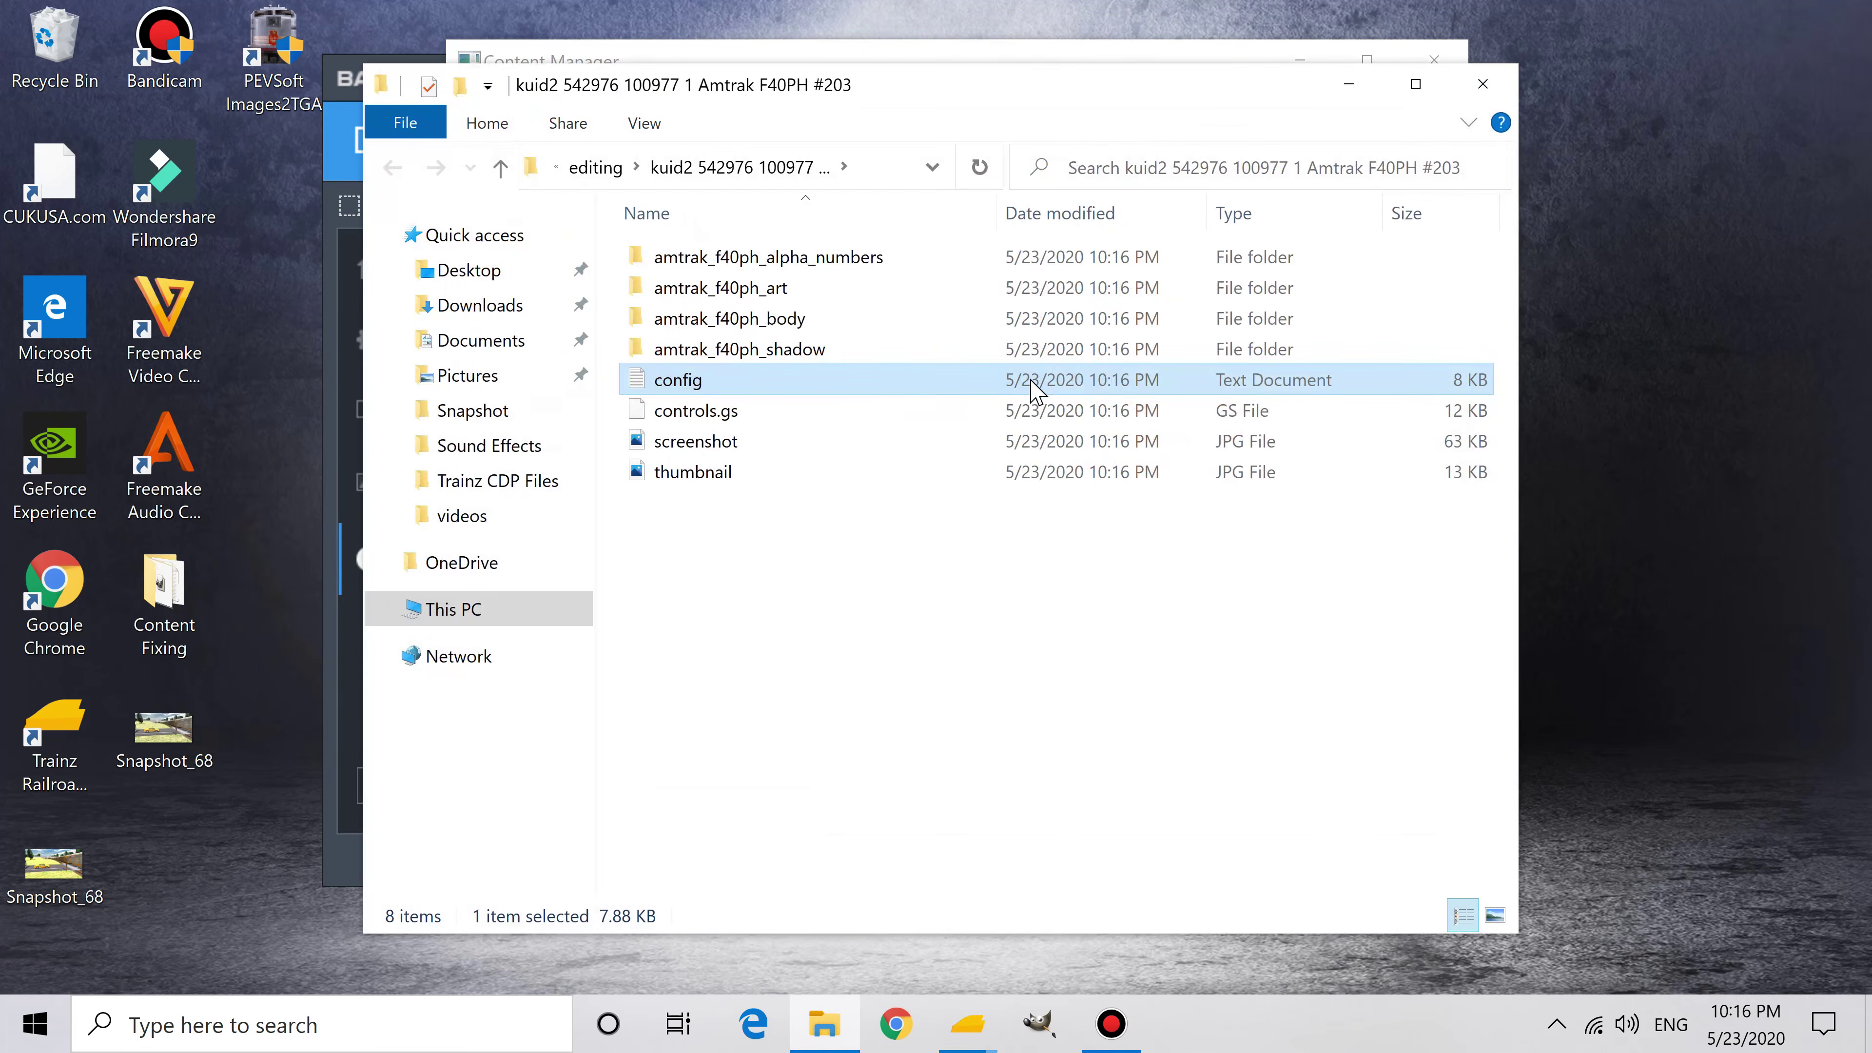
# Step: Copy the amtrak_f40ph prefix from the name of the alpha numbers folder
pyautogui.doubleClick(761, 257)
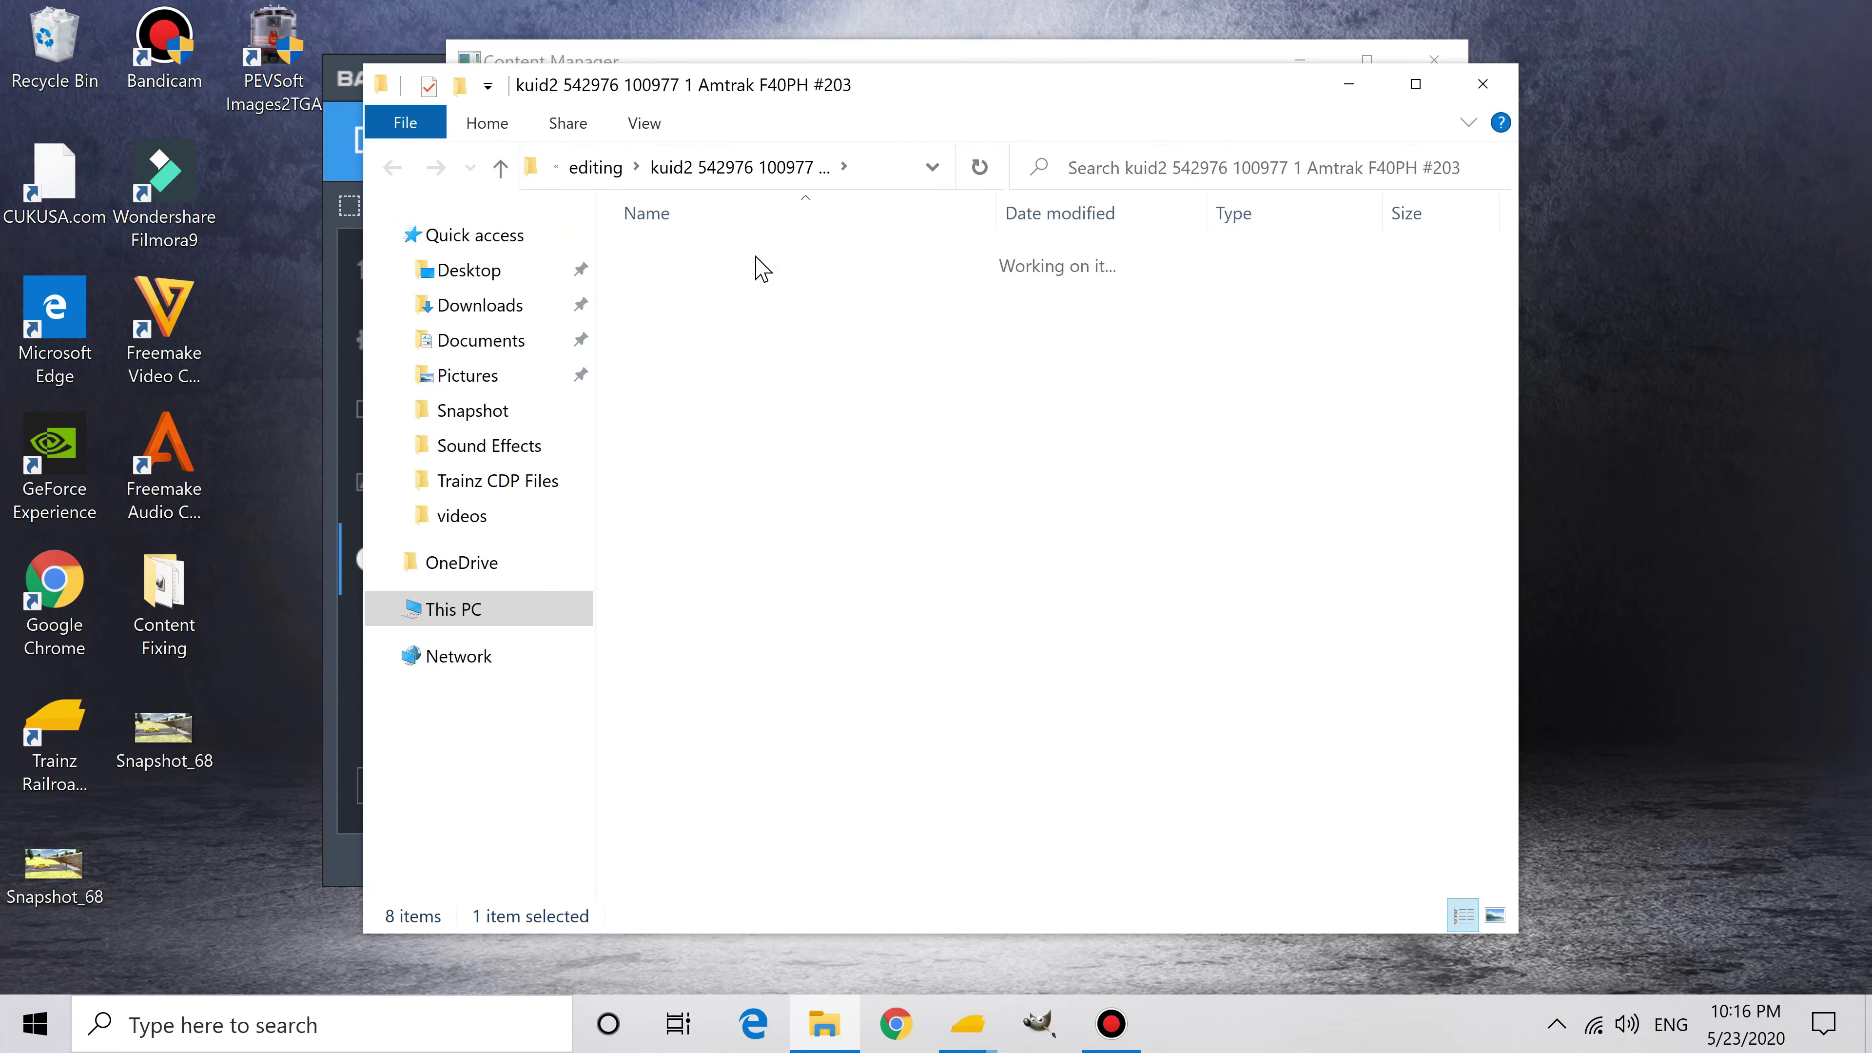
pyautogui.click(393, 168)
pyautogui.click(745, 258)
pyautogui.click(757, 258)
pyautogui.moveTo(757, 258); pyautogui.dragTo(626, 259)
pyautogui.click(760, 256)
pyautogui.rightClick(700, 252)
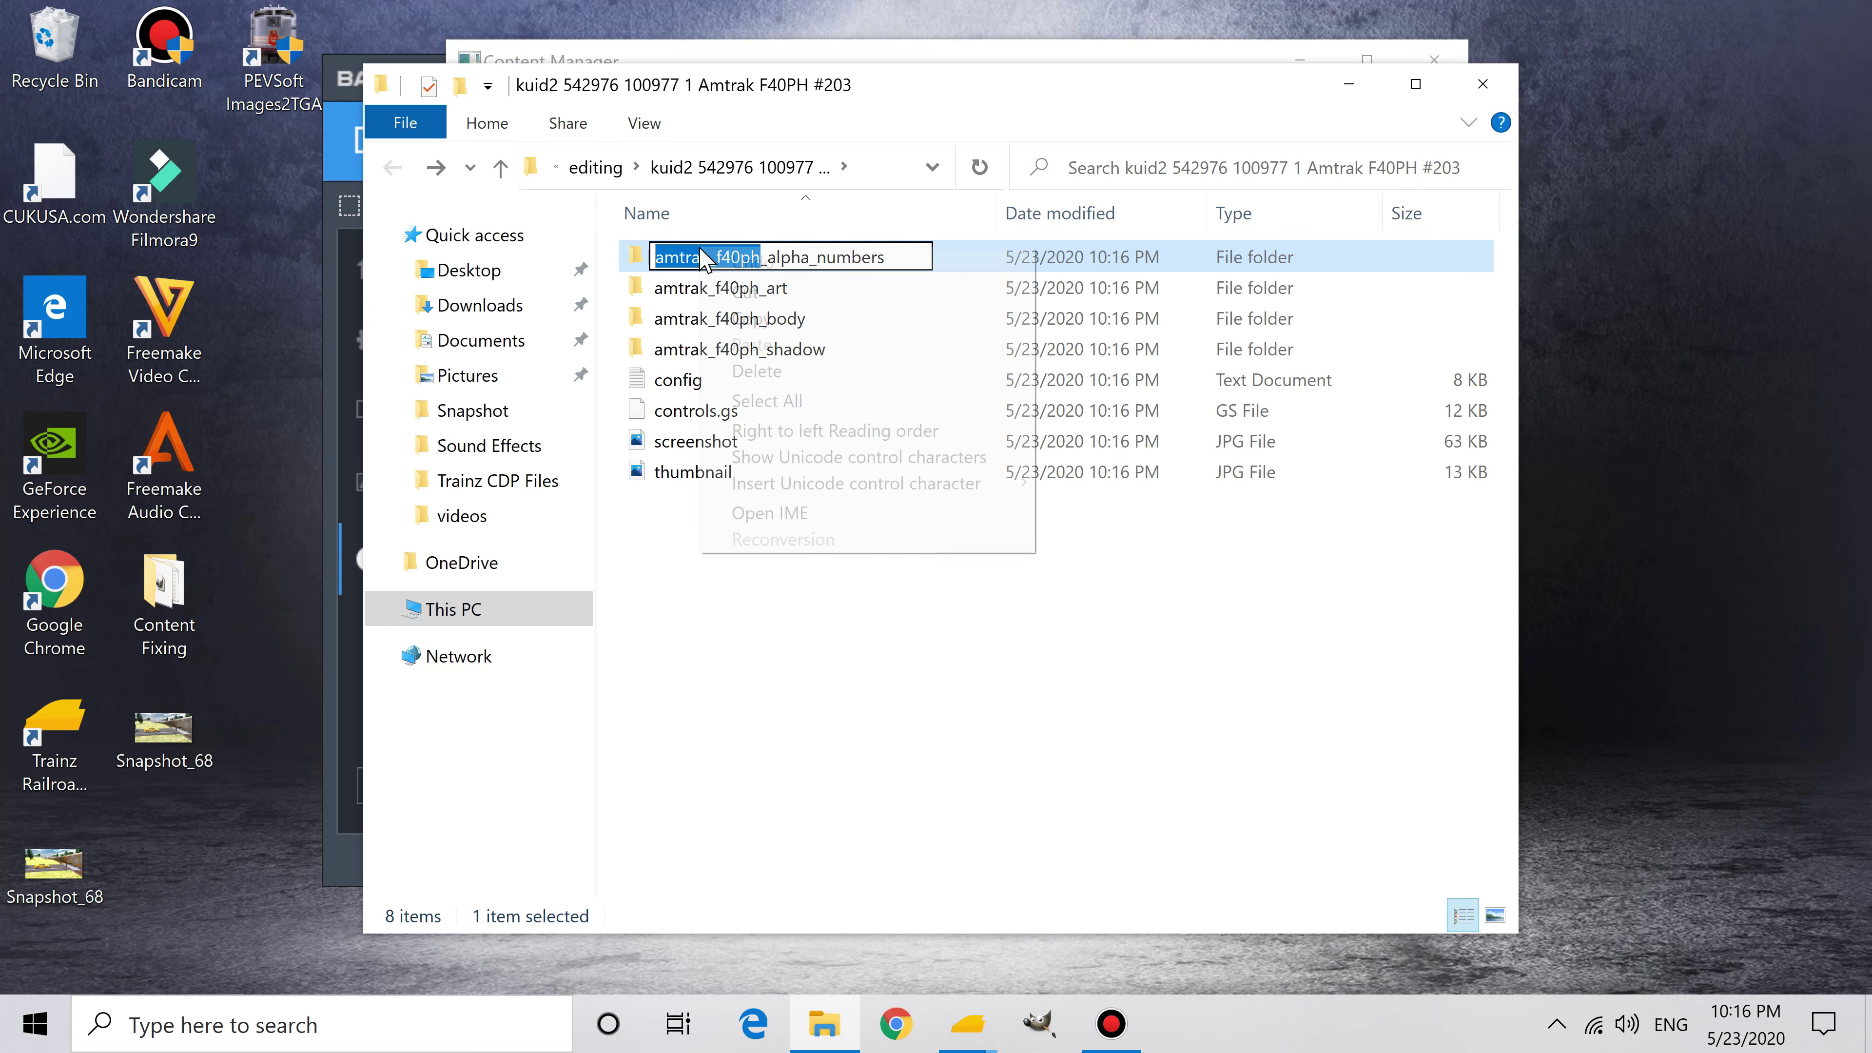
pyautogui.click(787, 319)
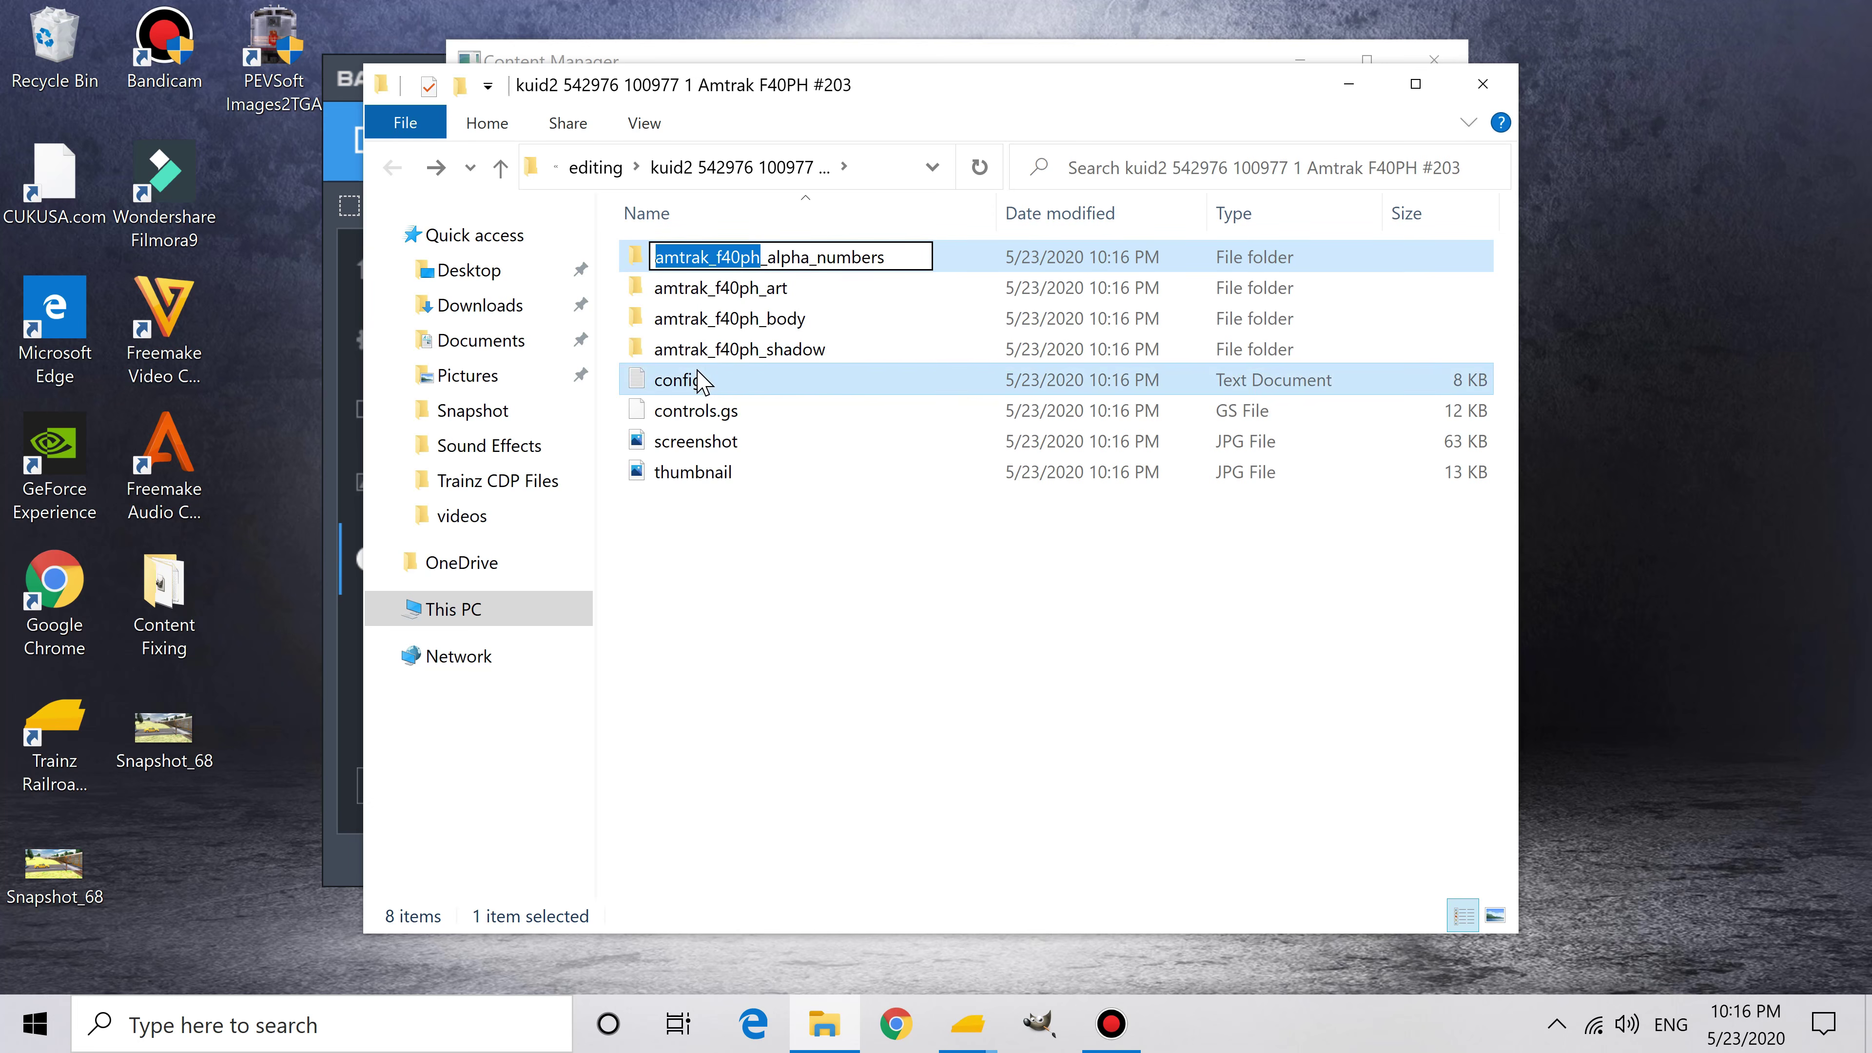
# Step: In the asset's config file, add a fonts-path tag with the value "amtrak_f40ph" below the fonts tag and save
pyautogui.doubleClick(702, 379)
pyautogui.scroll(-4, 336, 752)
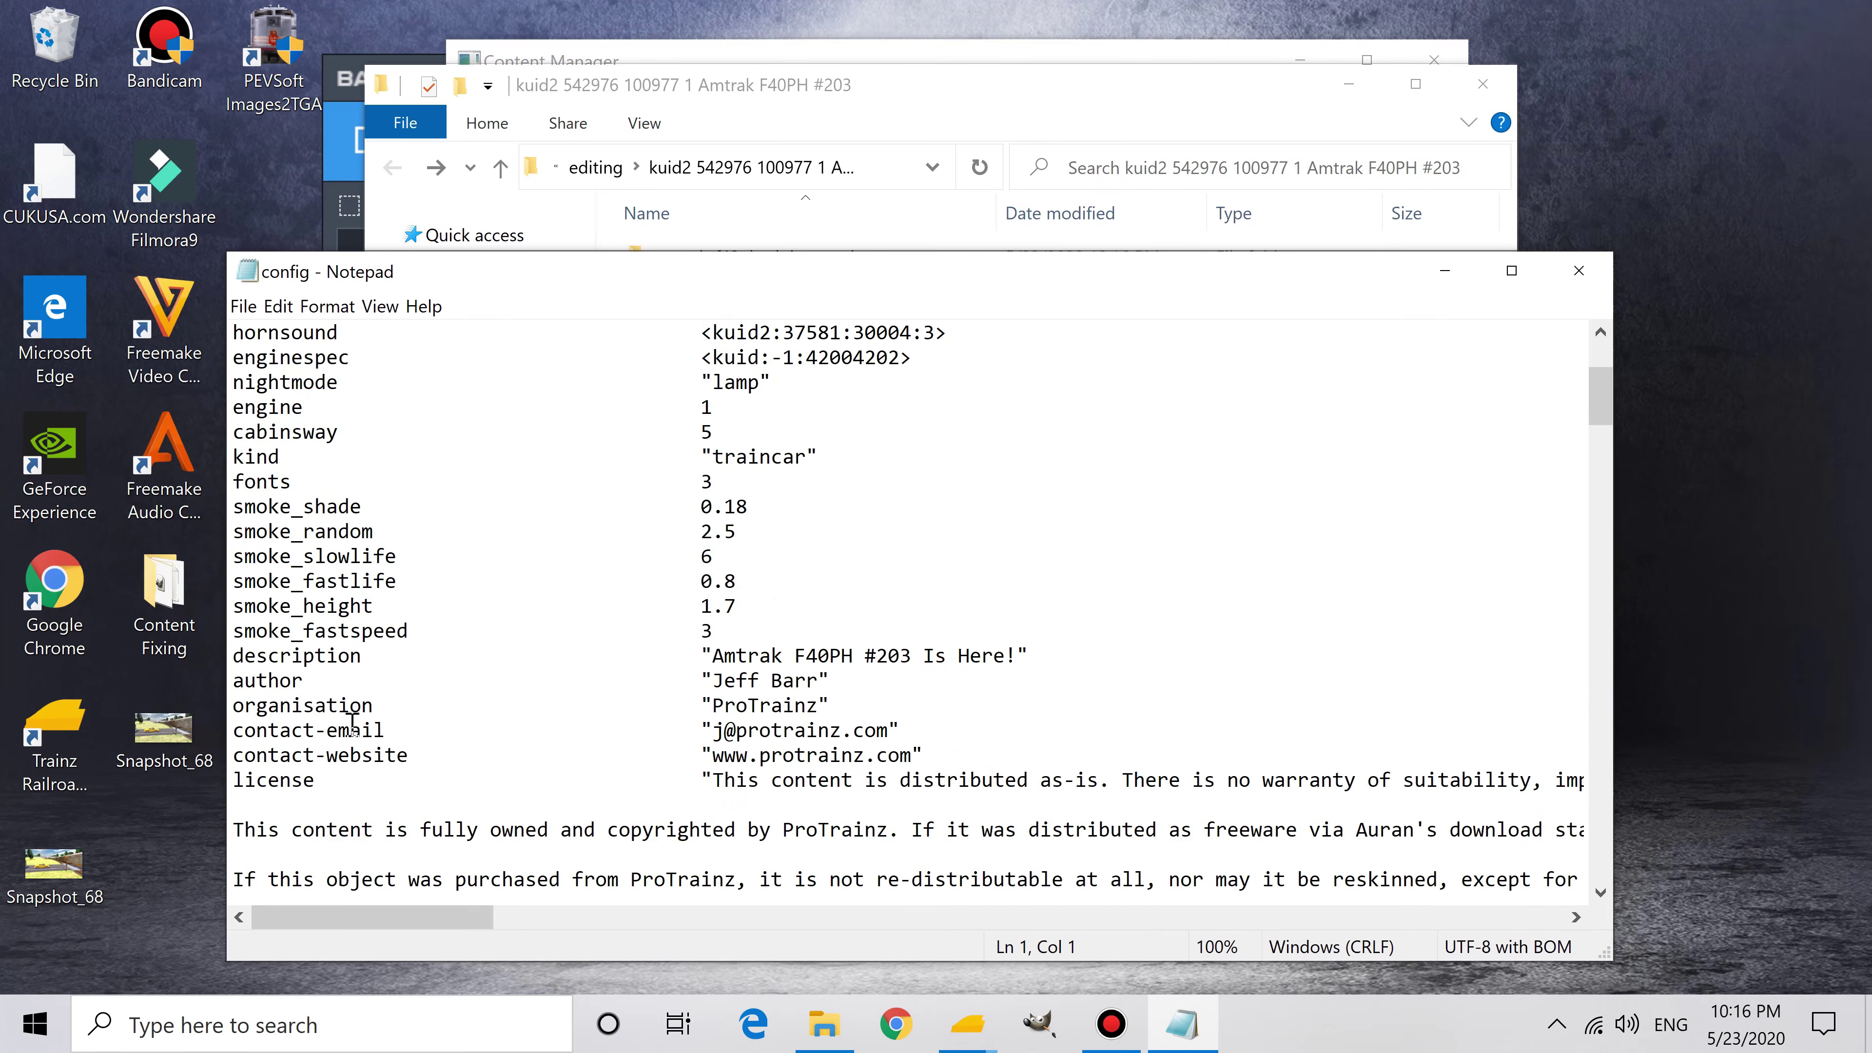
pyautogui.scroll(1, 300, 574)
pyautogui.moveTo(262, 482); pyautogui.dragTo(733, 509)
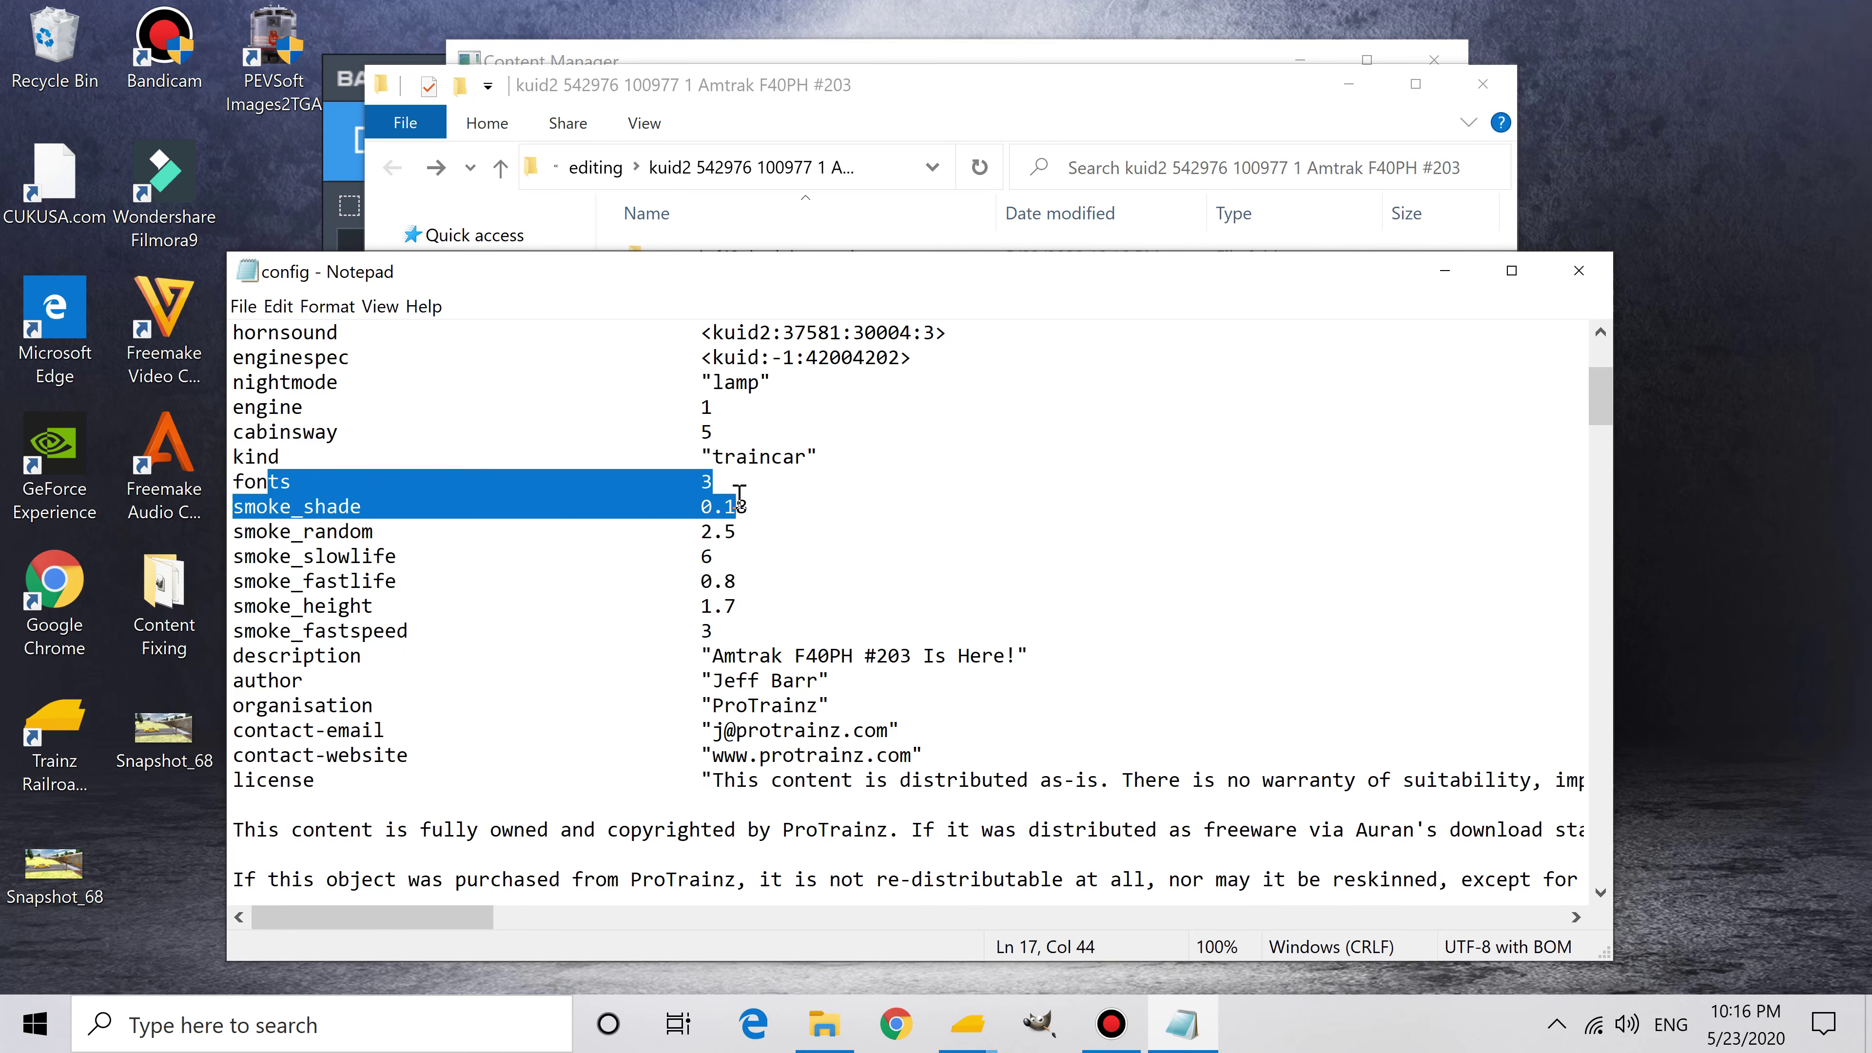
pyautogui.click(738, 478)
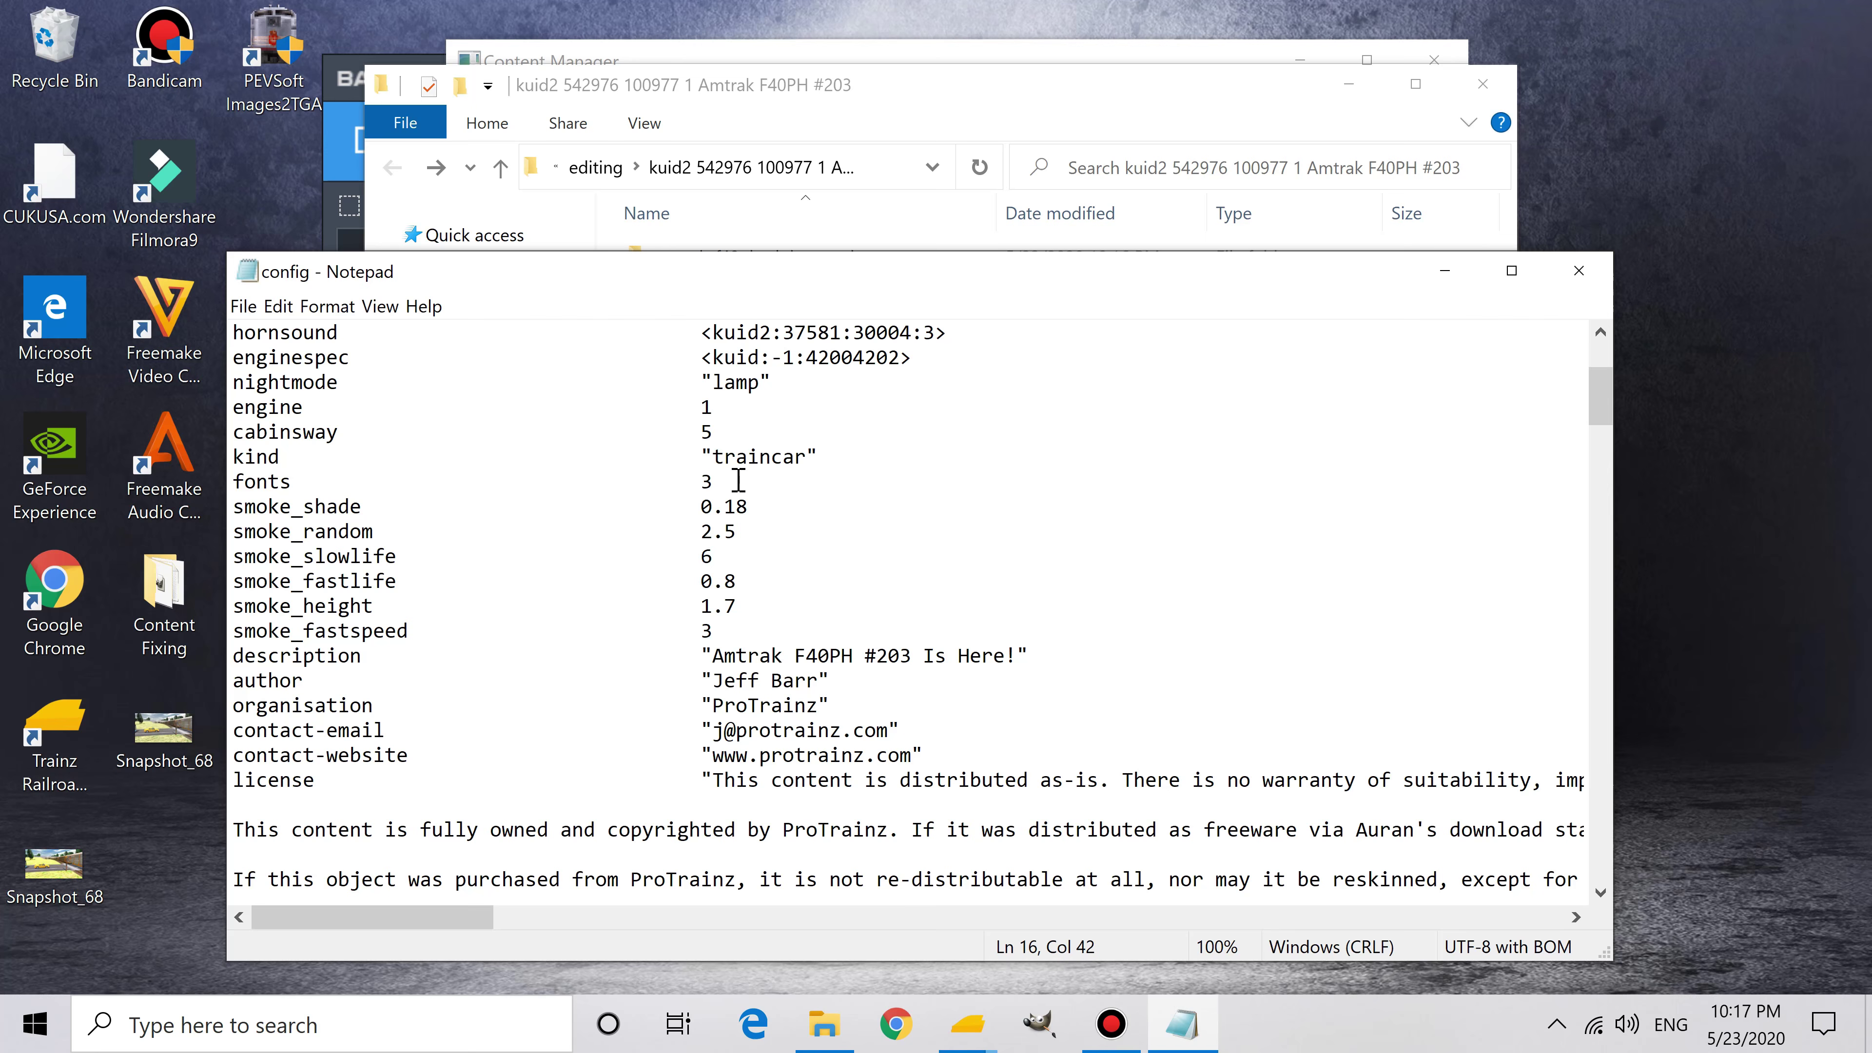
pyautogui.press('Return')
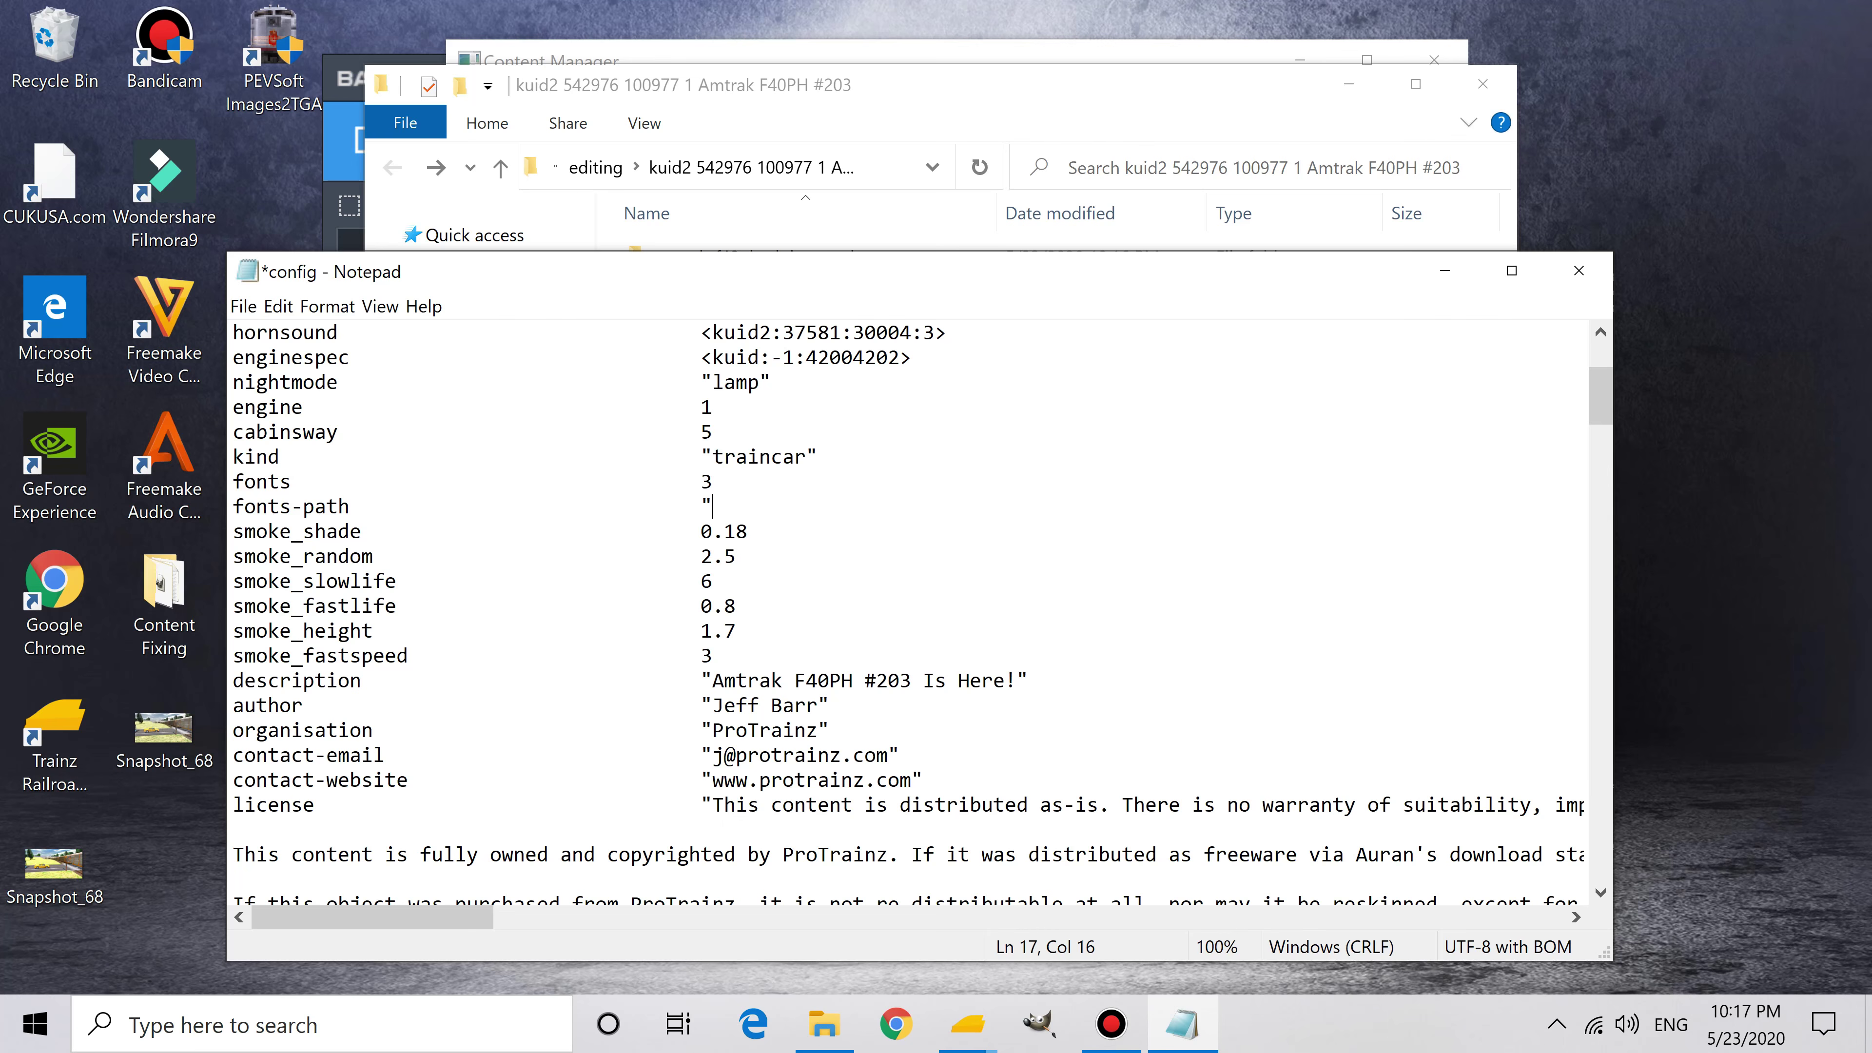
pyautogui.hotkey('ctrl', 'v')
pyautogui.hotkey('ctrl', 's')
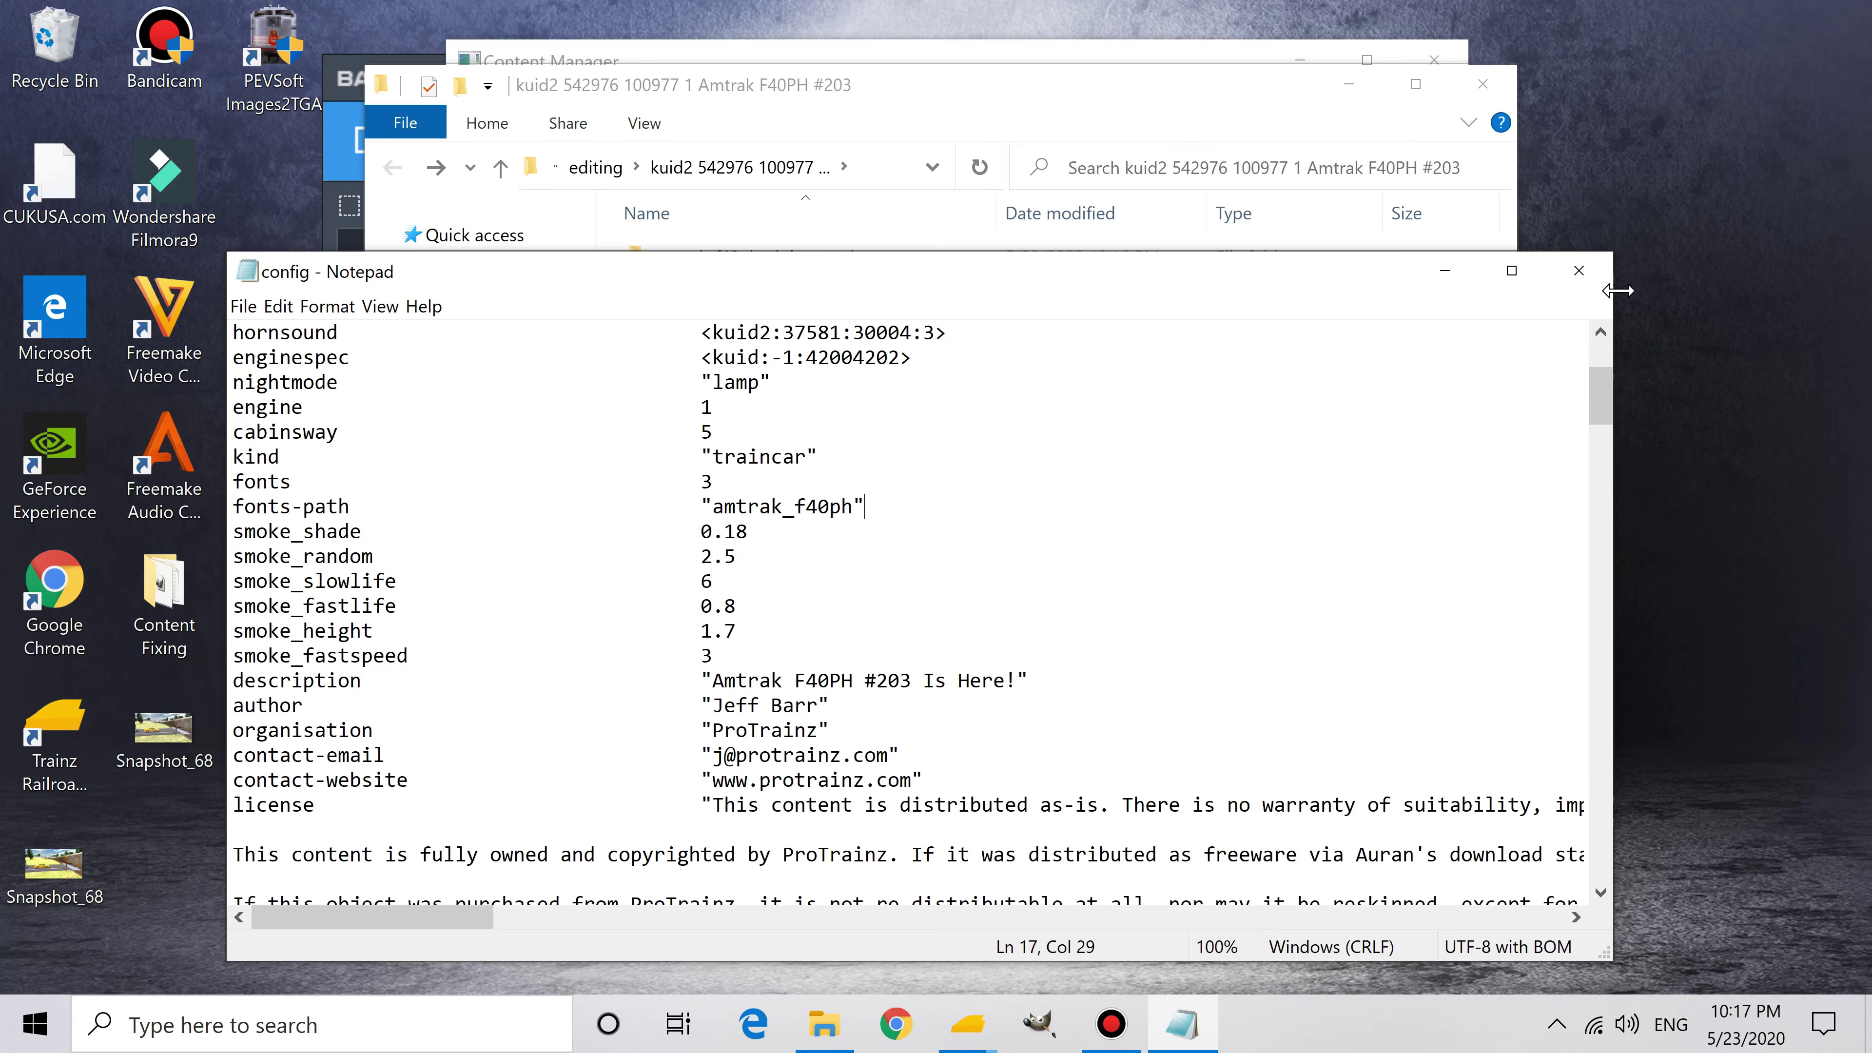
# Step: Close the config file and asset folder, and submit the edits for Amtrak F40PH #203
pyautogui.click(1578, 271)
pyautogui.click(1483, 84)
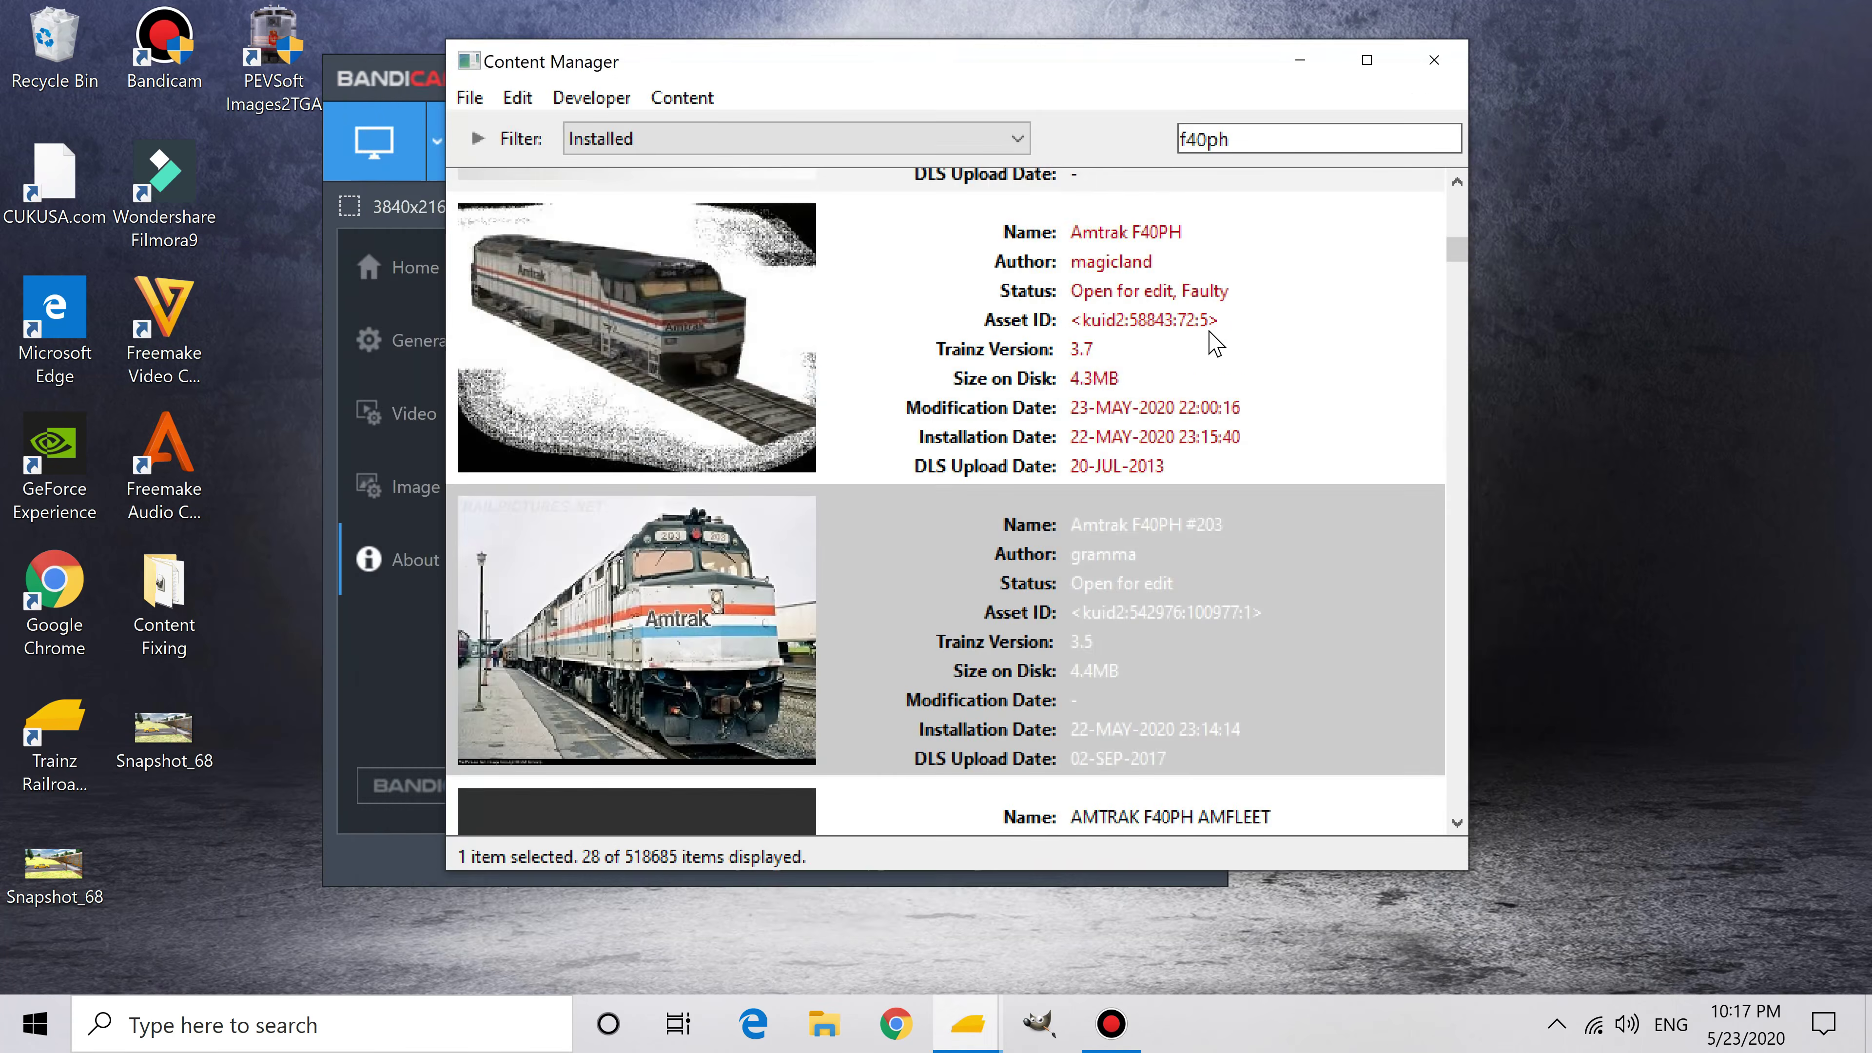
pyautogui.rightClick(1107, 528)
pyautogui.click(1256, 741)
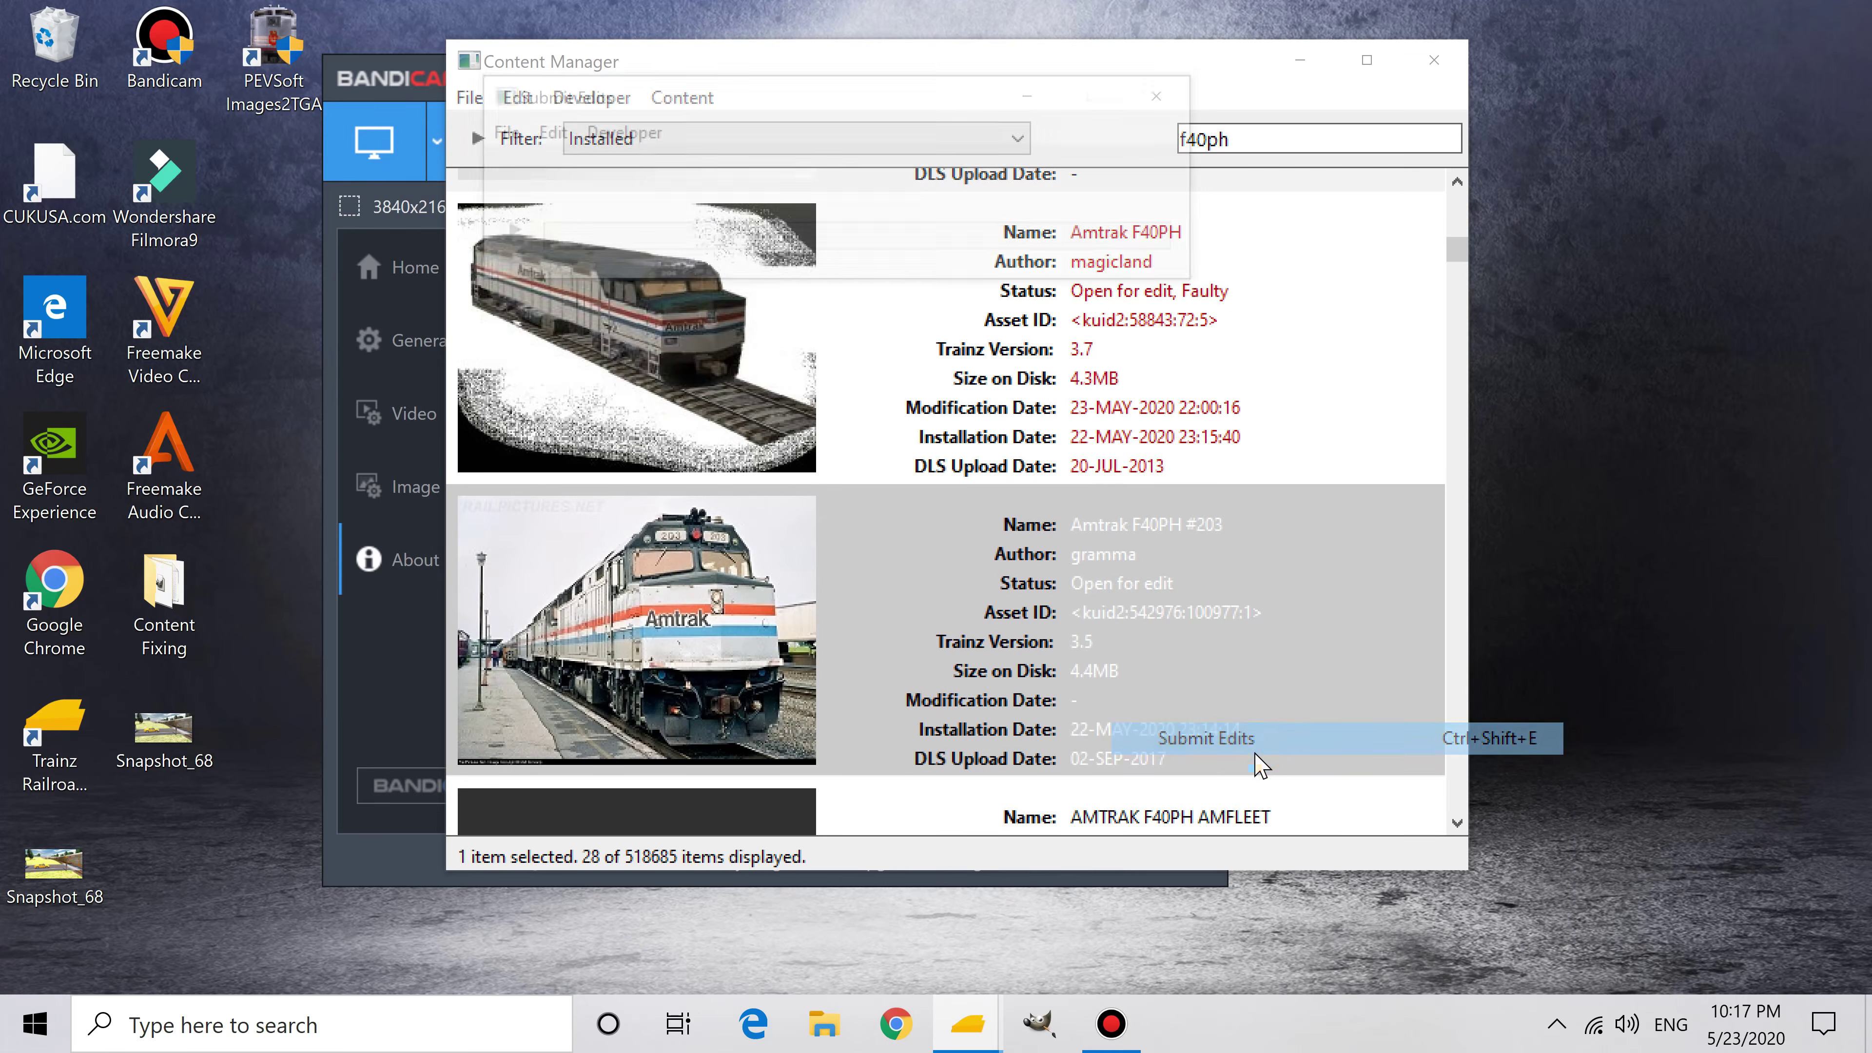
# Step: Close the leftover Task Complete window, then preview Amtrak F40PH #203 and inspect the running numbers on its body
pyautogui.moveTo(988, 1006)
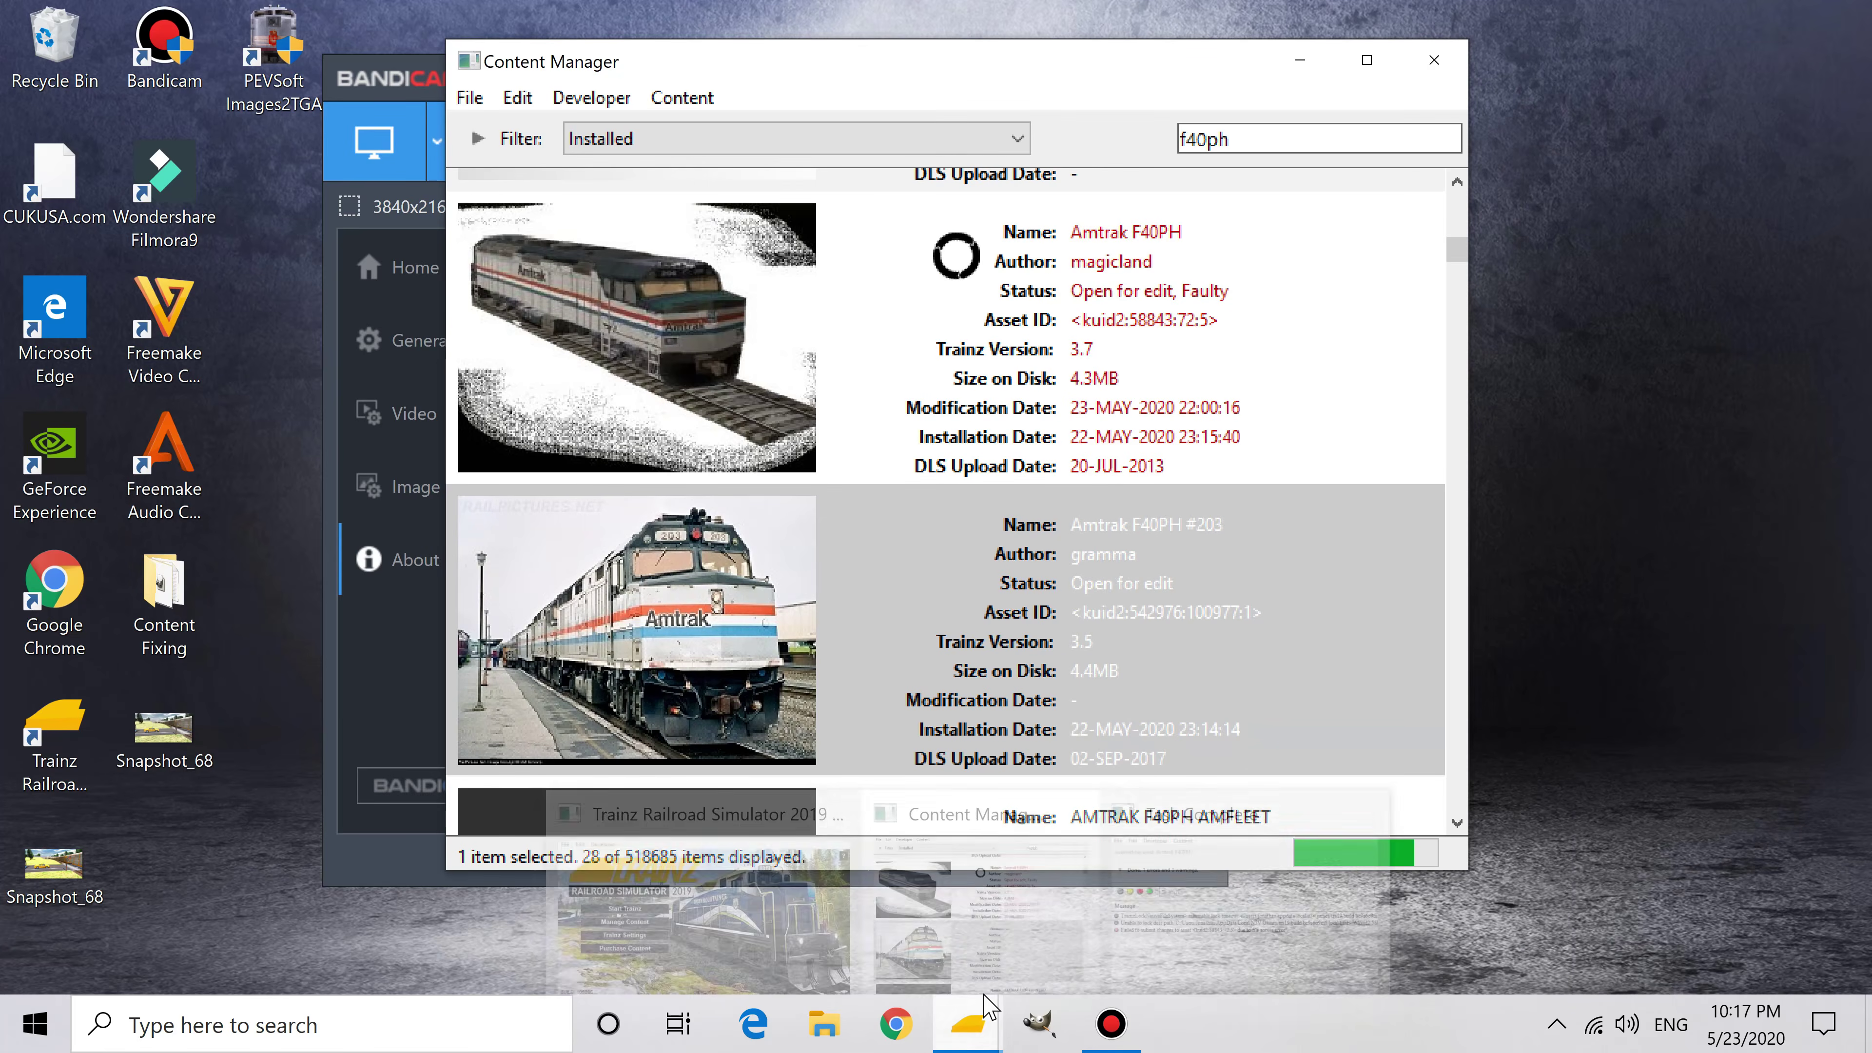
pyautogui.moveTo(962, 1040)
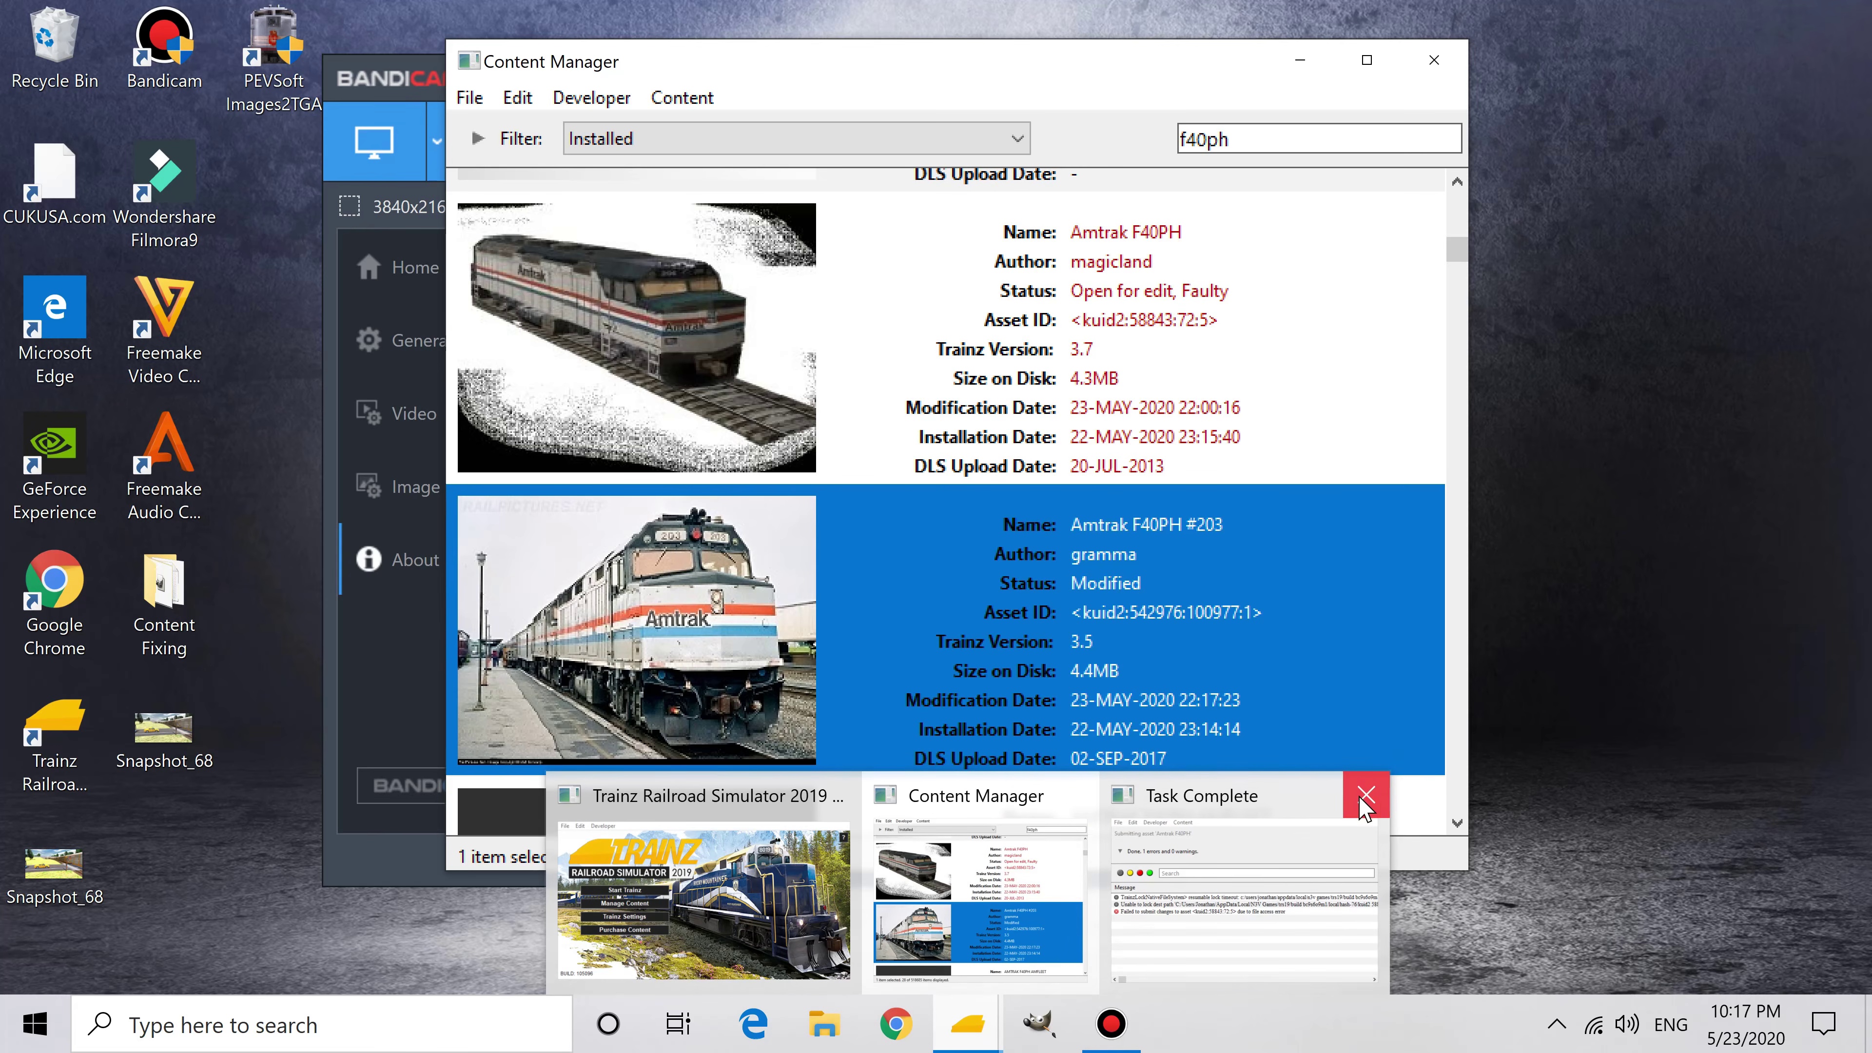
pyautogui.click(1367, 797)
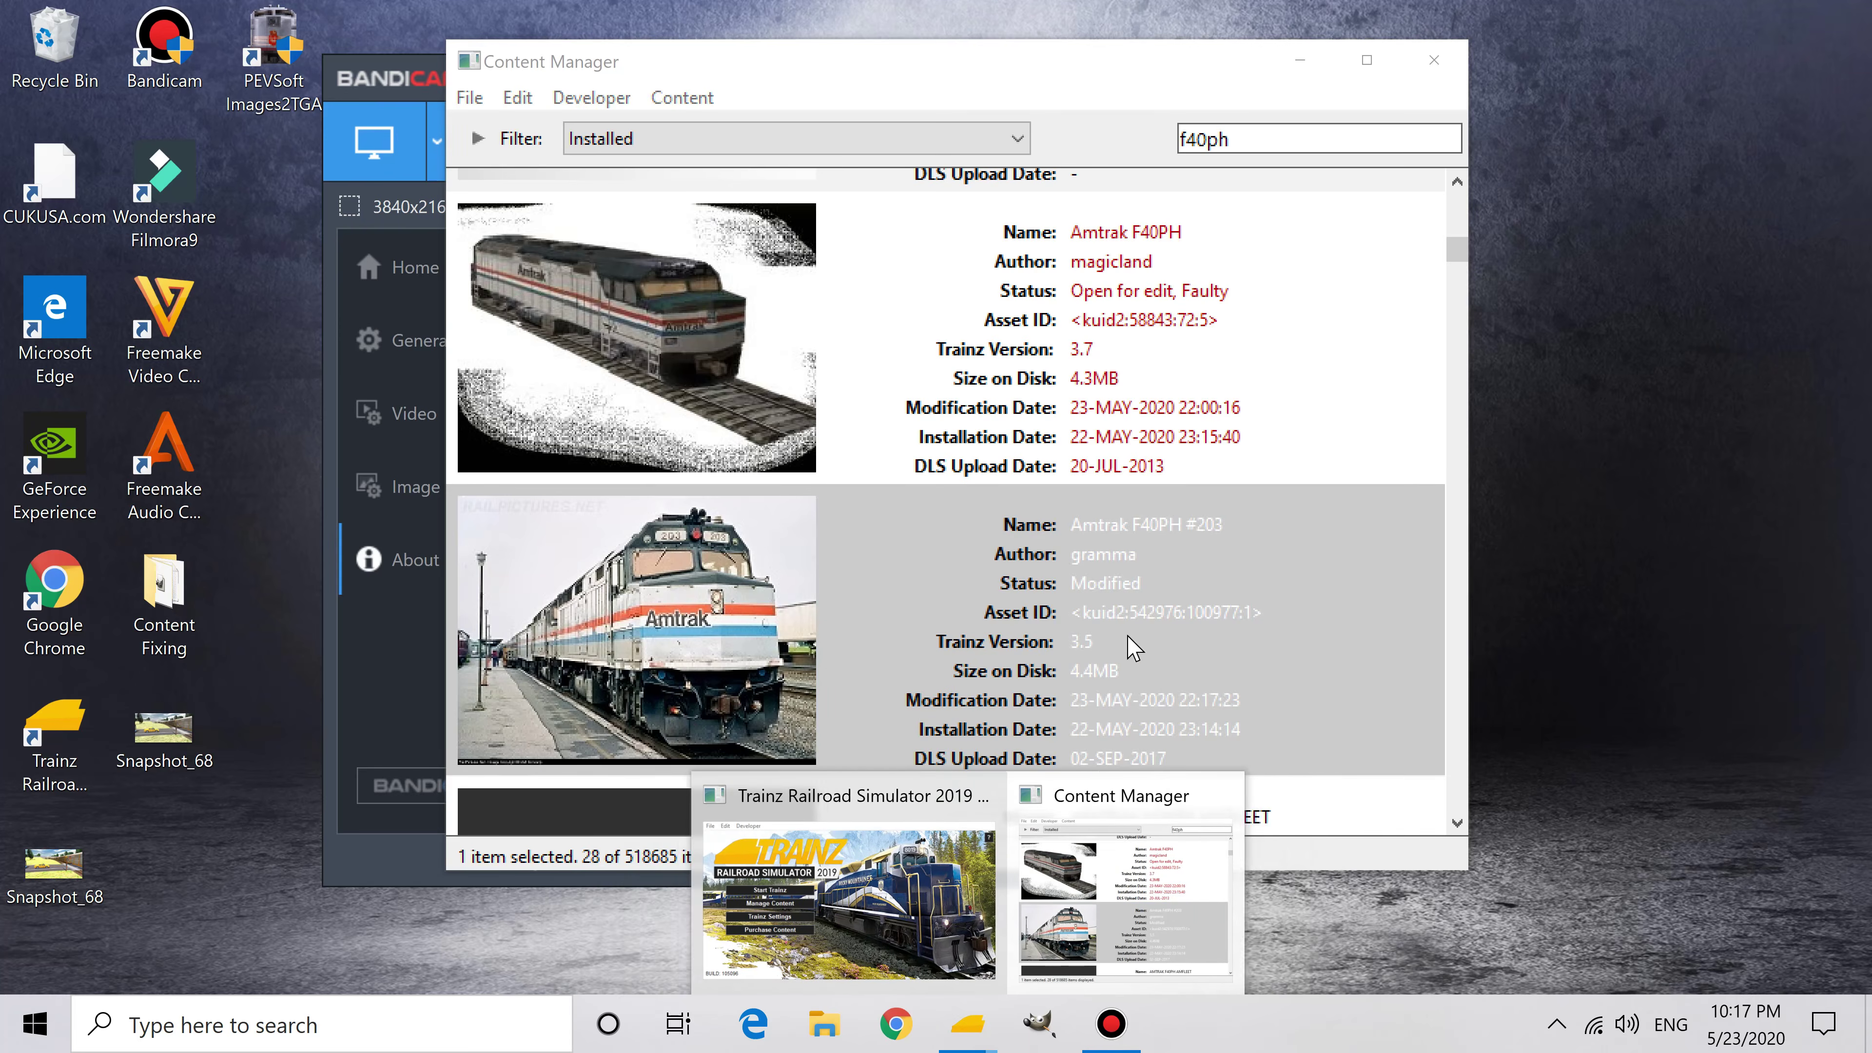
pyautogui.rightClick(1120, 605)
pyautogui.moveTo(1204, 220)
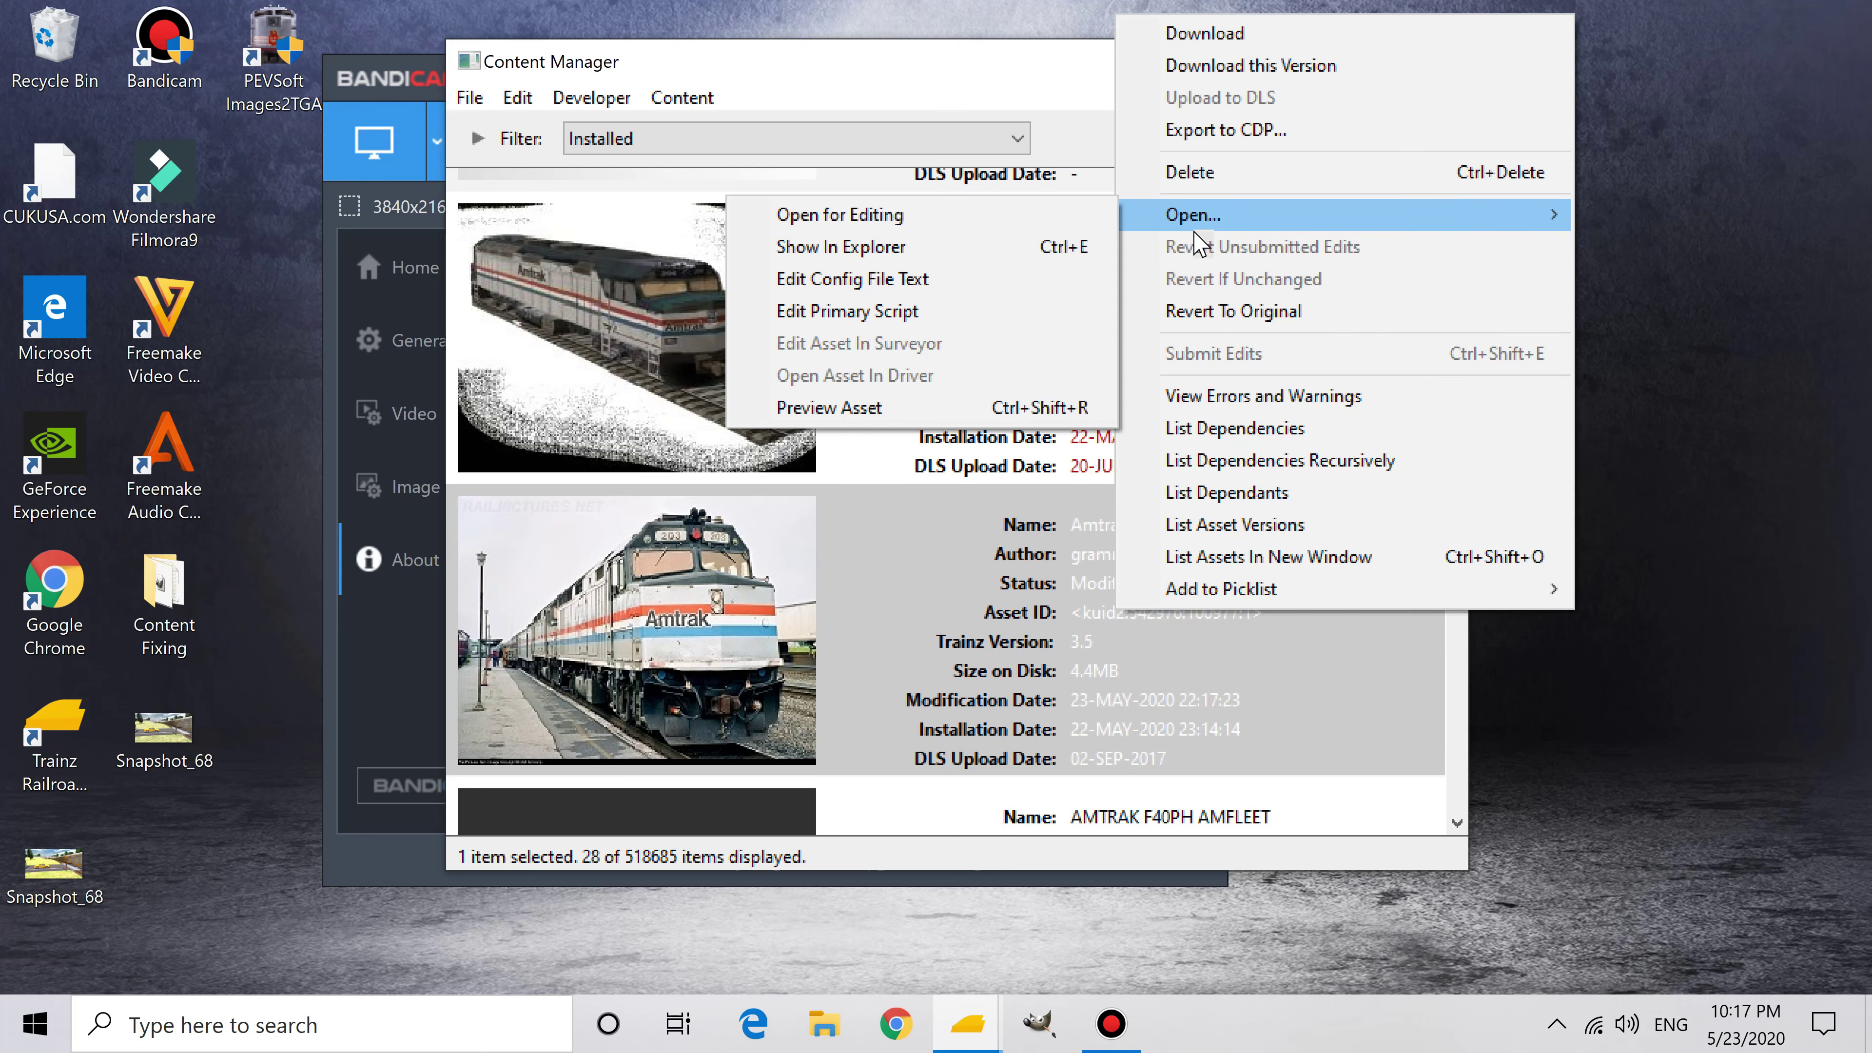
pyautogui.click(949, 411)
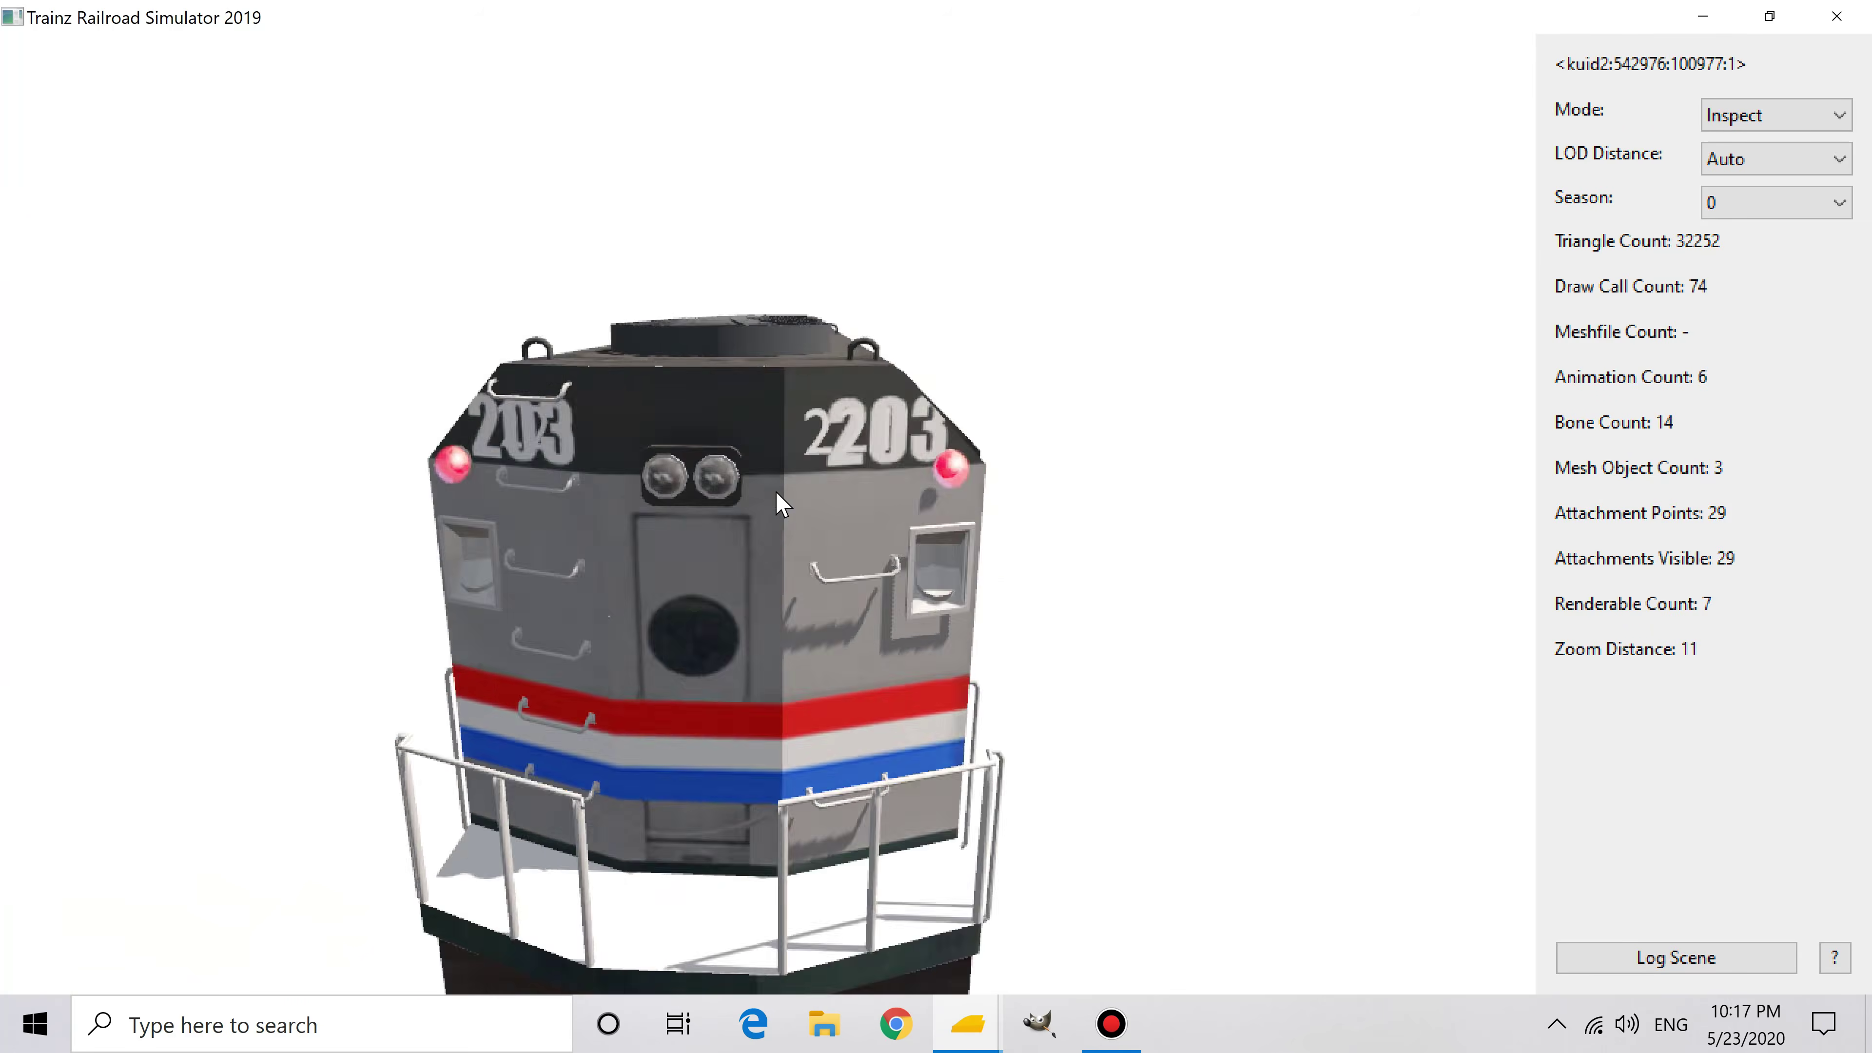
pyautogui.moveTo(775, 492); pyautogui.dragTo(589, 663)
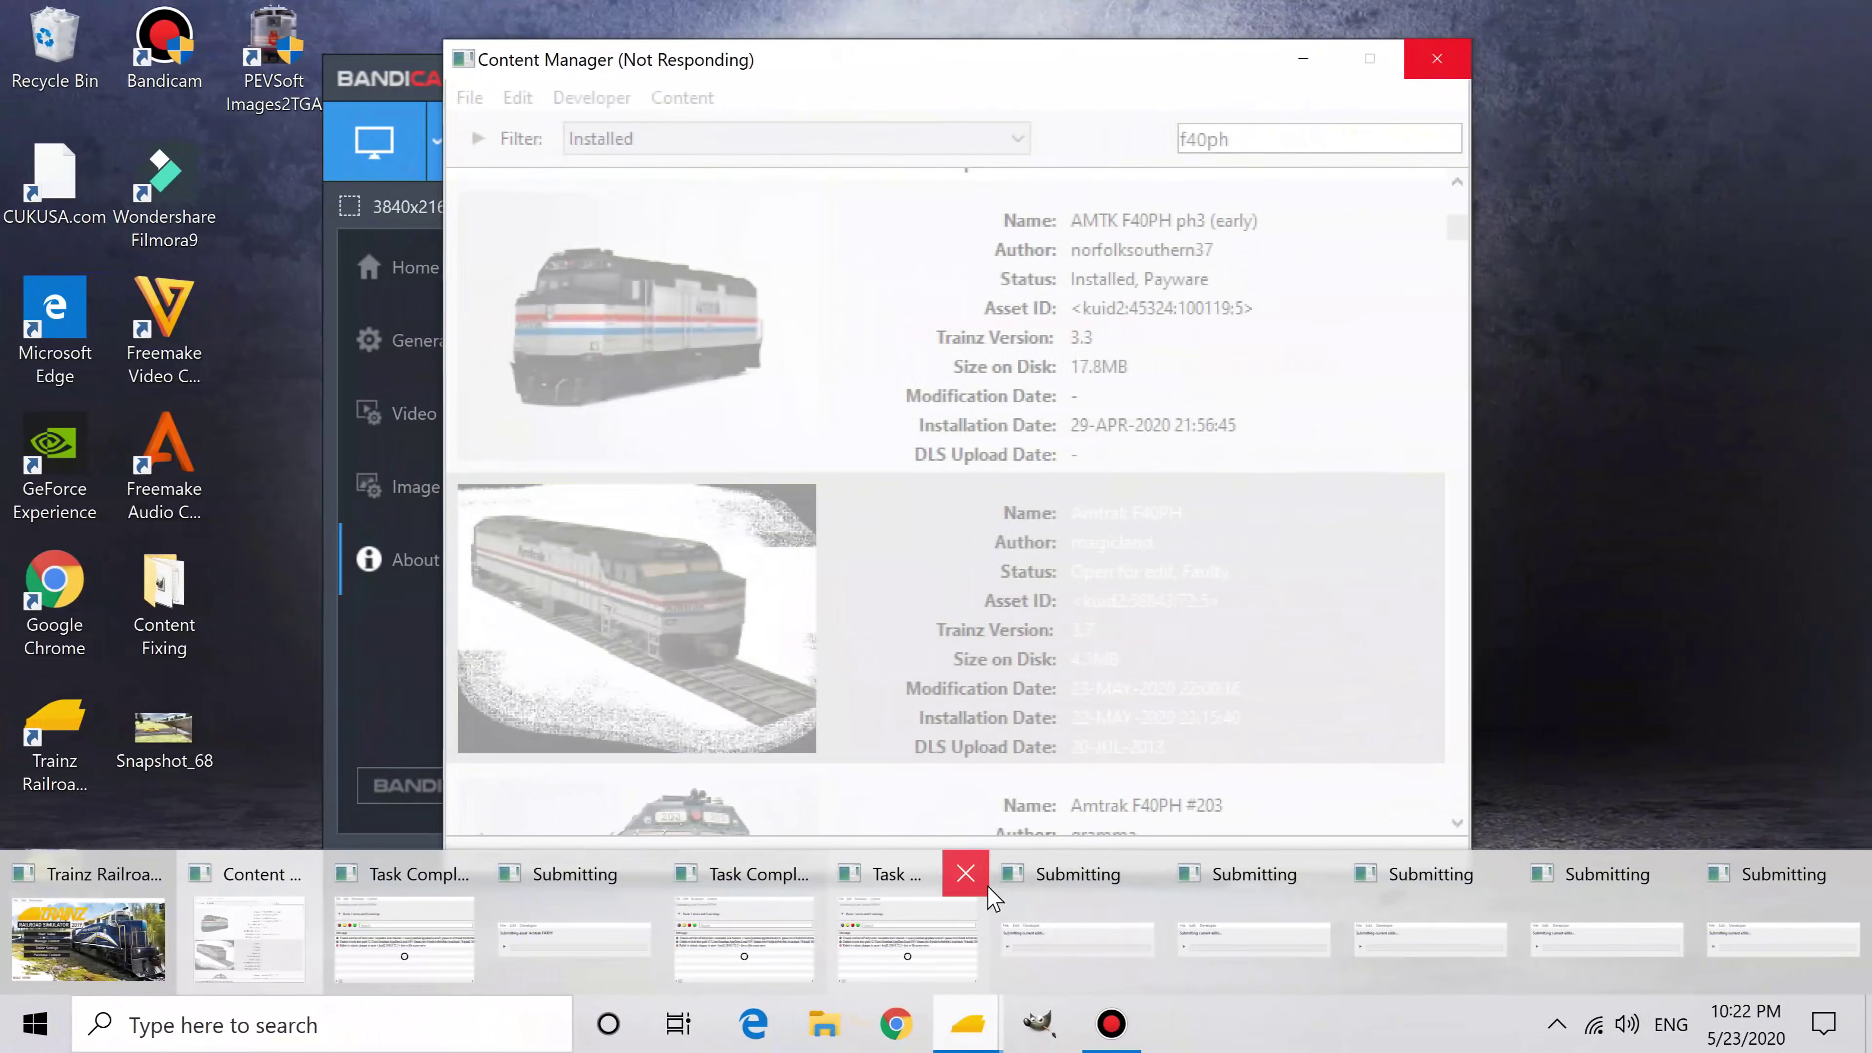
# Step: Close the Task Complete windows left from submitting the Amtrak F40PH asset and return to the Content Manager list
pyautogui.moveTo(965, 880)
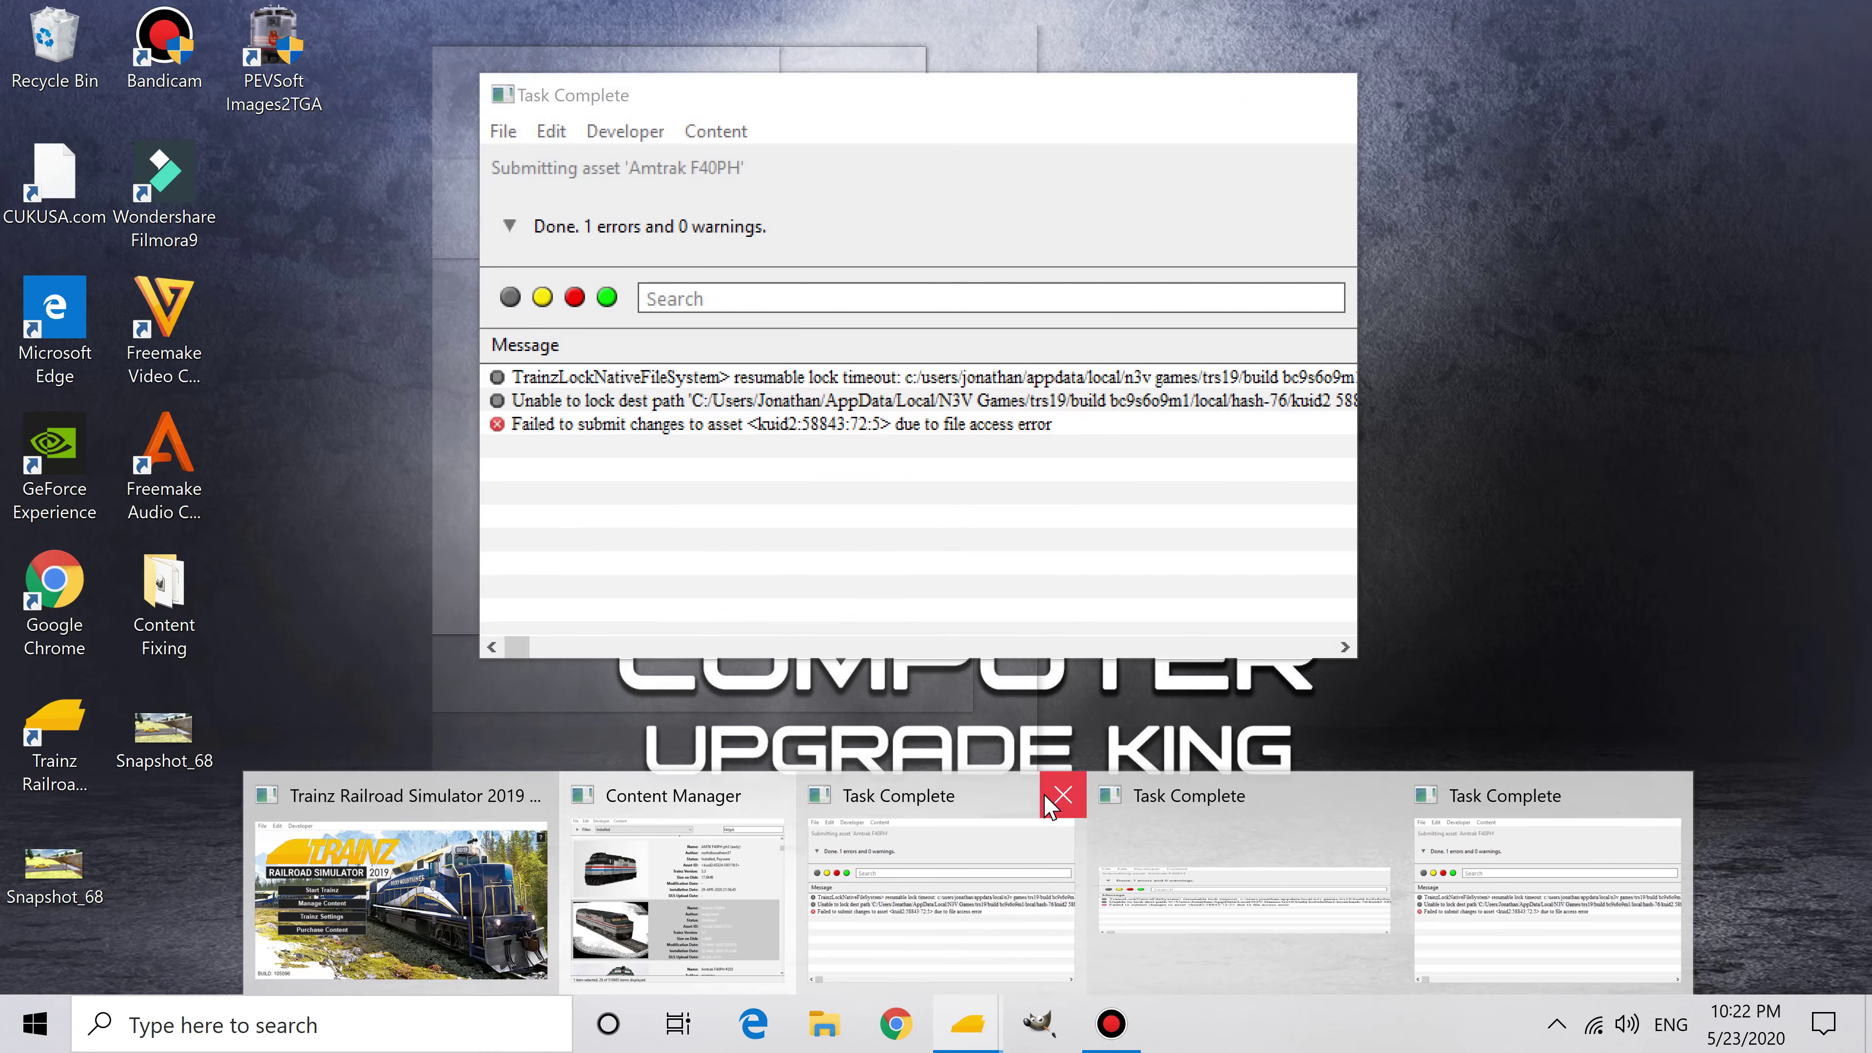
pyautogui.click(1056, 792)
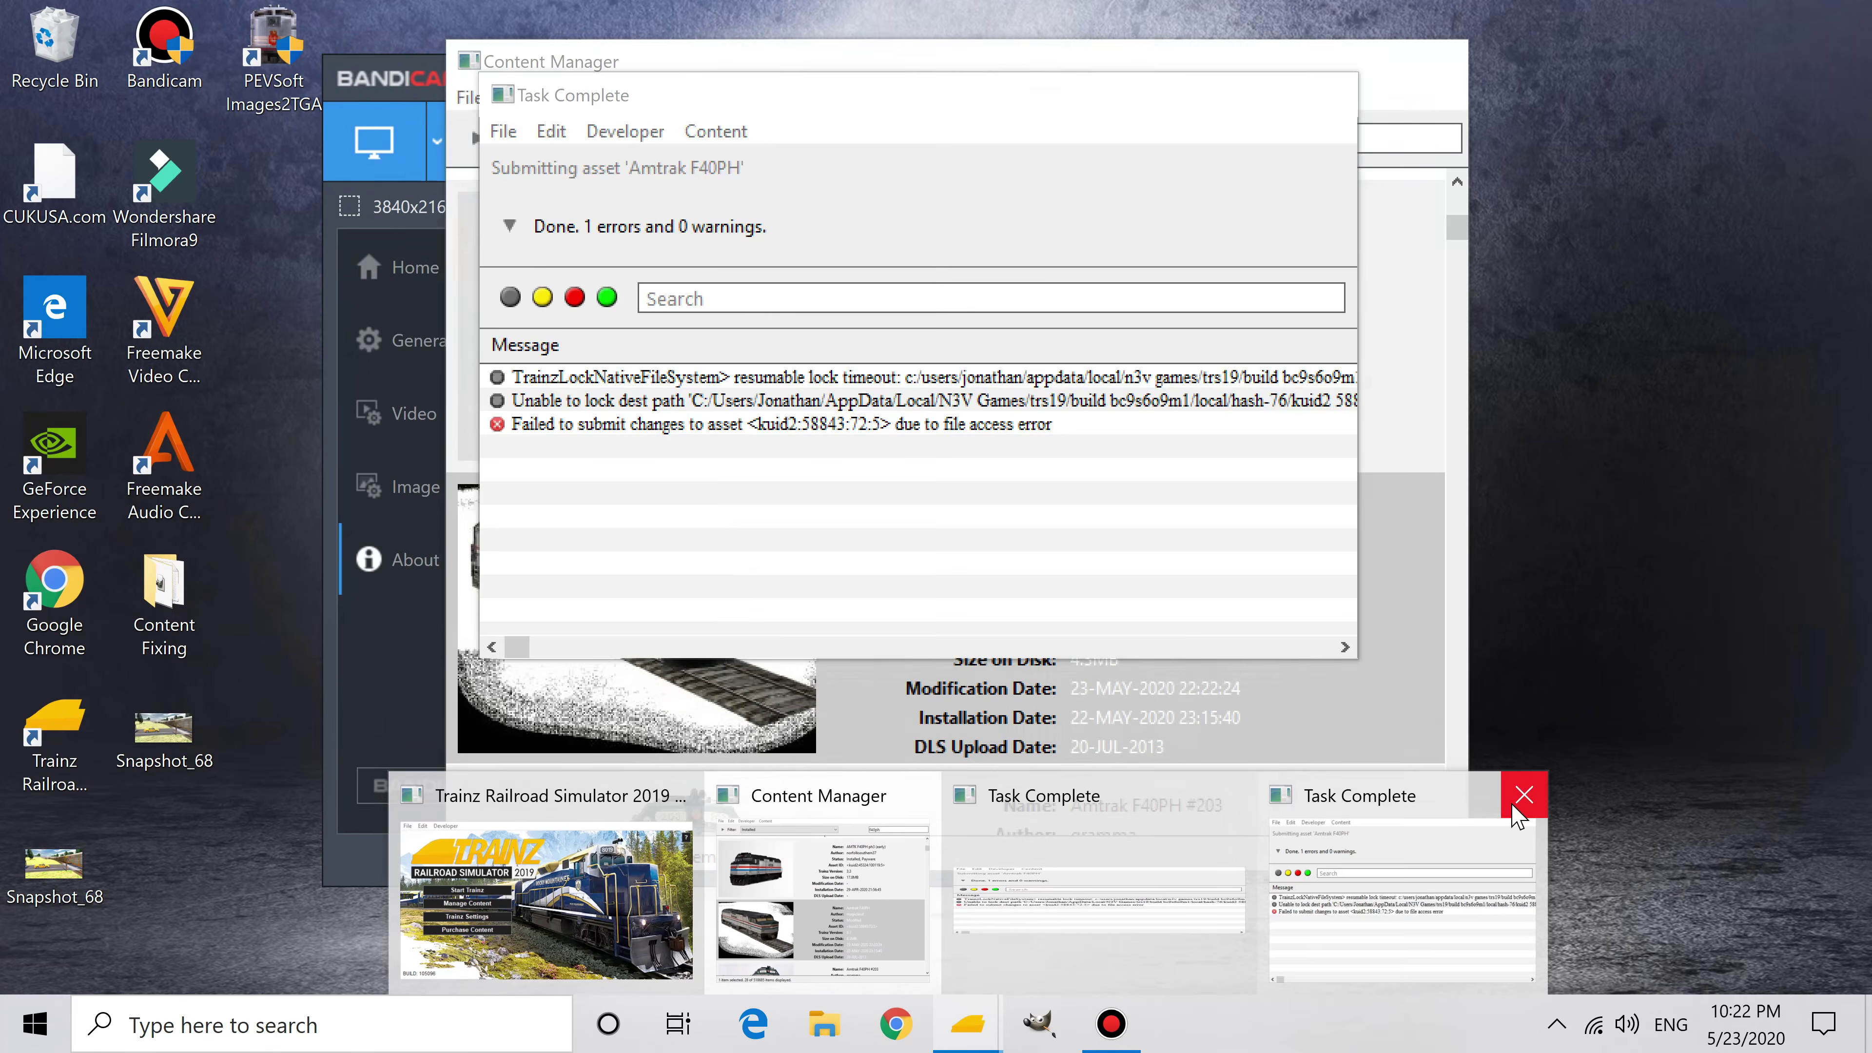
pyautogui.click(1523, 796)
pyautogui.click(1382, 794)
pyautogui.click(1003, 639)
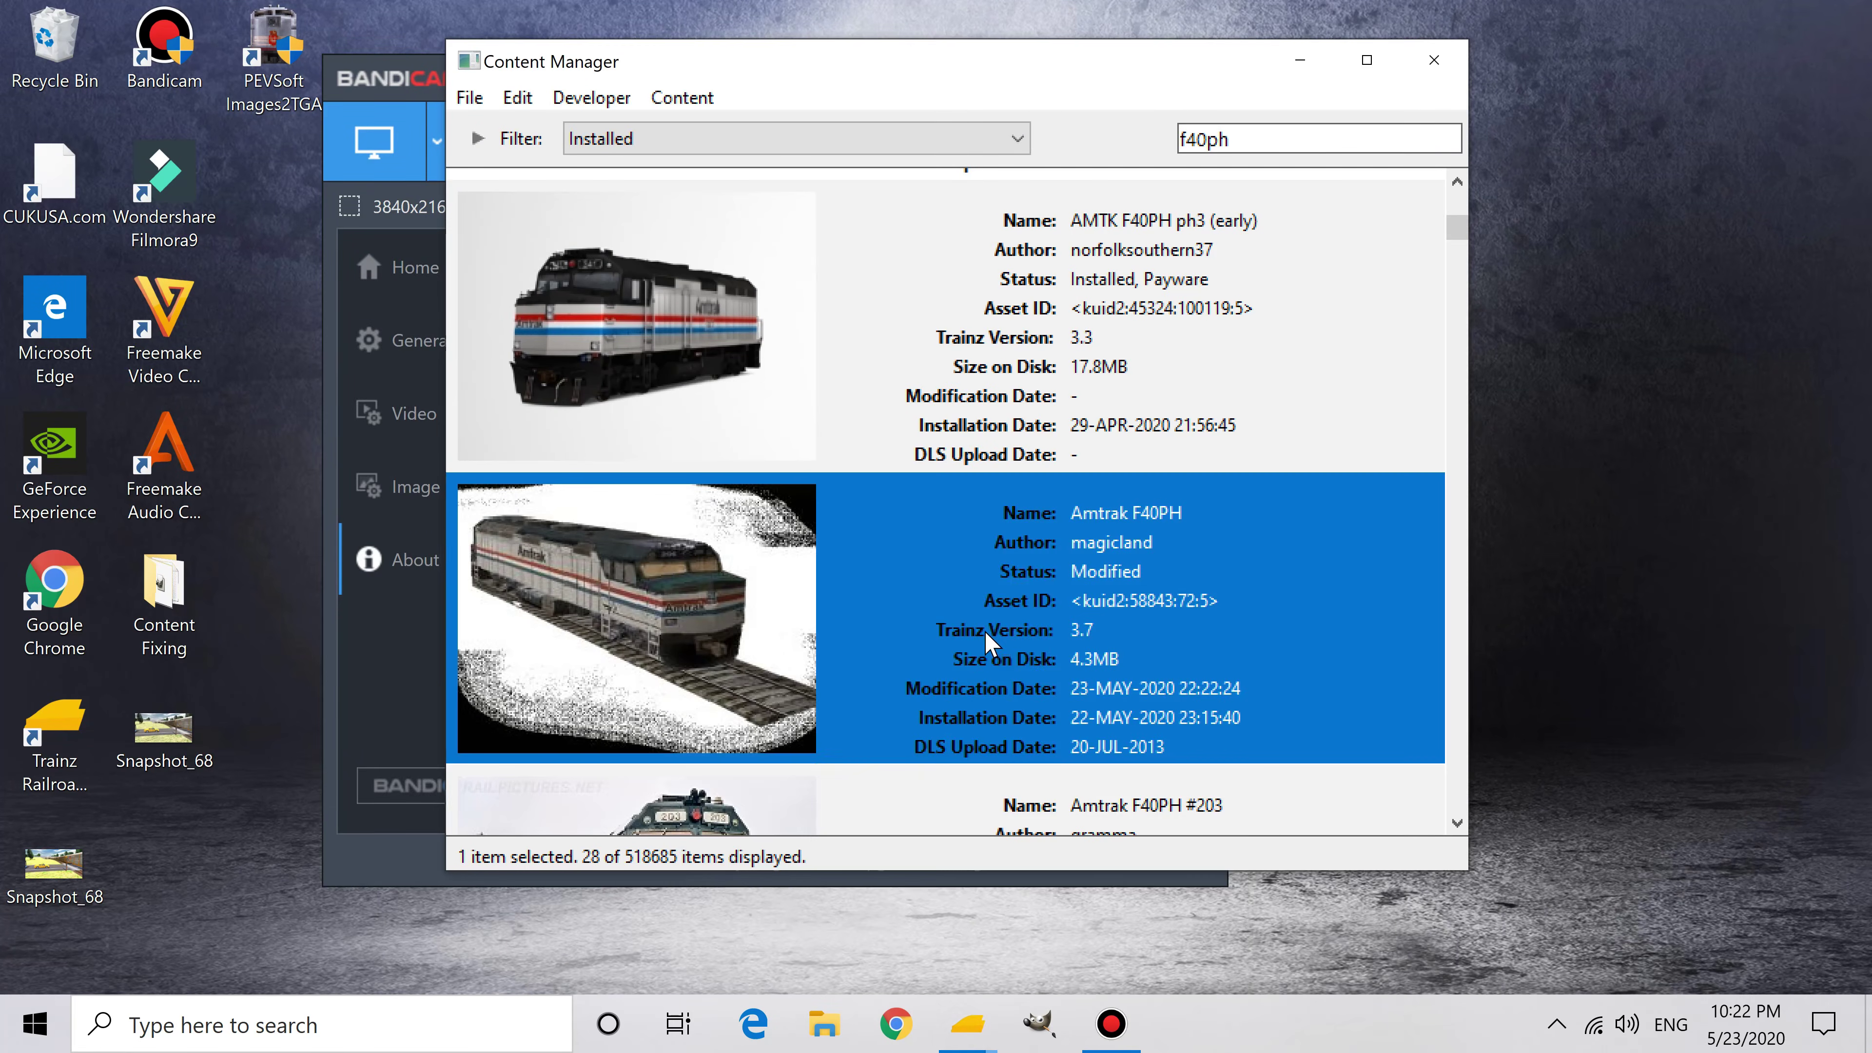
# Step: Preview the modified Amtrak F40PH asset and inspect its running numbers from several sides
pyautogui.rightClick(1060, 651)
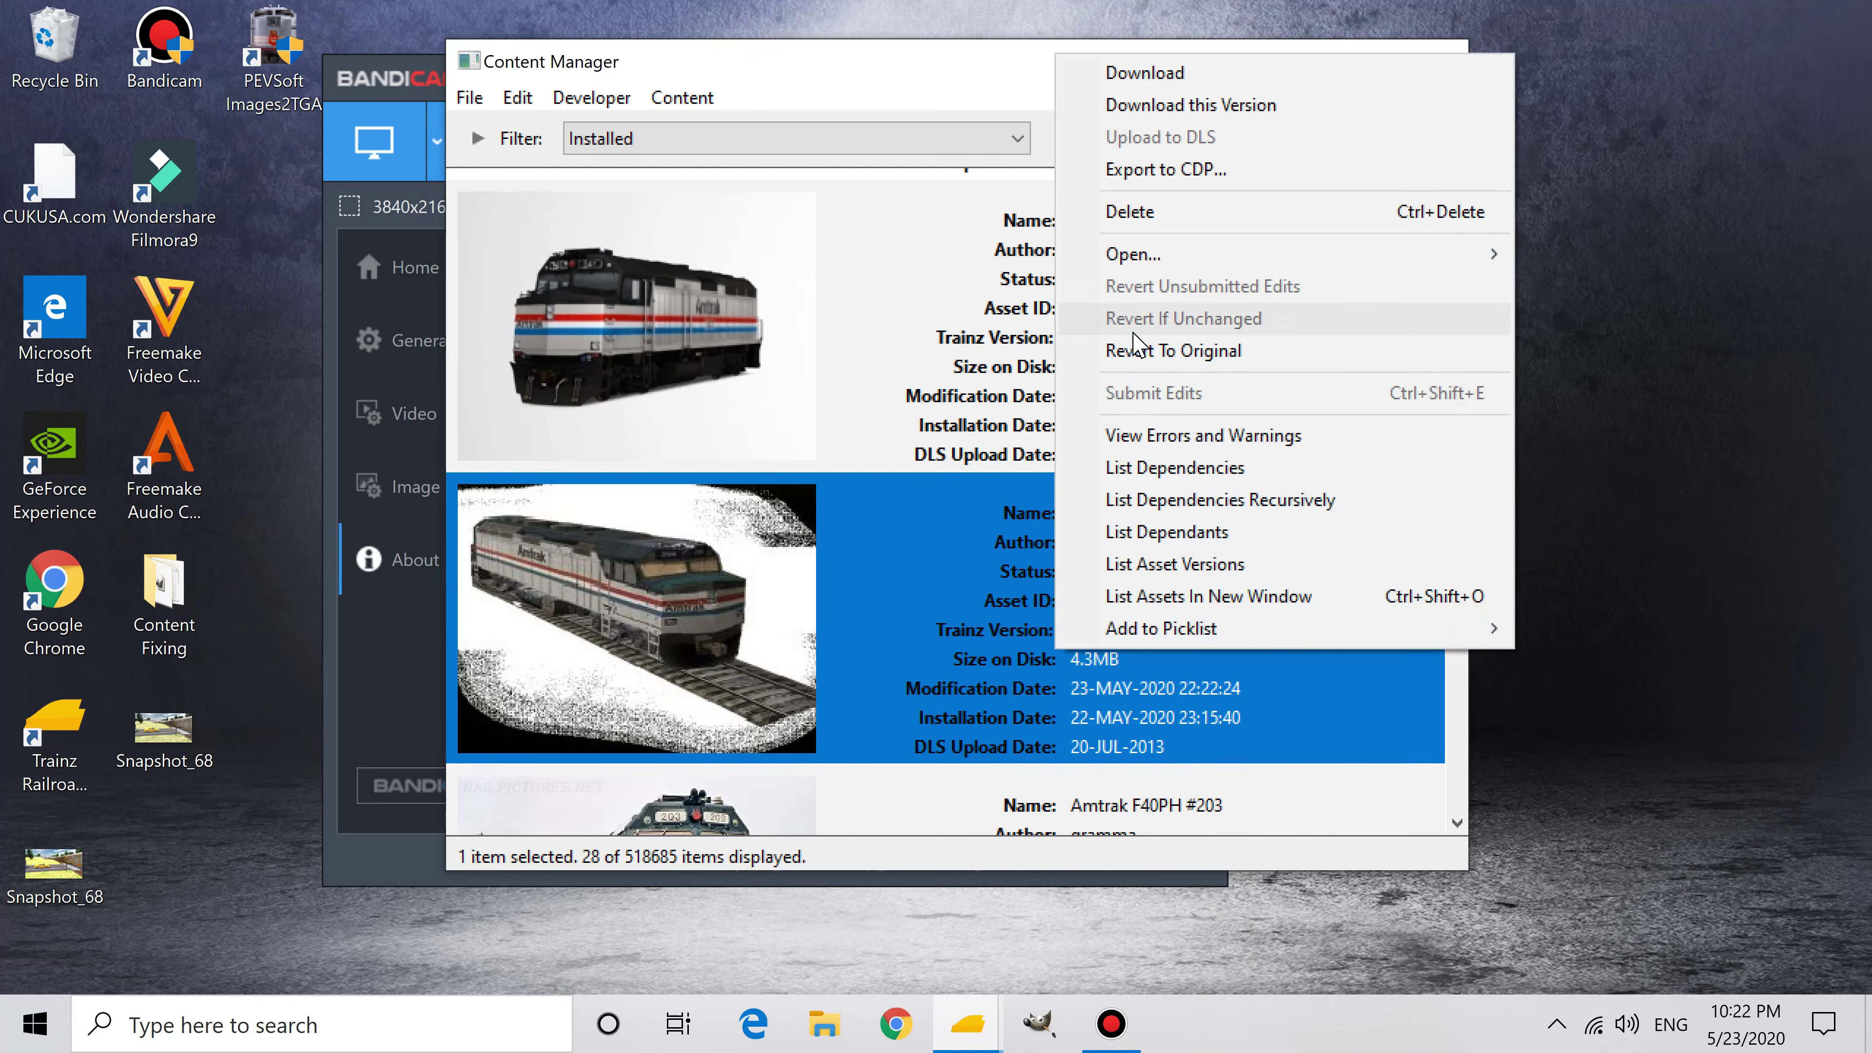
pyautogui.moveTo(1147, 275)
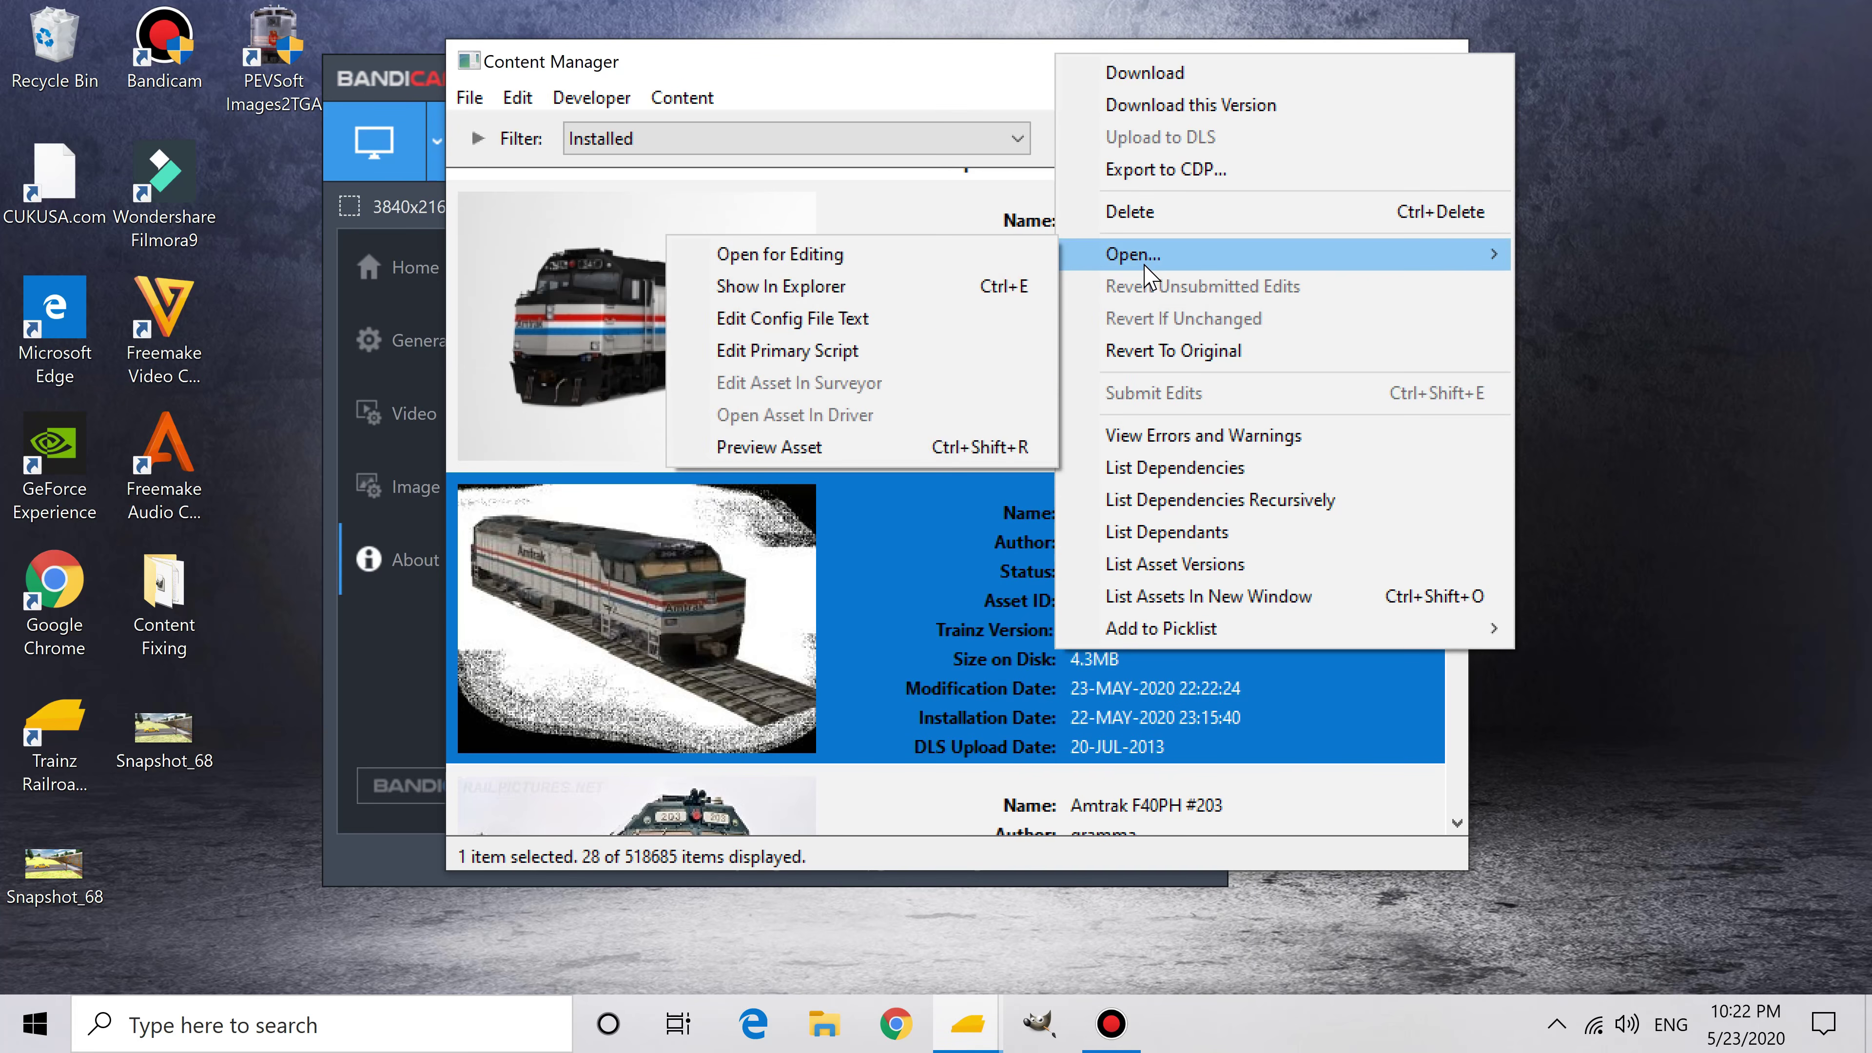
pyautogui.click(790, 450)
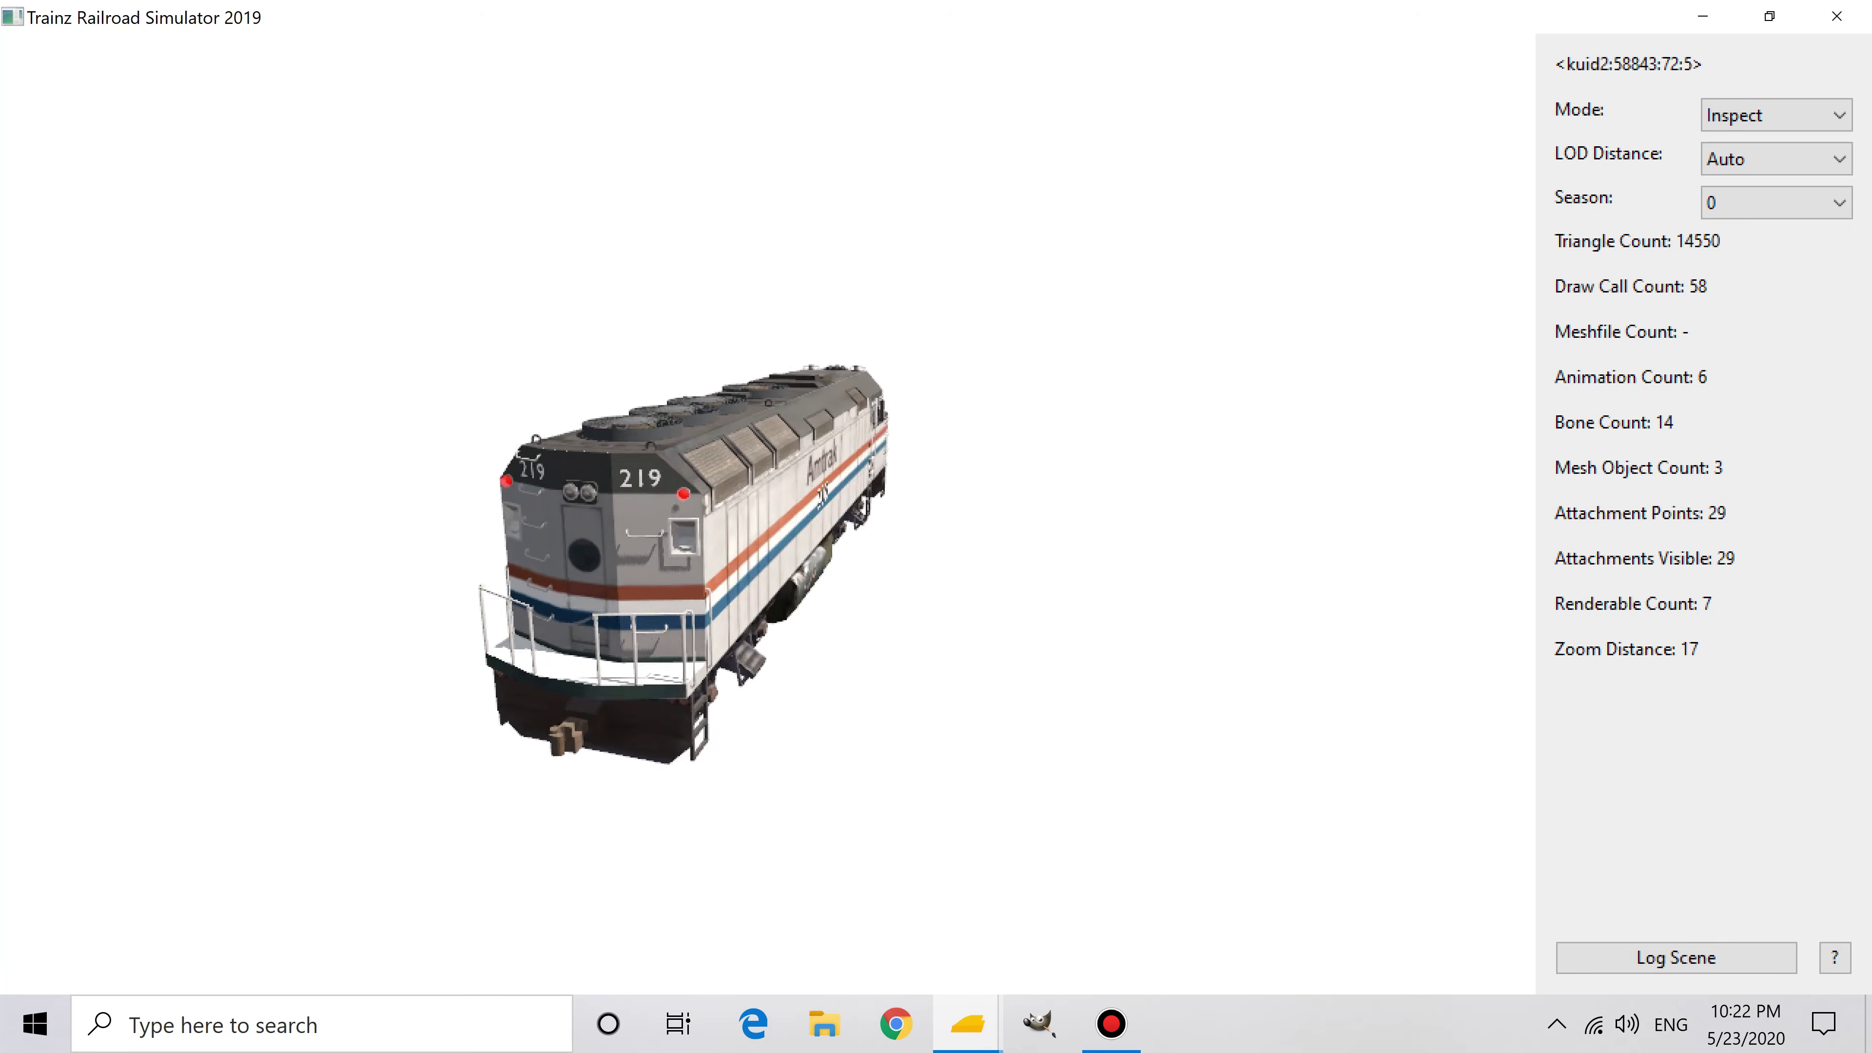
pyautogui.moveTo(686, 479); pyautogui.dragTo(1113, 470)
pyautogui.scroll(3, 730, 477)
pyautogui.moveTo(828, 464); pyautogui.dragTo(612, 429)
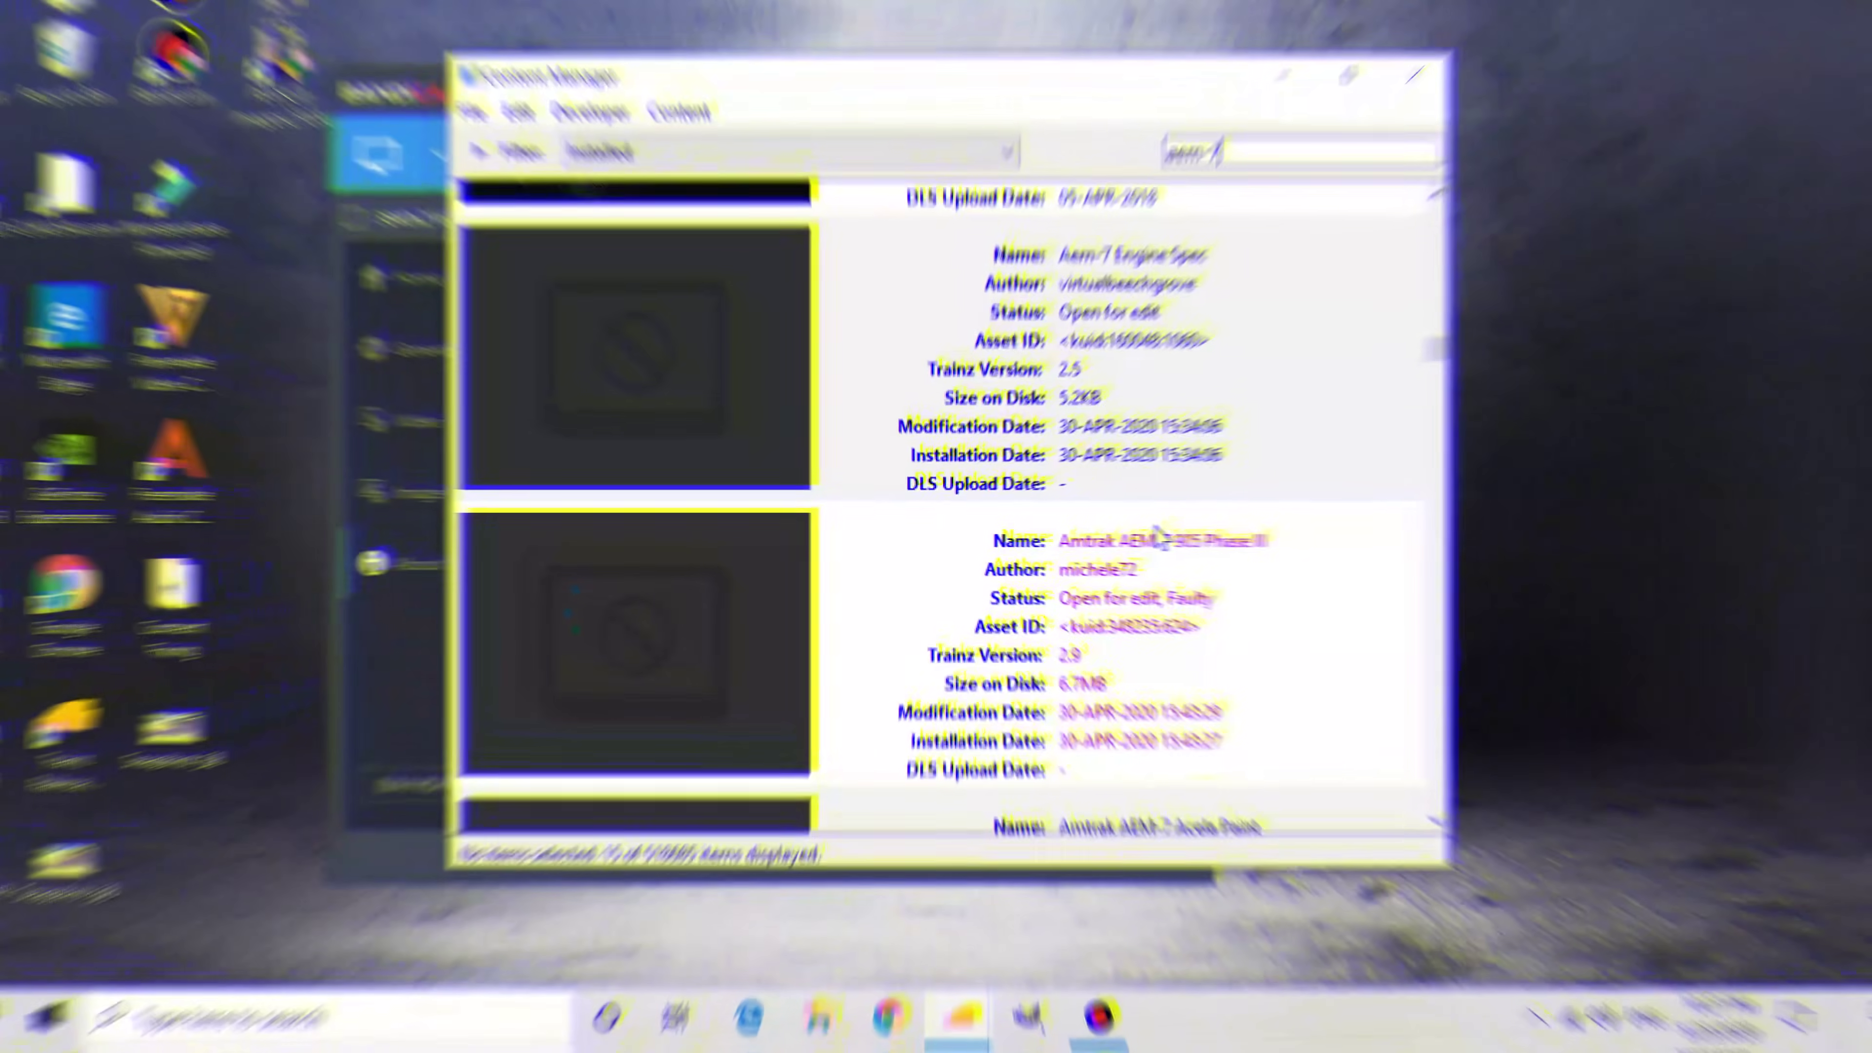
# Step: Find Amtrak Aem-7ac Phase V among the aem-7 assets and show its folder in Explorer
pyautogui.scroll(-3, 1159, 537)
pyautogui.scroll(-2, 1171, 517)
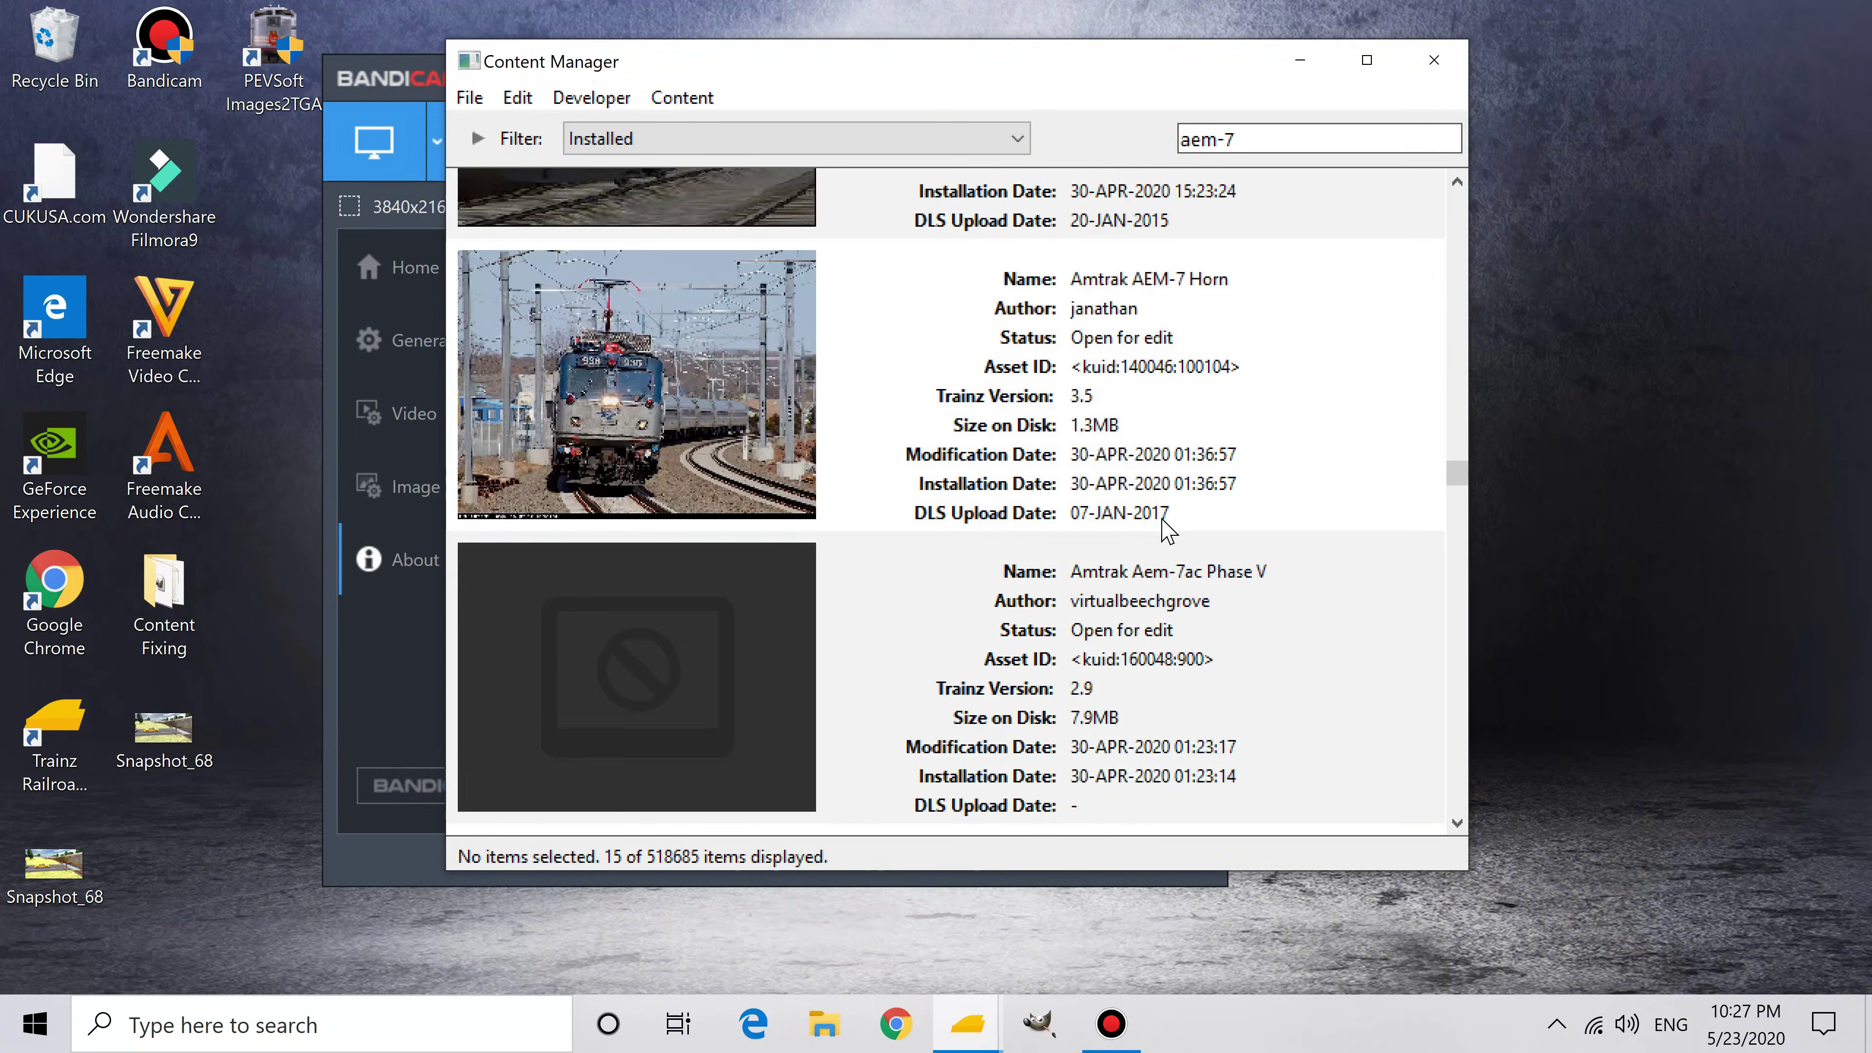
pyautogui.rightClick(1177, 420)
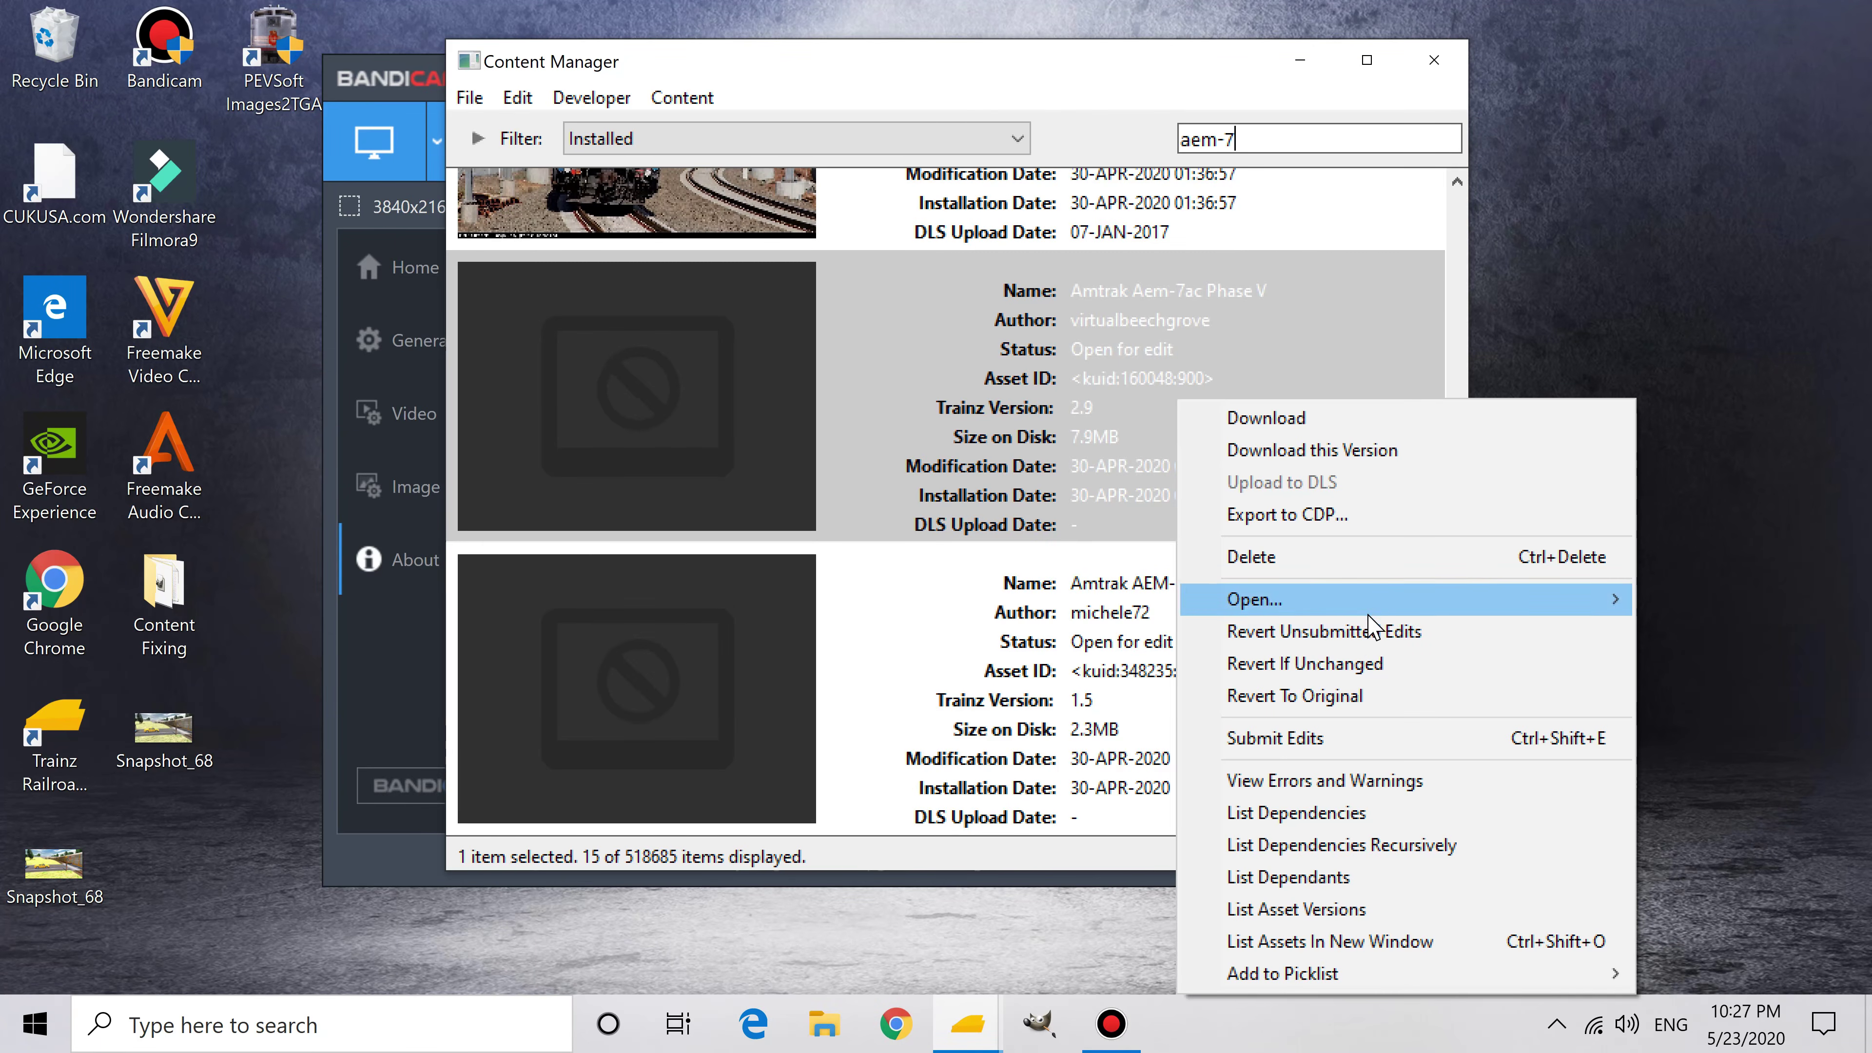
pyautogui.moveTo(1262, 599)
pyautogui.click(1094, 631)
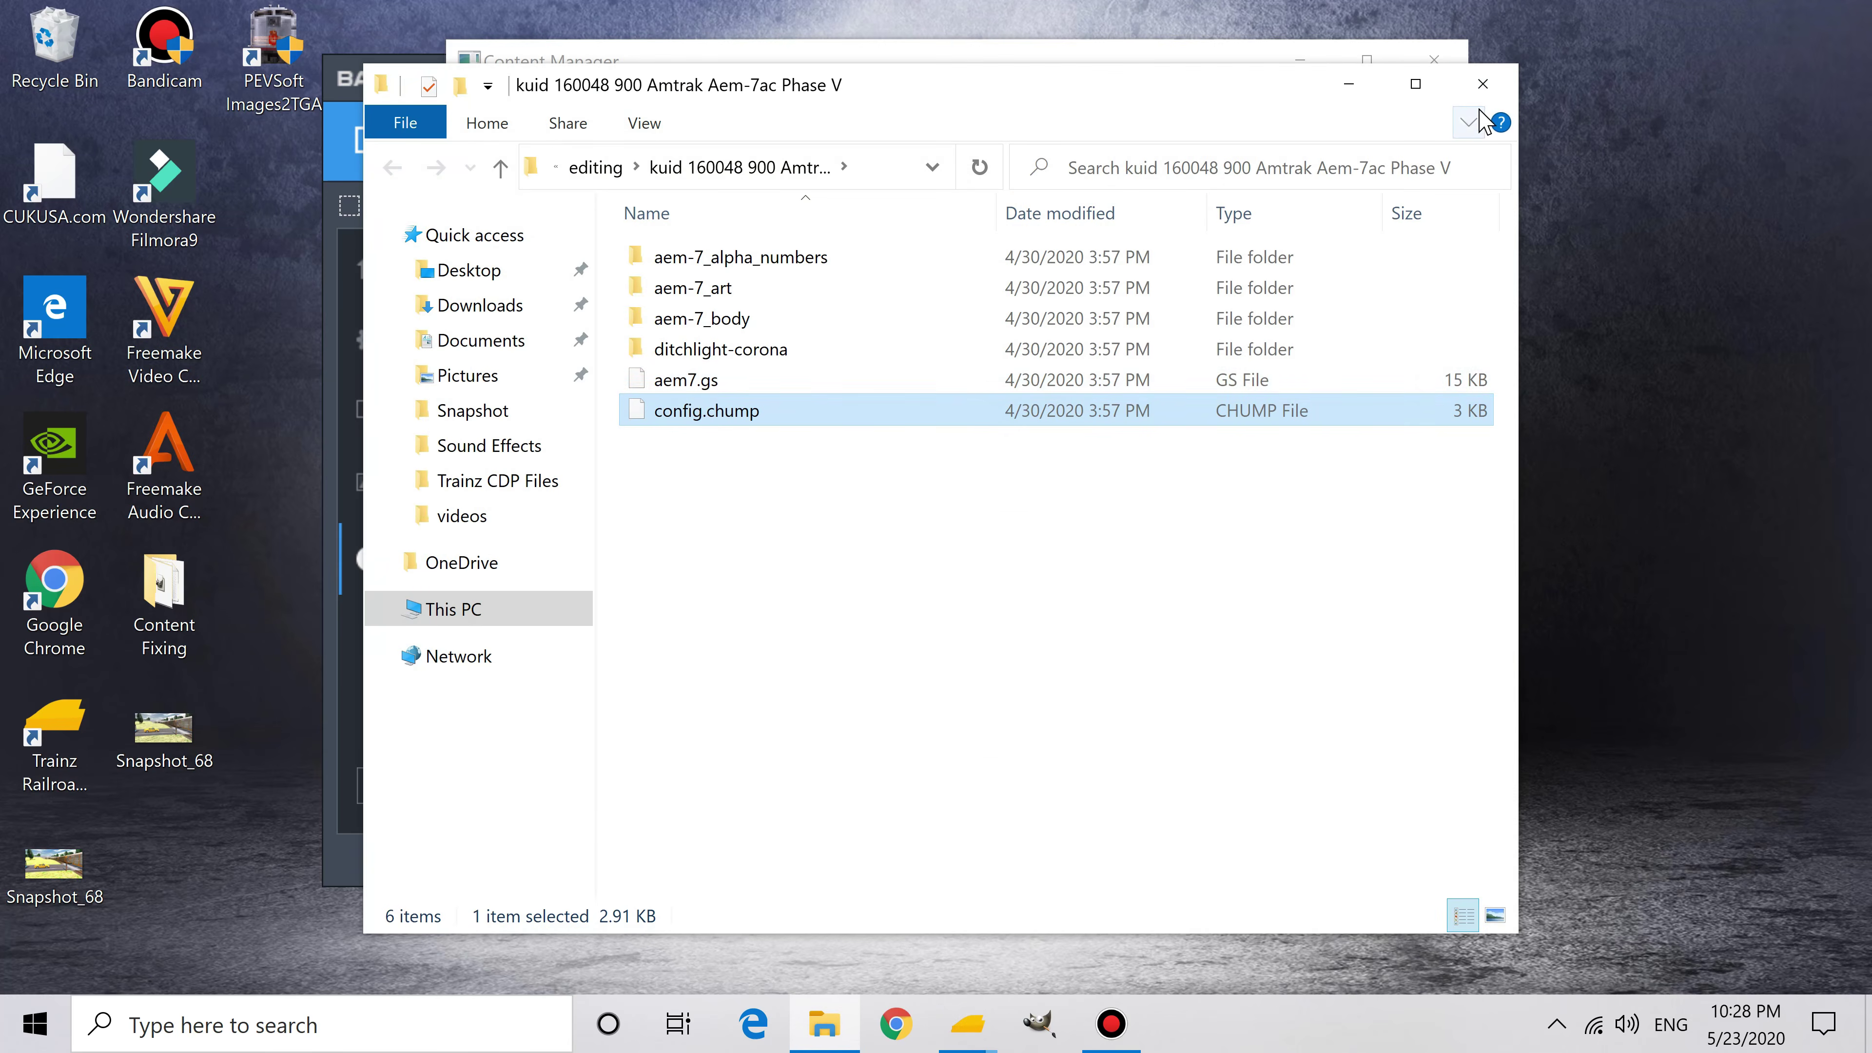
# Step: Close the asset folder and revert the unsubmitted edits of Amtrak Aem-7ac Phase V
pyautogui.click(1483, 83)
pyautogui.rightClick(1080, 402)
pyautogui.click(1229, 630)
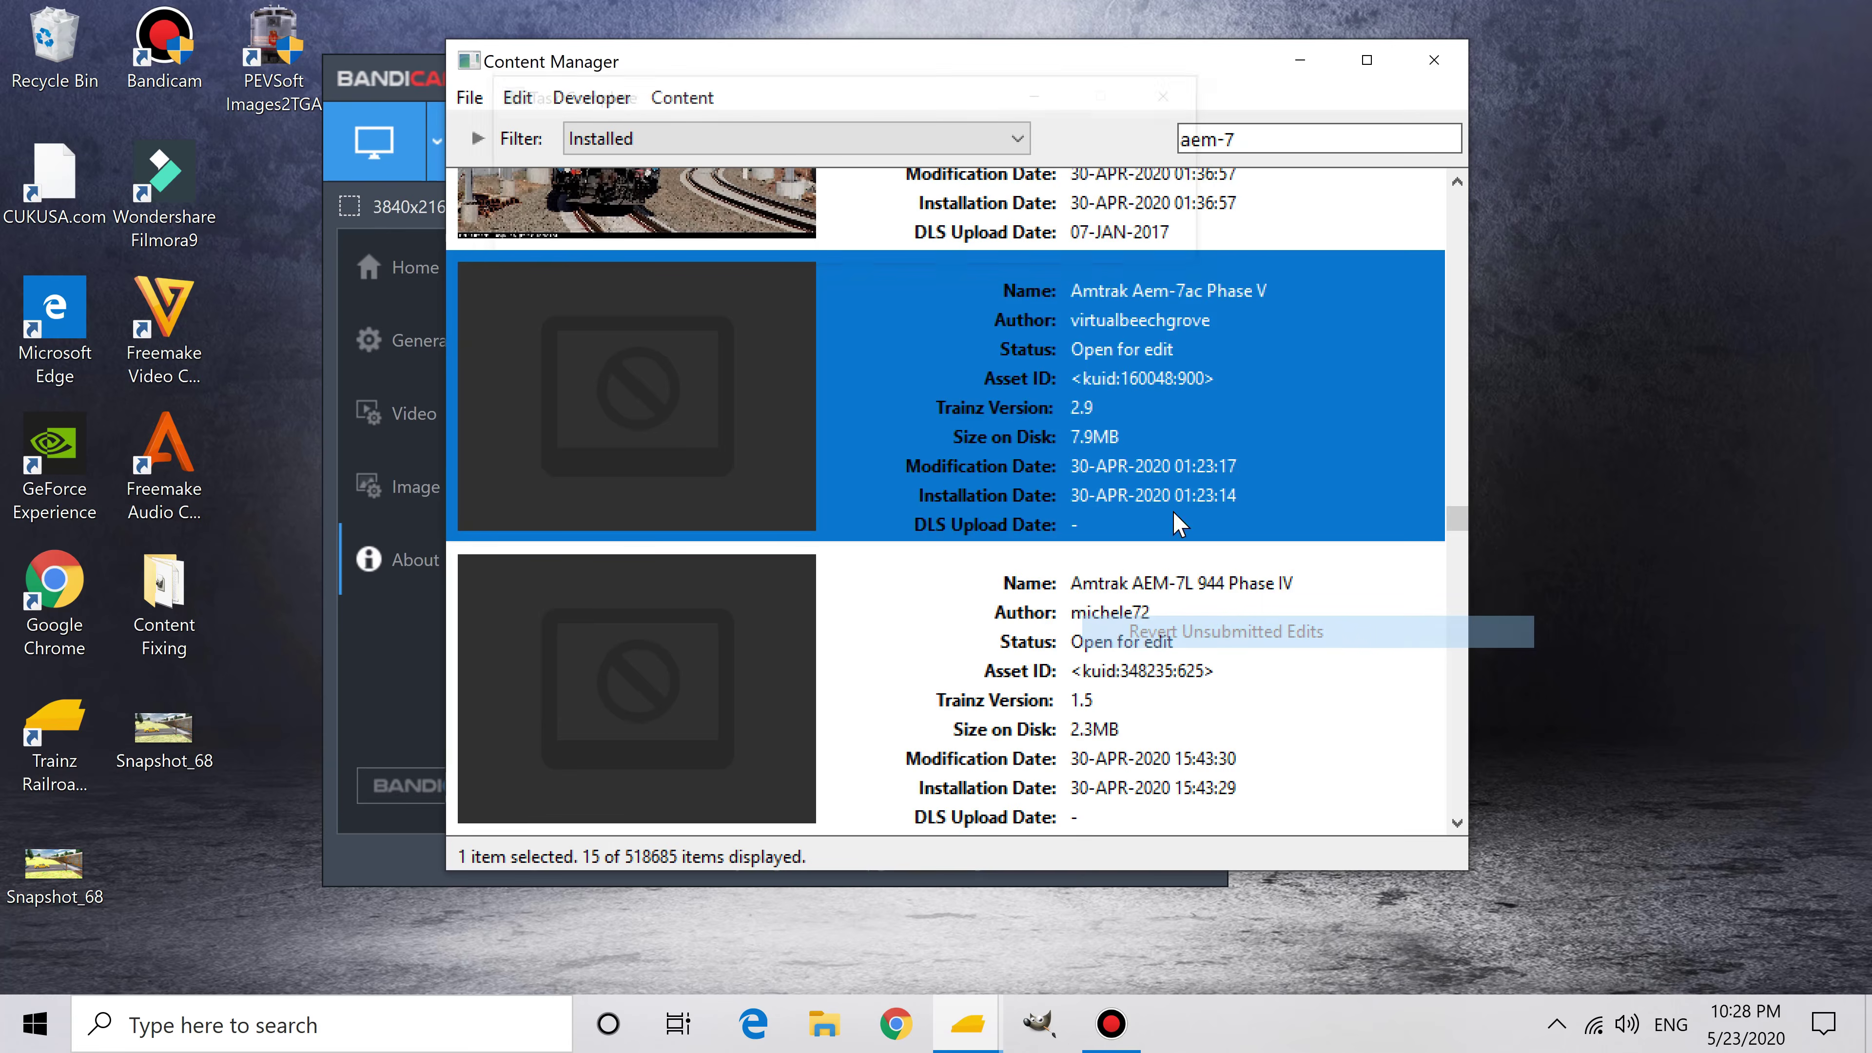
# Step: Show the Amtrak Aem-7ac Phase V folder in Explorer again and open its config text file
pyautogui.rightClick(1154, 400)
pyautogui.moveTo(1225, 598)
pyautogui.click(1038, 631)
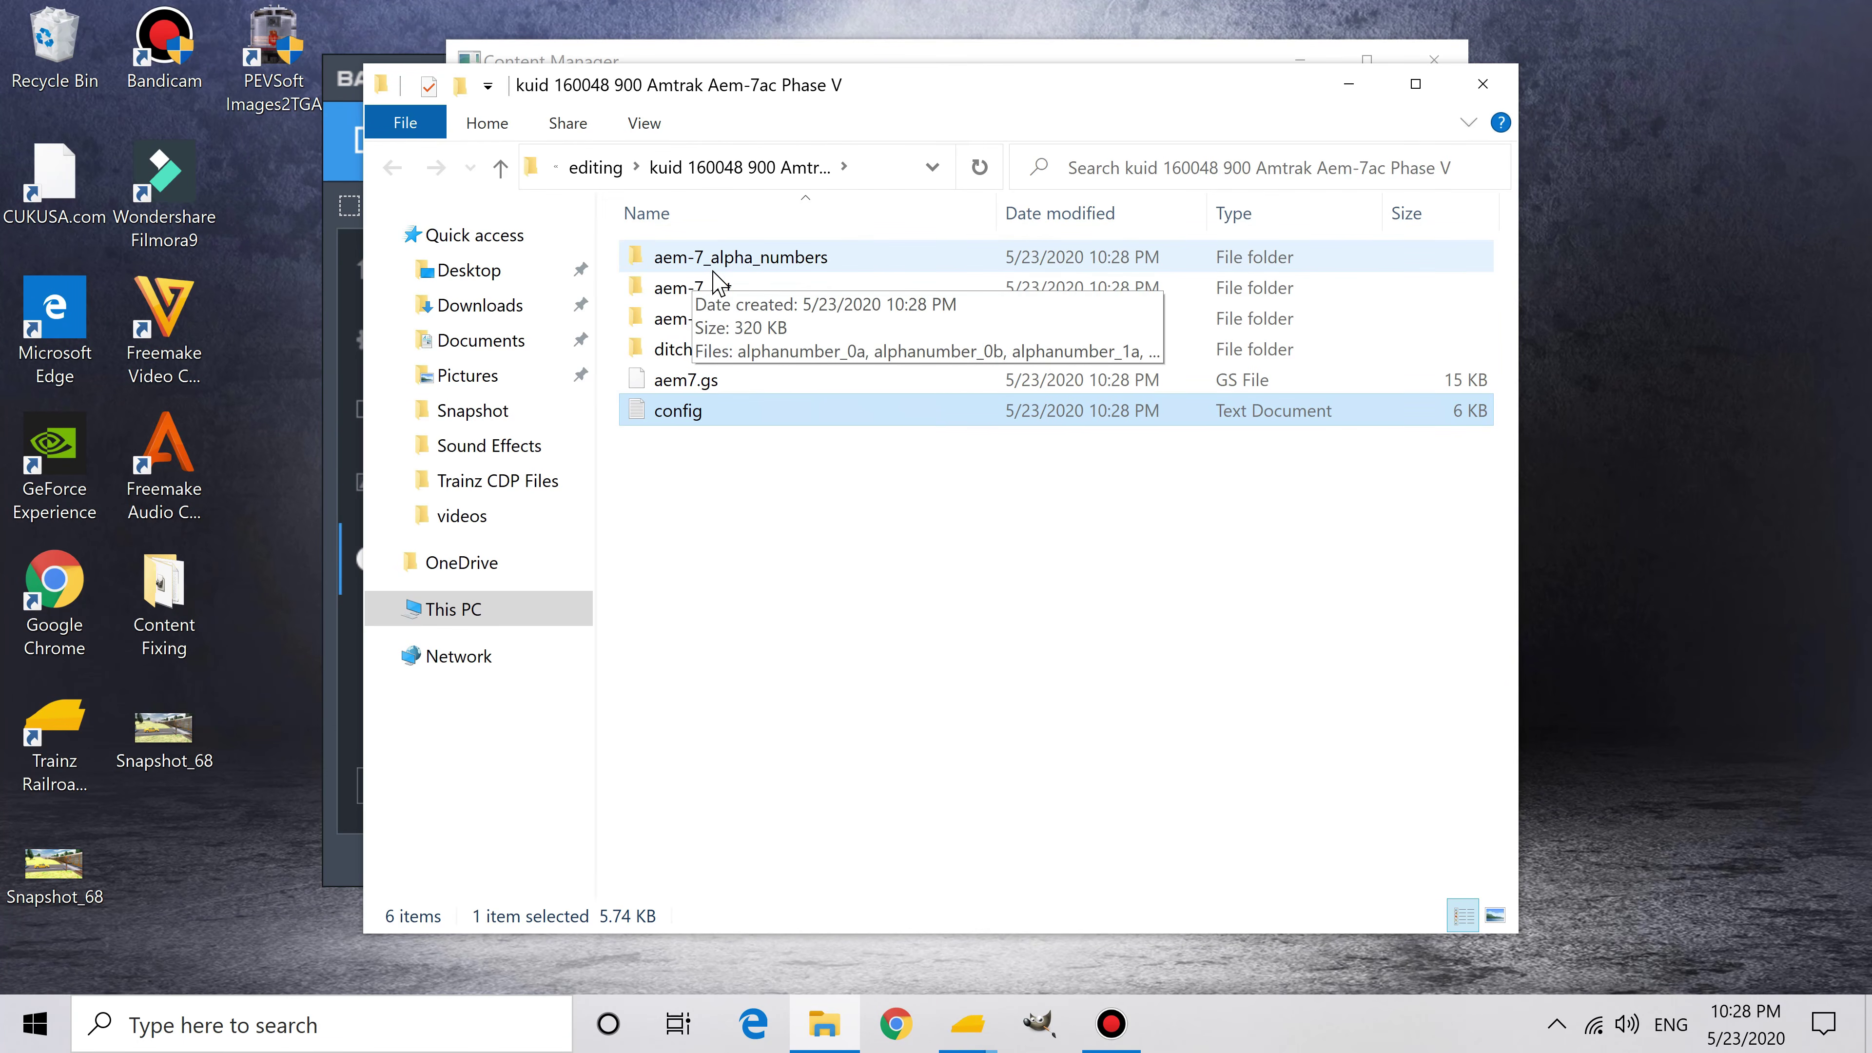
pyautogui.doubleClick(690, 421)
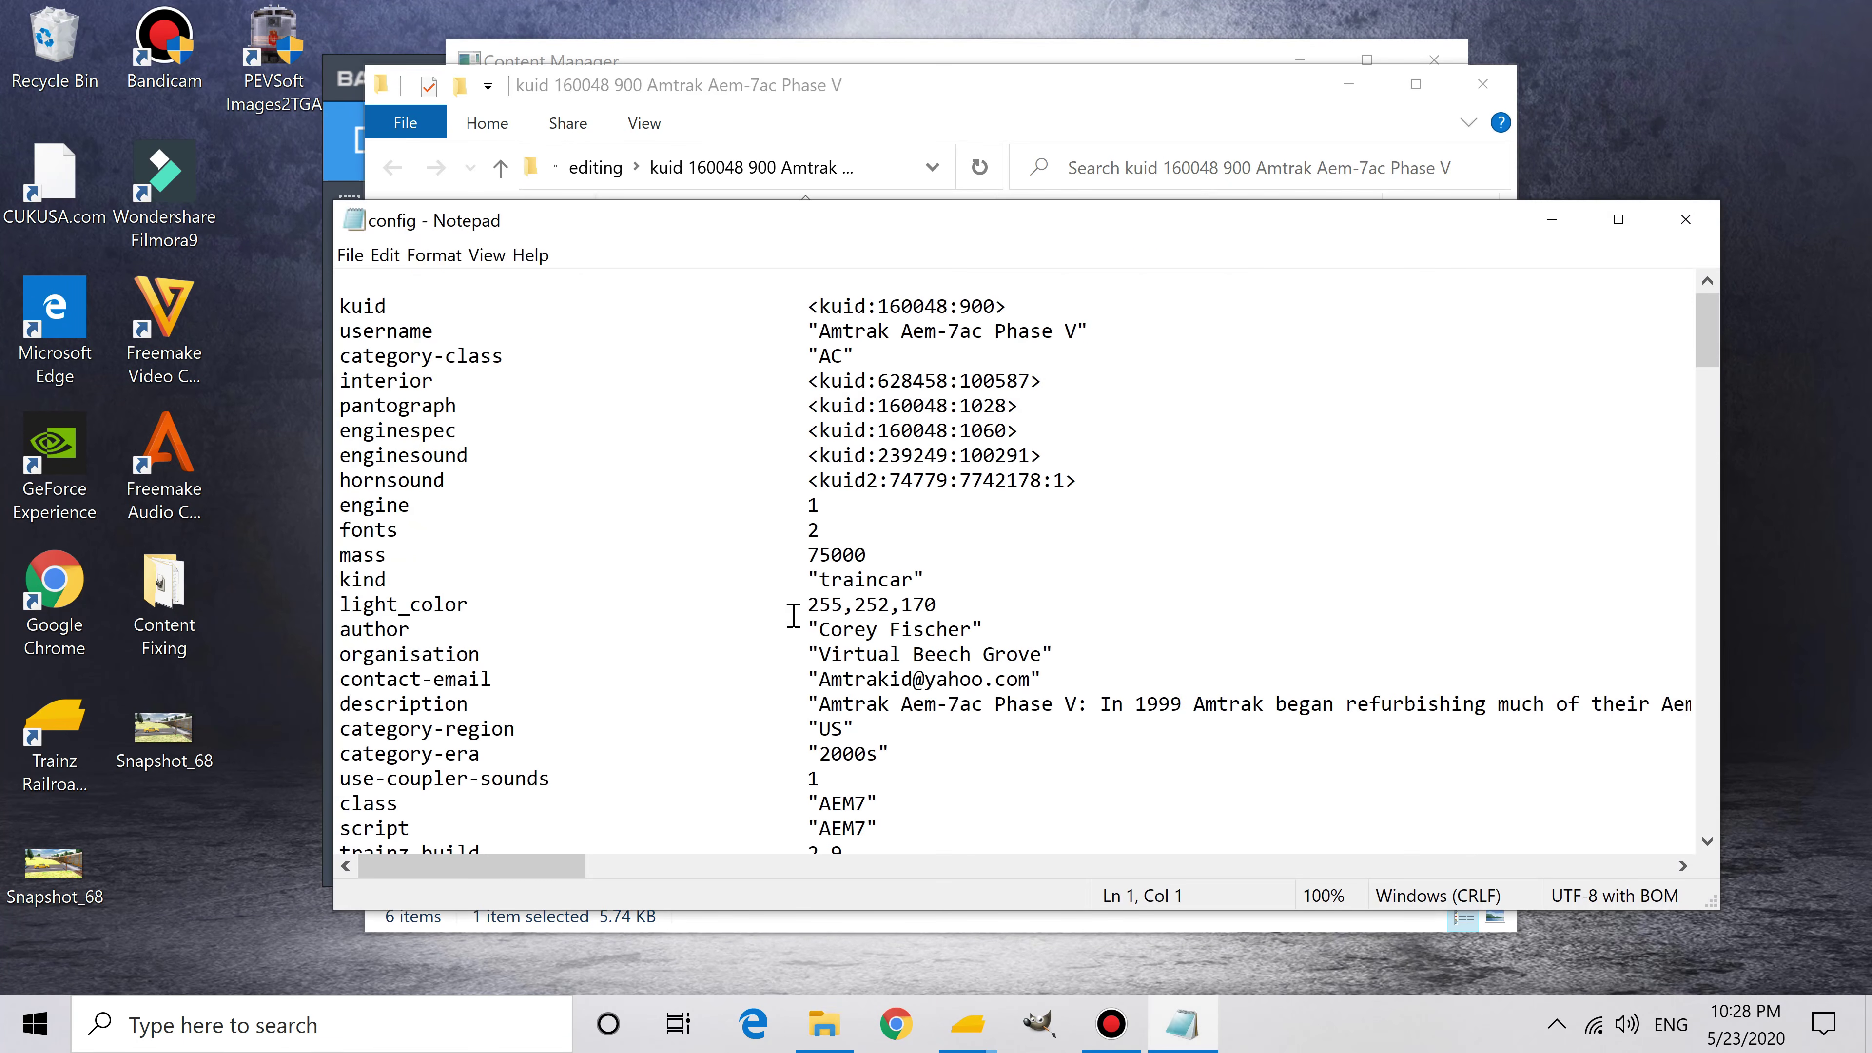
# Step: Add a fonts-path tag with the value "aem-7" below the fonts tag in the config file and save it
pyautogui.click(392, 509)
pyautogui.moveTo(382, 529); pyautogui.dragTo(780, 531)
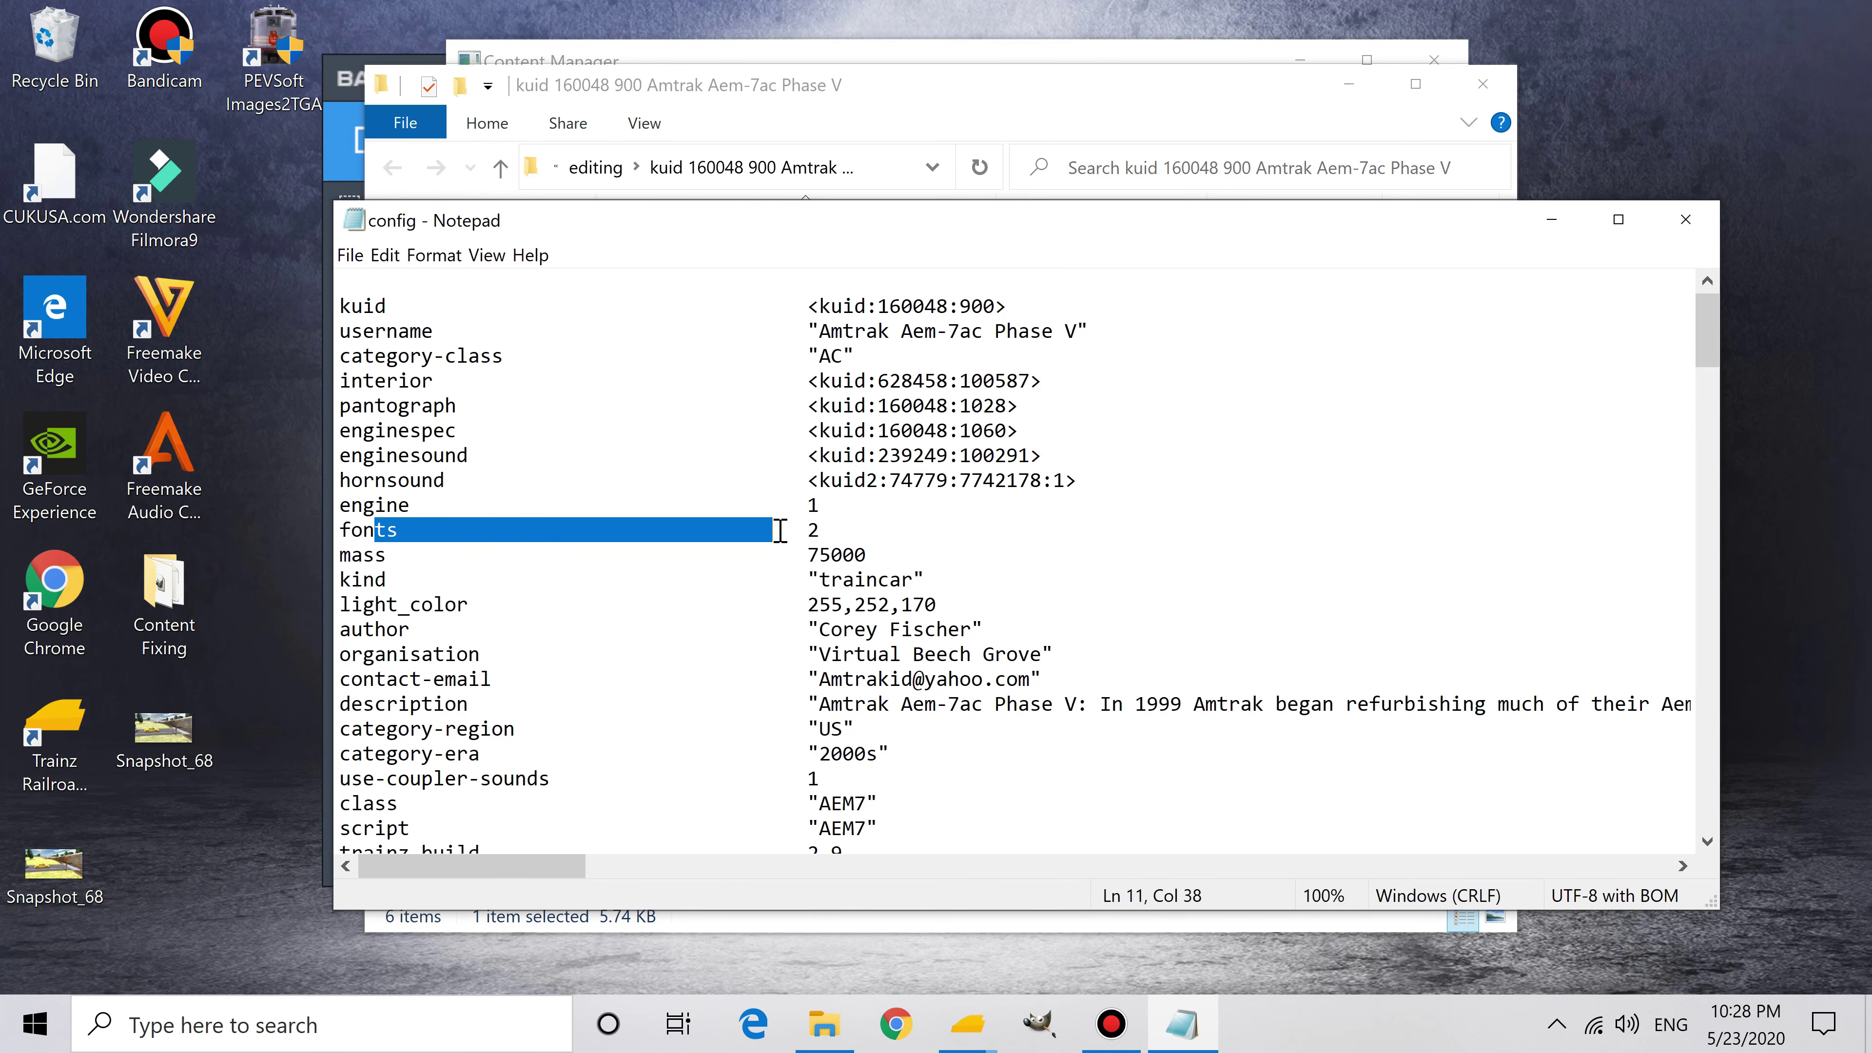
pyautogui.click(822, 532)
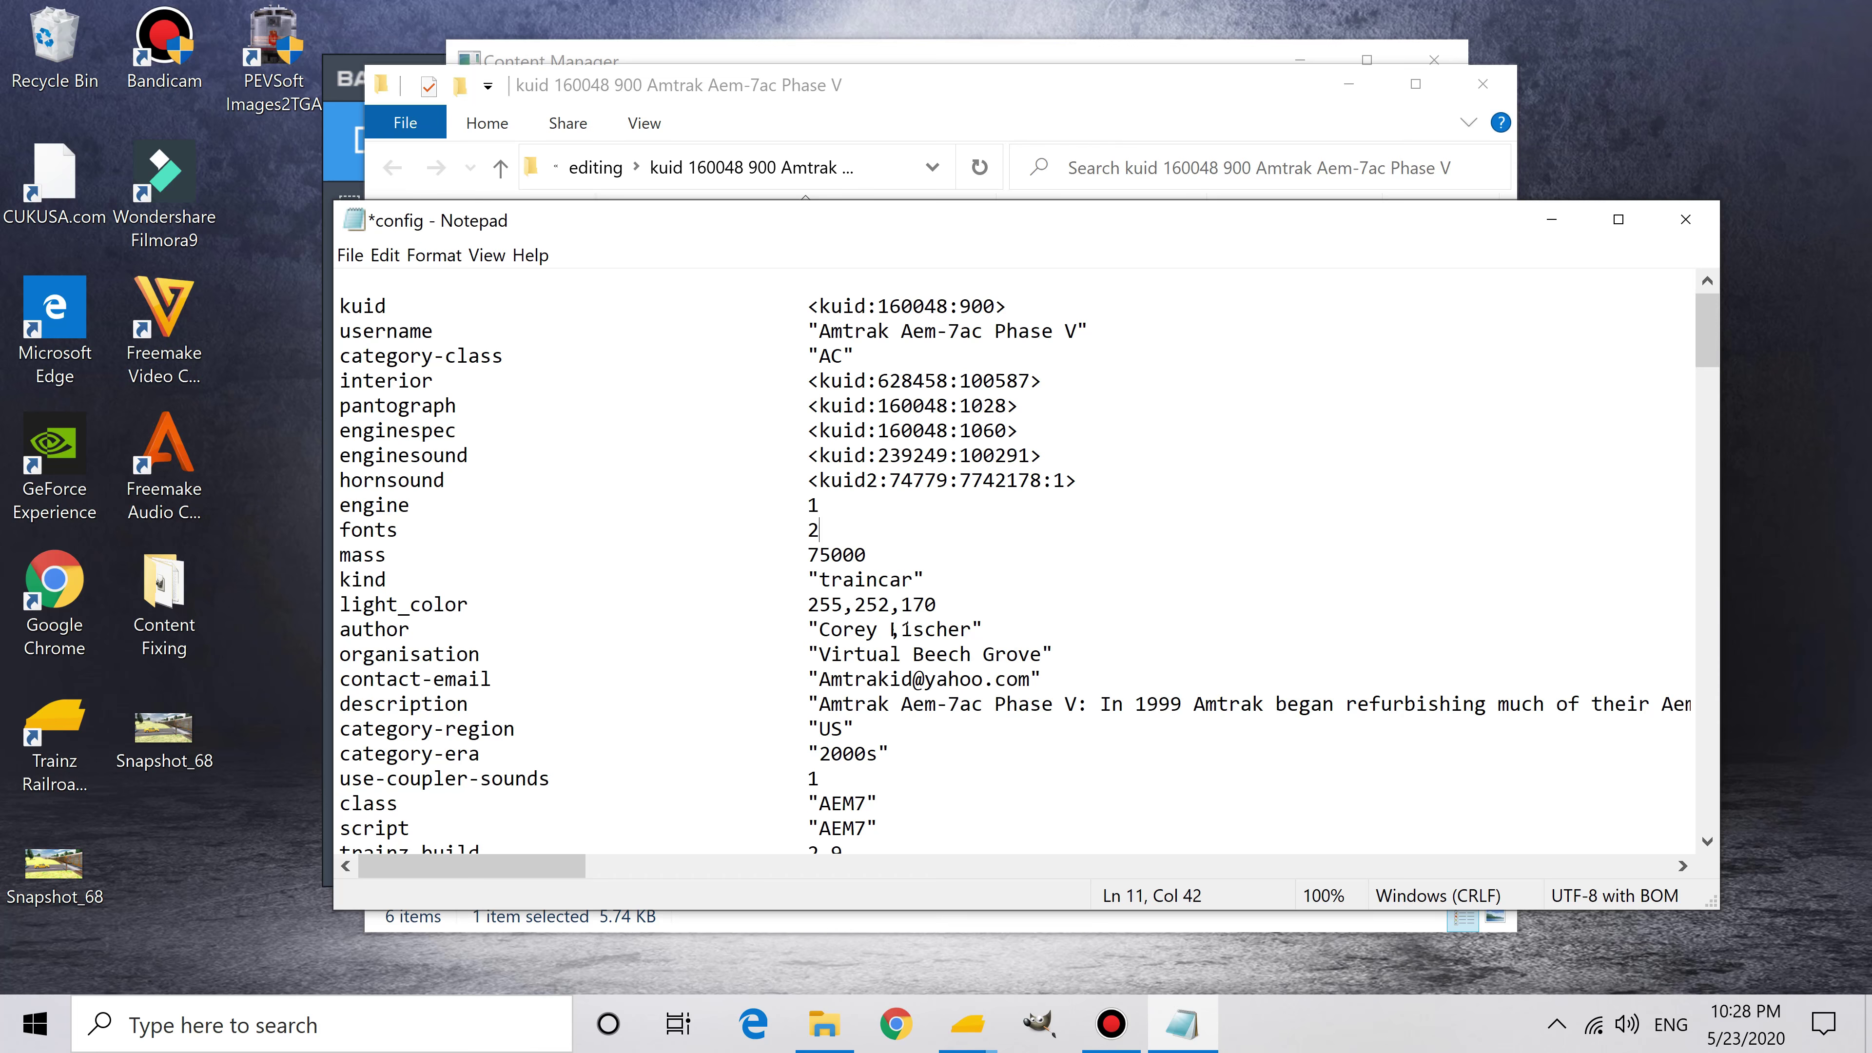
pyautogui.press('Return')
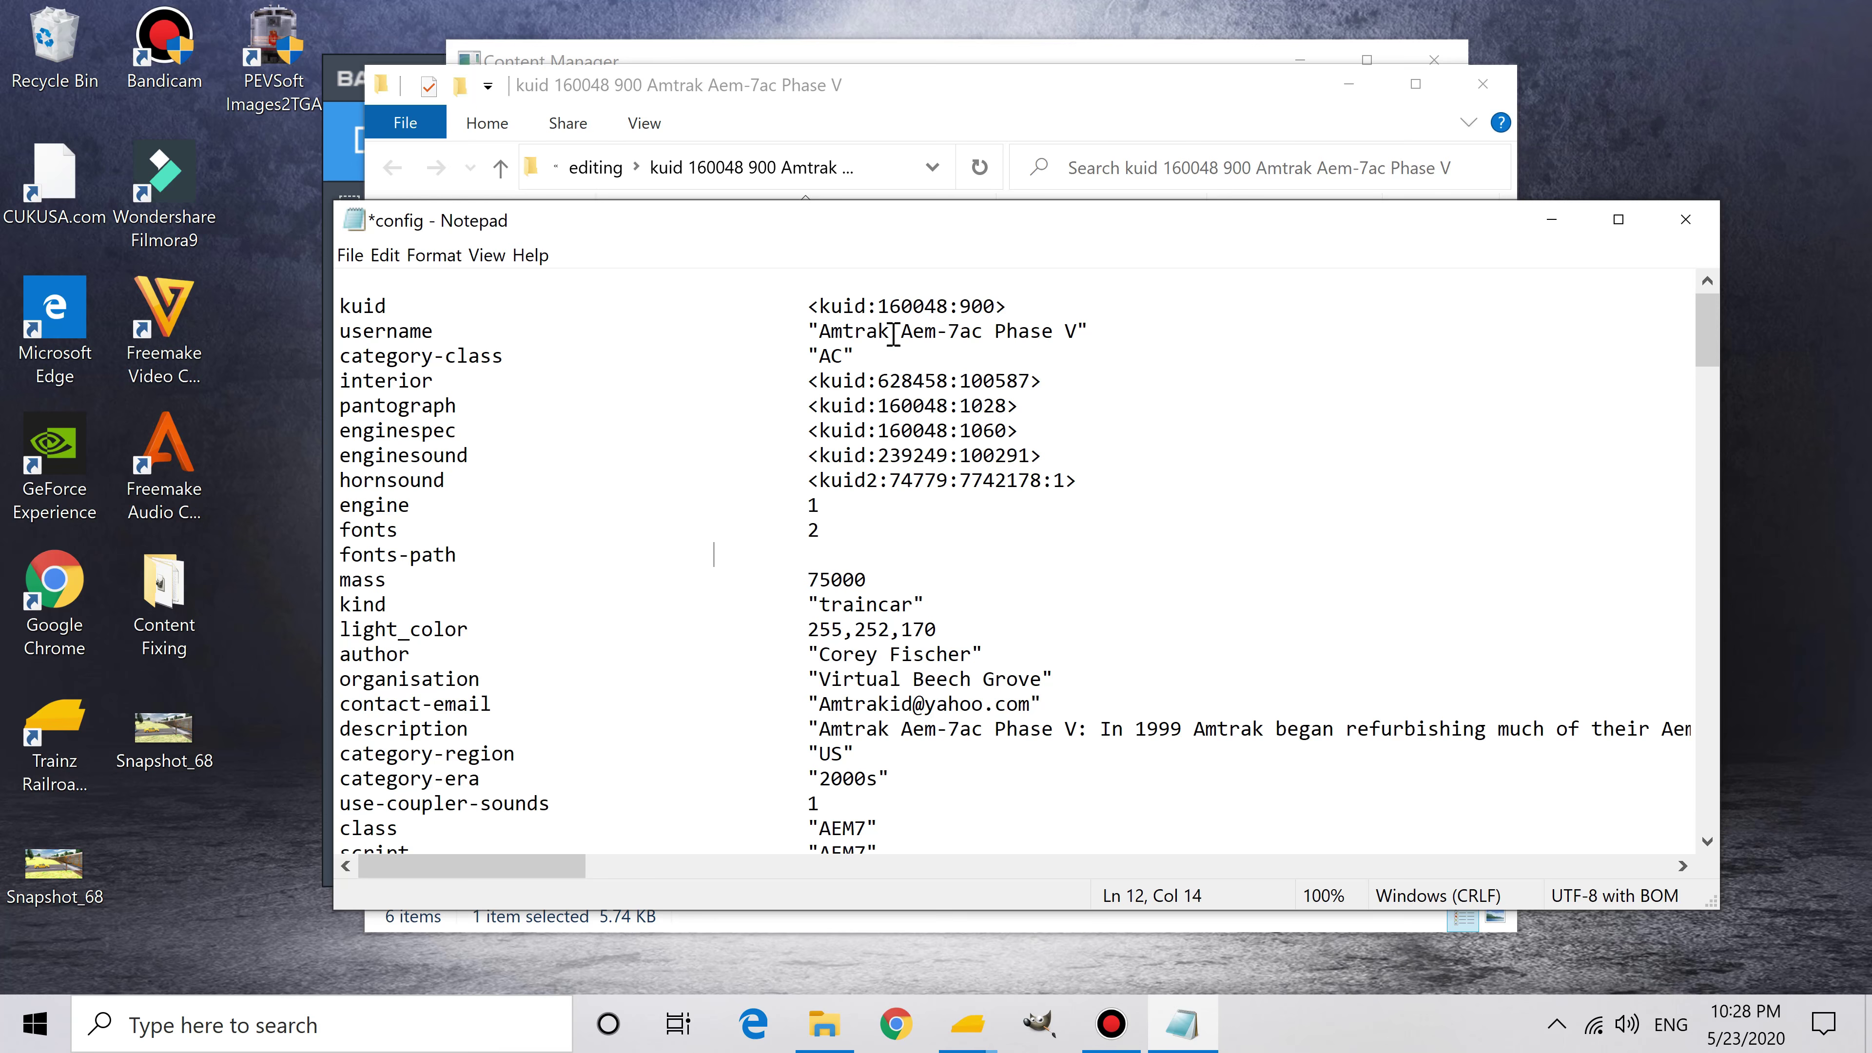
pyautogui.moveTo(964, 222); pyautogui.dragTo(975, 148)
pyautogui.write('"aem-7')
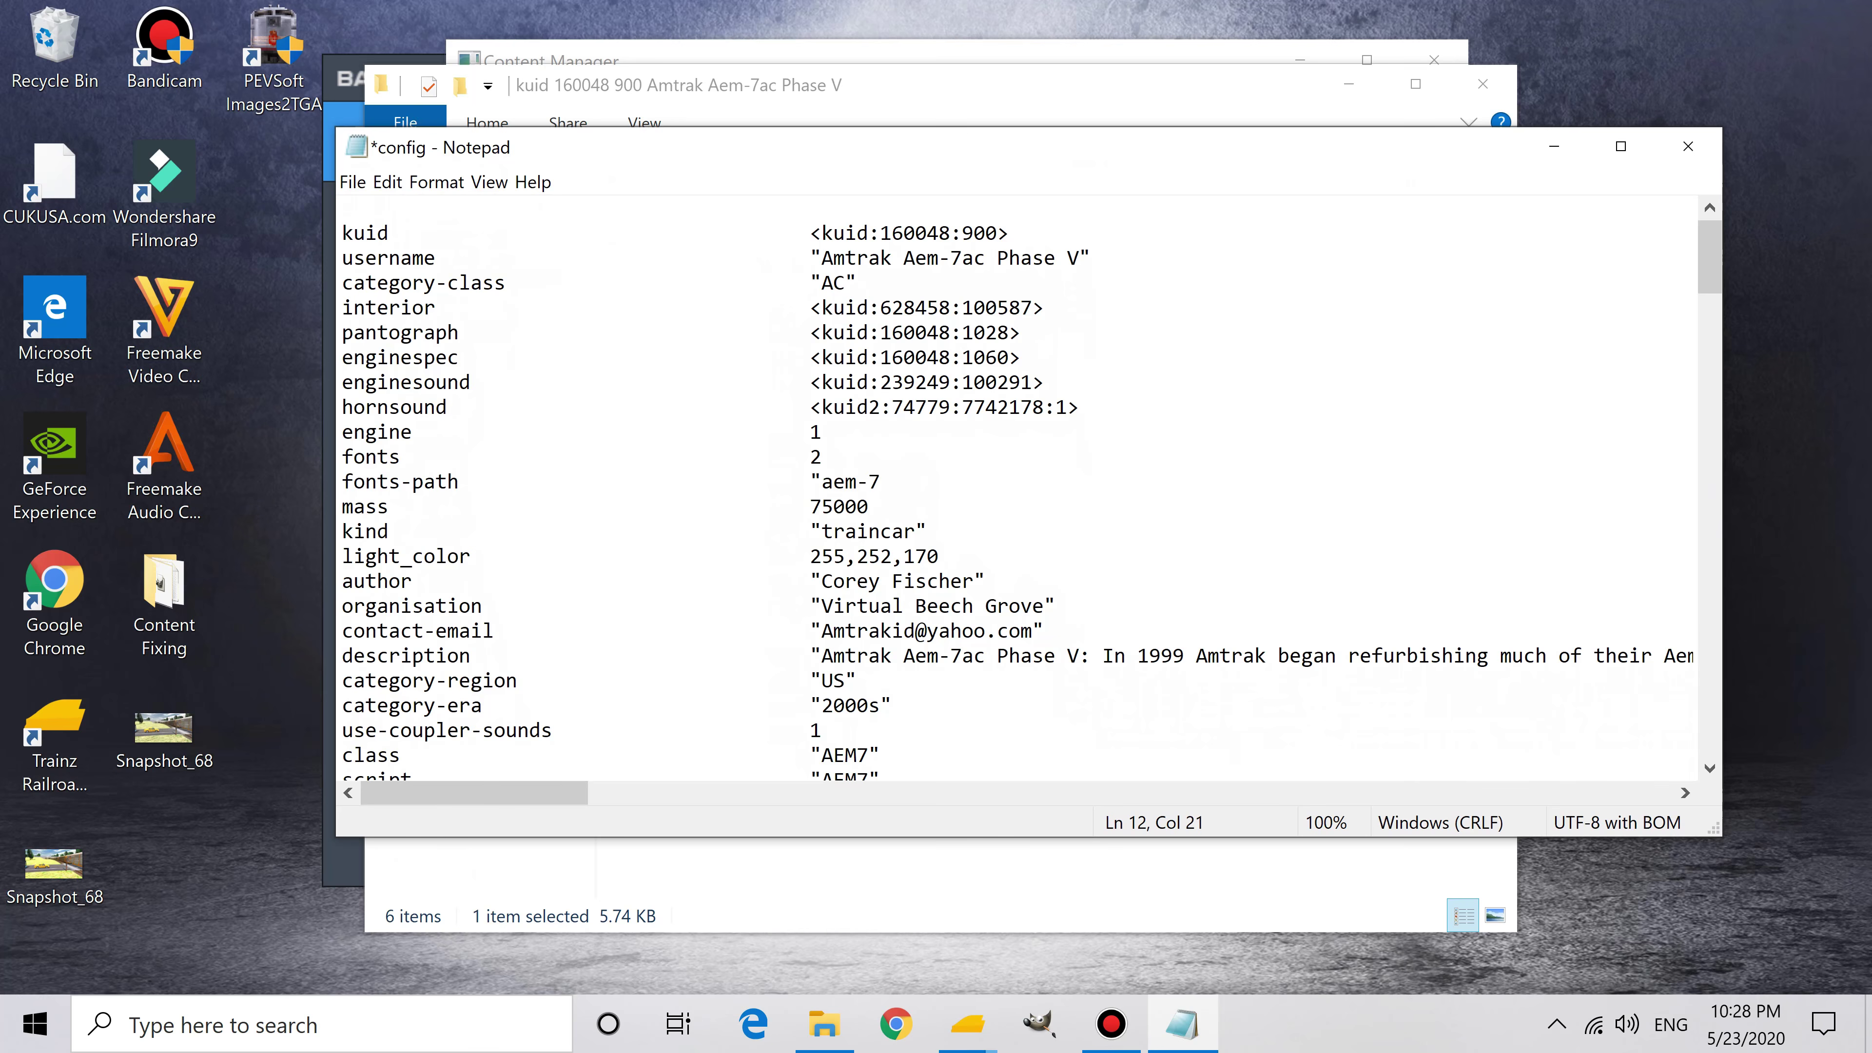
pyautogui.hotkey('ctrl', 's')
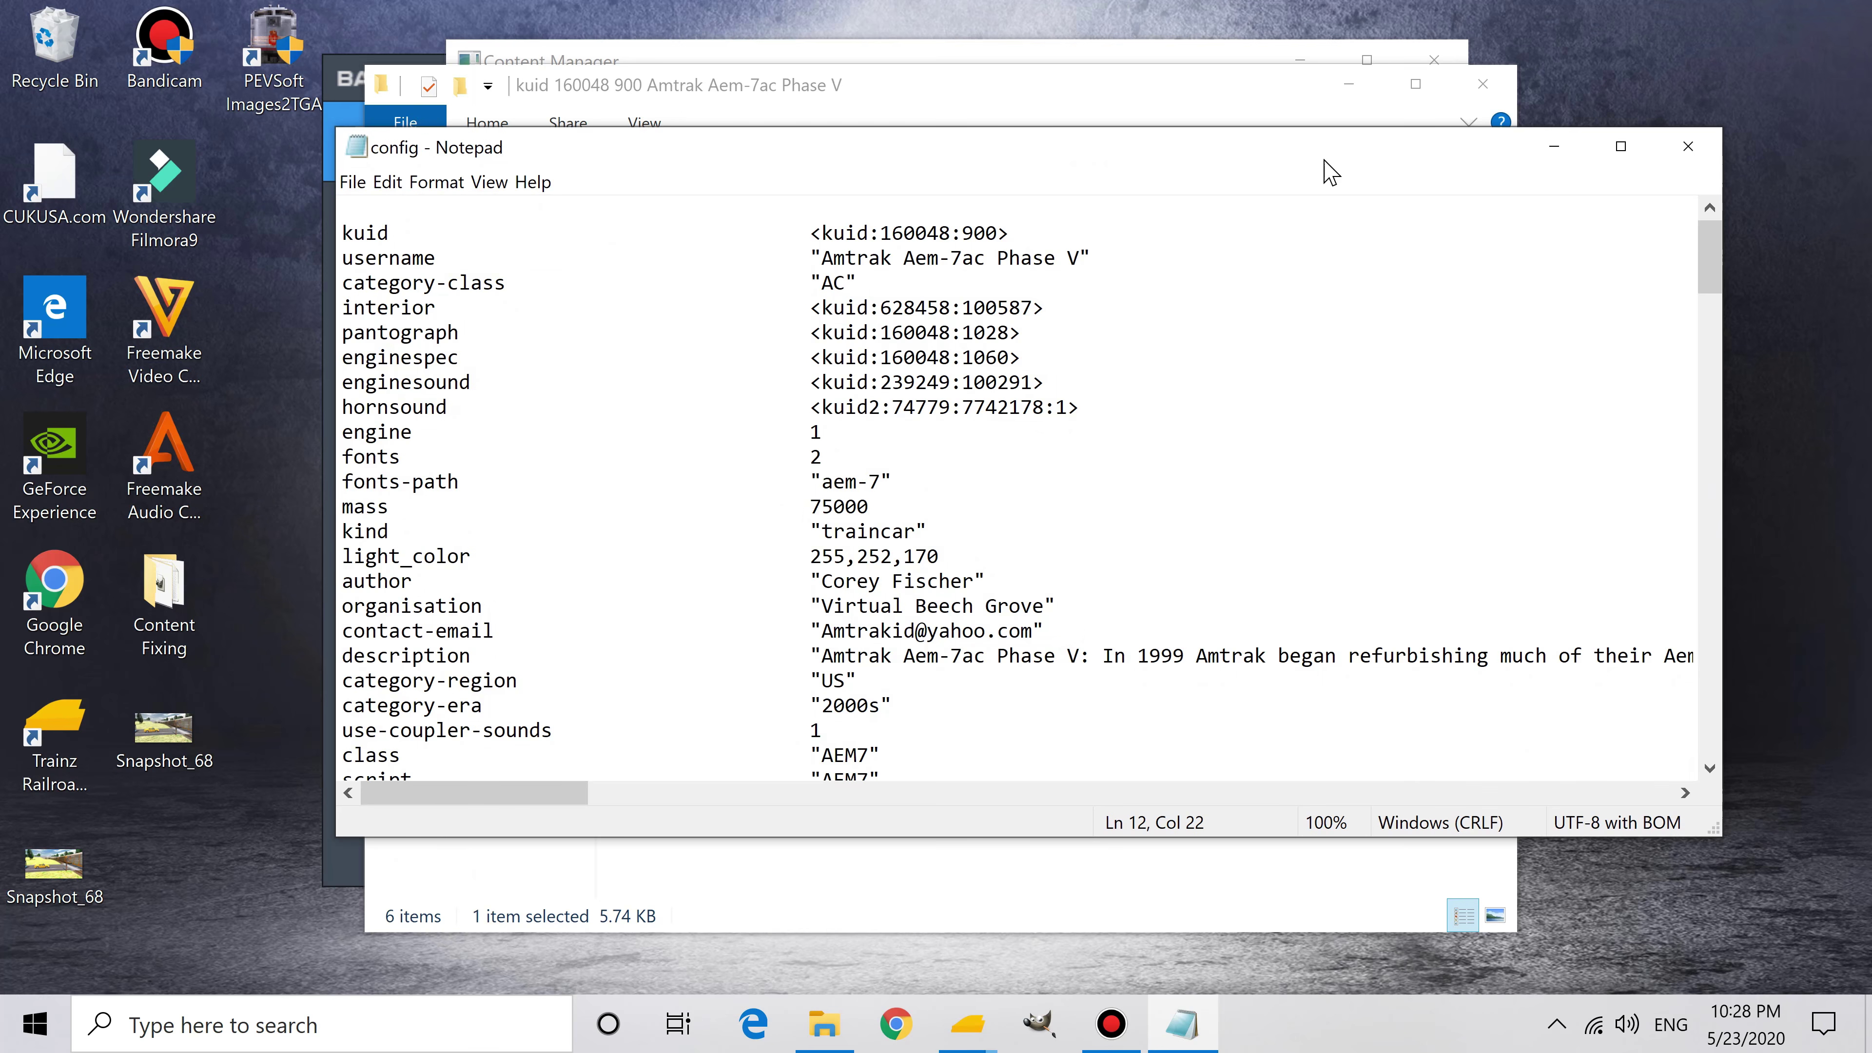
# Step: Close the config file and asset folder, and submit the edits for Amtrak Aem-7ac Phase V
pyautogui.click(1688, 145)
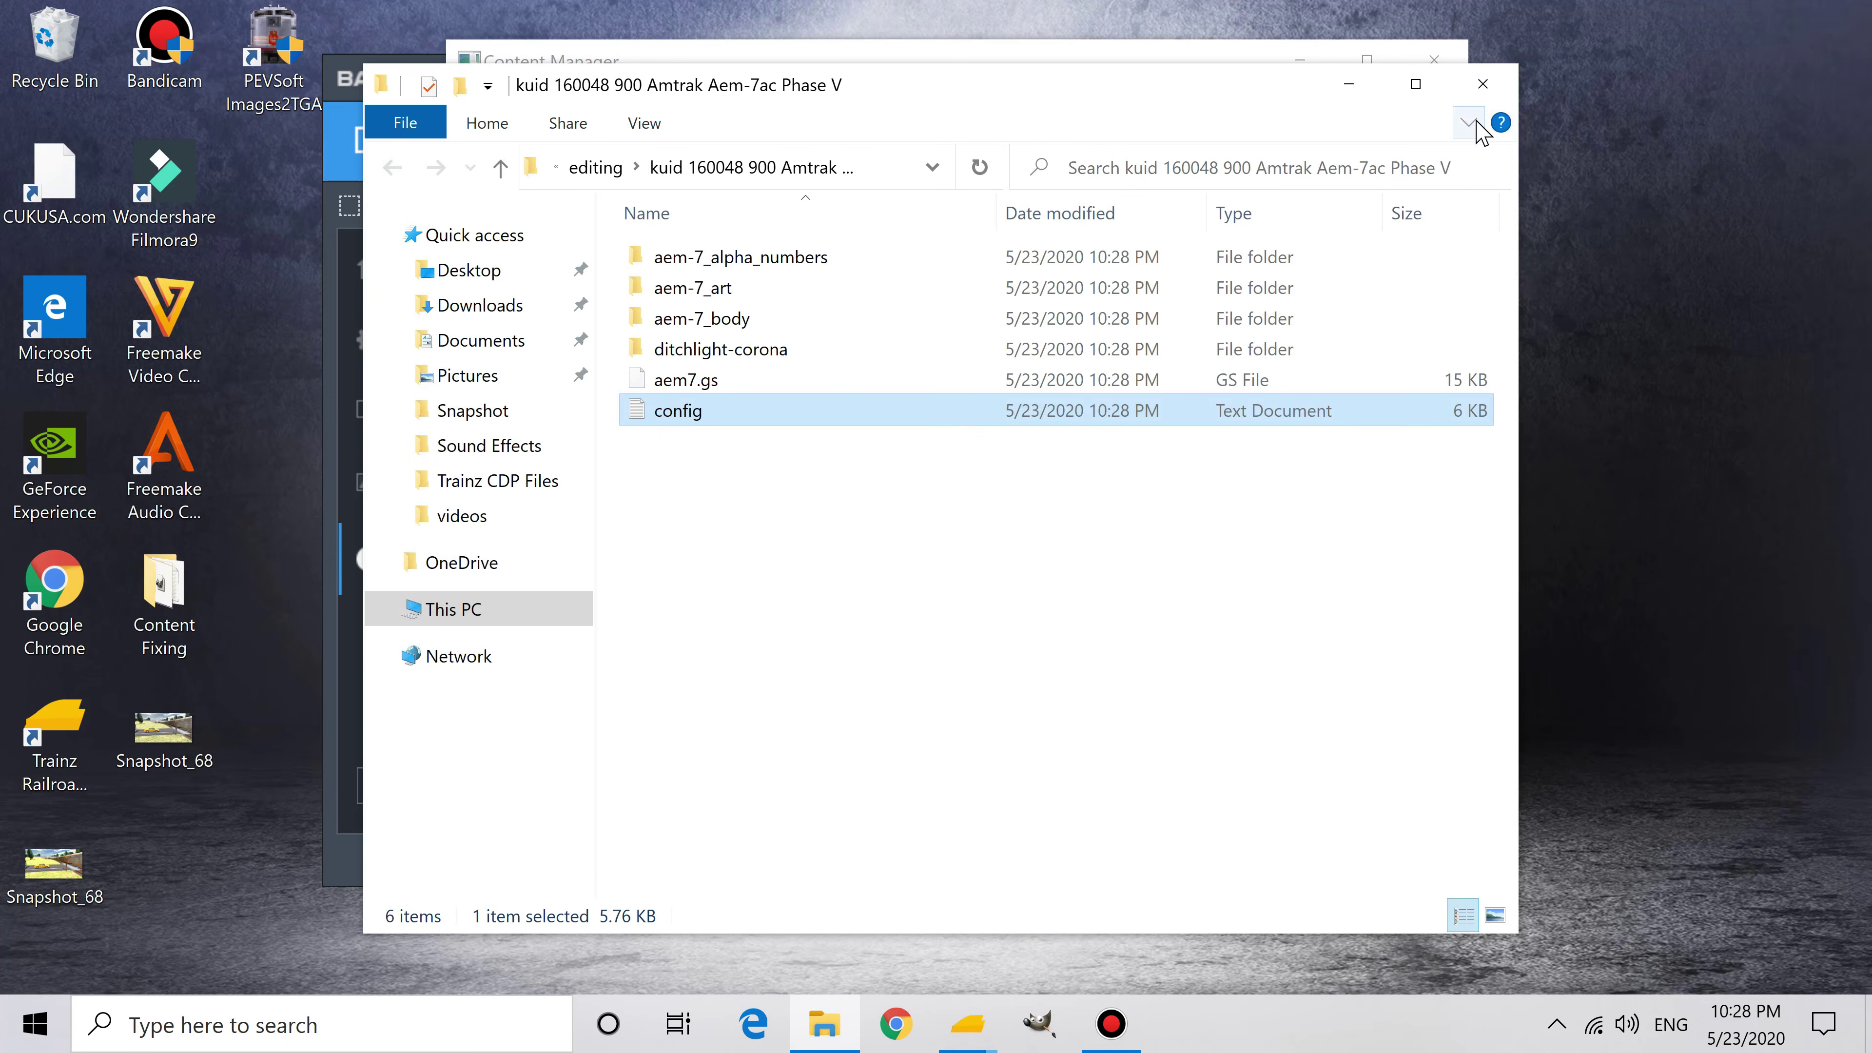
pyautogui.click(1180, 52)
pyautogui.rightClick(1208, 409)
pyautogui.click(1297, 739)
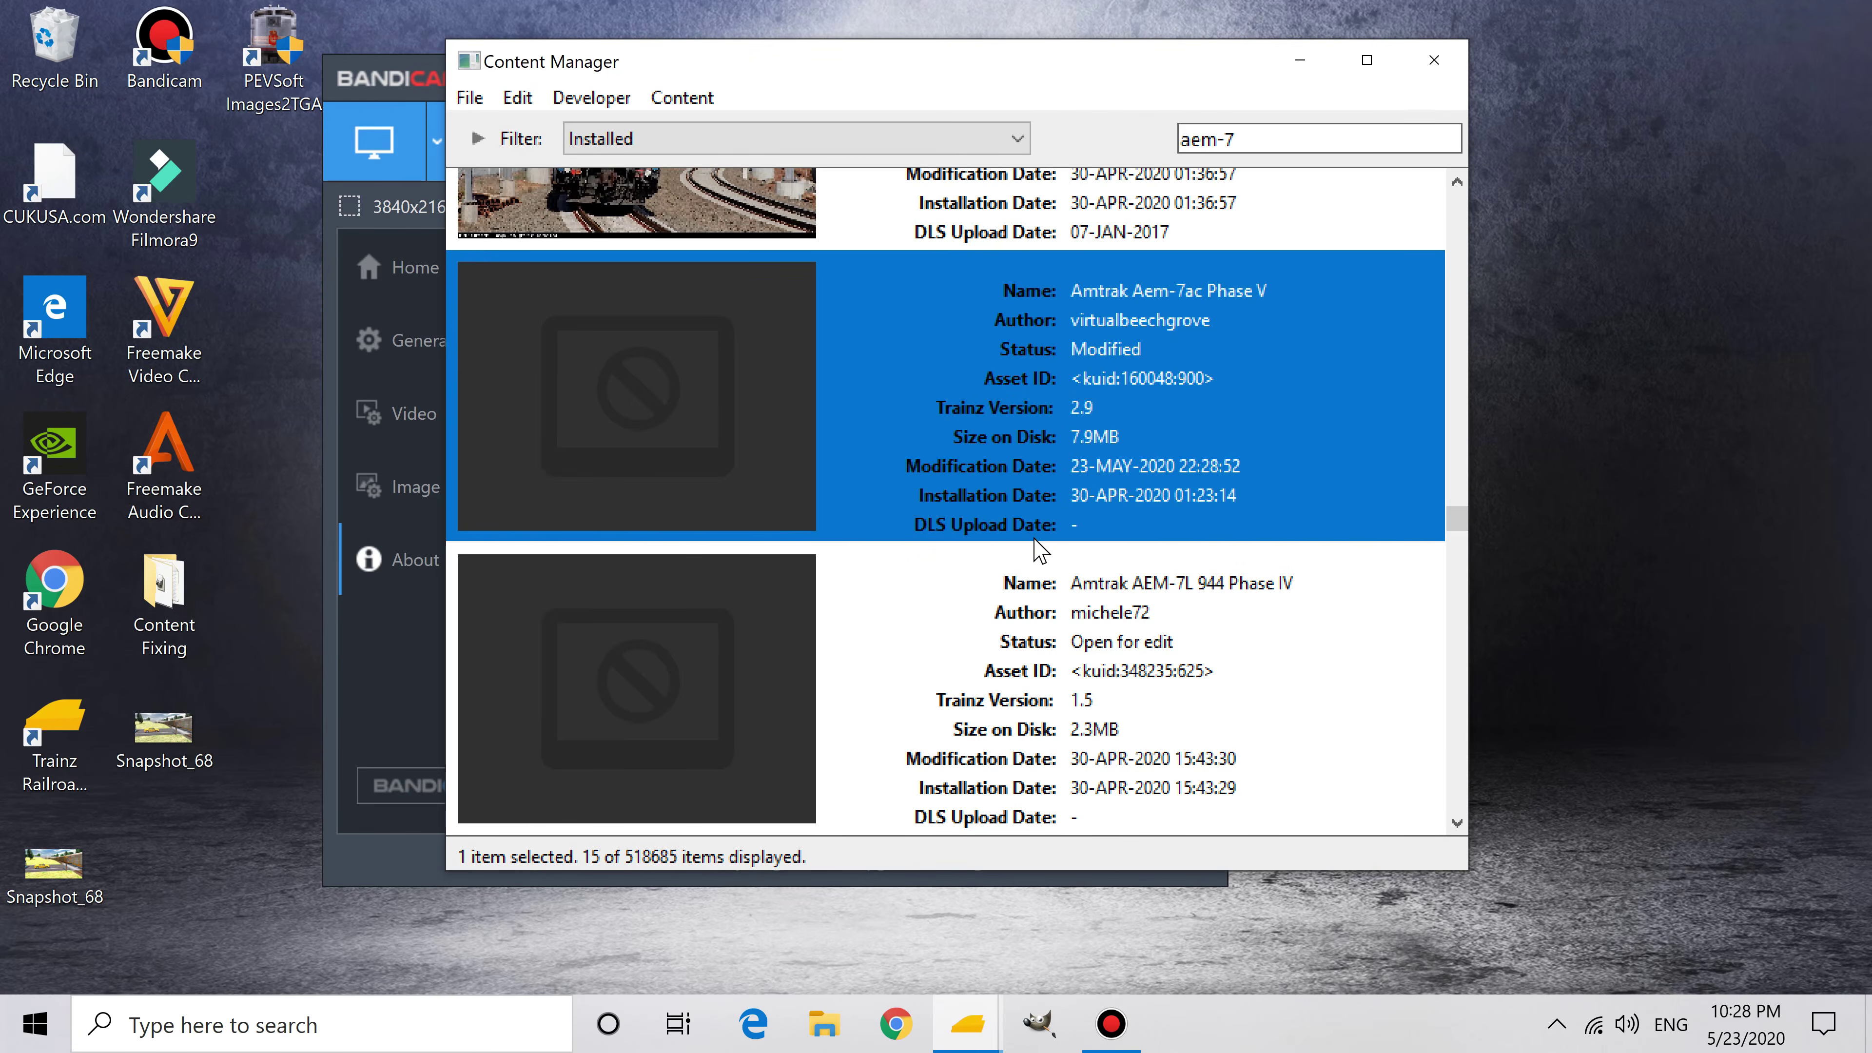
# Step: Preview Amtrak Aem-7ac Phase V, inspect the running numbers on its front and side, and close the preview
pyautogui.rightClick(1067, 472)
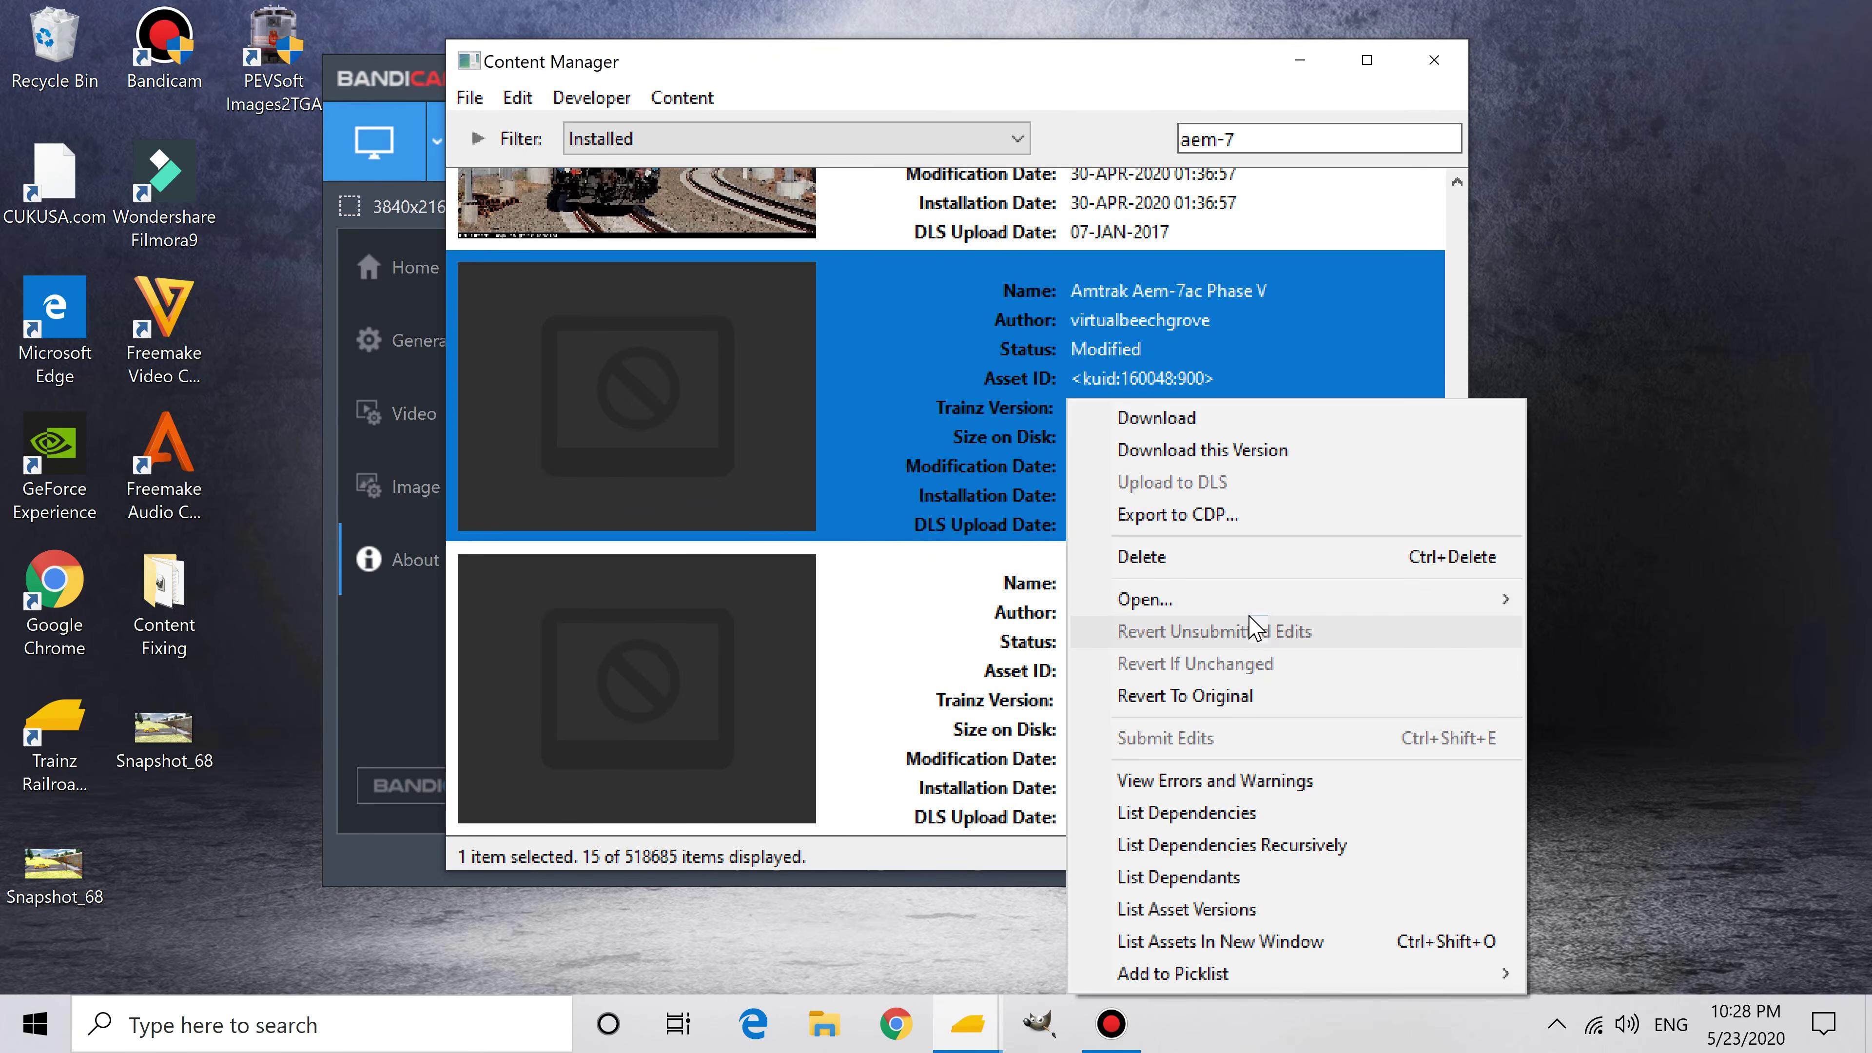
pyautogui.moveTo(1257, 613)
pyautogui.click(779, 791)
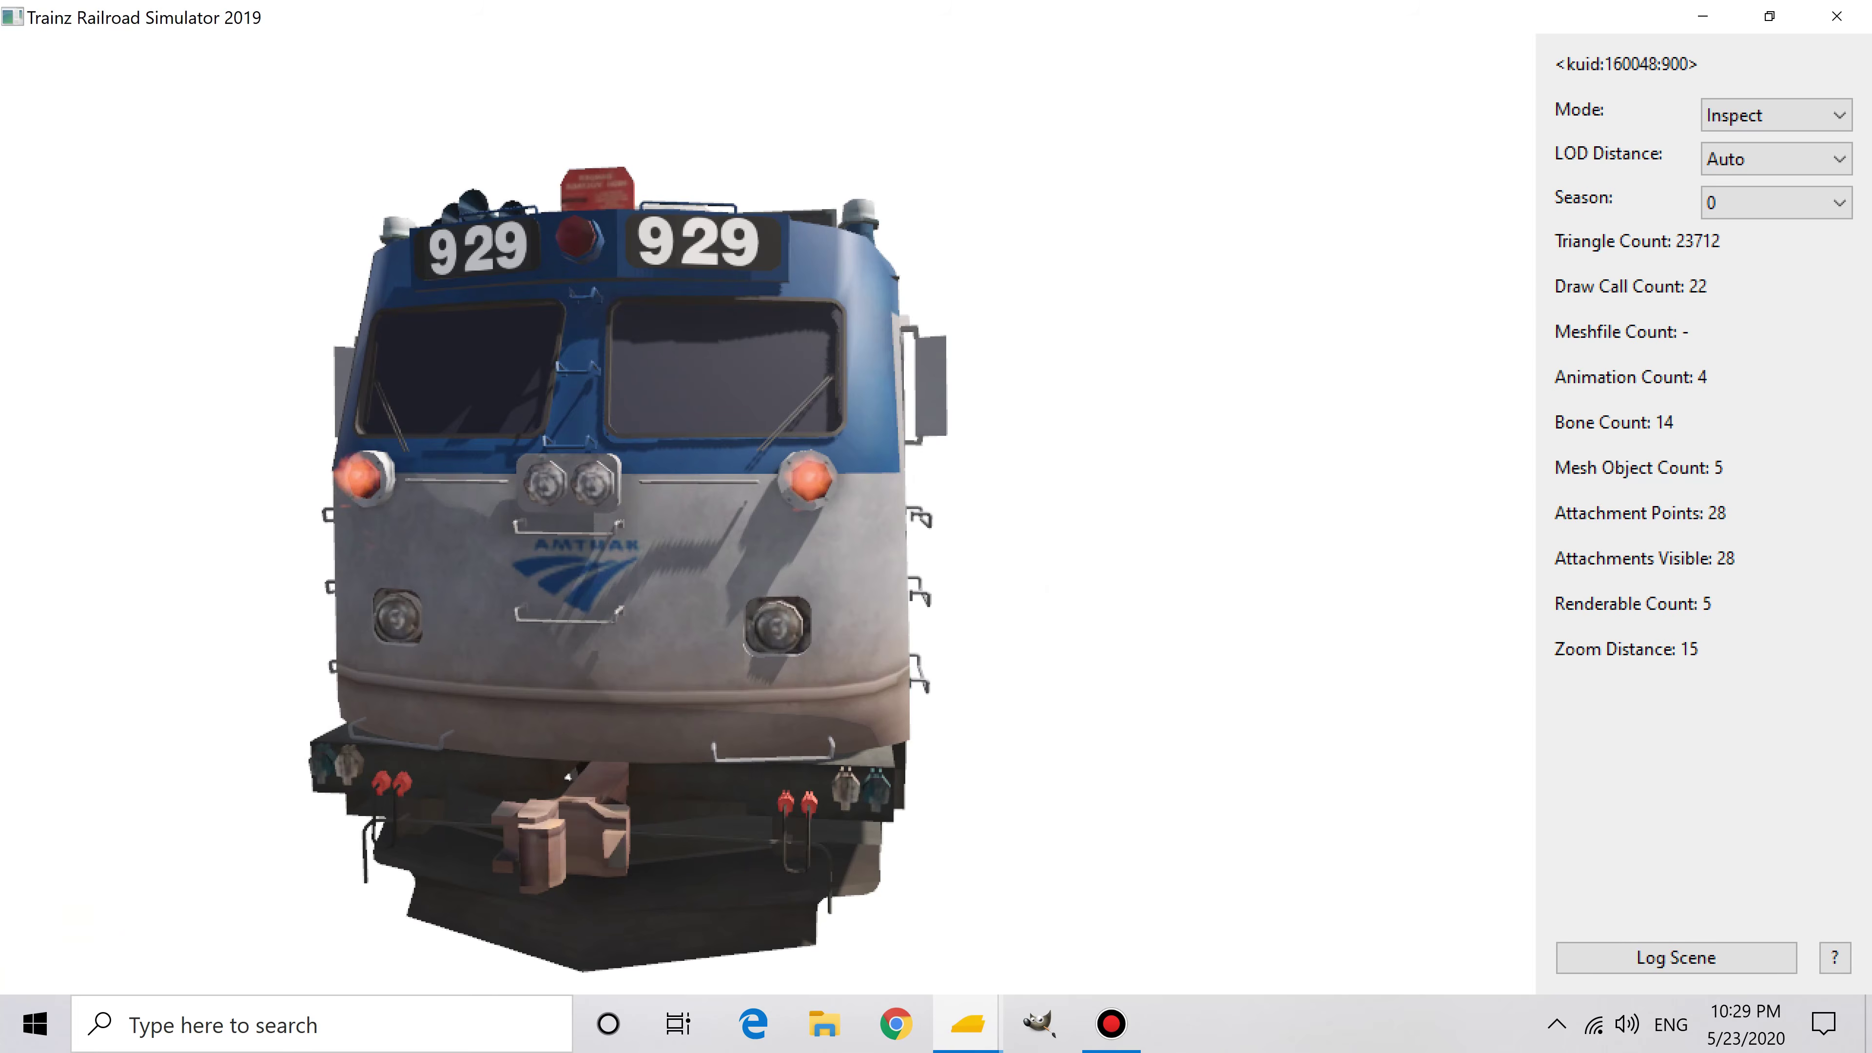
pyautogui.scroll(5, 571, 789)
pyautogui.moveTo(677, 597); pyautogui.dragTo(655, 568)
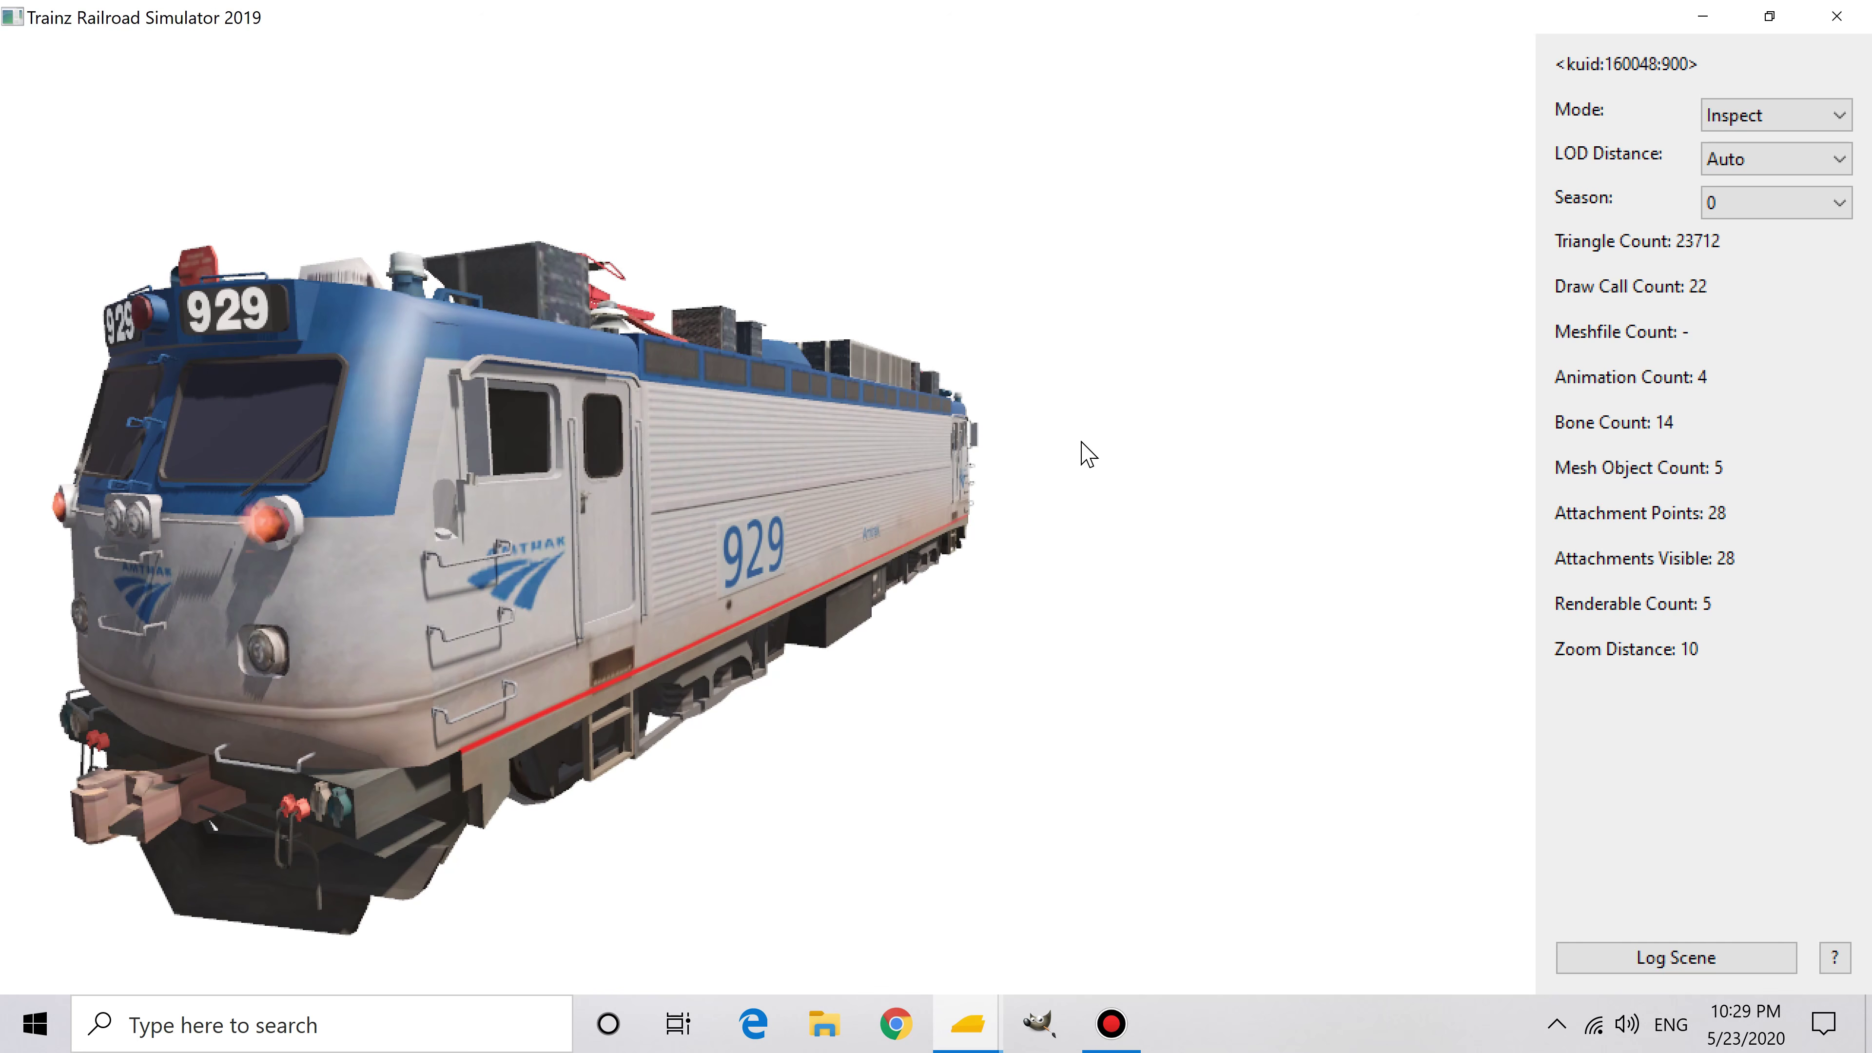
pyautogui.click(1831, 16)
# Step: Find MARC Aem-7ac among the aem-7 assets and open its asset preview
pyautogui.click(1154, 525)
pyautogui.scroll(10, 1161, 520)
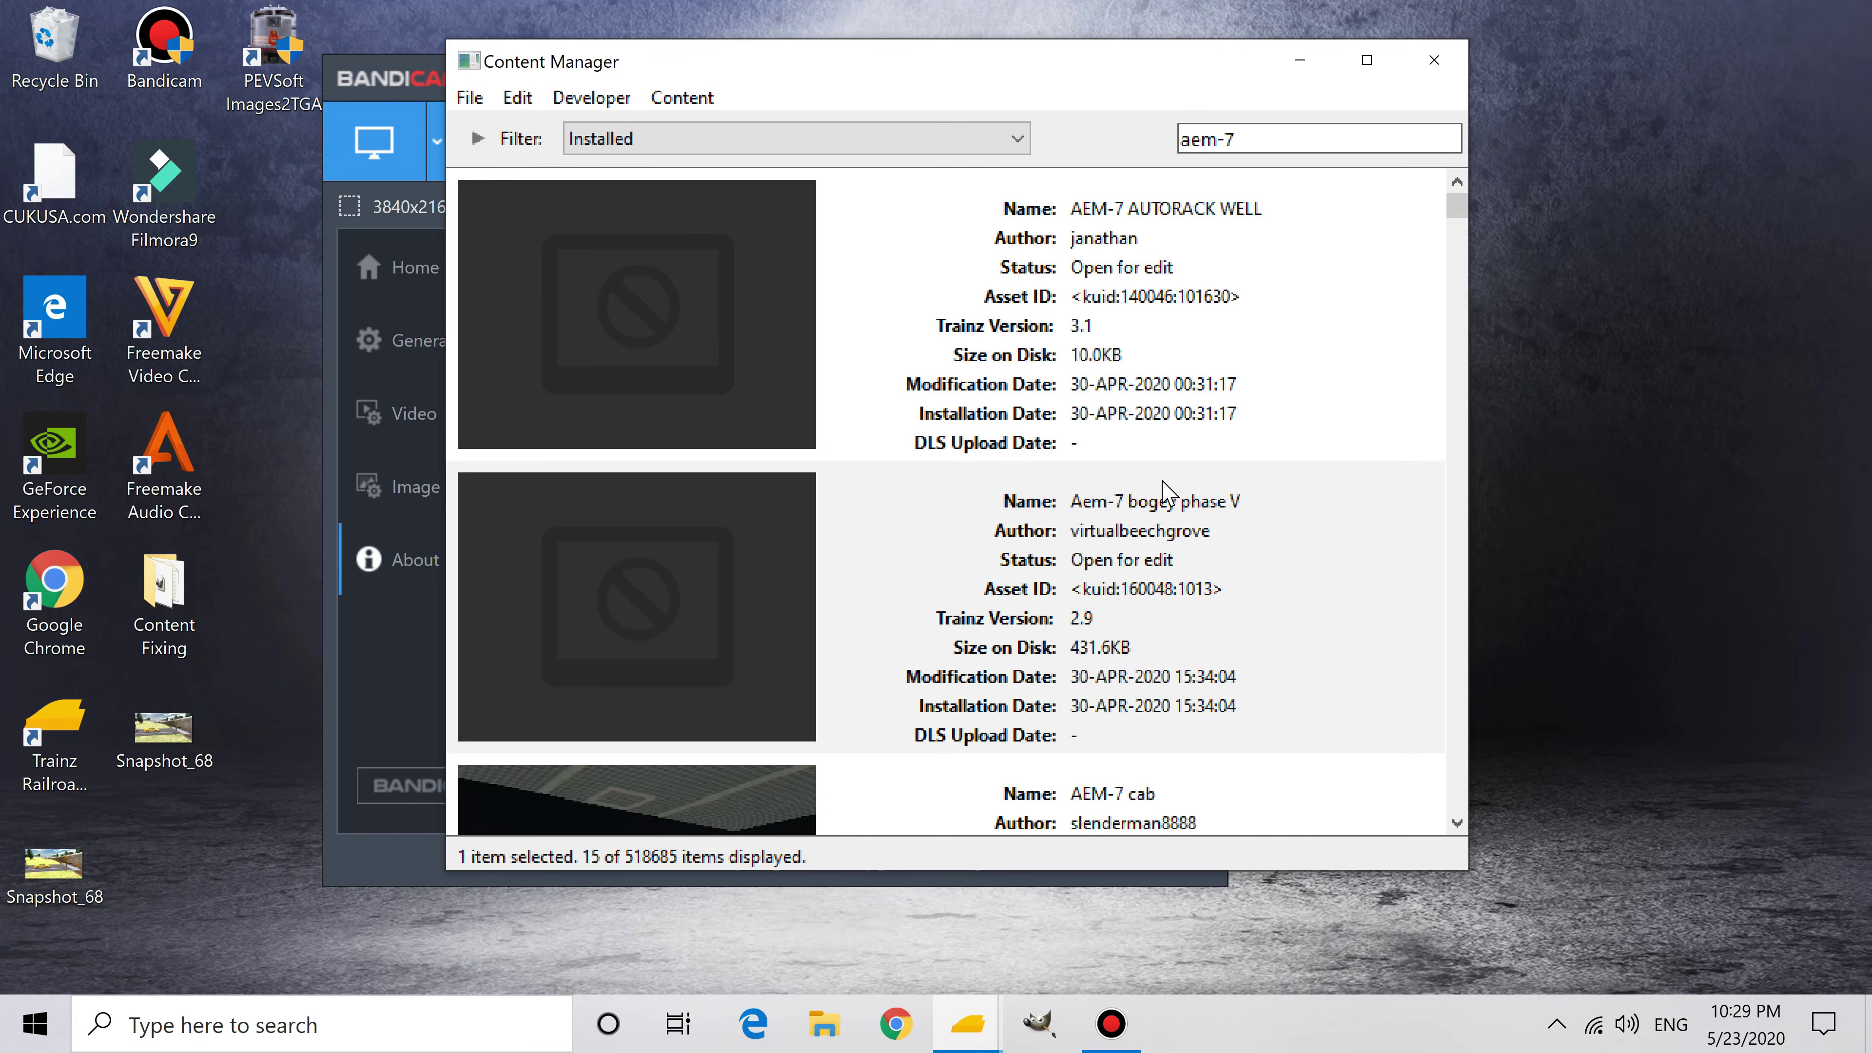
pyautogui.scroll(-10, 1157, 549)
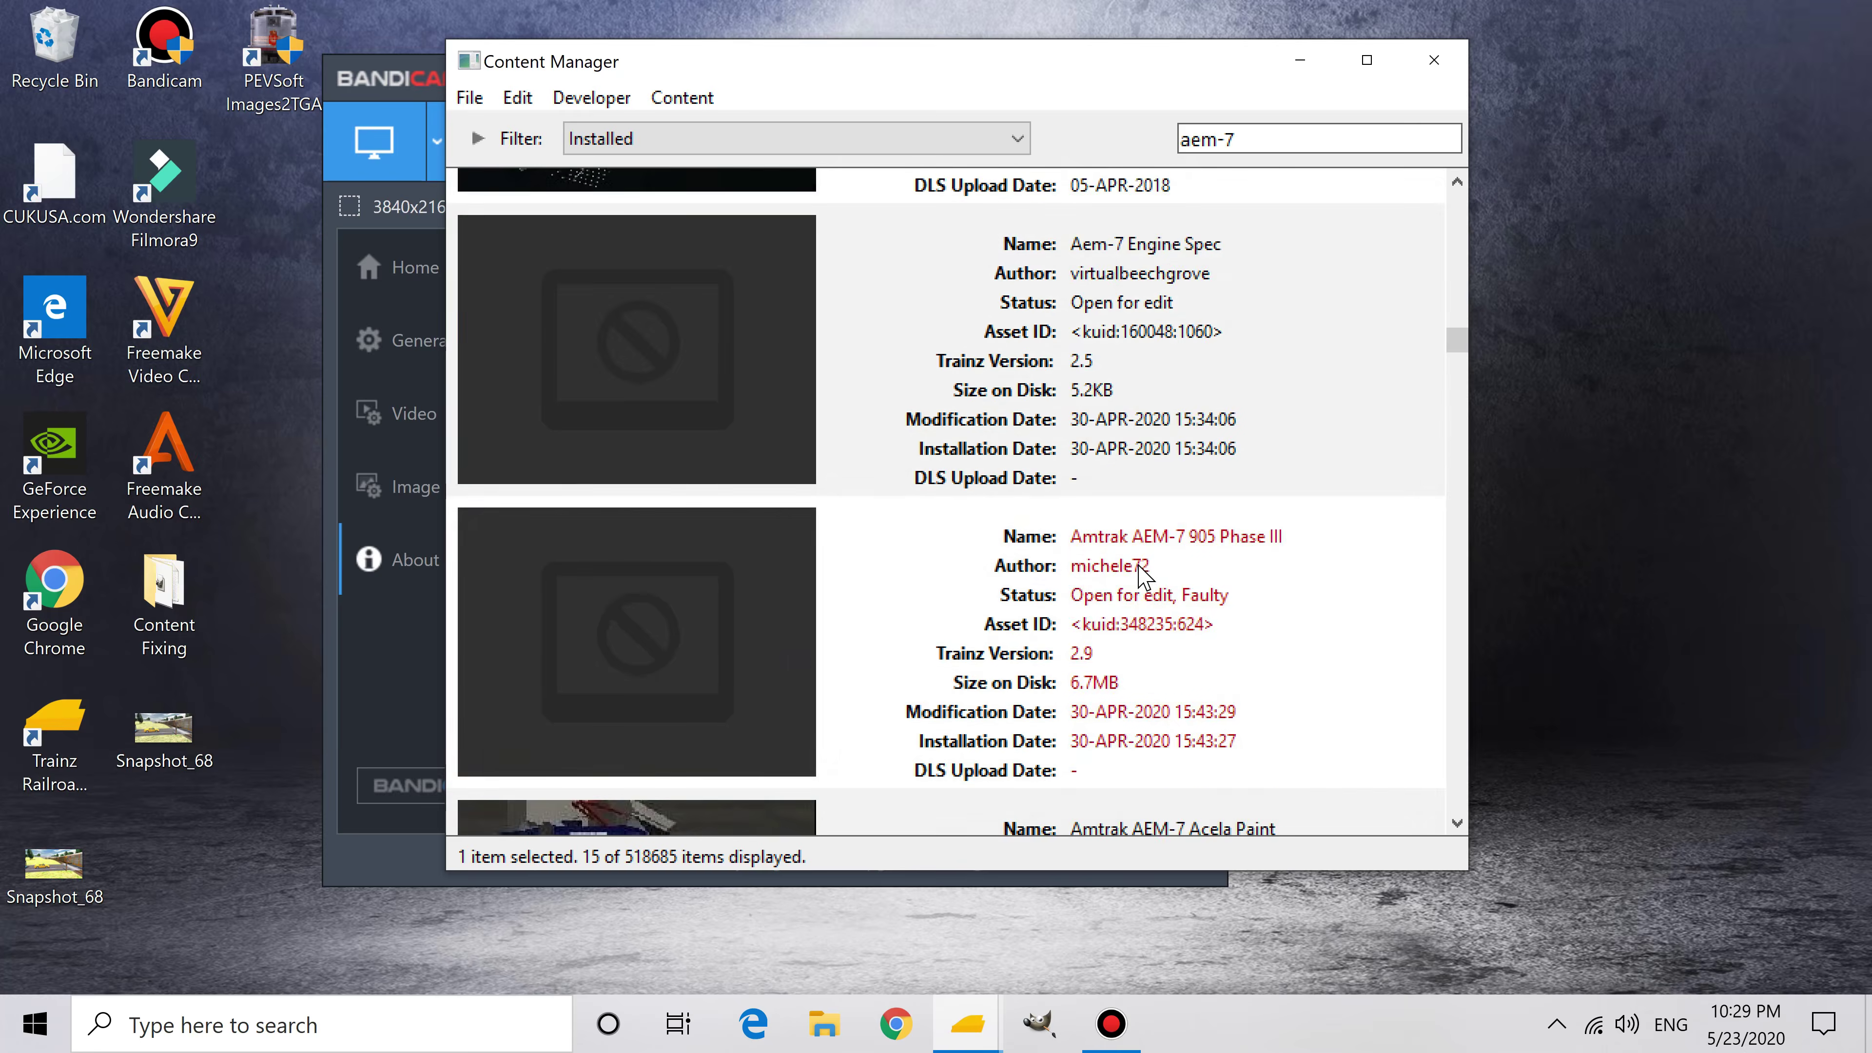
pyautogui.scroll(-4, 1102, 639)
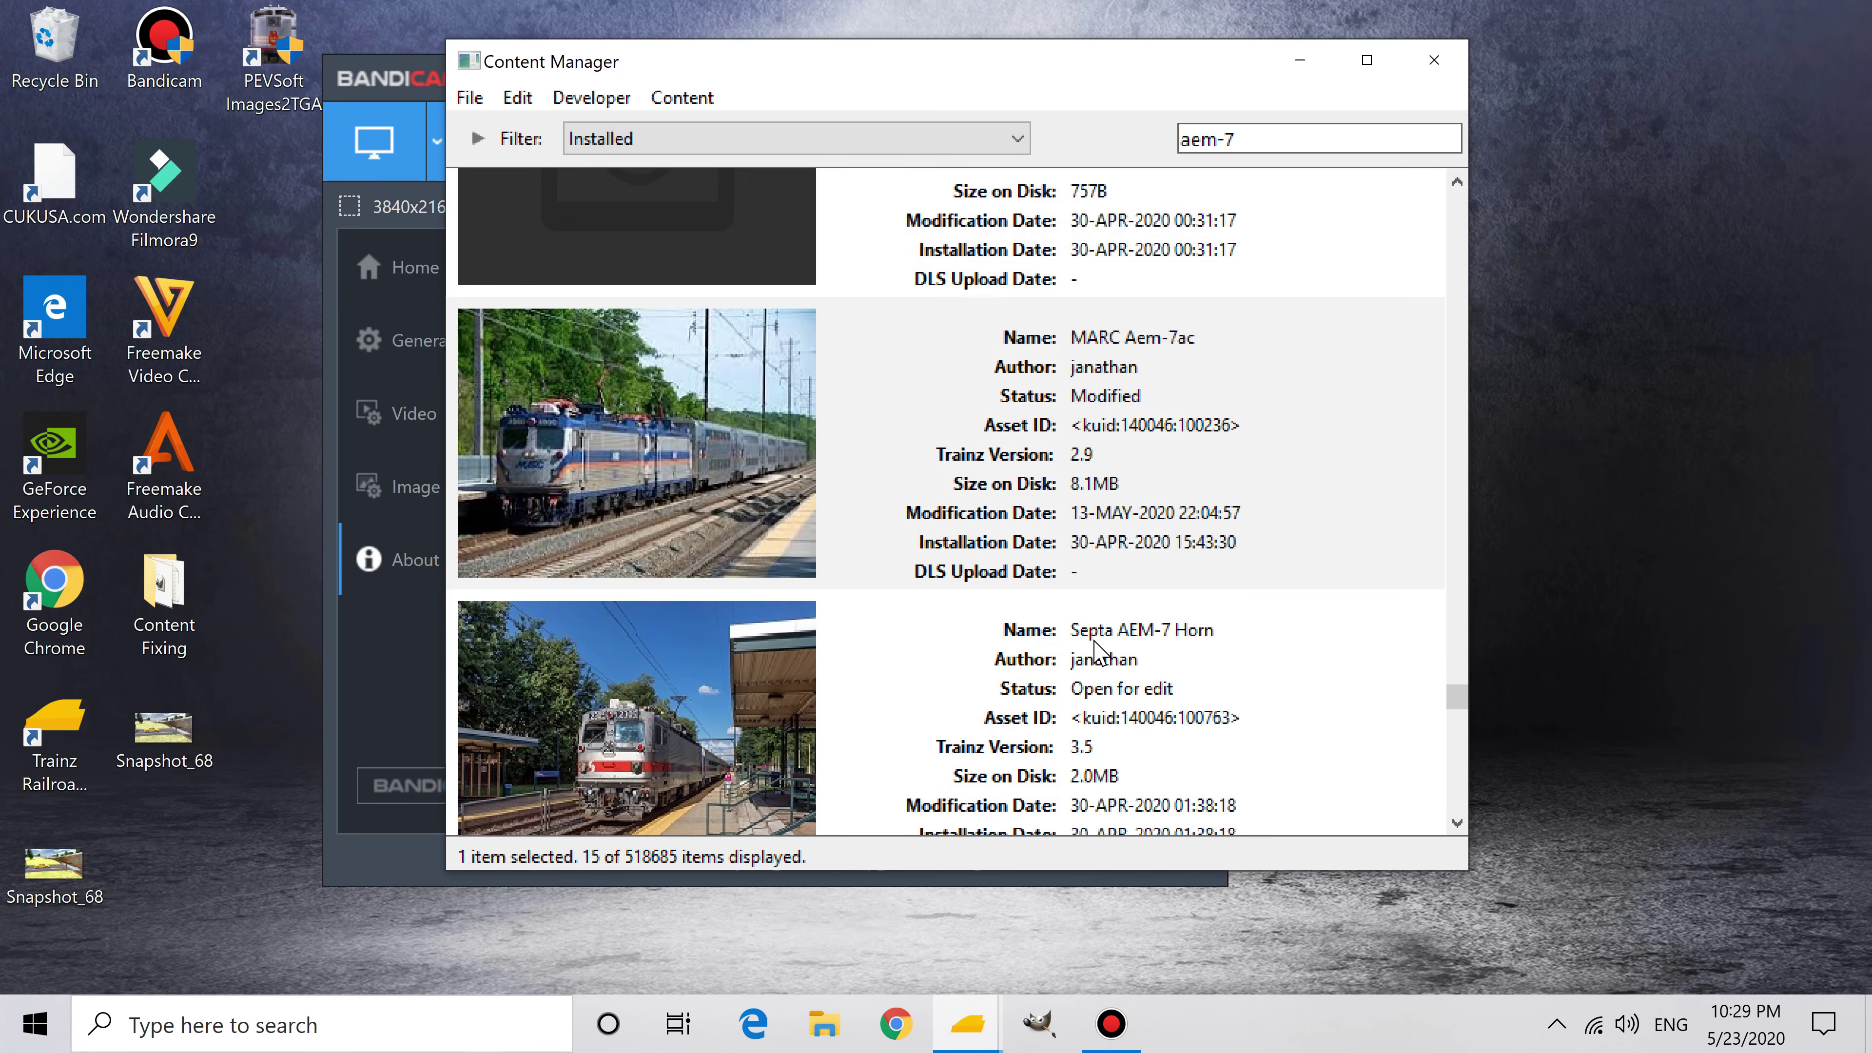
pyautogui.click(1121, 487)
pyautogui.rightClick(1103, 483)
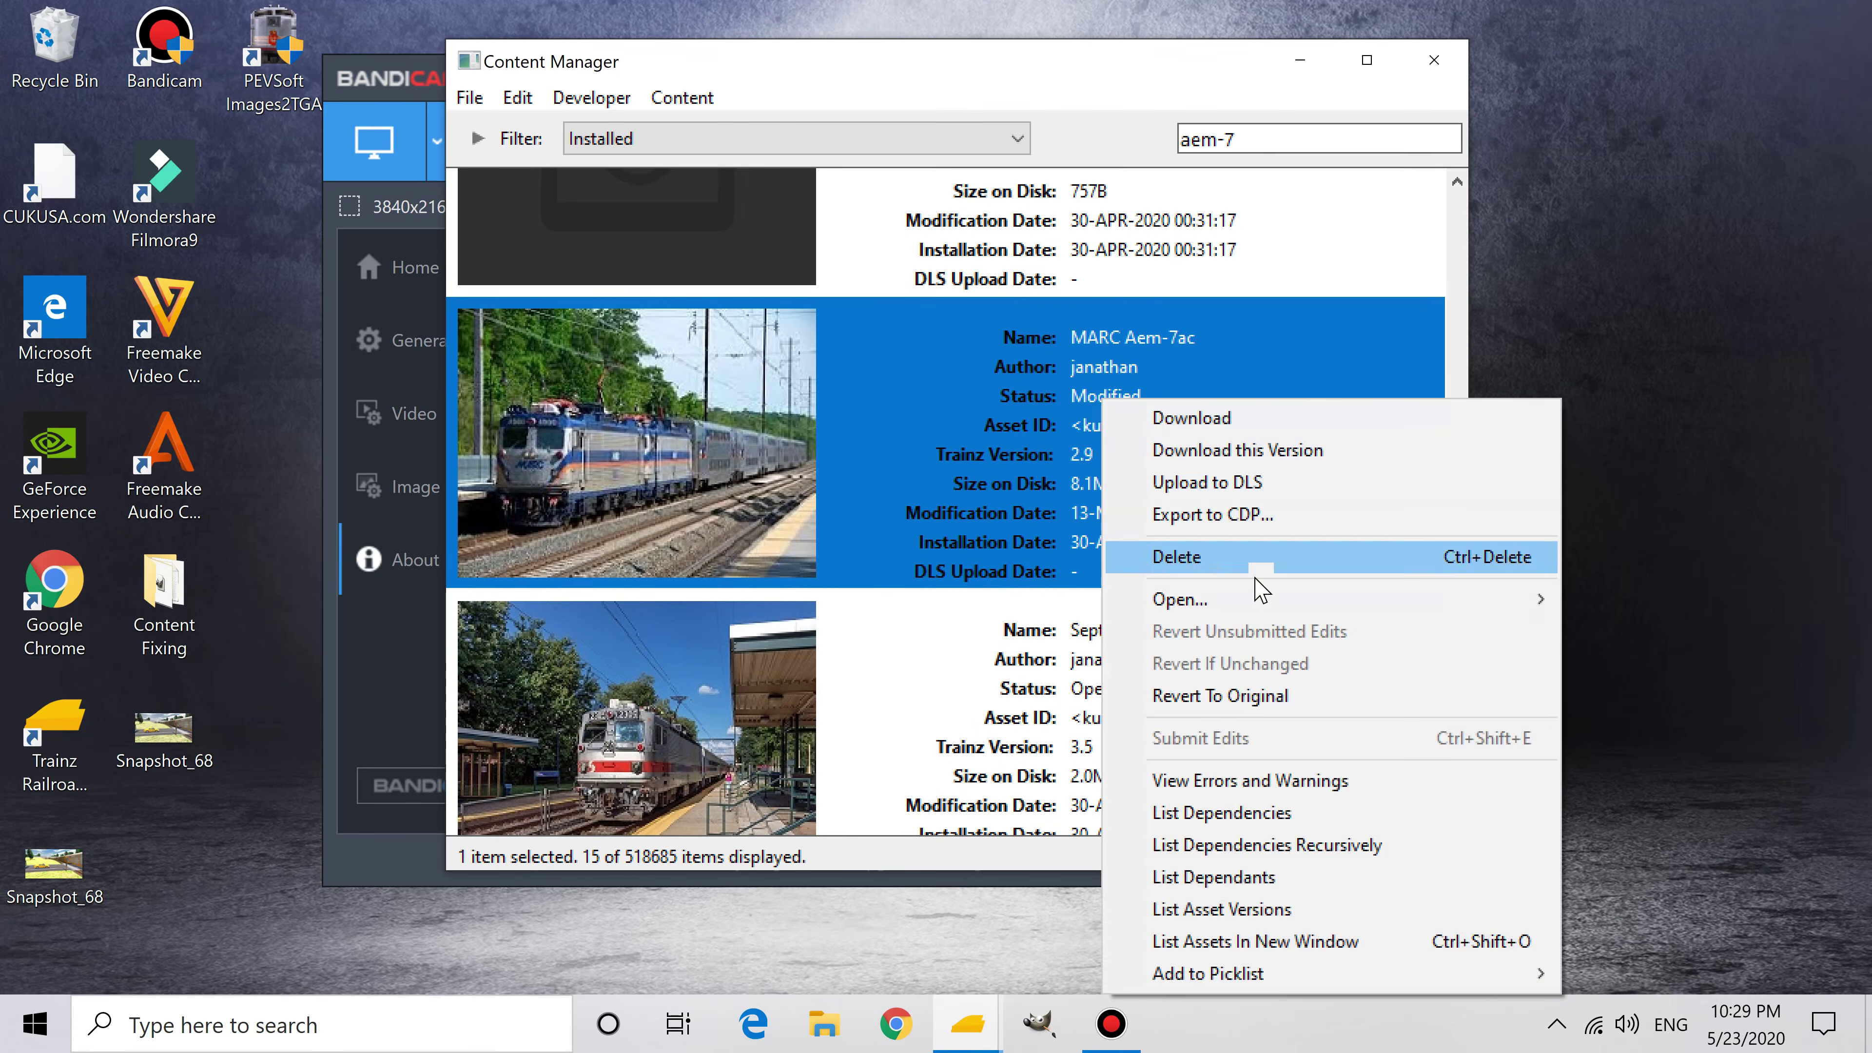
pyautogui.moveTo(1272, 612)
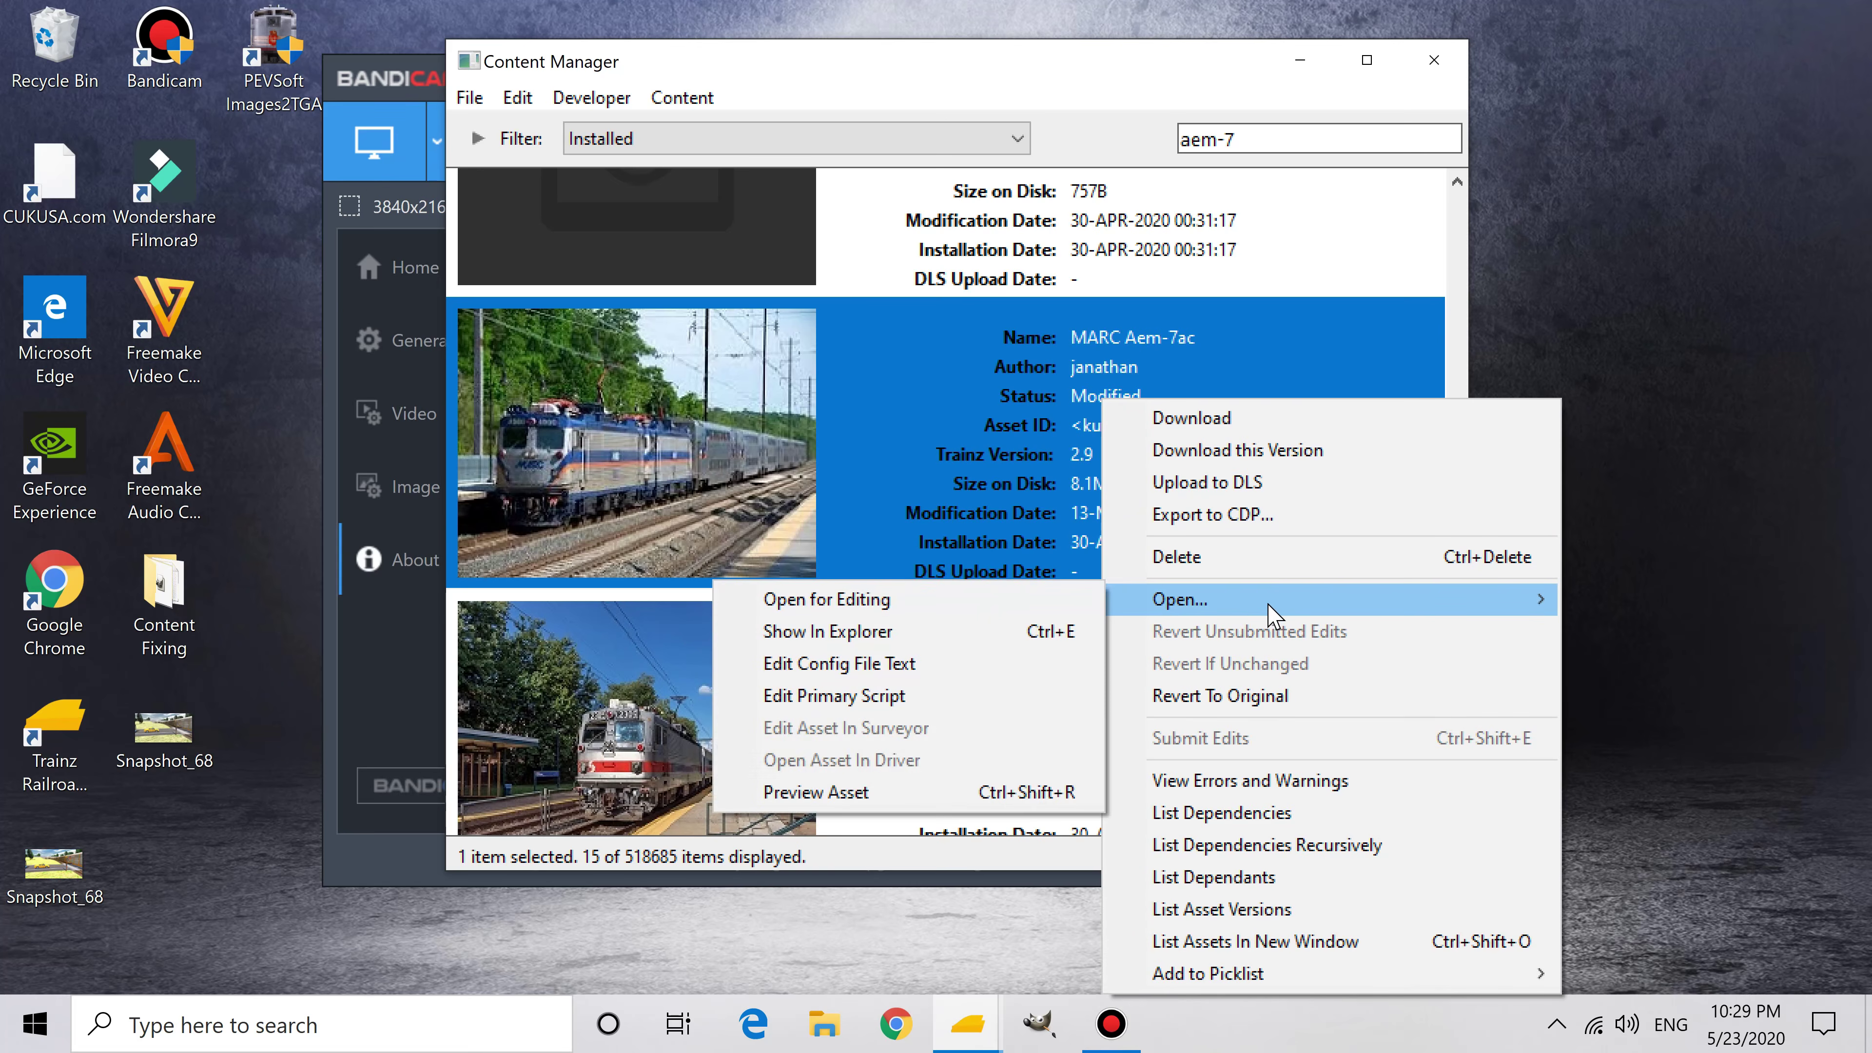
pyautogui.click(822, 793)
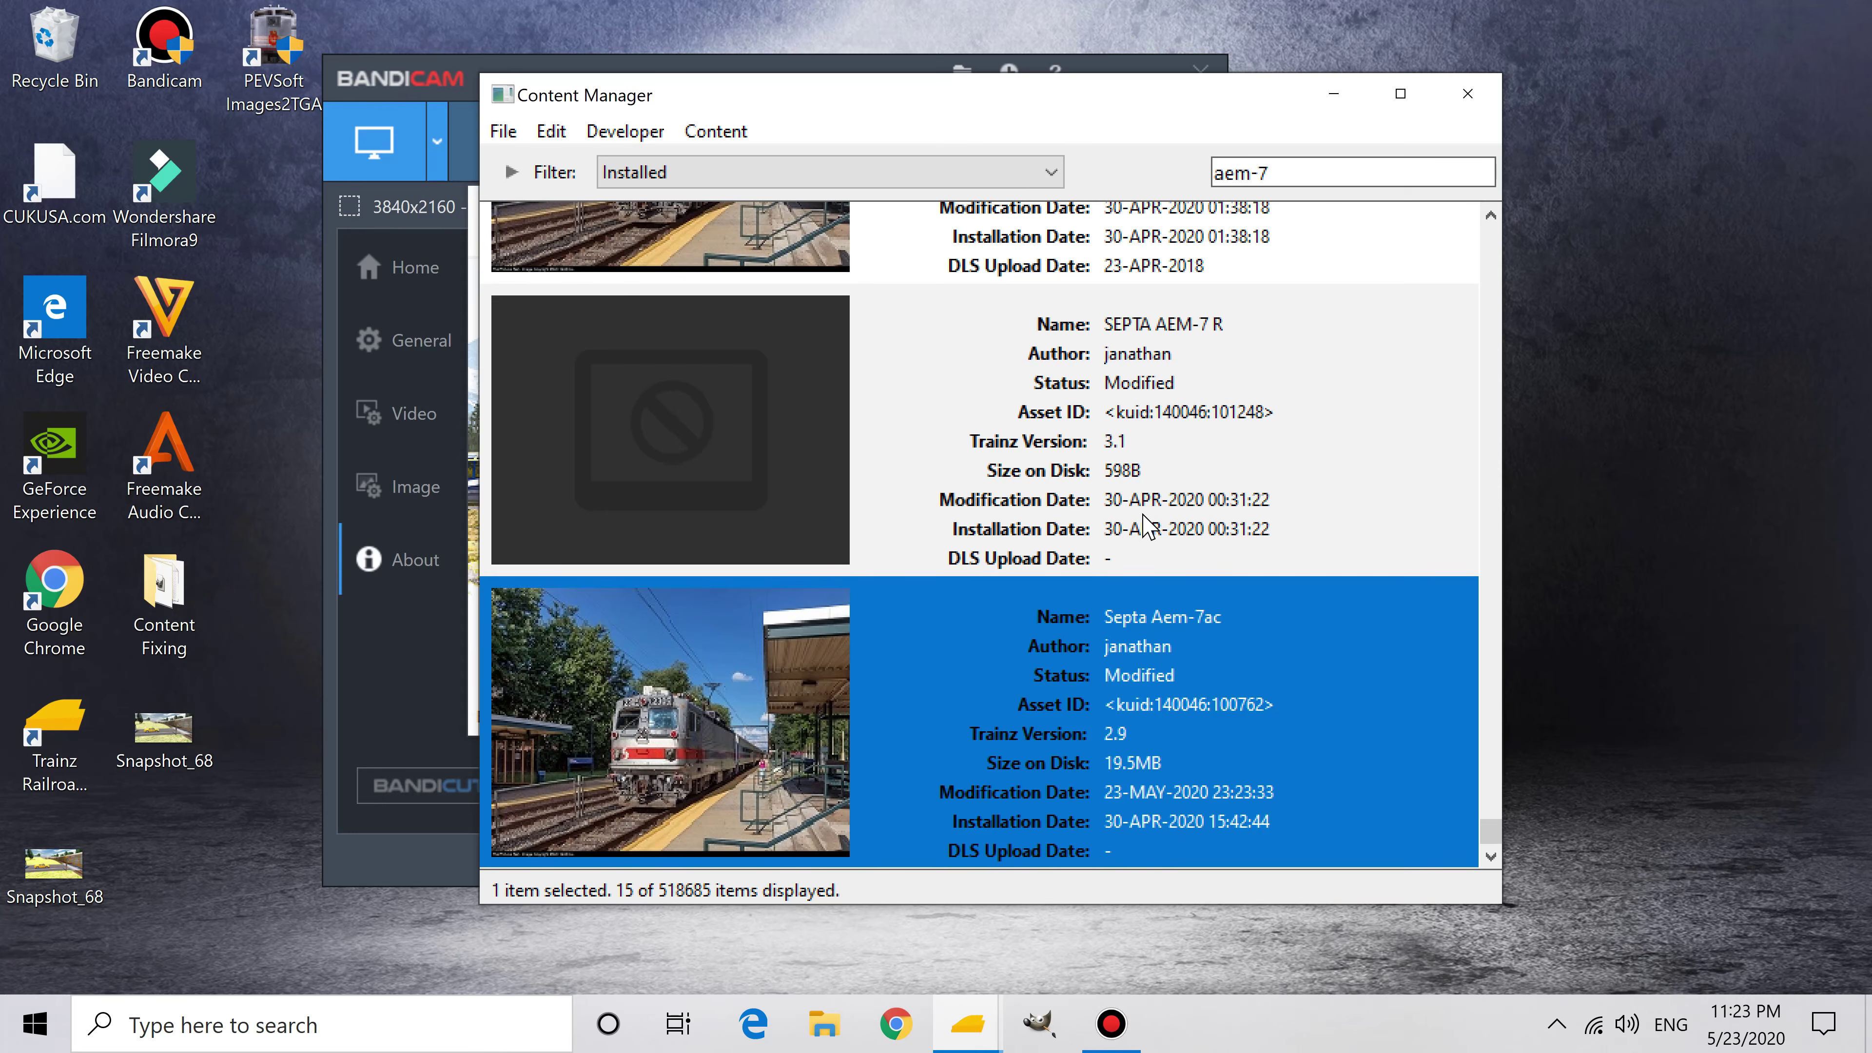
# Step: Preview the Septa Aem-7ac asset and inspect the running numbers on its front and side
pyautogui.rightClick(962, 628)
pyautogui.moveTo(984, 352)
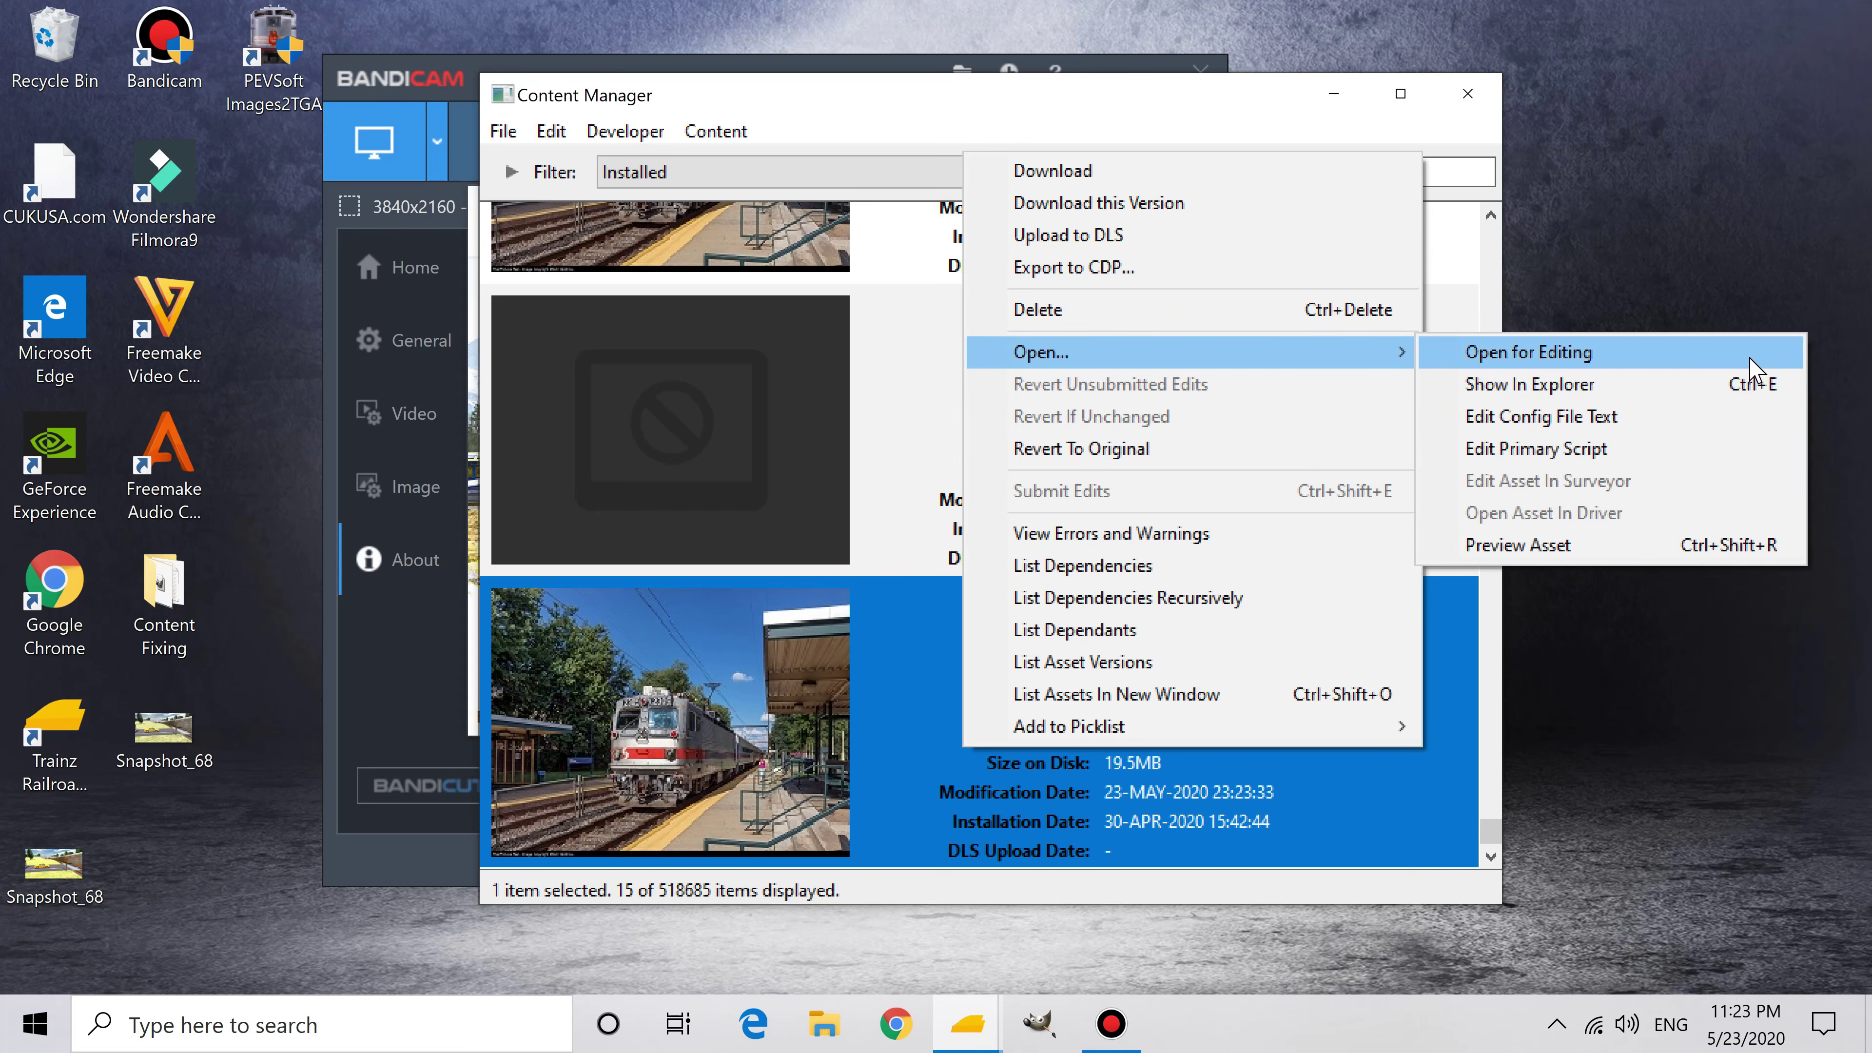
pyautogui.click(1599, 546)
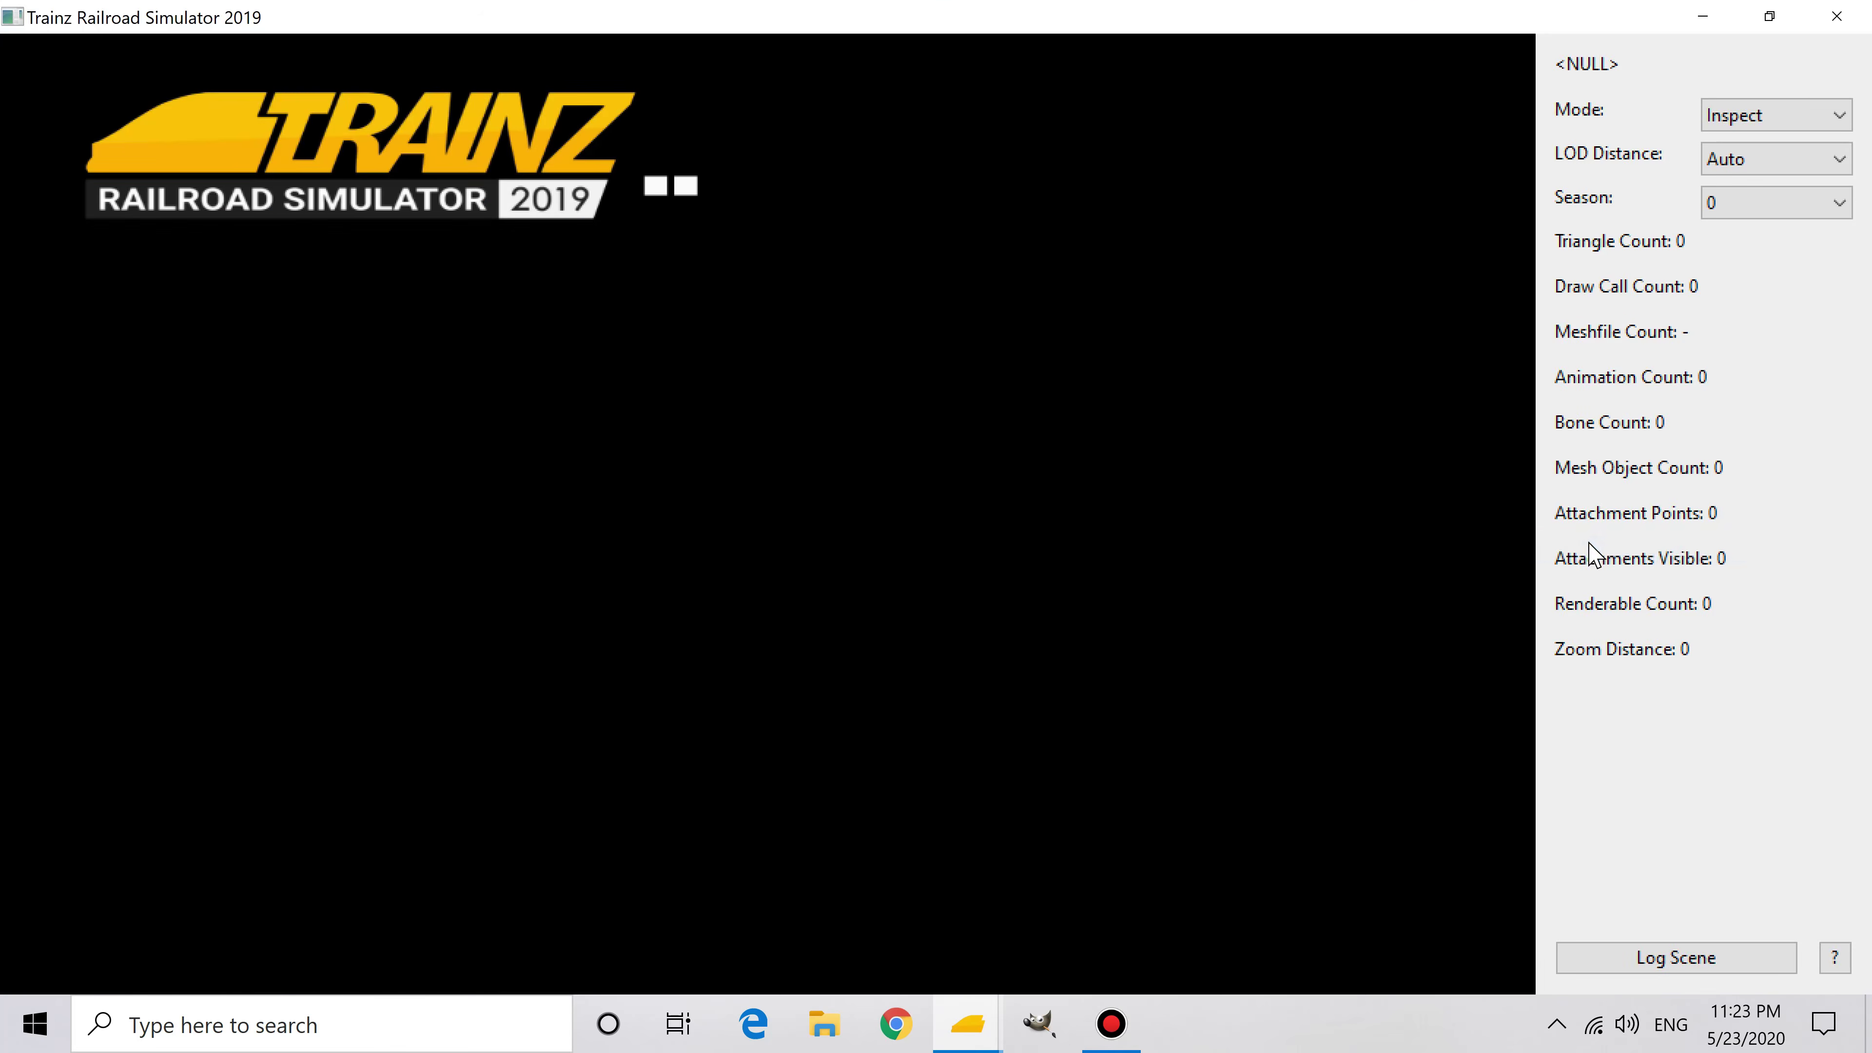
pyautogui.moveTo(1174, 523); pyautogui.dragTo(620, 516)
pyautogui.scroll(1, 907, 457)
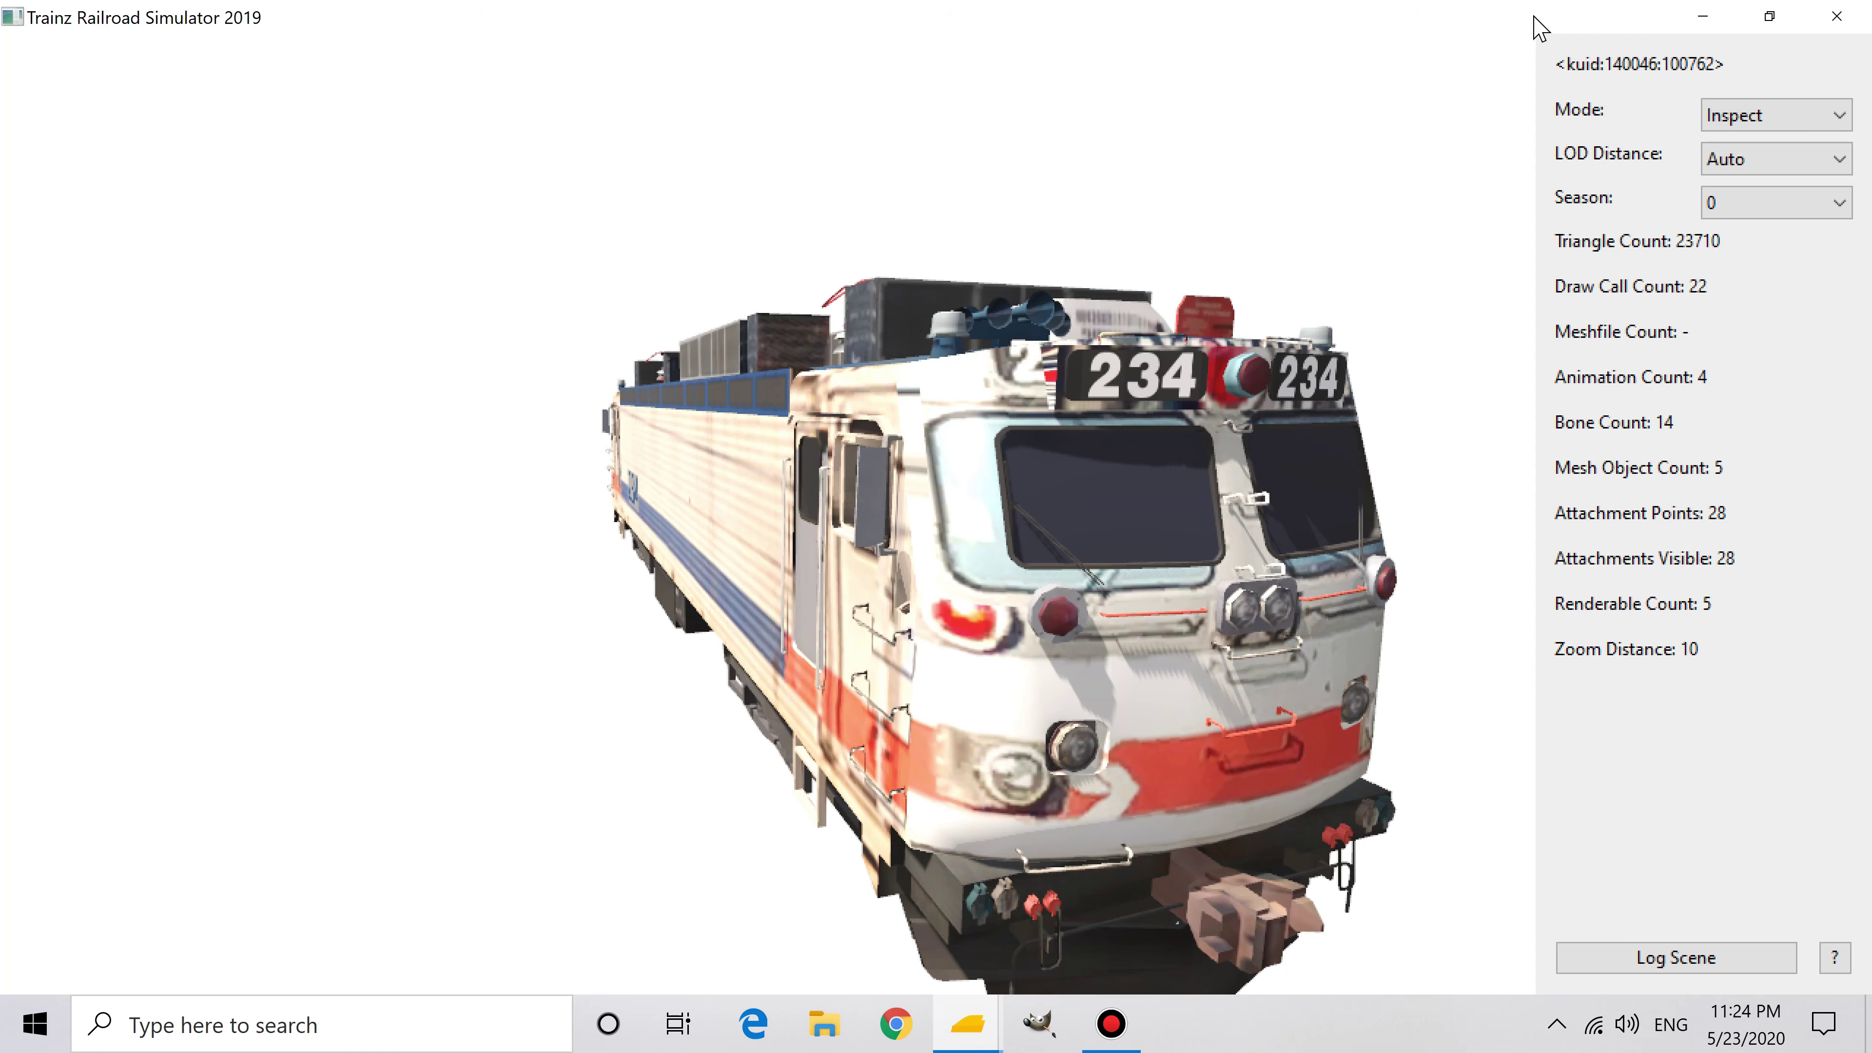
pyautogui.moveTo(1238, 502); pyautogui.dragTo(995, 427)
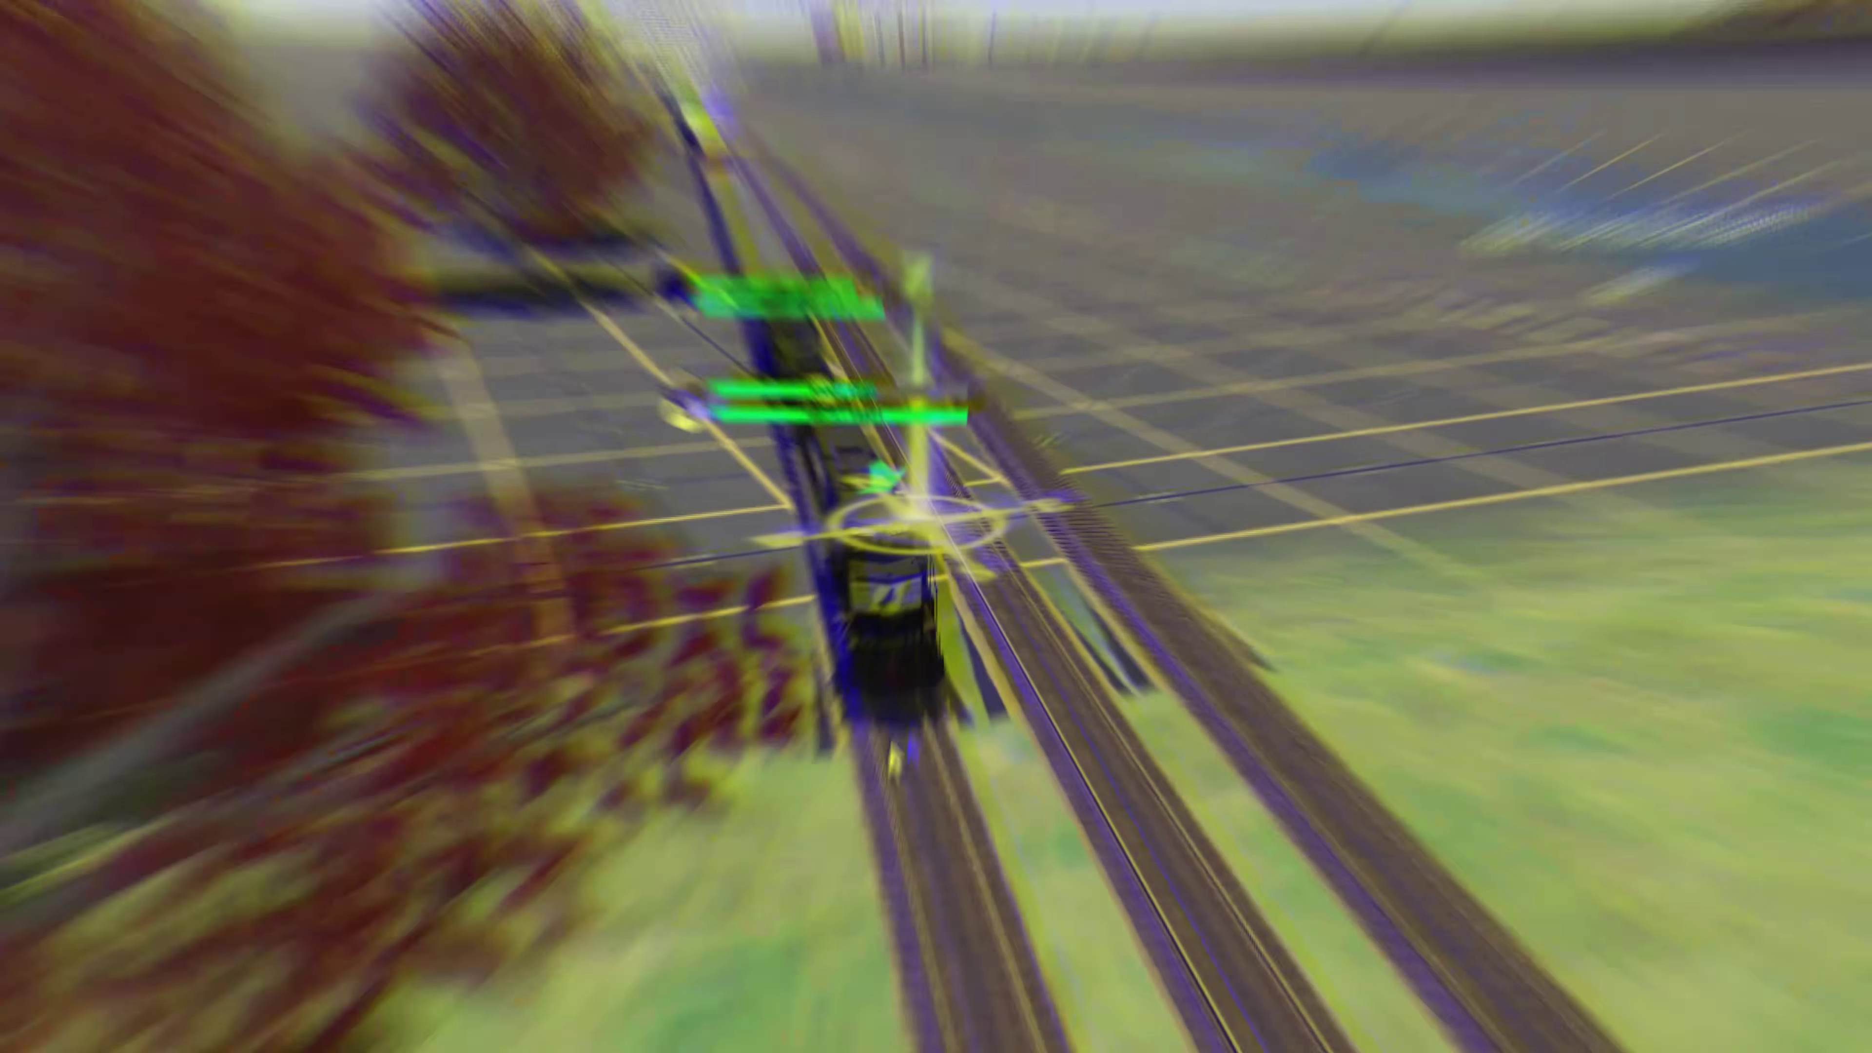
# Step: Travel along the route from the NS freight train to the track beside the tree-lined road crossing
pyautogui.press('Left')
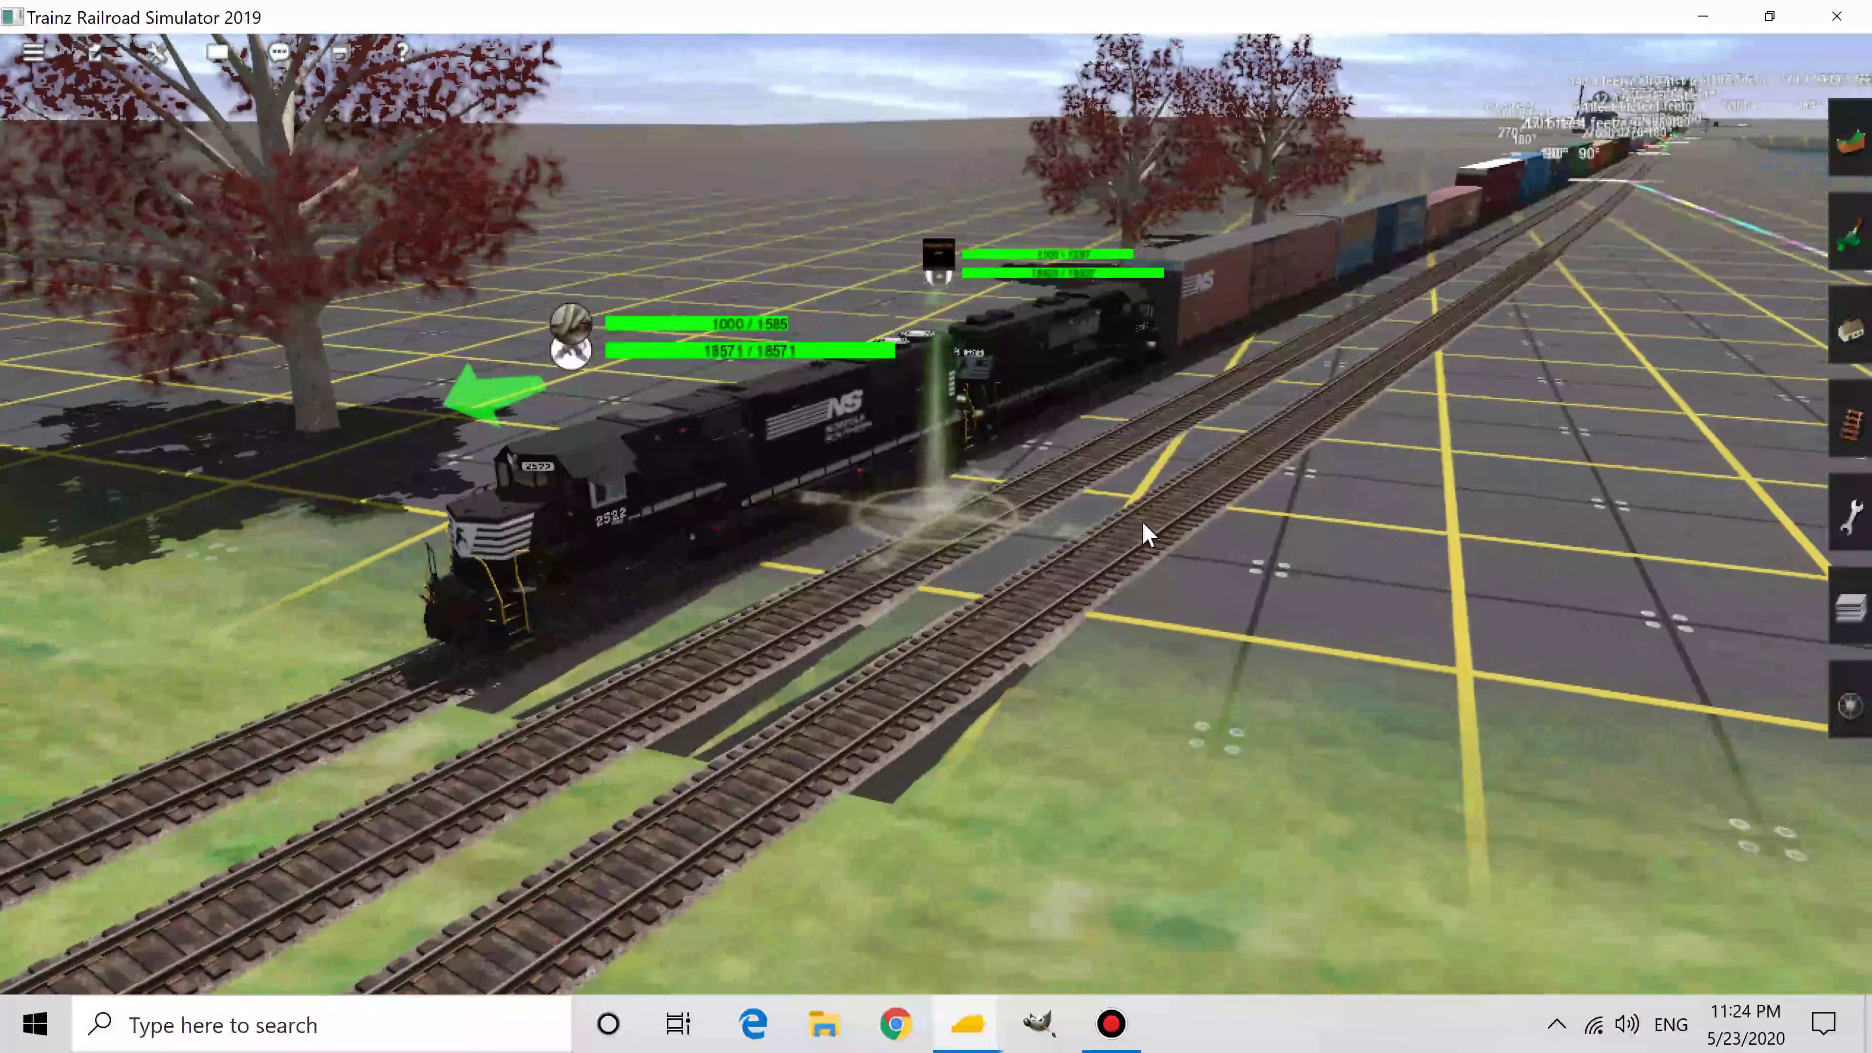
pyautogui.rightClick(1287, 330)
pyautogui.rightClick(1066, 265)
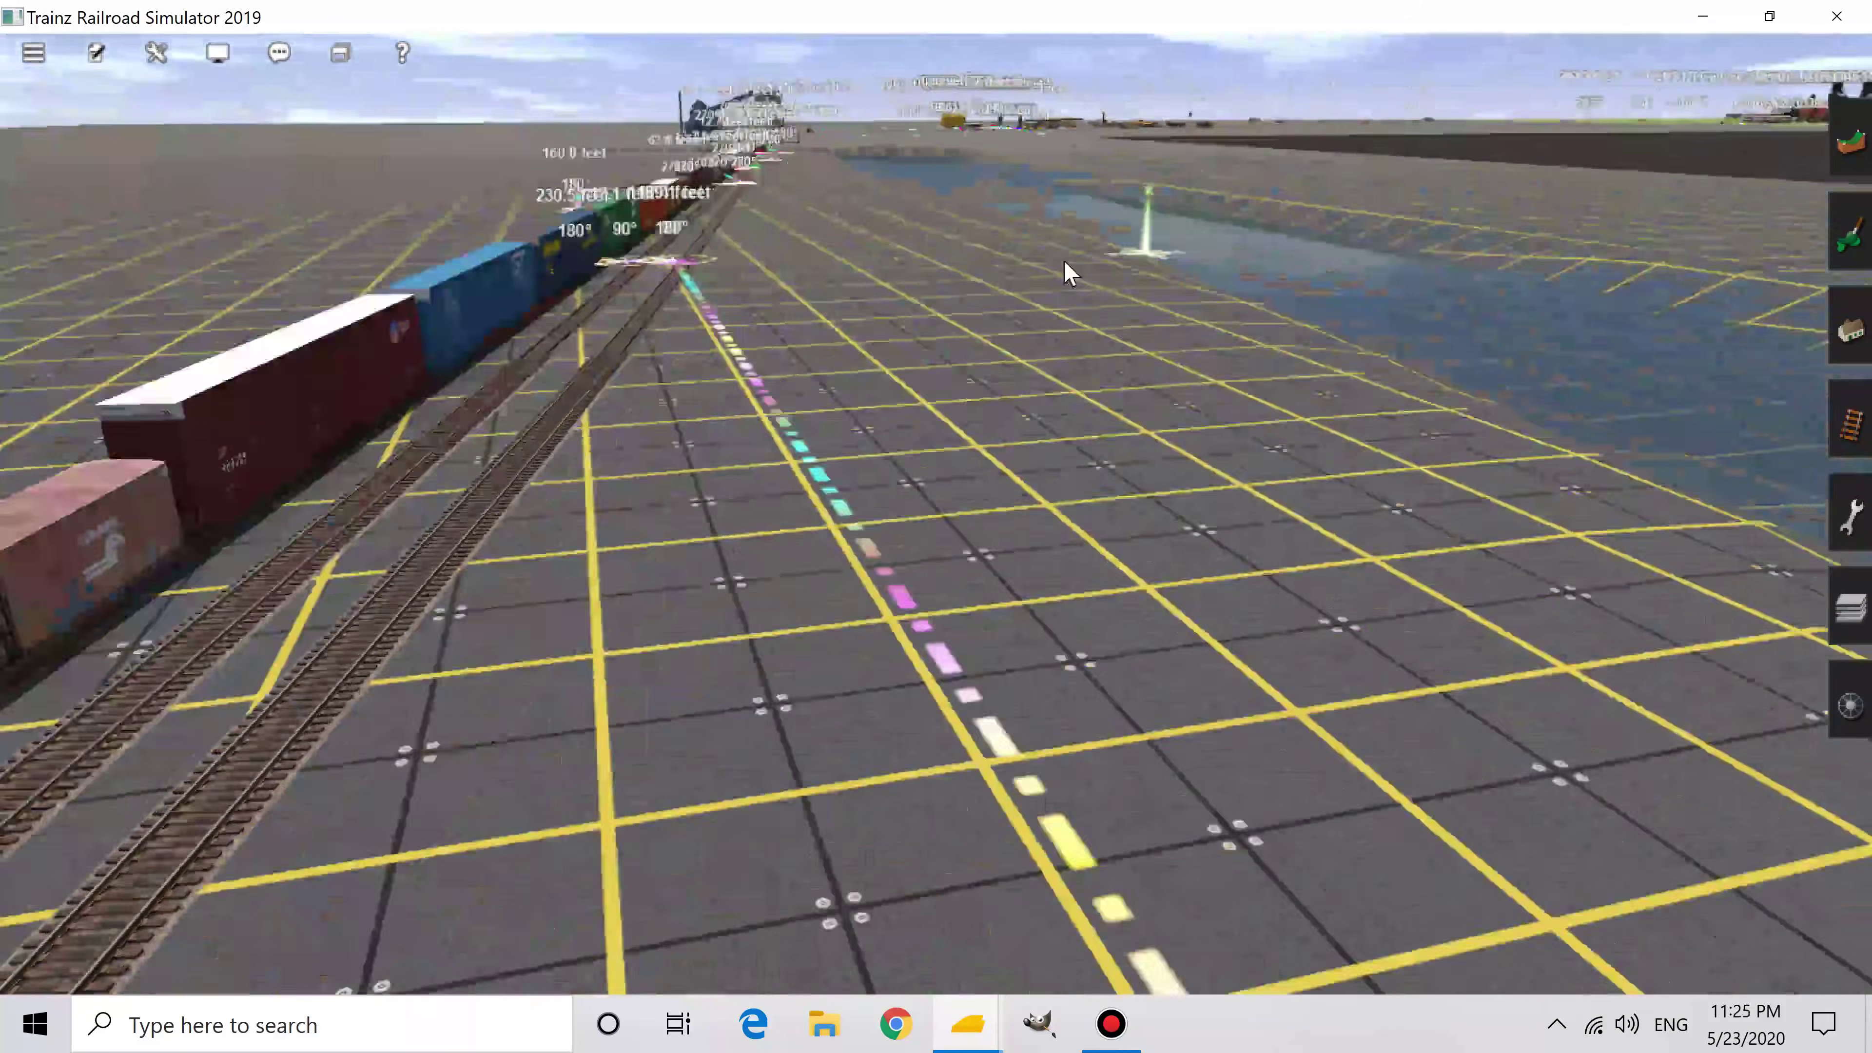
pyautogui.rightClick(880, 288)
pyautogui.rightClick(835, 286)
pyautogui.rightClick(940, 260)
pyautogui.rightClick(1102, 284)
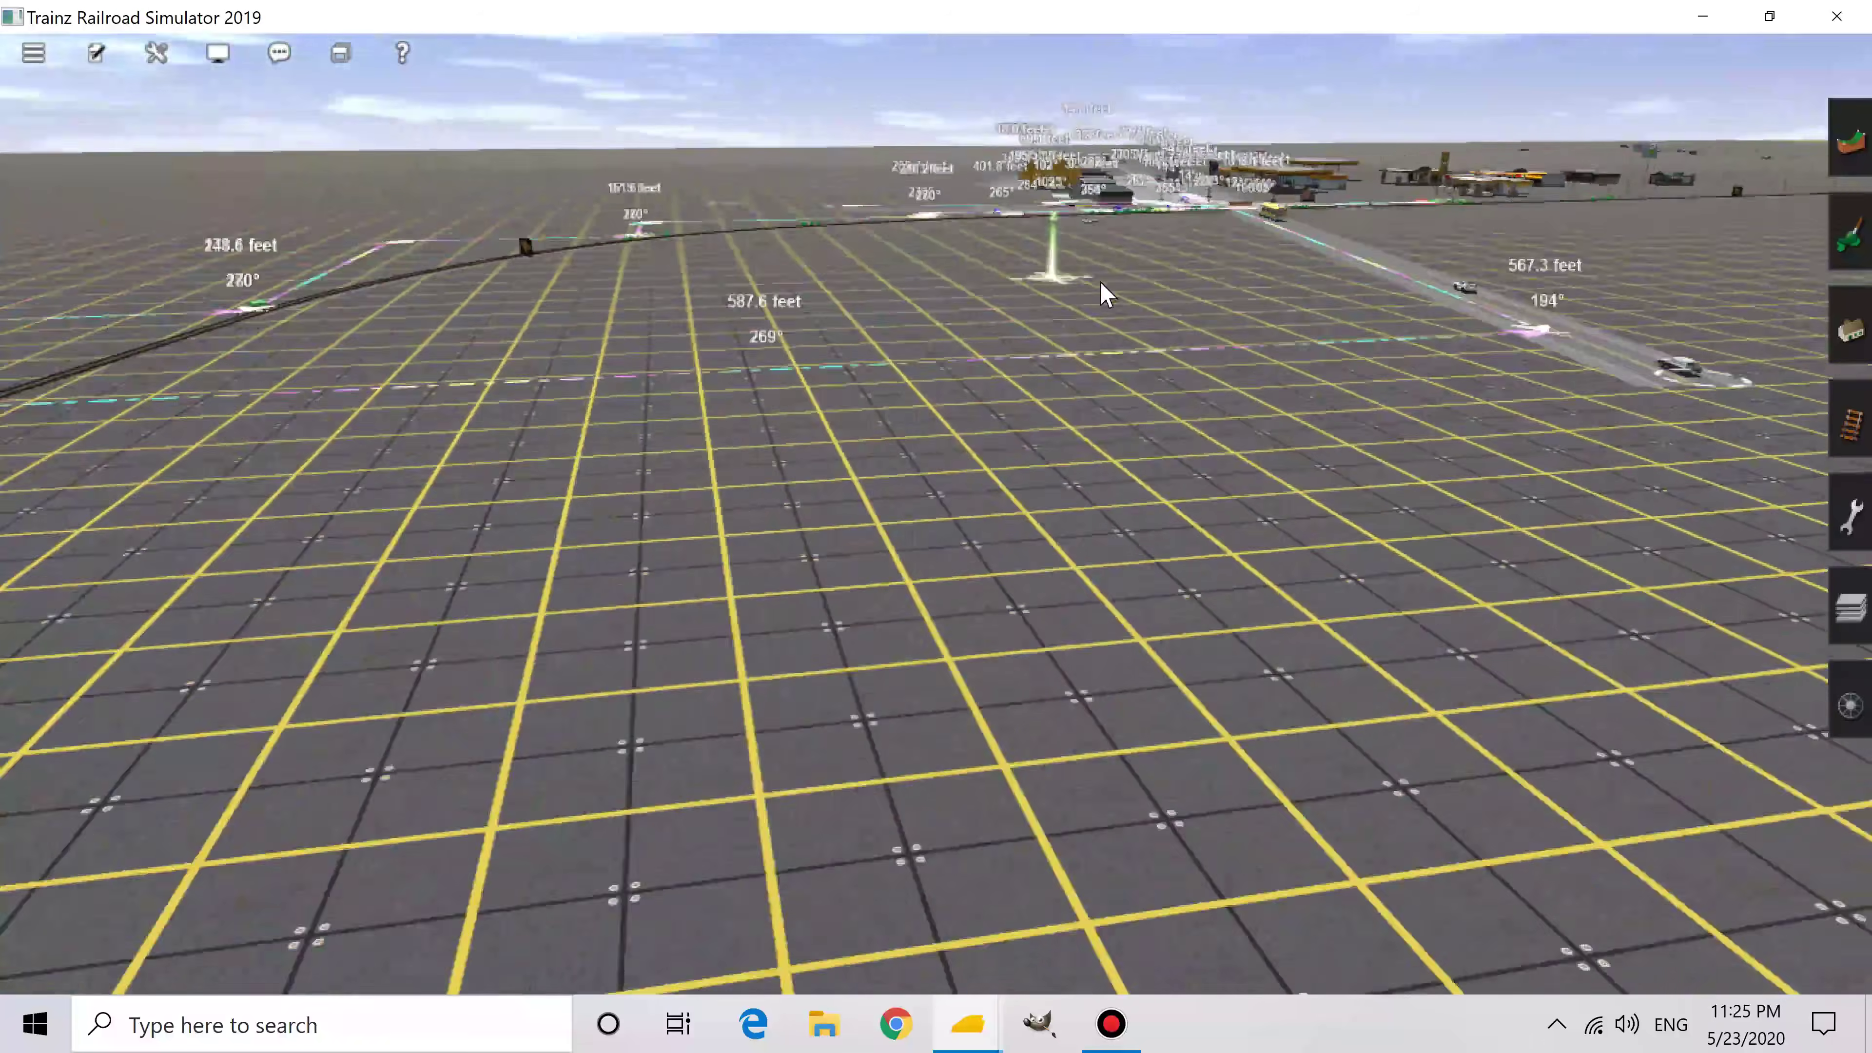
pyautogui.rightClick(1103, 287)
pyautogui.rightClick(1078, 352)
pyautogui.rightClick(1075, 380)
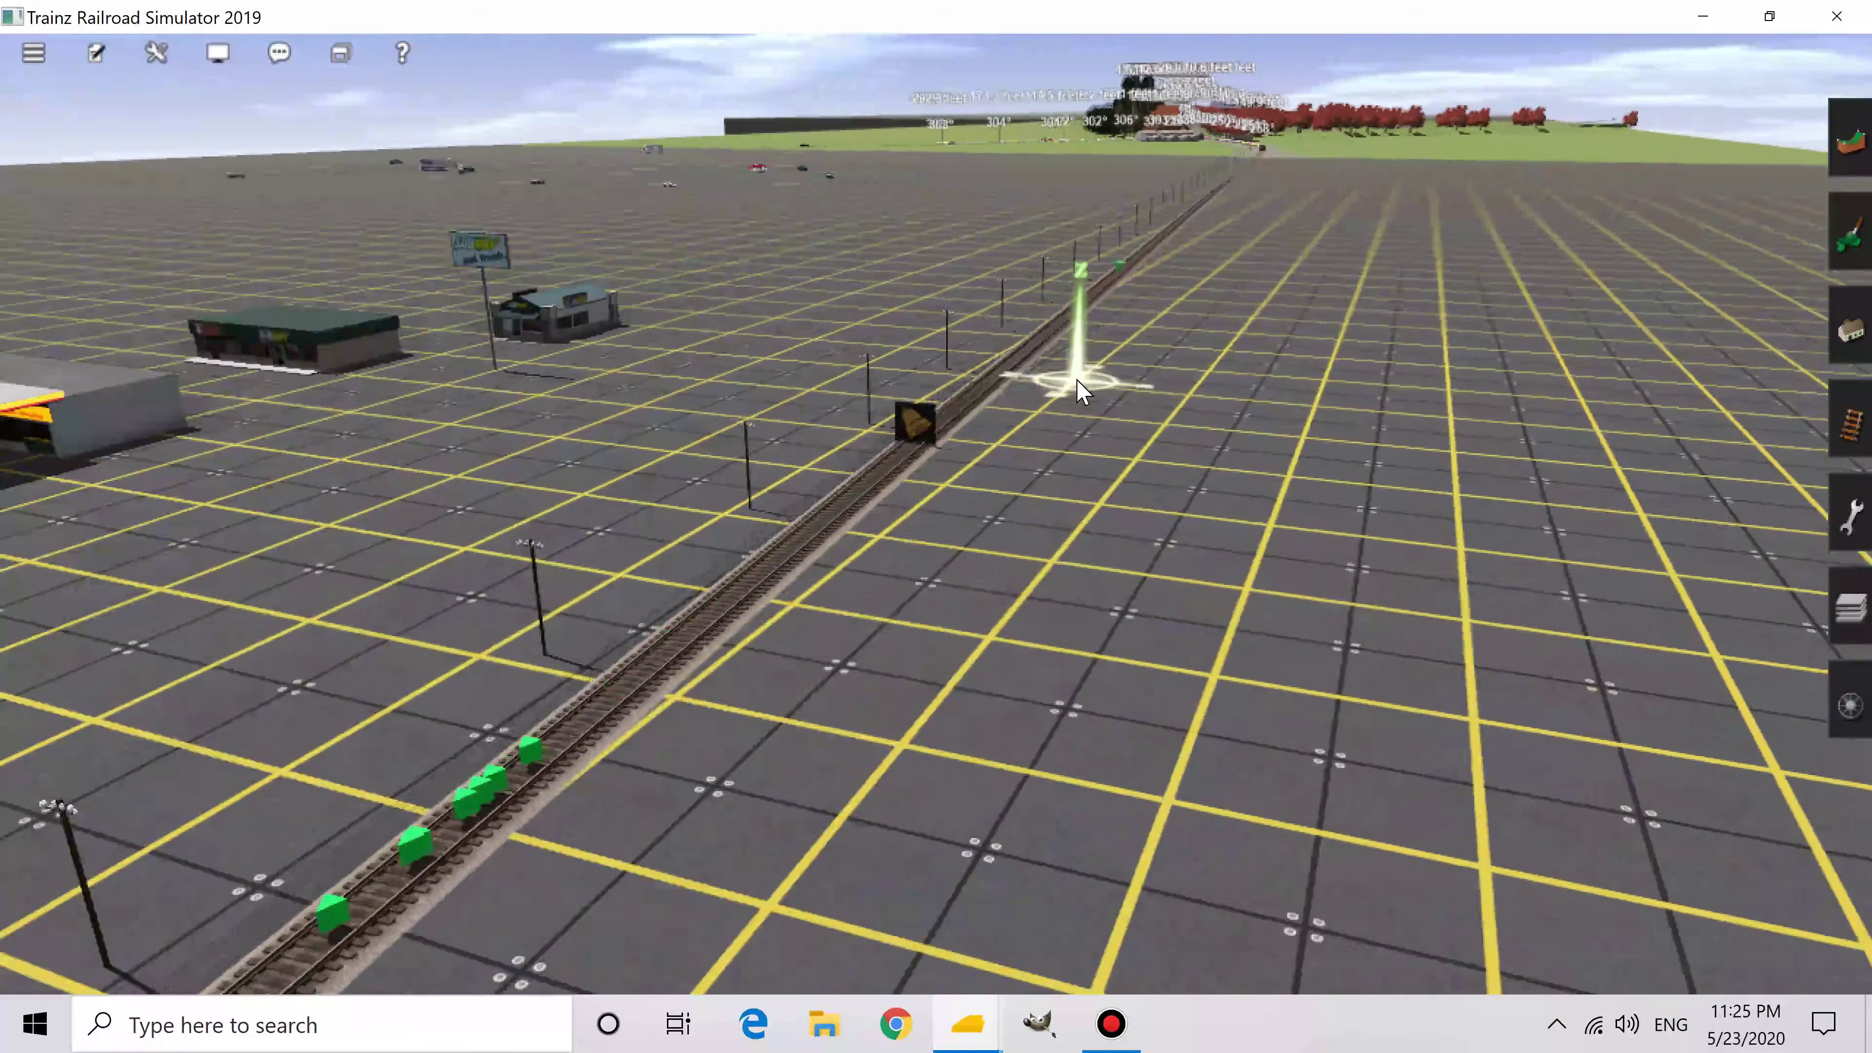
pyautogui.rightClick(981, 262)
pyautogui.rightClick(951, 173)
pyautogui.rightClick(940, 210)
pyautogui.rightClick(958, 295)
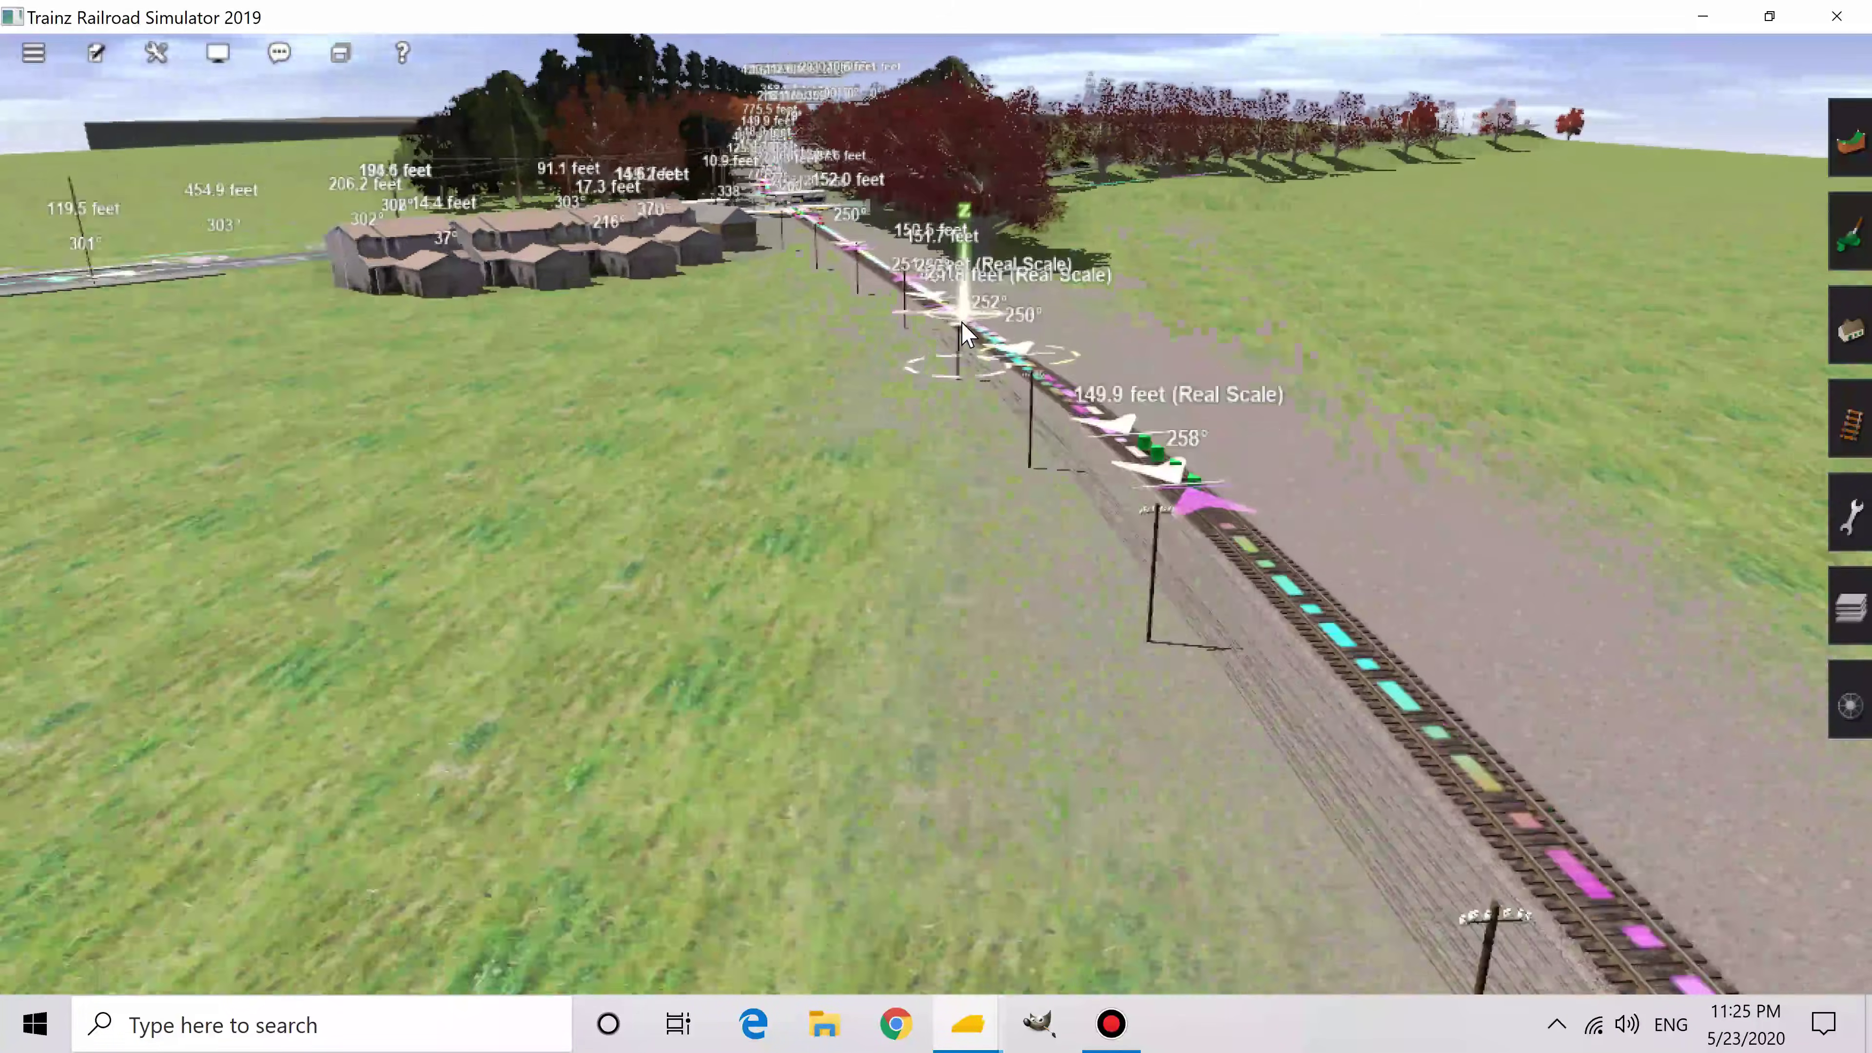
pyautogui.rightClick(907, 324)
pyautogui.rightClick(848, 399)
pyautogui.rightClick(842, 451)
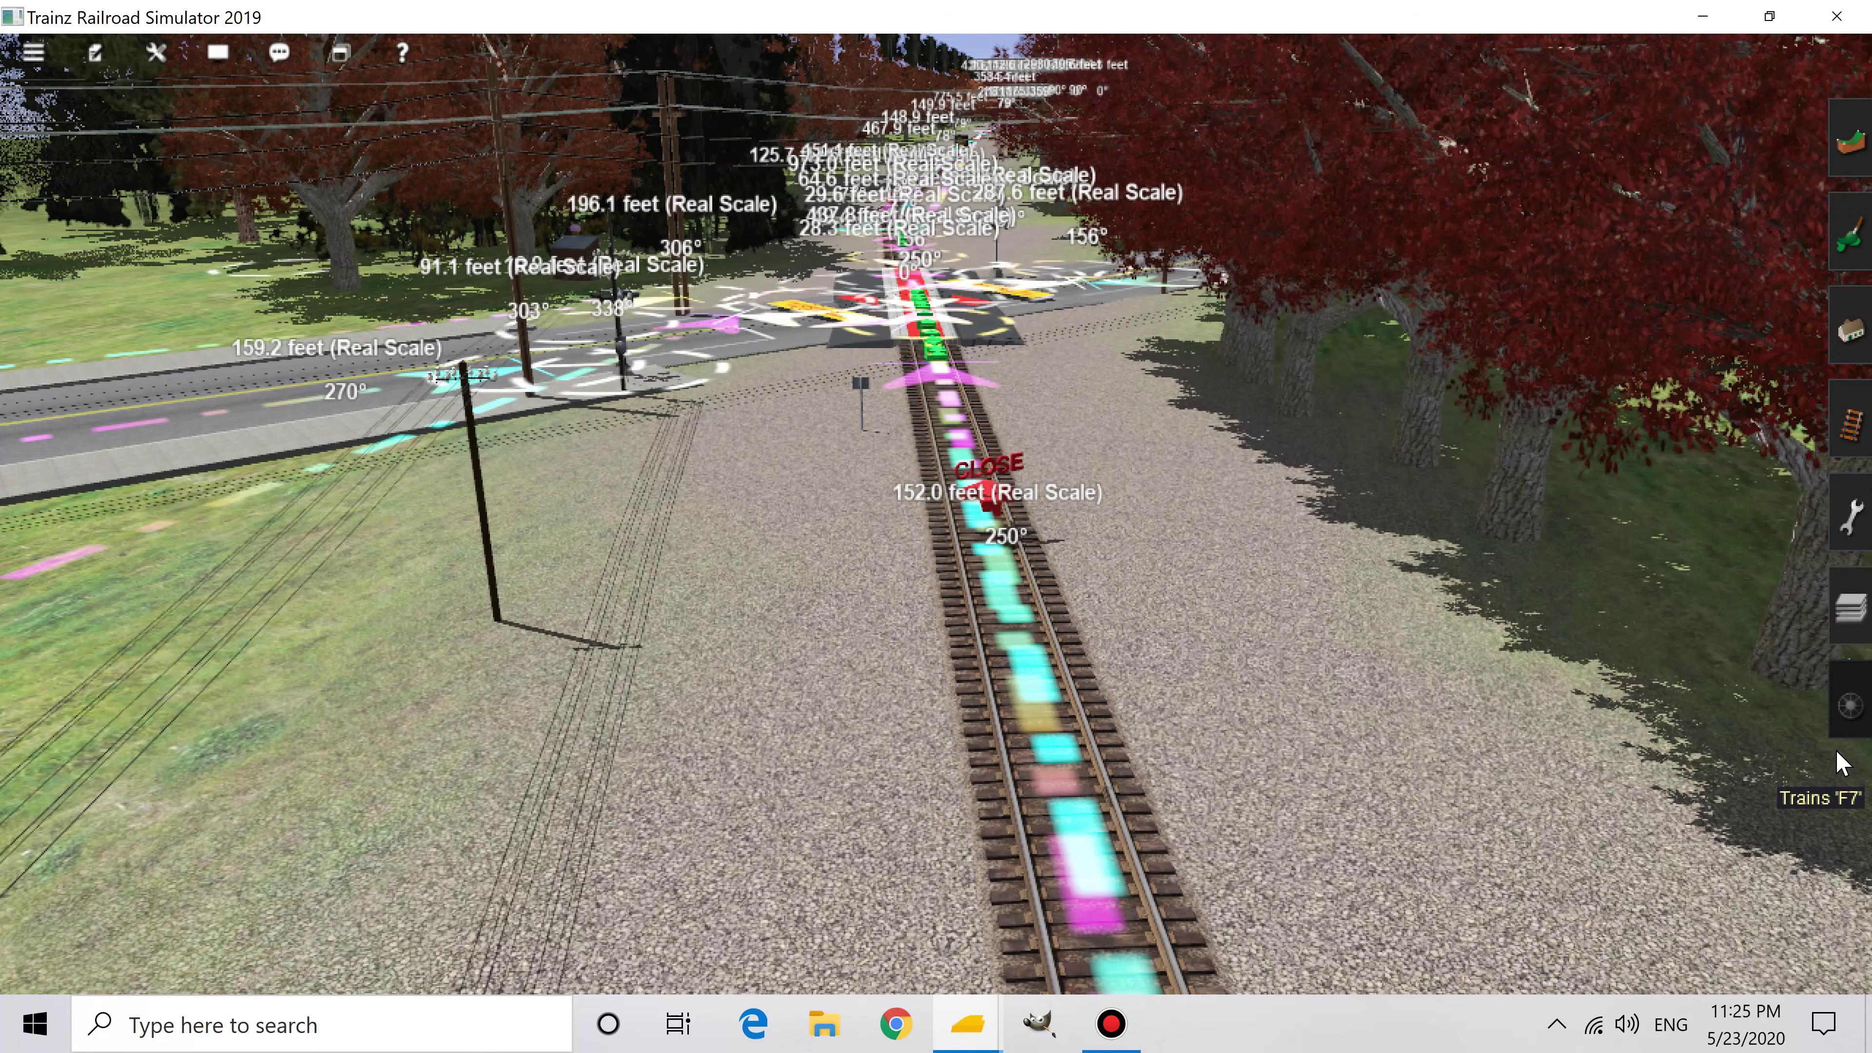
# Step: Place two Amtrak F40PH locomotives end to end on the track before the road crossing, turning the first one around
pyautogui.click(1859, 729)
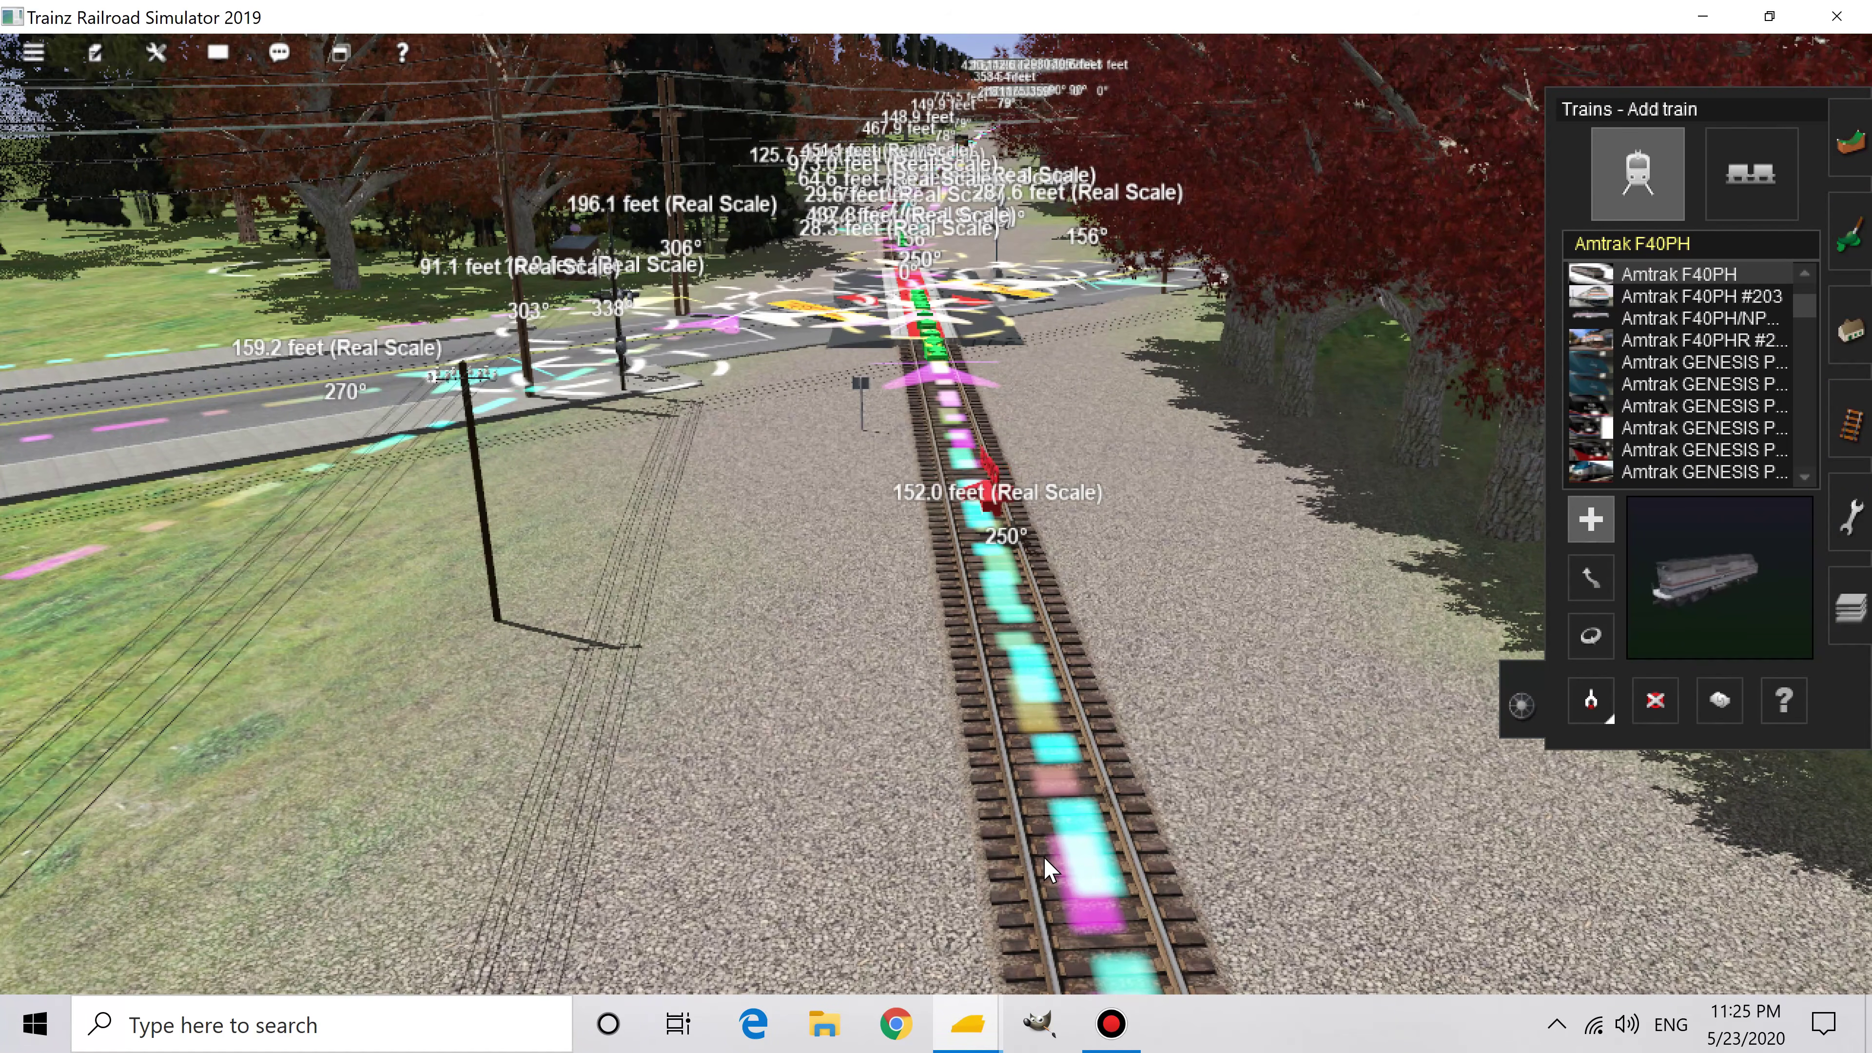
pyautogui.click(1084, 868)
pyautogui.rightClick(984, 693)
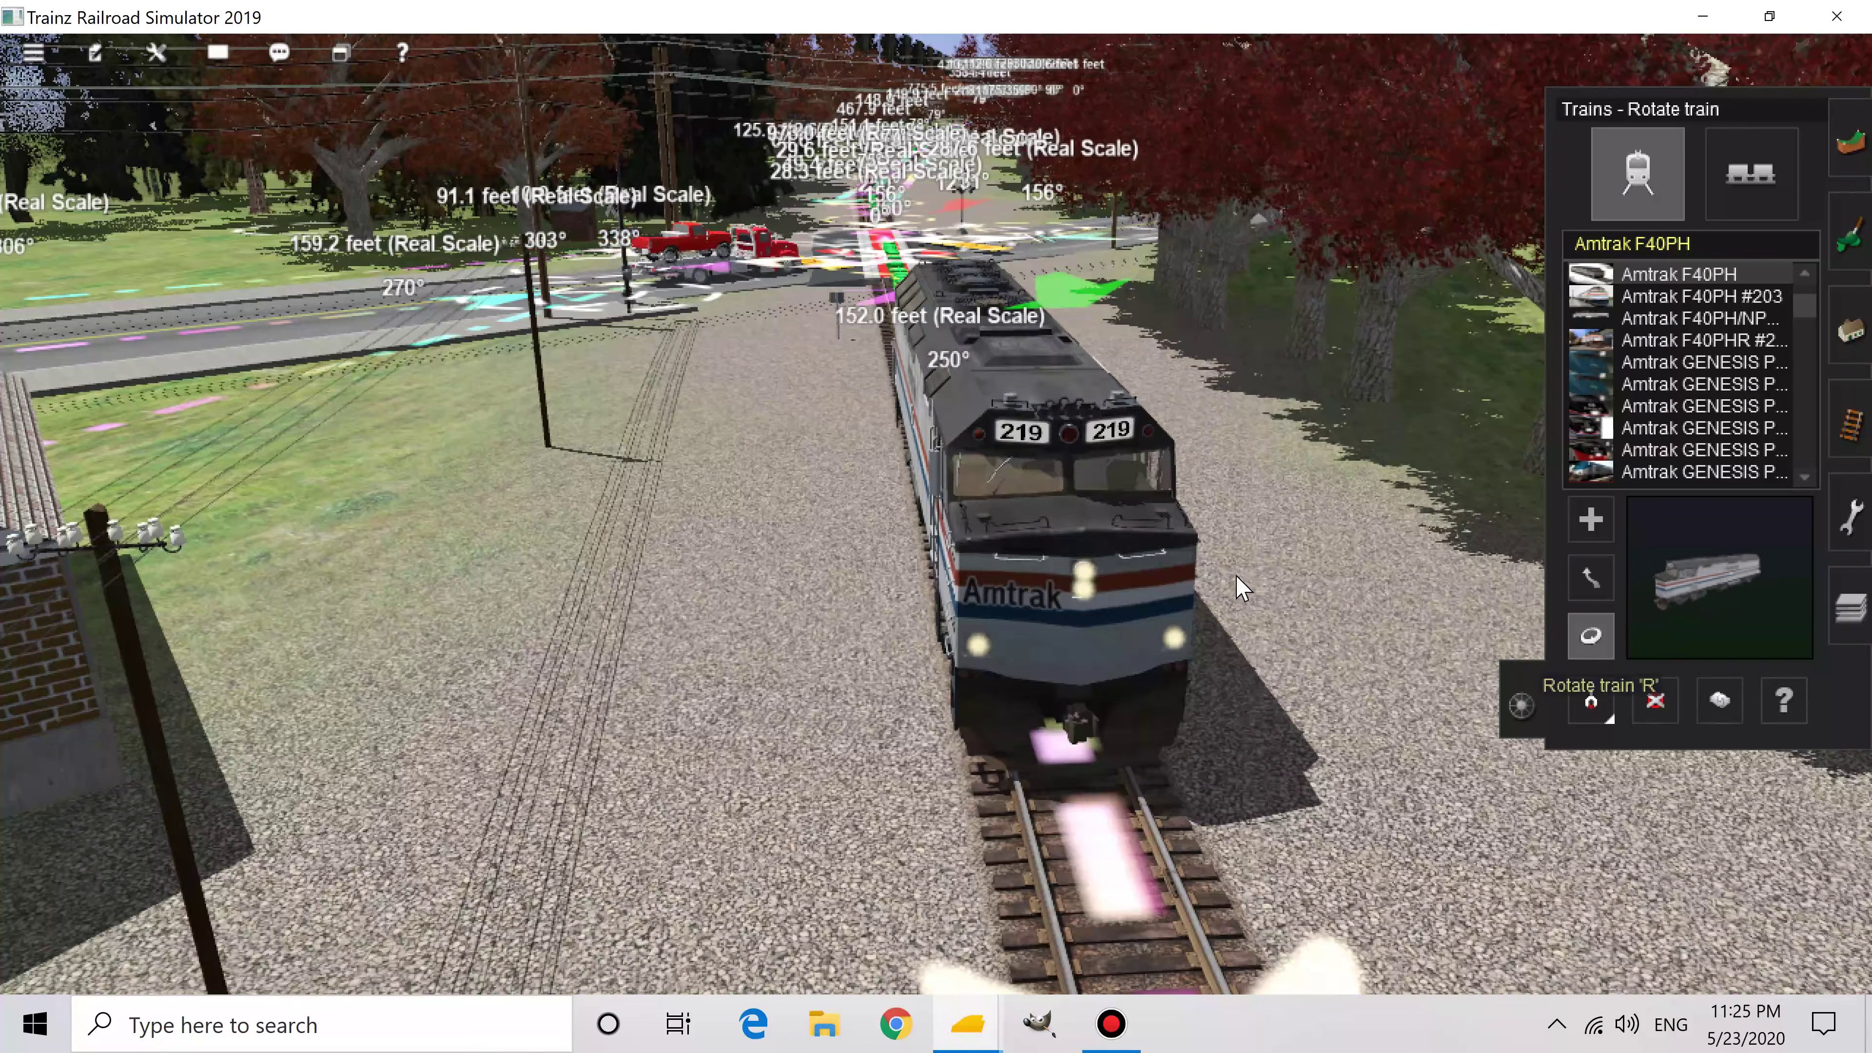
pyautogui.click(1113, 594)
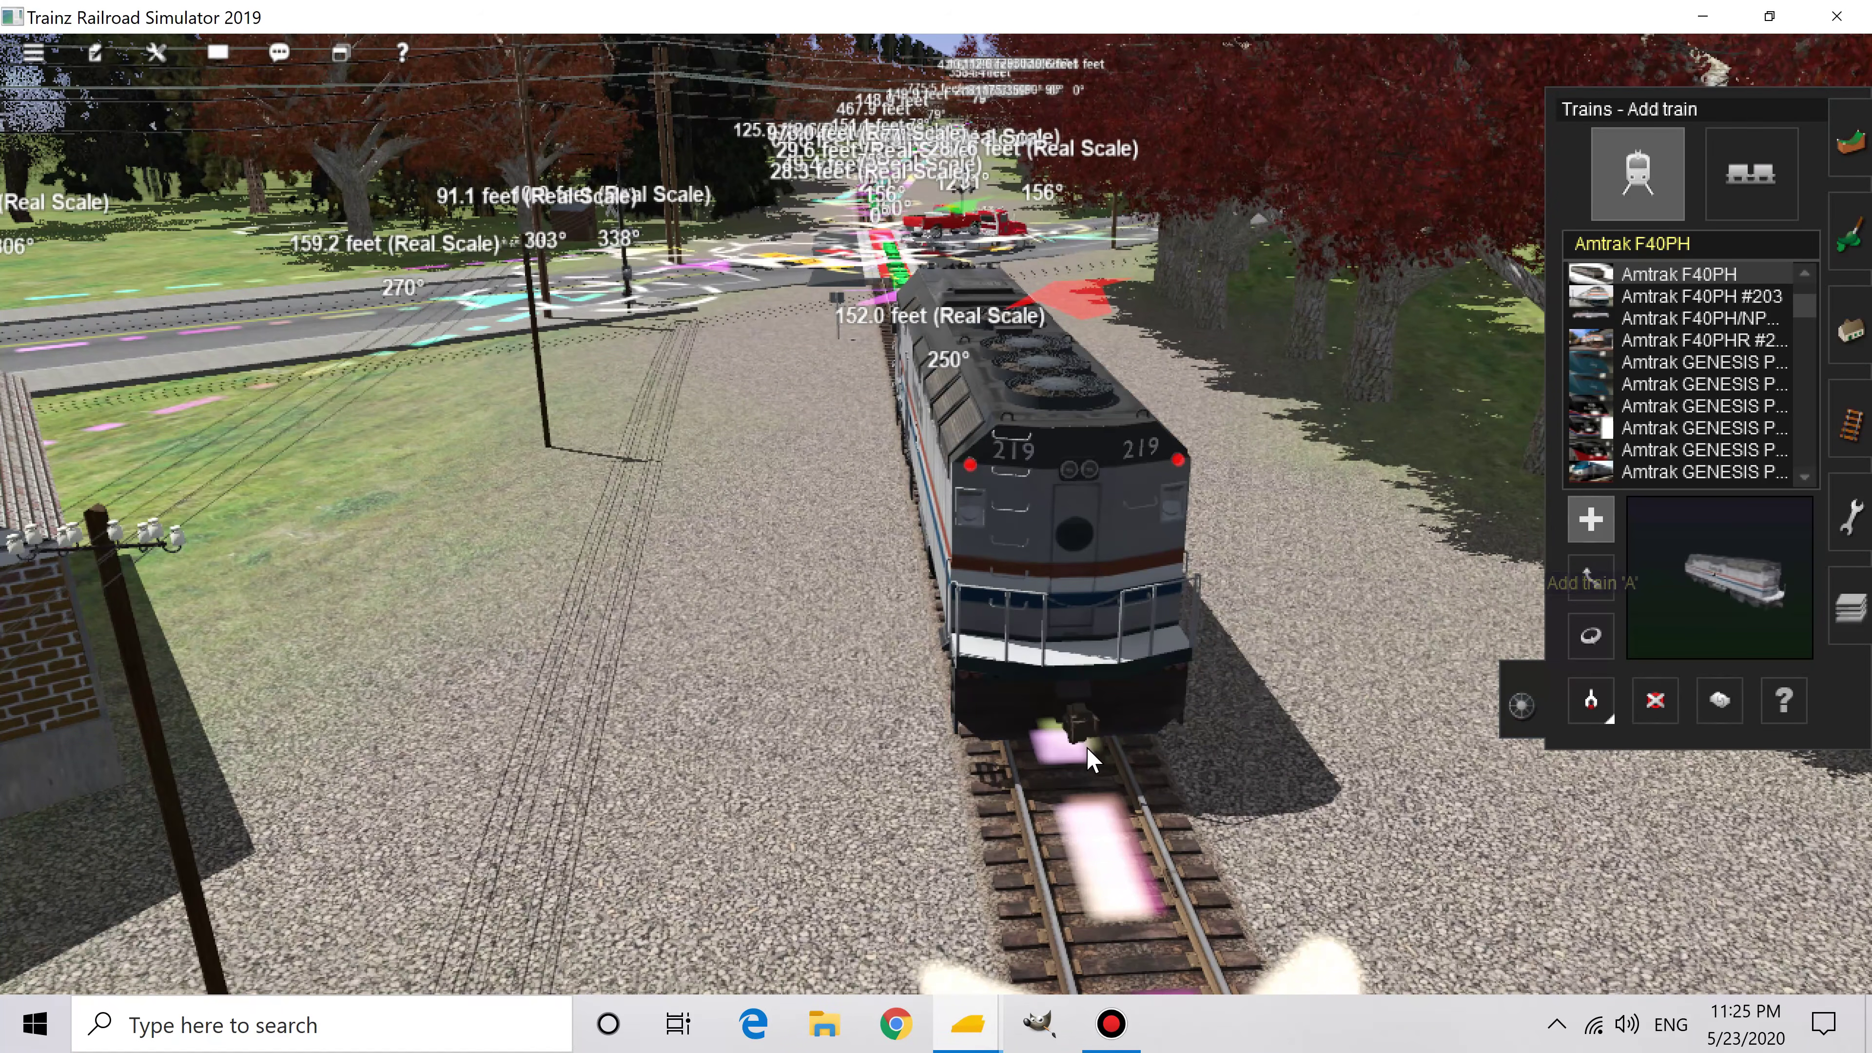
pyautogui.click(1087, 748)
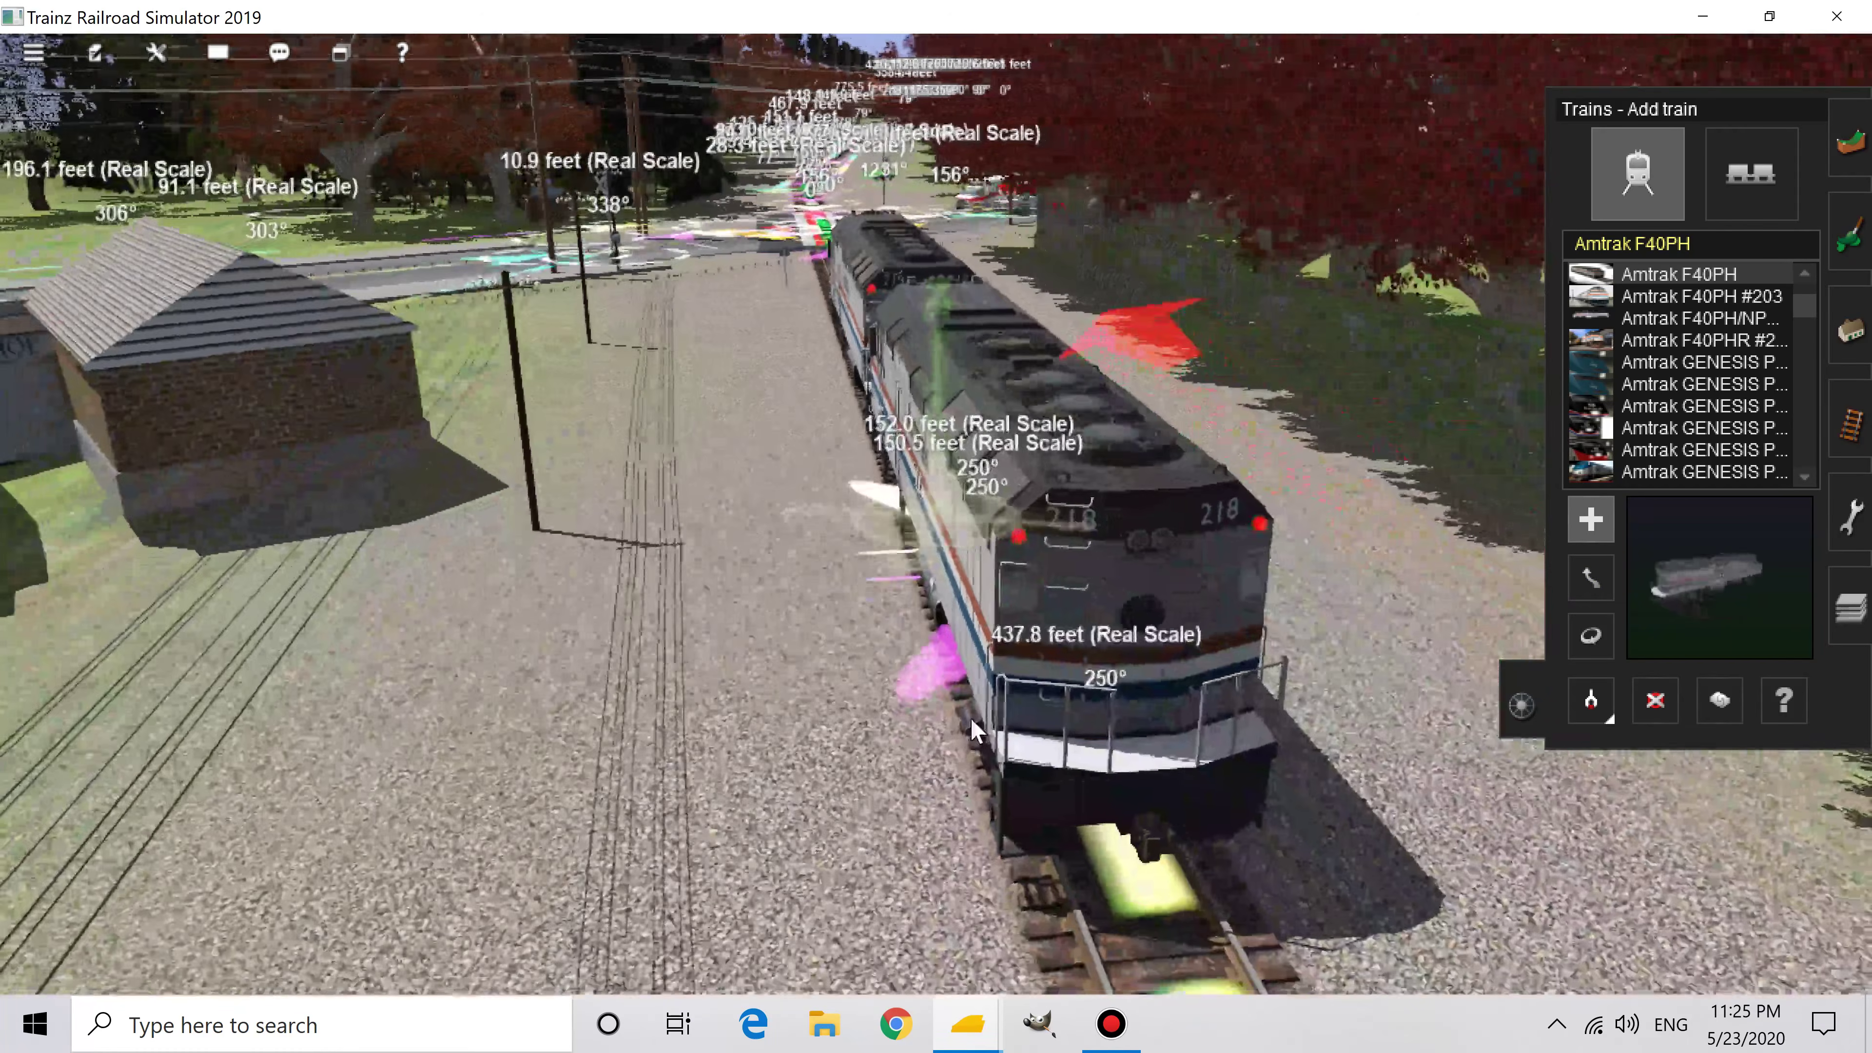
# Step: Place an Amtrak E60MA #603 on the same track, a short distance behind the two F40PH locomotives
pyautogui.scroll(3, 972, 730)
pyautogui.scroll(-5, 922, 678)
pyautogui.scroll(1, 1753, 384)
pyautogui.scroll(1, 1739, 373)
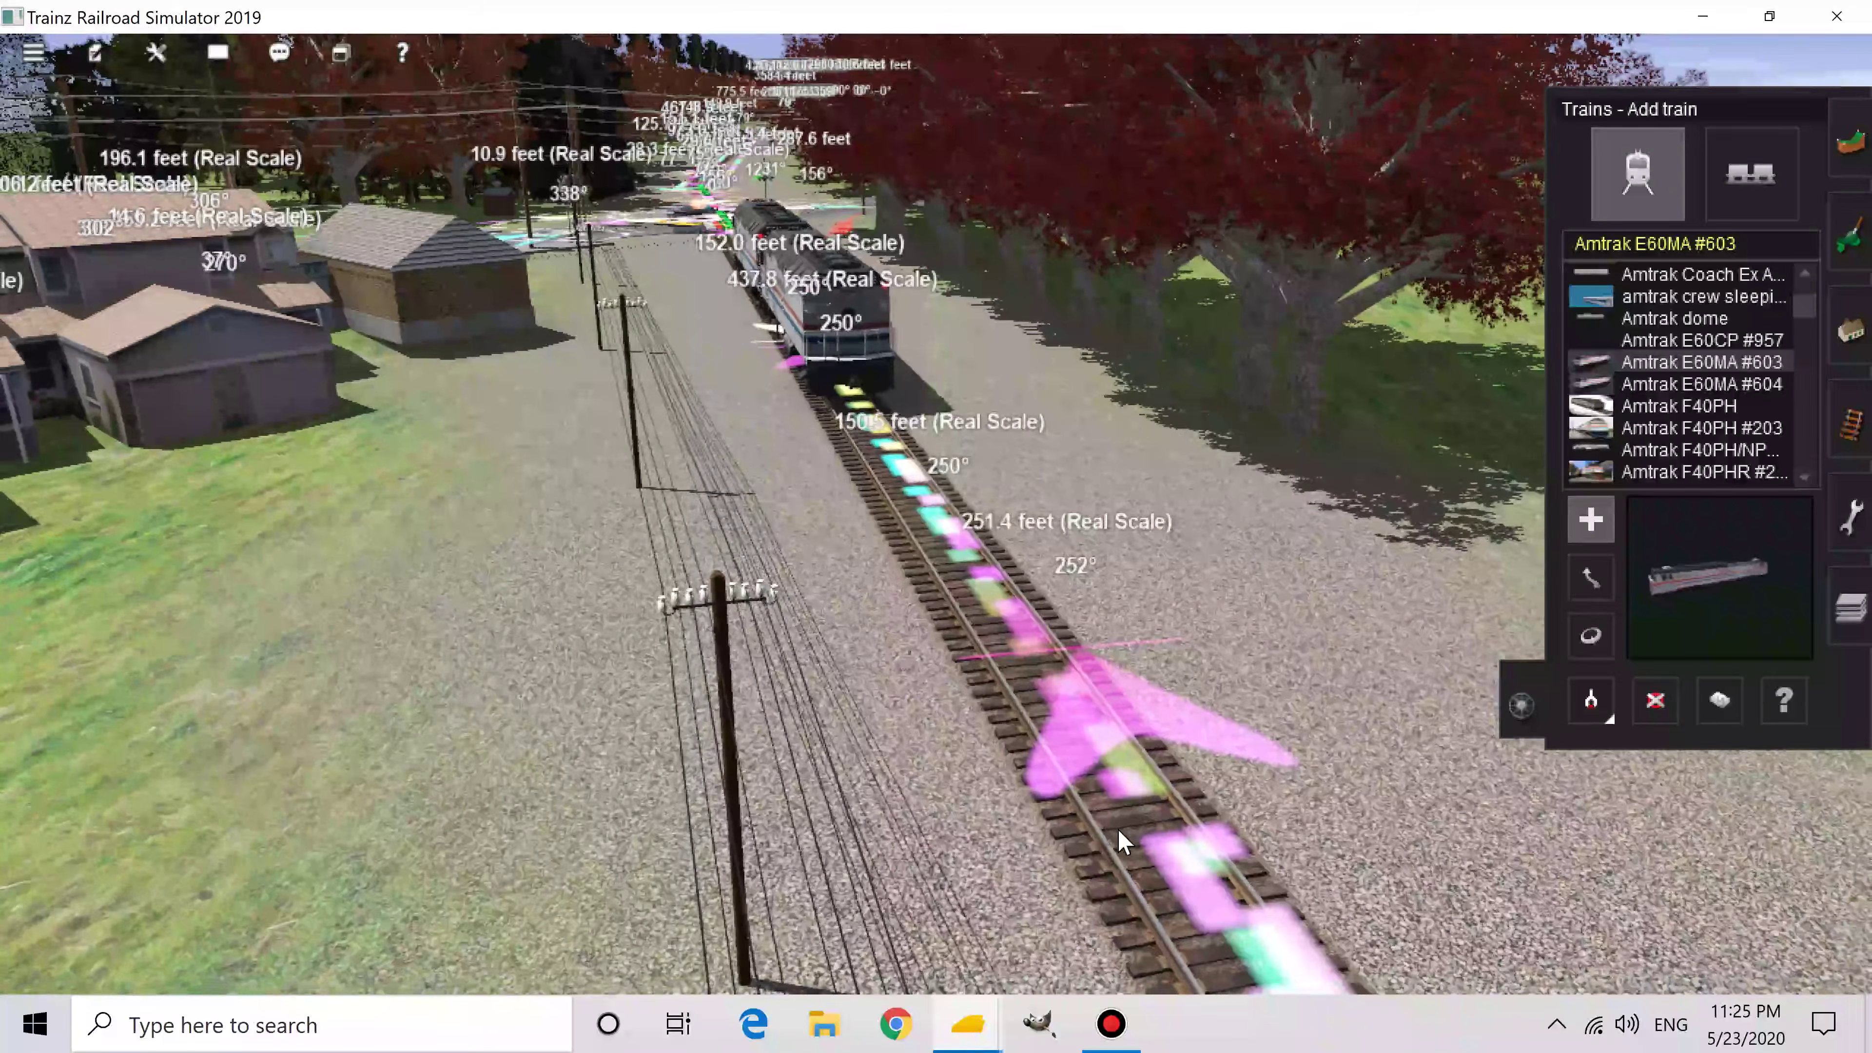
pyautogui.click(1117, 752)
pyautogui.rightClick(1118, 752)
pyautogui.scroll(2, 923, 528)
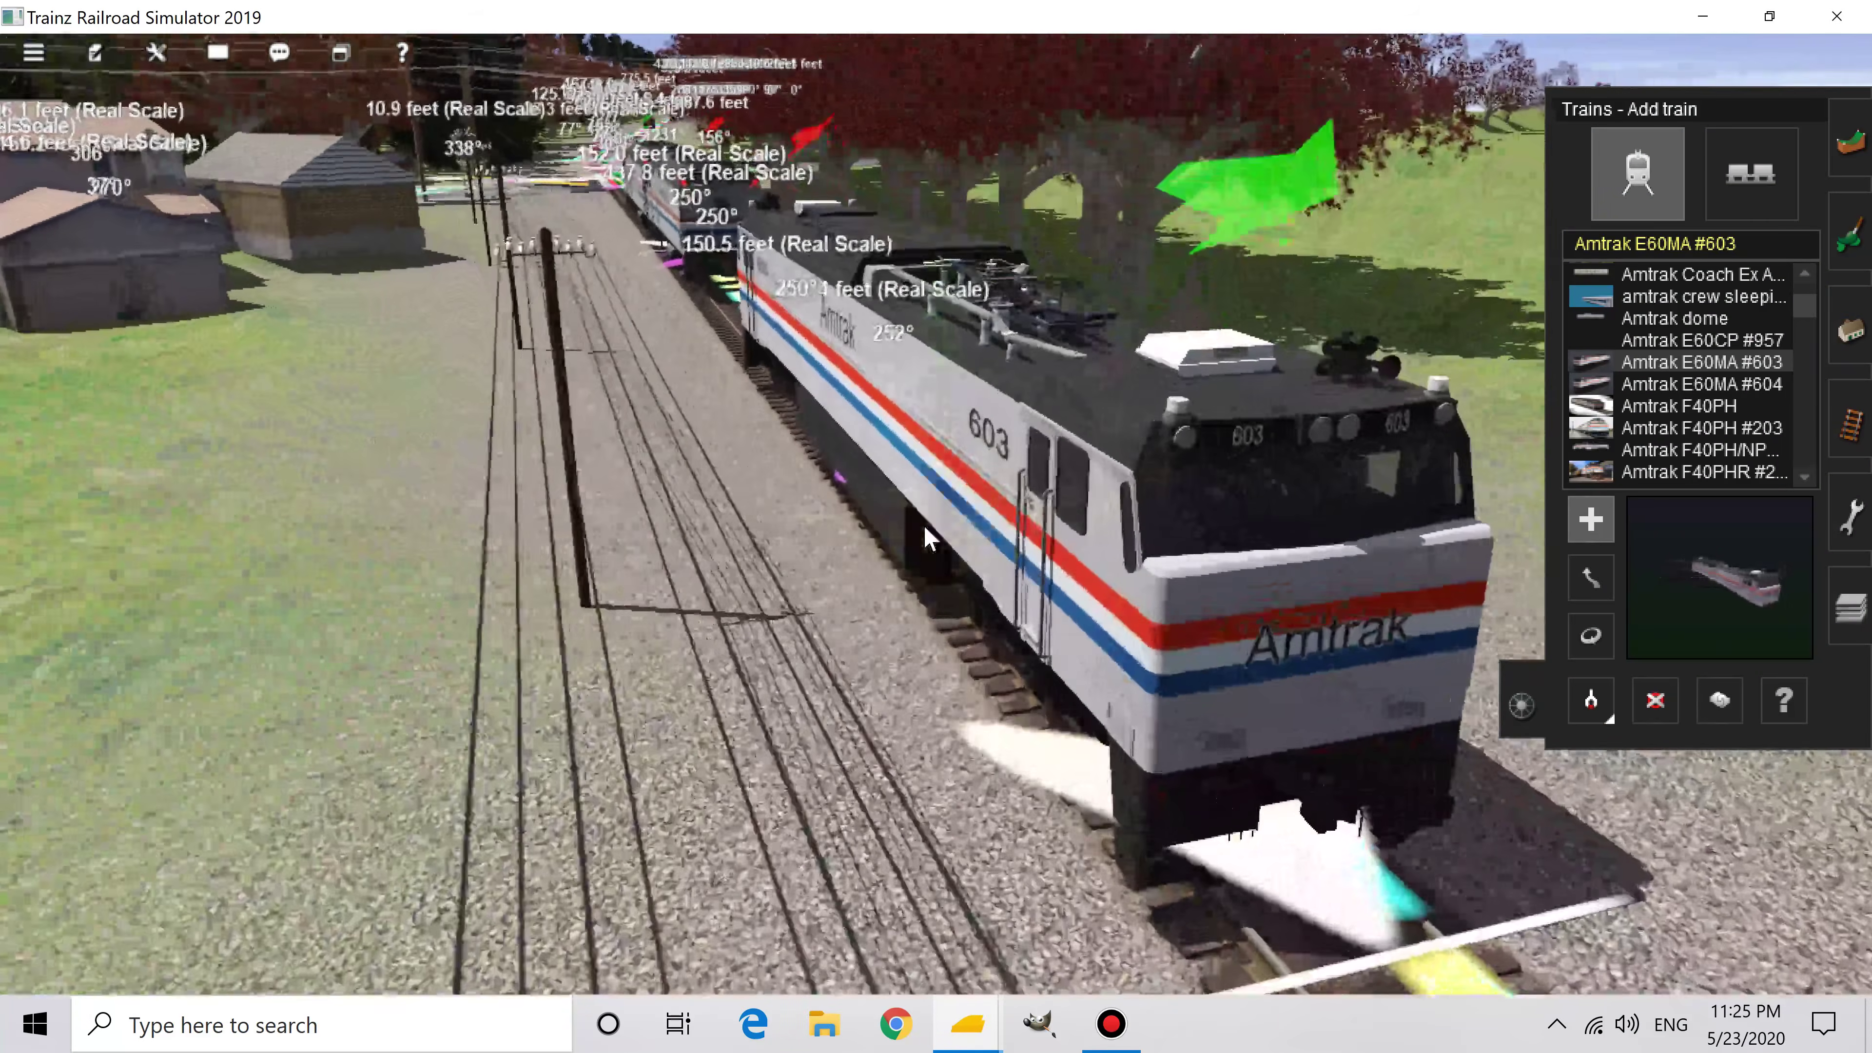
pyautogui.scroll(-2, 928, 516)
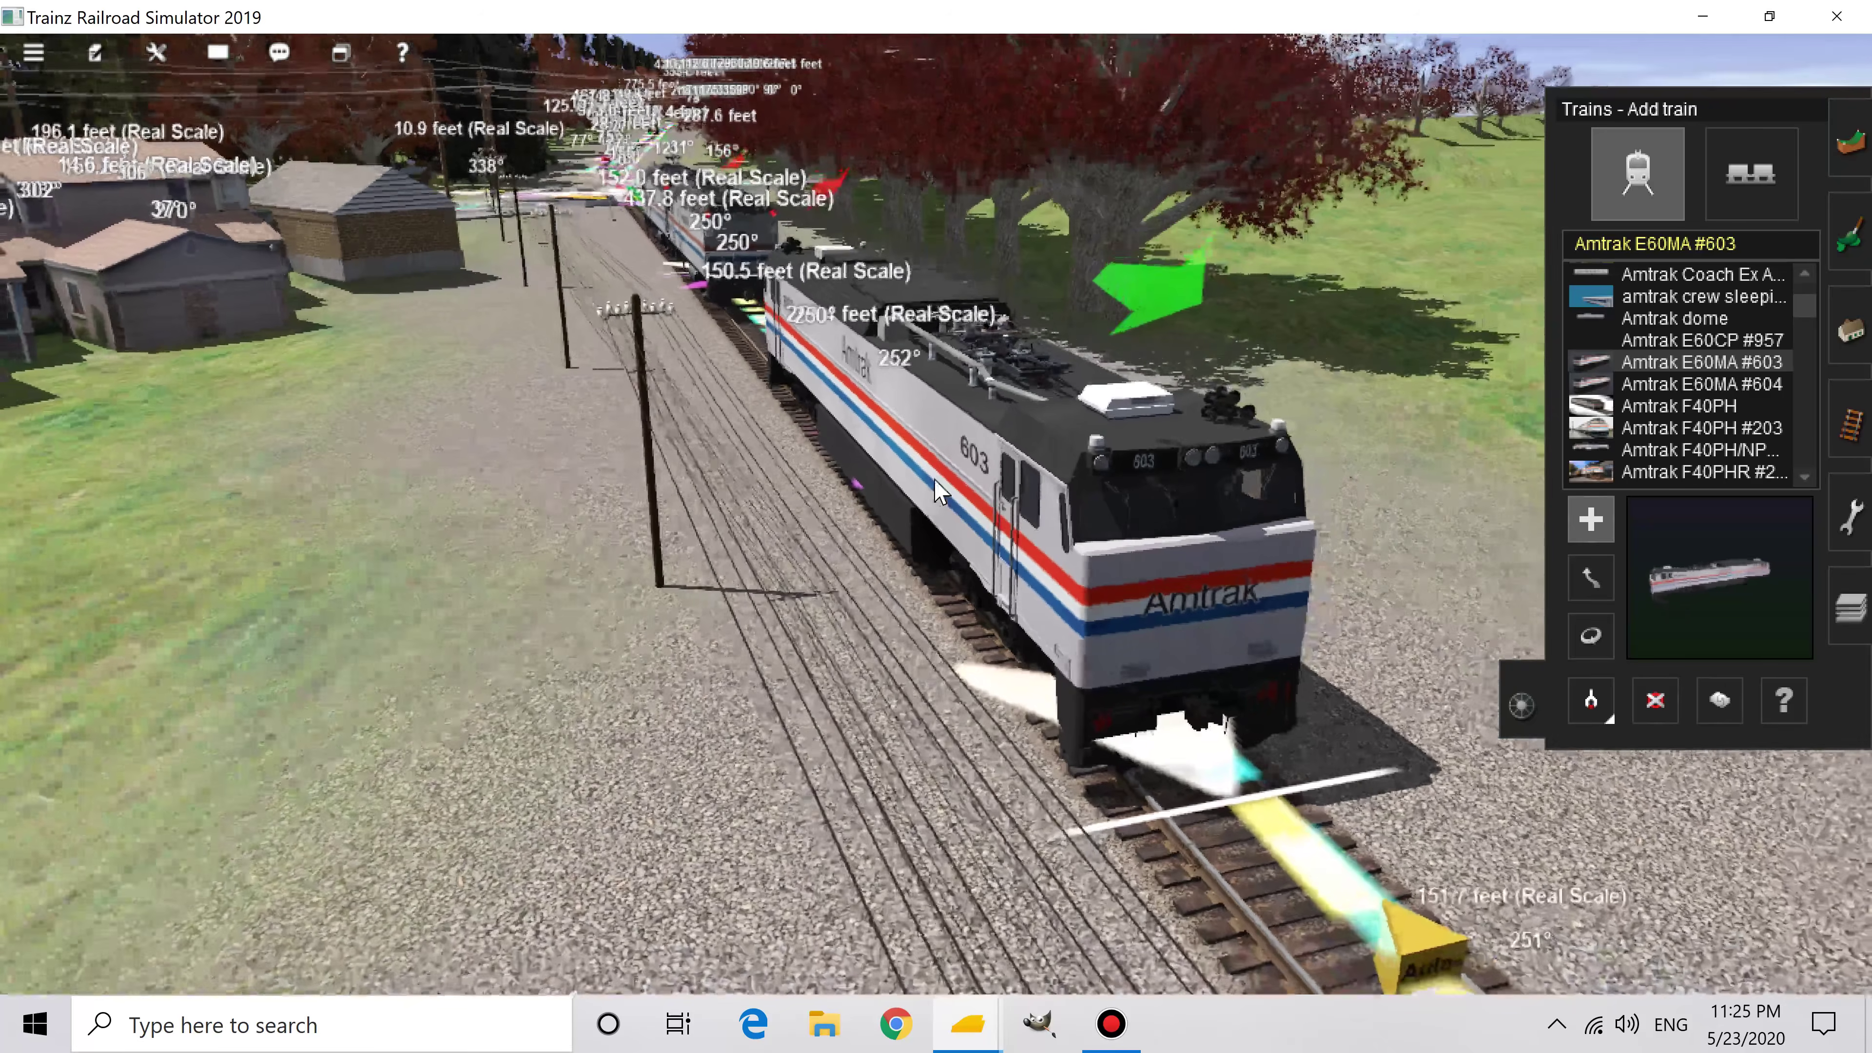
pyautogui.rightClick(930, 321)
pyautogui.press('Right')
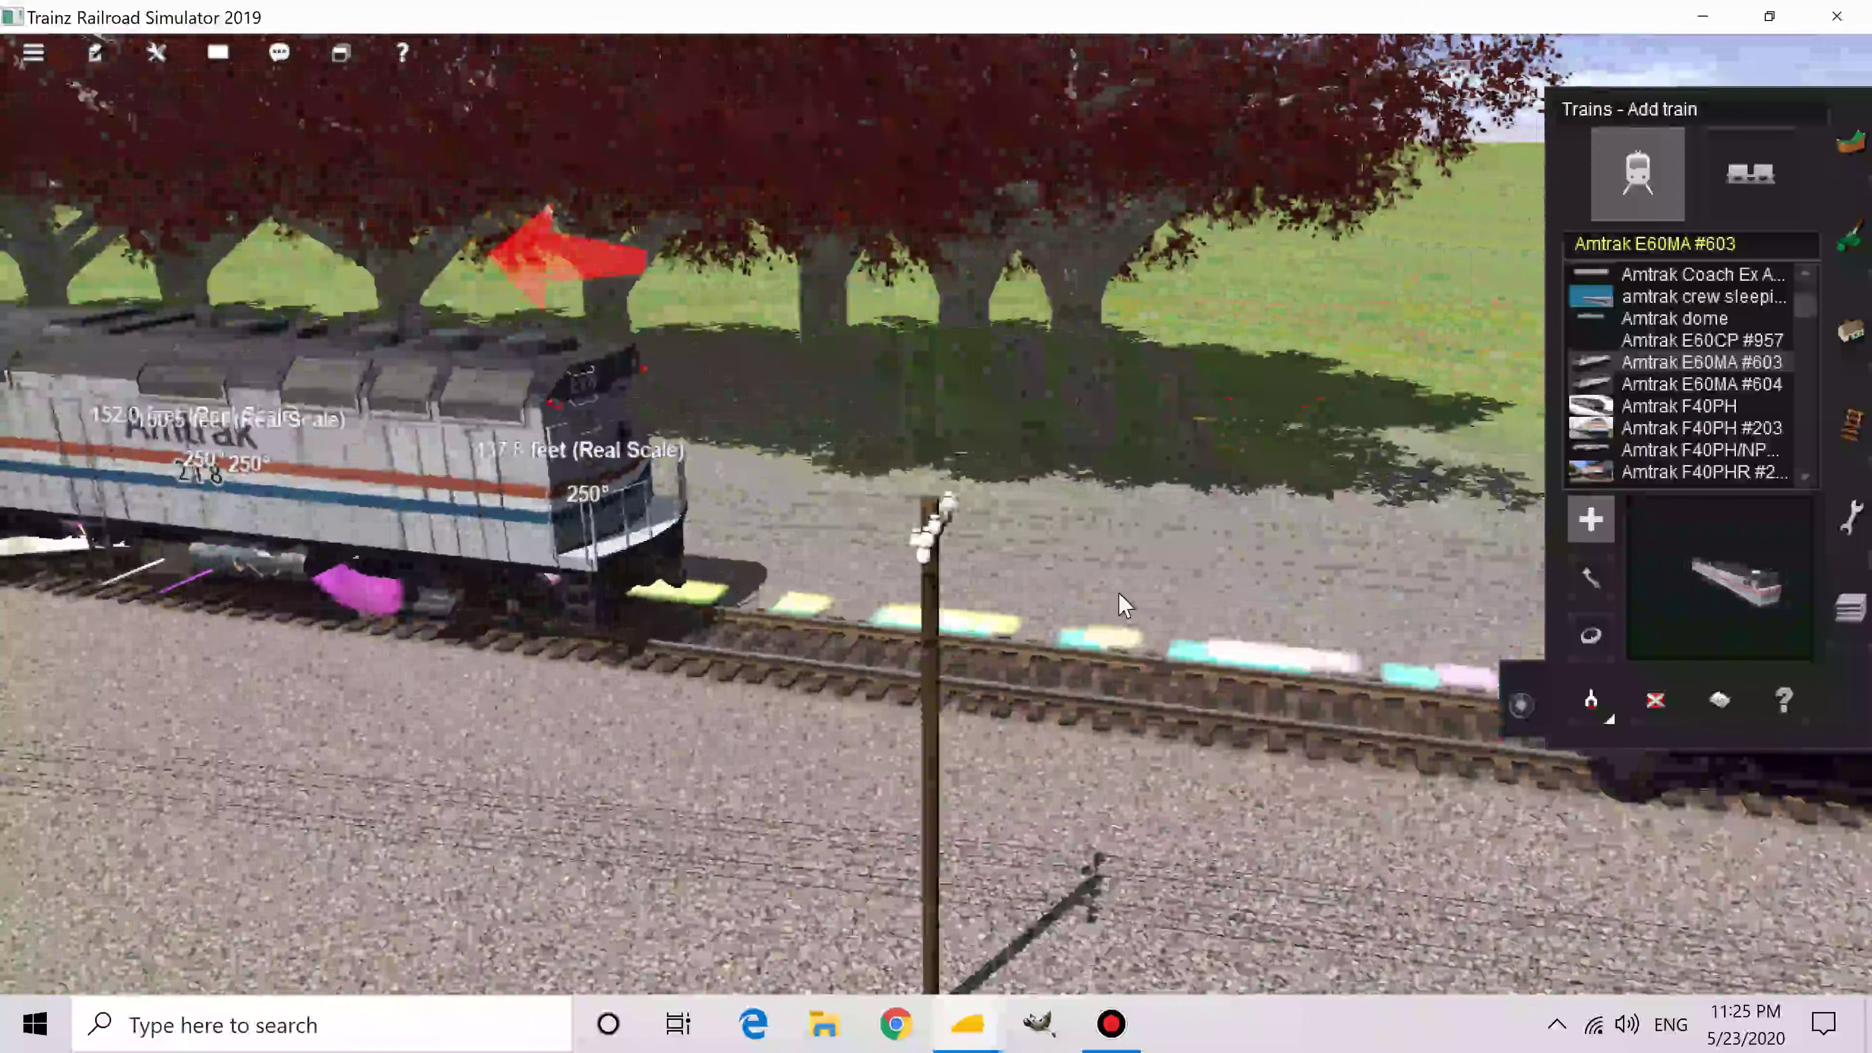
pyautogui.rightClick(1189, 520)
pyautogui.scroll(2, 1193, 516)
pyautogui.scroll(3, 1193, 516)
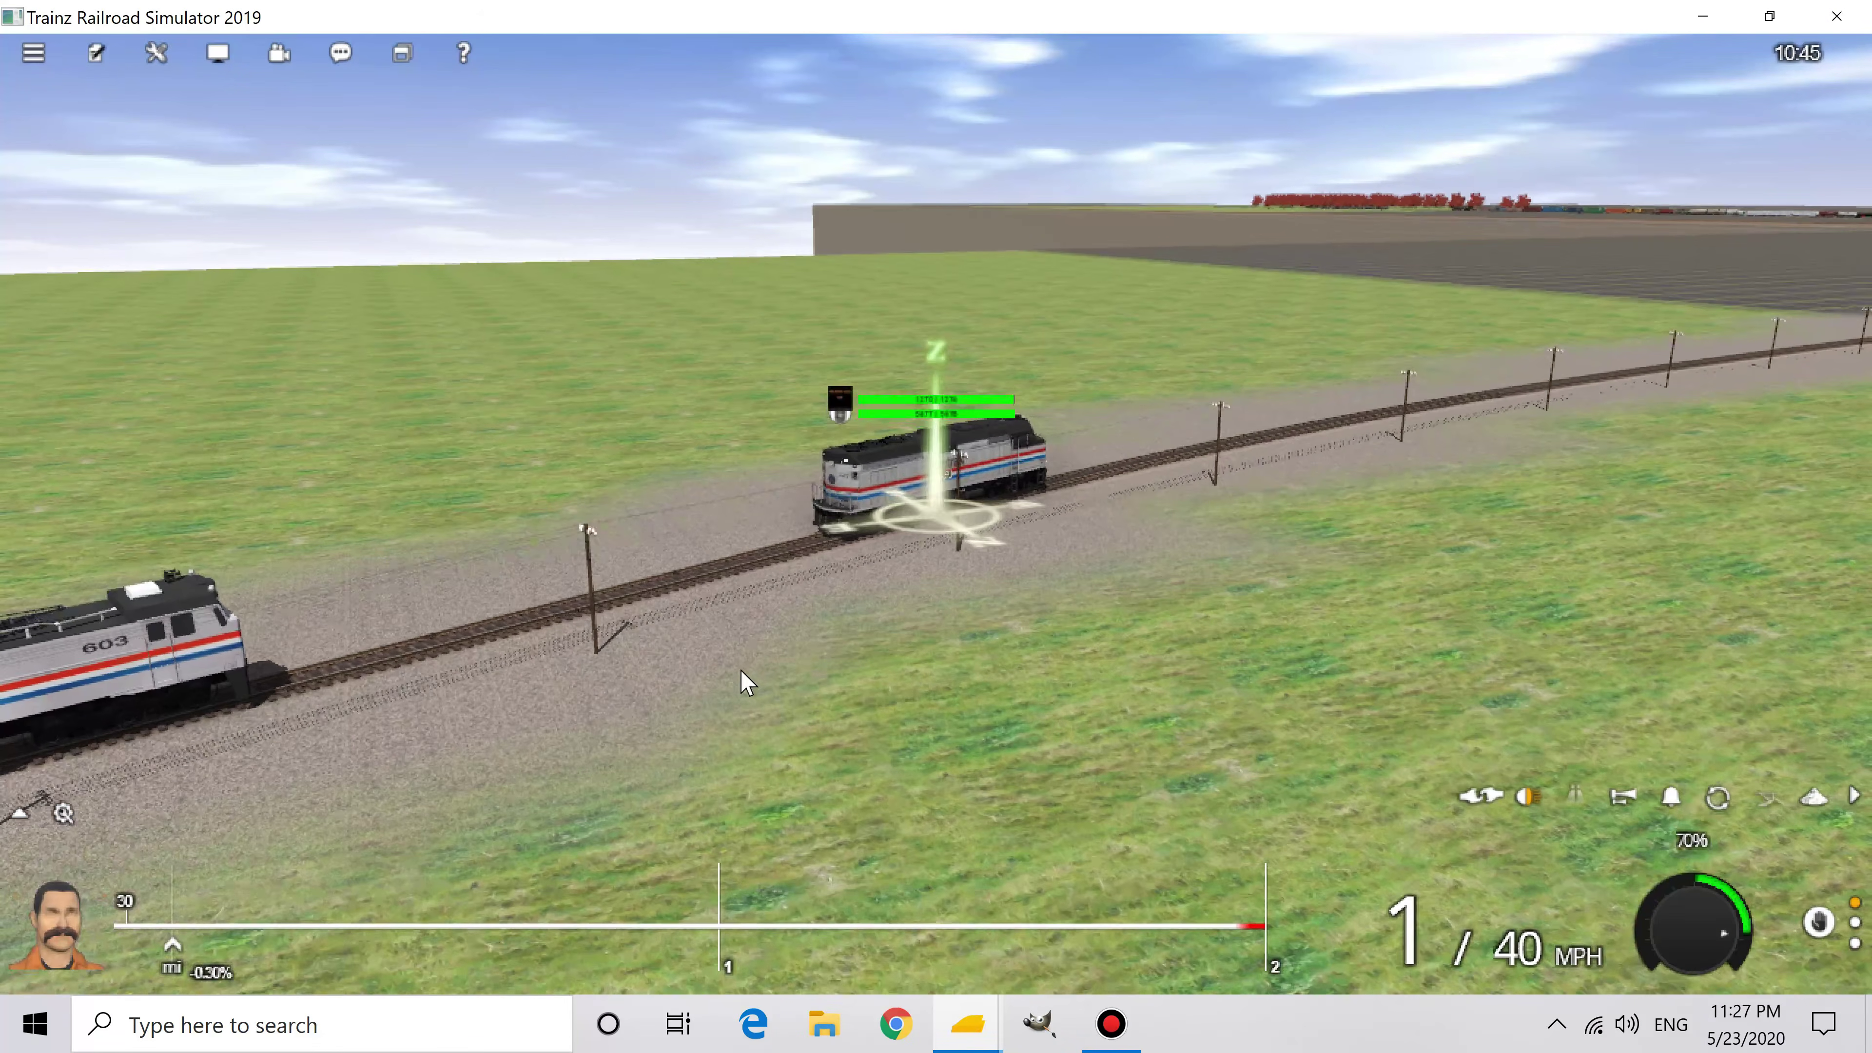
# Step: Switch control to the Amtrak E60MA #603 and view the running numbers on its front and side from around the locomotive
pyautogui.rightClick(506, 648)
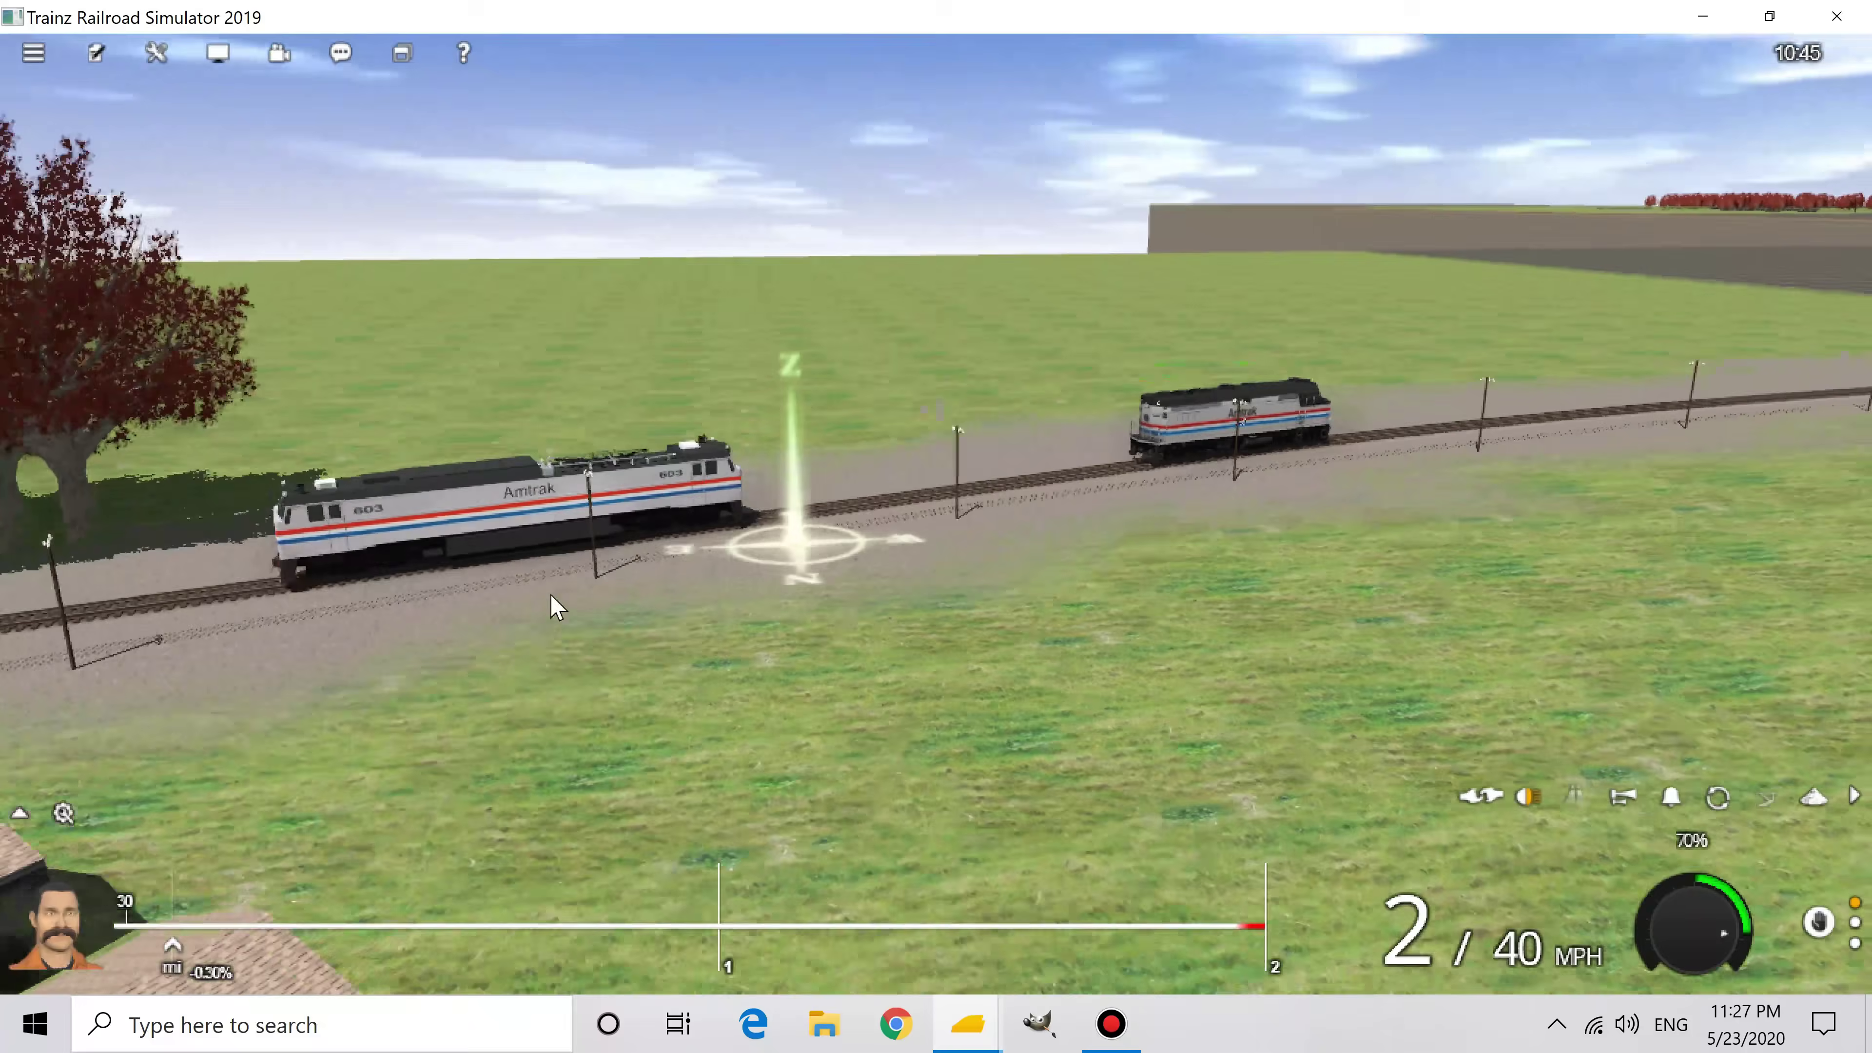
pyautogui.click(792, 470)
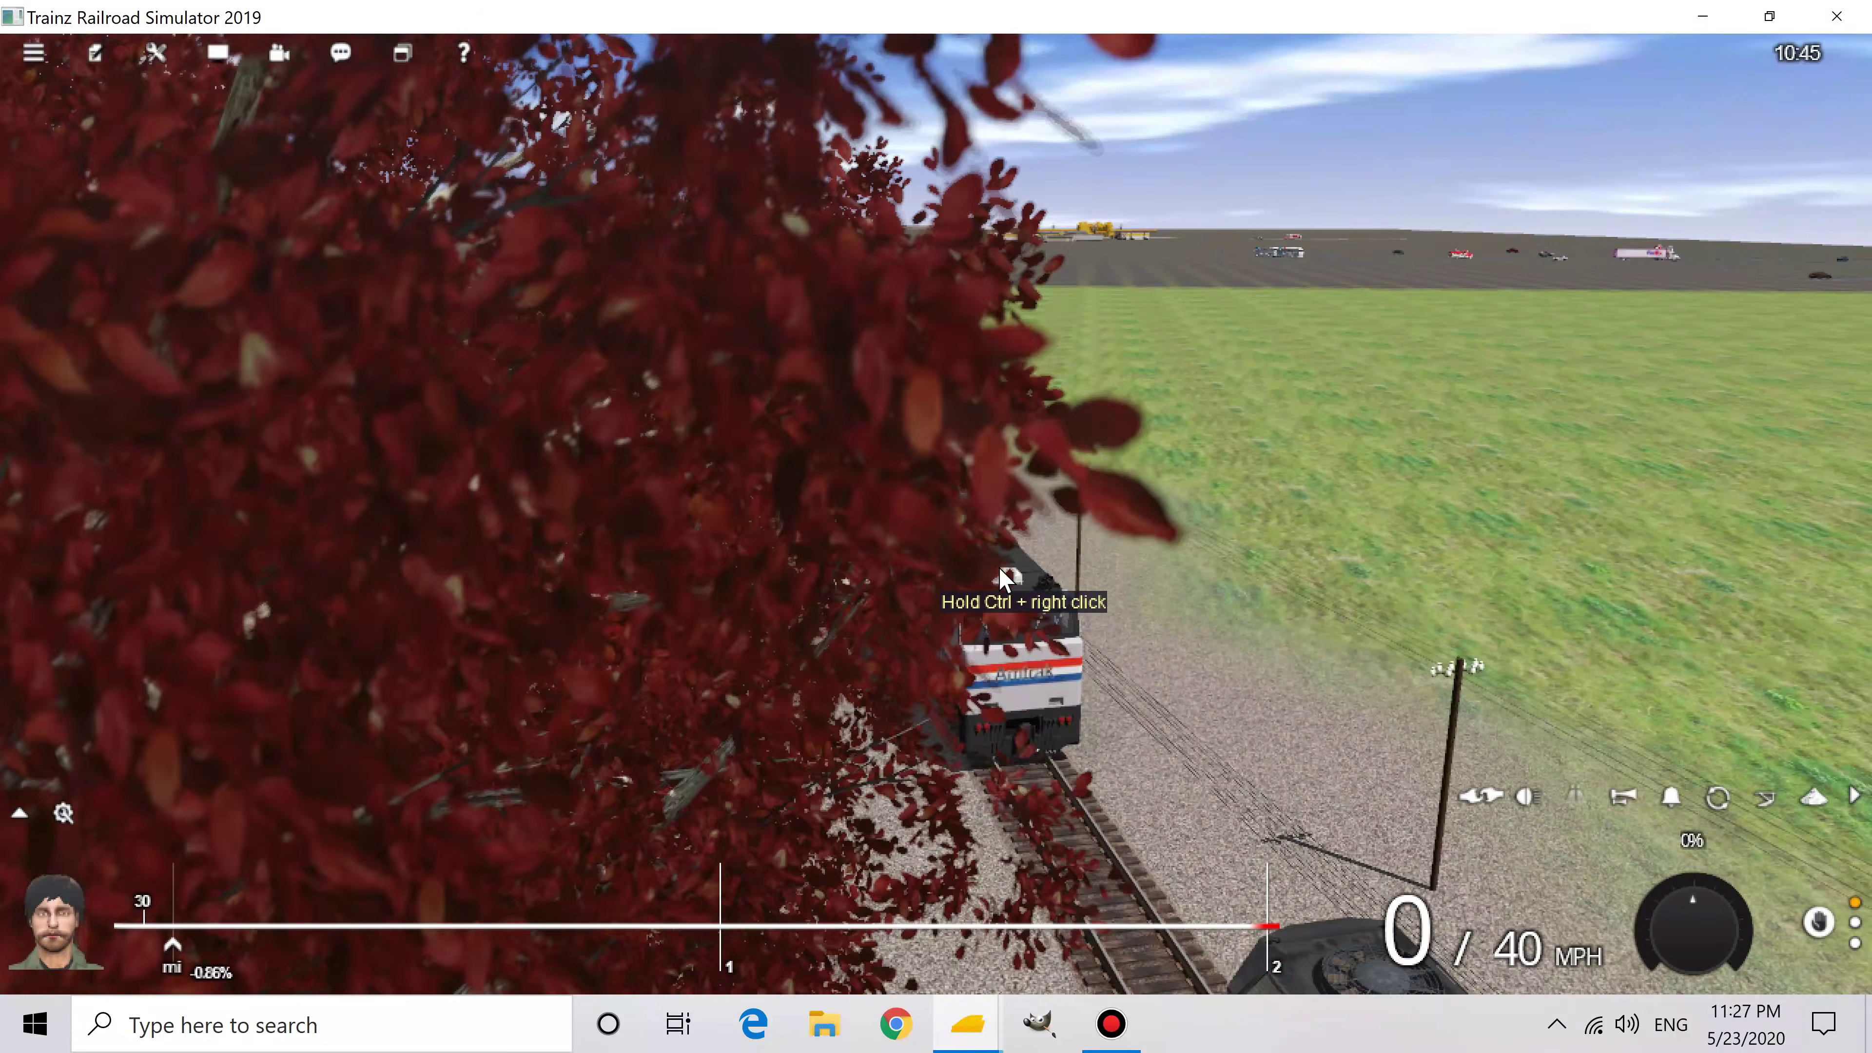
pyautogui.moveTo(1012, 565); pyautogui.dragTo(1006, 586)
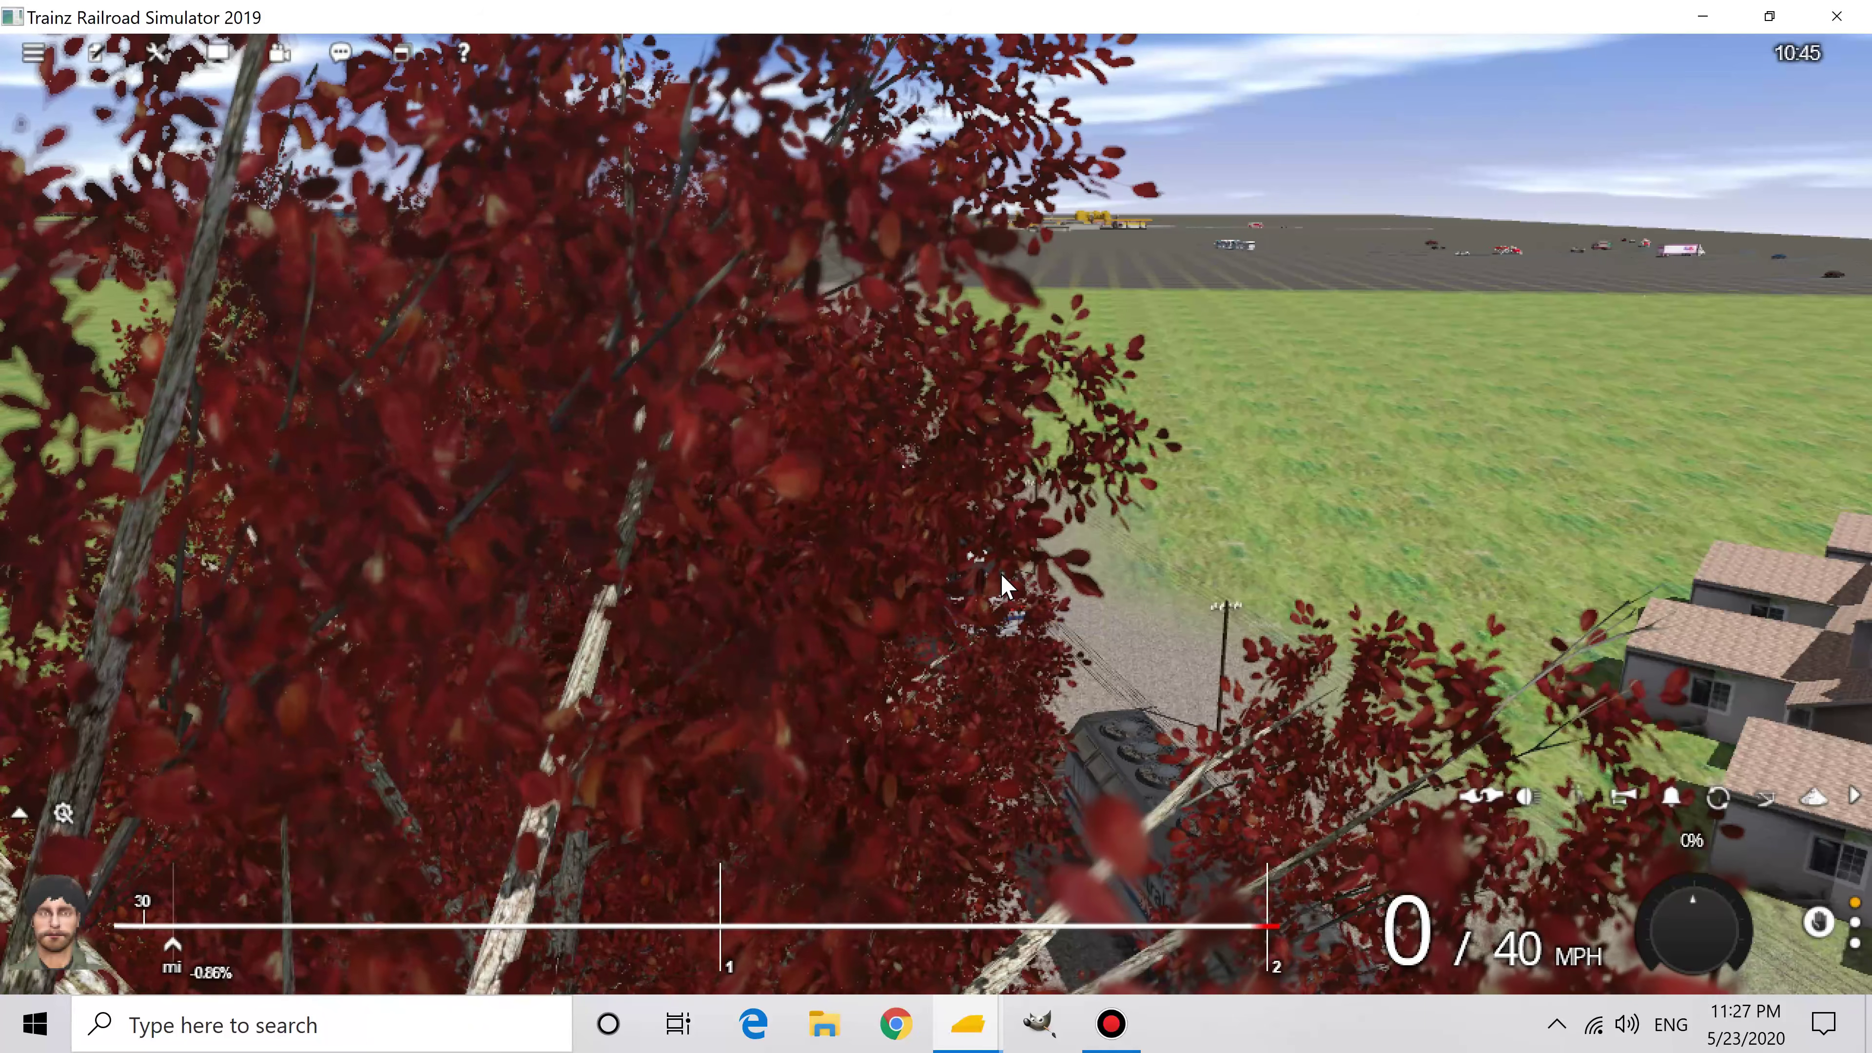
pyautogui.moveTo(1266, 568); pyautogui.dragTo(1158, 661)
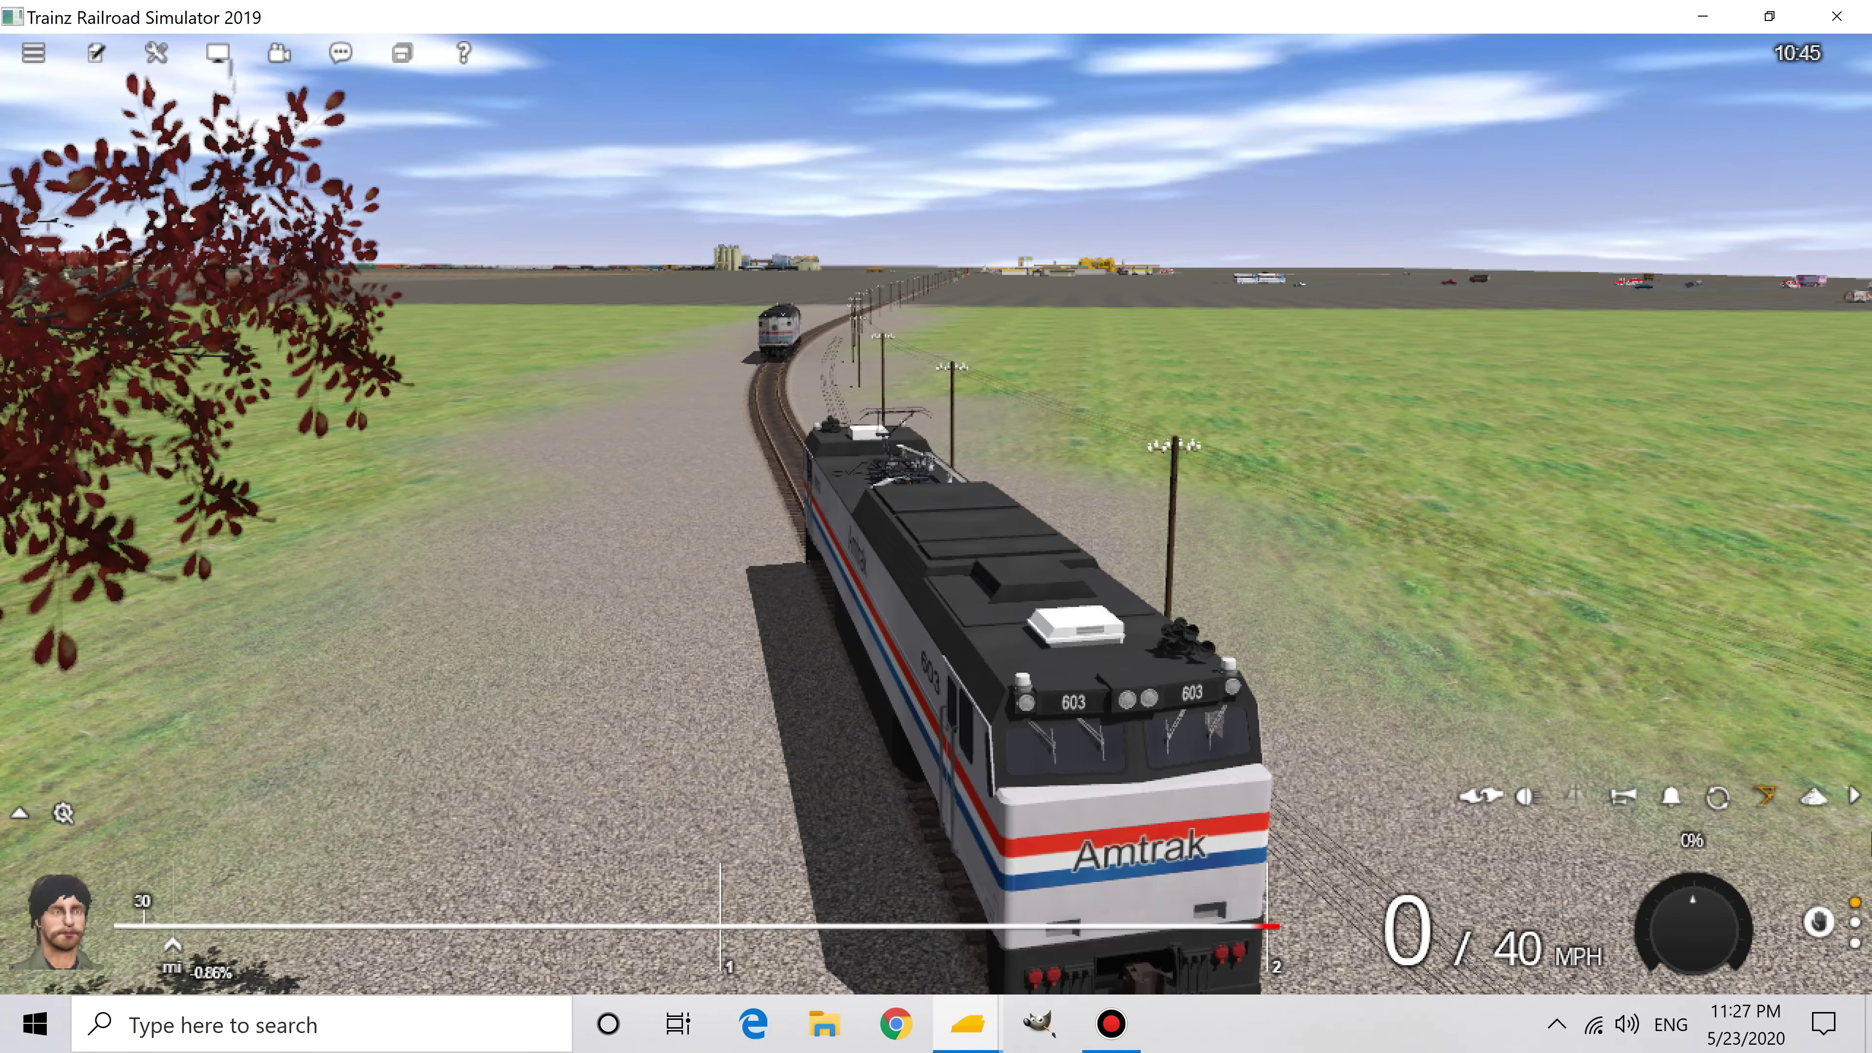
pyautogui.press('Left')
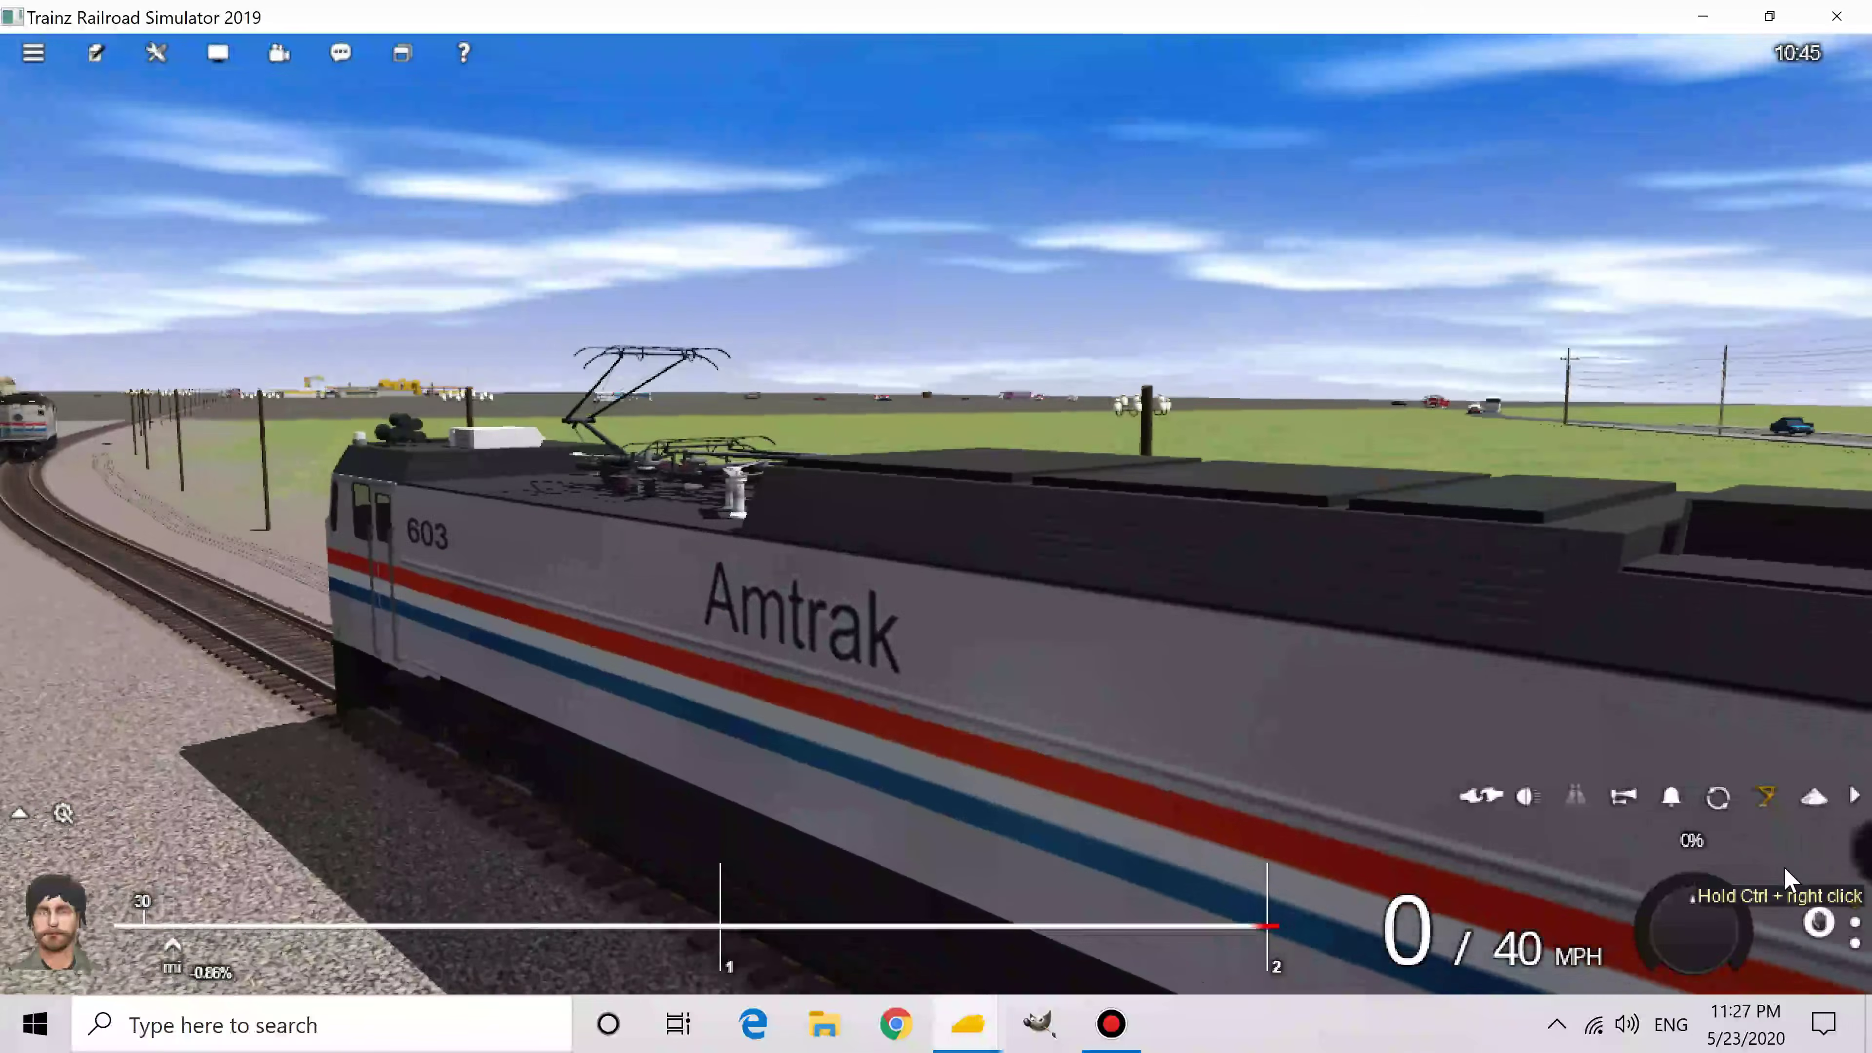
pyautogui.press('Left')
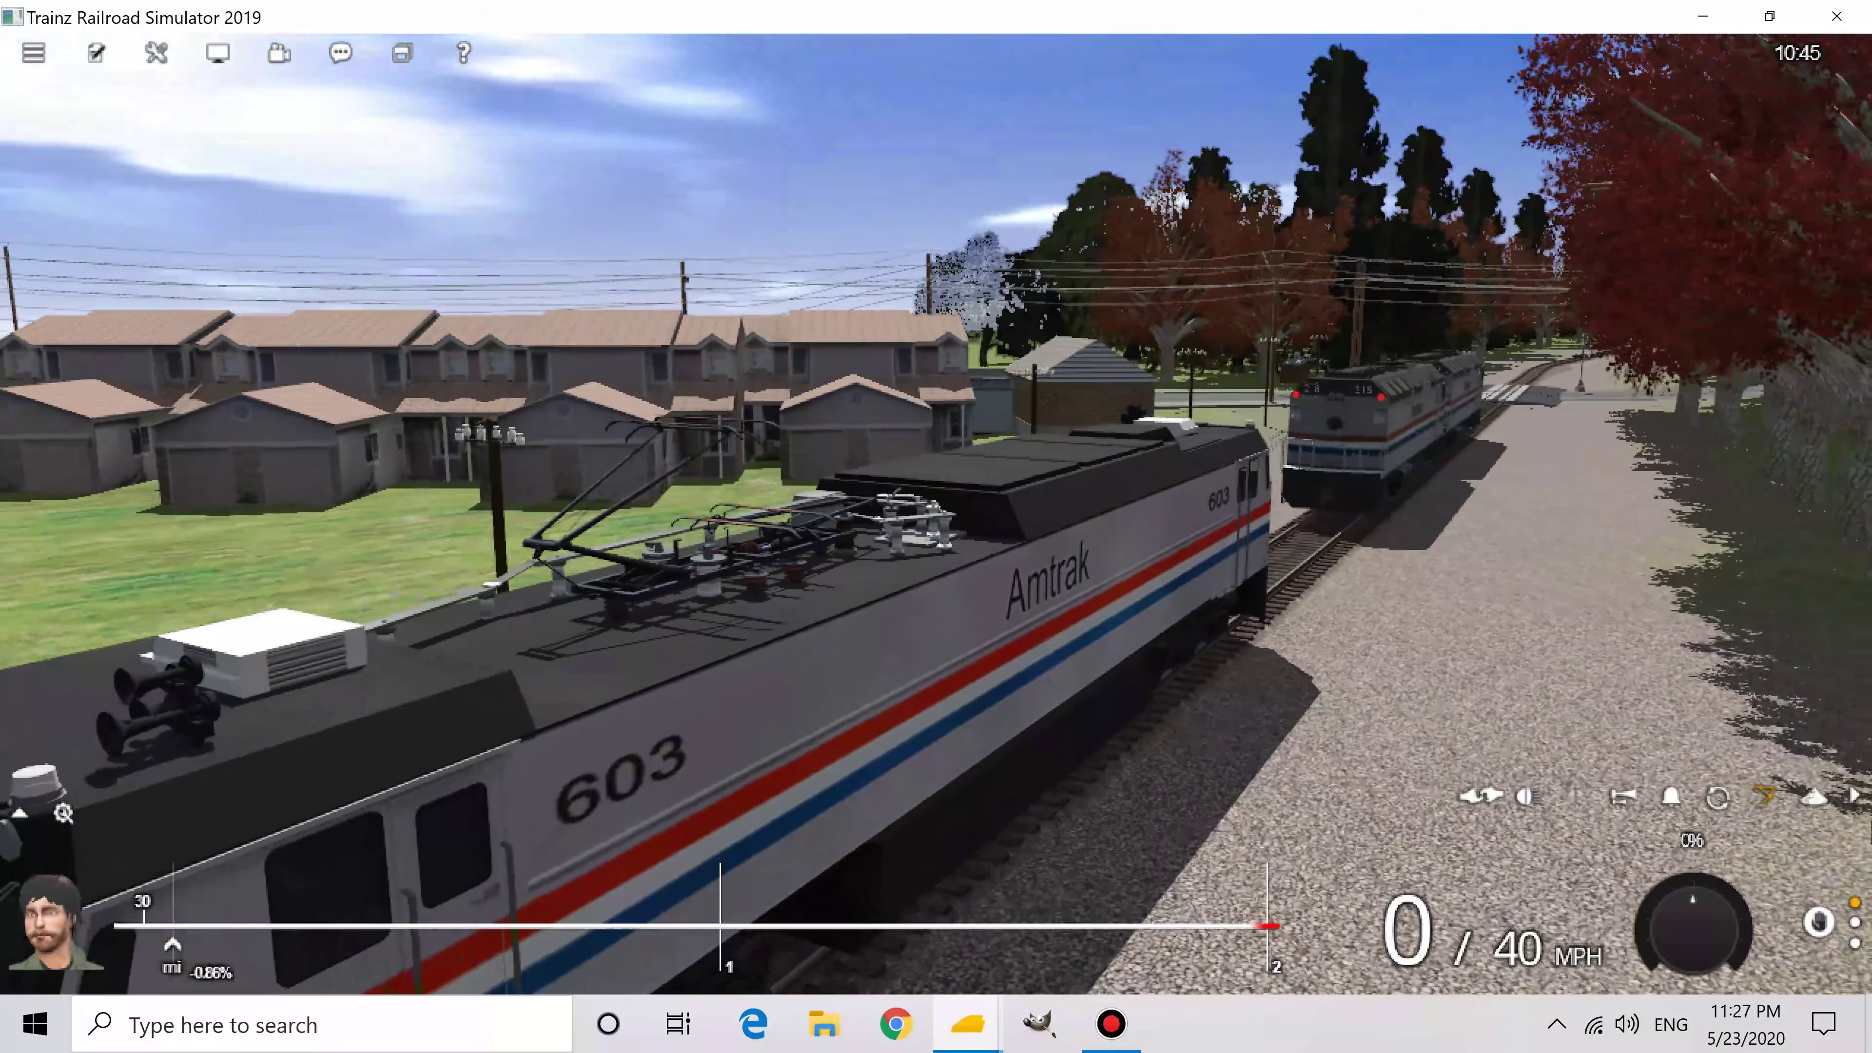
pyautogui.press('Left')
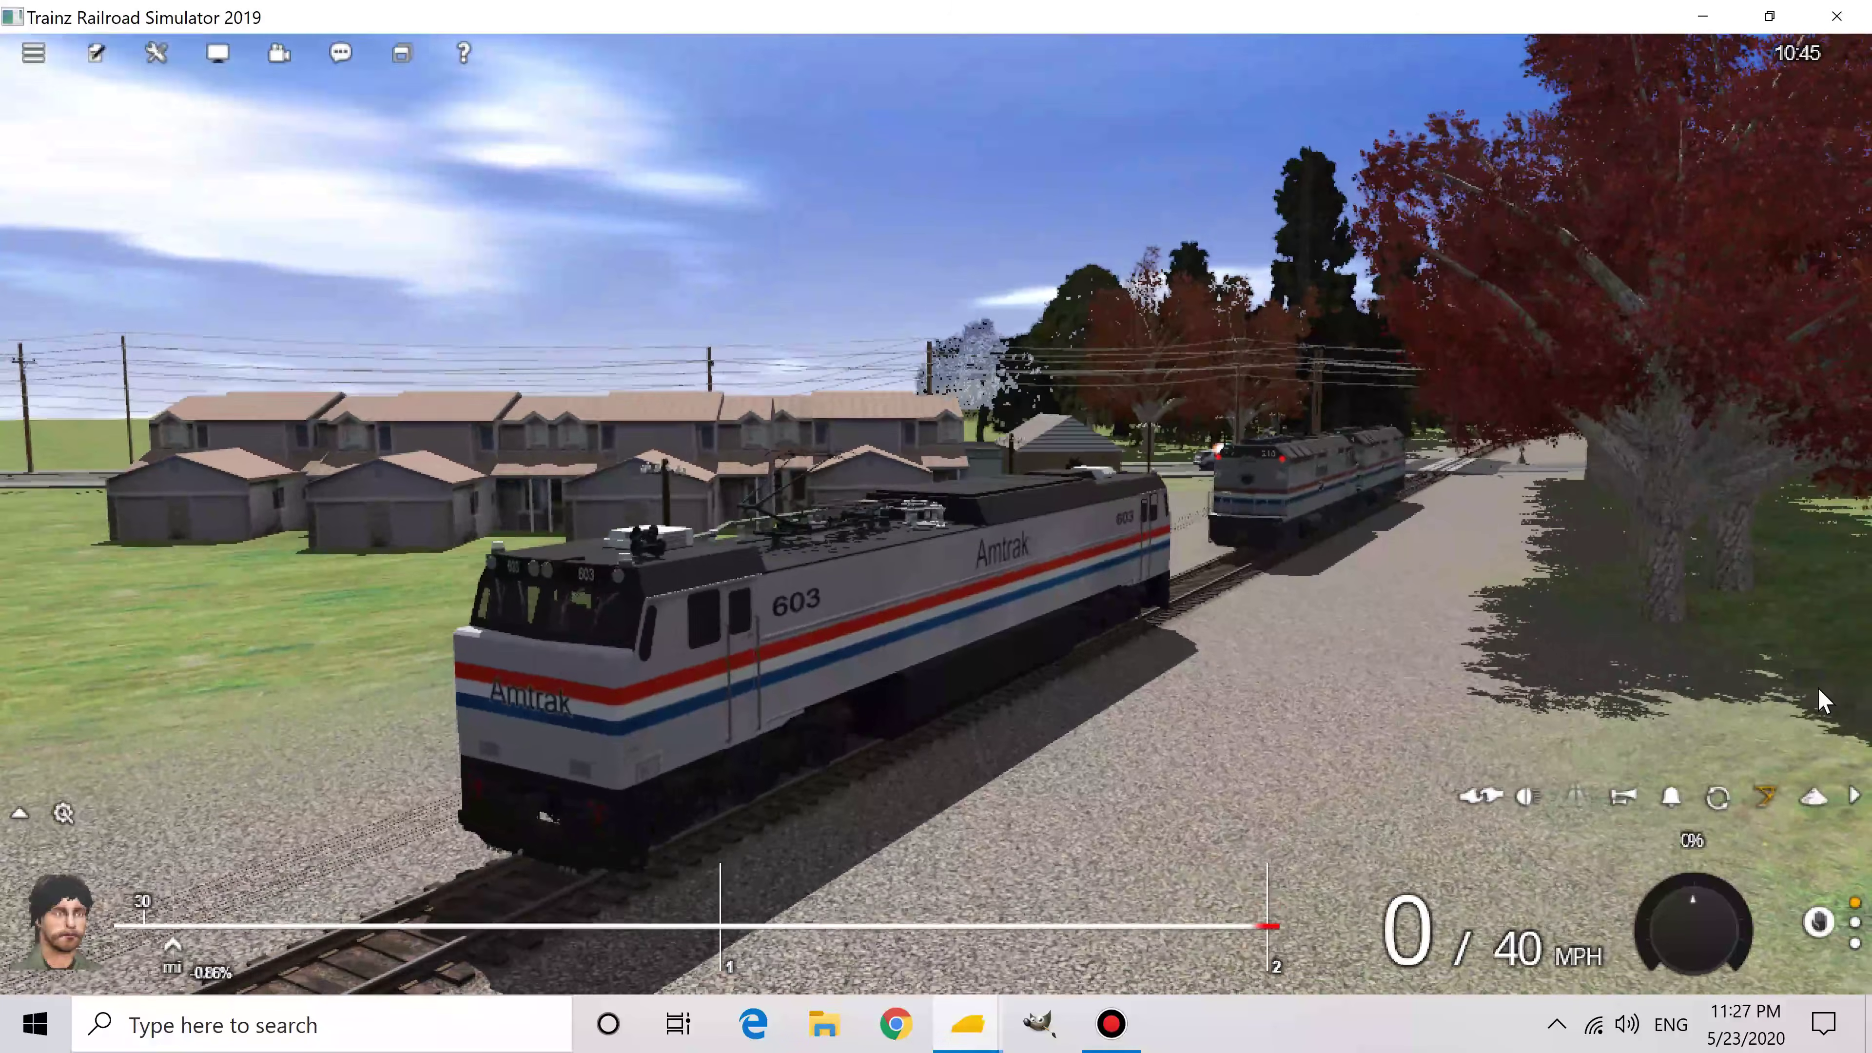
pyautogui.press('Left')
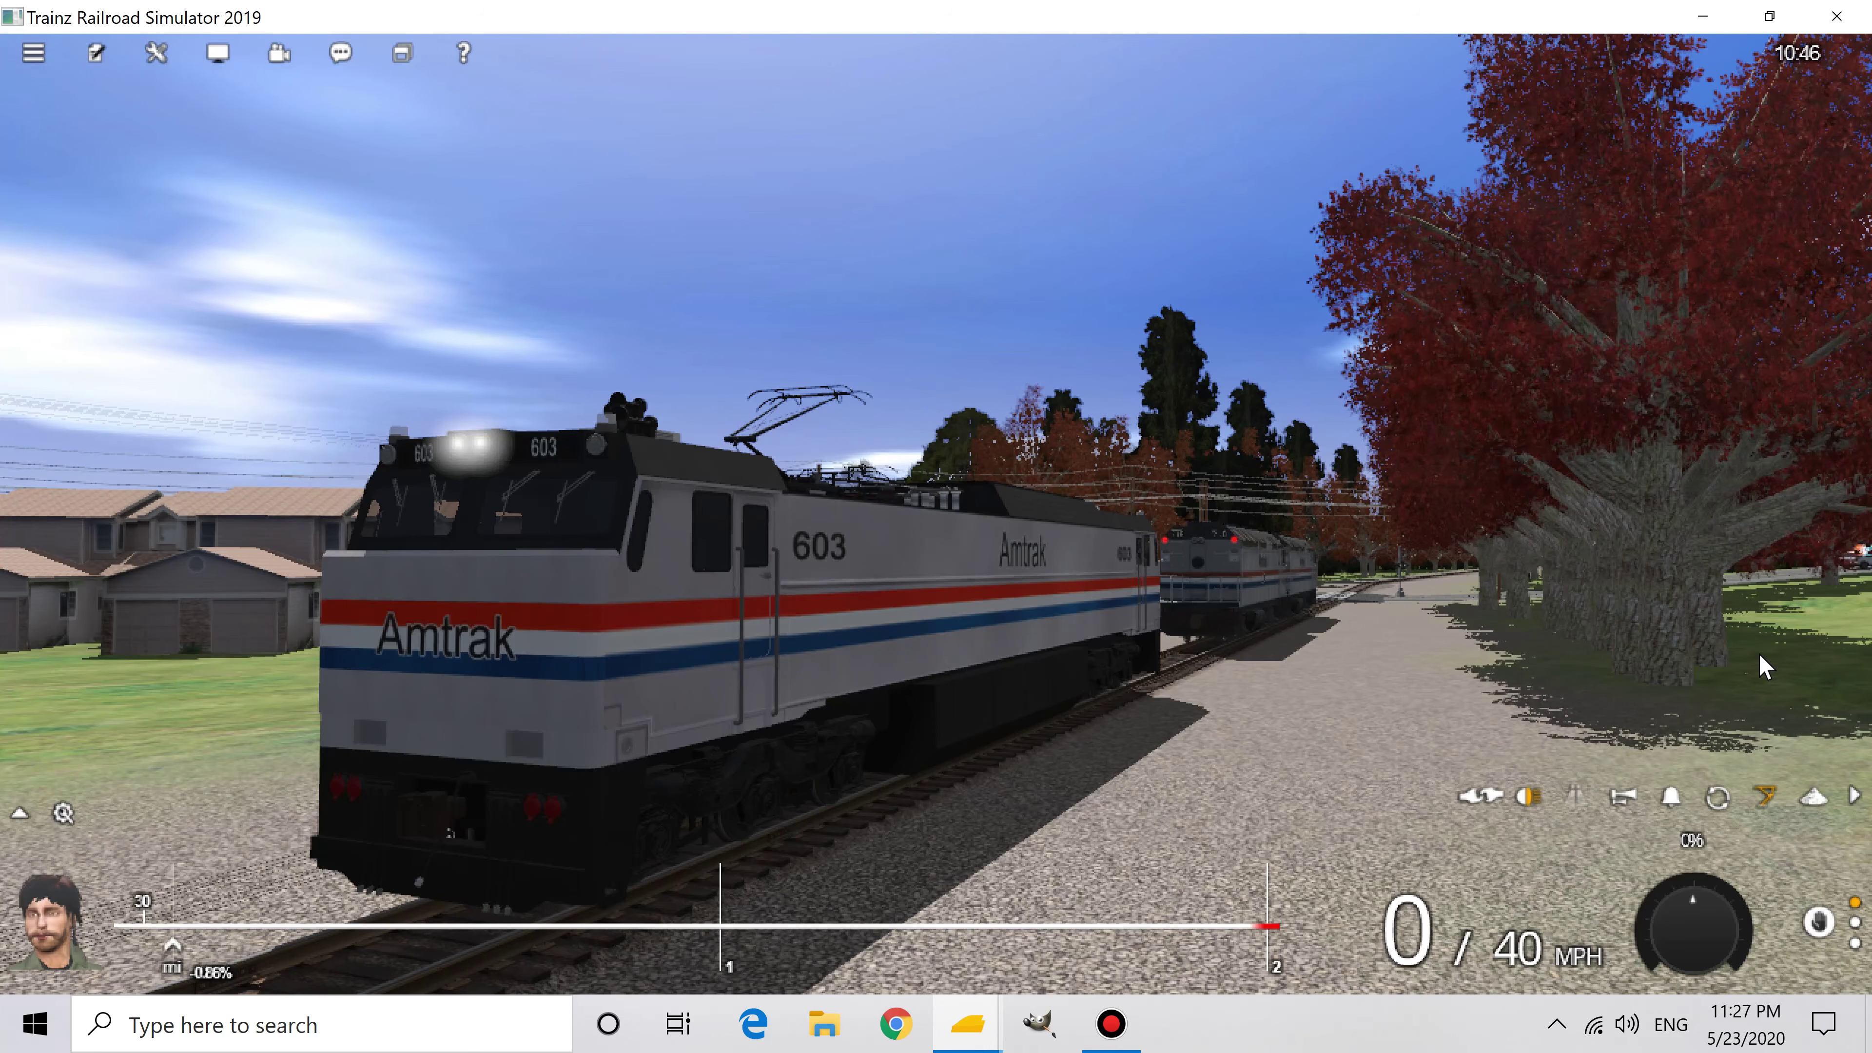
# Step: Drive the Amtrak E60MA #603 along the line, stepping its throttle down to 45%
pyautogui.press('b')
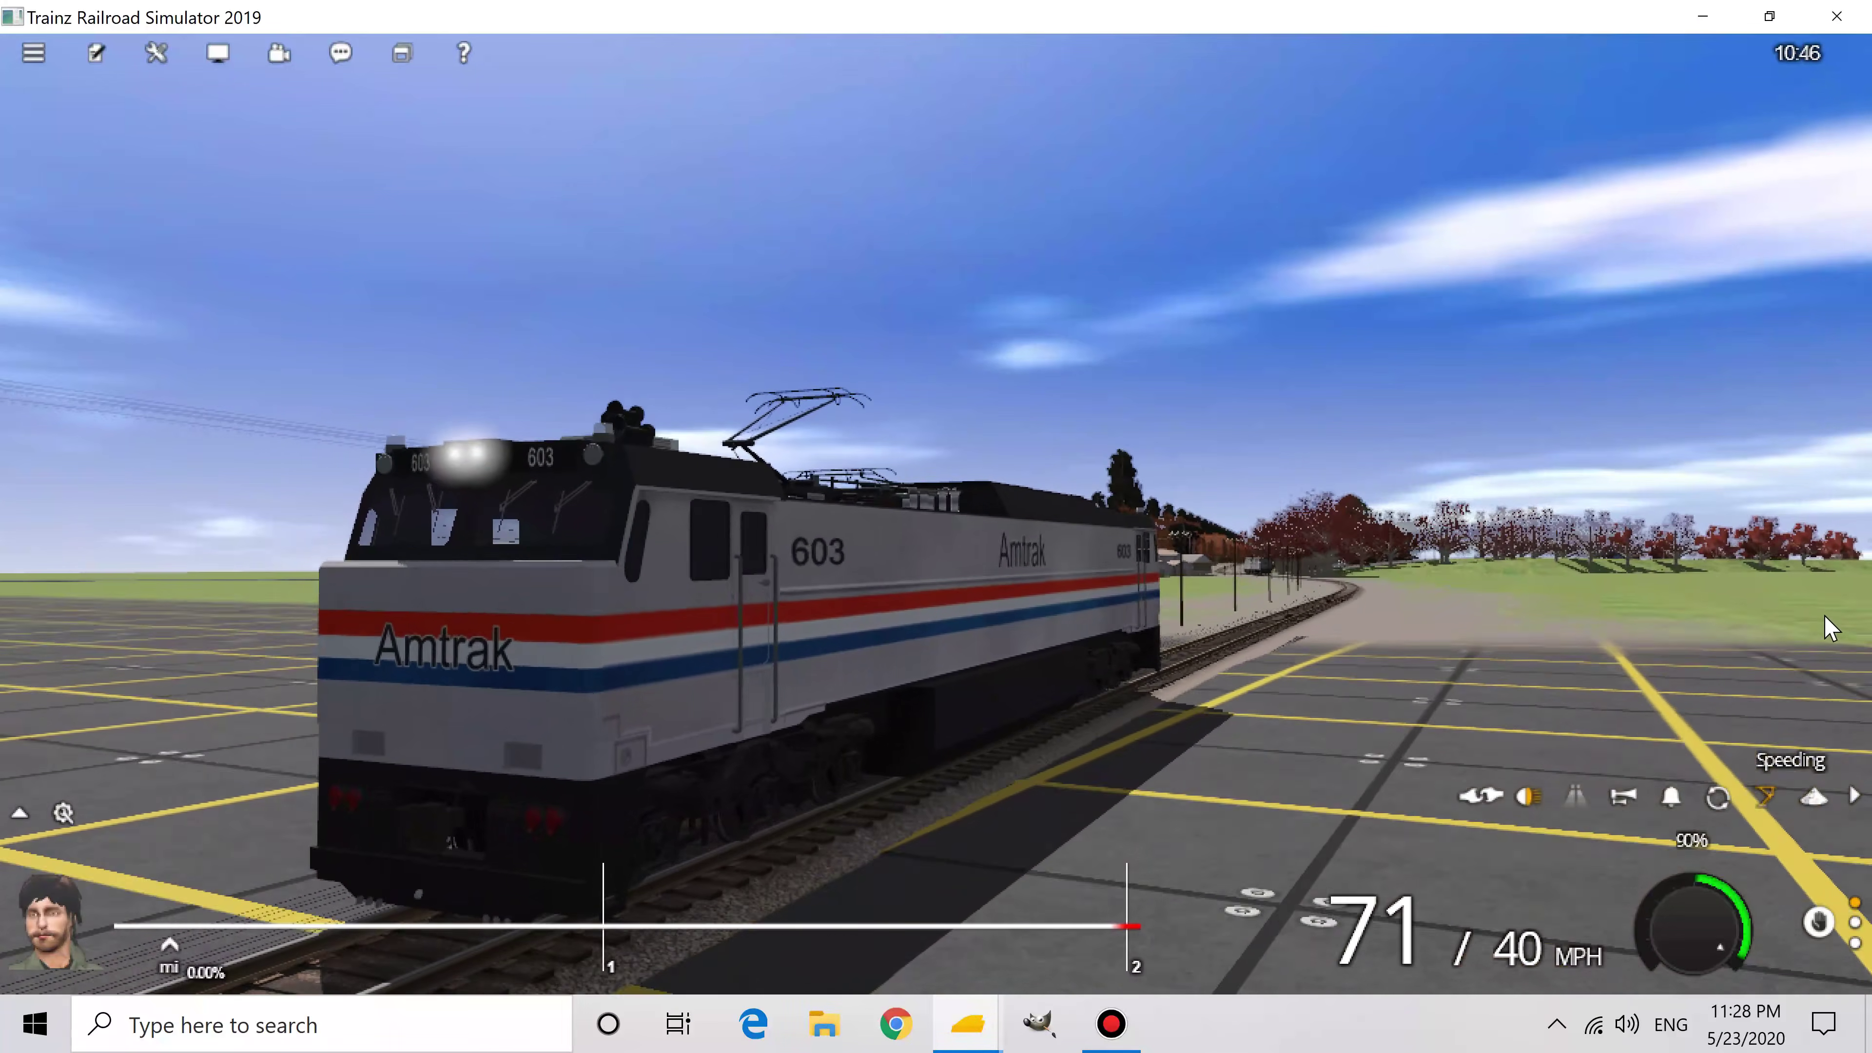
pyautogui.press('x')
pyautogui.press('x')
pyautogui.press('x')
pyautogui.press('x')
pyautogui.press('x')
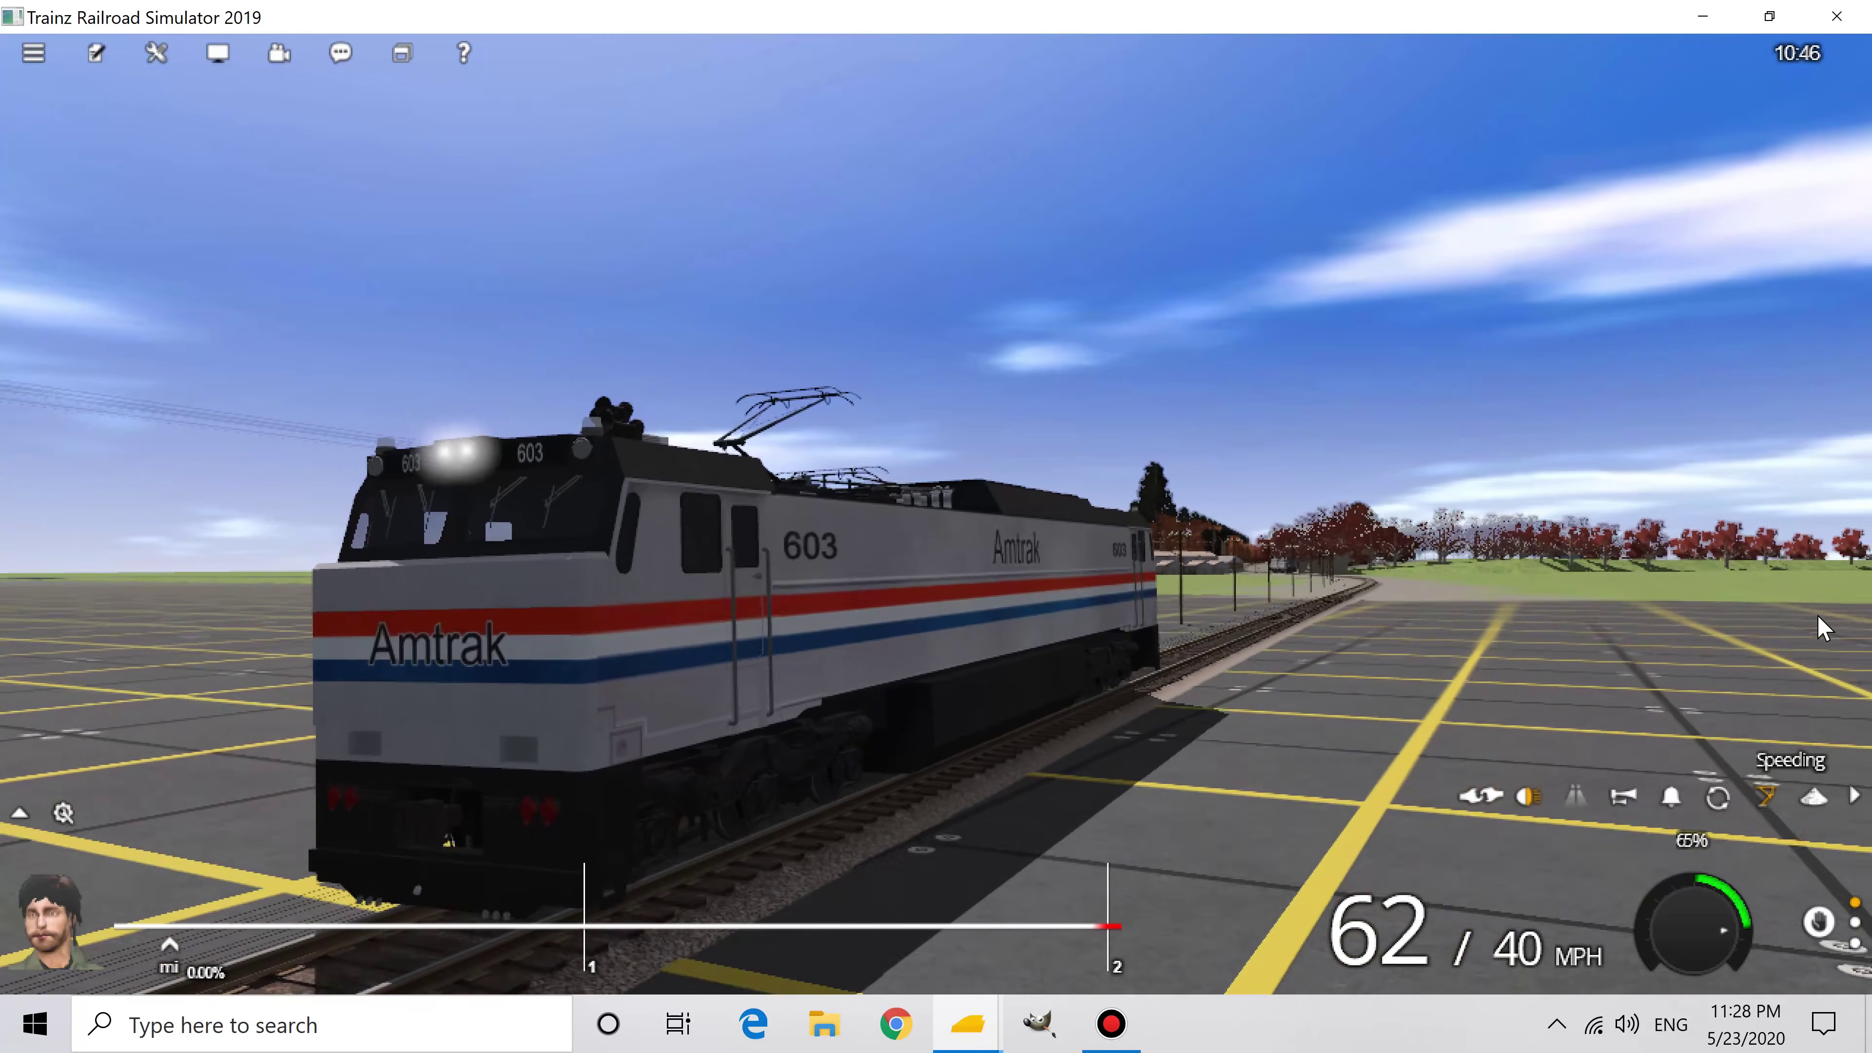
pyautogui.press('x')
pyautogui.press('x')
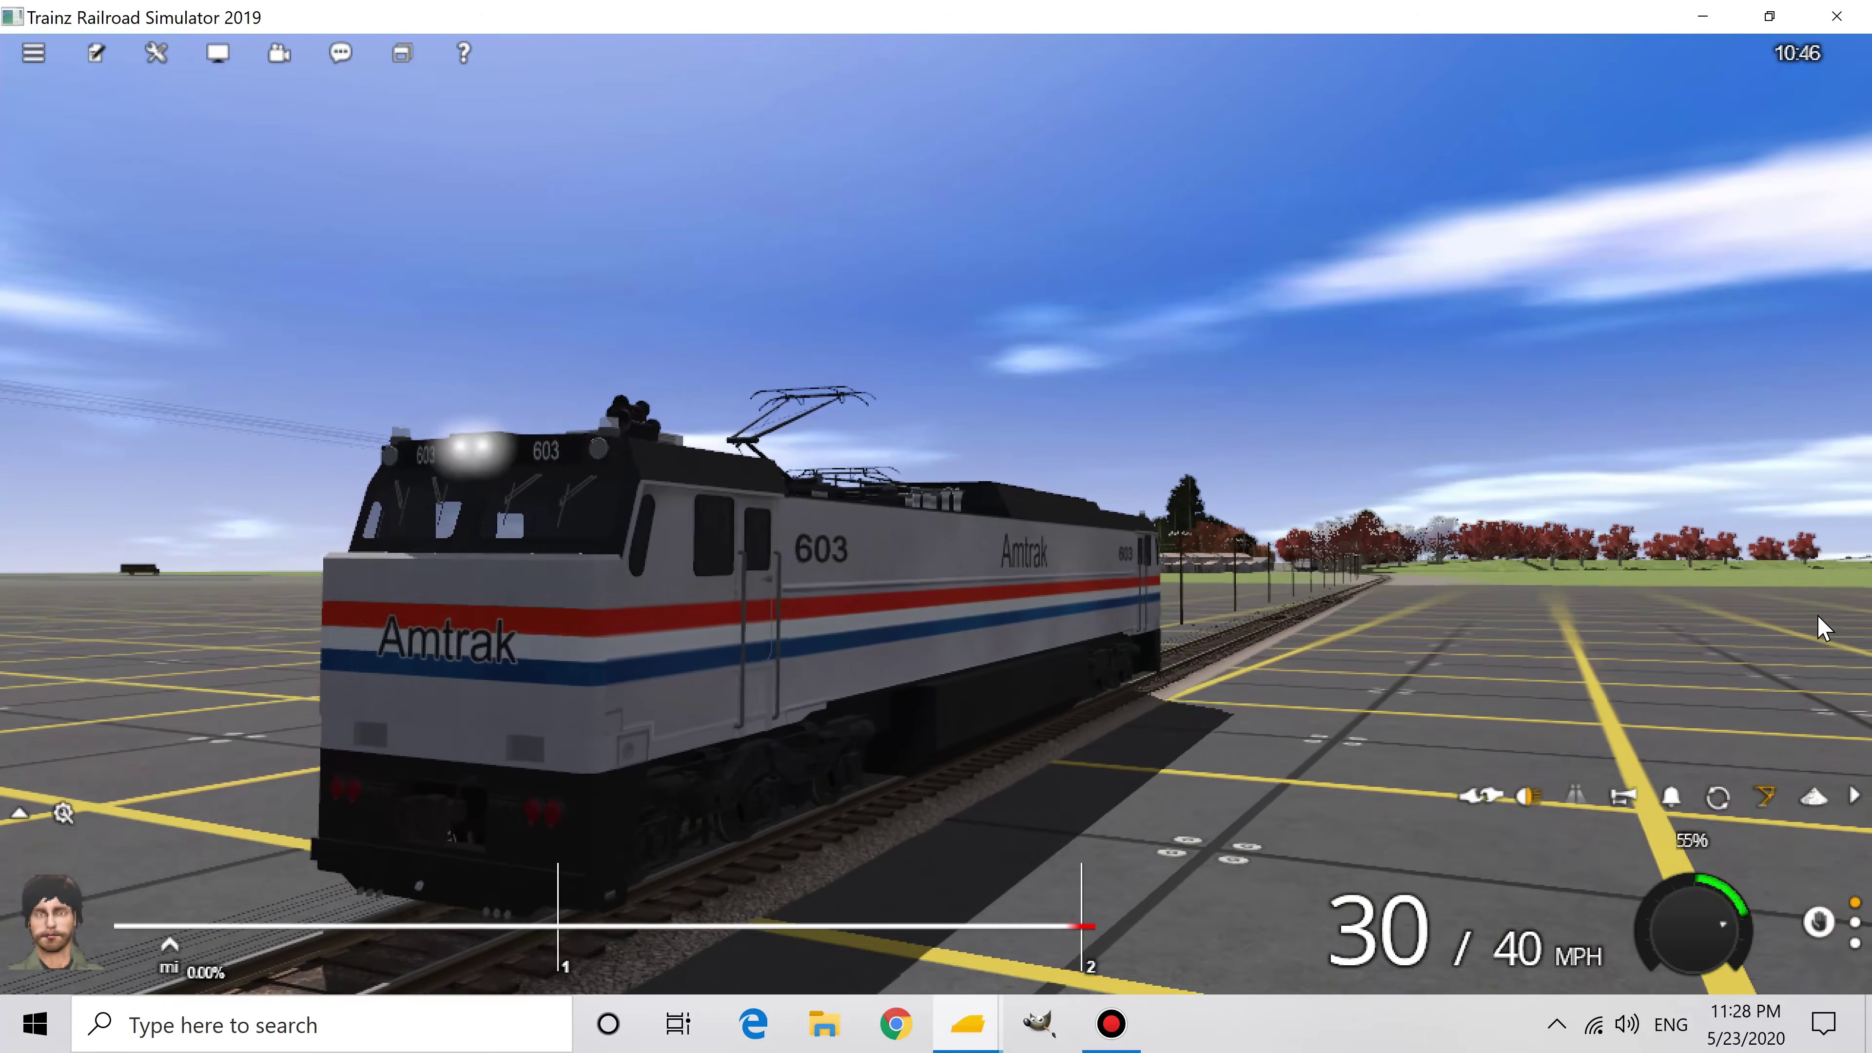
pyautogui.press('x')
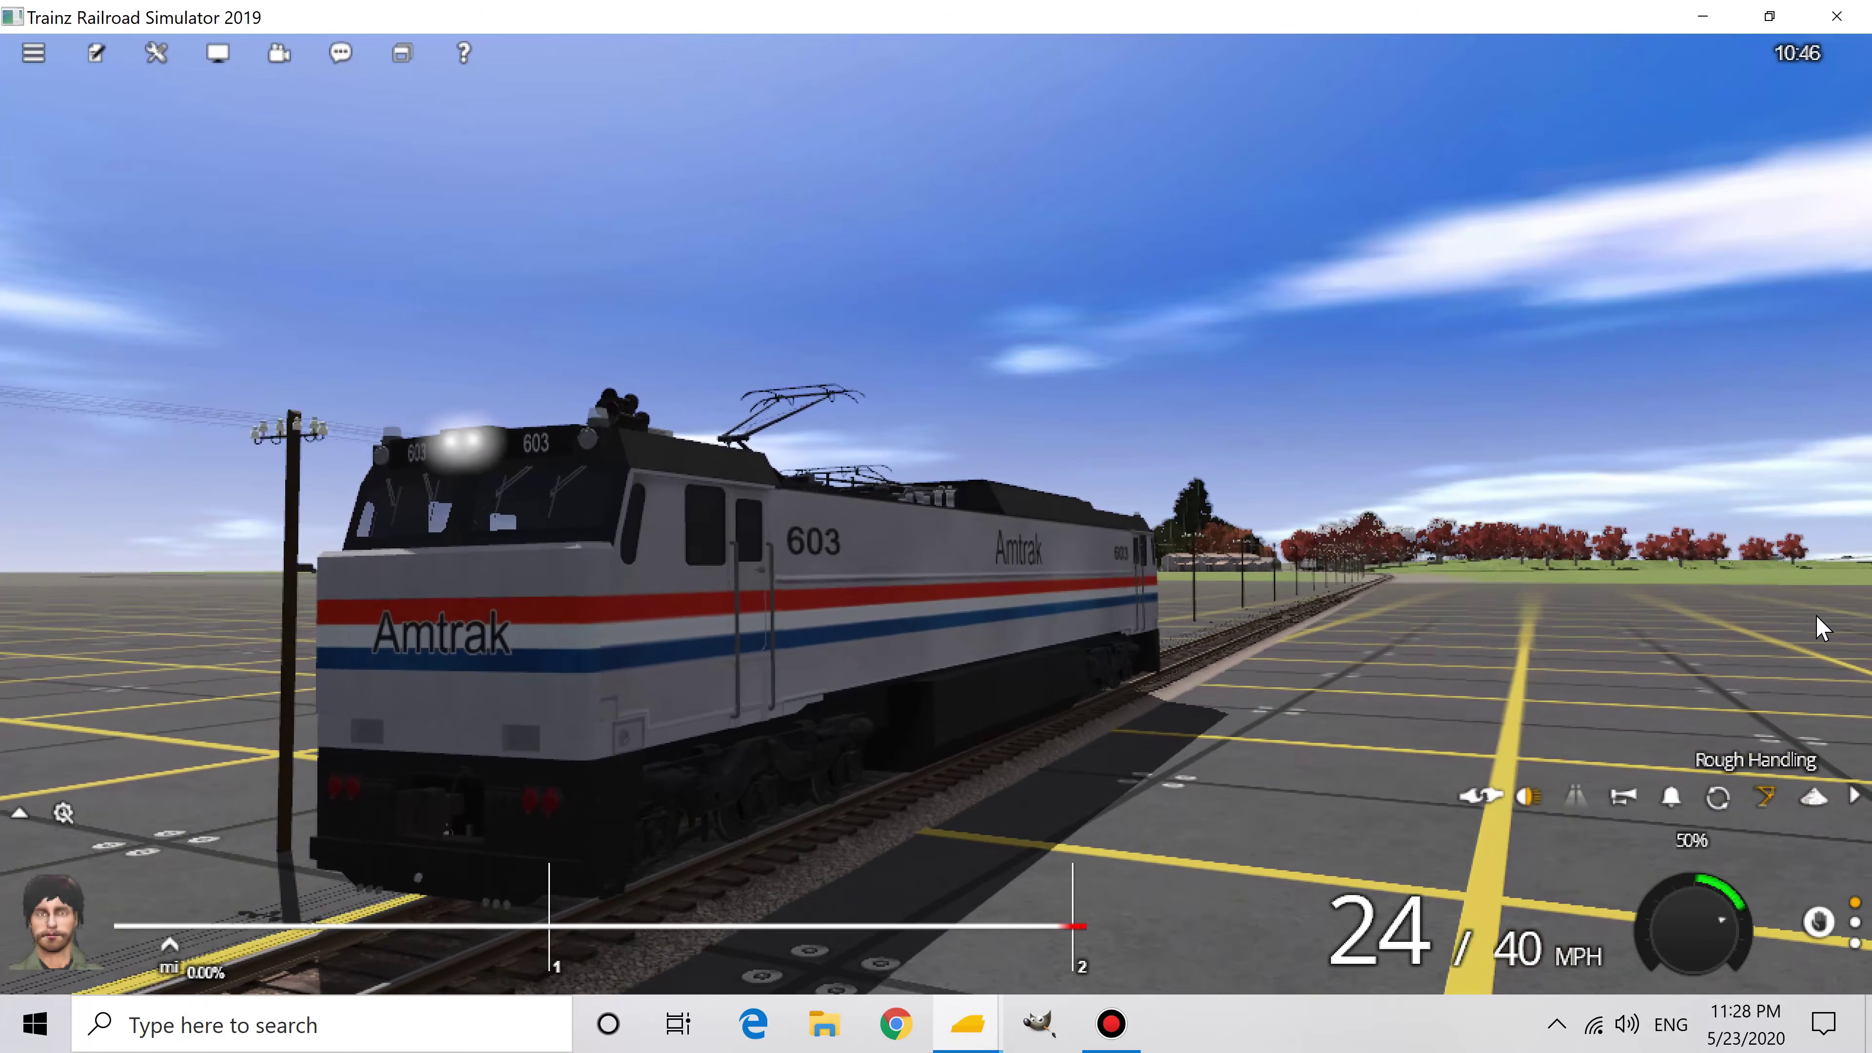
pyautogui.press('x')
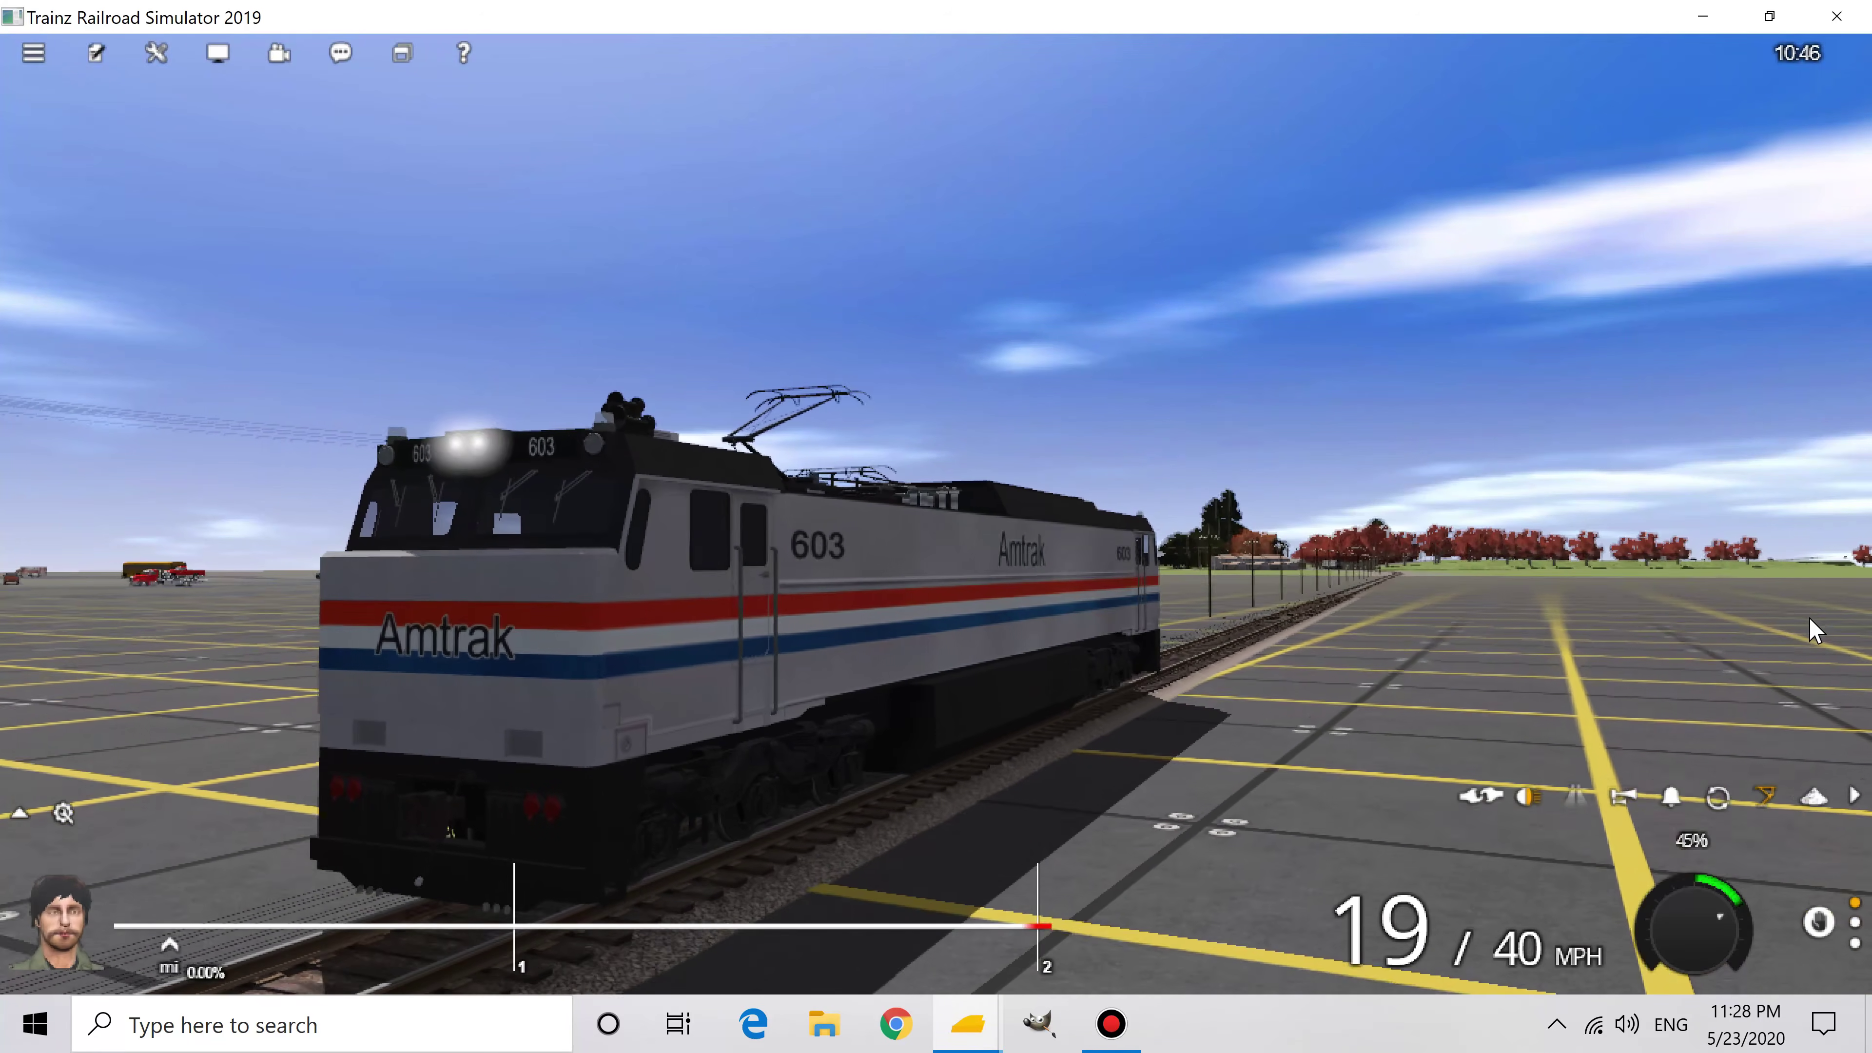
# Step: Switch to the coupled F40PH locomotives and look around the driver's cab from the inside
pyautogui.moveTo(1806, 615)
pyautogui.mouseDown()
pyautogui.moveTo(1126, 339)
pyautogui.moveTo(1157, 293)
pyautogui.moveTo(1076, 306)
pyautogui.moveTo(851, 211)
pyautogui.moveTo(1027, 386)
pyautogui.moveTo(923, 337)
pyautogui.moveTo(840, 375)
pyautogui.moveTo(916, 385)
pyautogui.mouseUp()
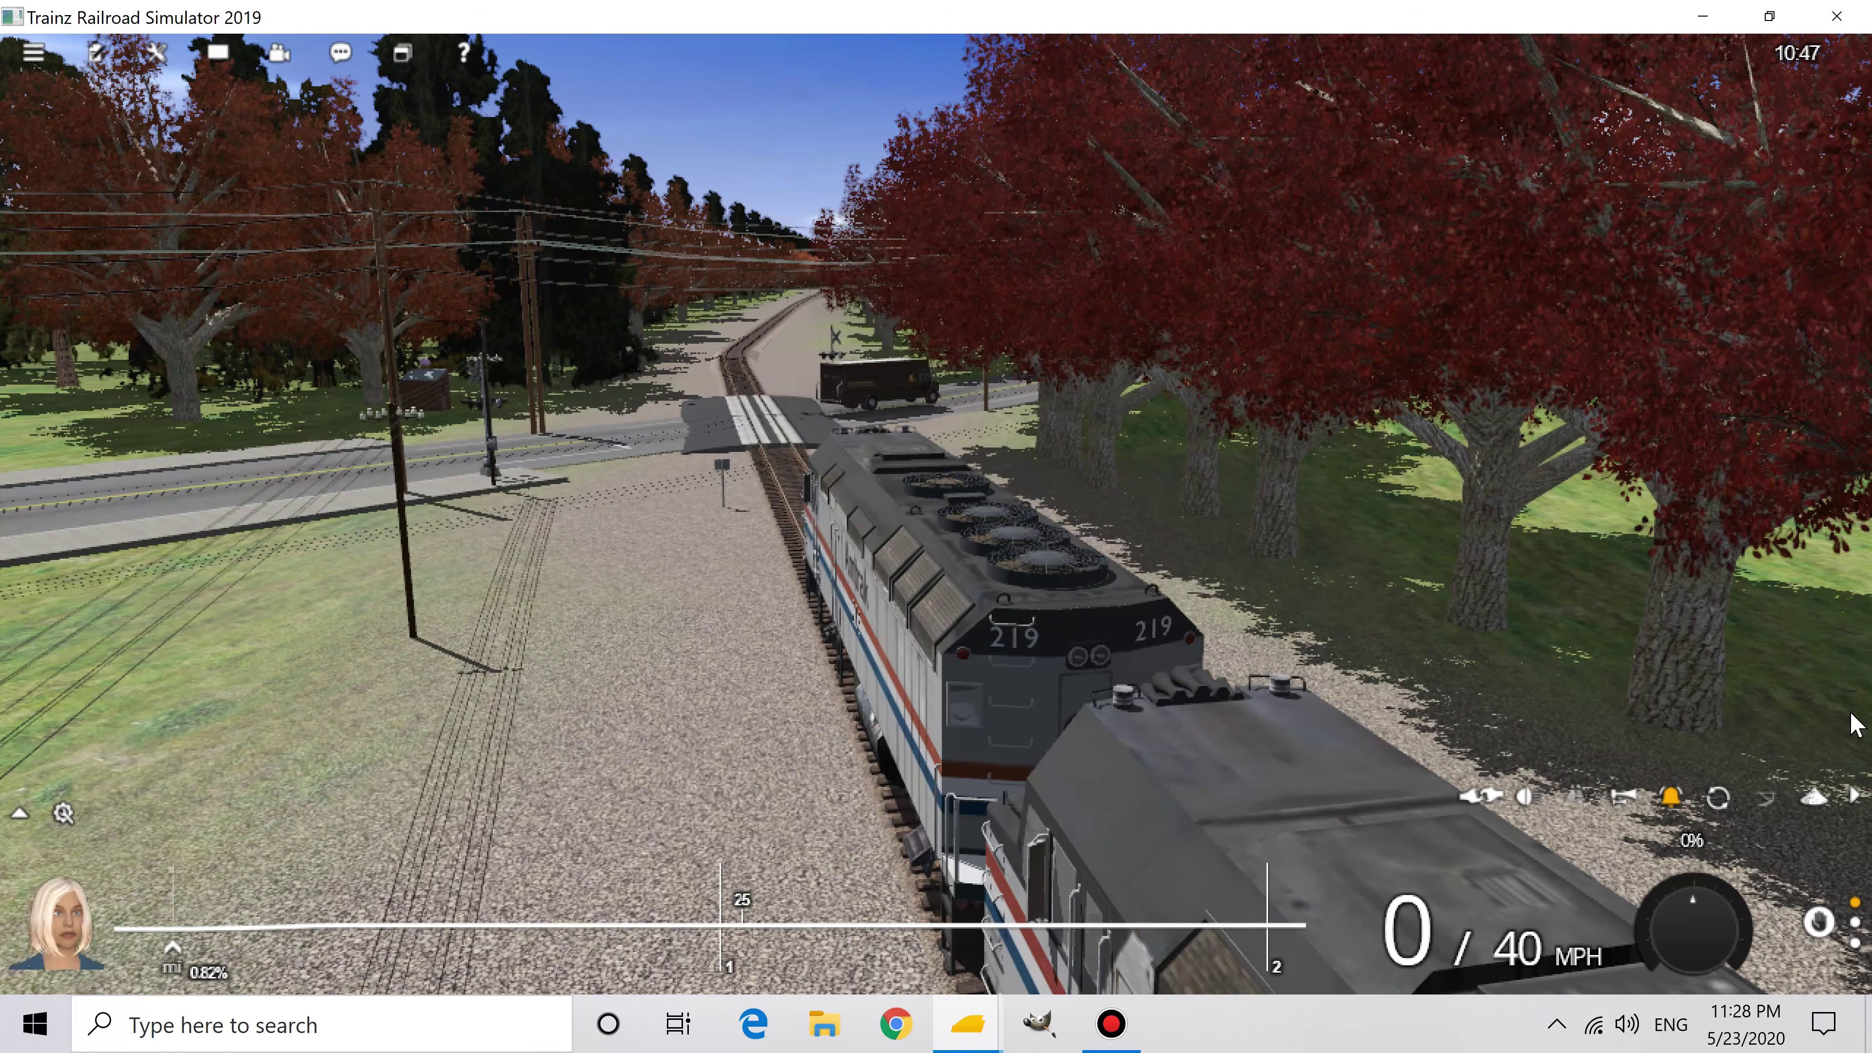
pyautogui.press('1')
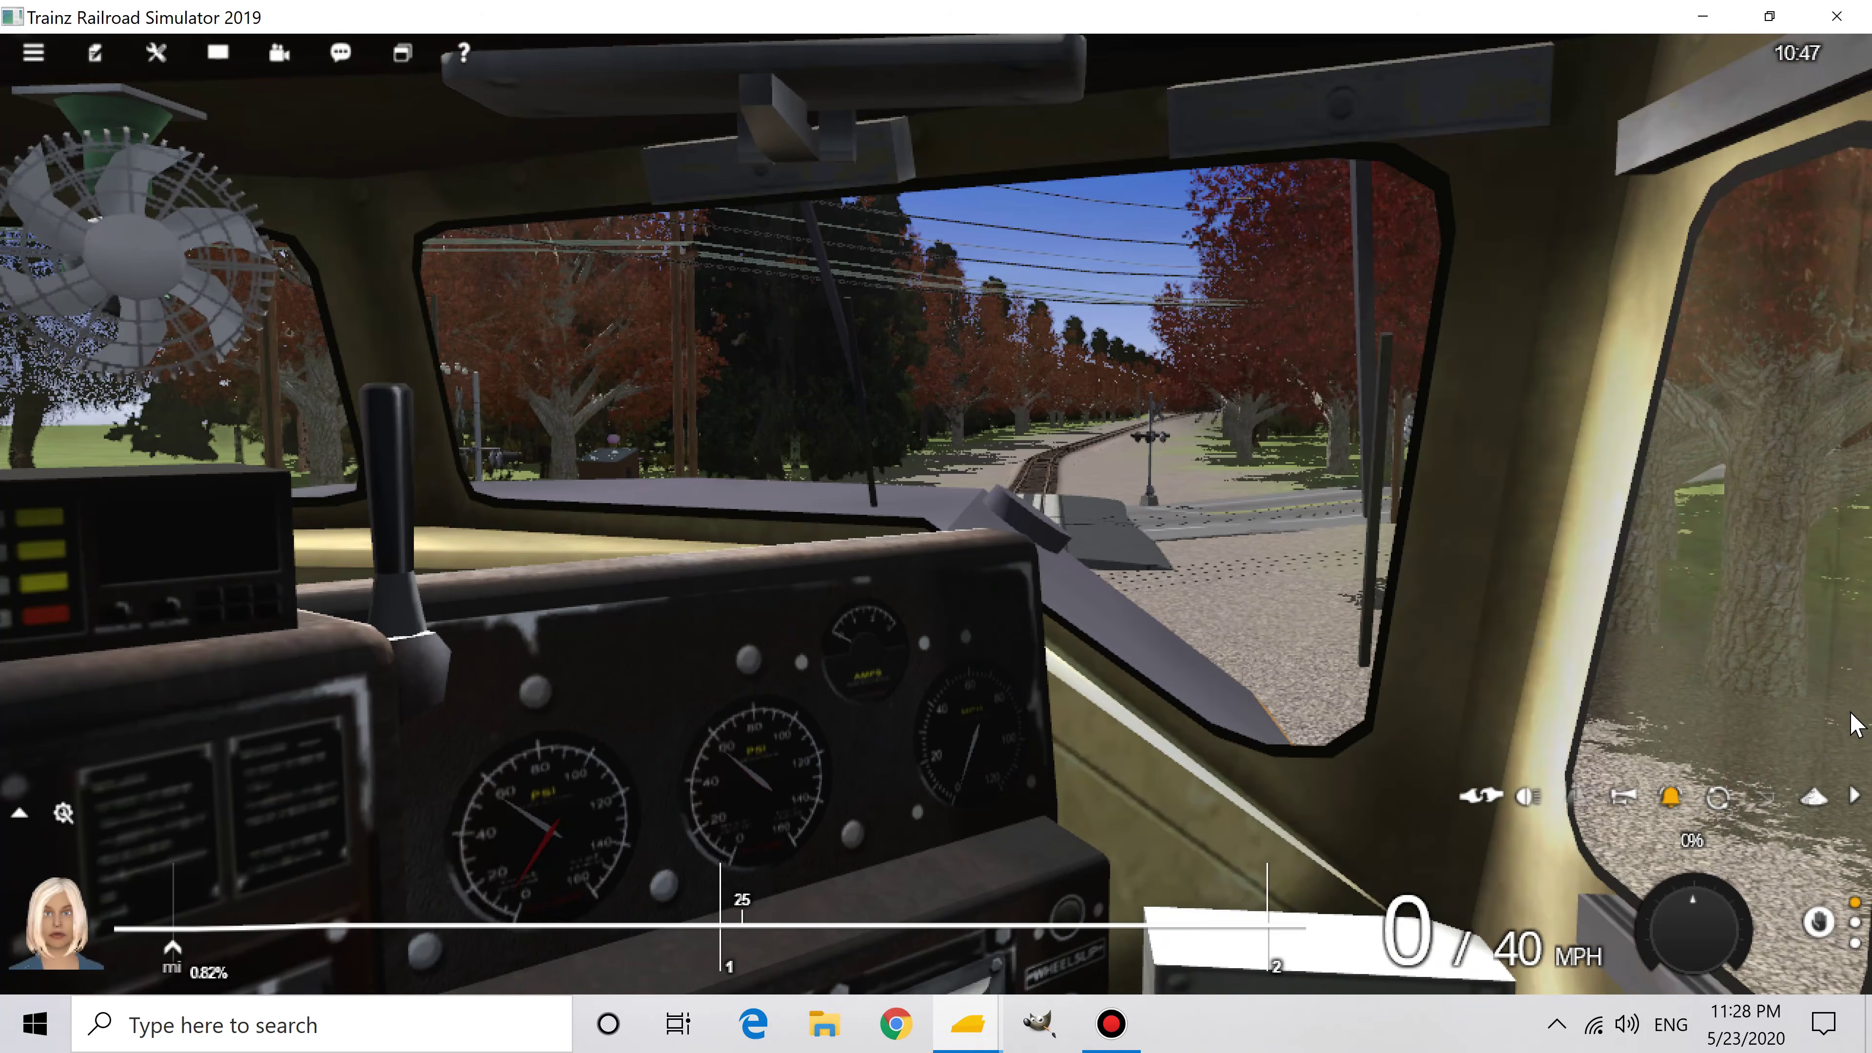
pyautogui.press('Left')
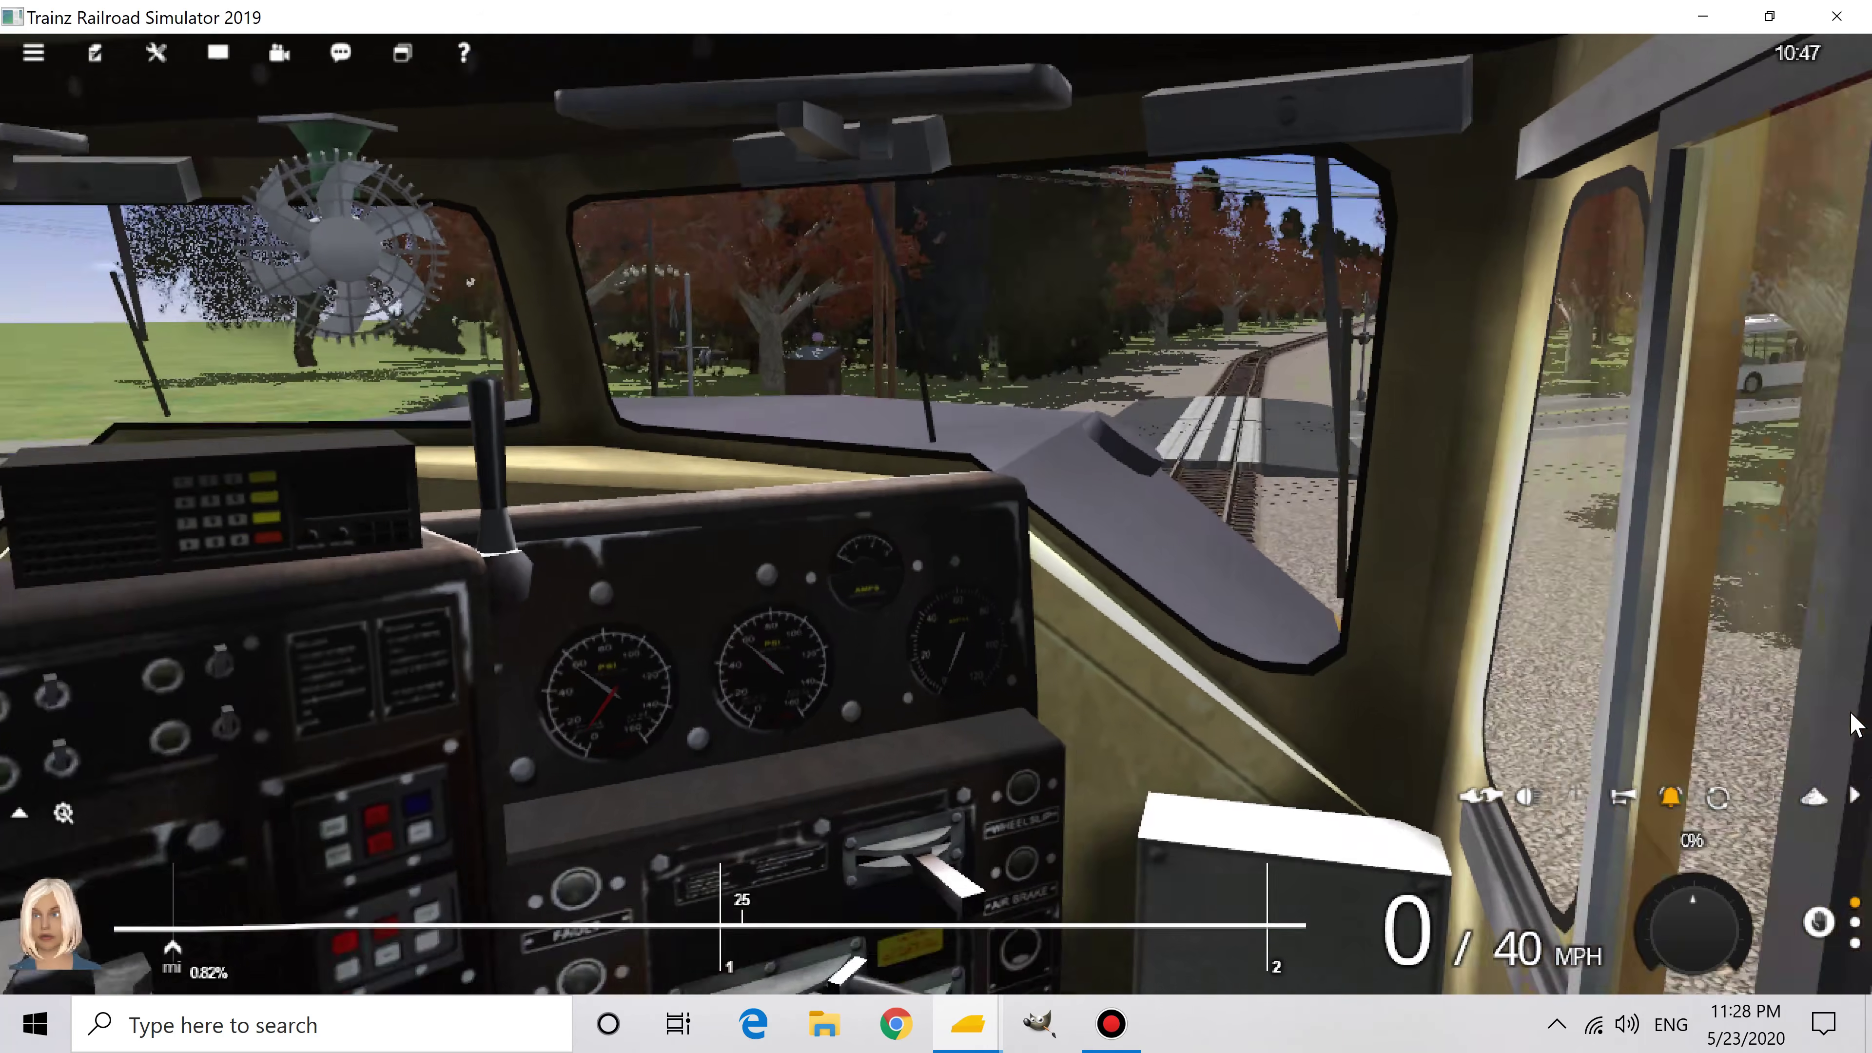
# Step: Examine the F40PH cab's control stand, windshield and side windows from the available interior camera positions
pyautogui.press('Left')
pyautogui.press('Down')
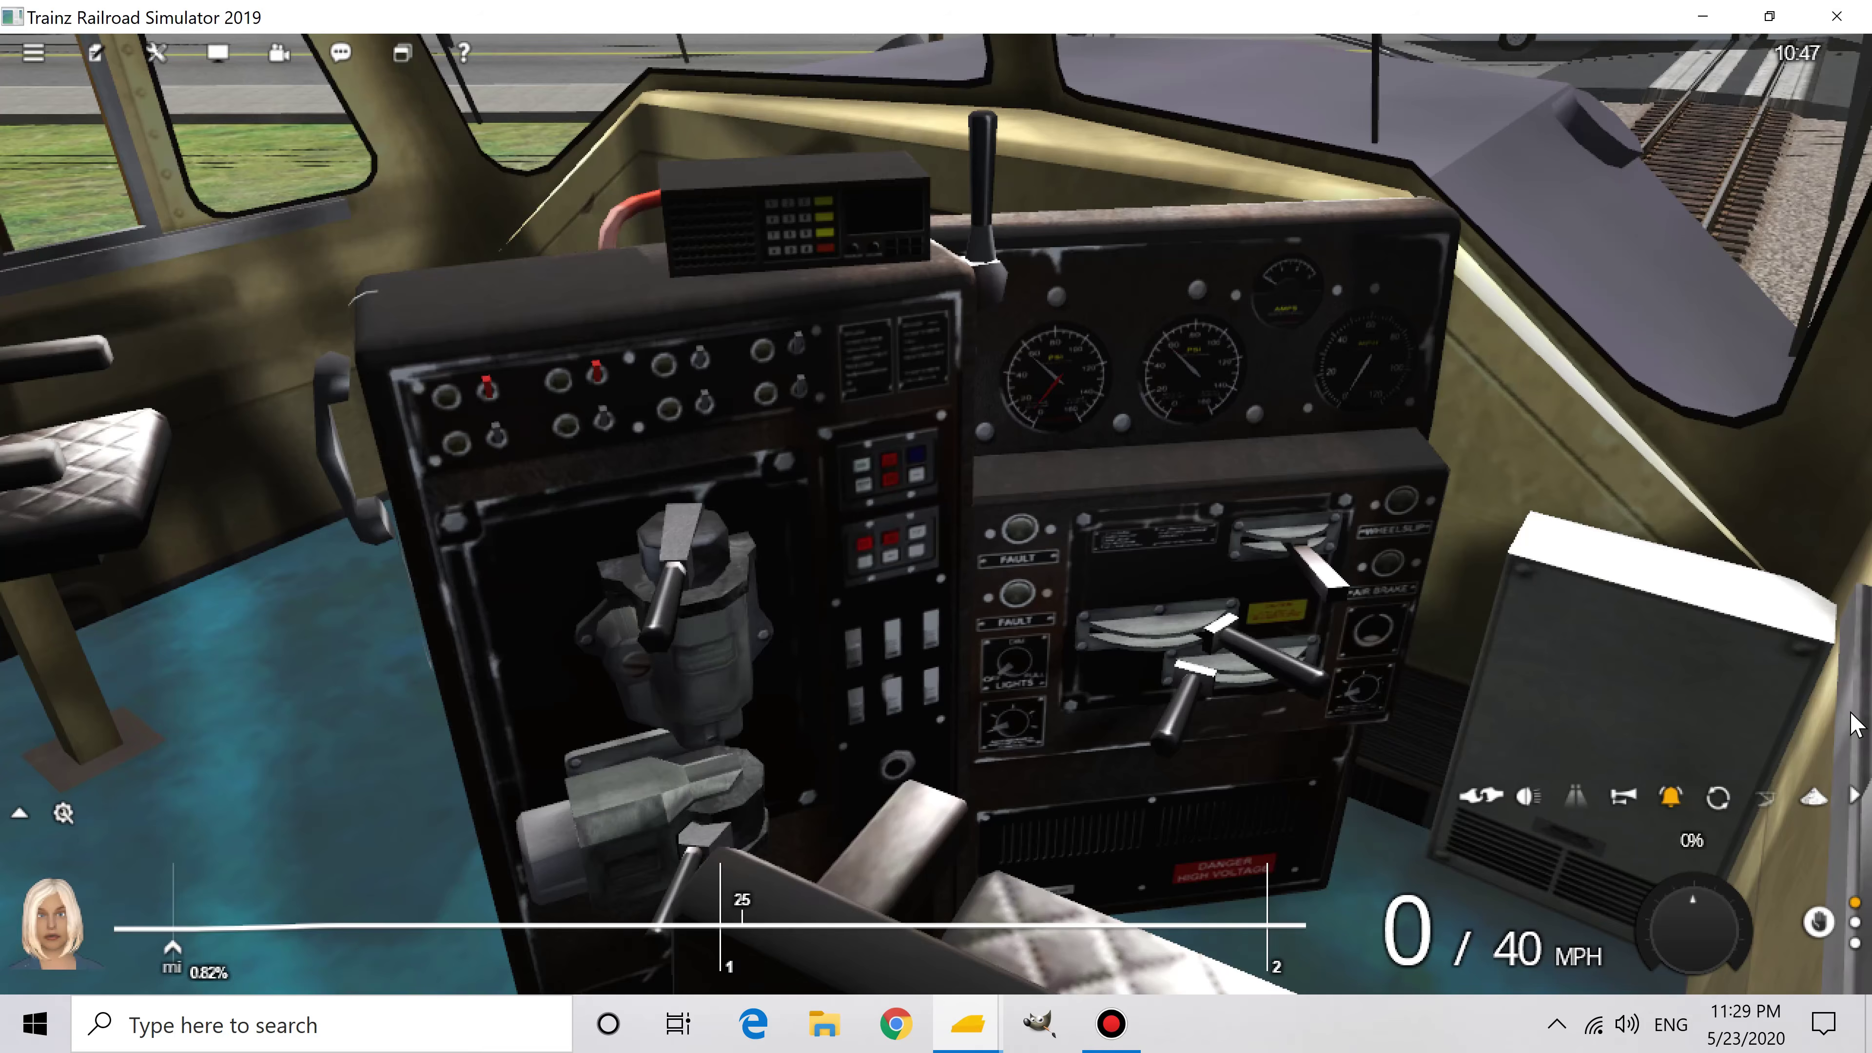
pyautogui.press('Right')
pyautogui.press('Up')
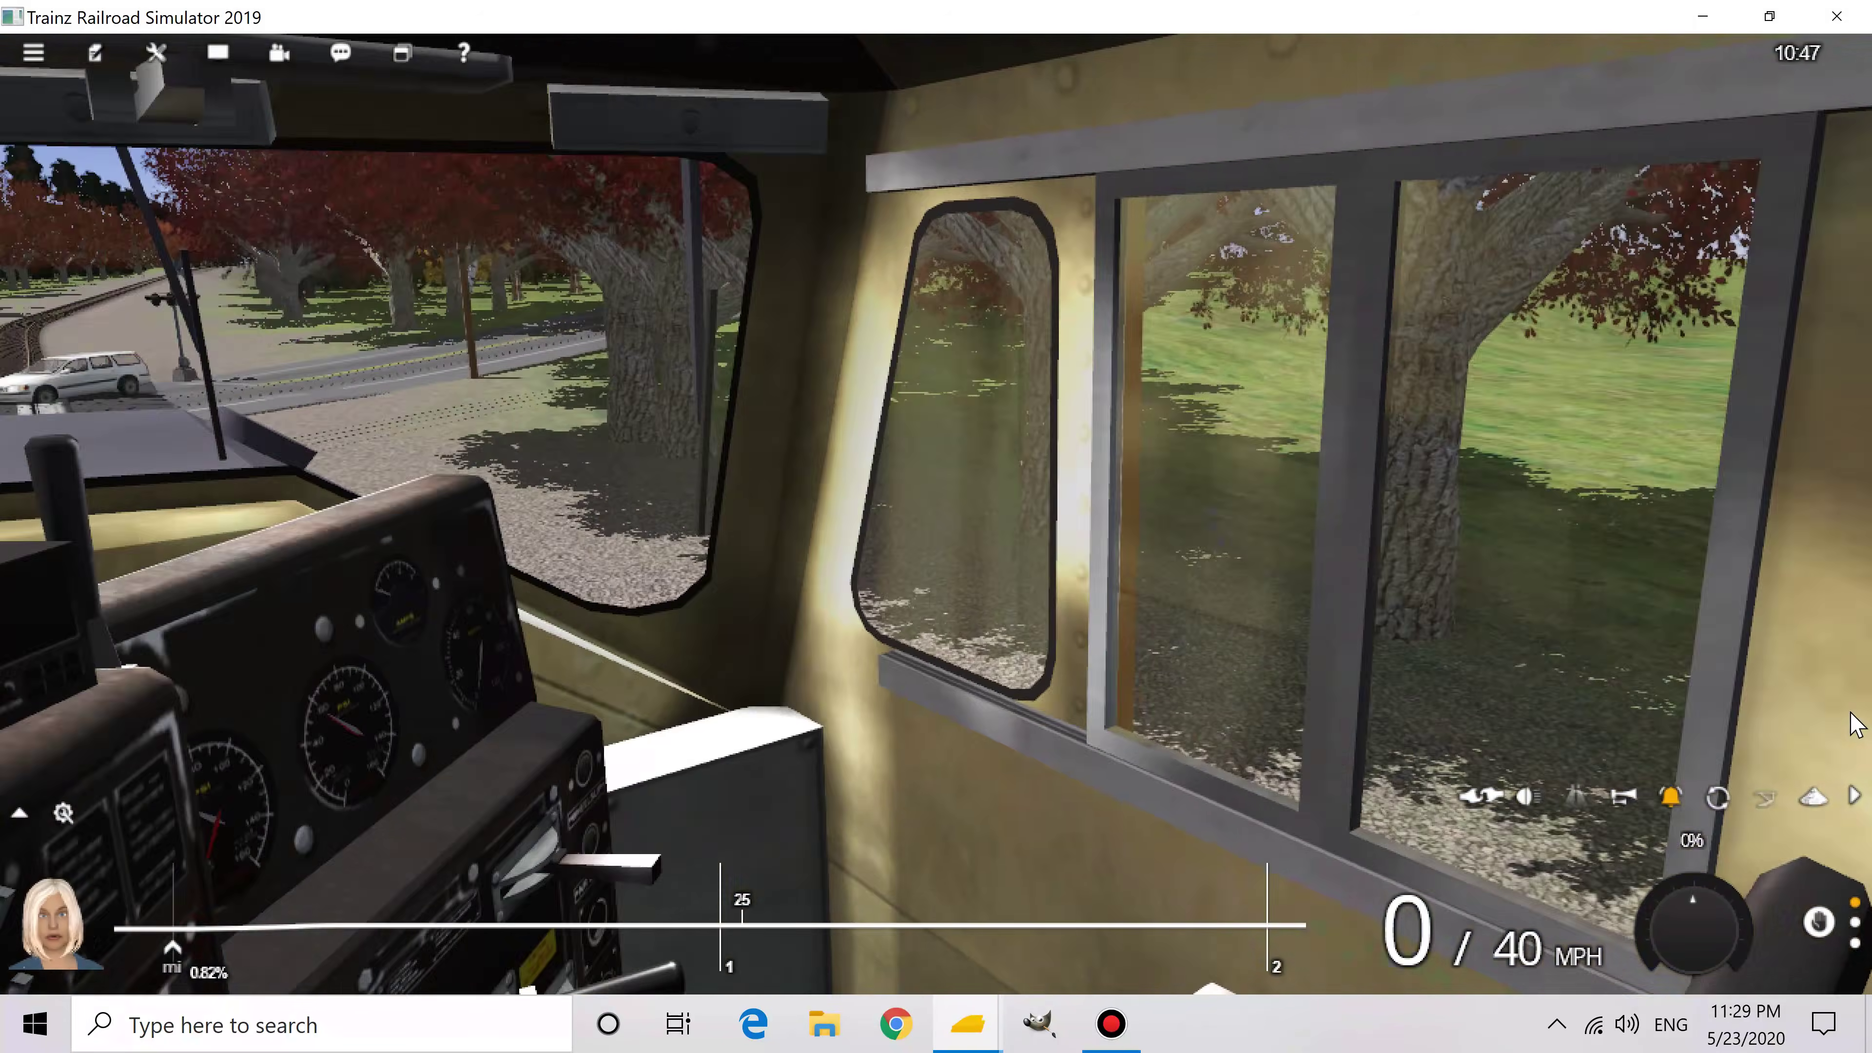
pyautogui.press('Right')
pyautogui.press('Right')
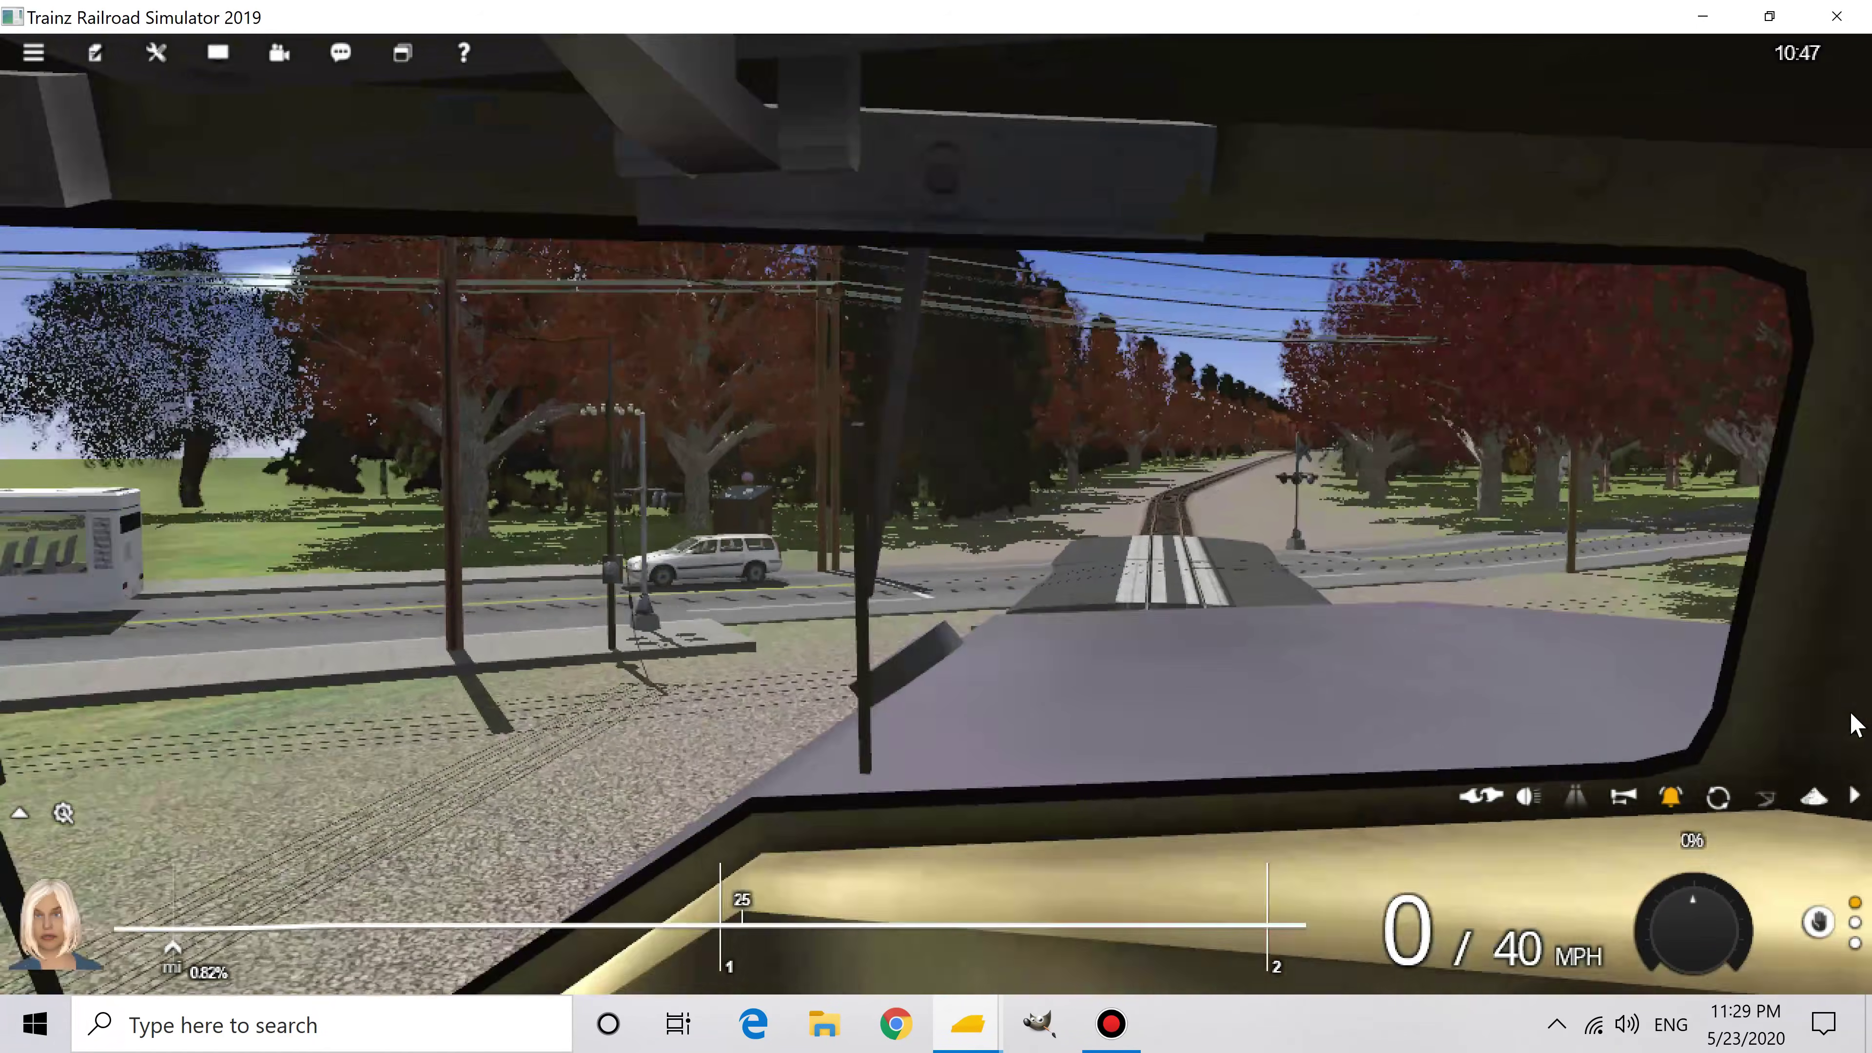
pyautogui.press(']')
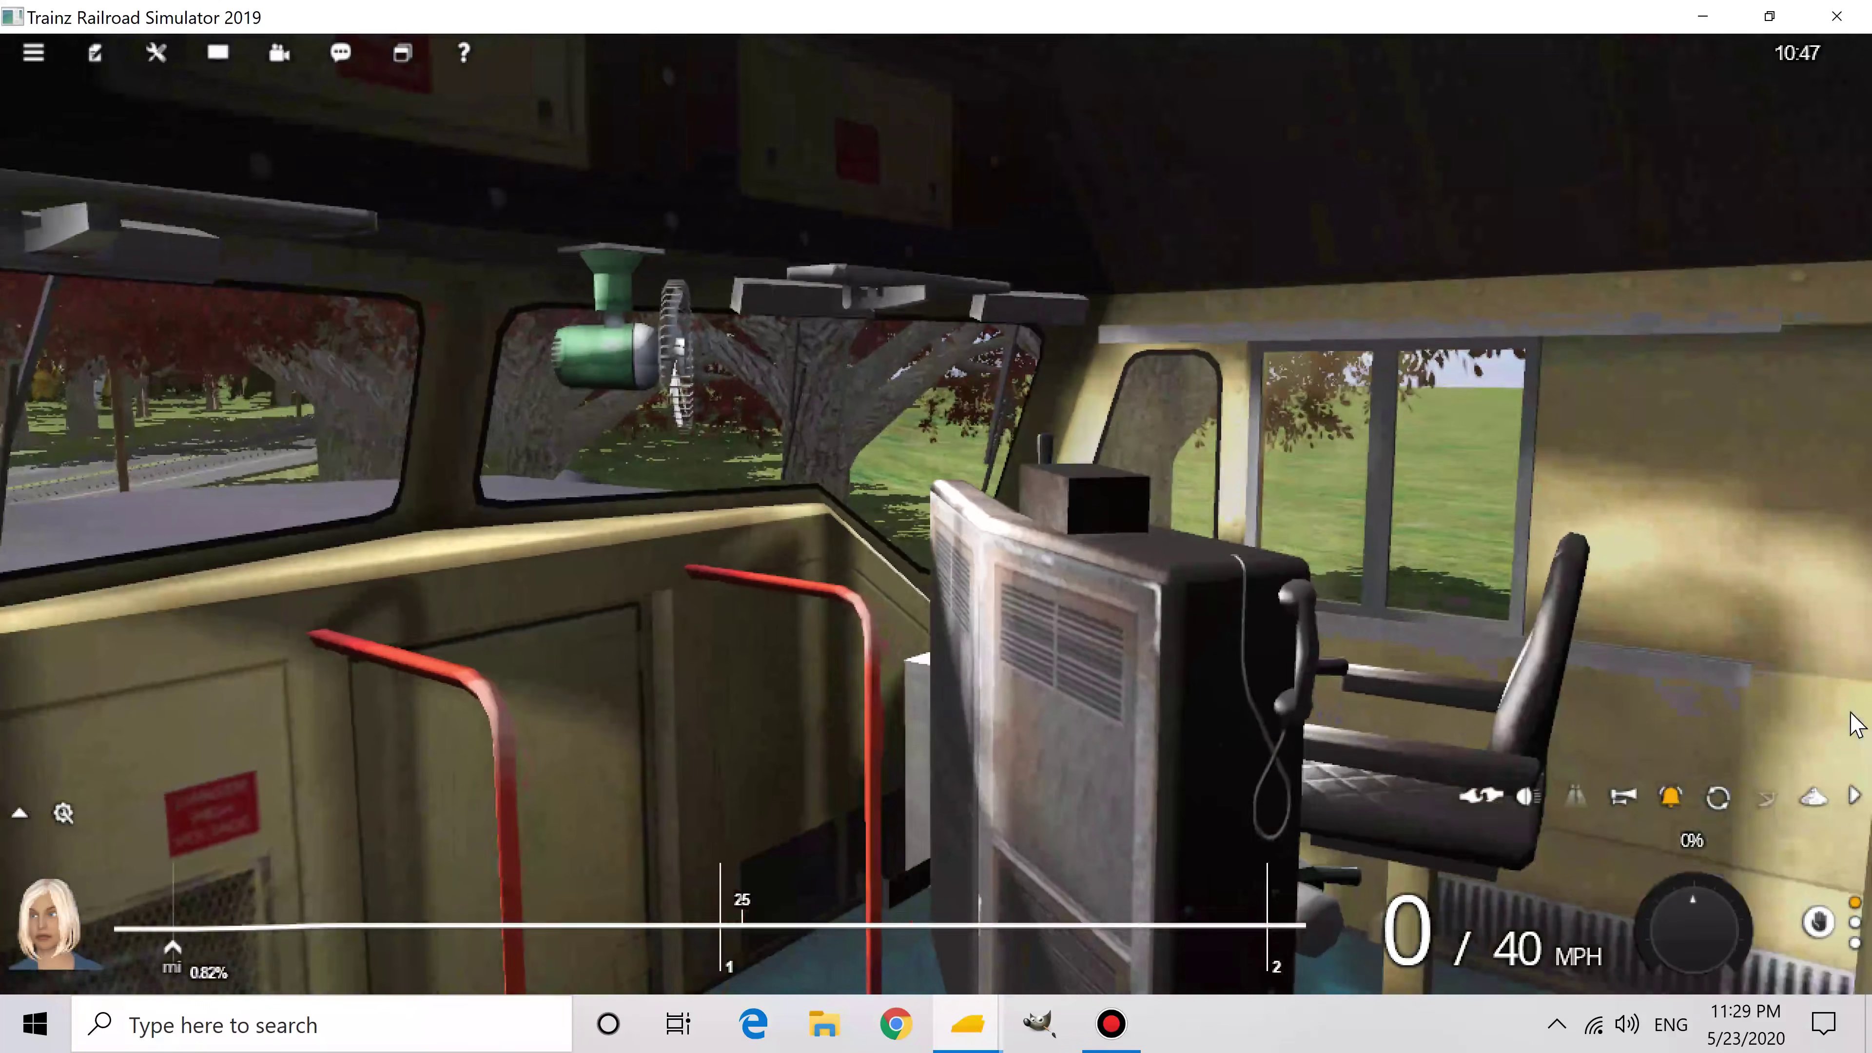
pyautogui.press('[')
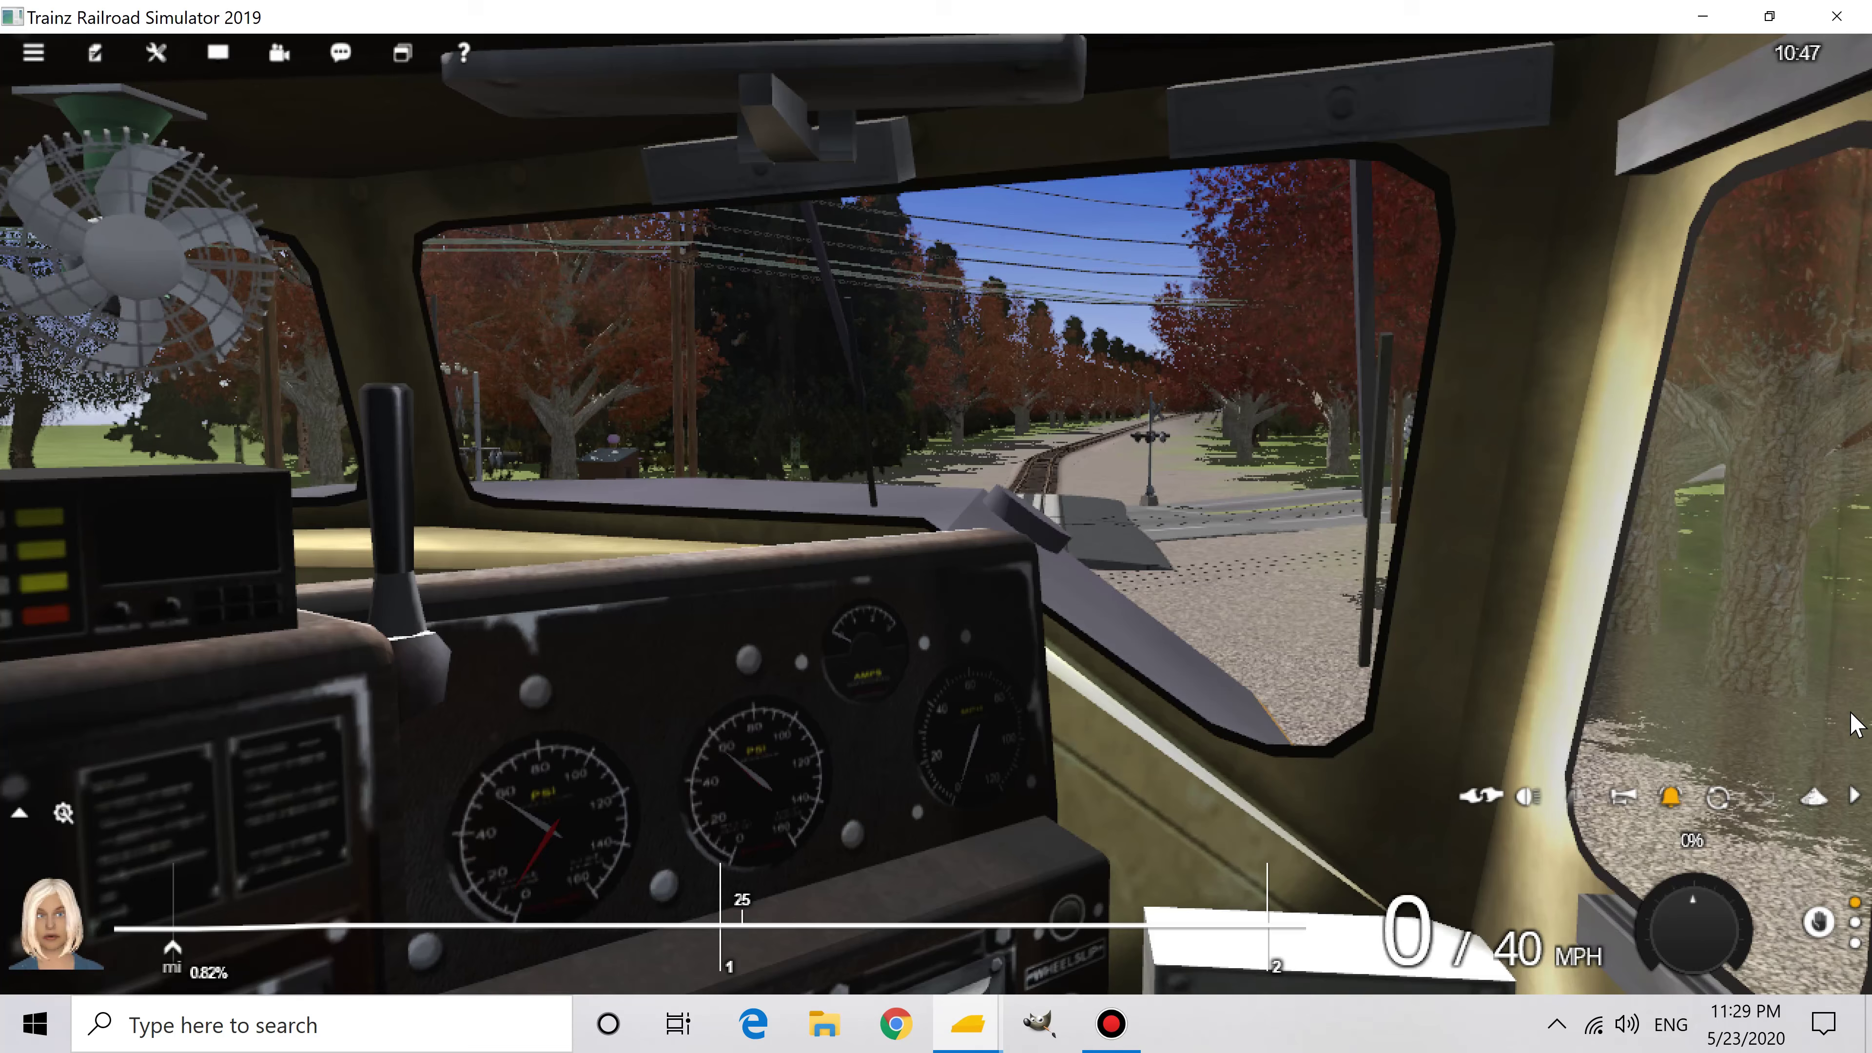
# Step: Reverse the two F40PH locomotives along the line from an outside view, stepping the throttle to -55%
pyautogui.press('2')
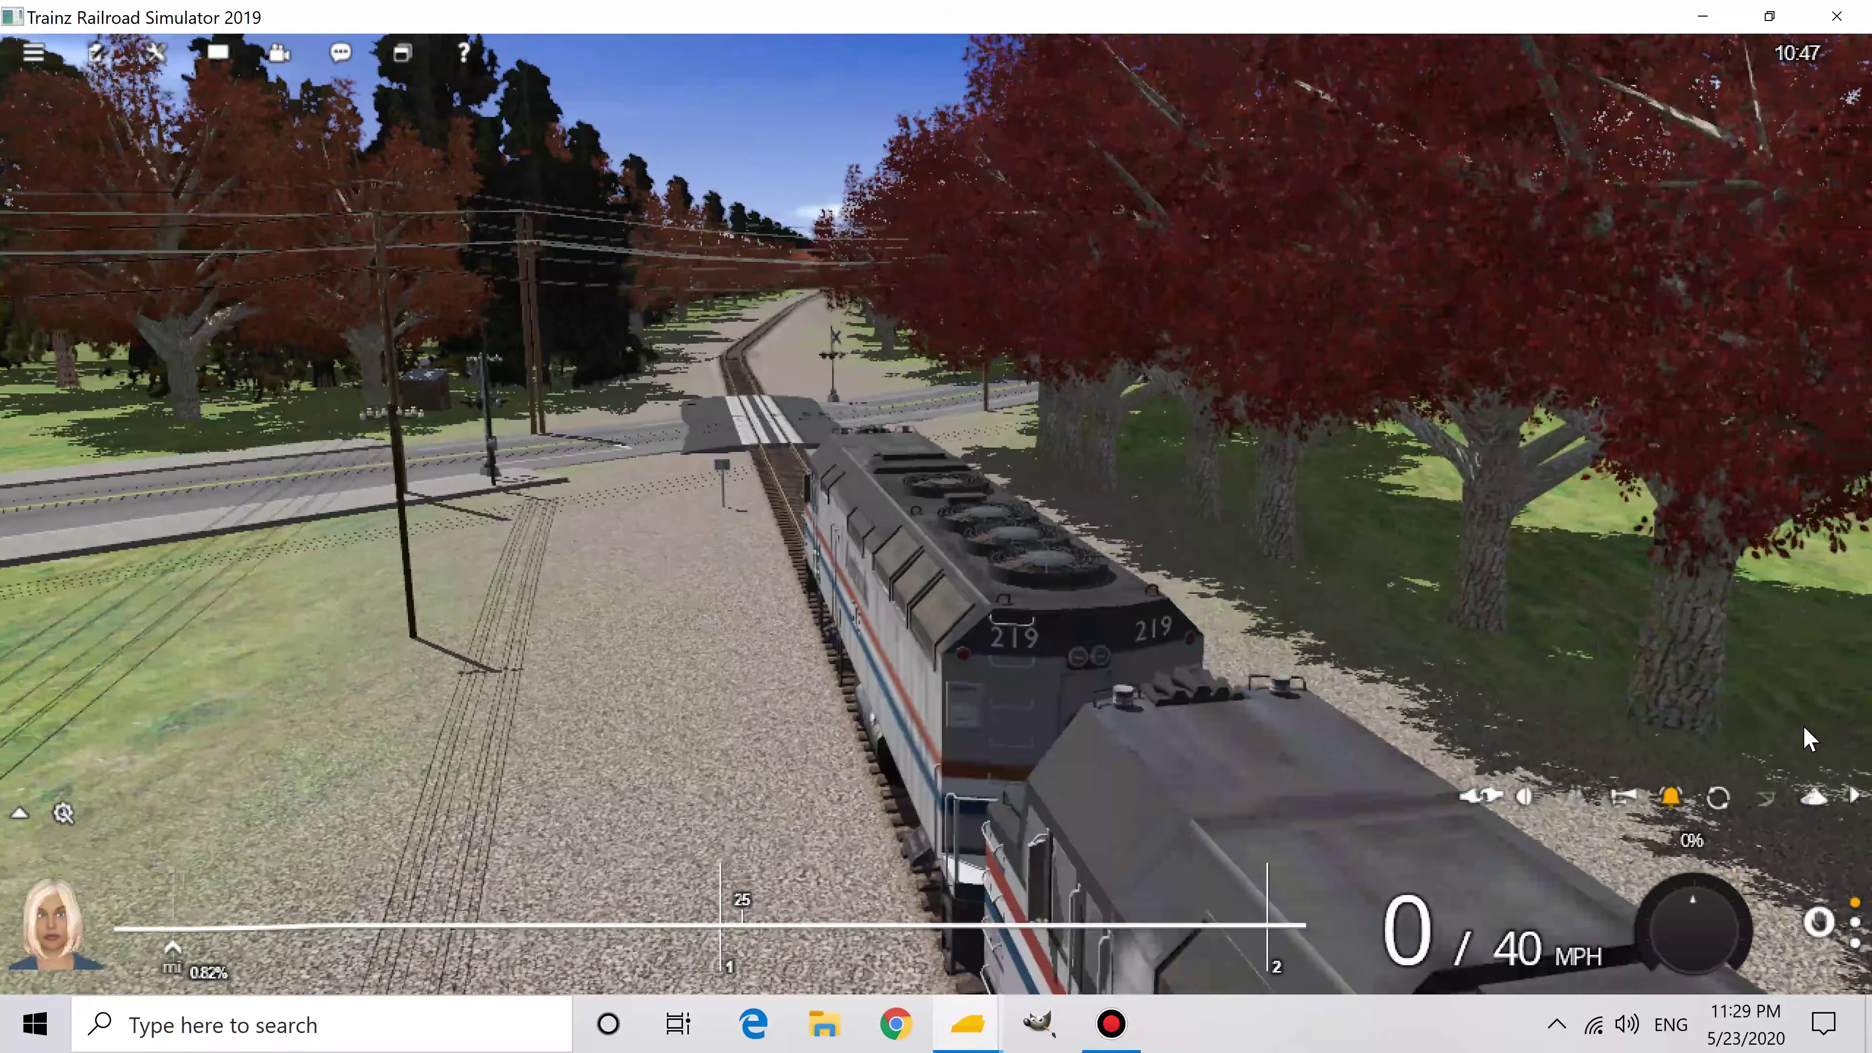
pyautogui.moveTo(1754, 748); pyautogui.dragTo(1257, 700)
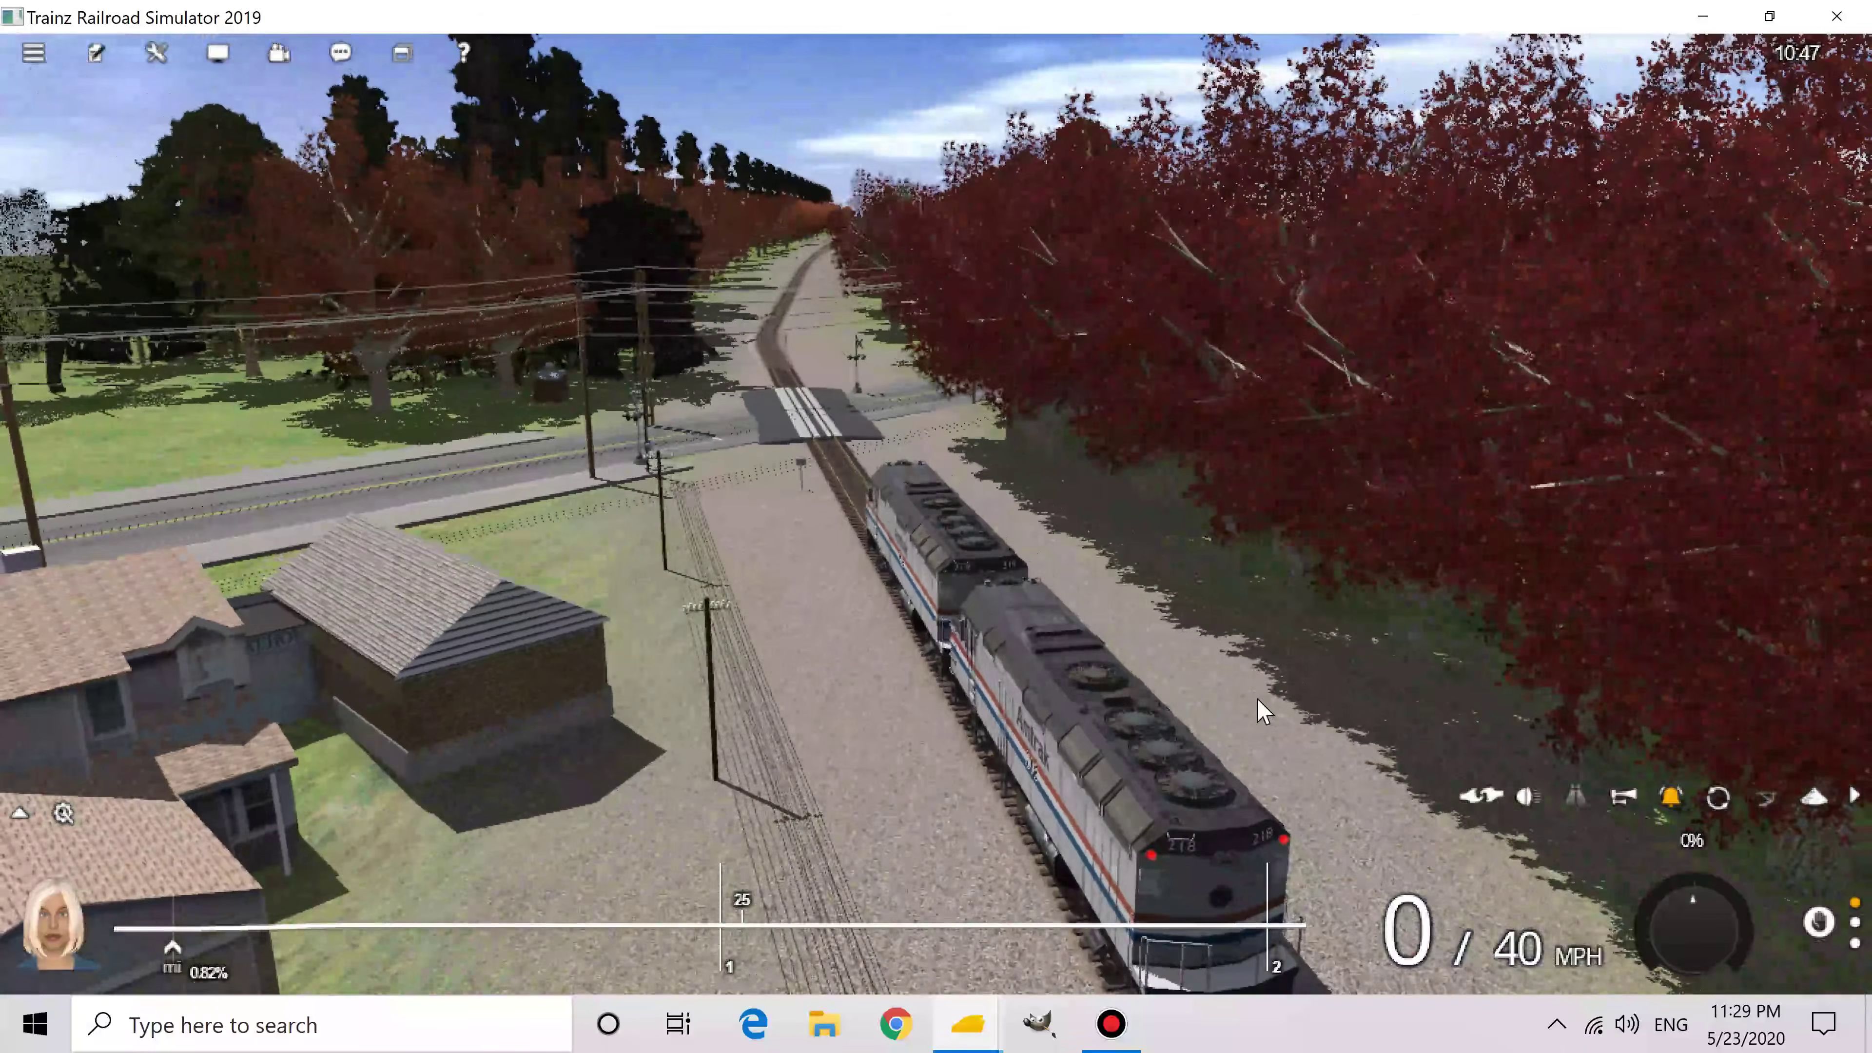
pyautogui.press('x')
pyautogui.press('x')
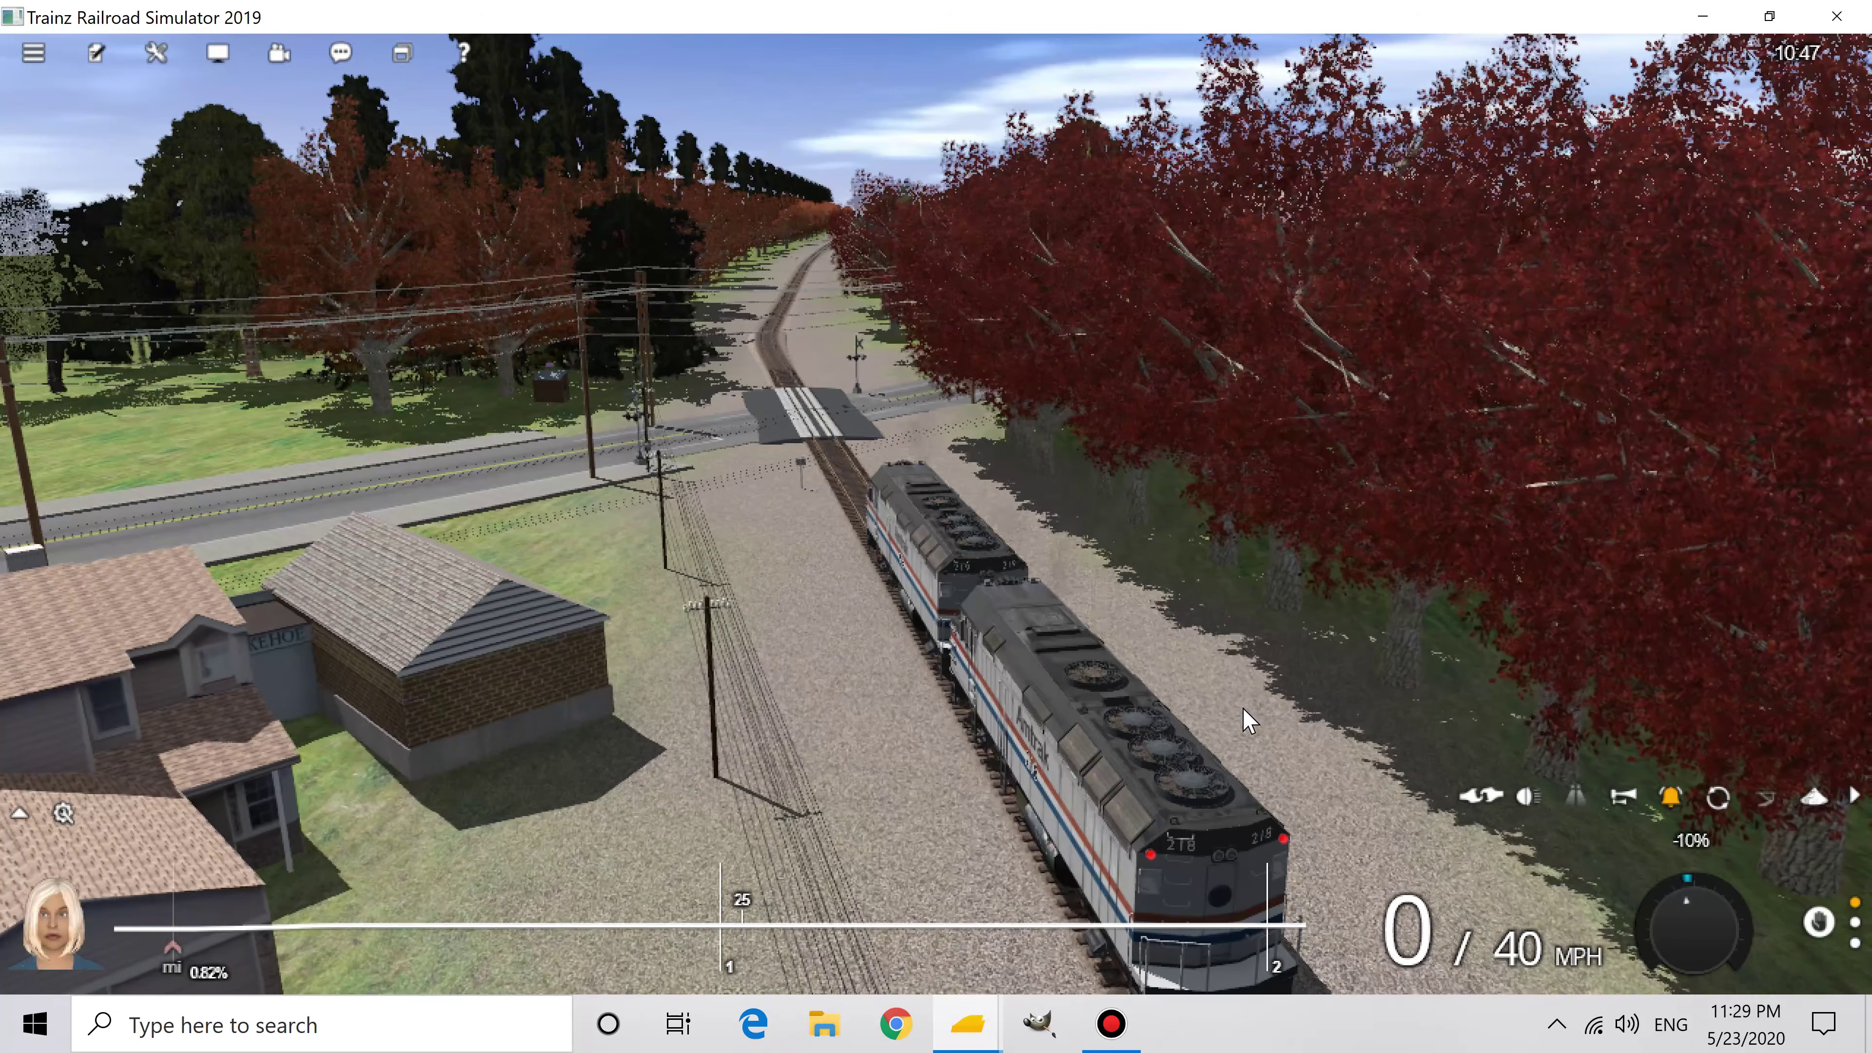
pyautogui.press('x')
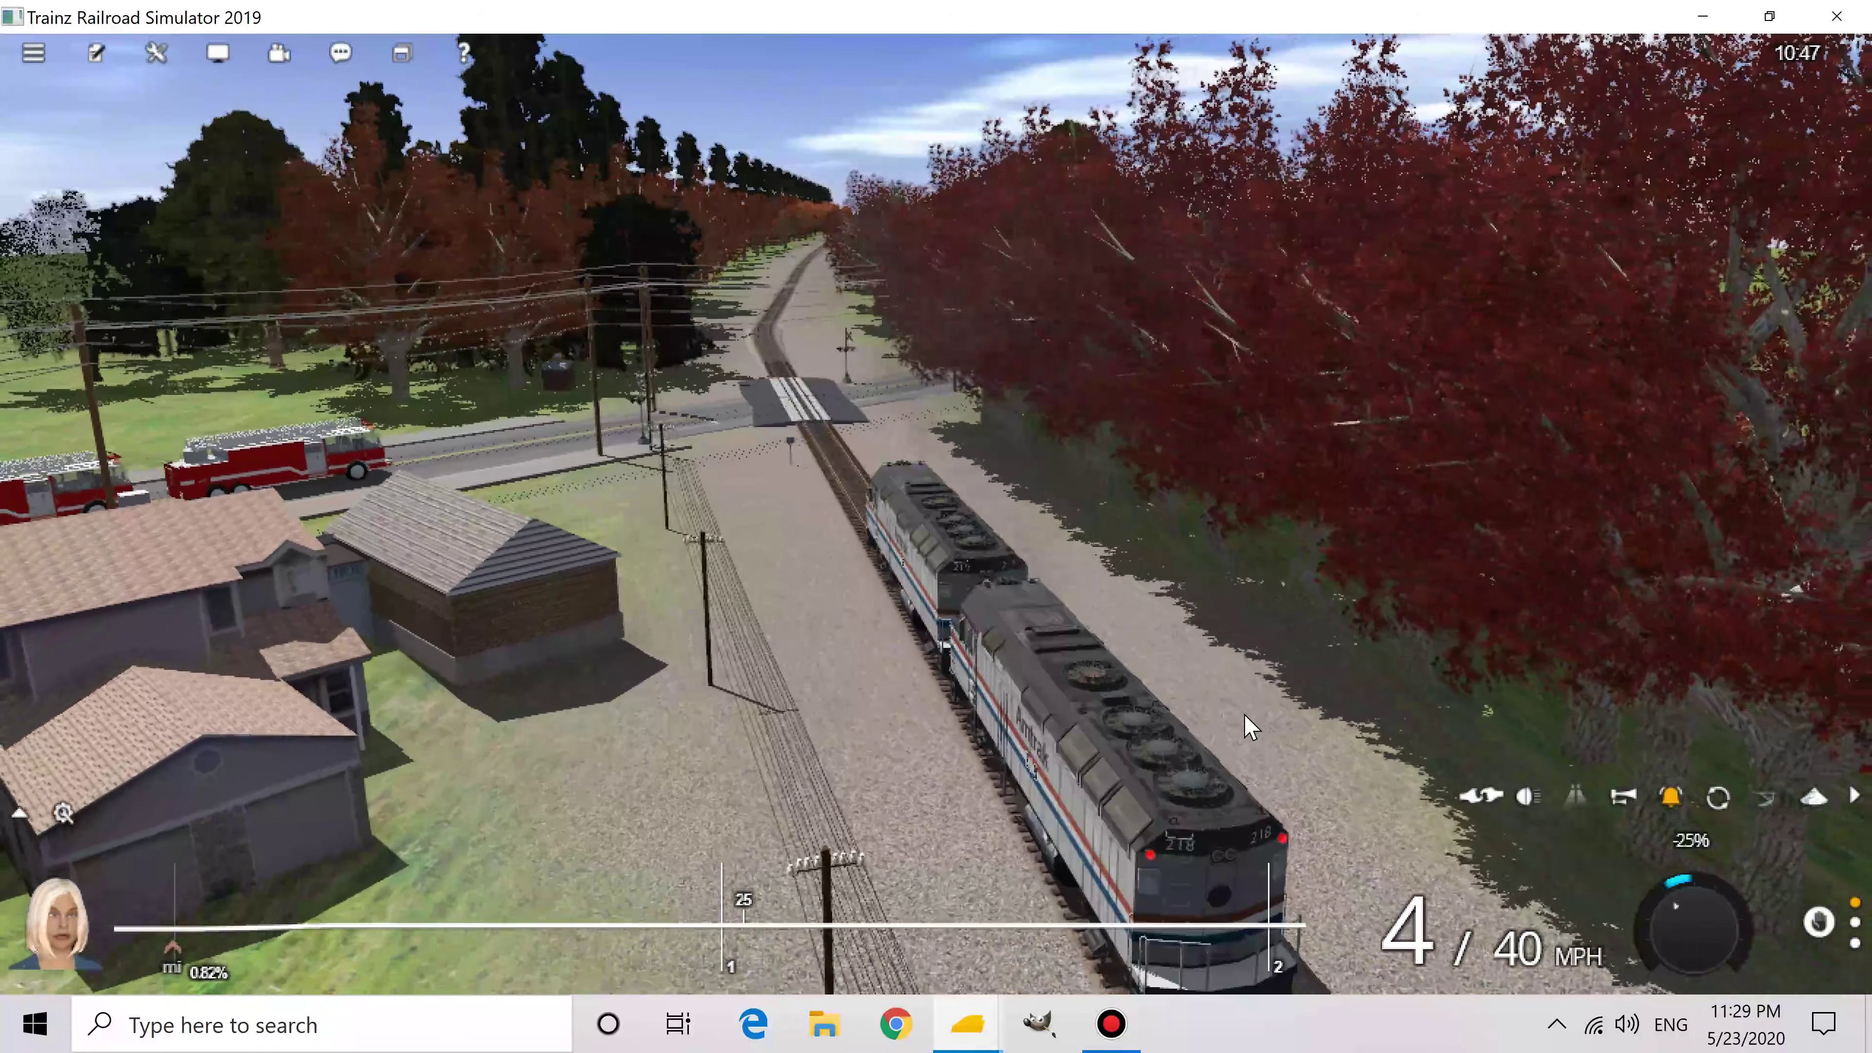
pyautogui.press('x')
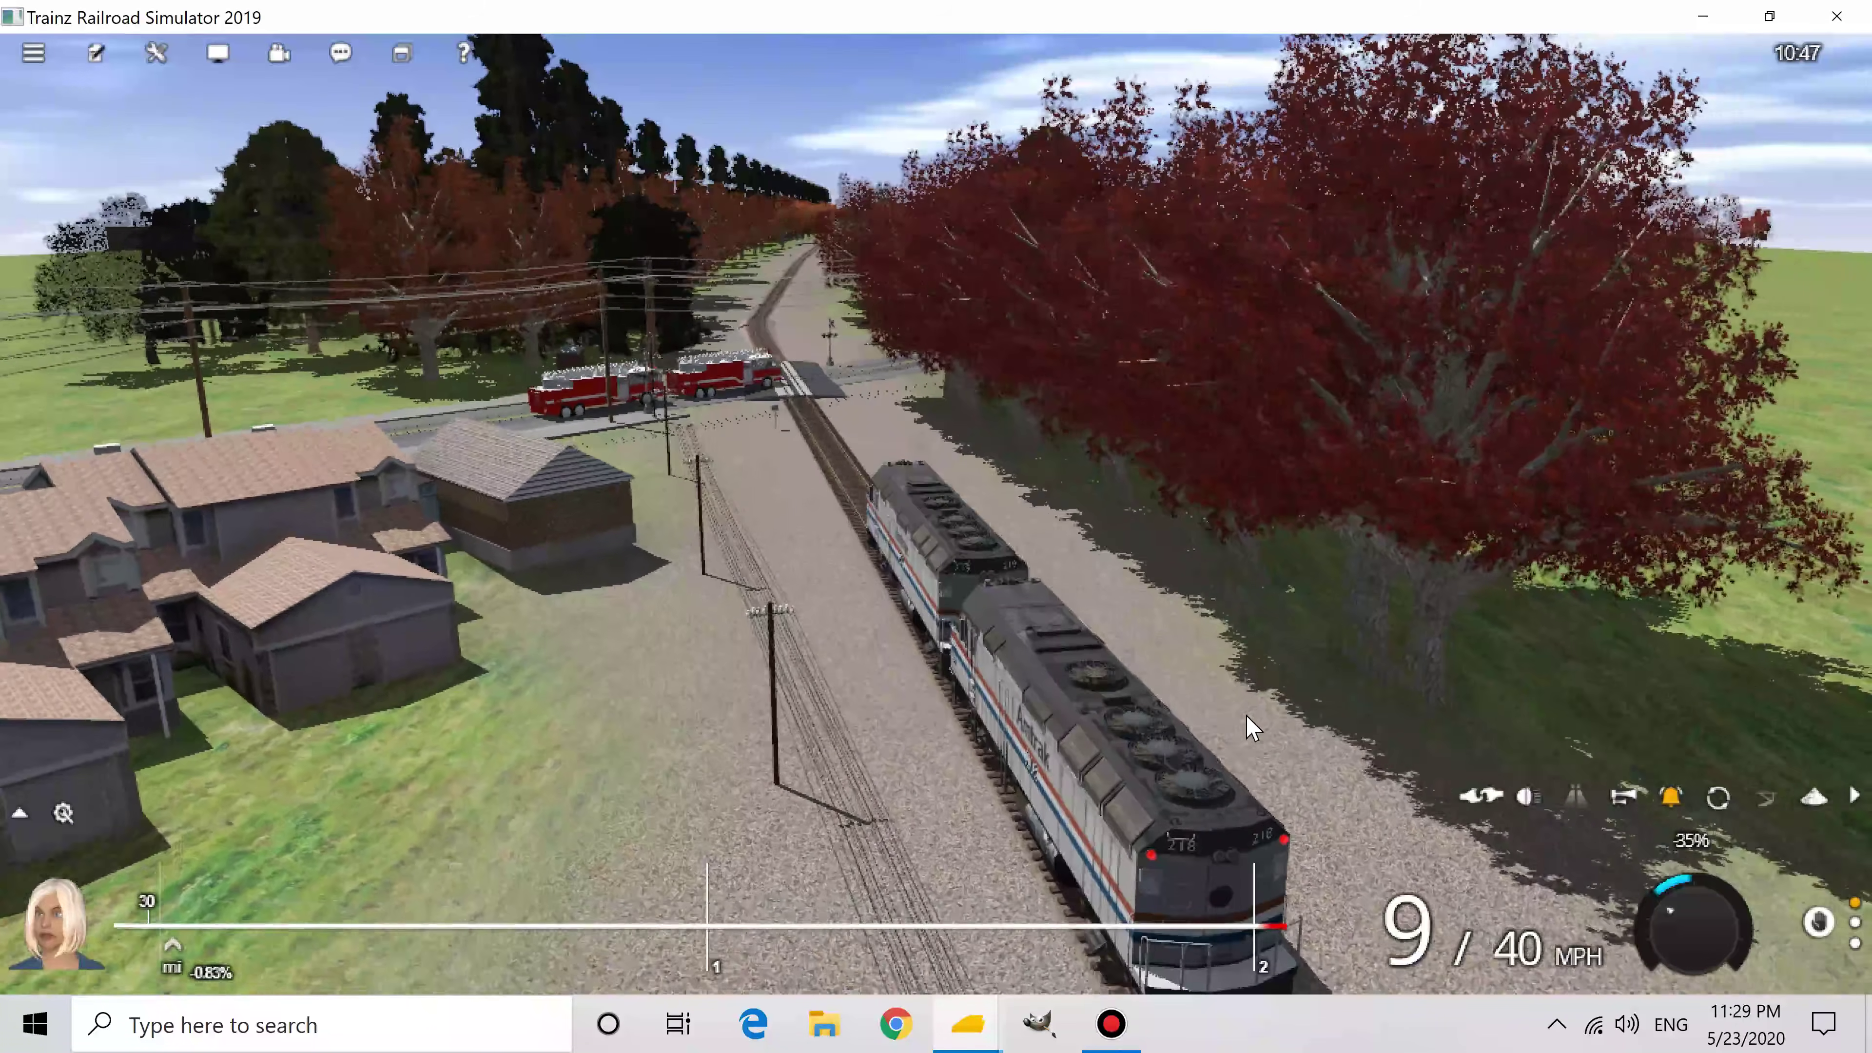
pyautogui.press('s')
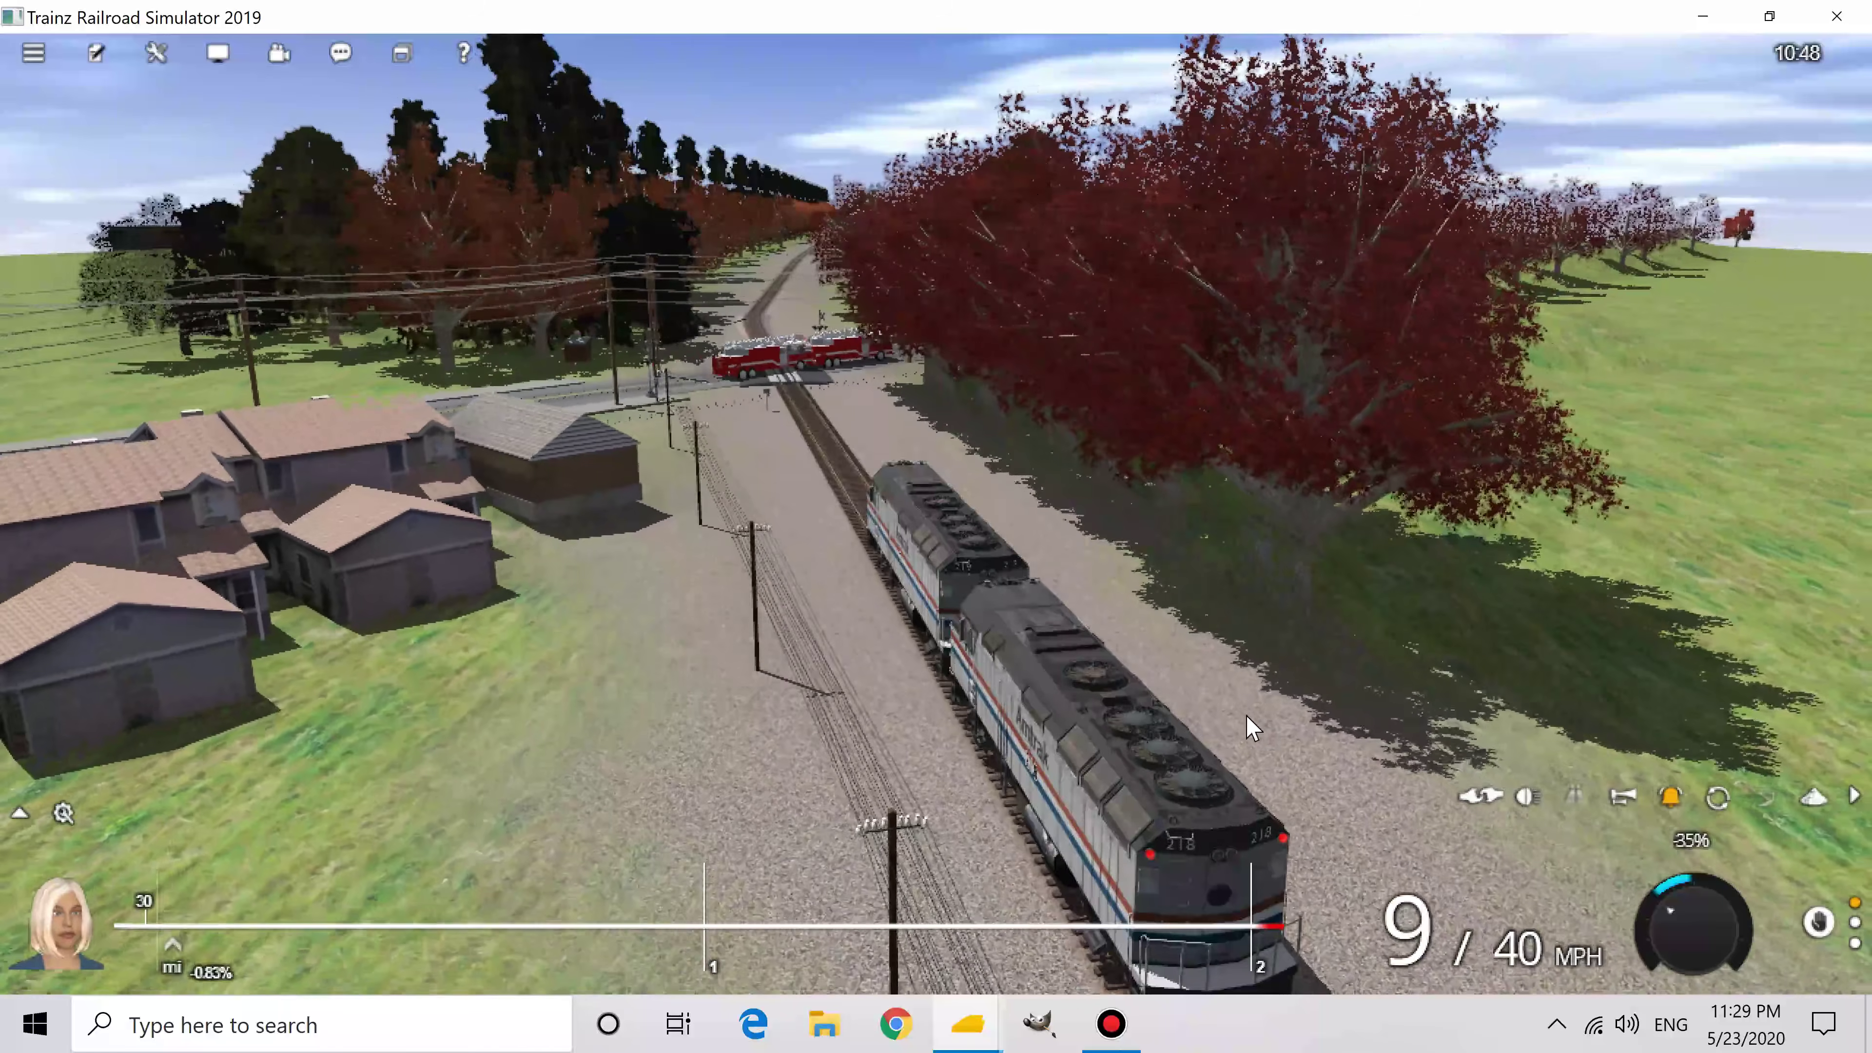
pyautogui.press('s')
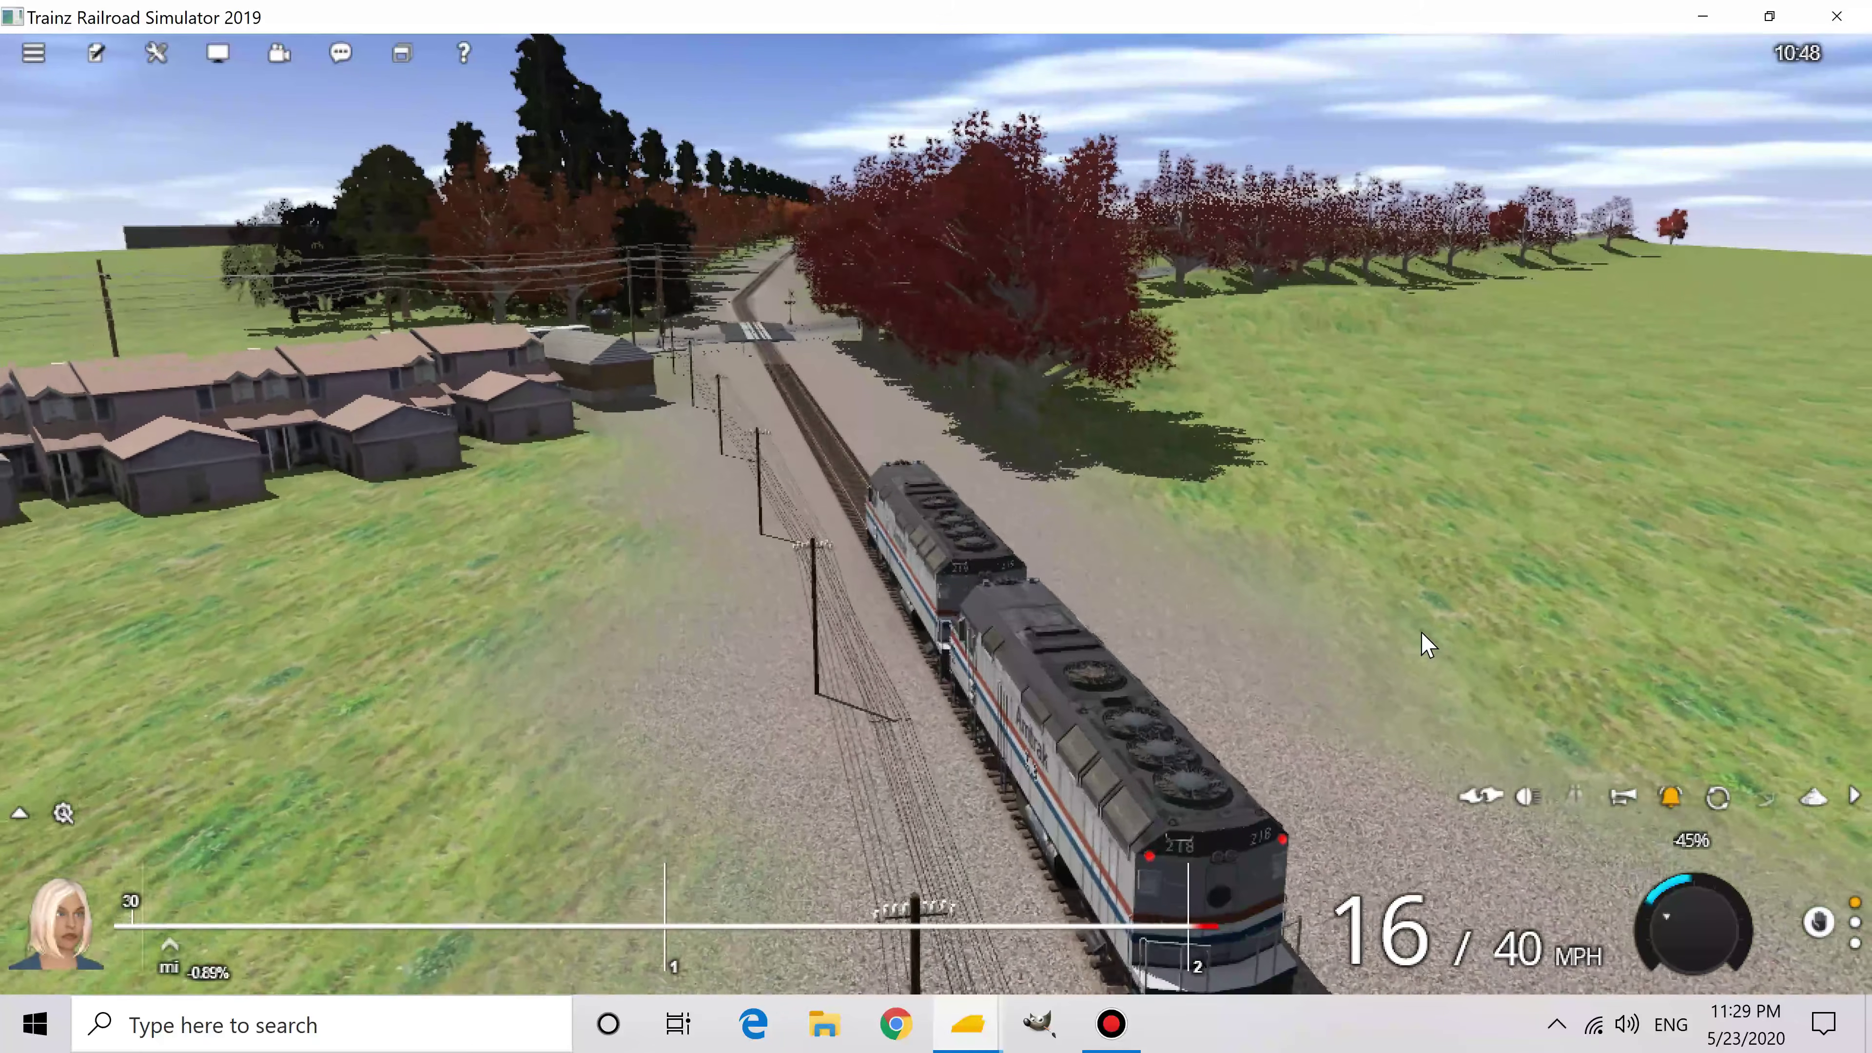
pyautogui.press('s')
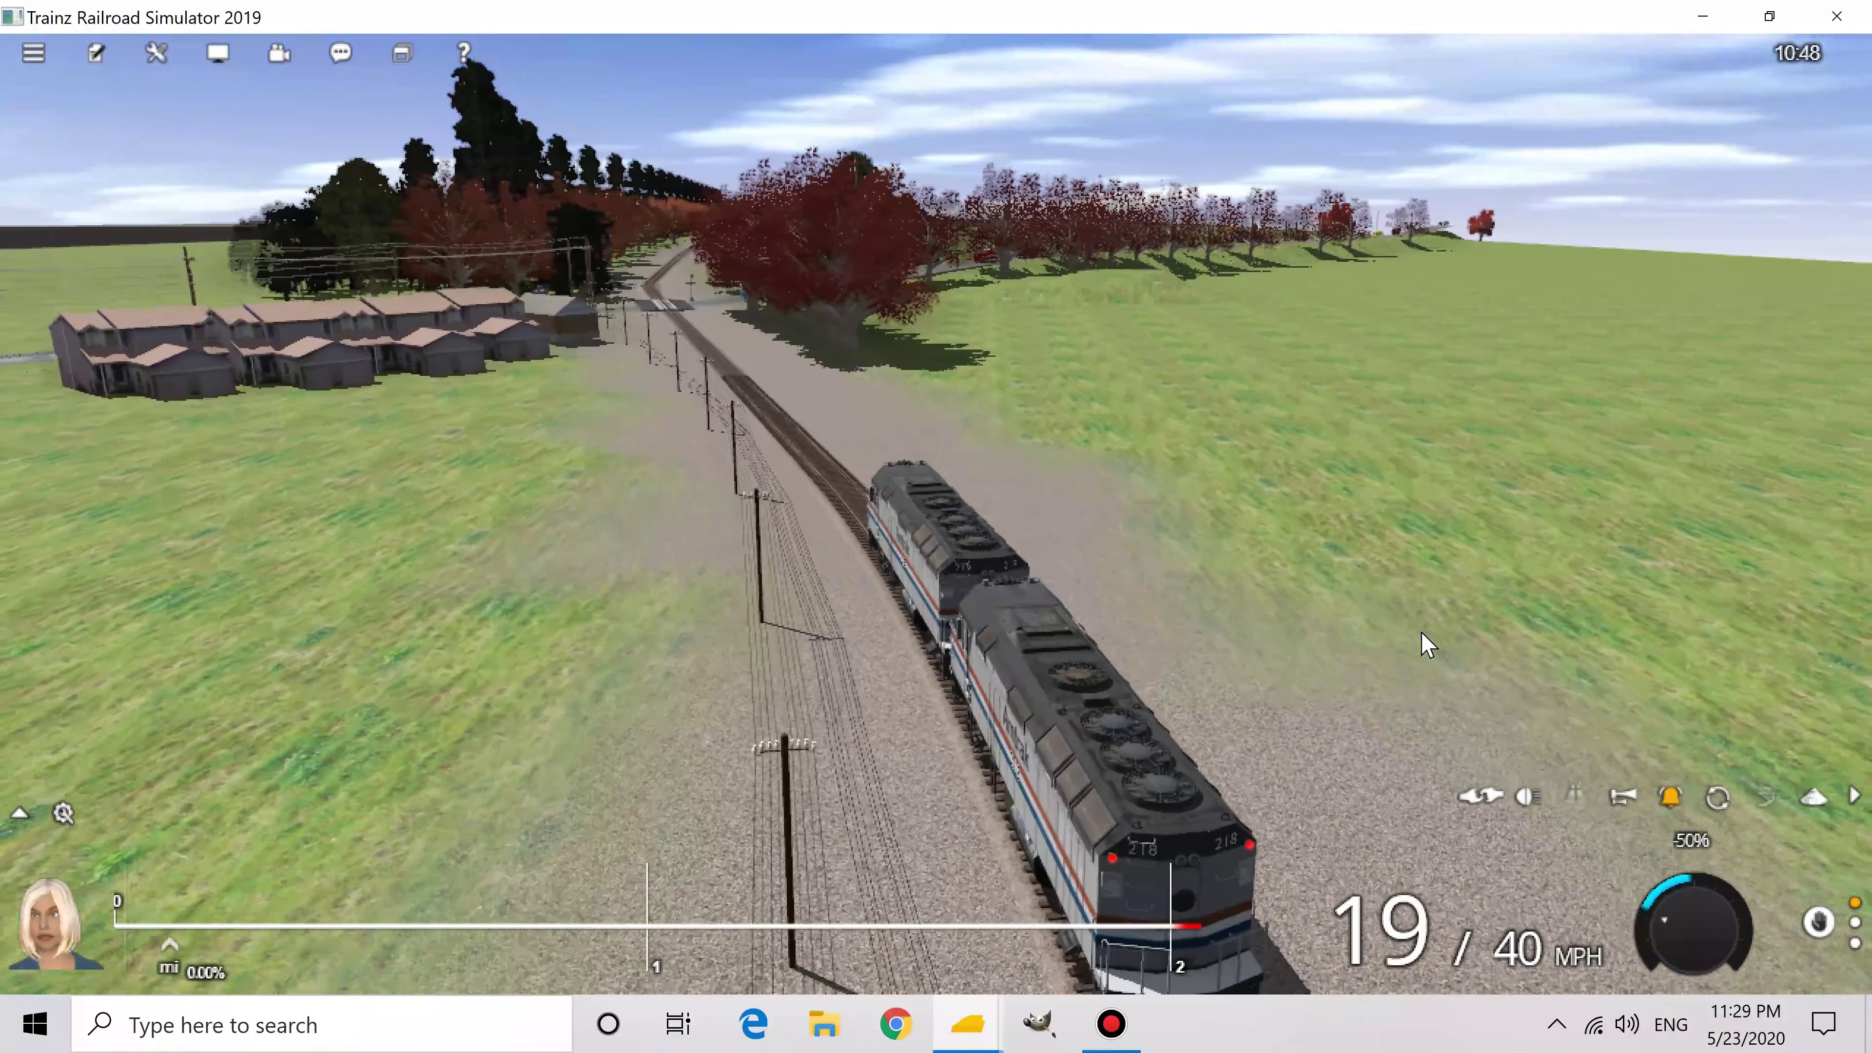
pyautogui.press('w')
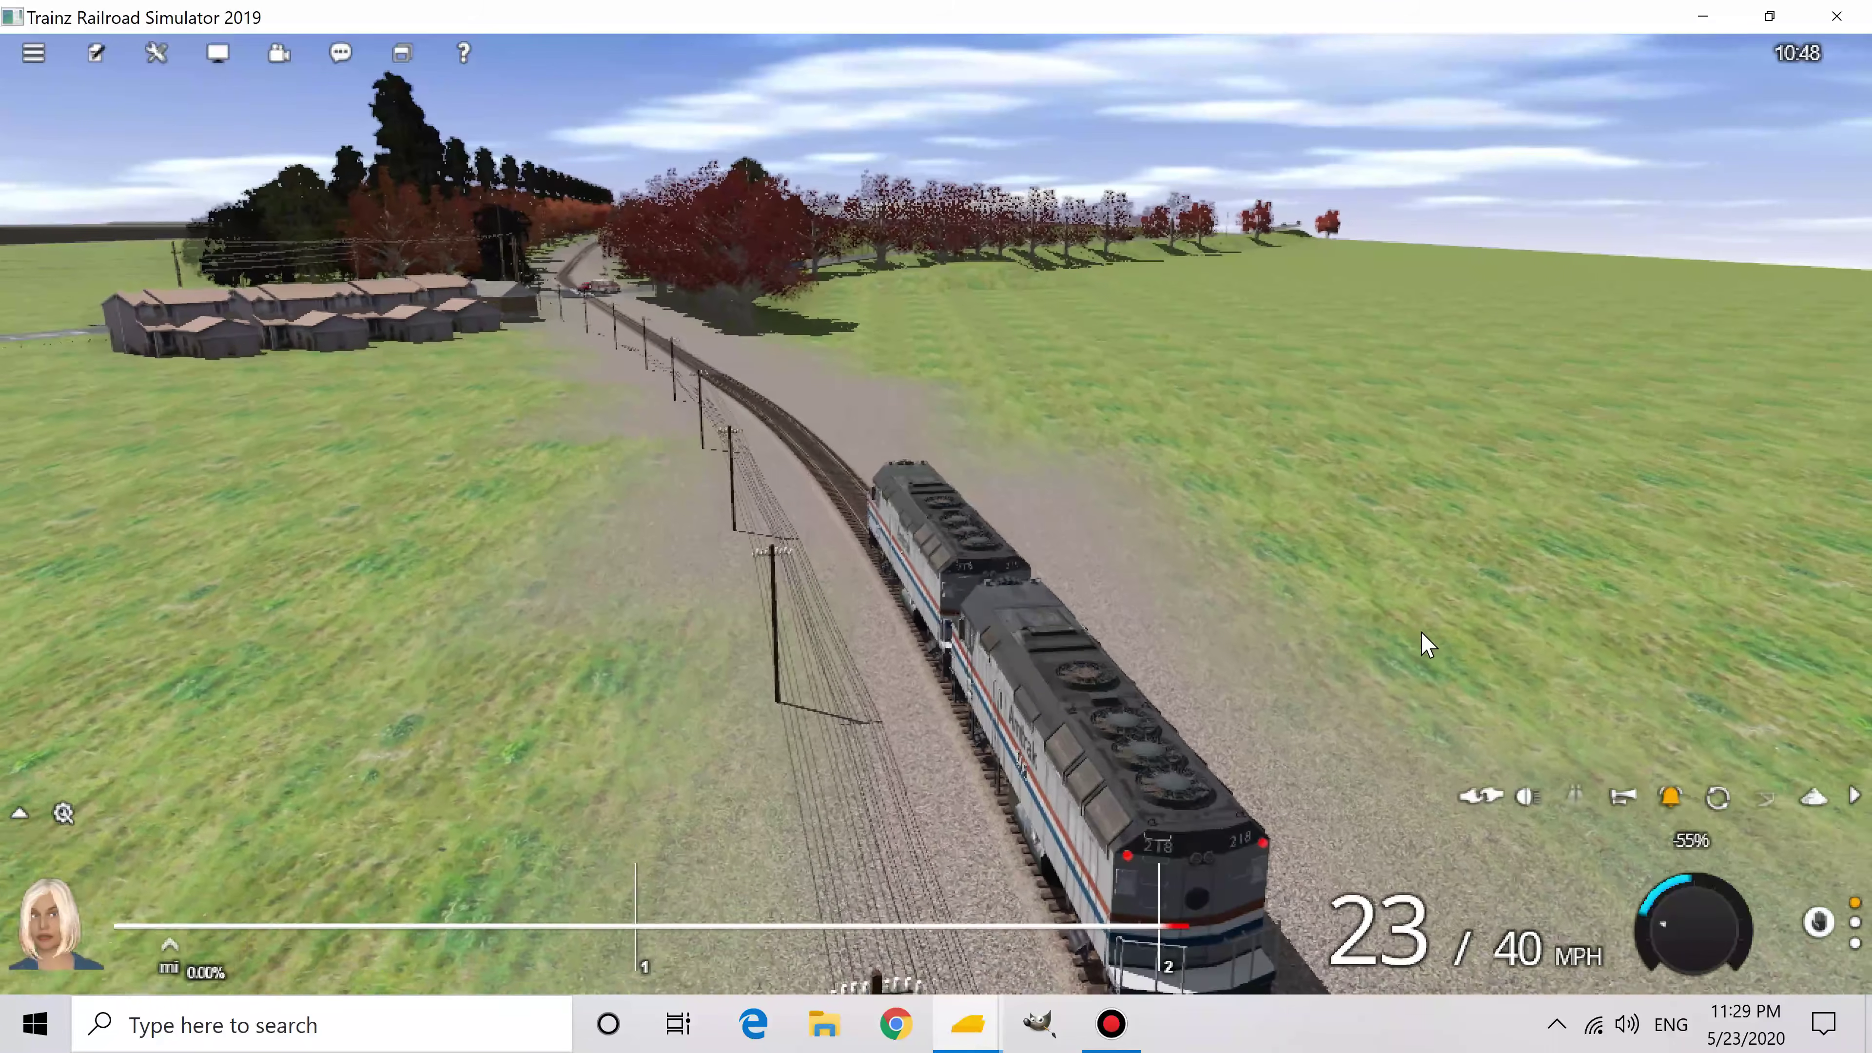
# Step: View the reversing run from inside the F40PH cab, turning from the windshield past the side window to the rear
pyautogui.press('1')
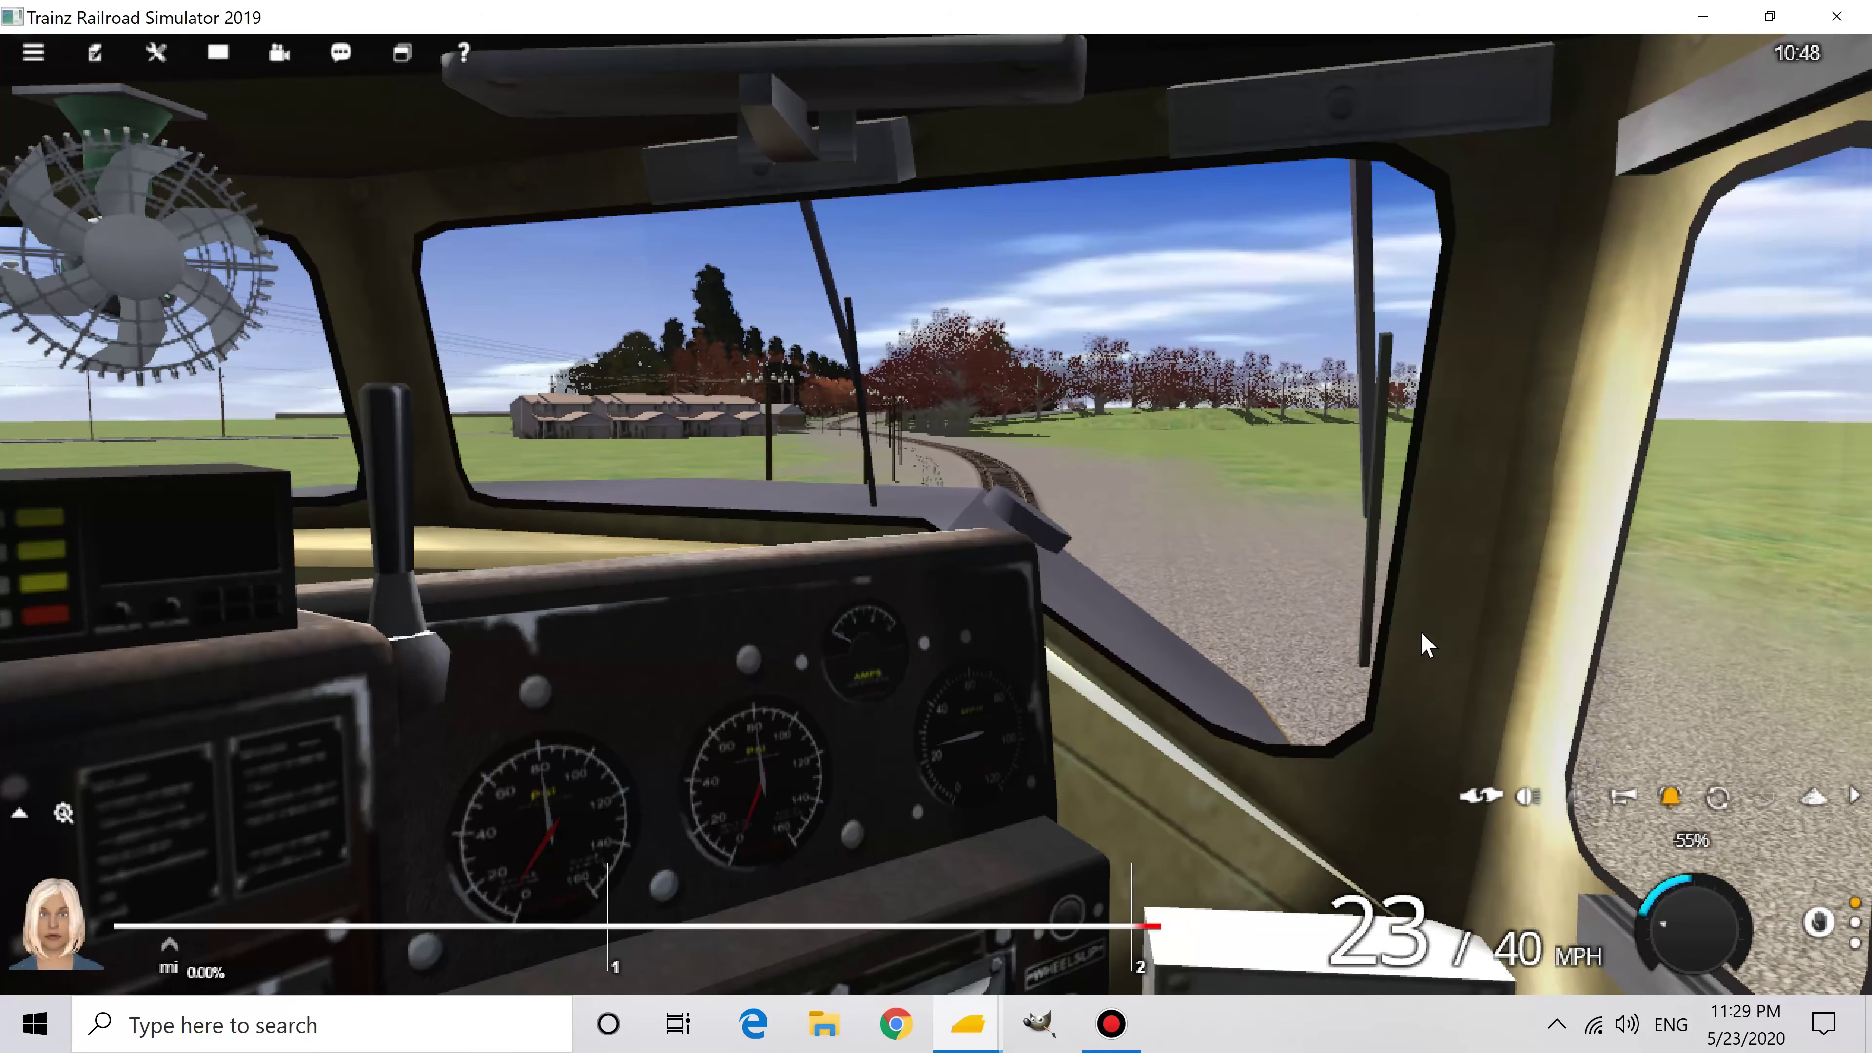
pyautogui.press('Left')
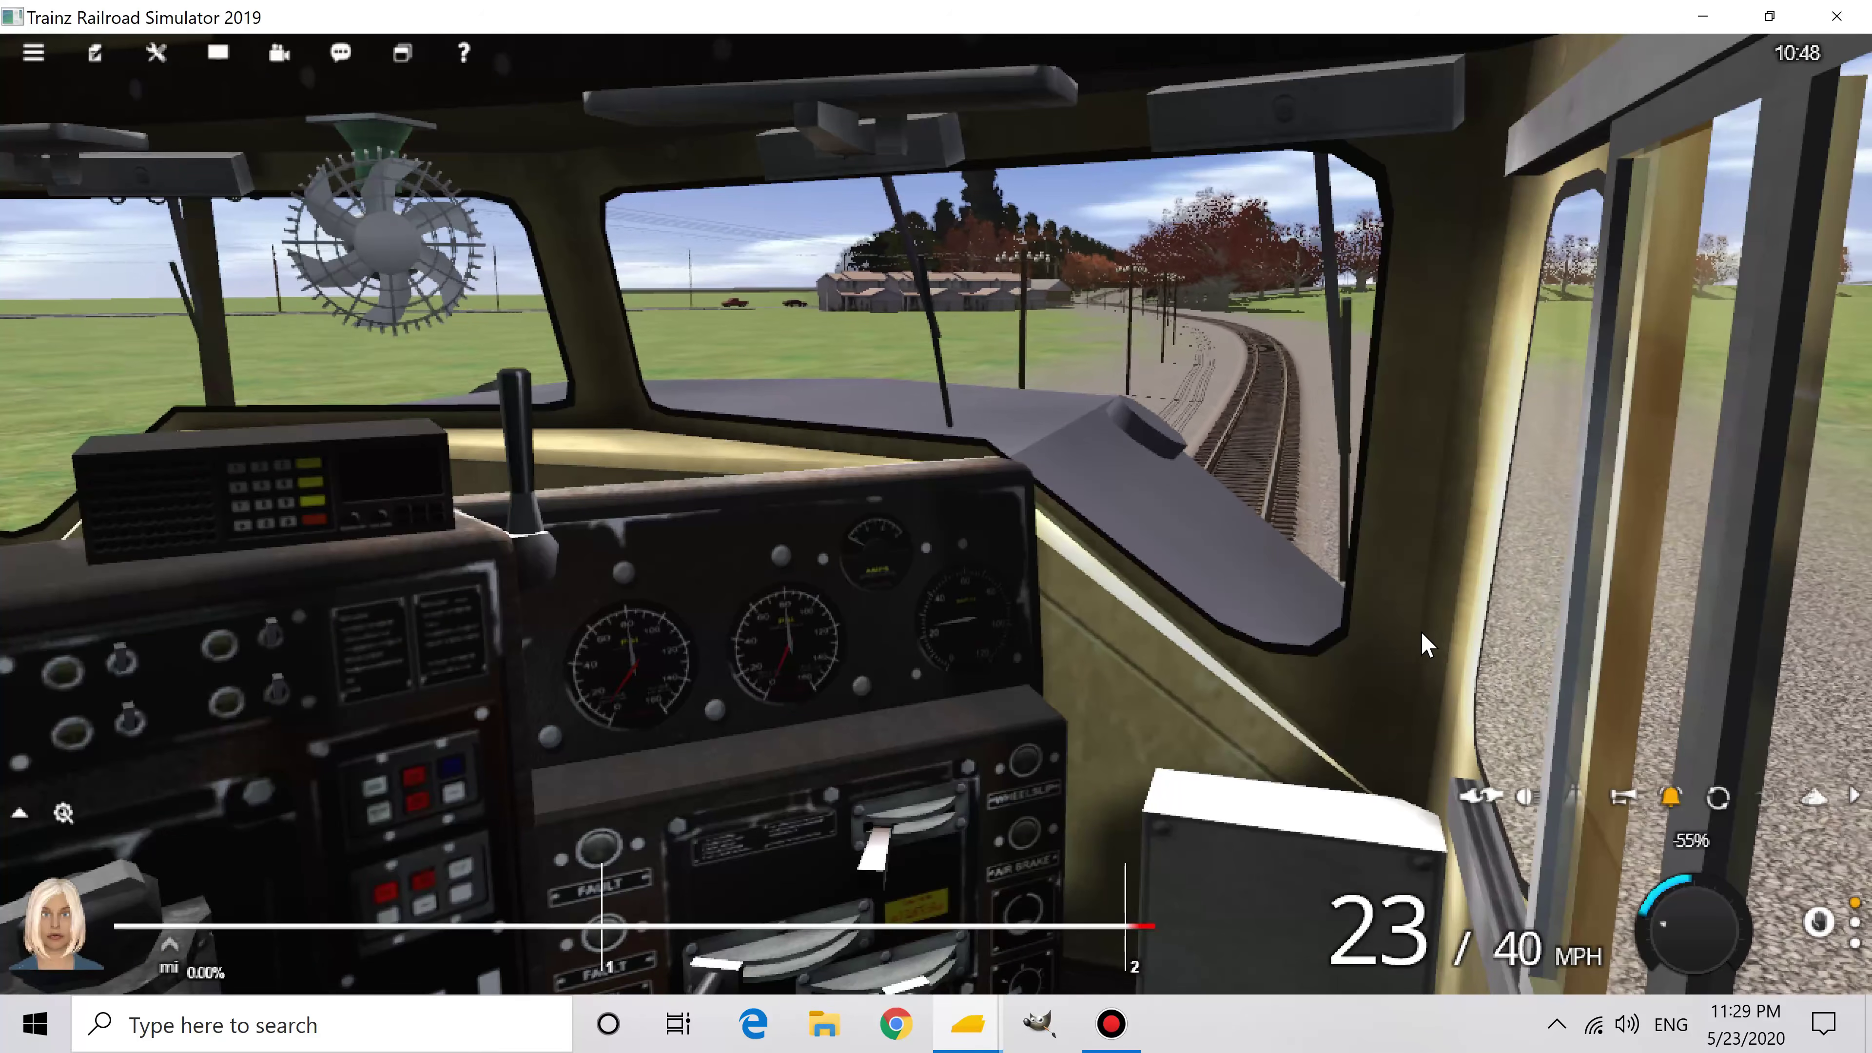
pyautogui.press('Right')
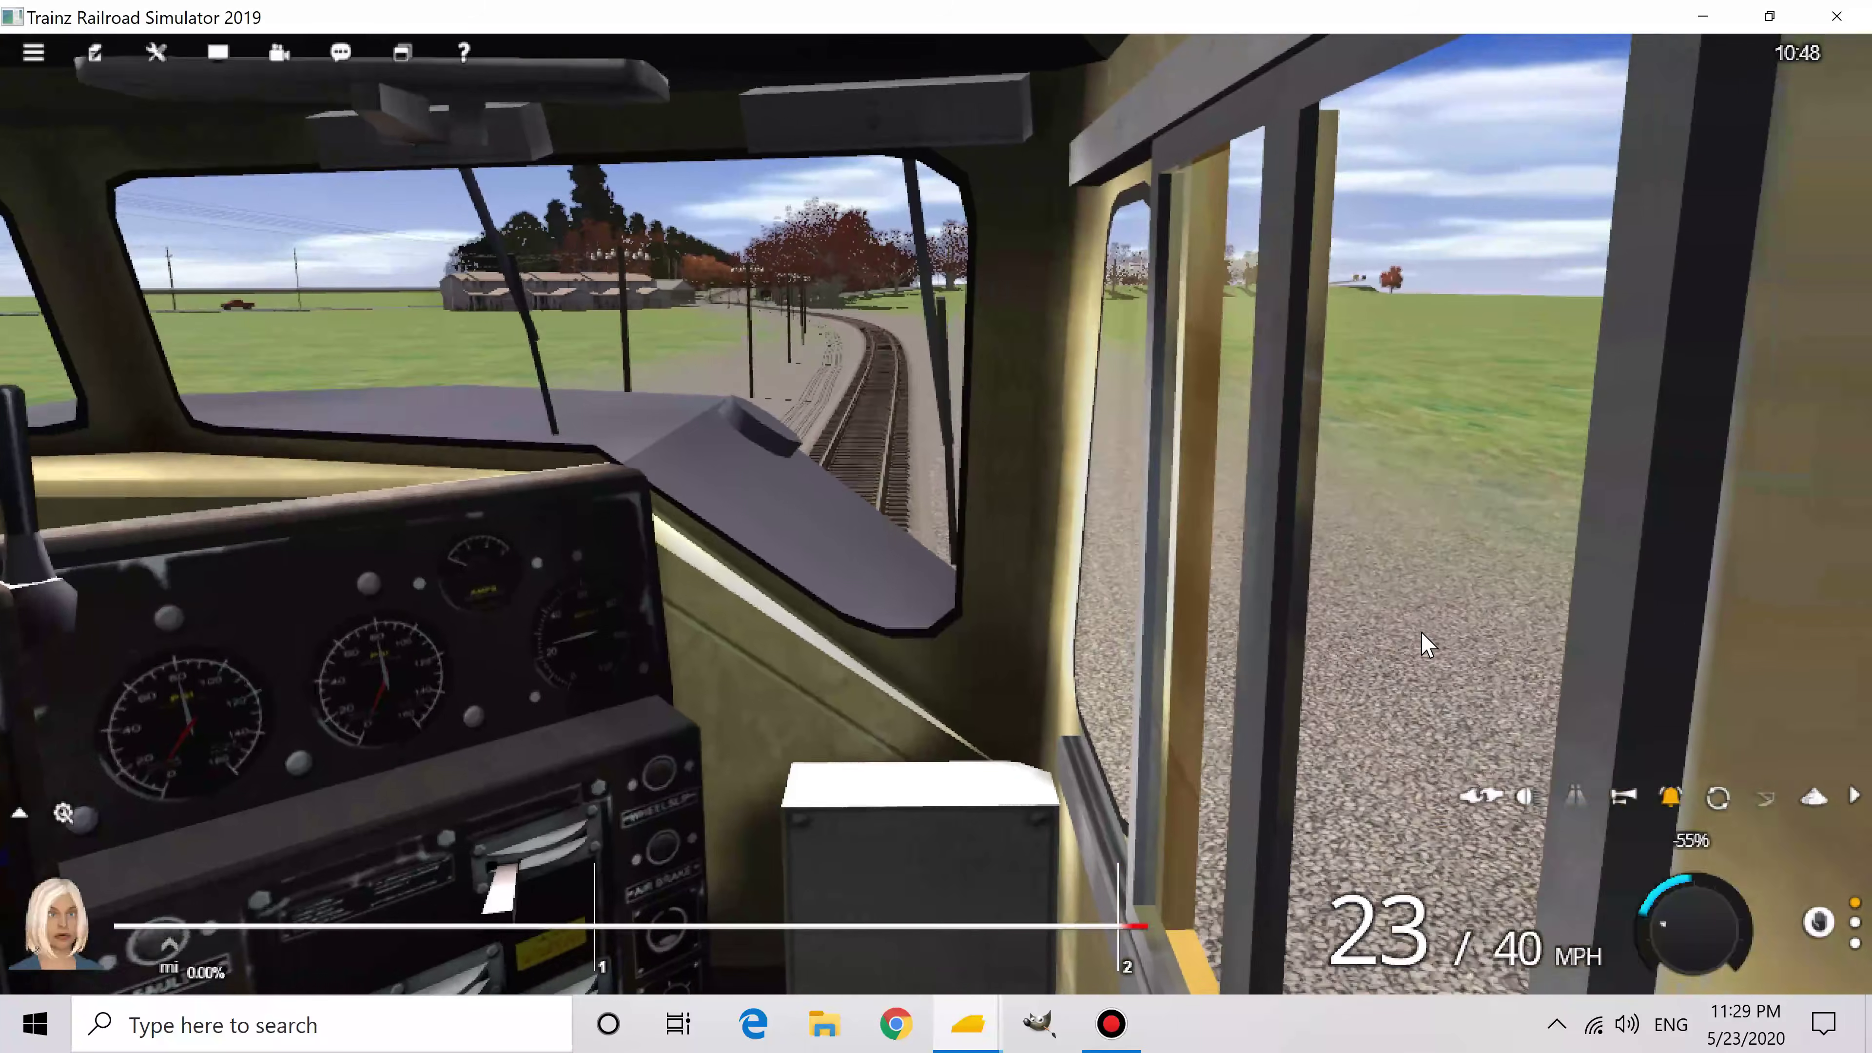
pyautogui.press('Right')
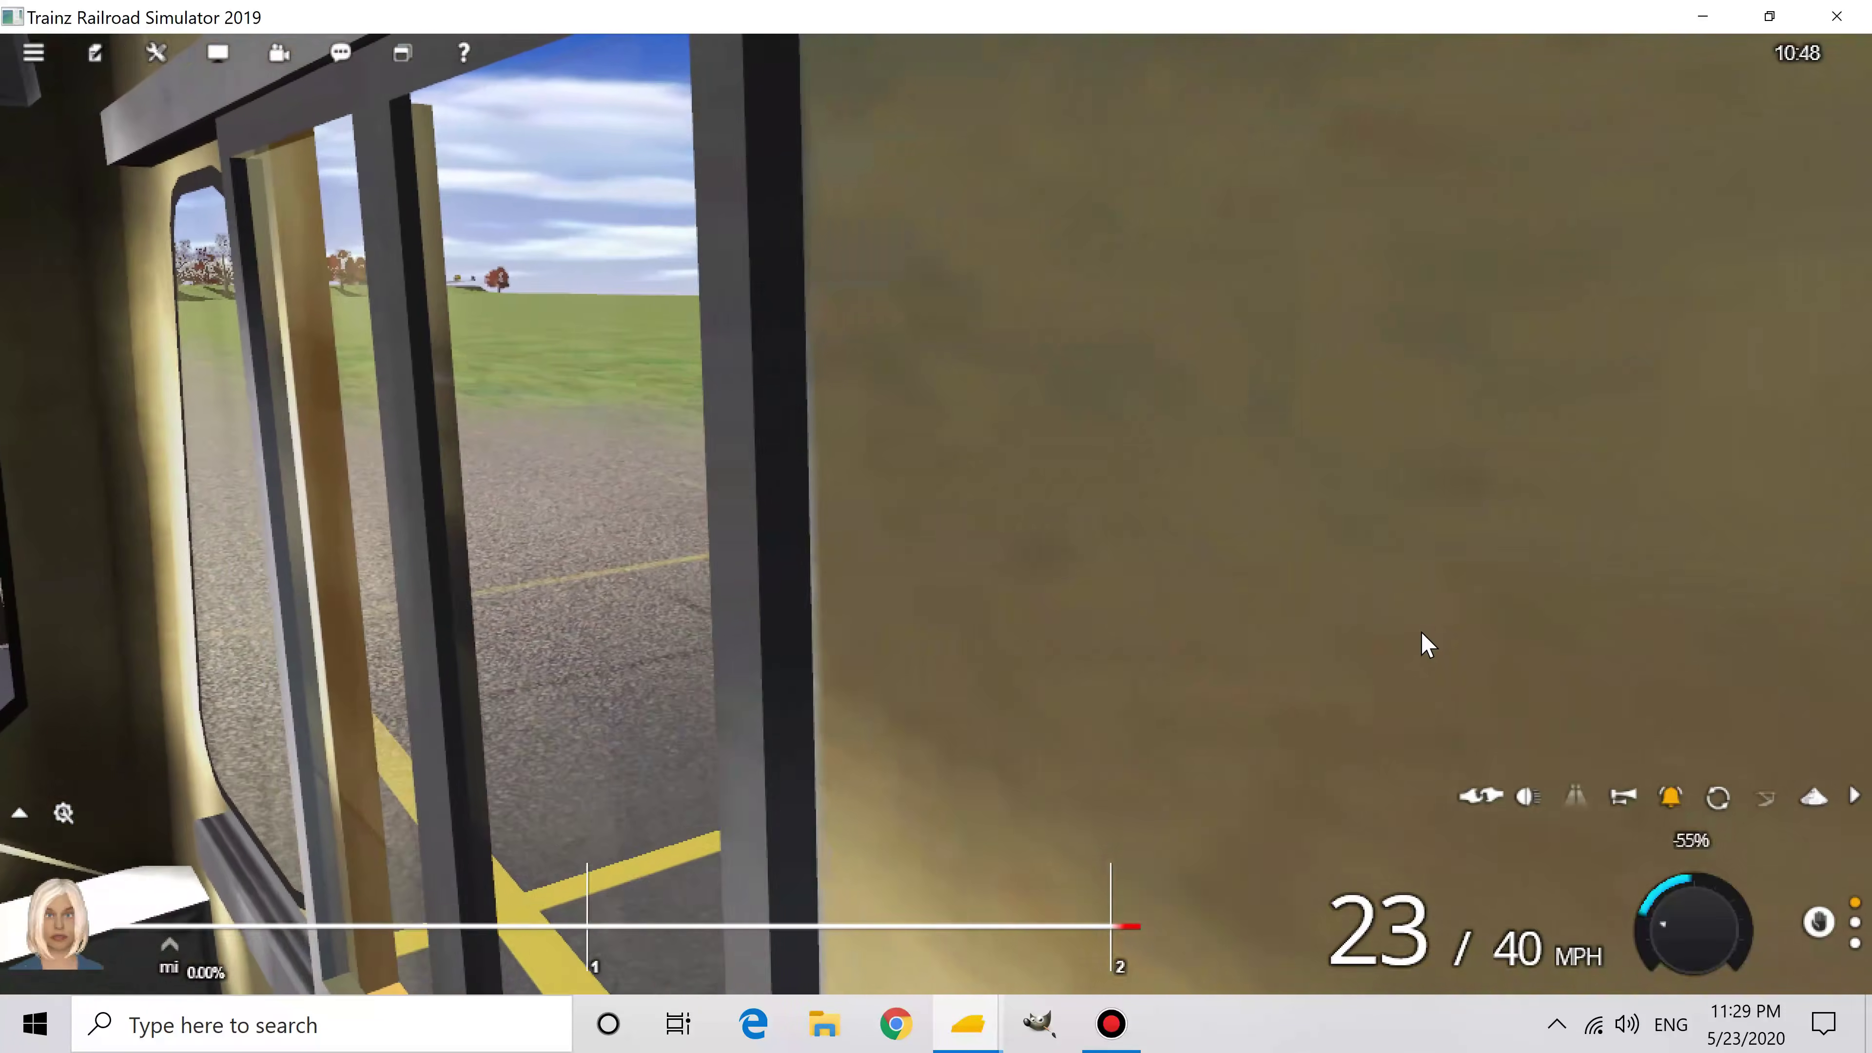
pyautogui.press('Right')
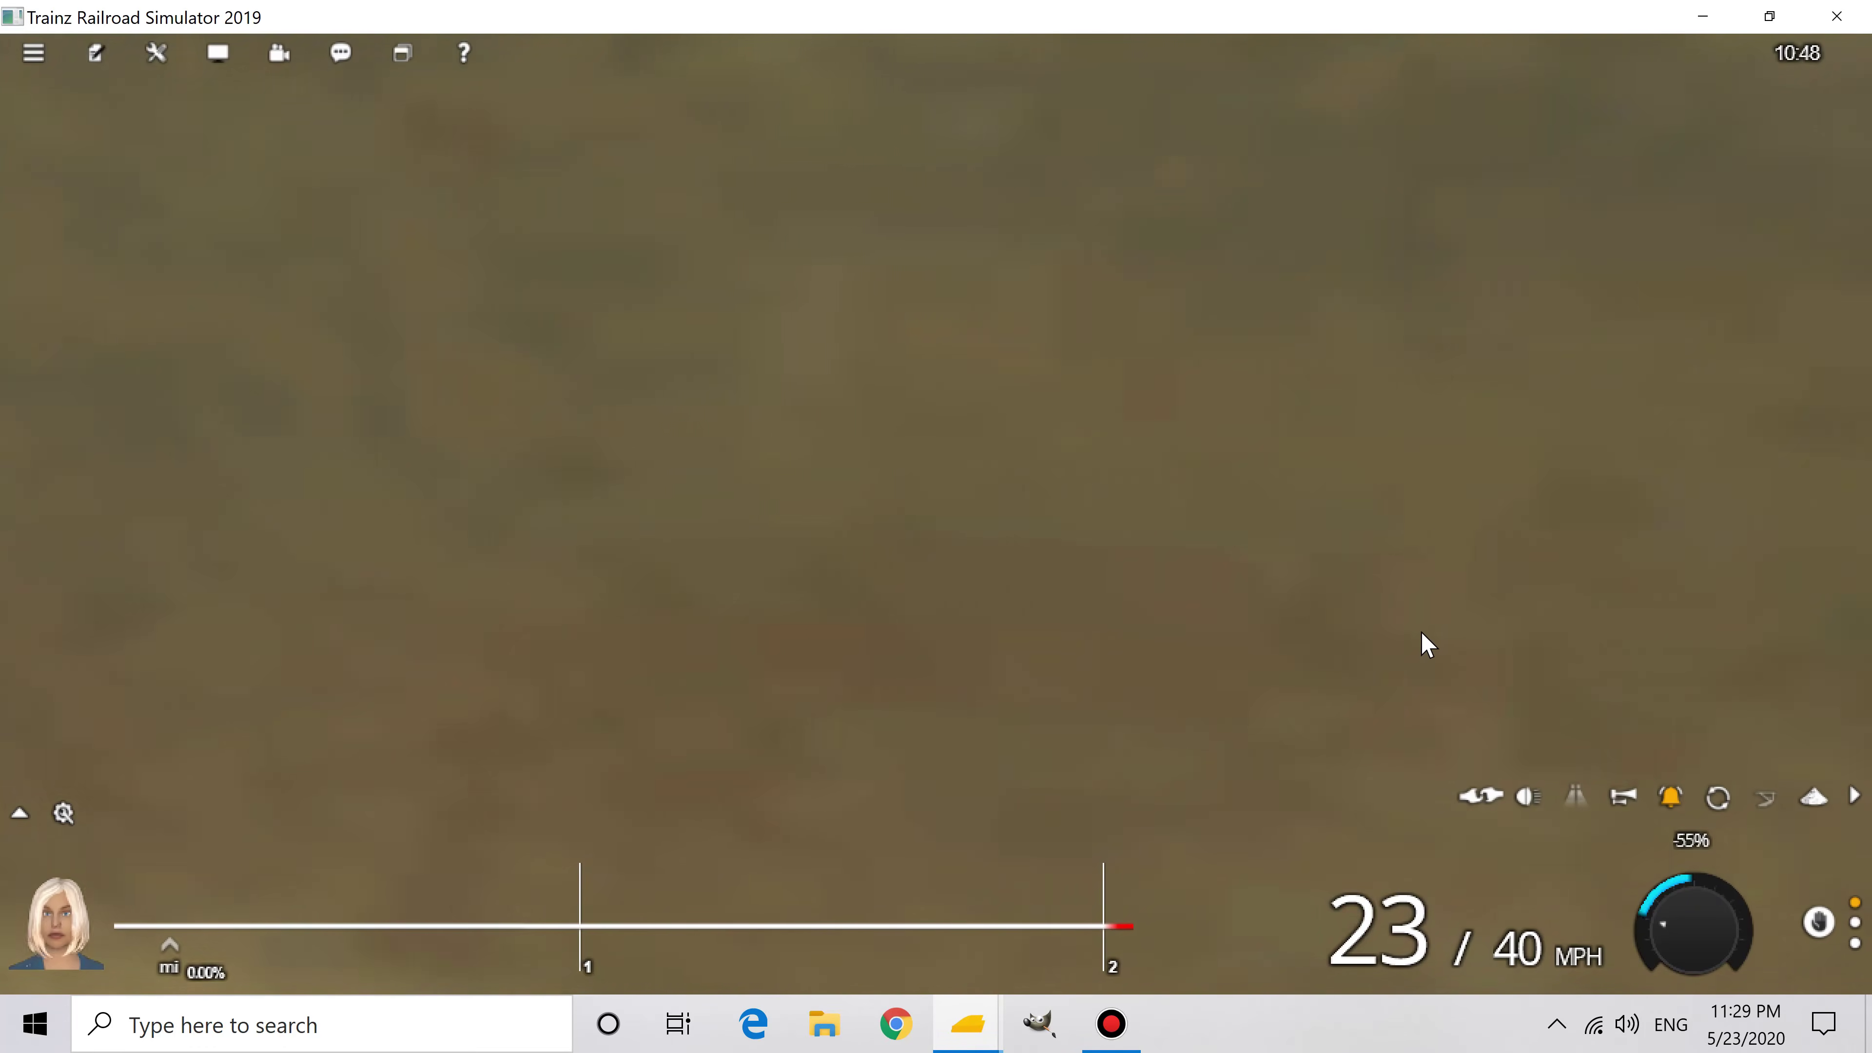
pyautogui.press('Right')
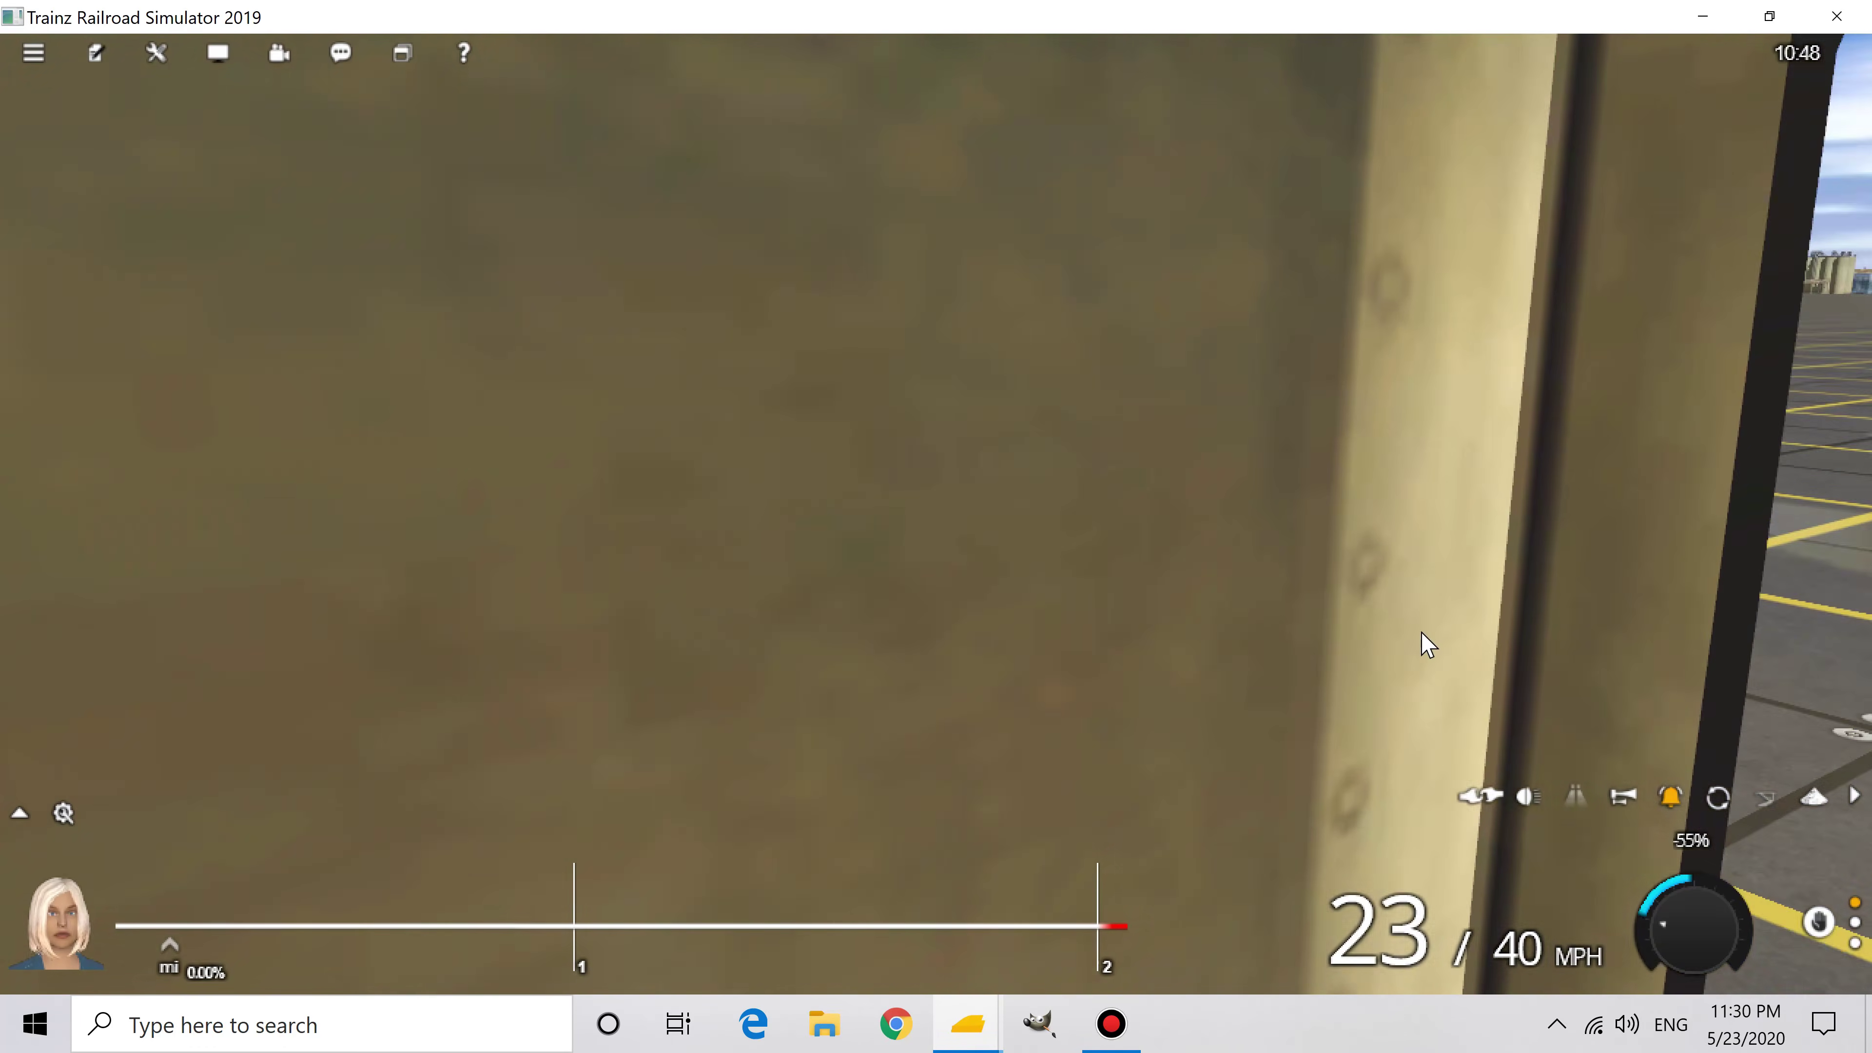
pyautogui.press('Right')
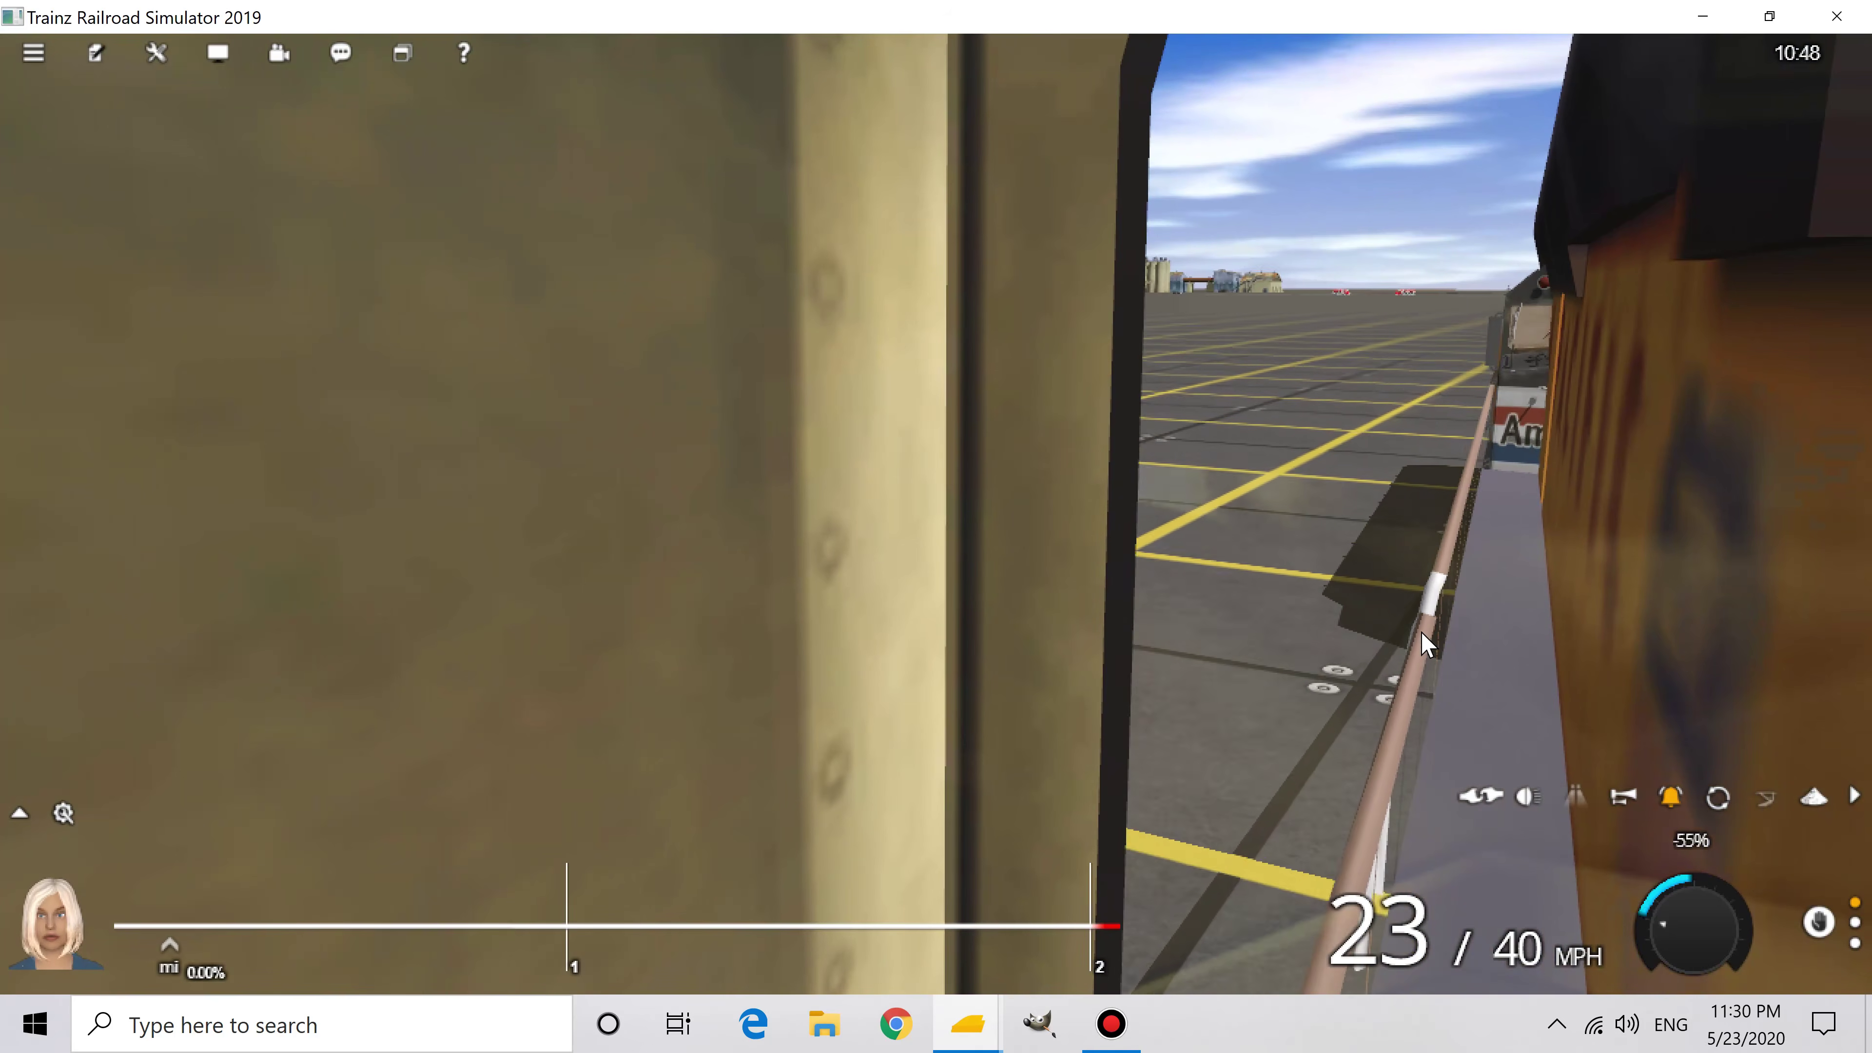
pyautogui.press('Right')
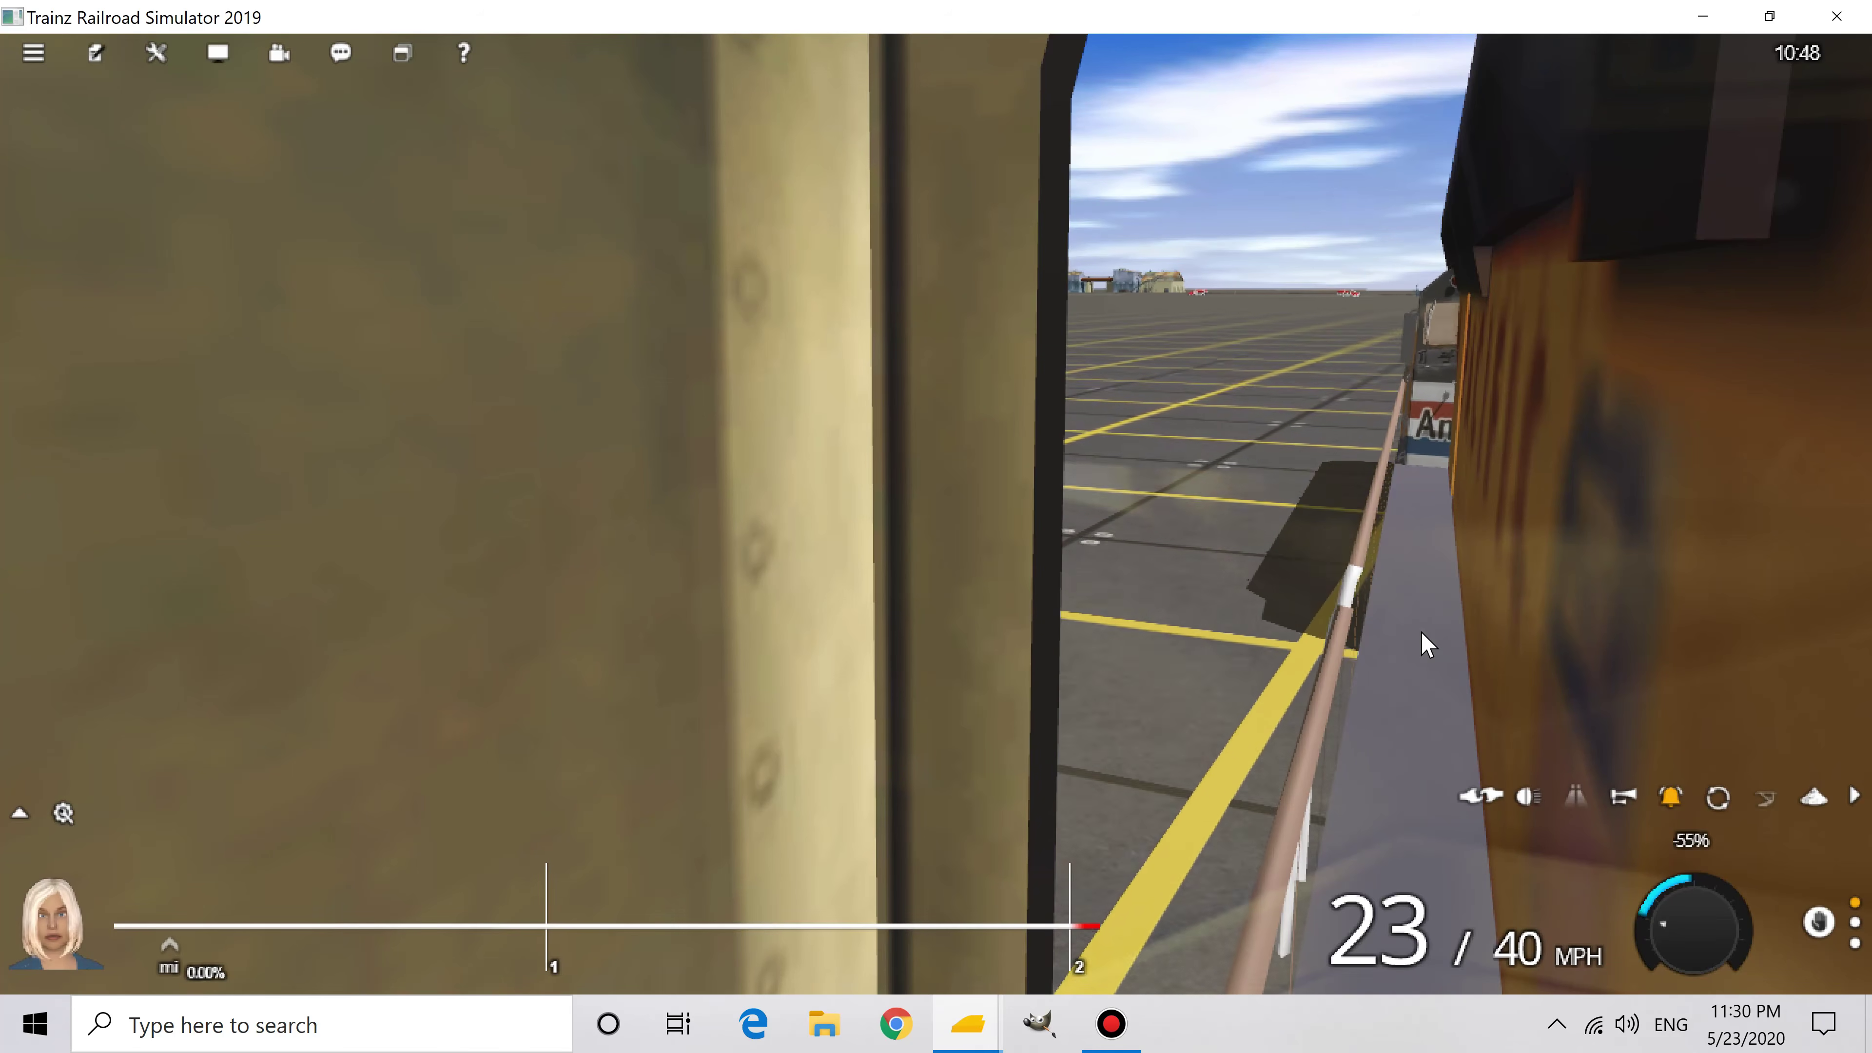
# Step: Back the F40PH pair up to the train behind it from an outside view, easing the throttle to -25% and ending at 0%
pyautogui.press('2')
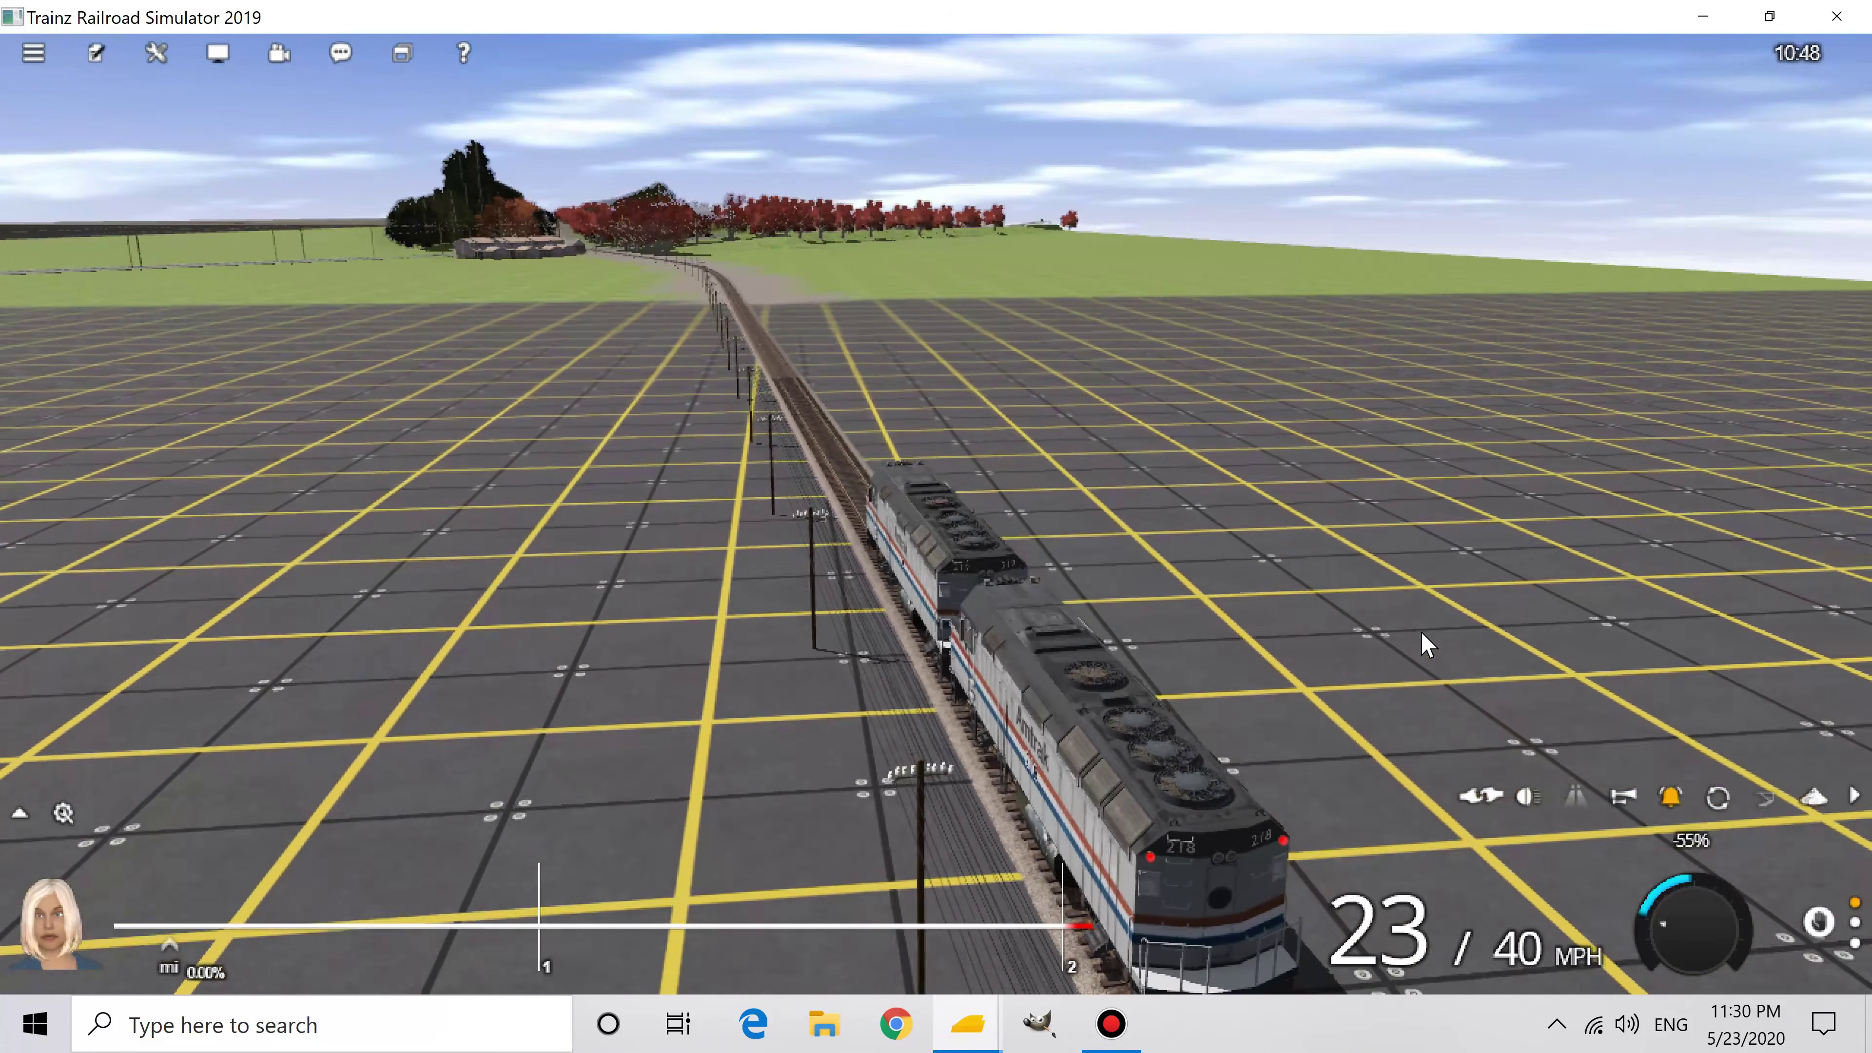
pyautogui.press('Right')
pyautogui.press('Right')
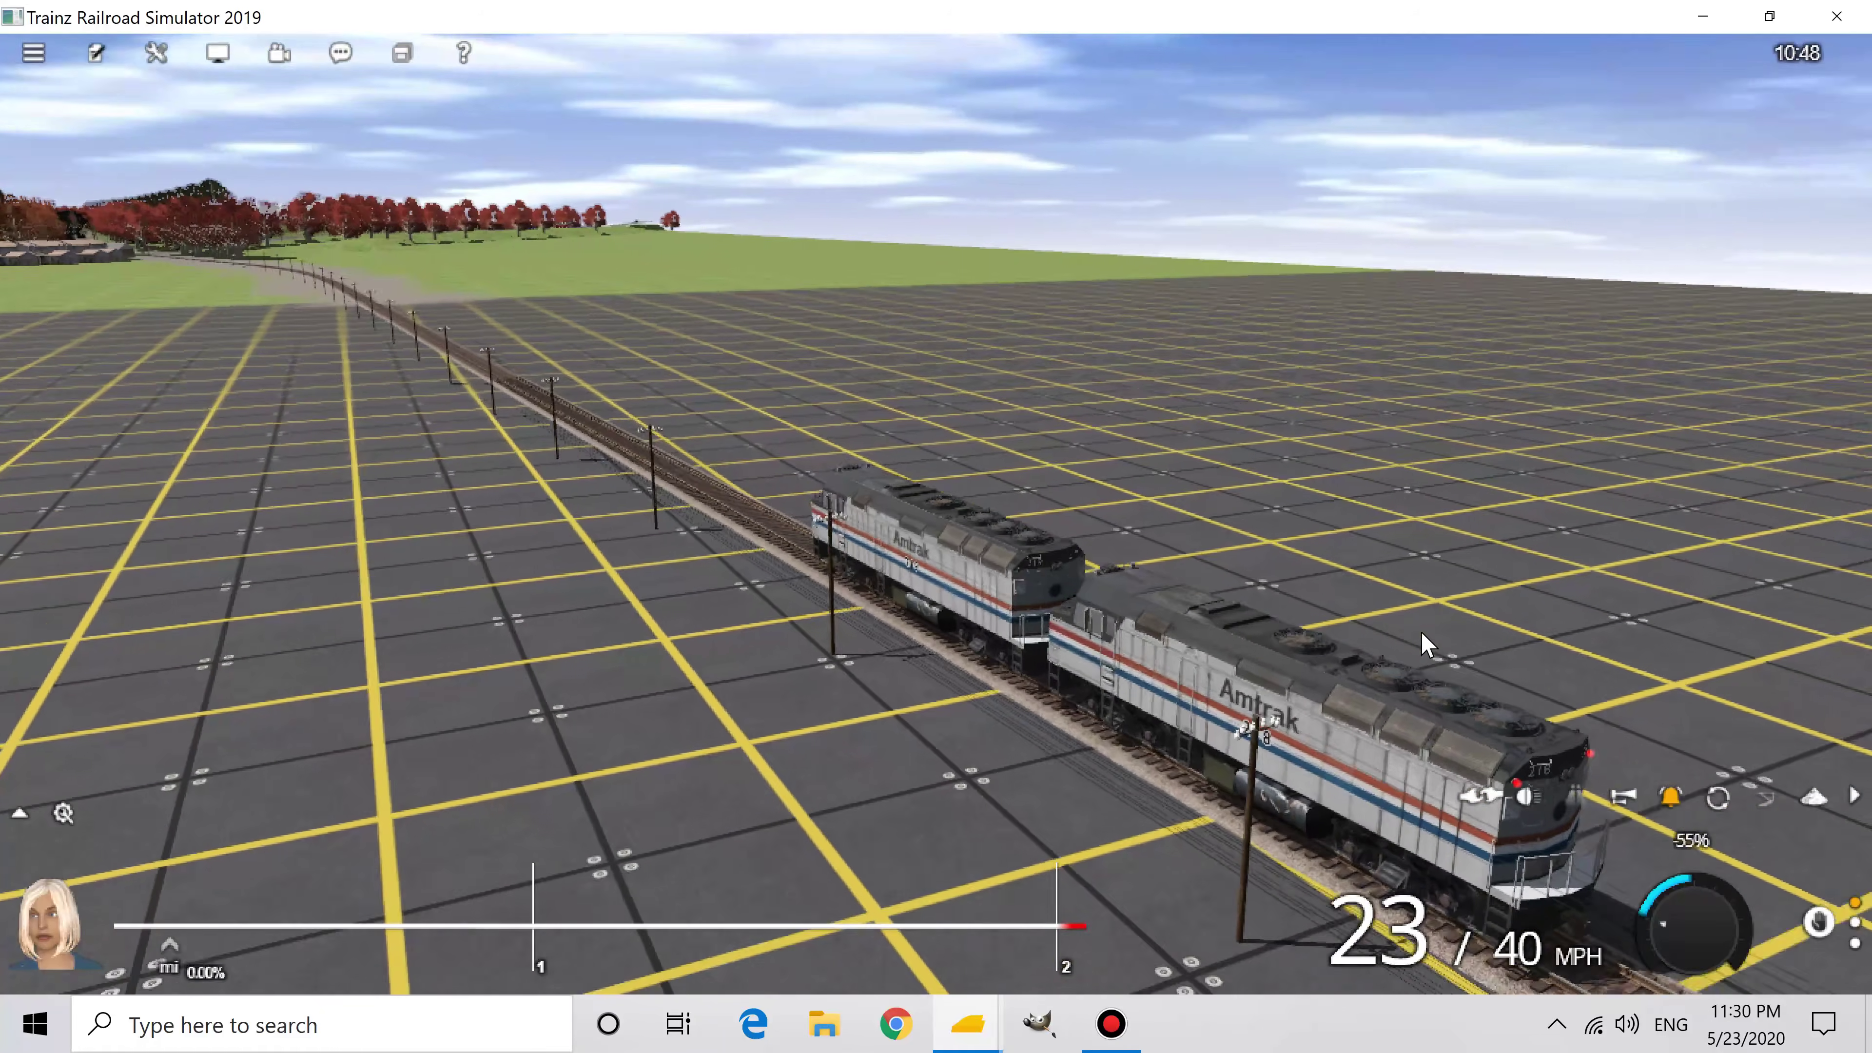
pyautogui.press('Right')
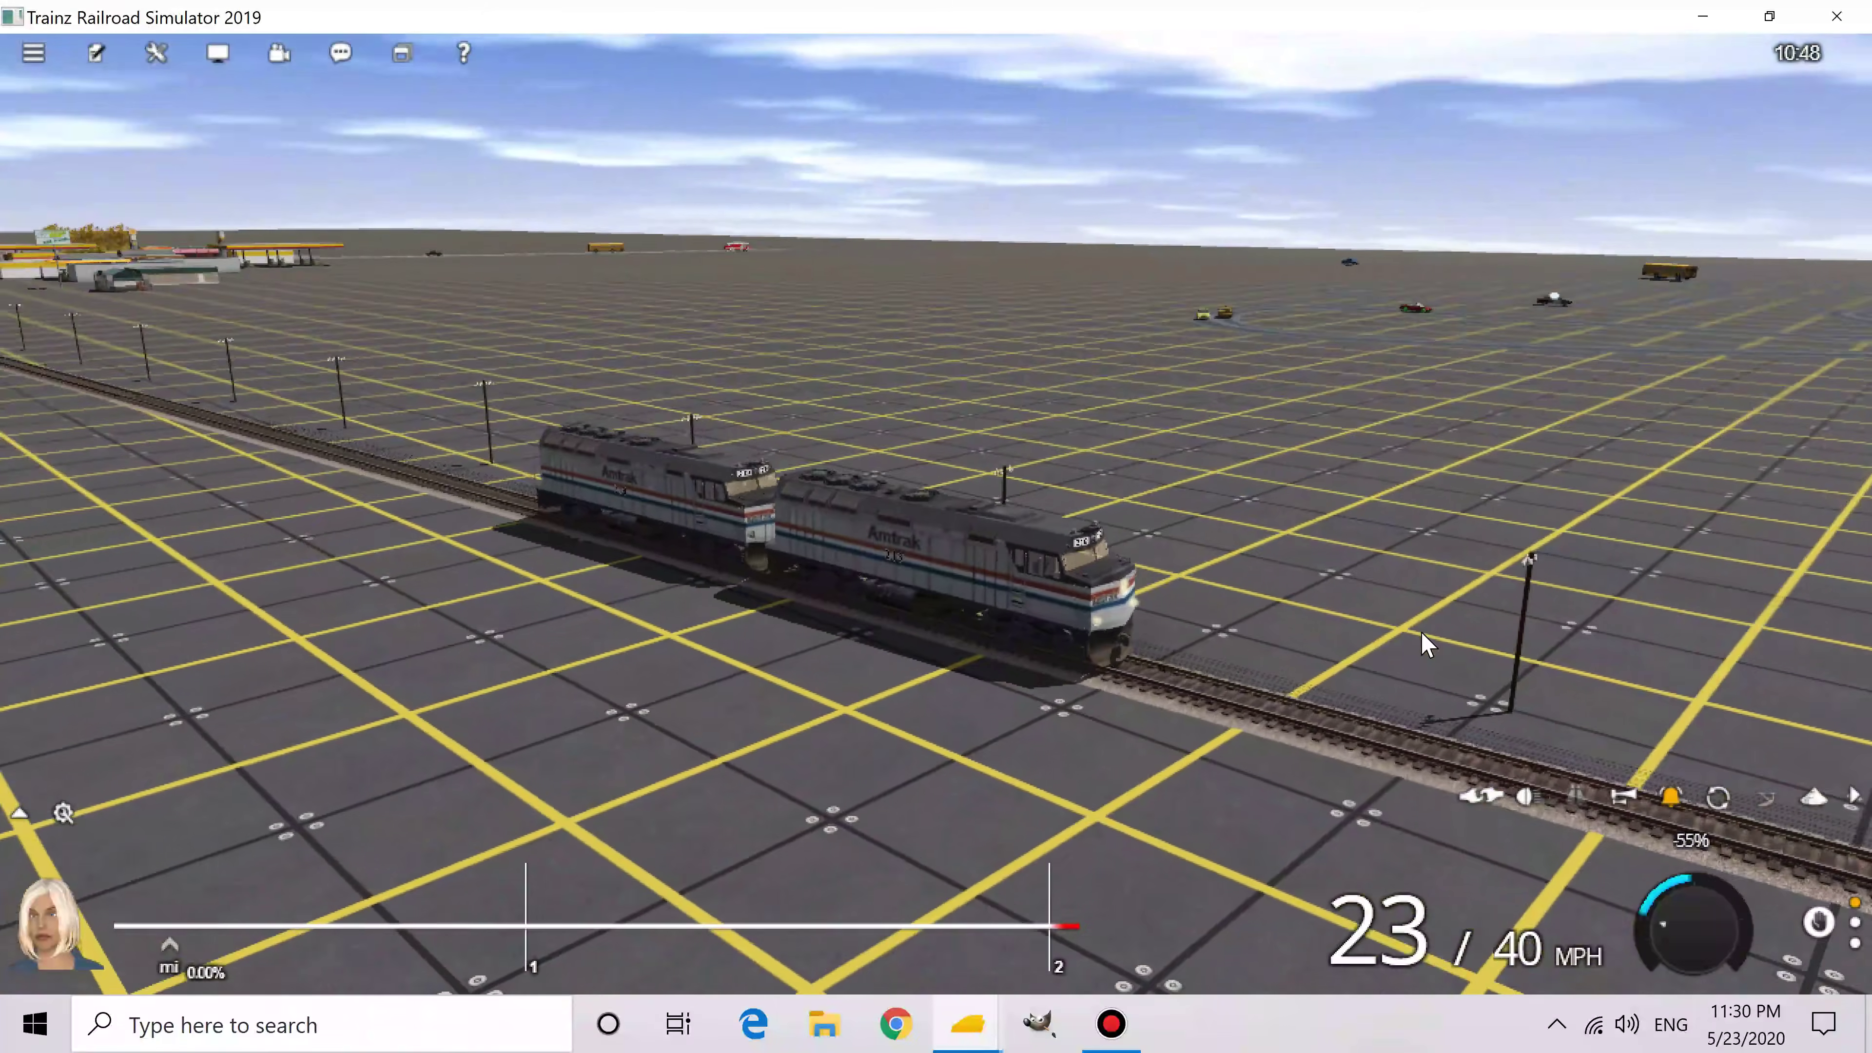
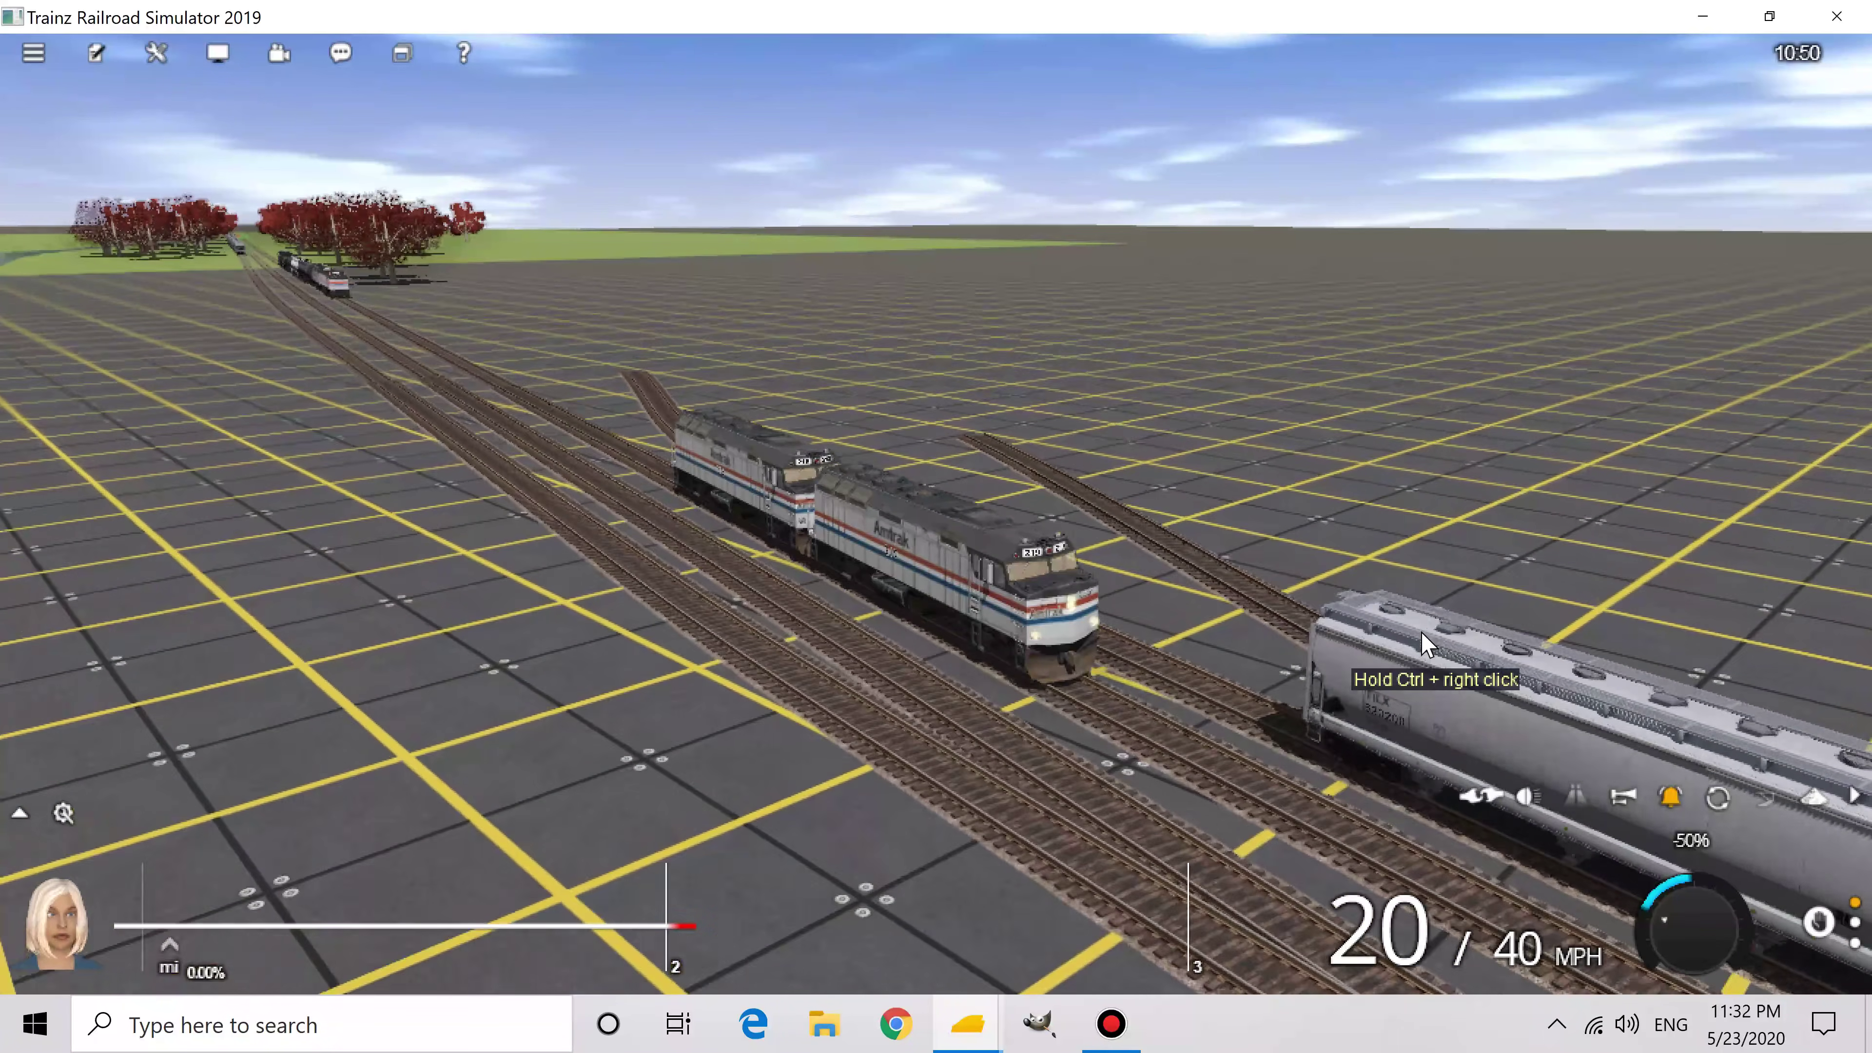
pyautogui.press('w')
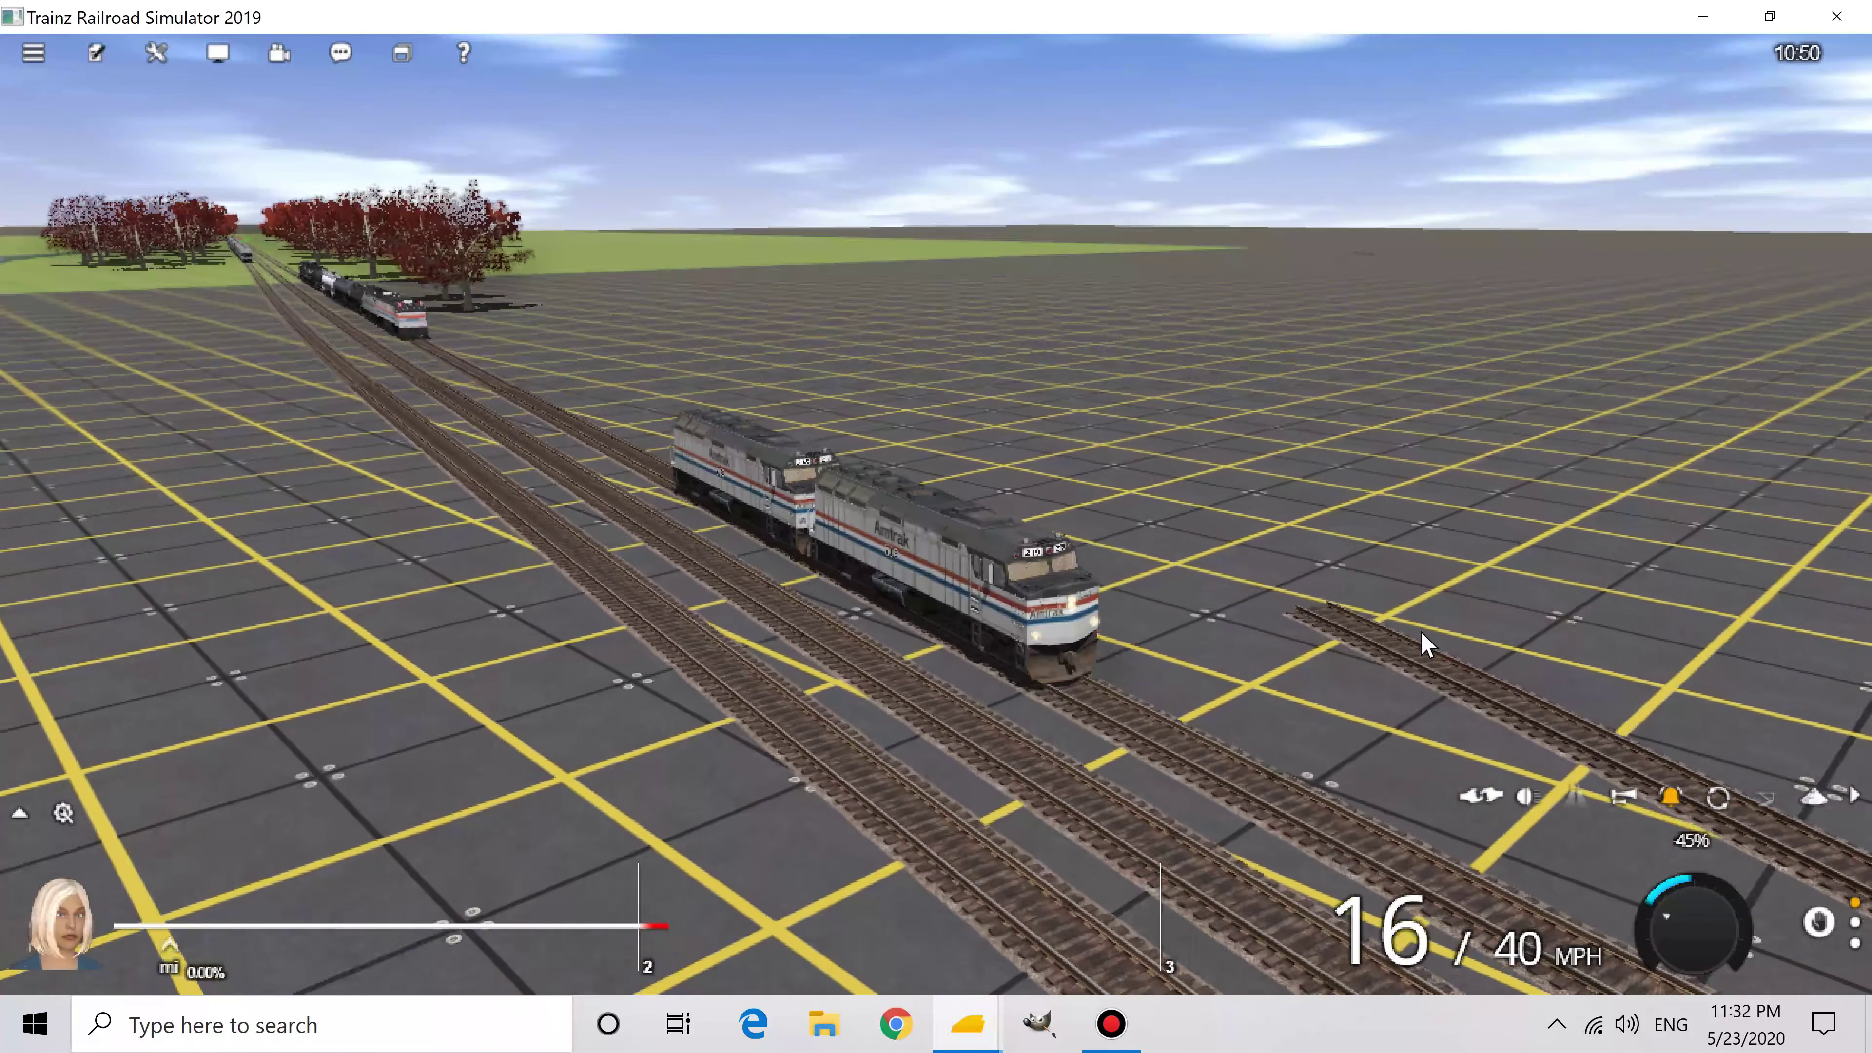
pyautogui.press('w')
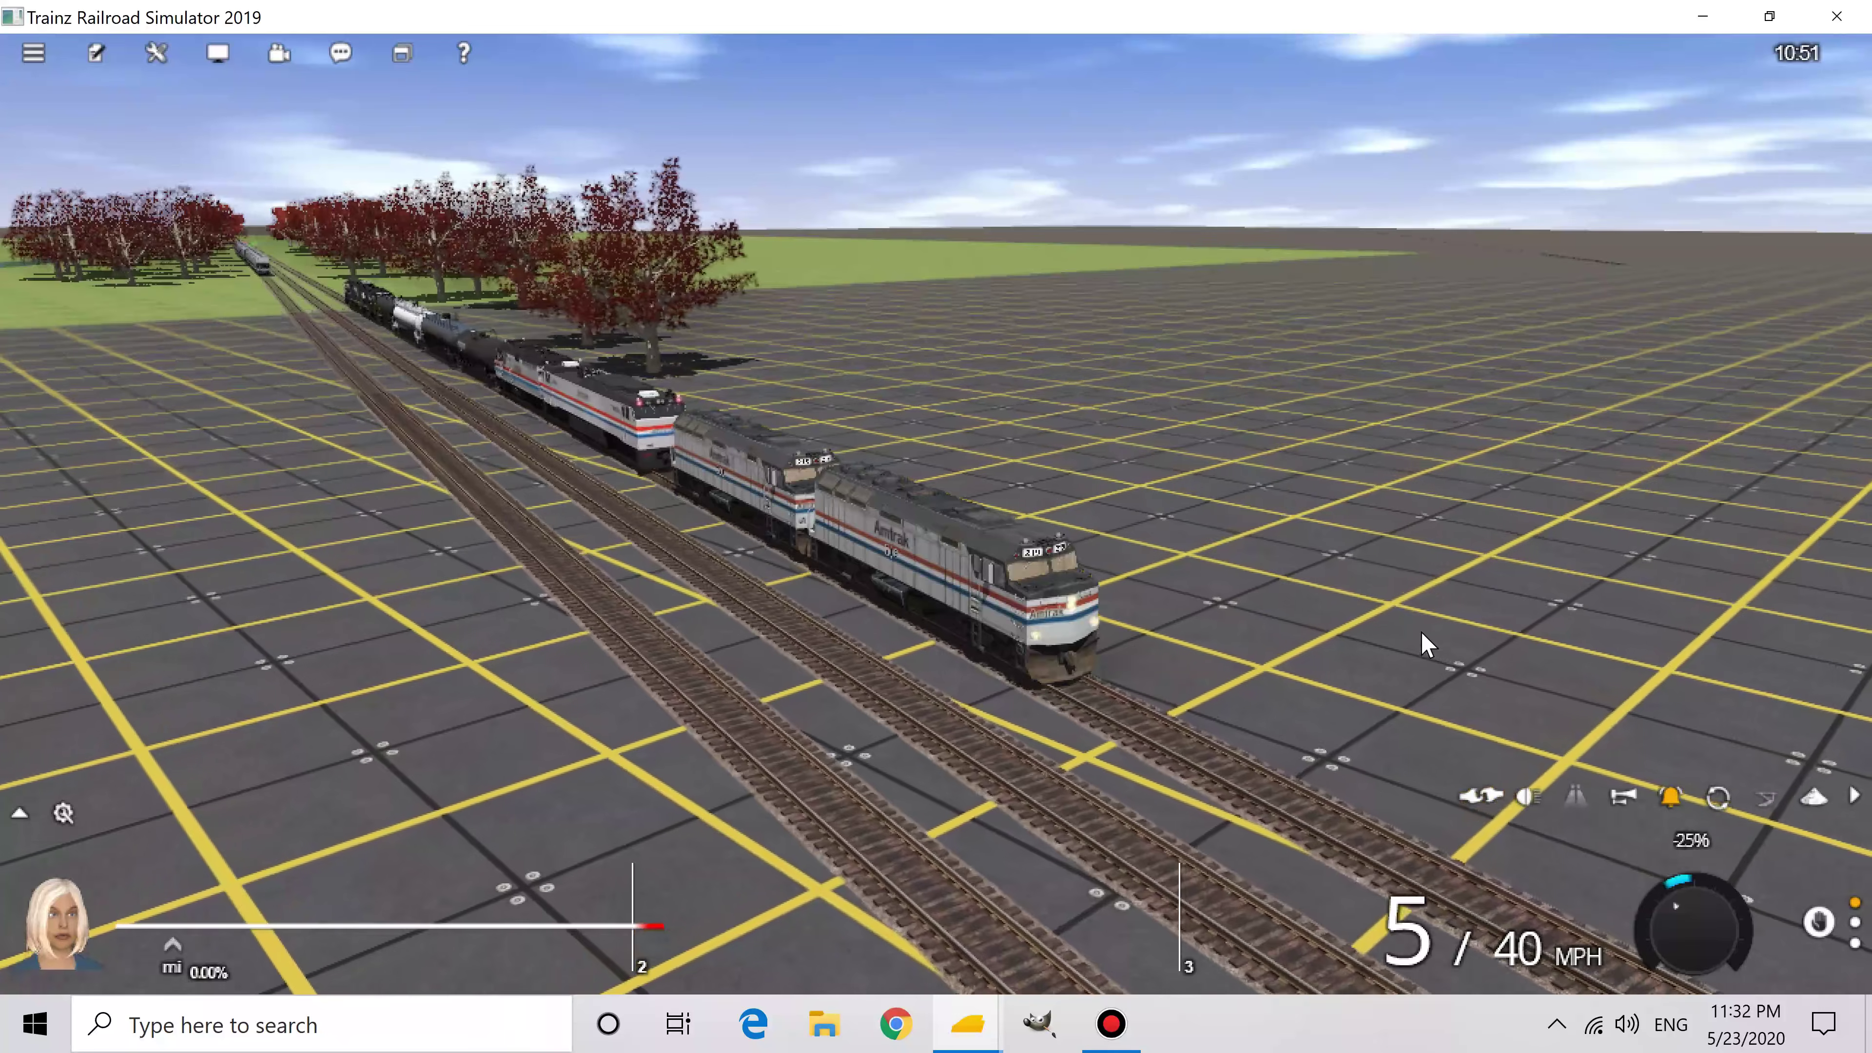
pyautogui.press('x')
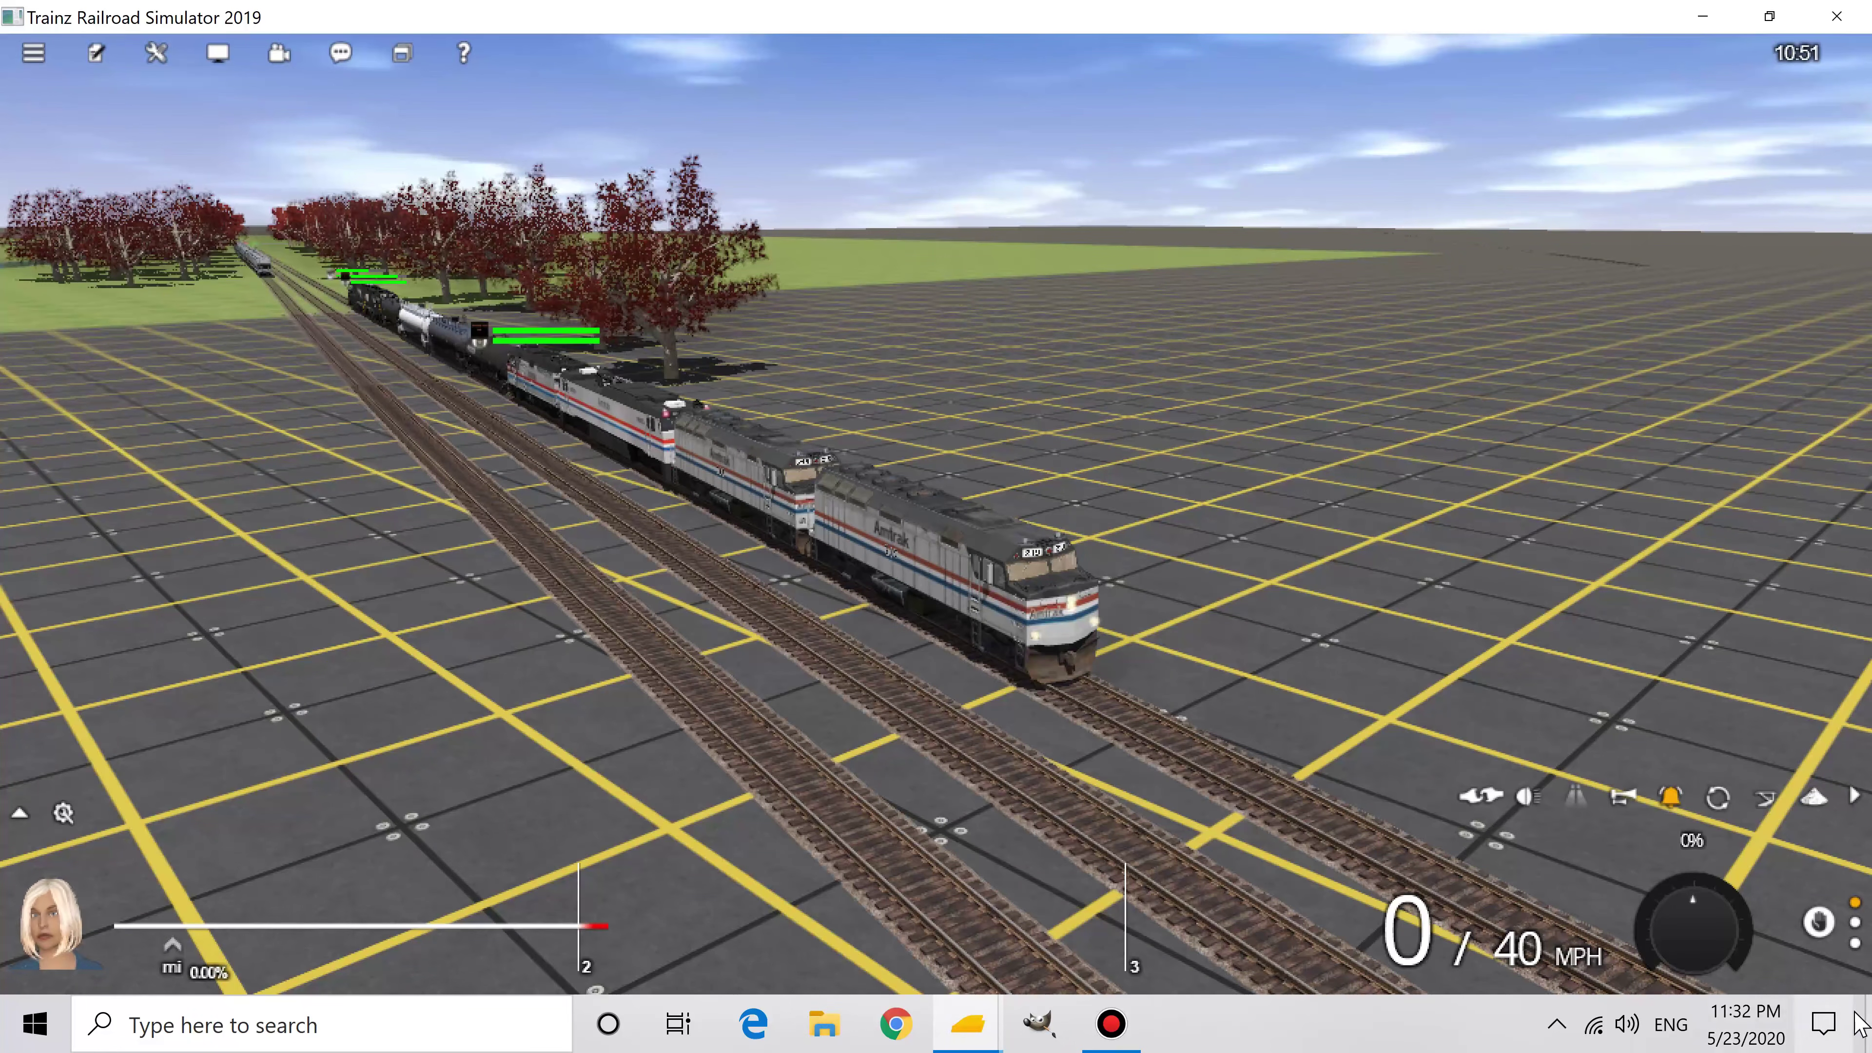
# Step: Cycle the F40PH consist through the other control modes and open its driver command list
pyautogui.click(1856, 947)
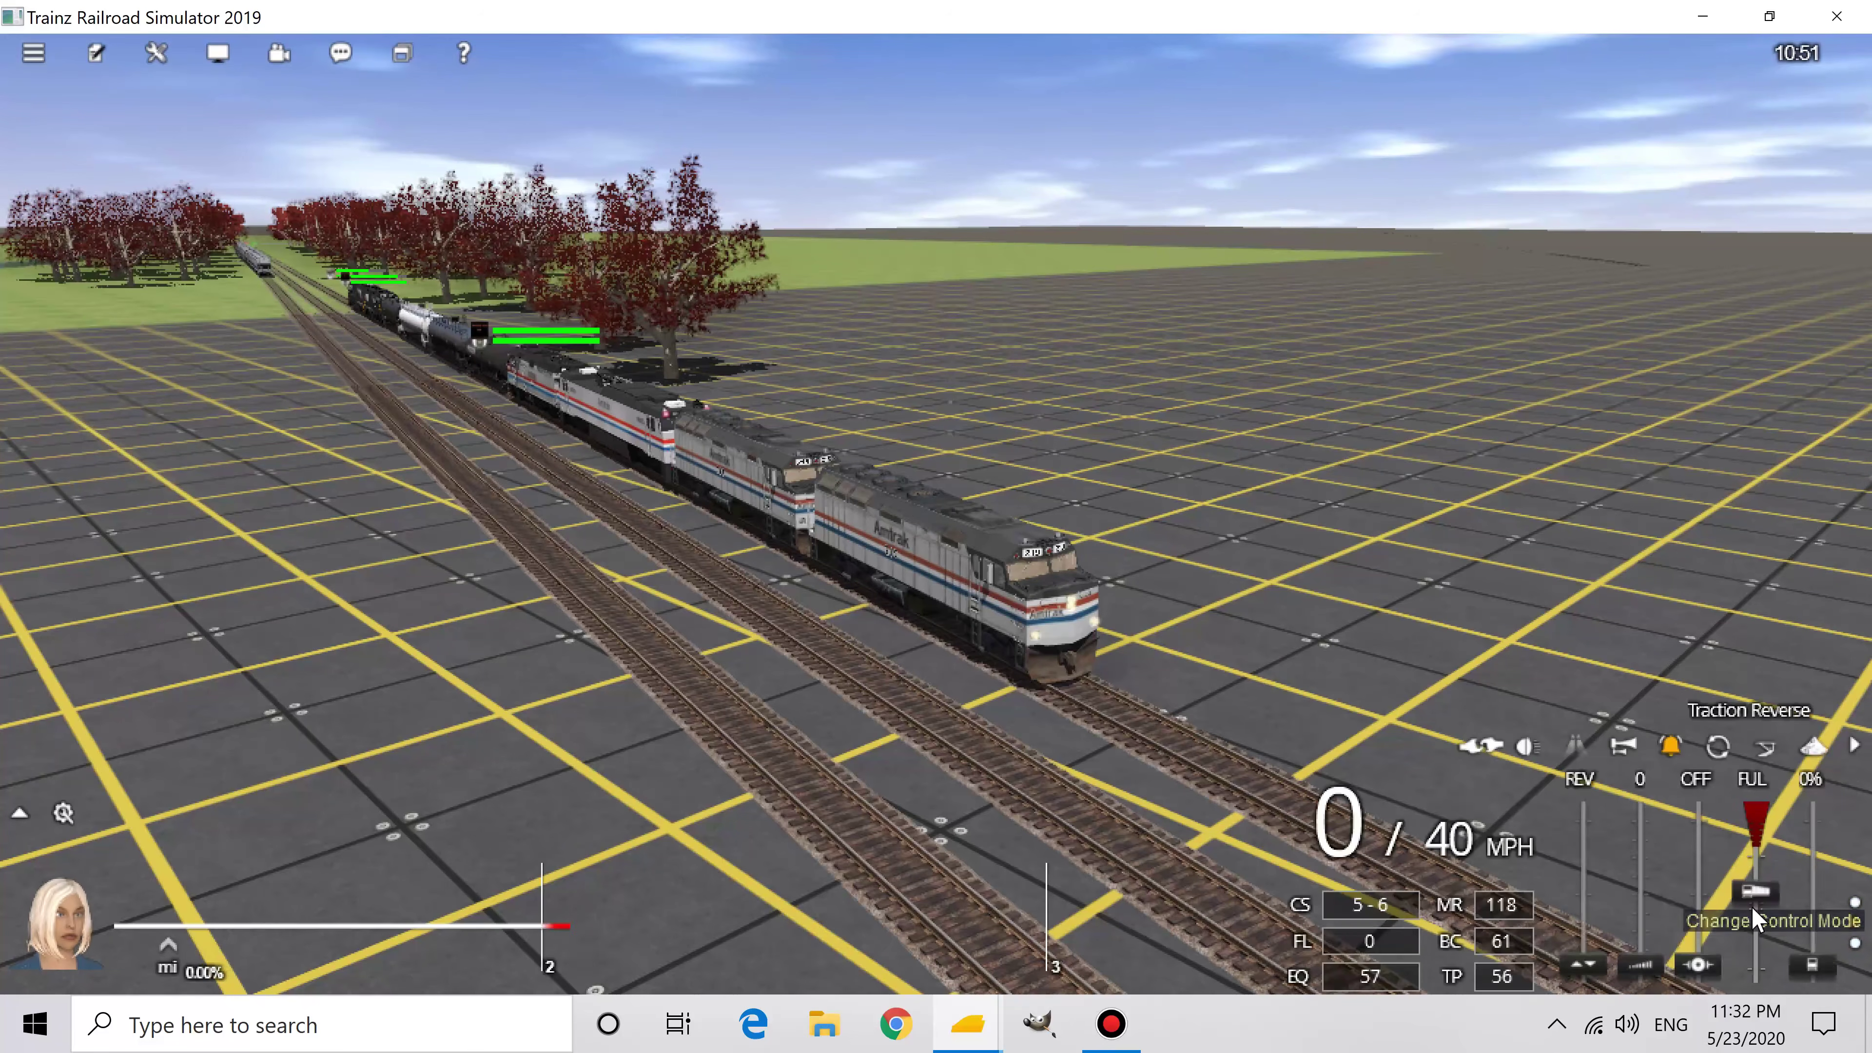
pyautogui.click(1856, 943)
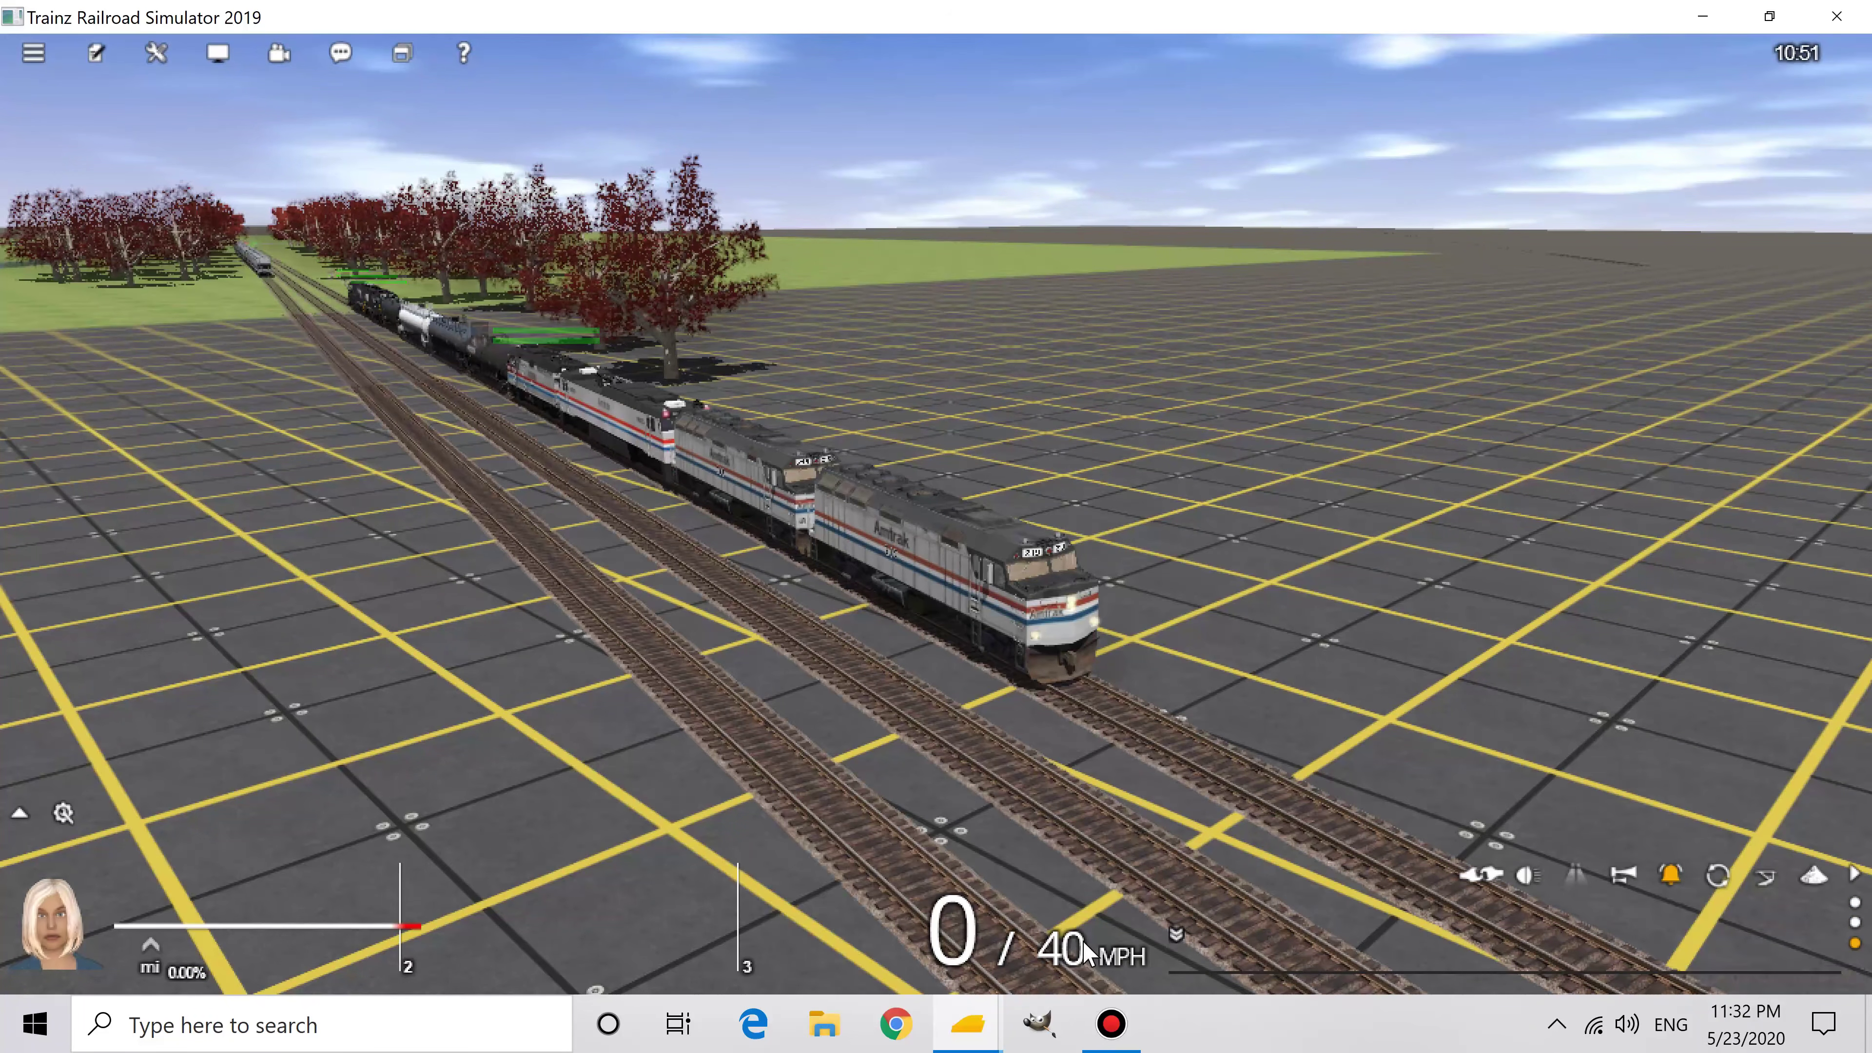
pyautogui.click(1172, 940)
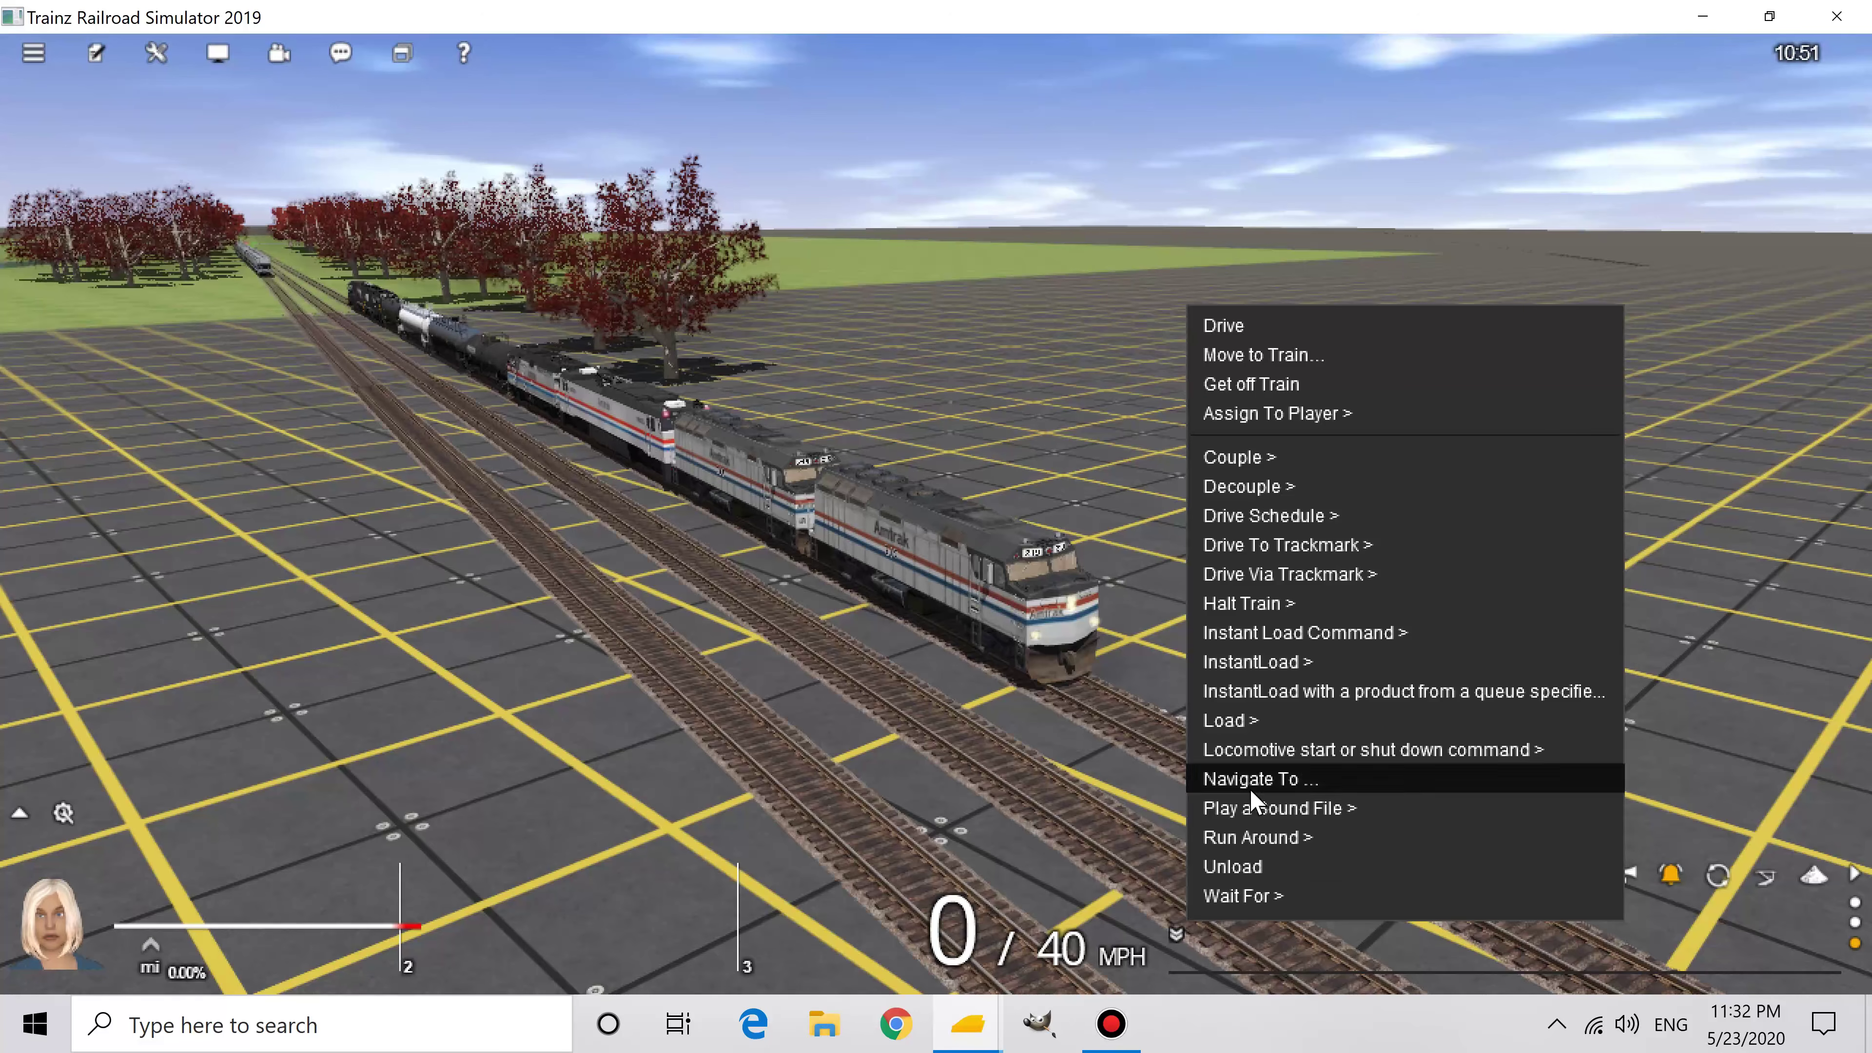
pyautogui.click(1253, 808)
# Step: Switch to the Norfolk Southern locomotives in the train, select the control mode with separate reverser and brake levers, and enter the cab
pyautogui.click(352, 304)
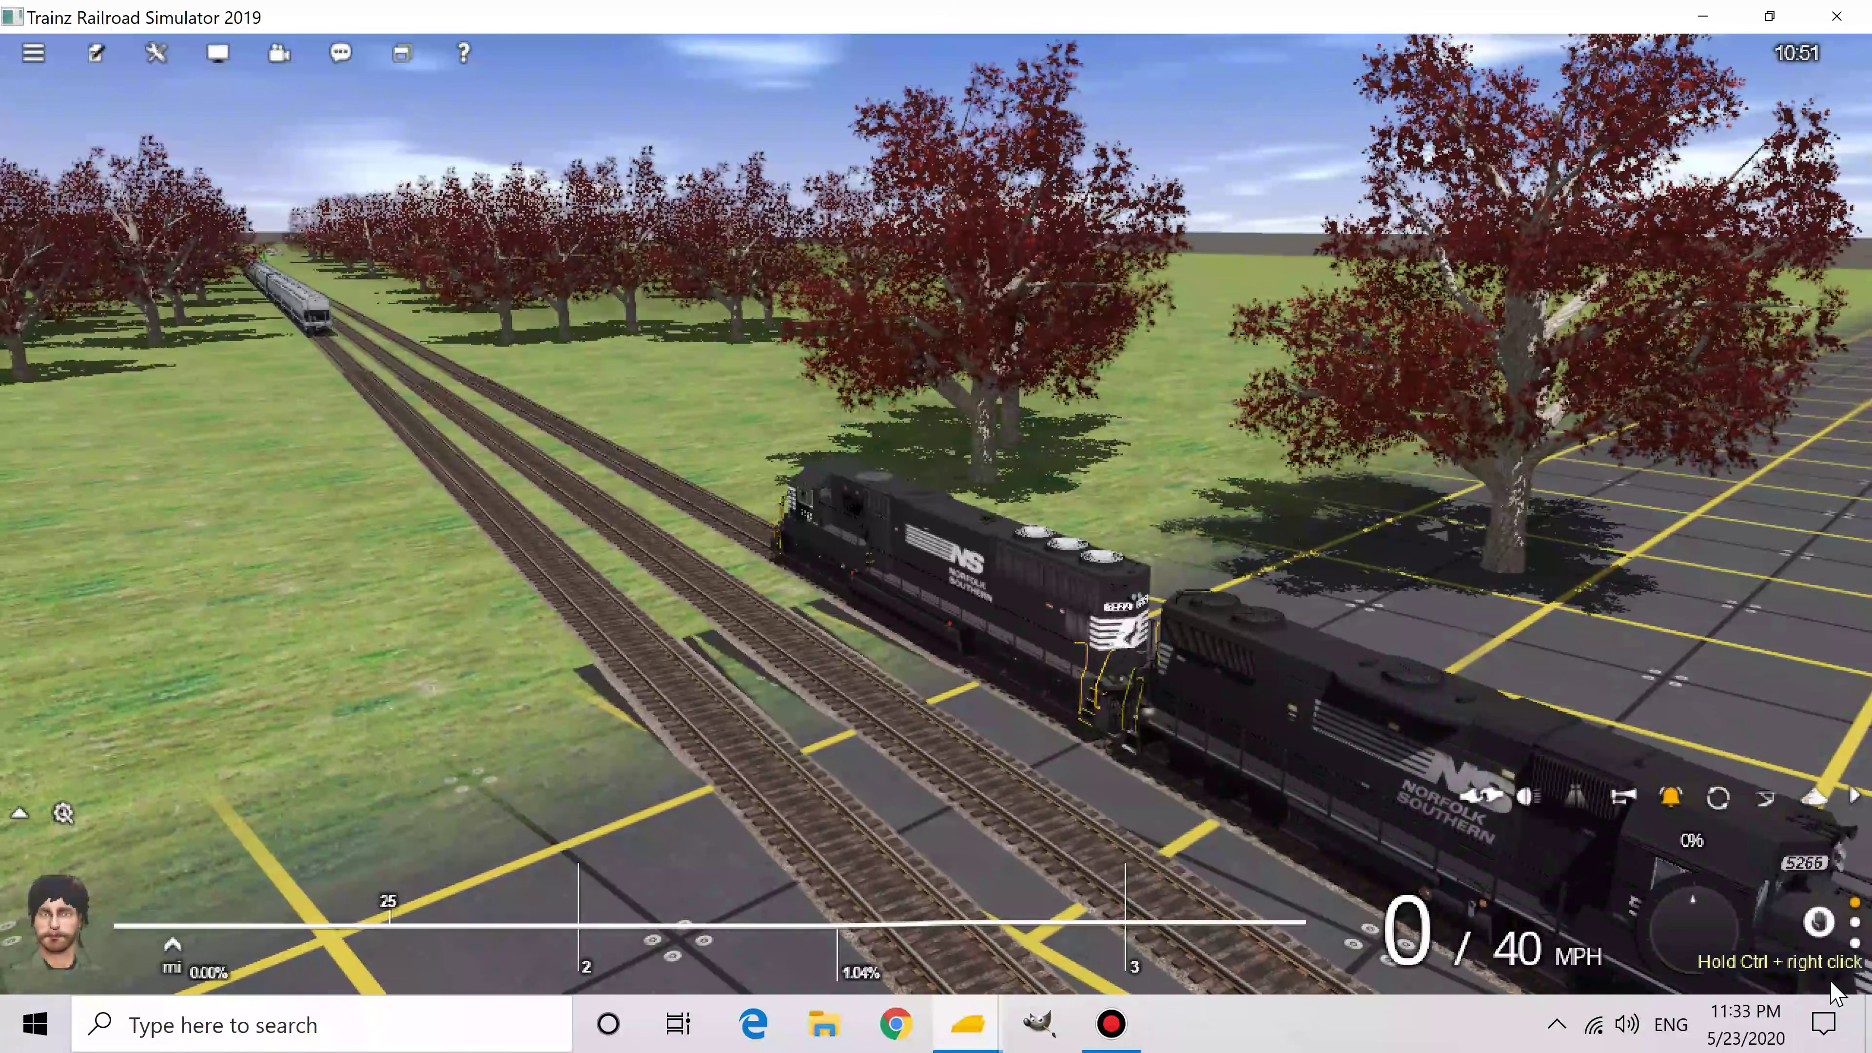
pyautogui.click(1856, 922)
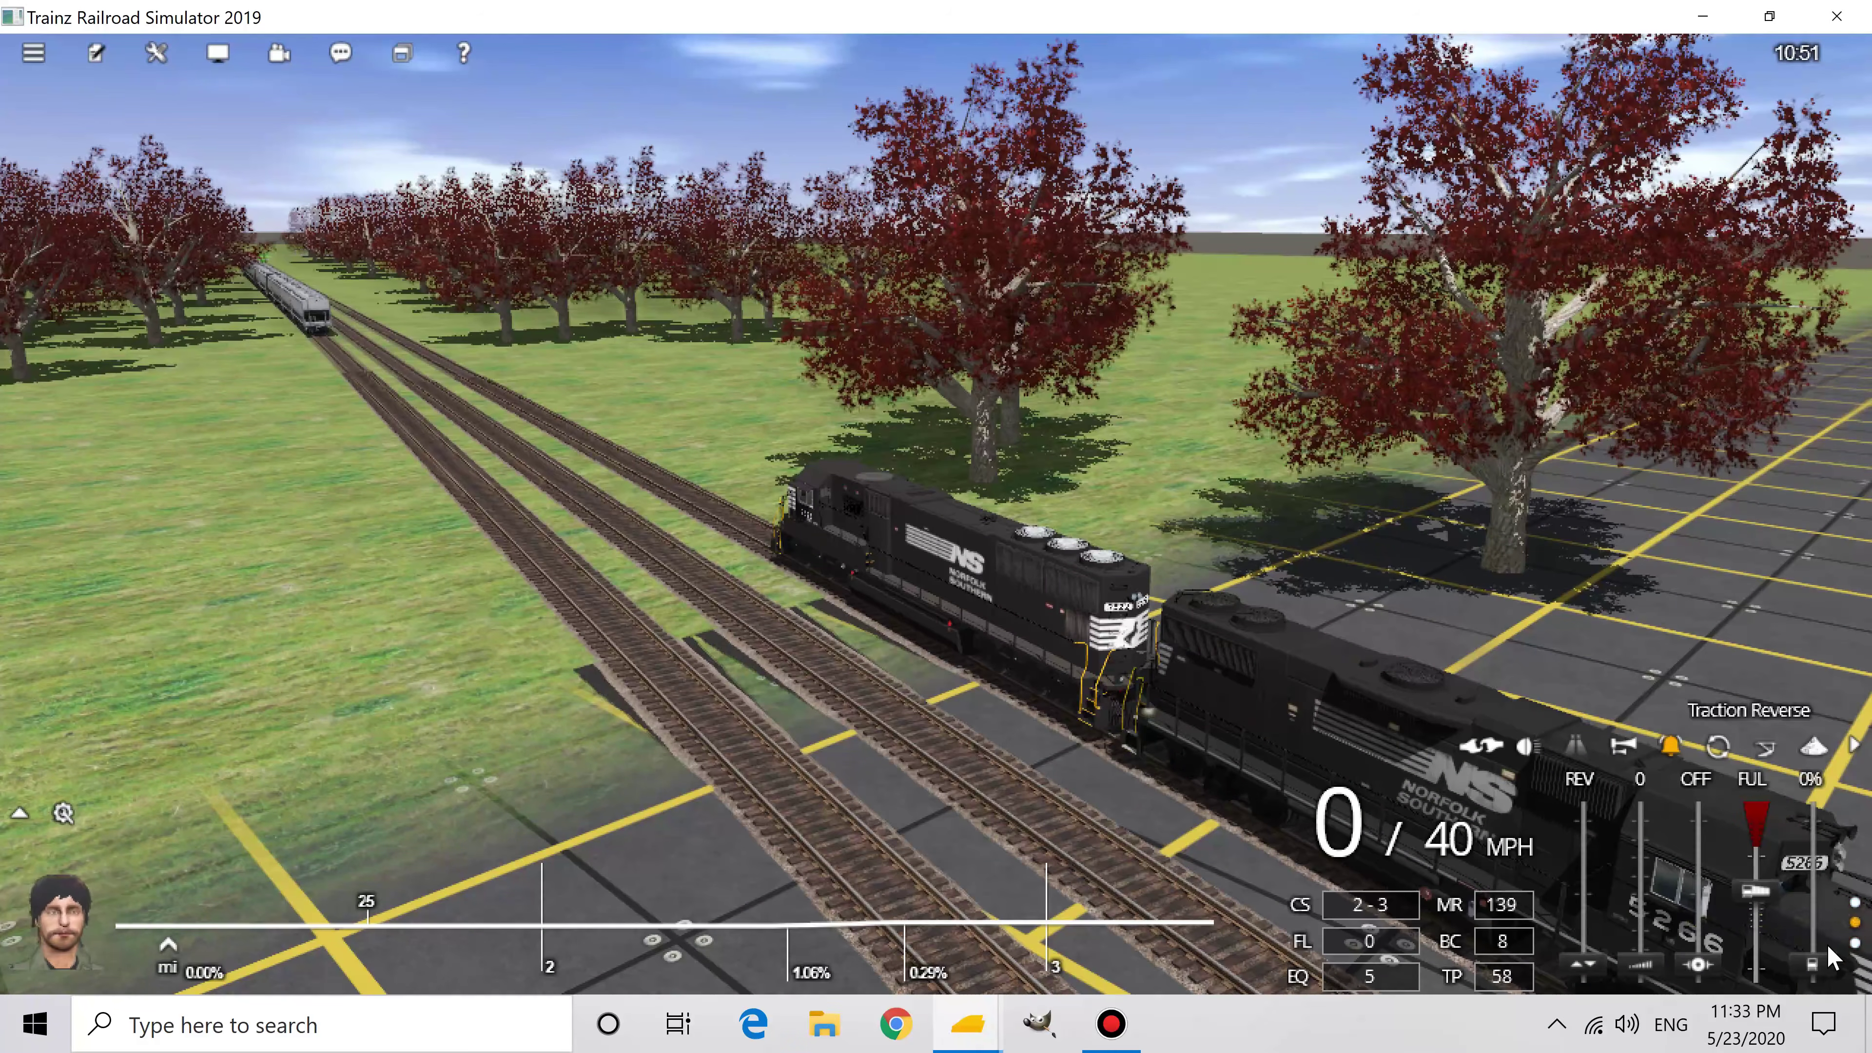
pyautogui.press('1')
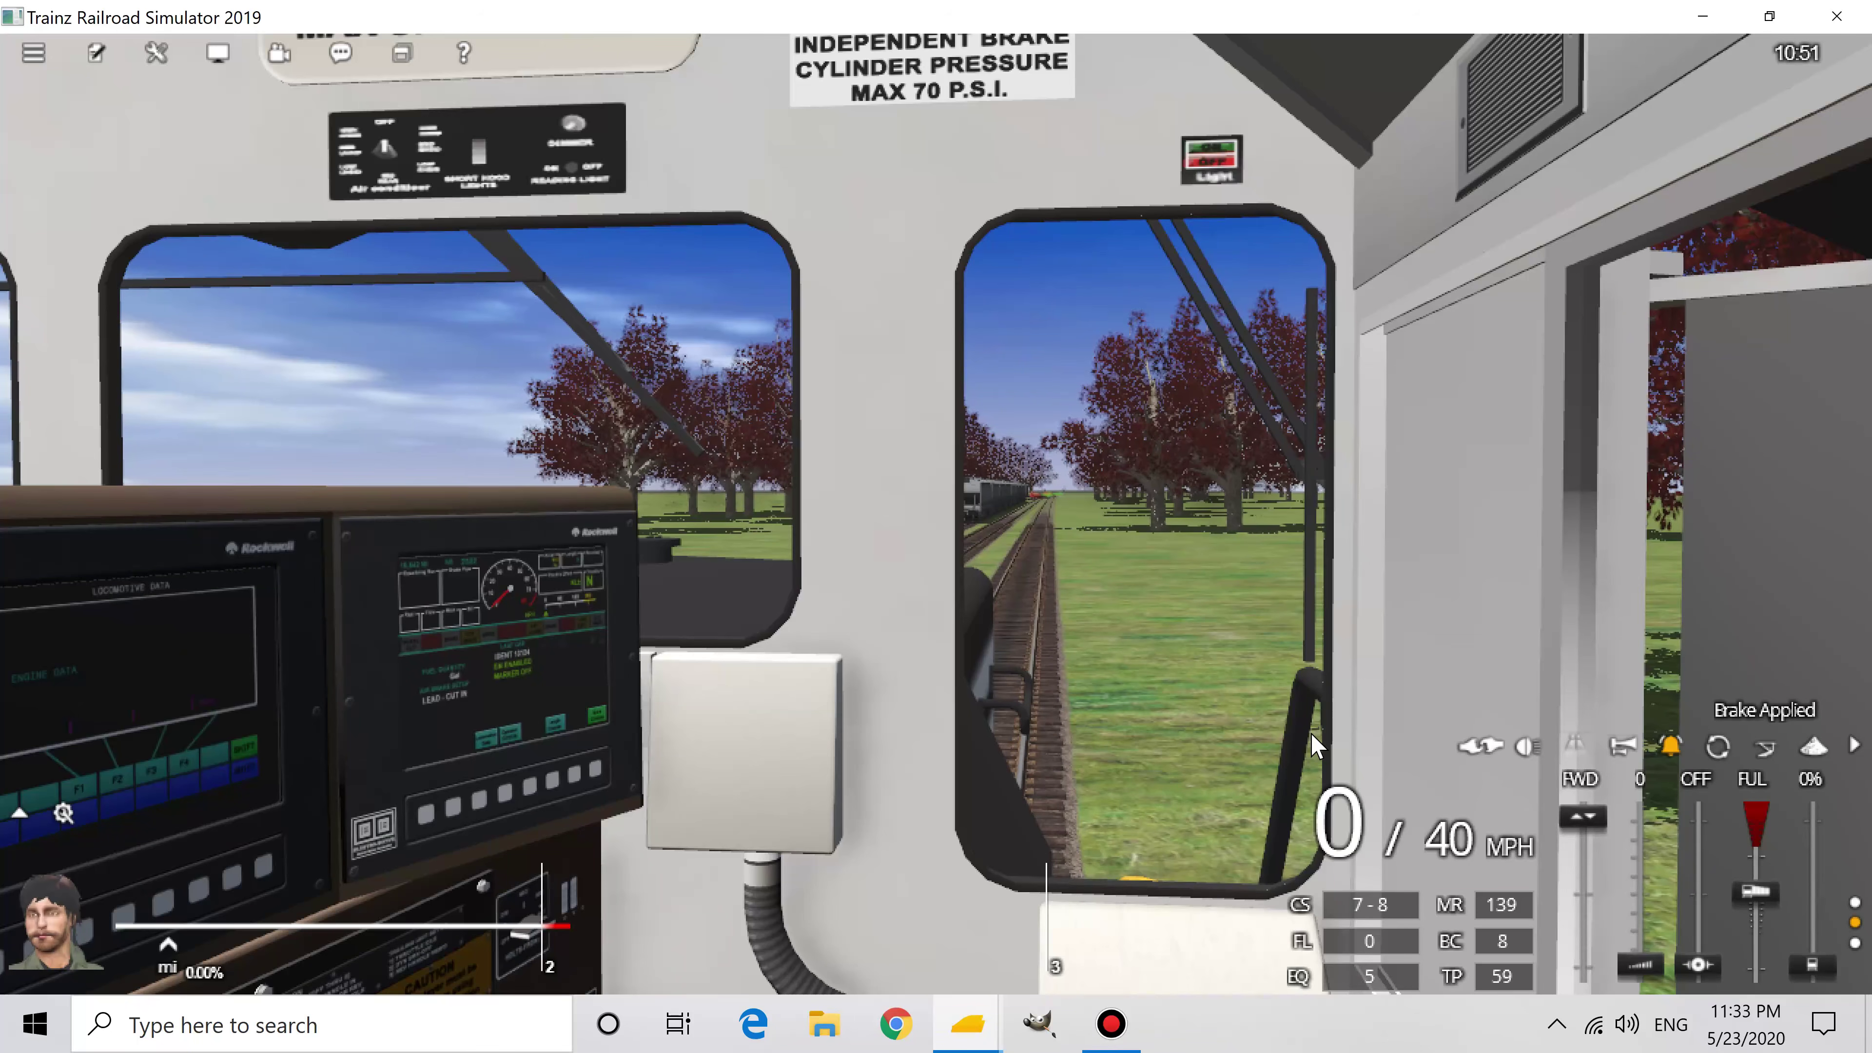
# Step: Cycle through the Norfolk Southern locomotive's camera positions, viewing the cab windows, the outside walkway and the nose of unit 5266
pyautogui.press('Left')
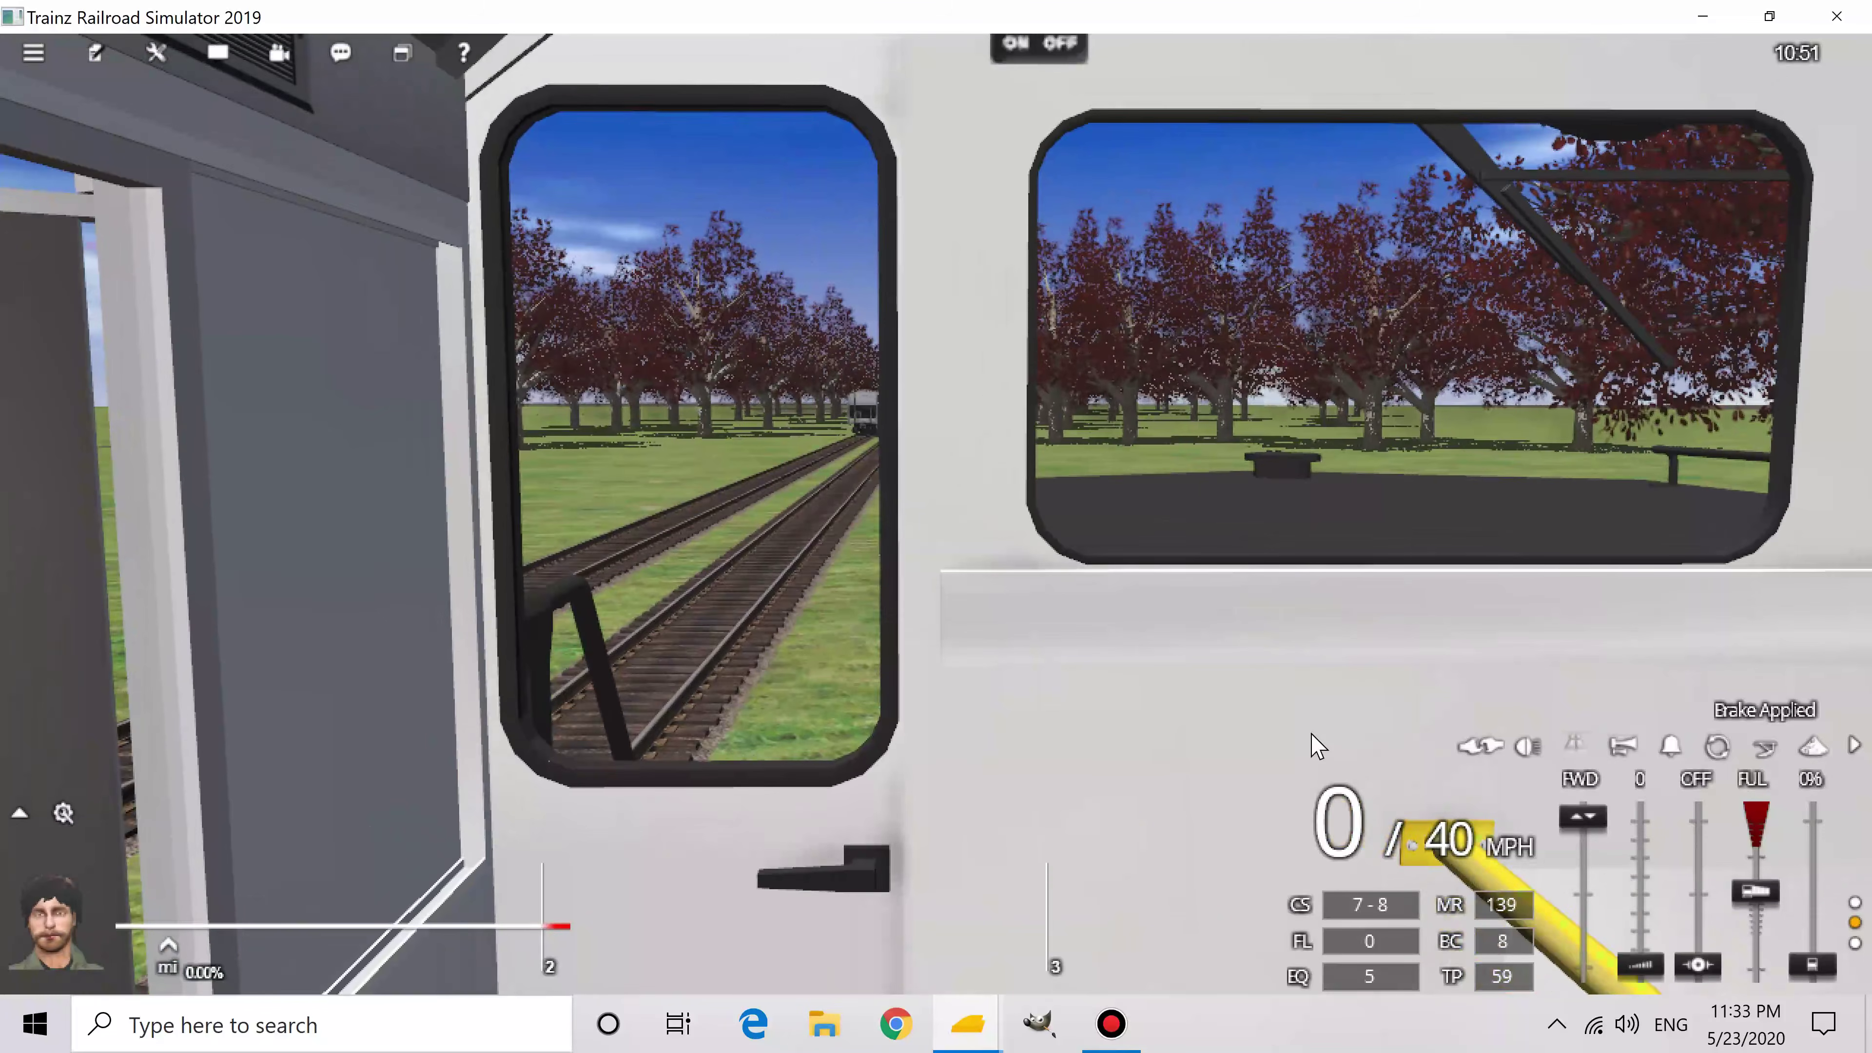
pyautogui.press(']')
pyautogui.press(']')
pyautogui.press(']')
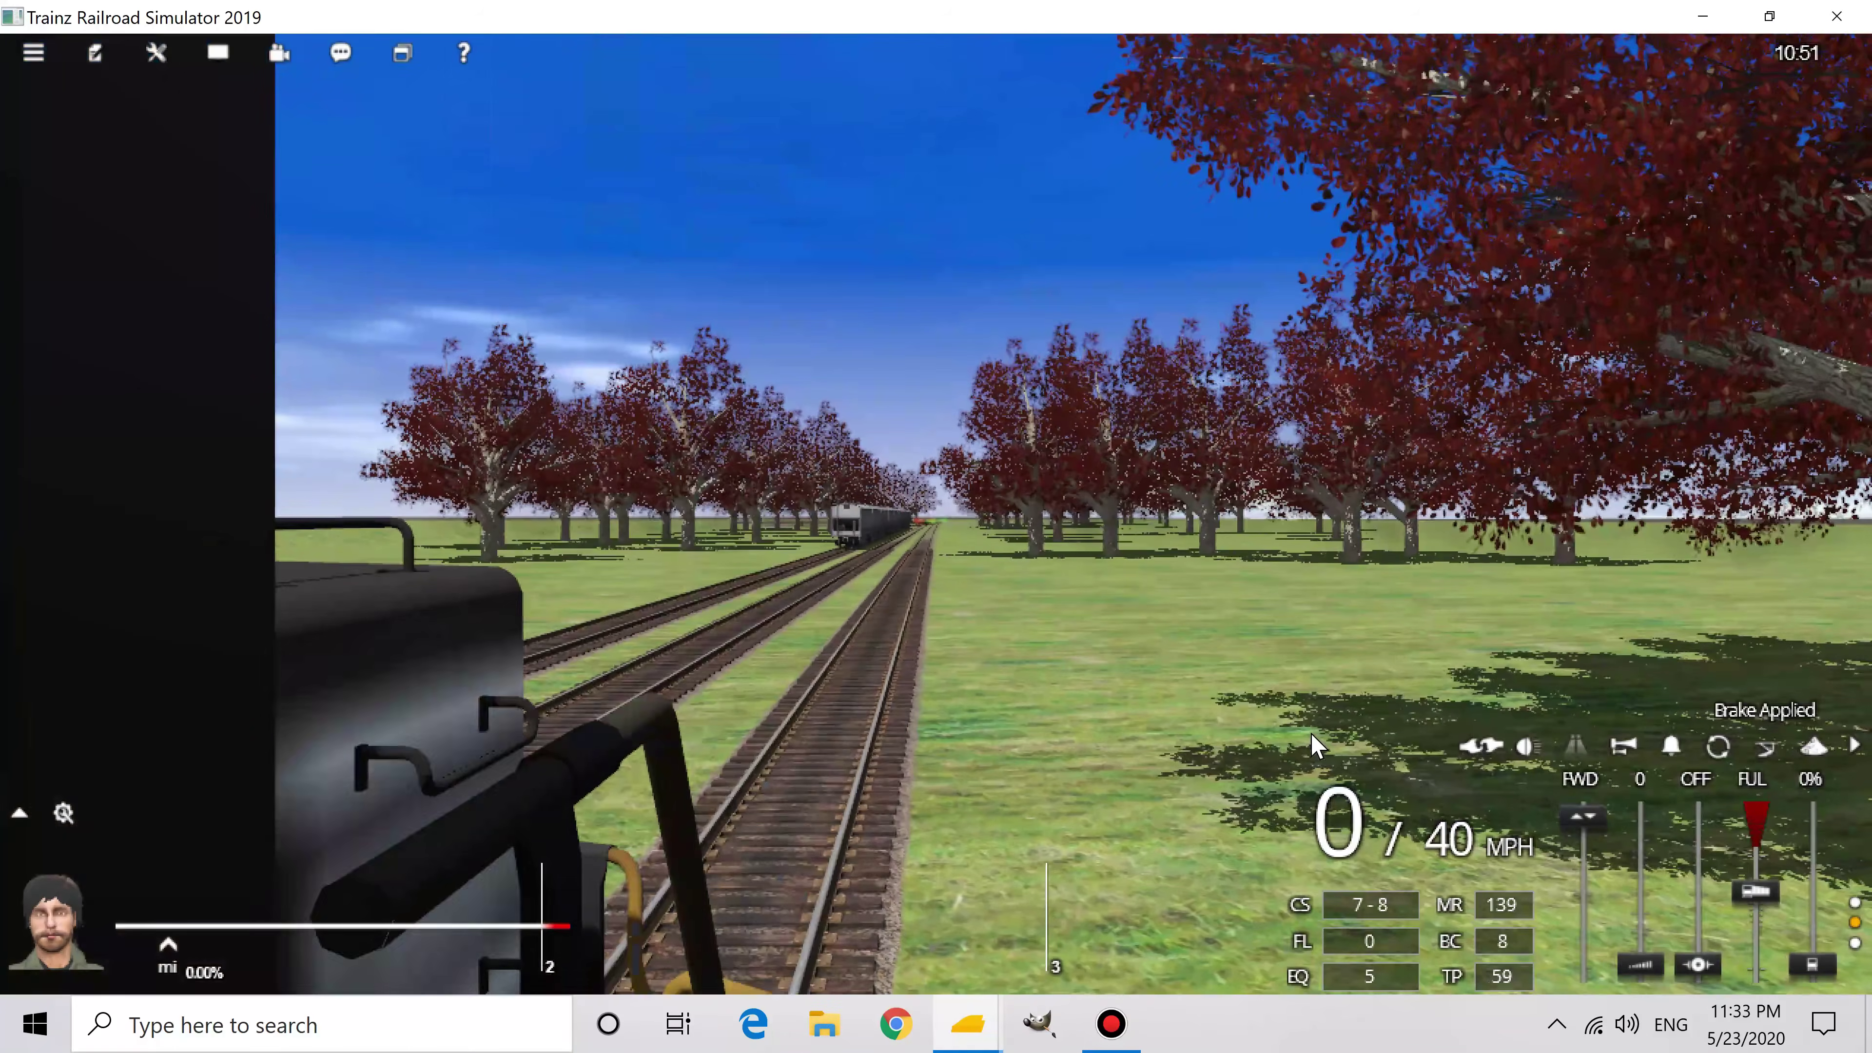
pyautogui.press('Right')
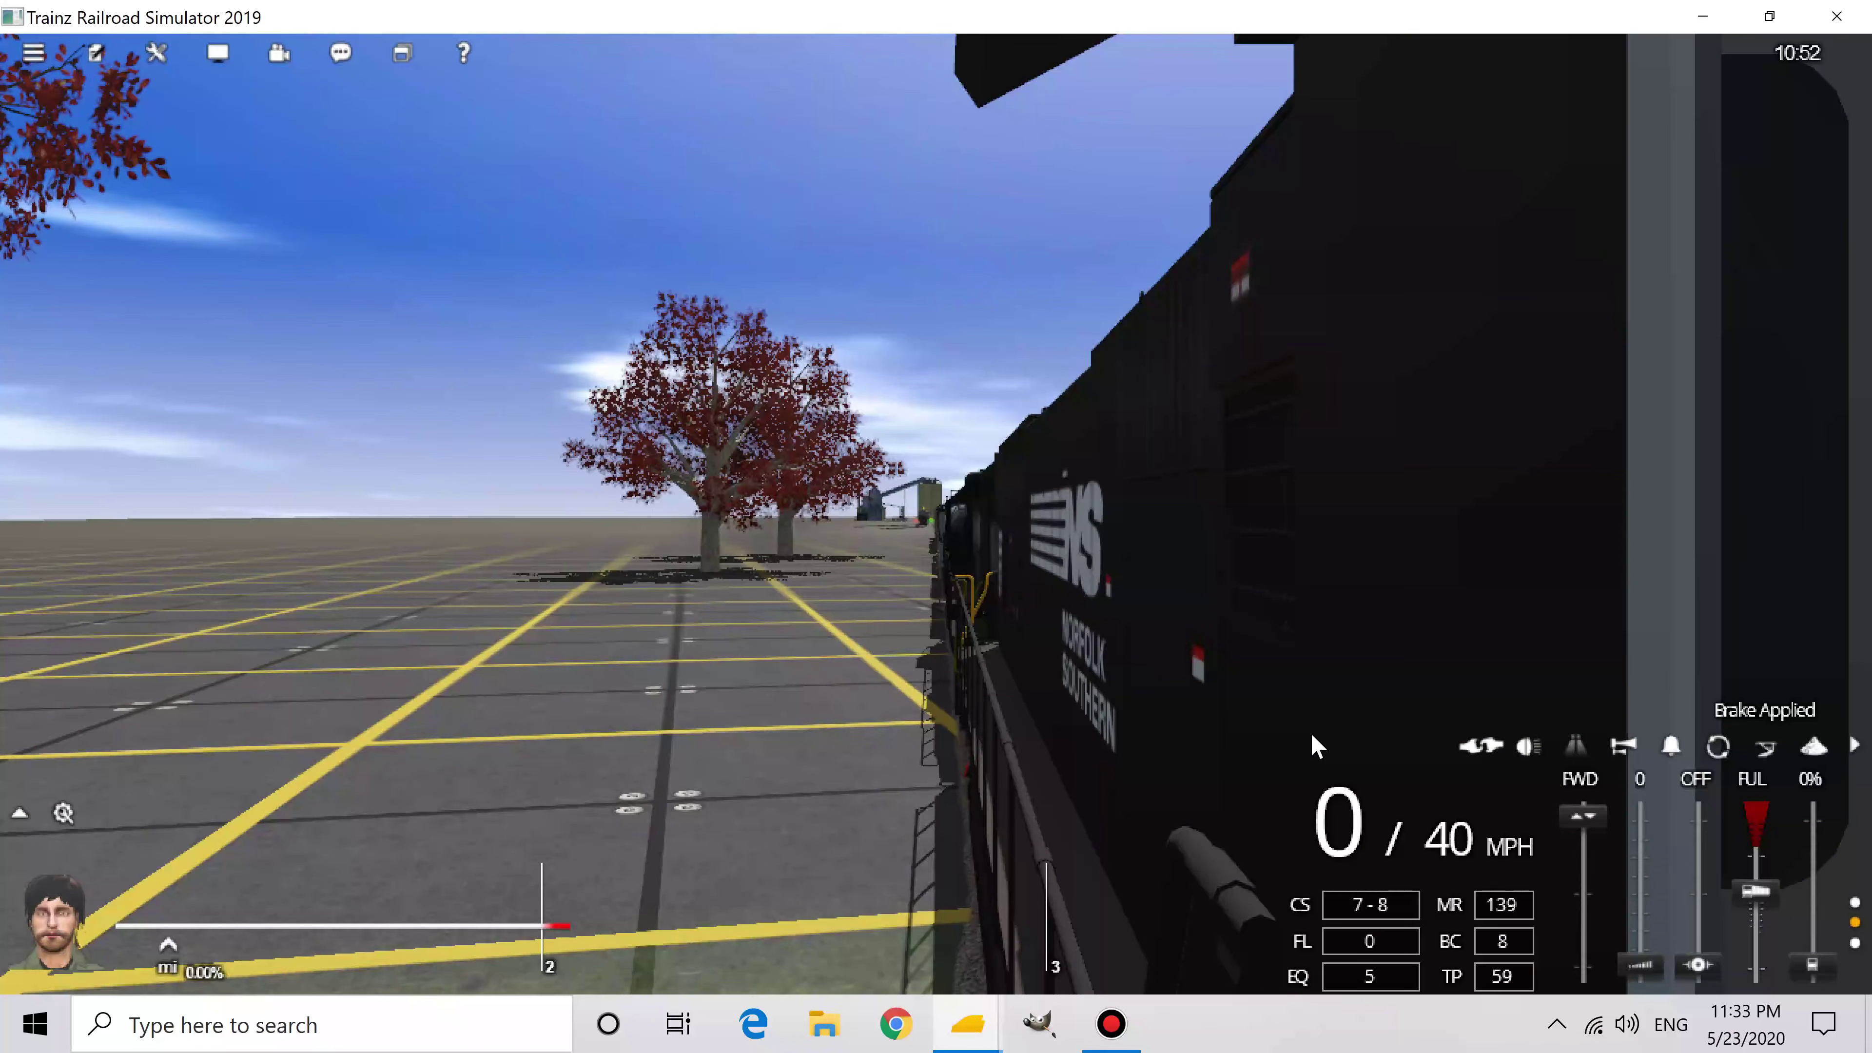
pyautogui.press('Left')
pyautogui.press(']')
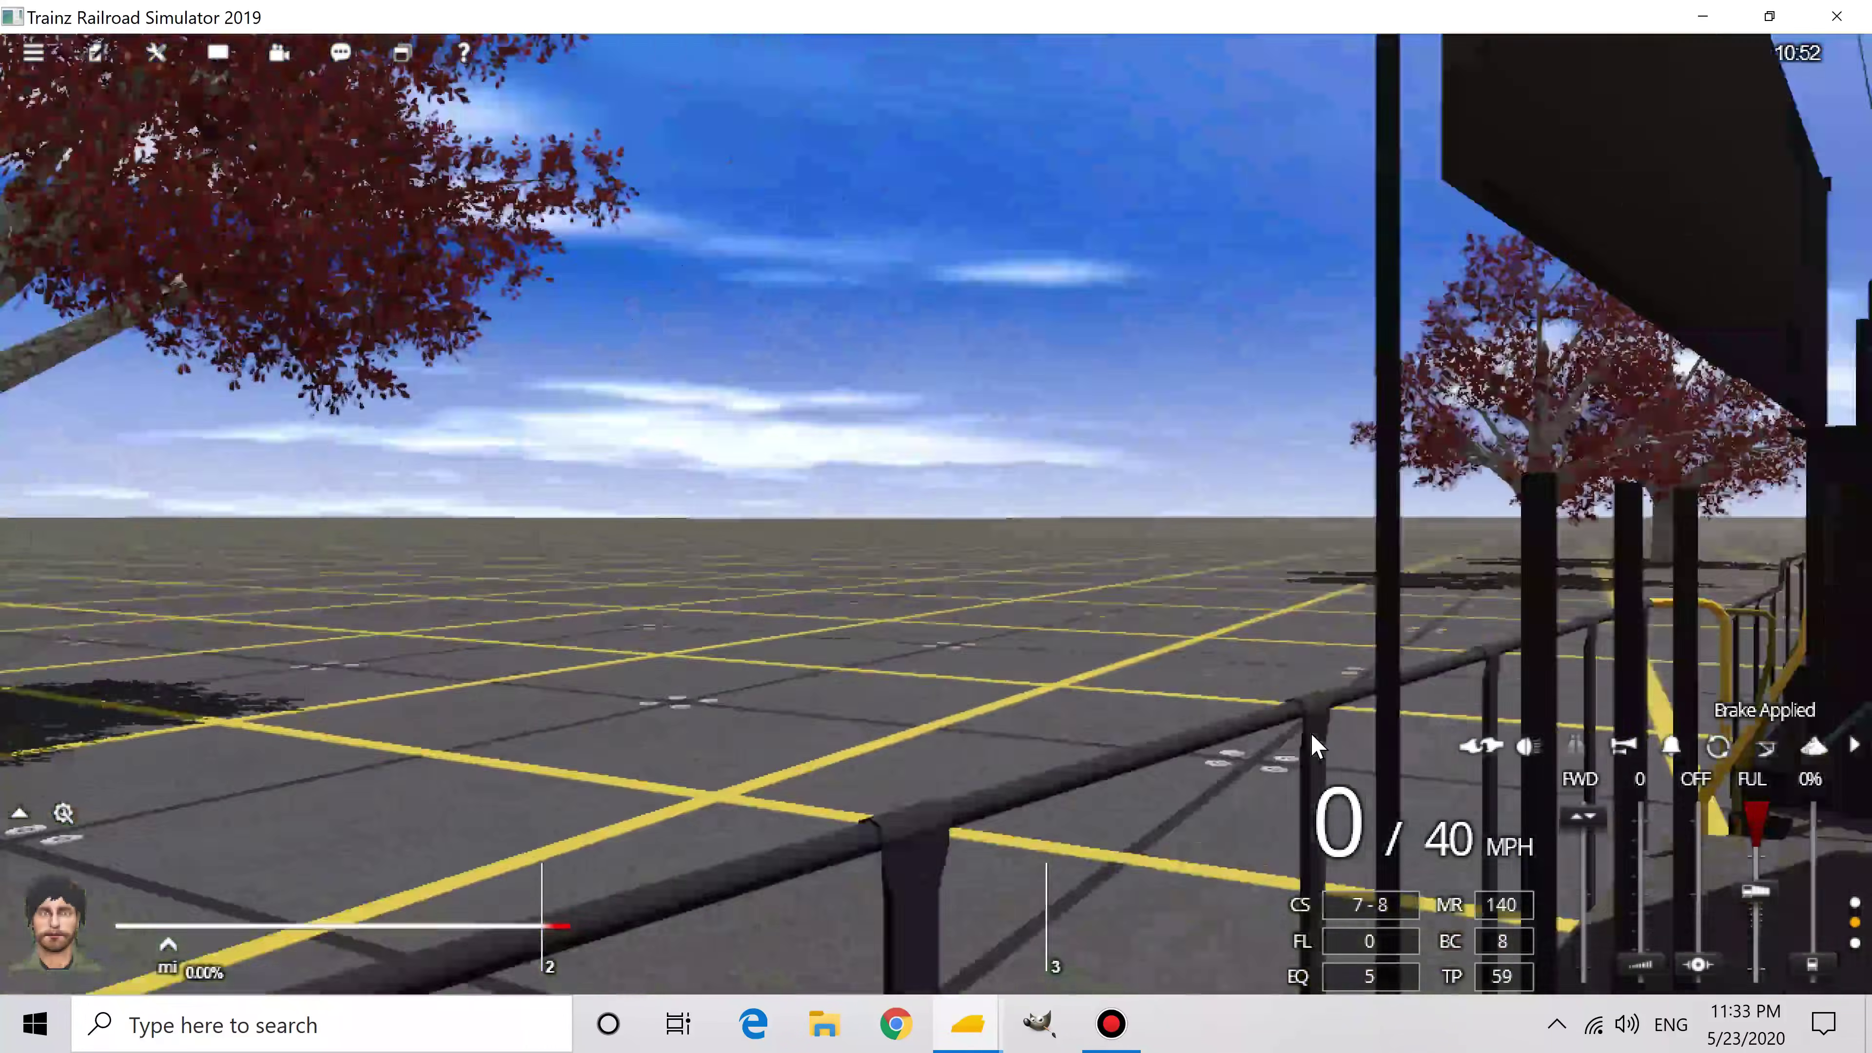
pyautogui.press(']')
pyautogui.press(']')
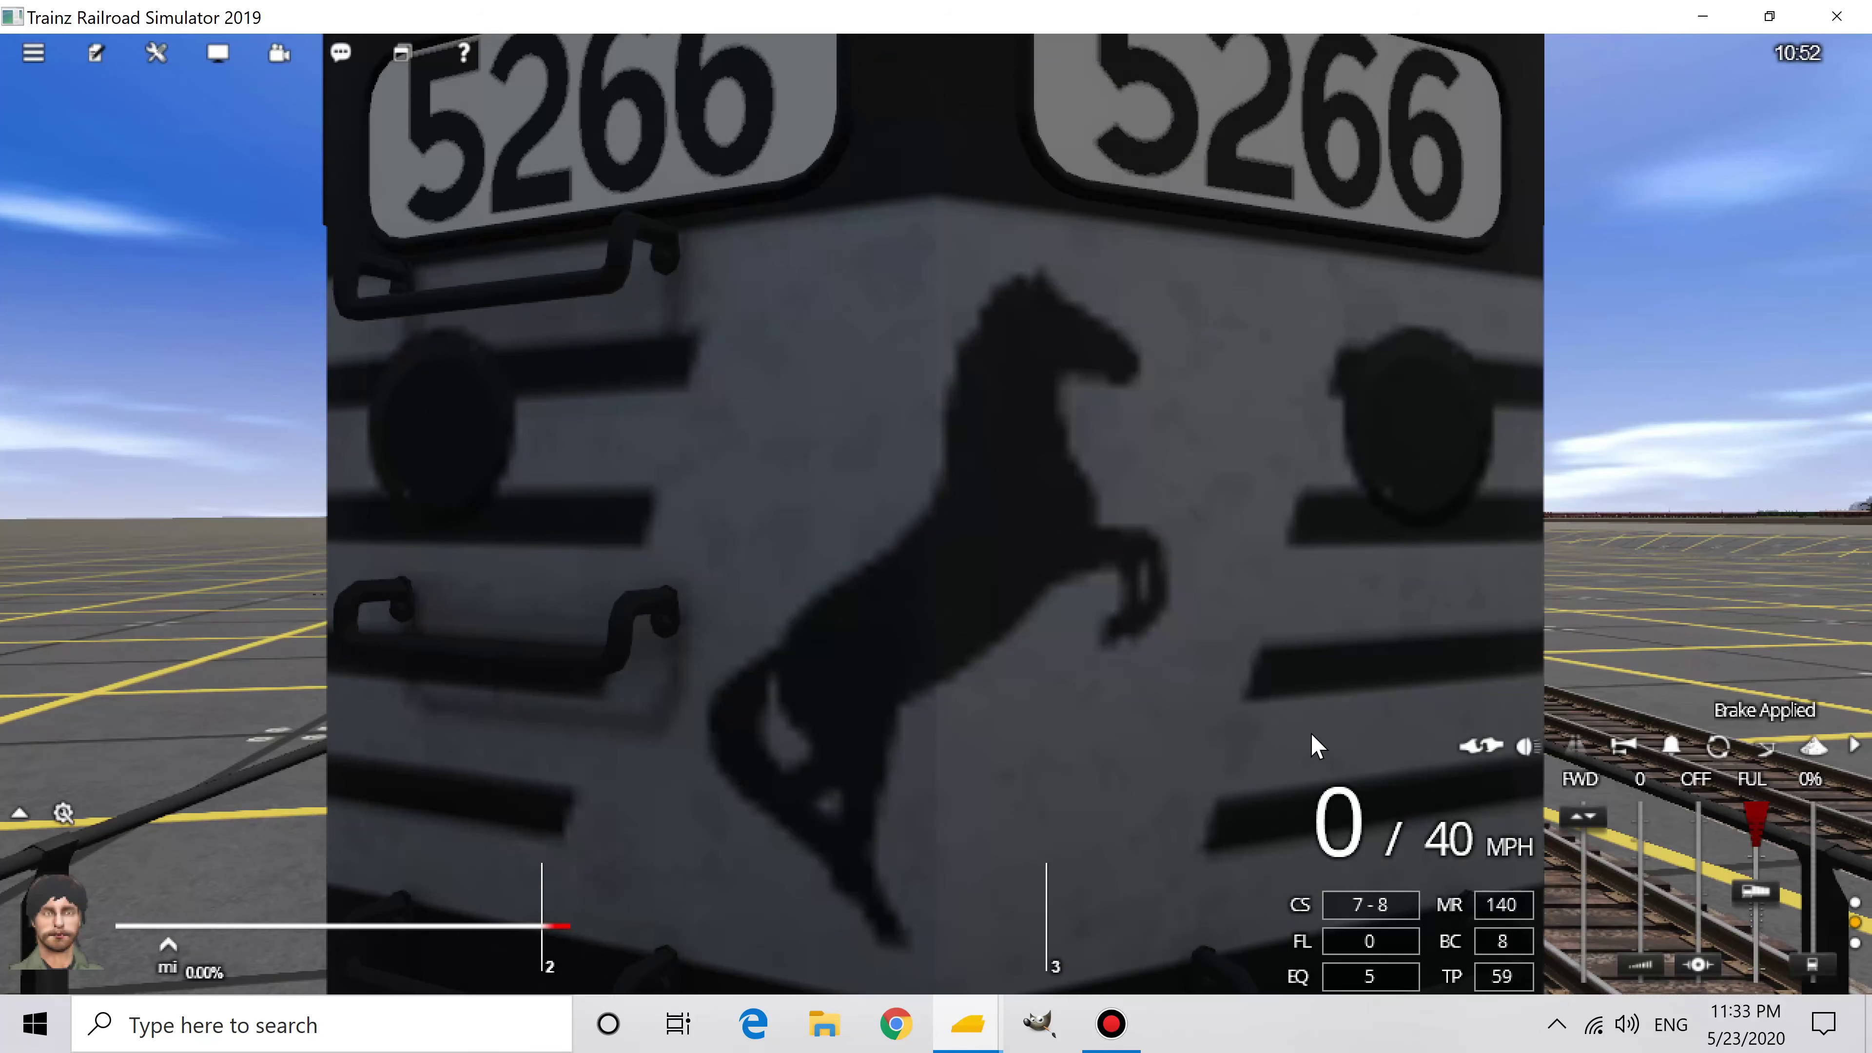
# Step: View the remaining camera positions around the locomotive, including the cab interior behind the driver and the track ahead
pyautogui.press(']')
pyautogui.press('Right')
pyautogui.press('Left')
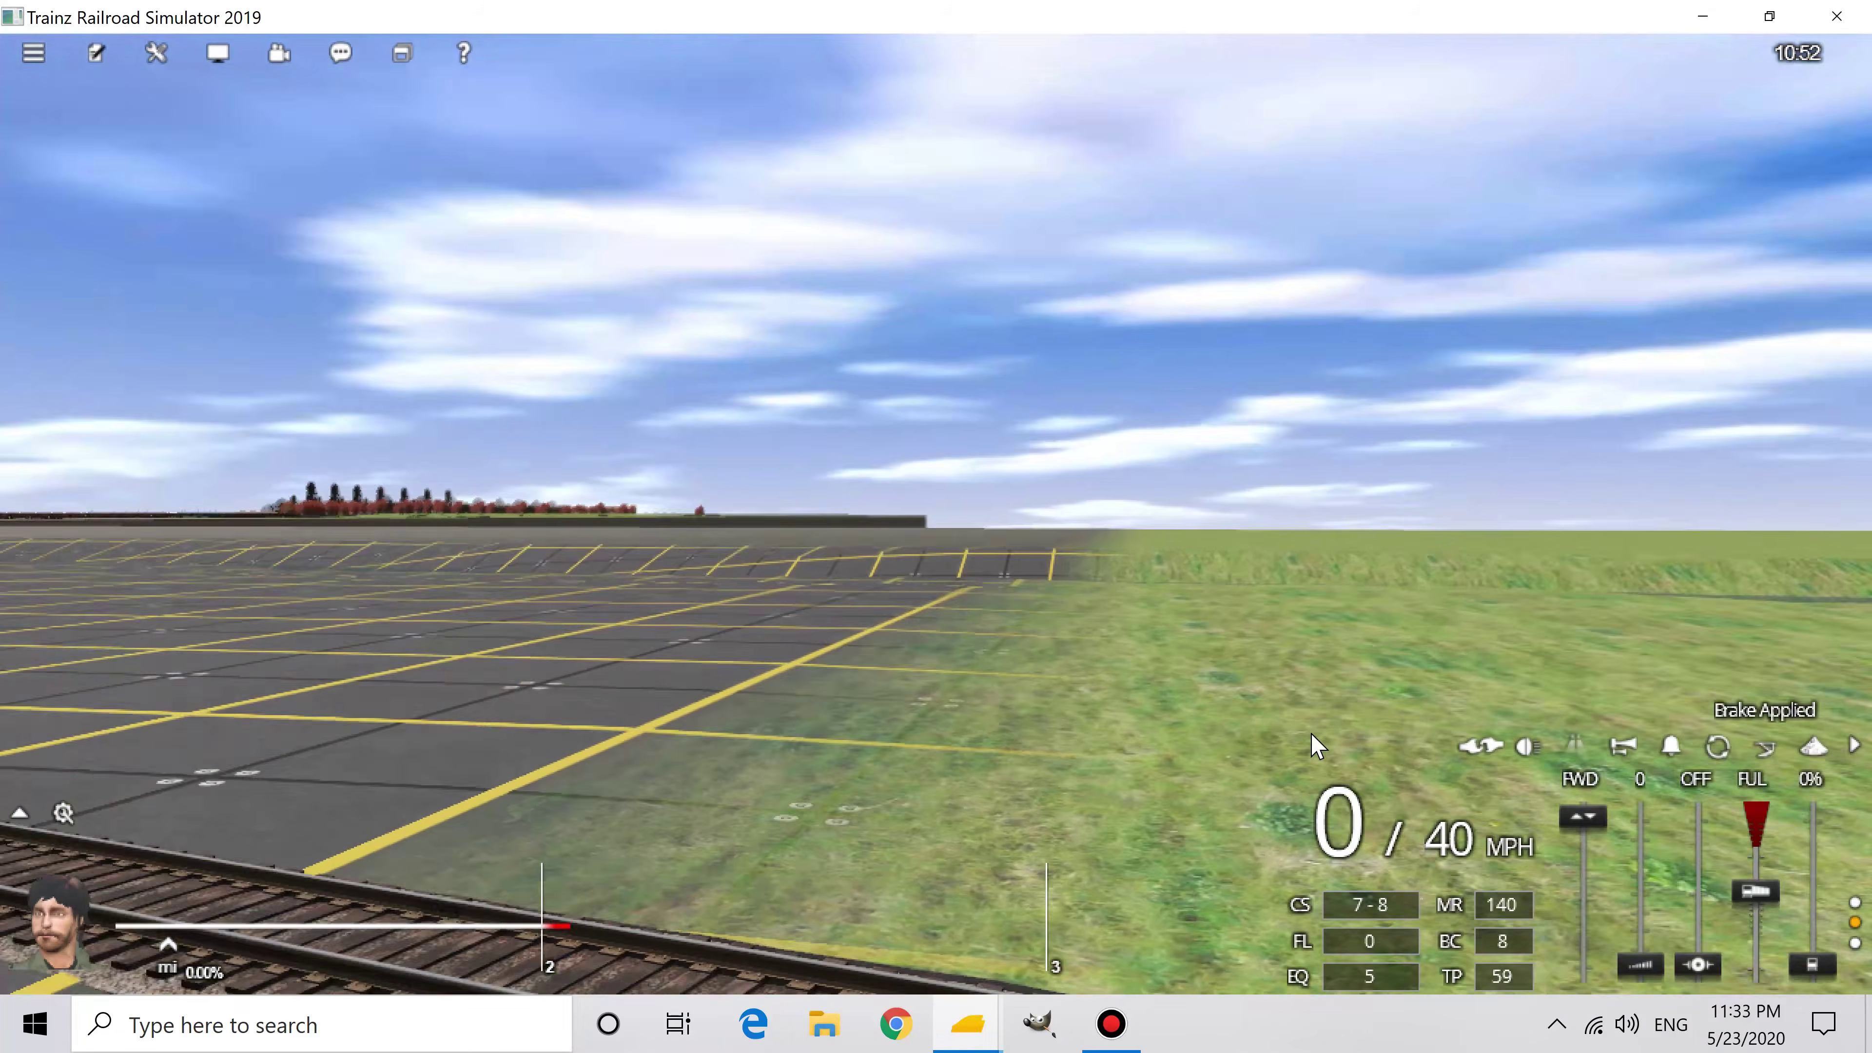
pyautogui.press('Left')
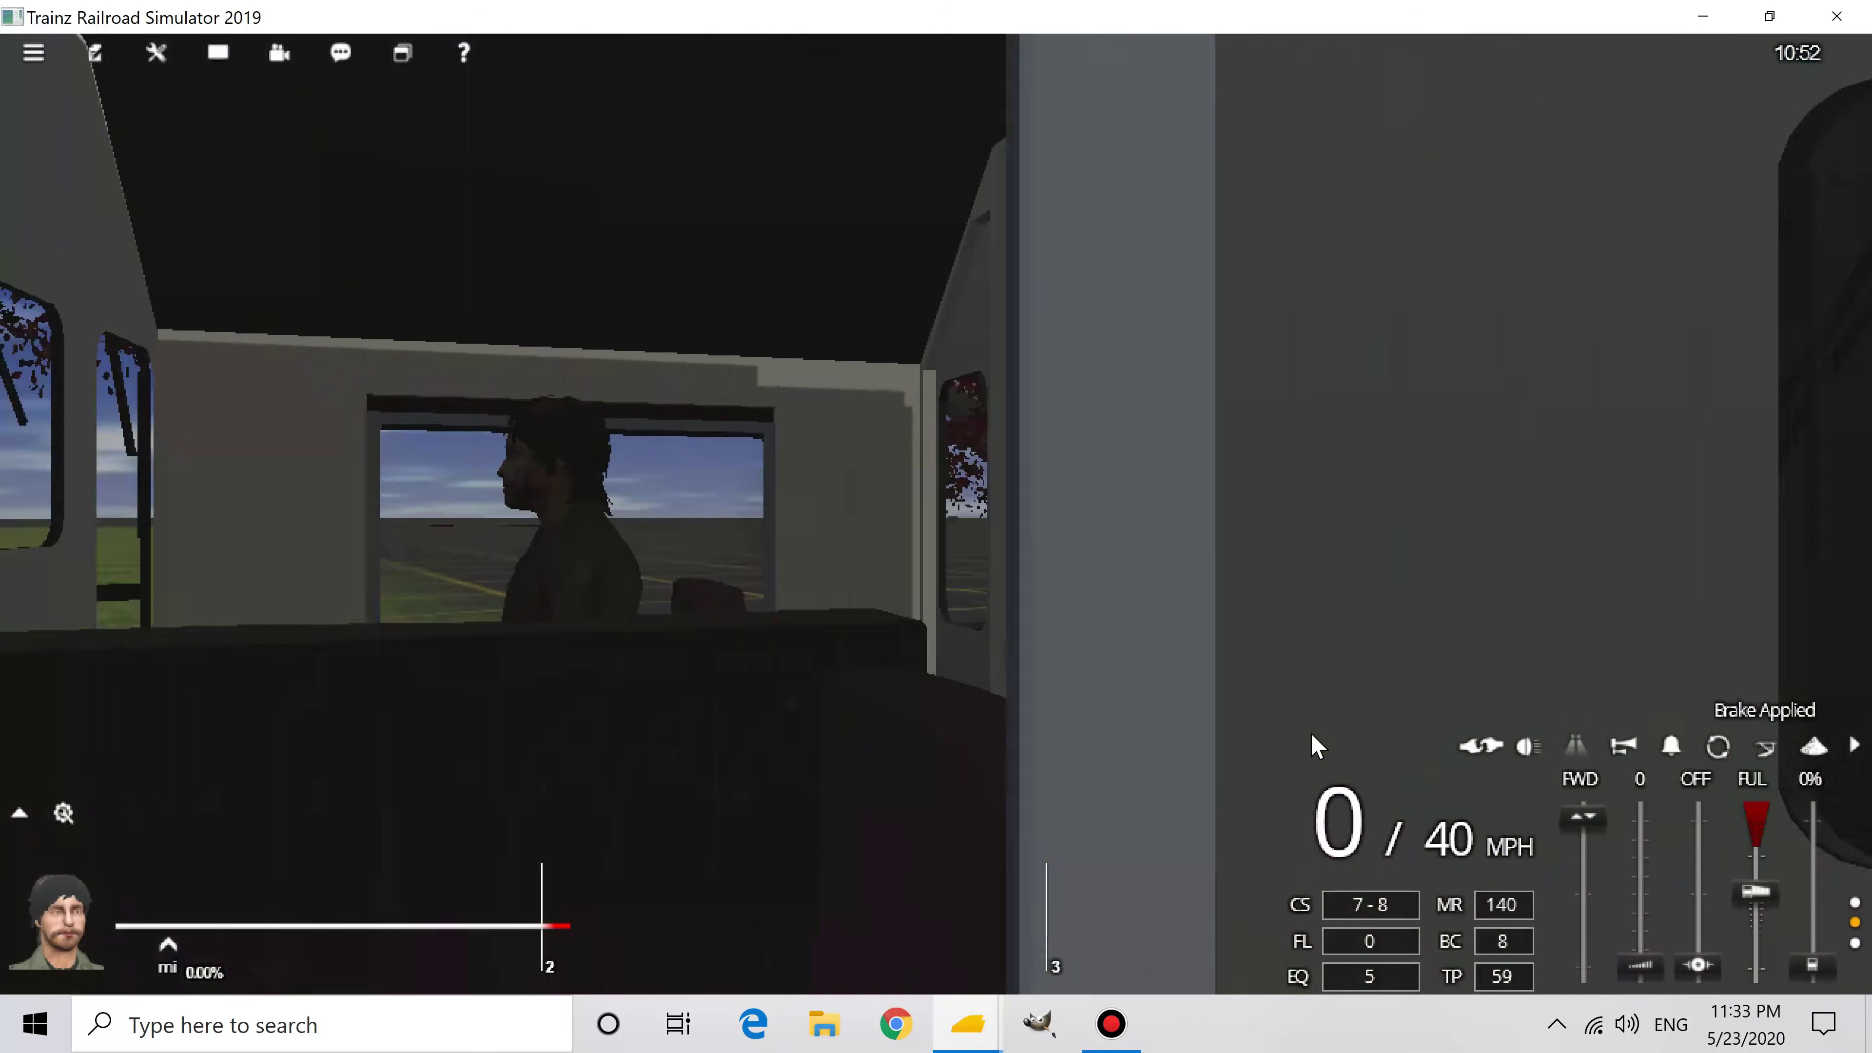
pyautogui.press('Left')
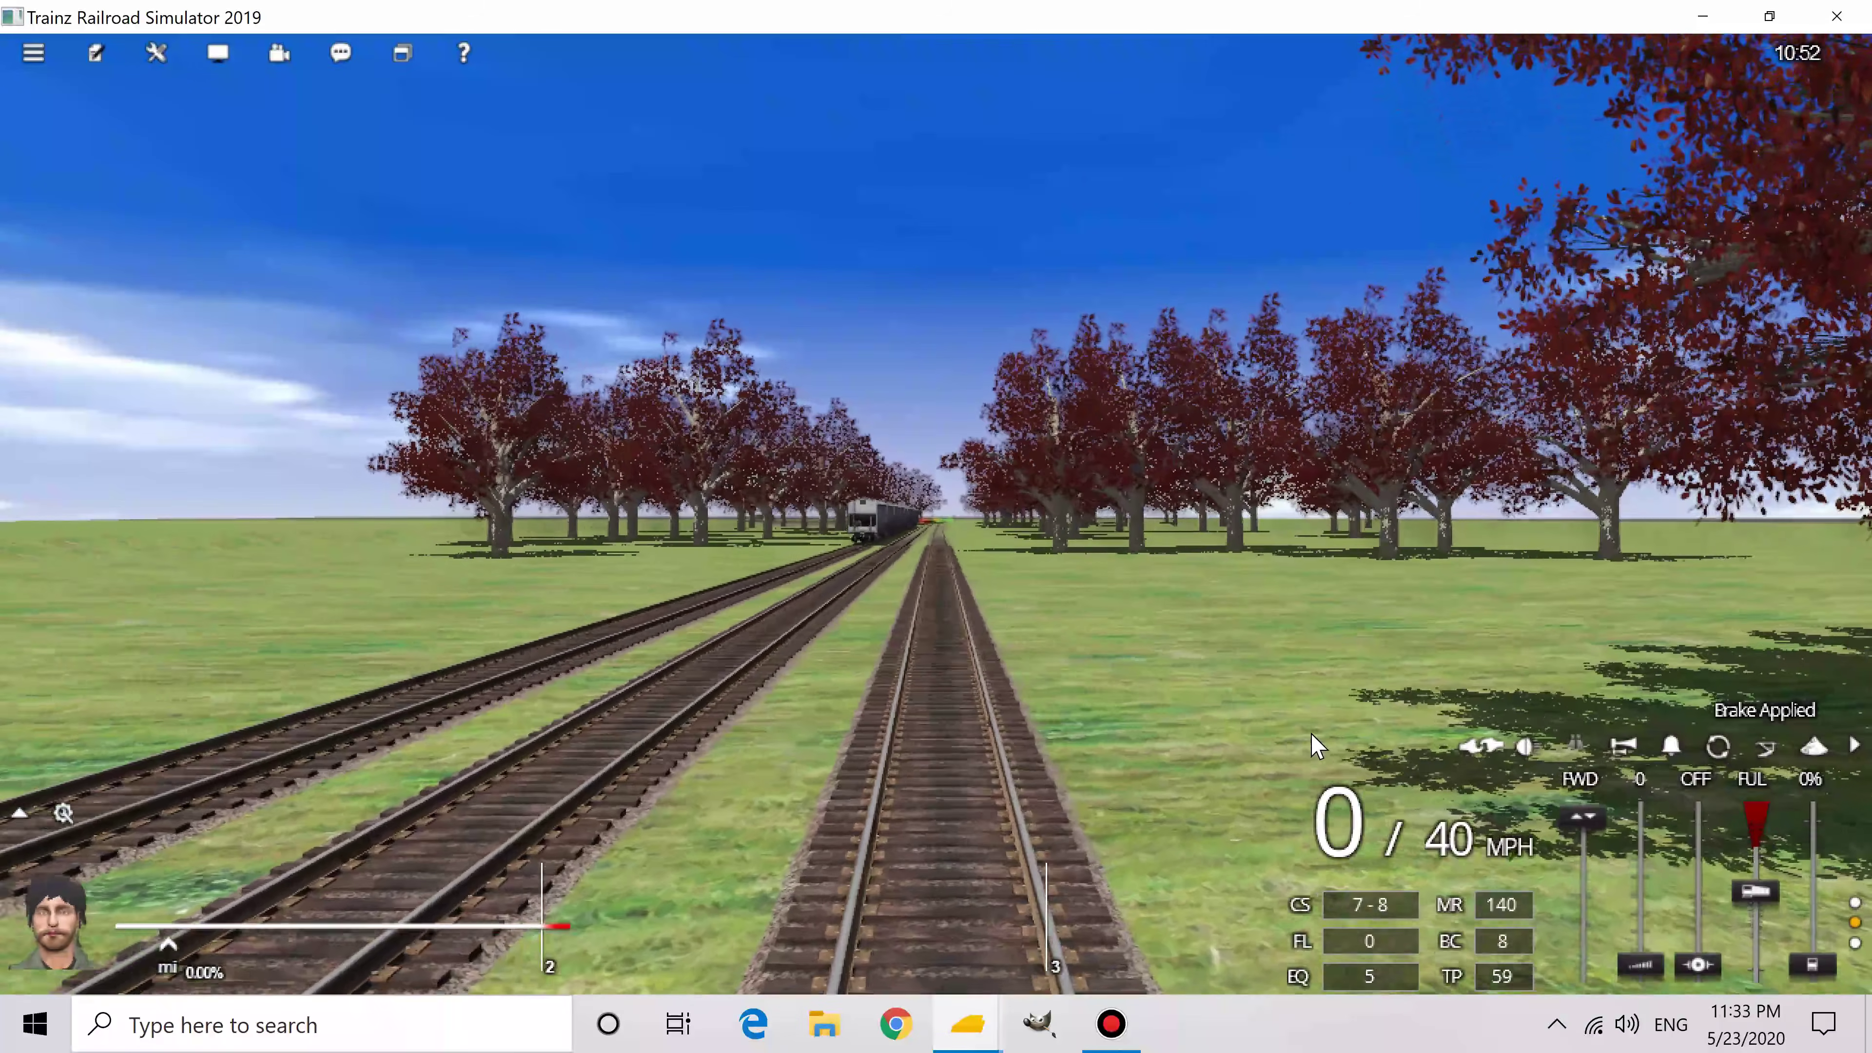
# Step: Turn to the rear wall of the locomotive cab and open the rear cab door by its handle
pyautogui.press('Left')
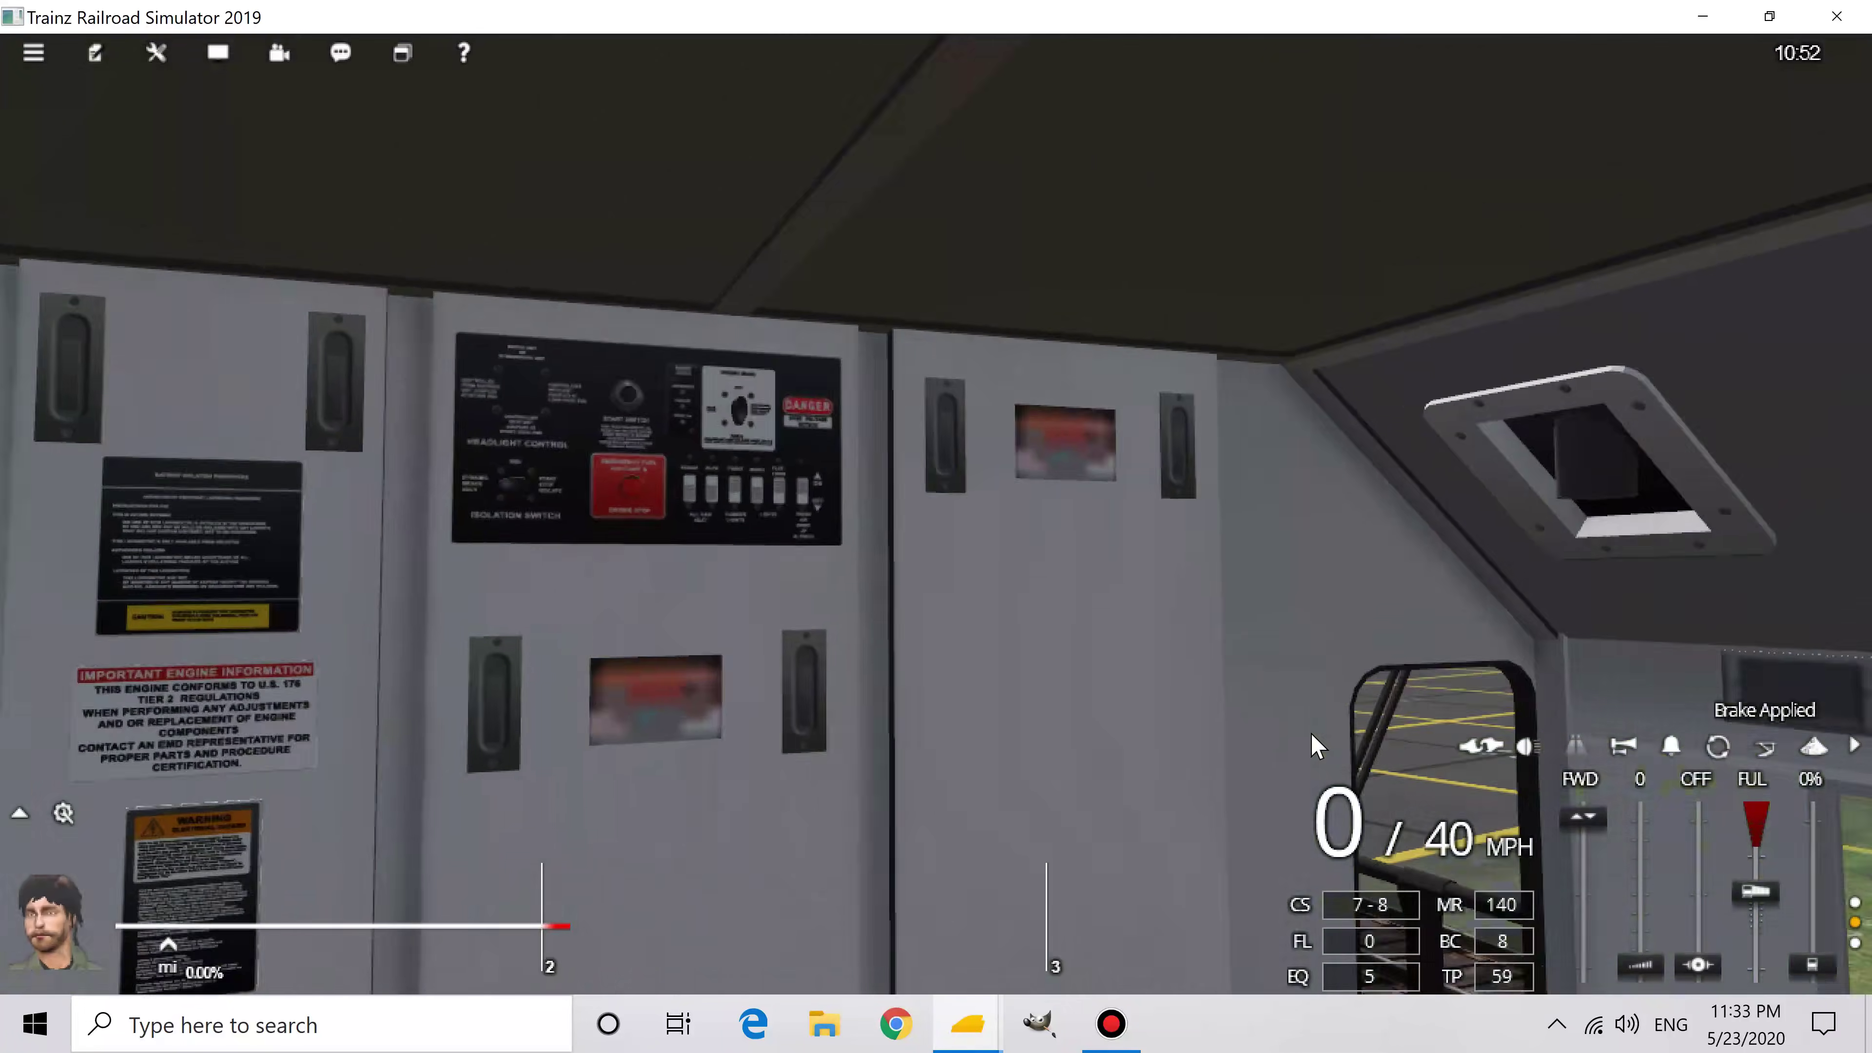
pyautogui.press('Left')
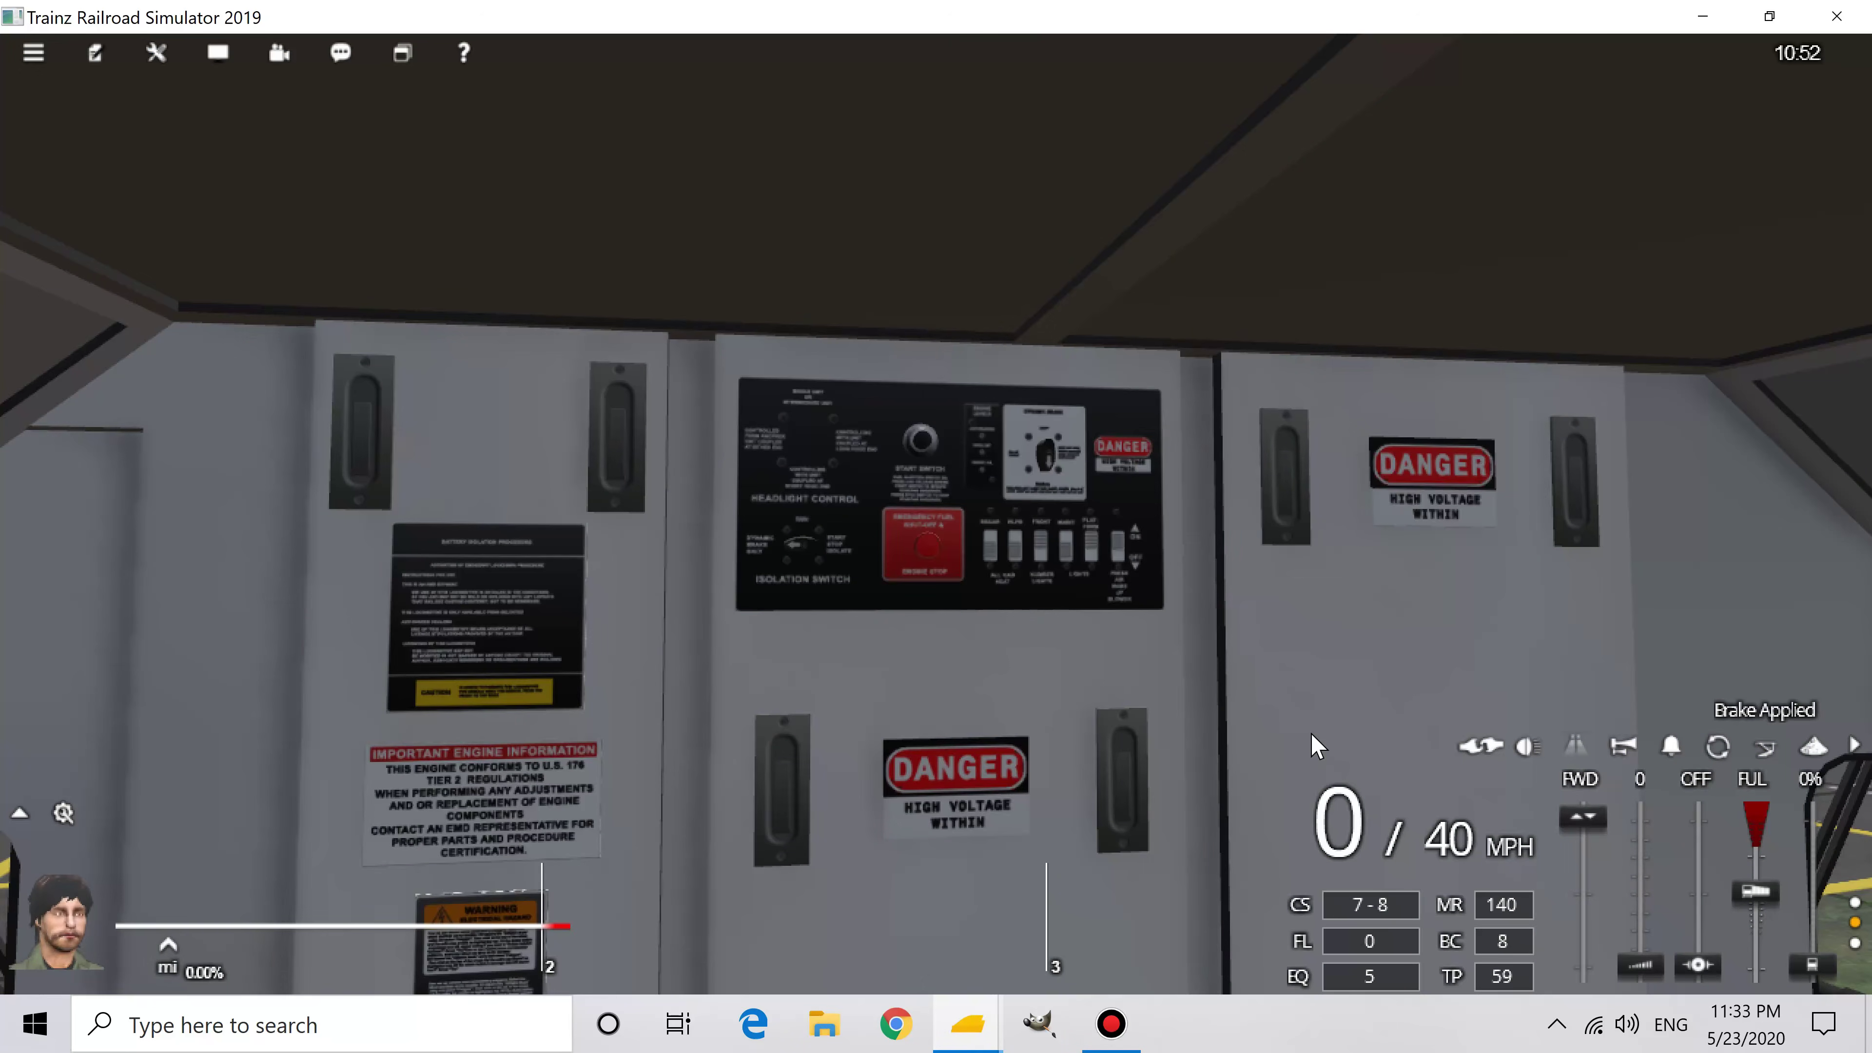
pyautogui.press('Down')
pyautogui.press('Left')
pyautogui.press('Down')
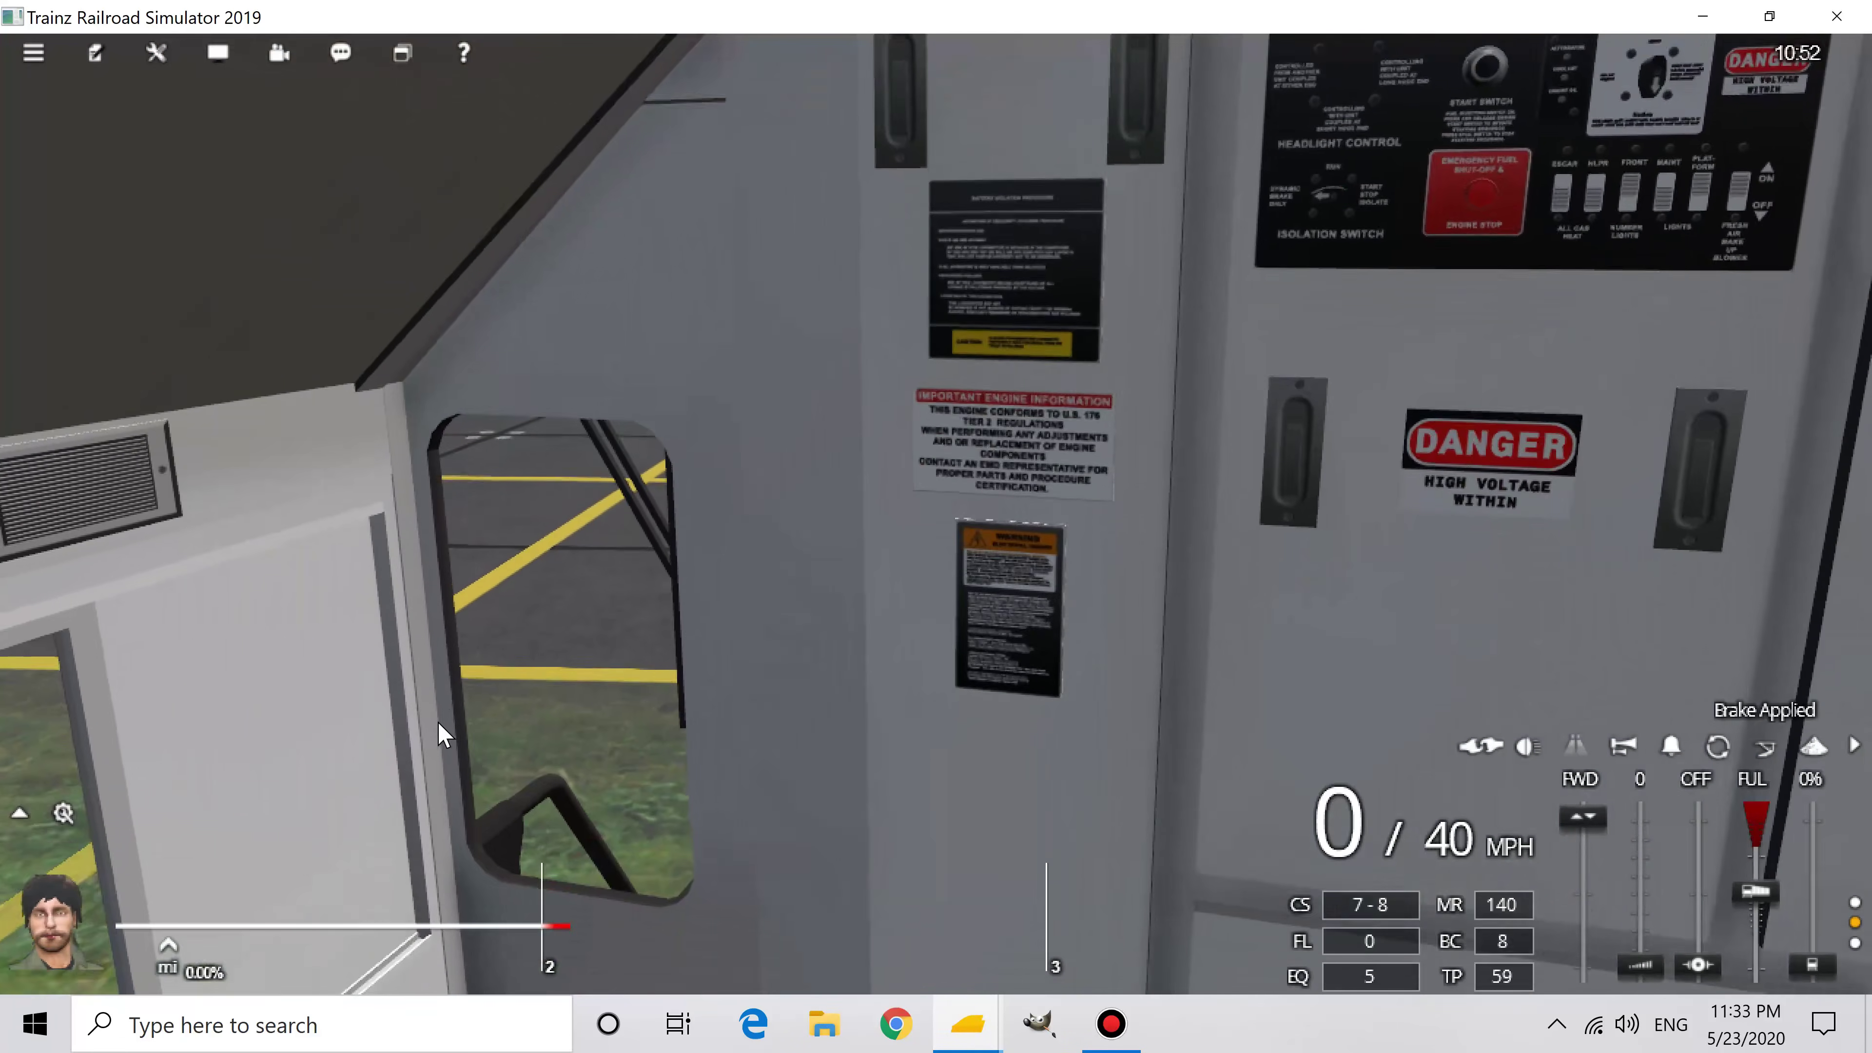
pyautogui.press('Down')
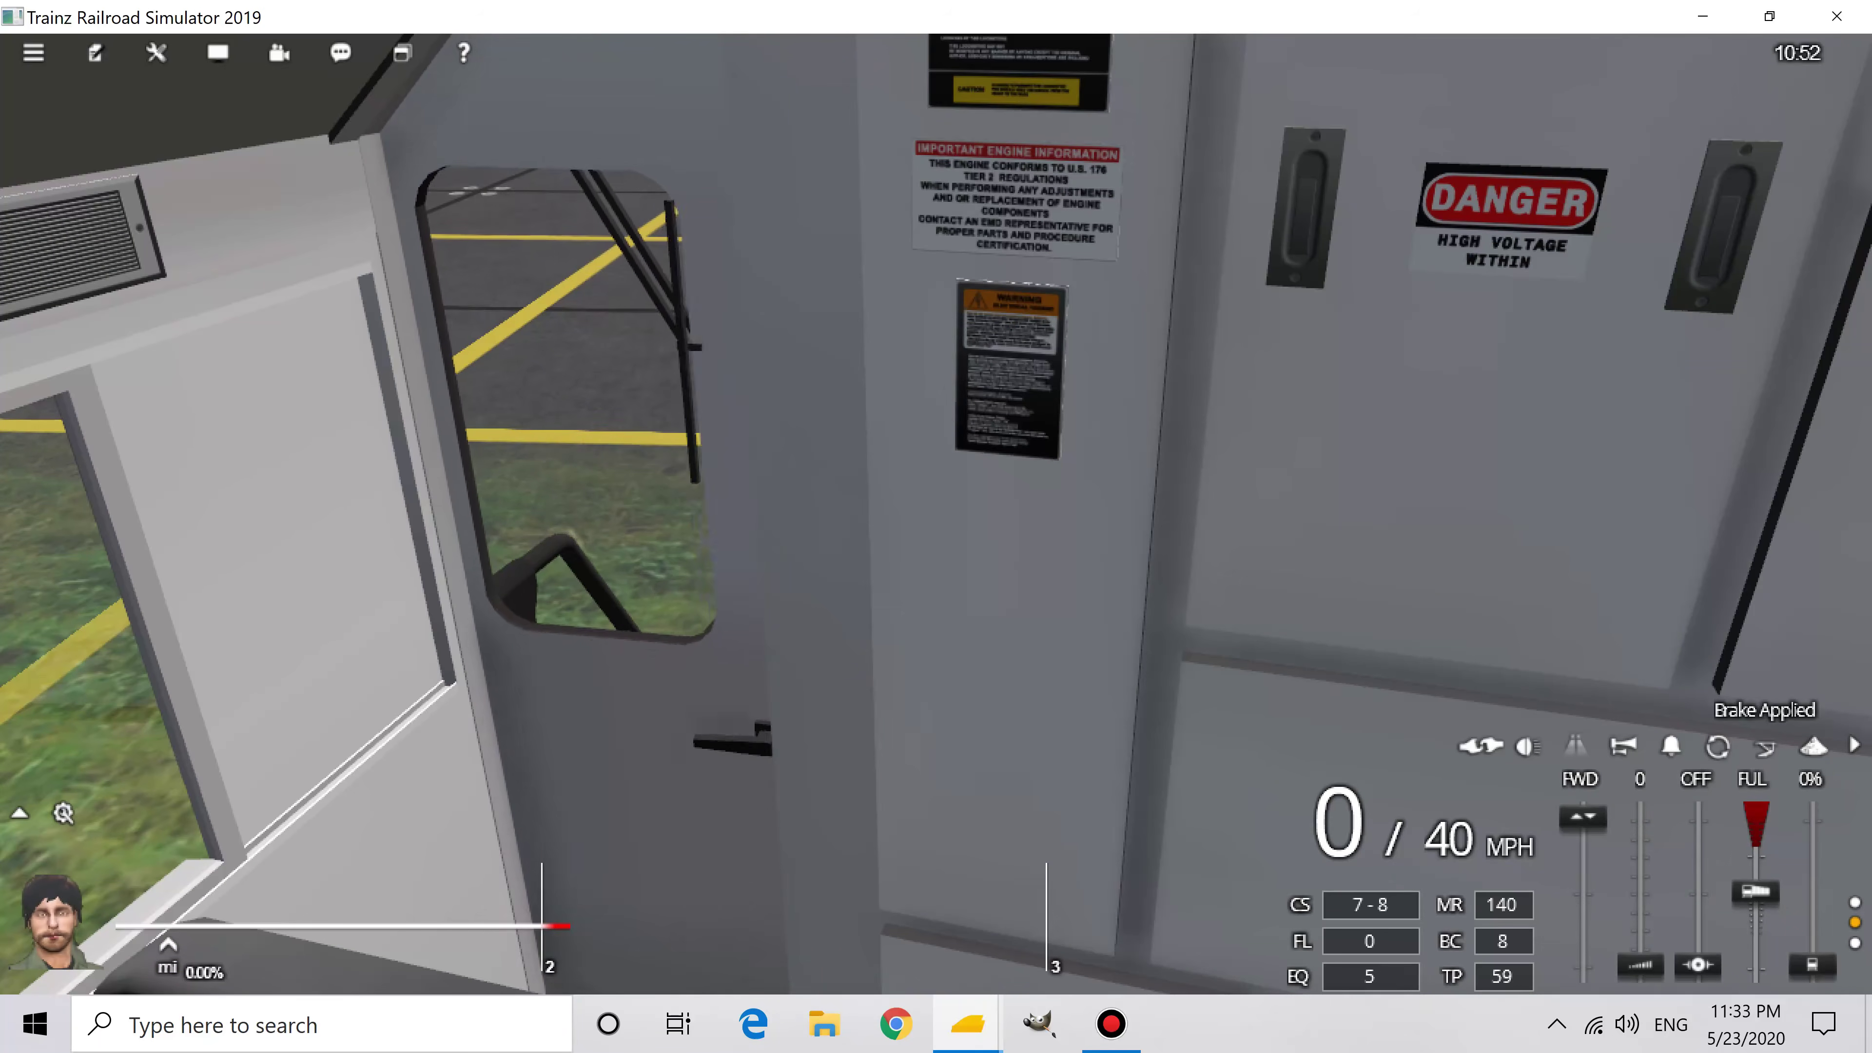
pyautogui.click(756, 748)
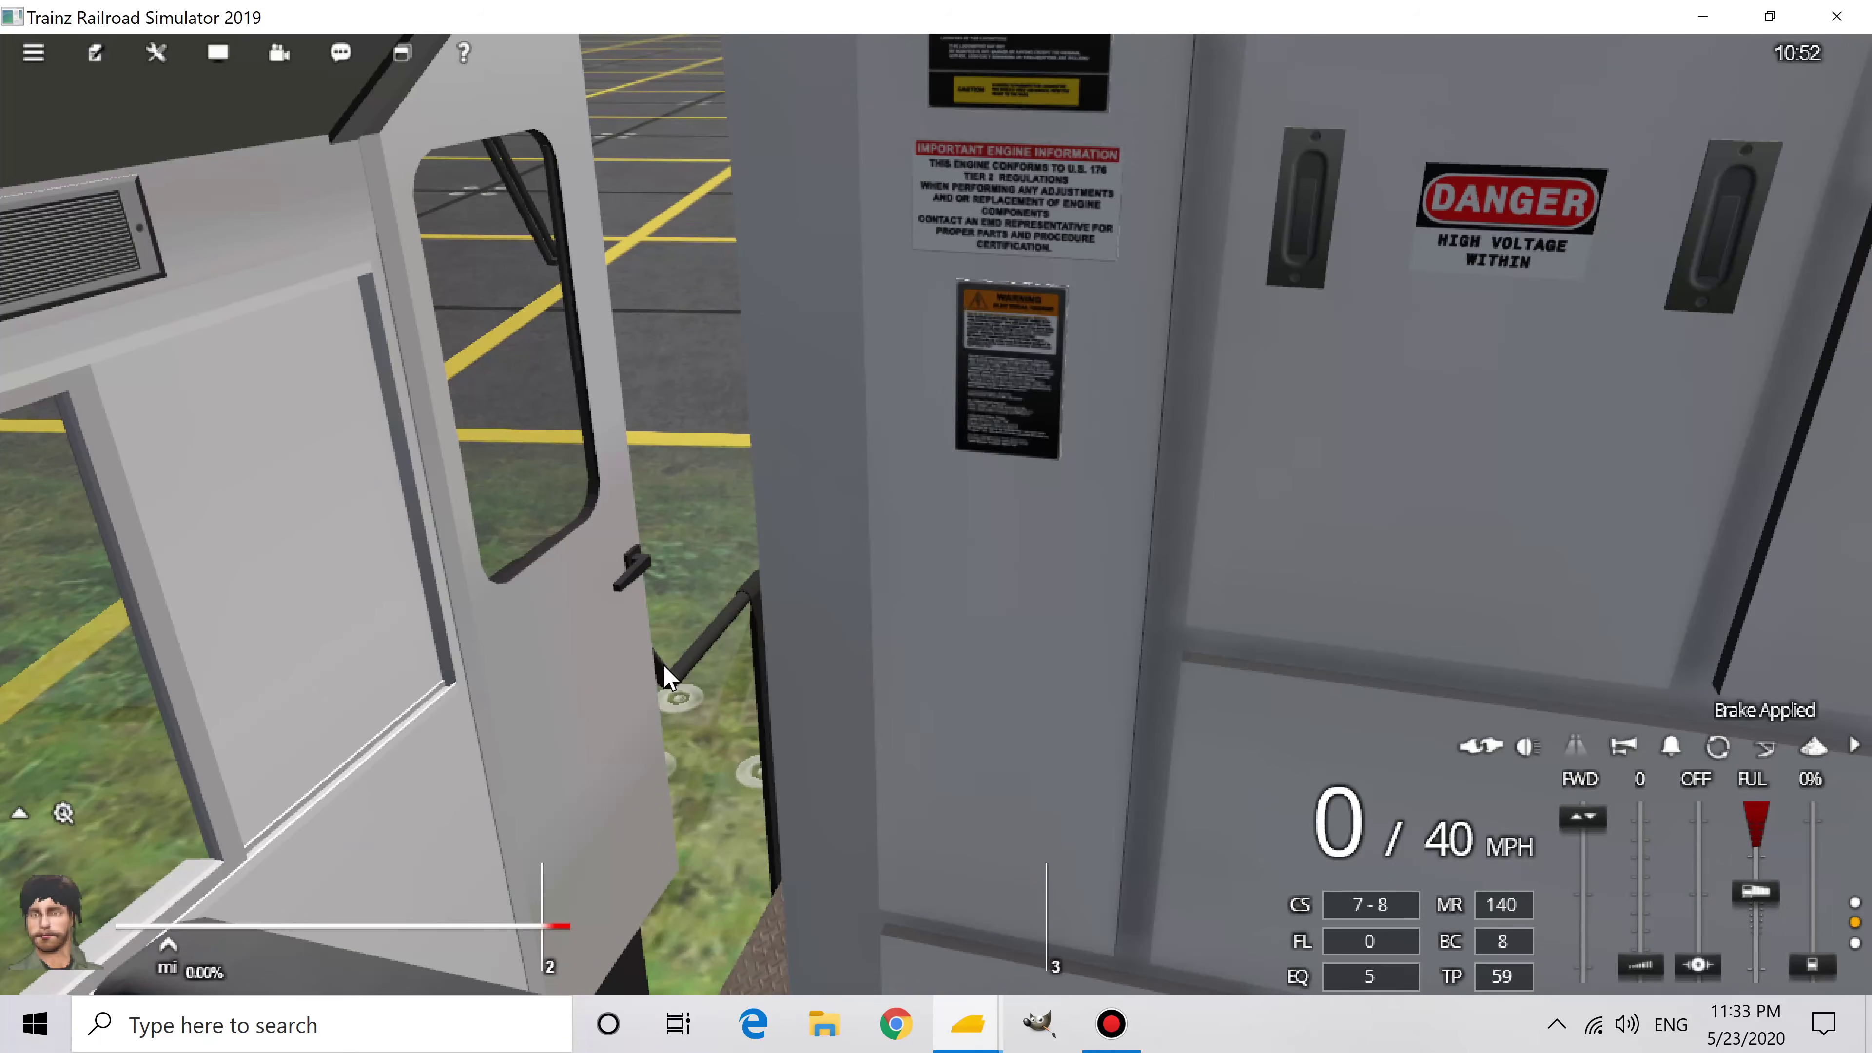
# Step: Slide open both panes of the cab side window by their latches
pyautogui.press('Left')
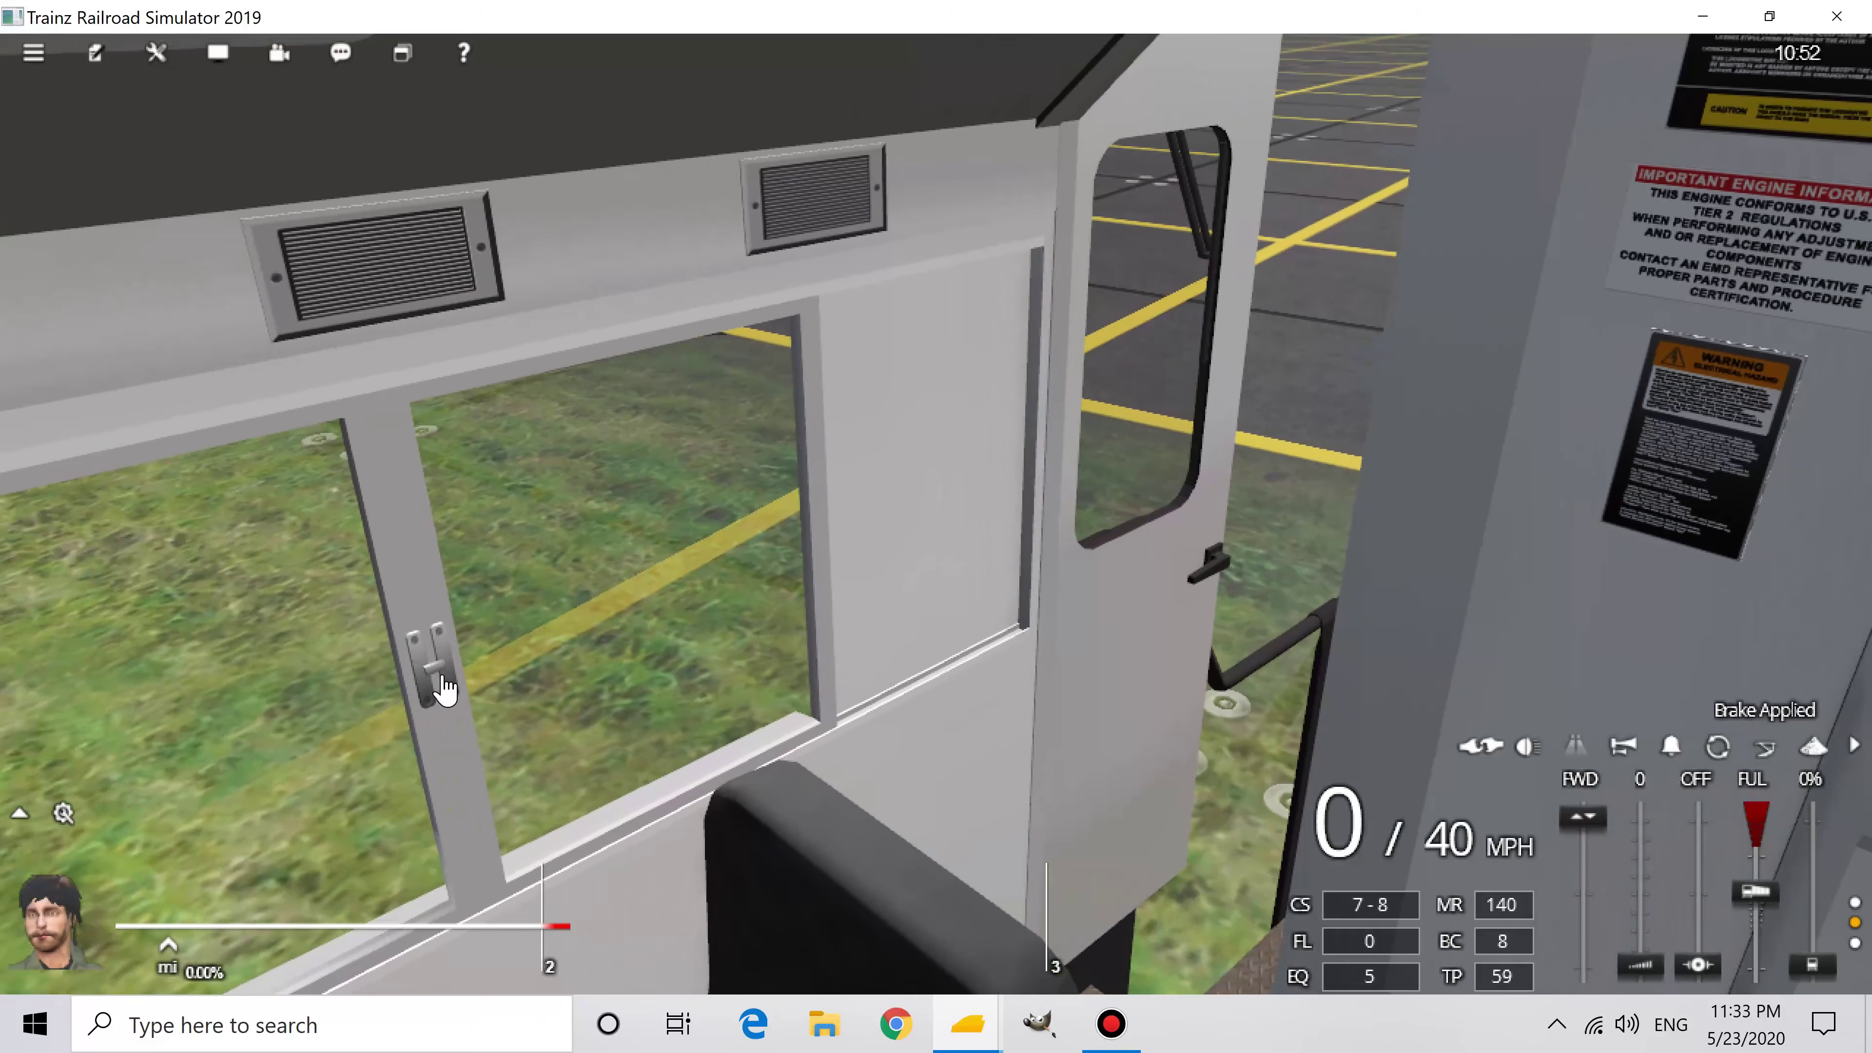
pyautogui.click(444, 689)
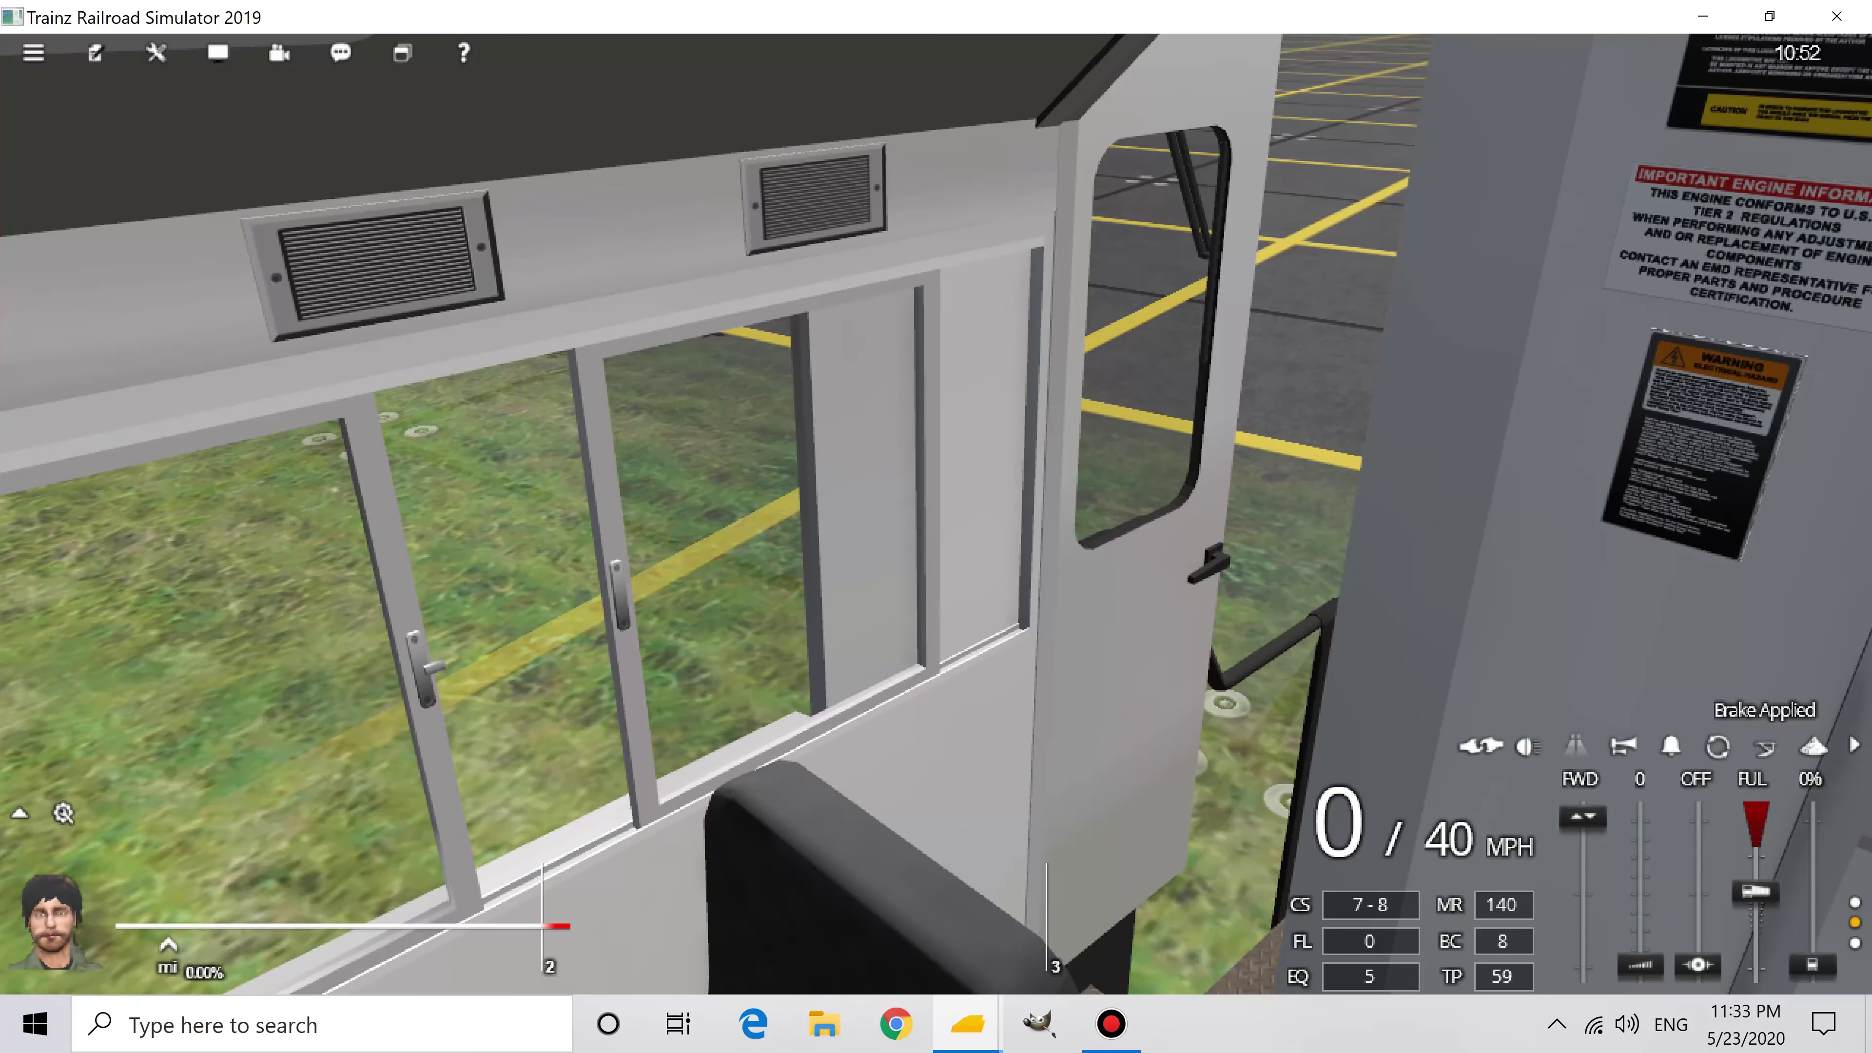
pyautogui.click(423, 668)
pyautogui.press('Right')
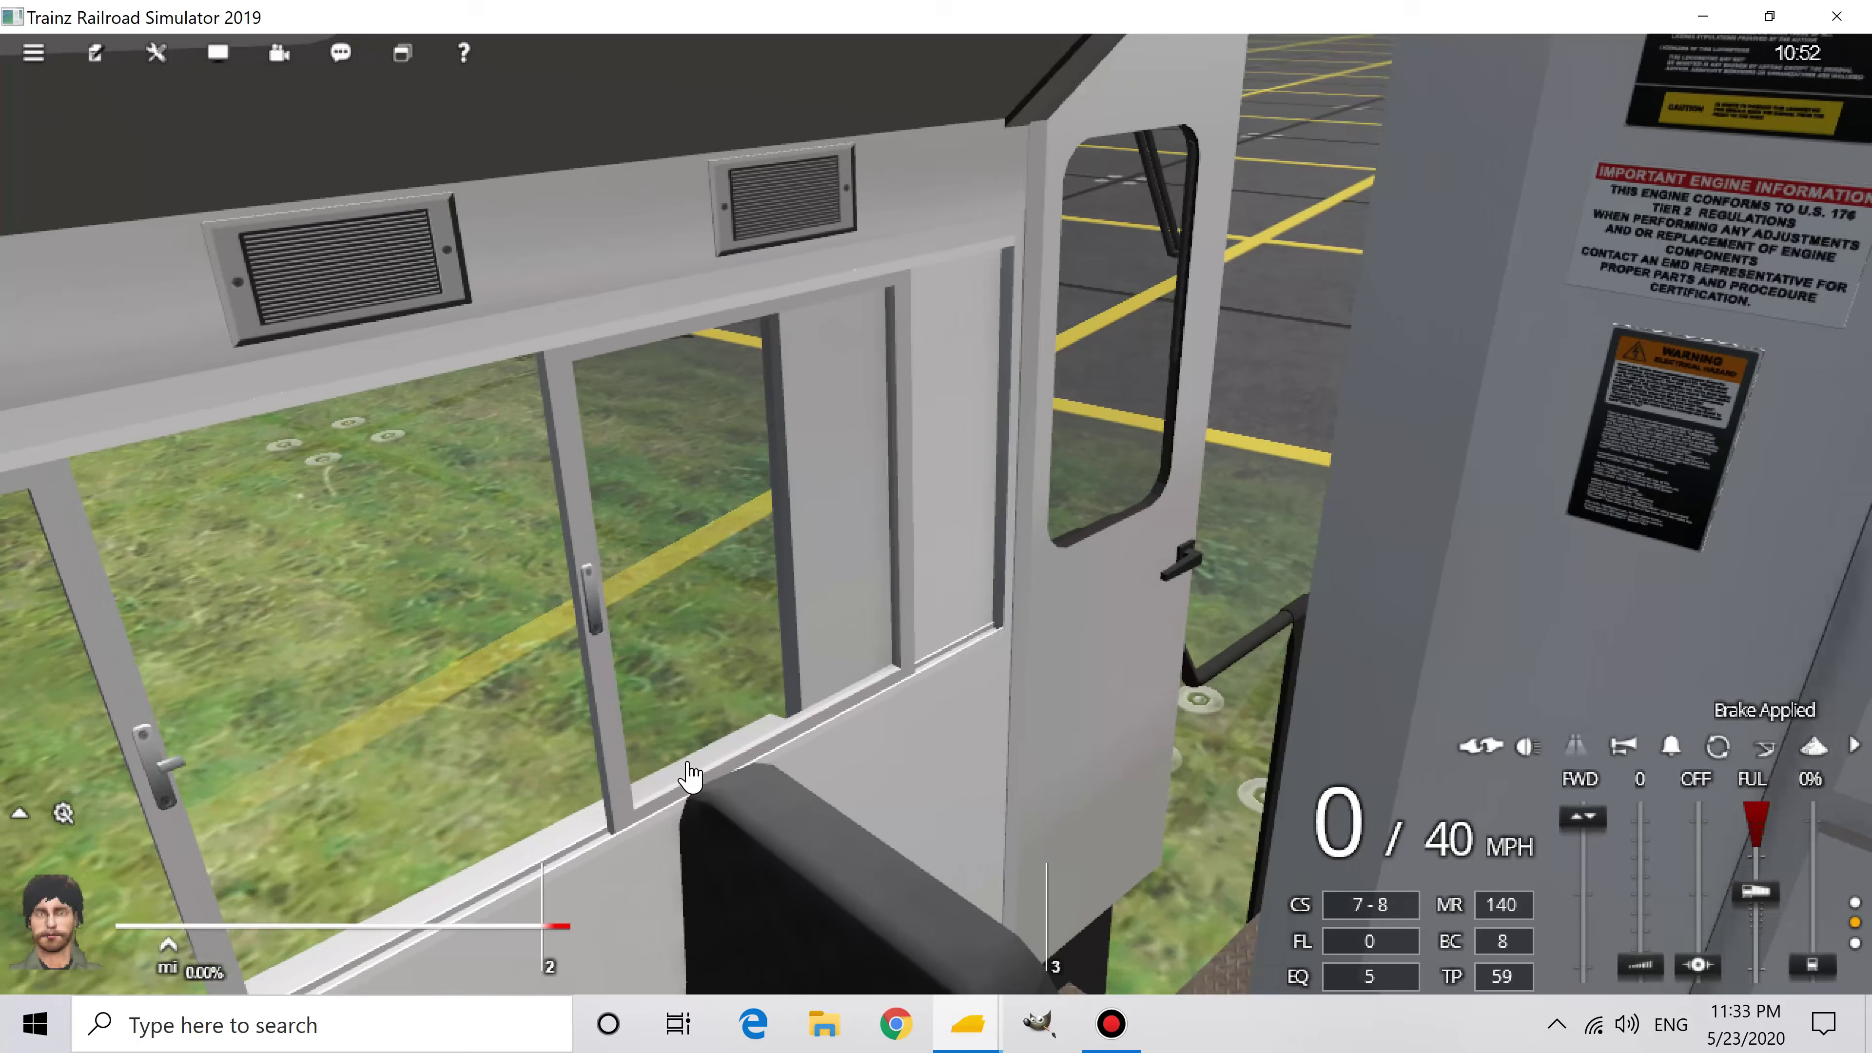
# Step: Turn the dynamic brake knob on the rear wall's electrical panel a quarter turn clockwise
pyautogui.press('Right')
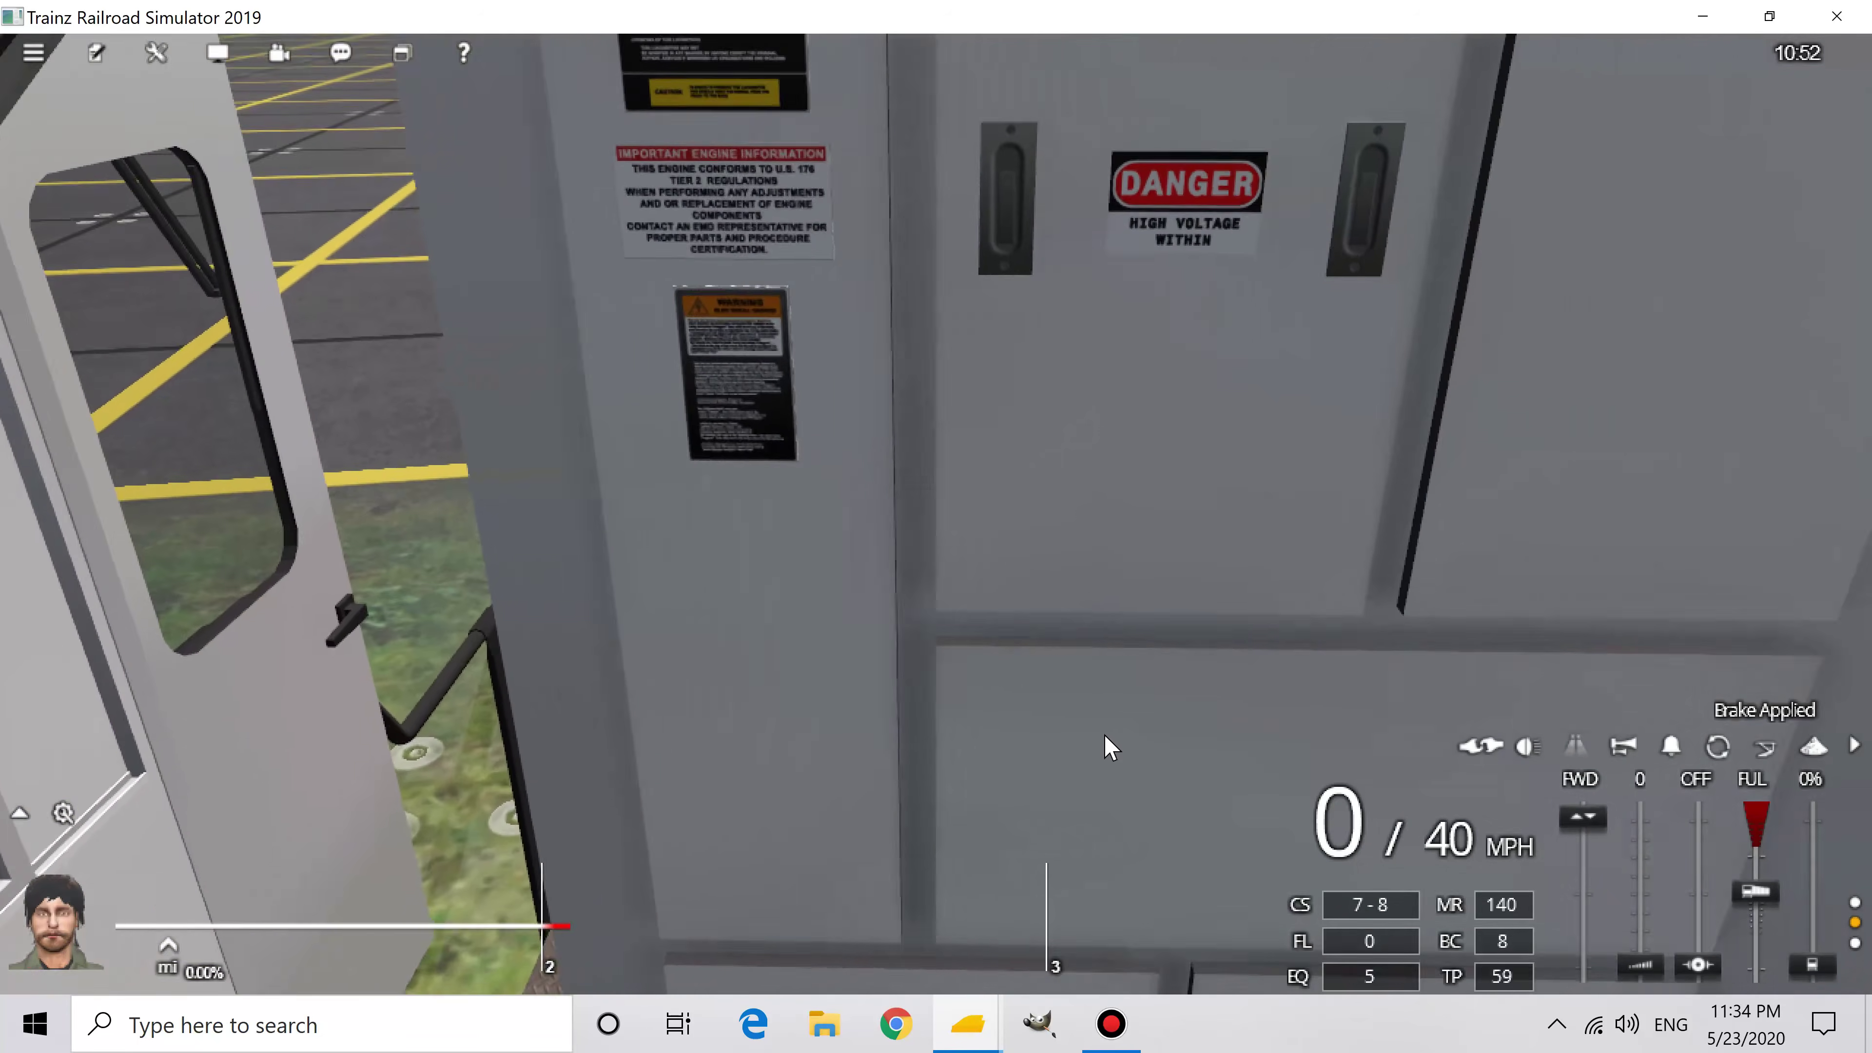
pyautogui.press('Right')
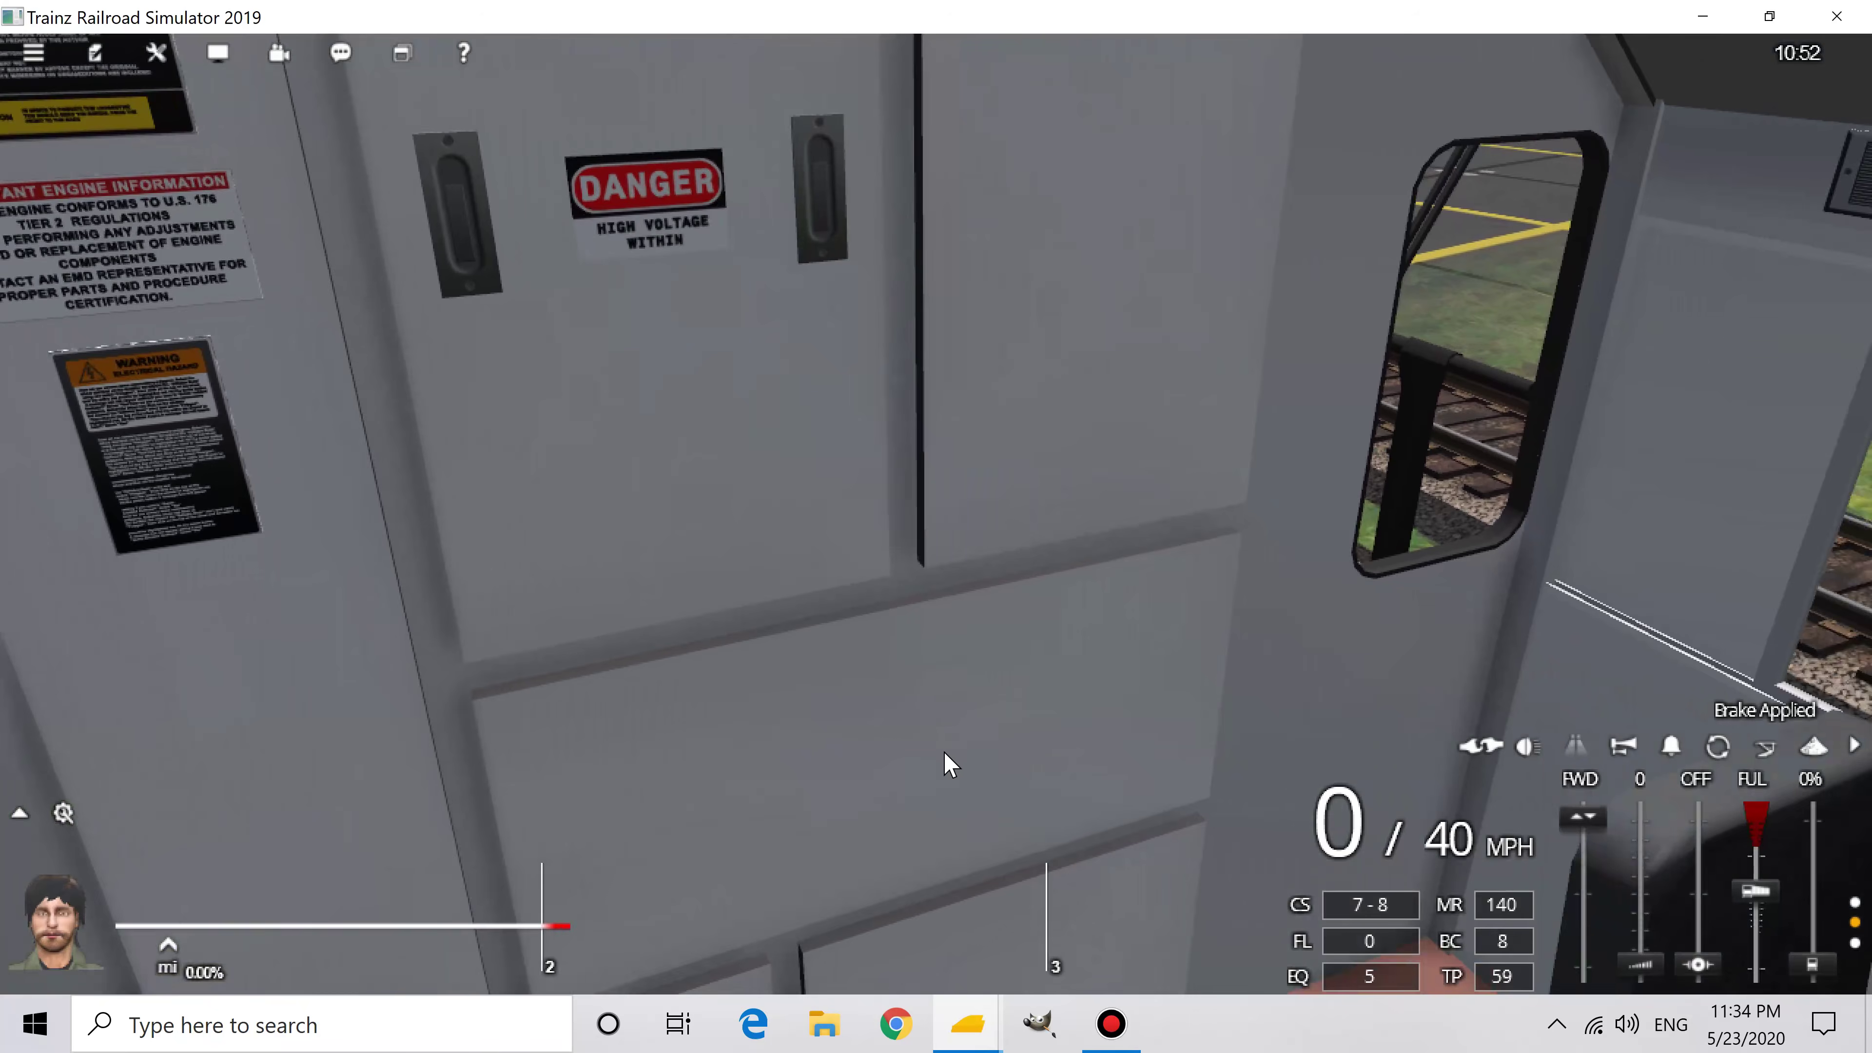
pyautogui.press('Up')
pyautogui.press('Left')
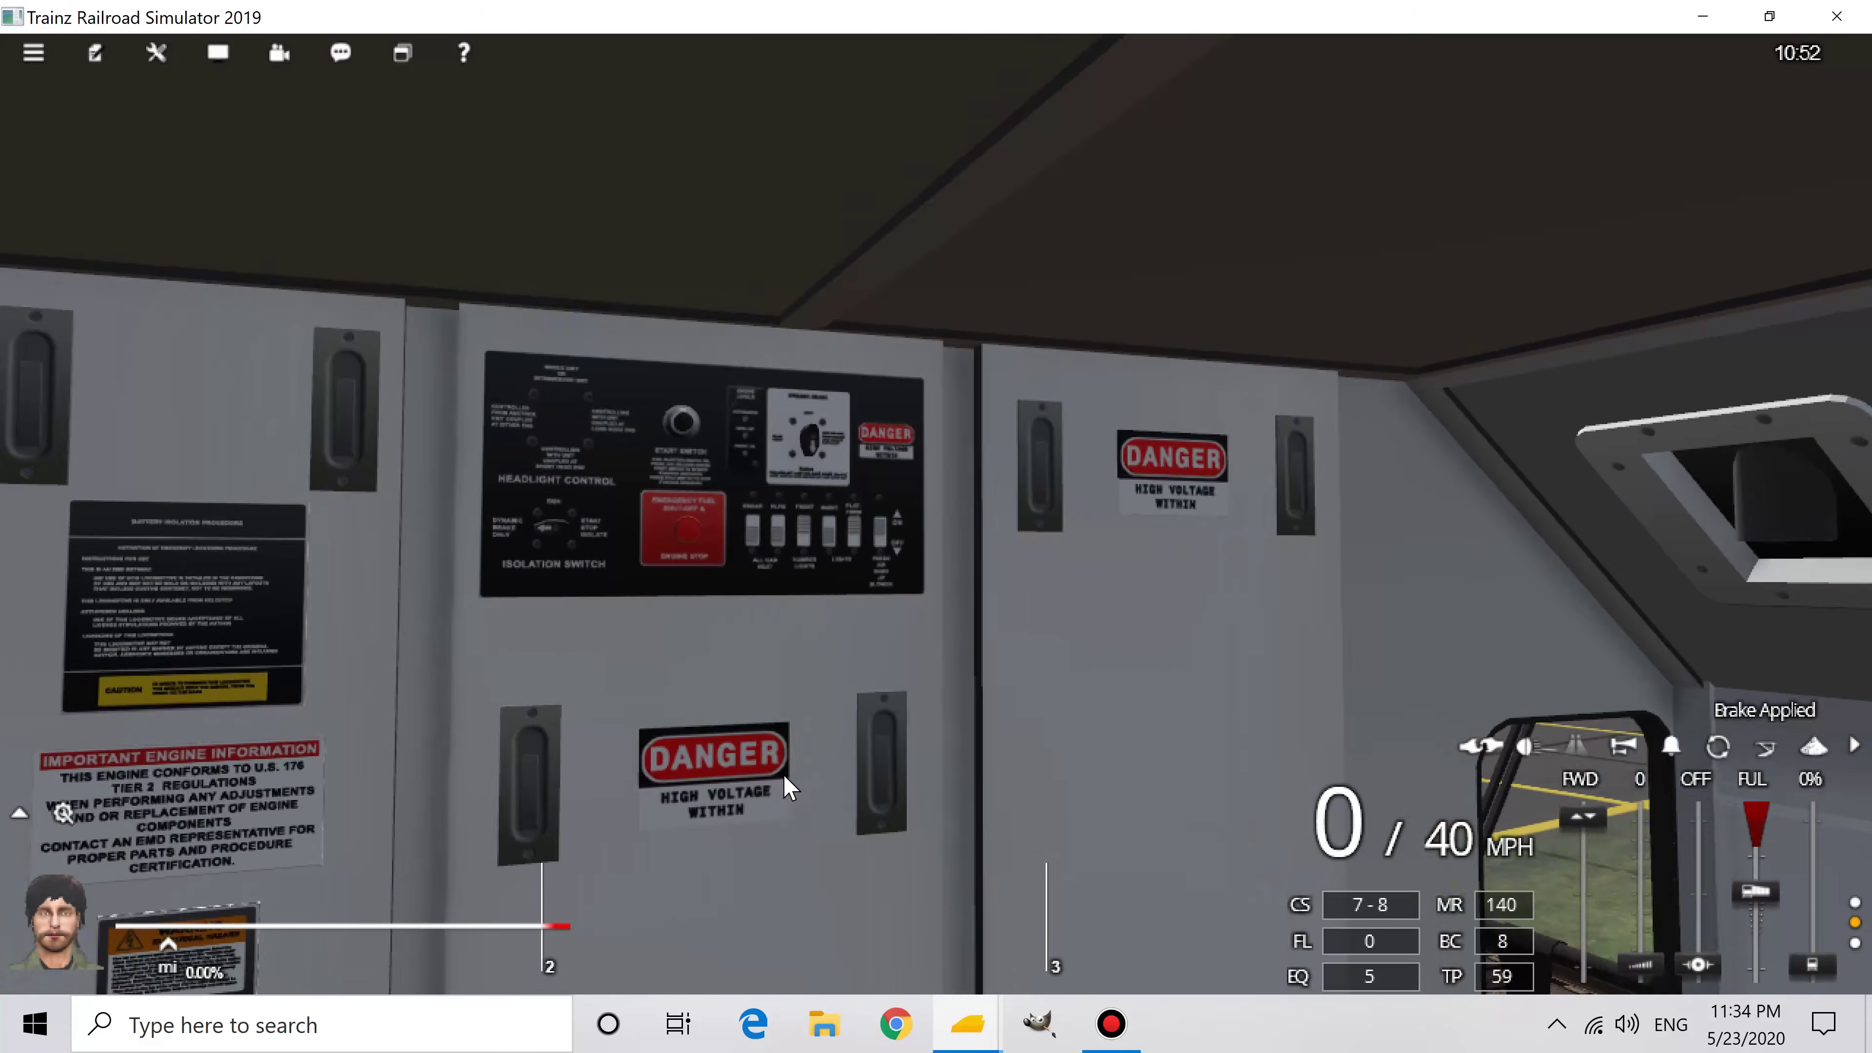
pyautogui.press('Left')
pyautogui.scroll(5, 1032, 354)
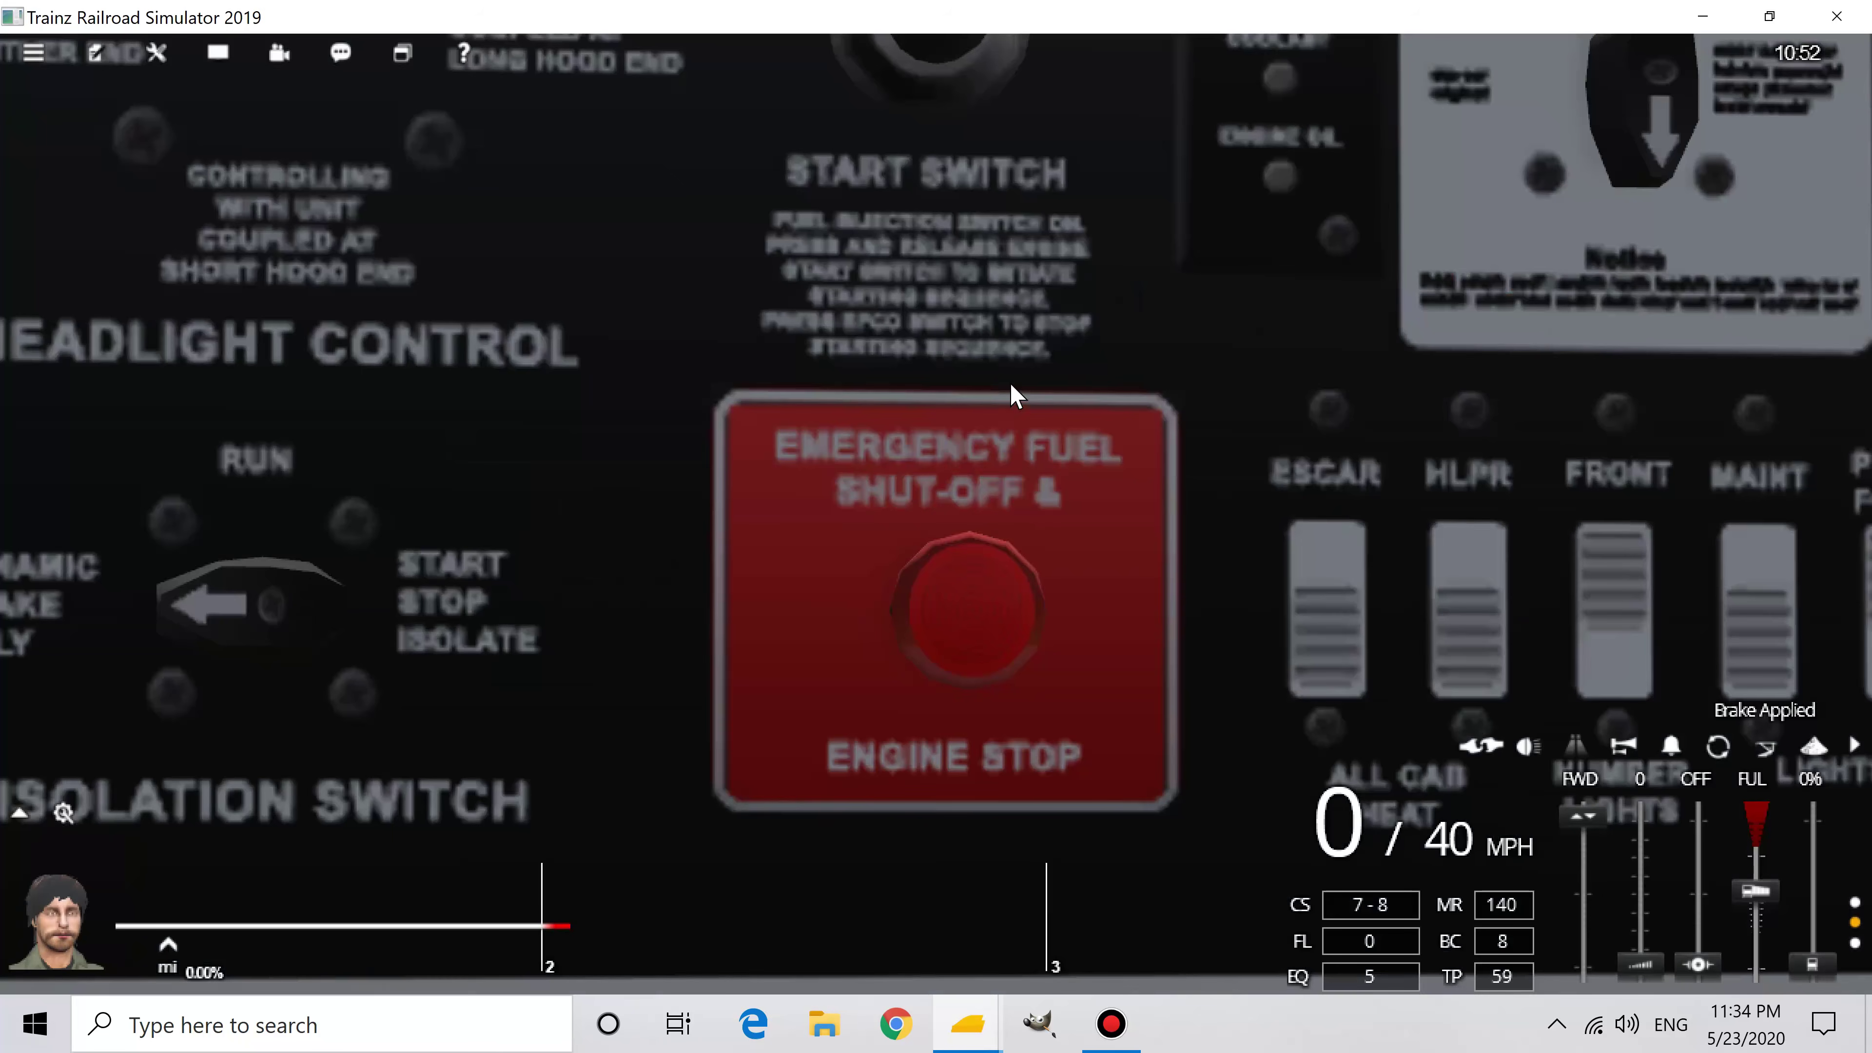
pyautogui.press('Up')
pyautogui.press('Right')
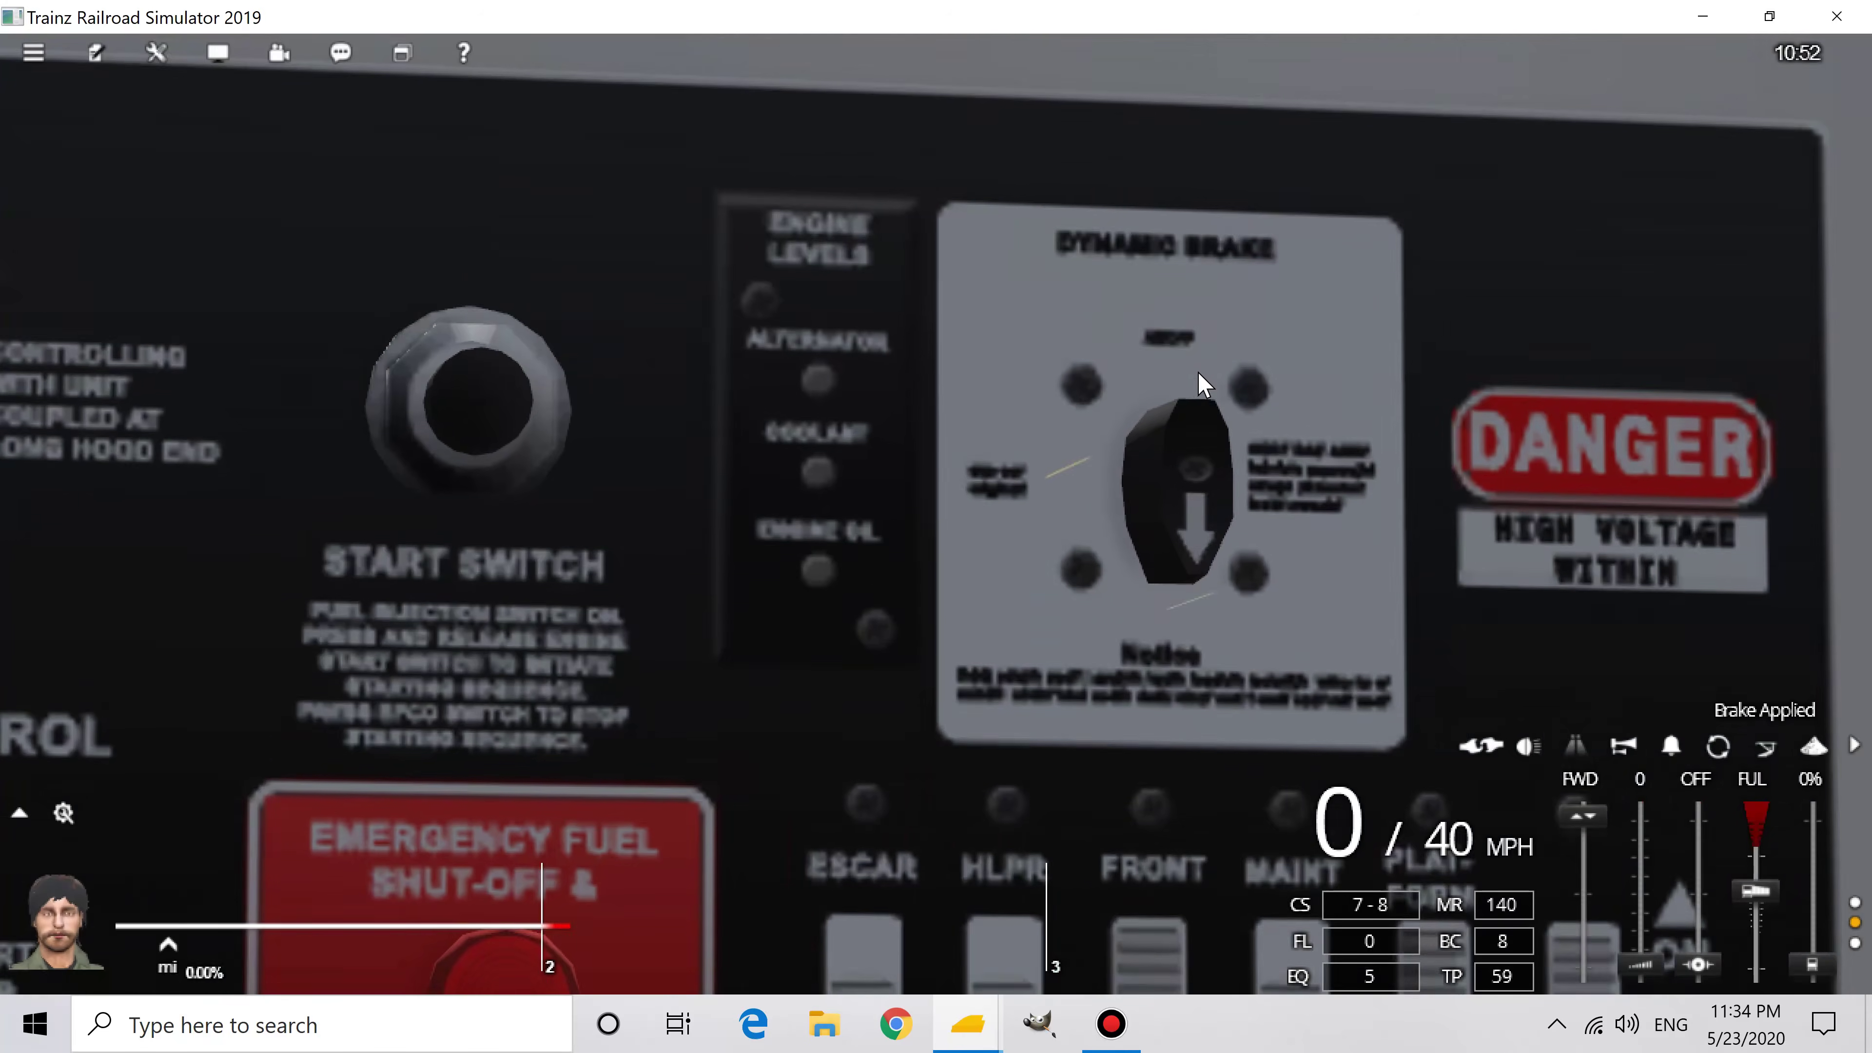
pyautogui.press('Right')
pyautogui.scroll(1, 1107, 472)
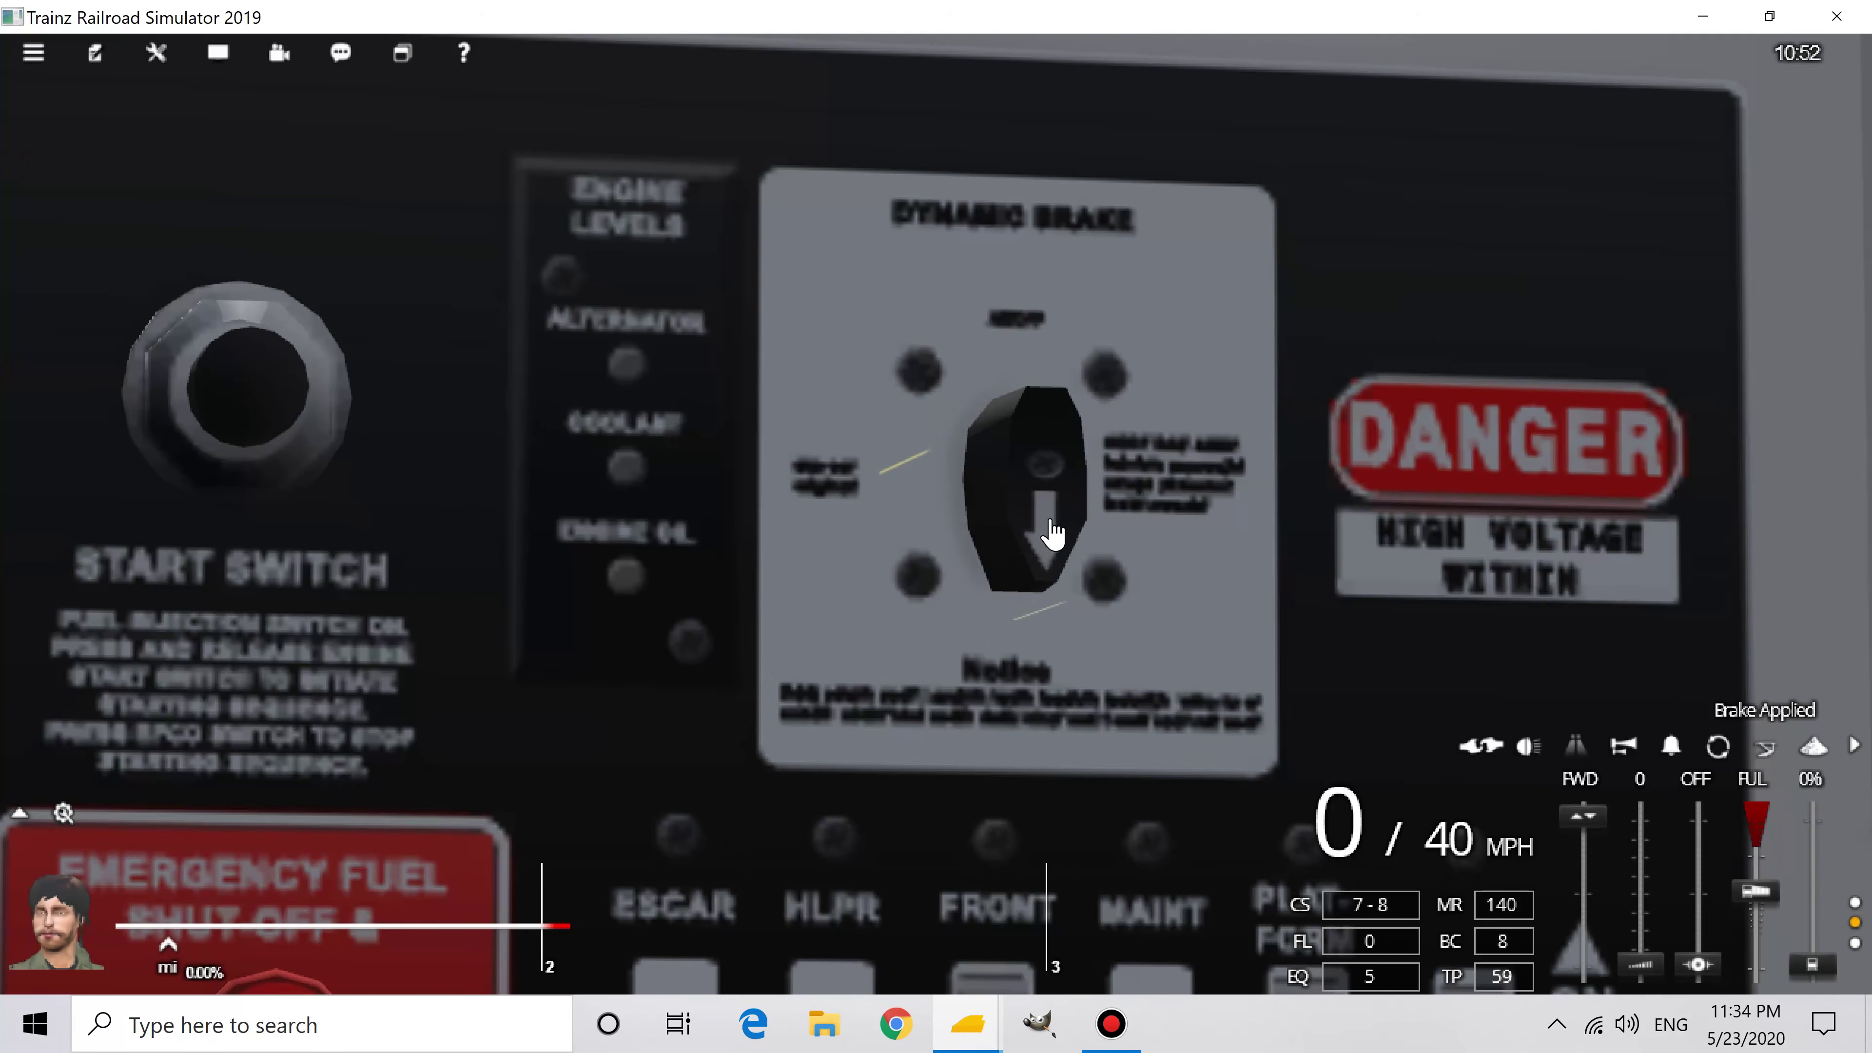
pyautogui.moveTo(1047, 525); pyautogui.dragTo(943, 472)
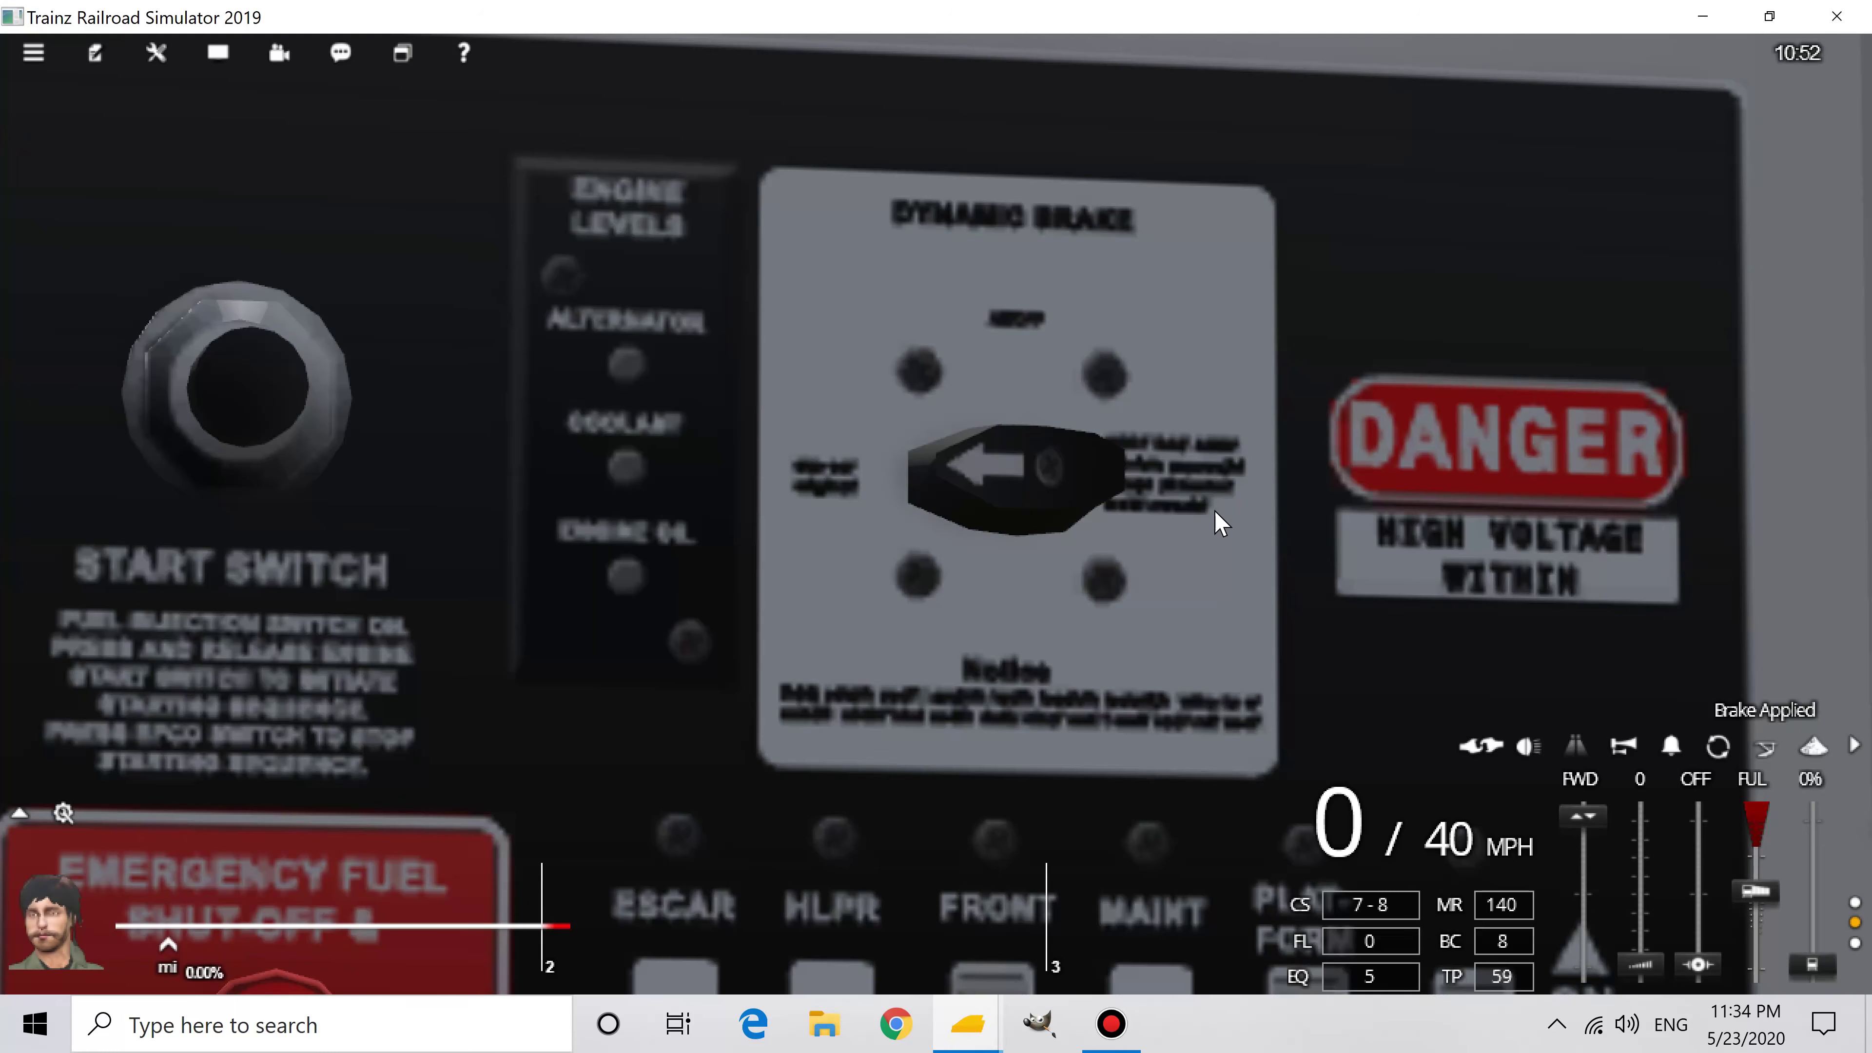
# Step: Turn the dynamic brake knob back a quarter turn counterclockwise so its arrow points down
pyautogui.scroll(-5, 1179, 597)
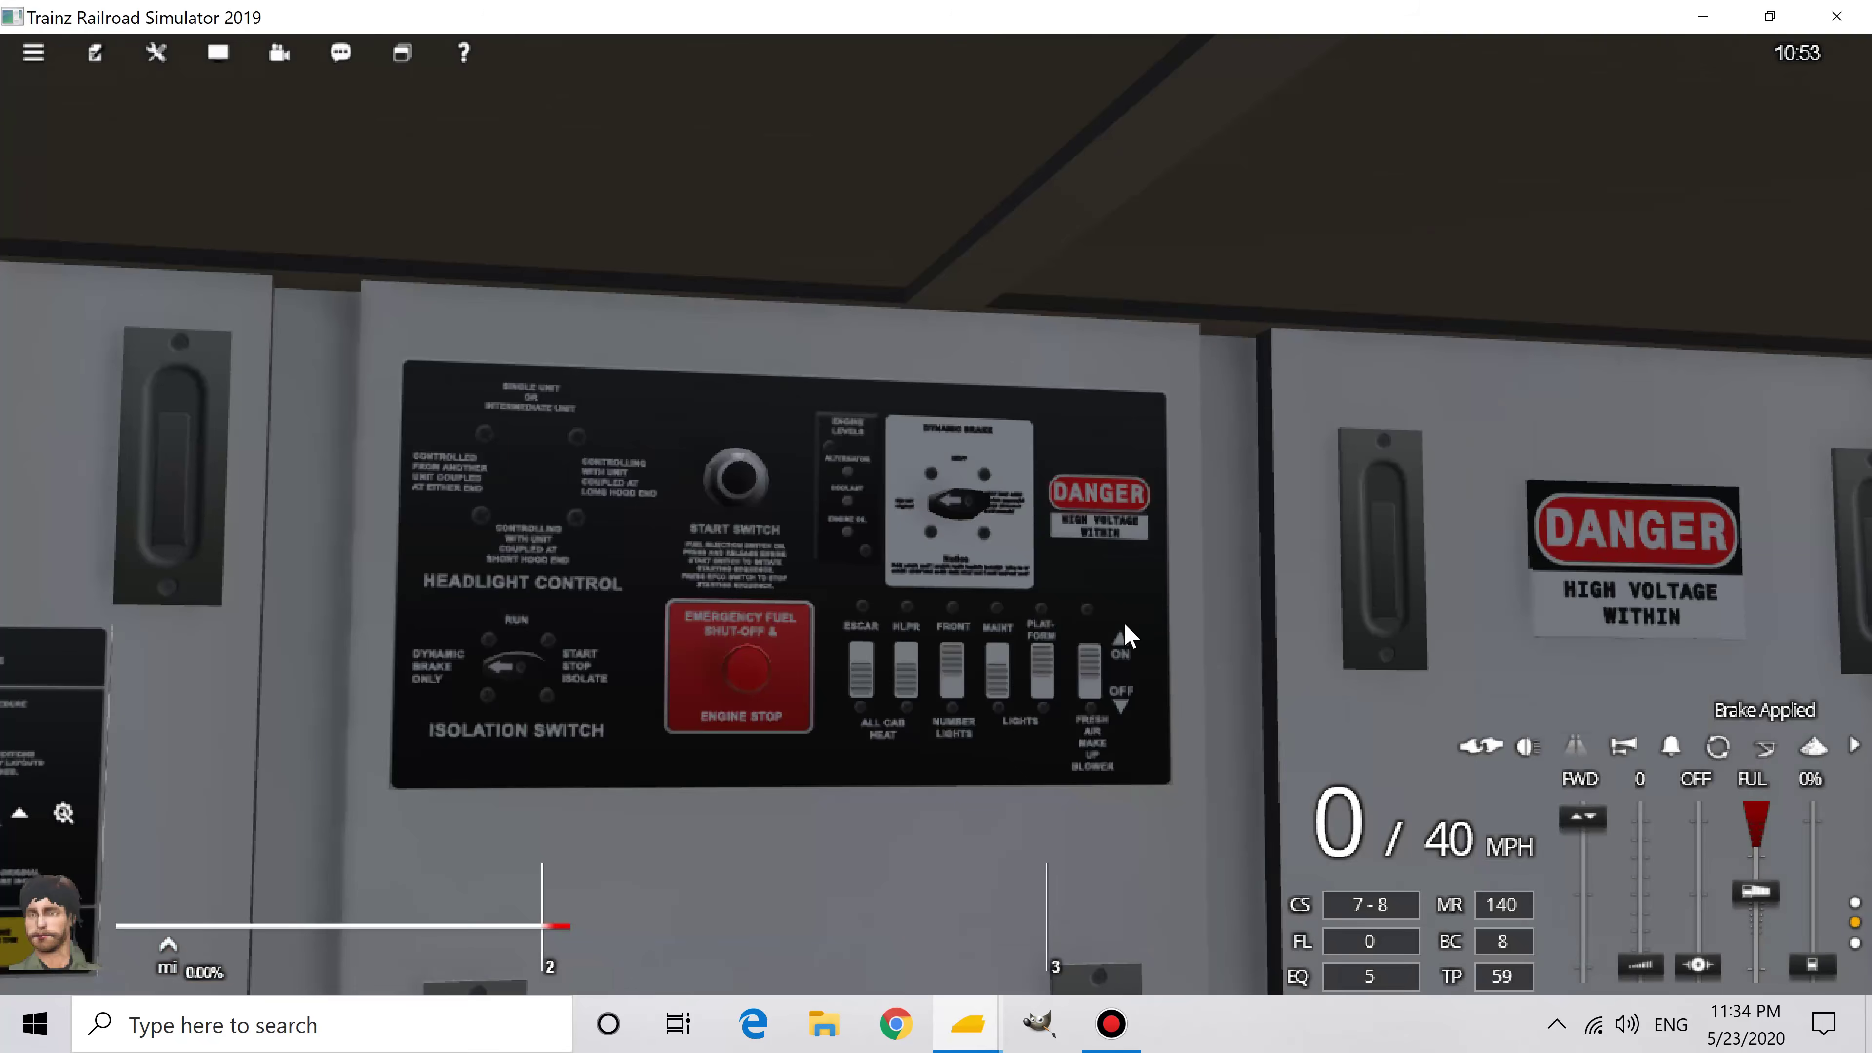
pyautogui.scroll(-3, 1128, 636)
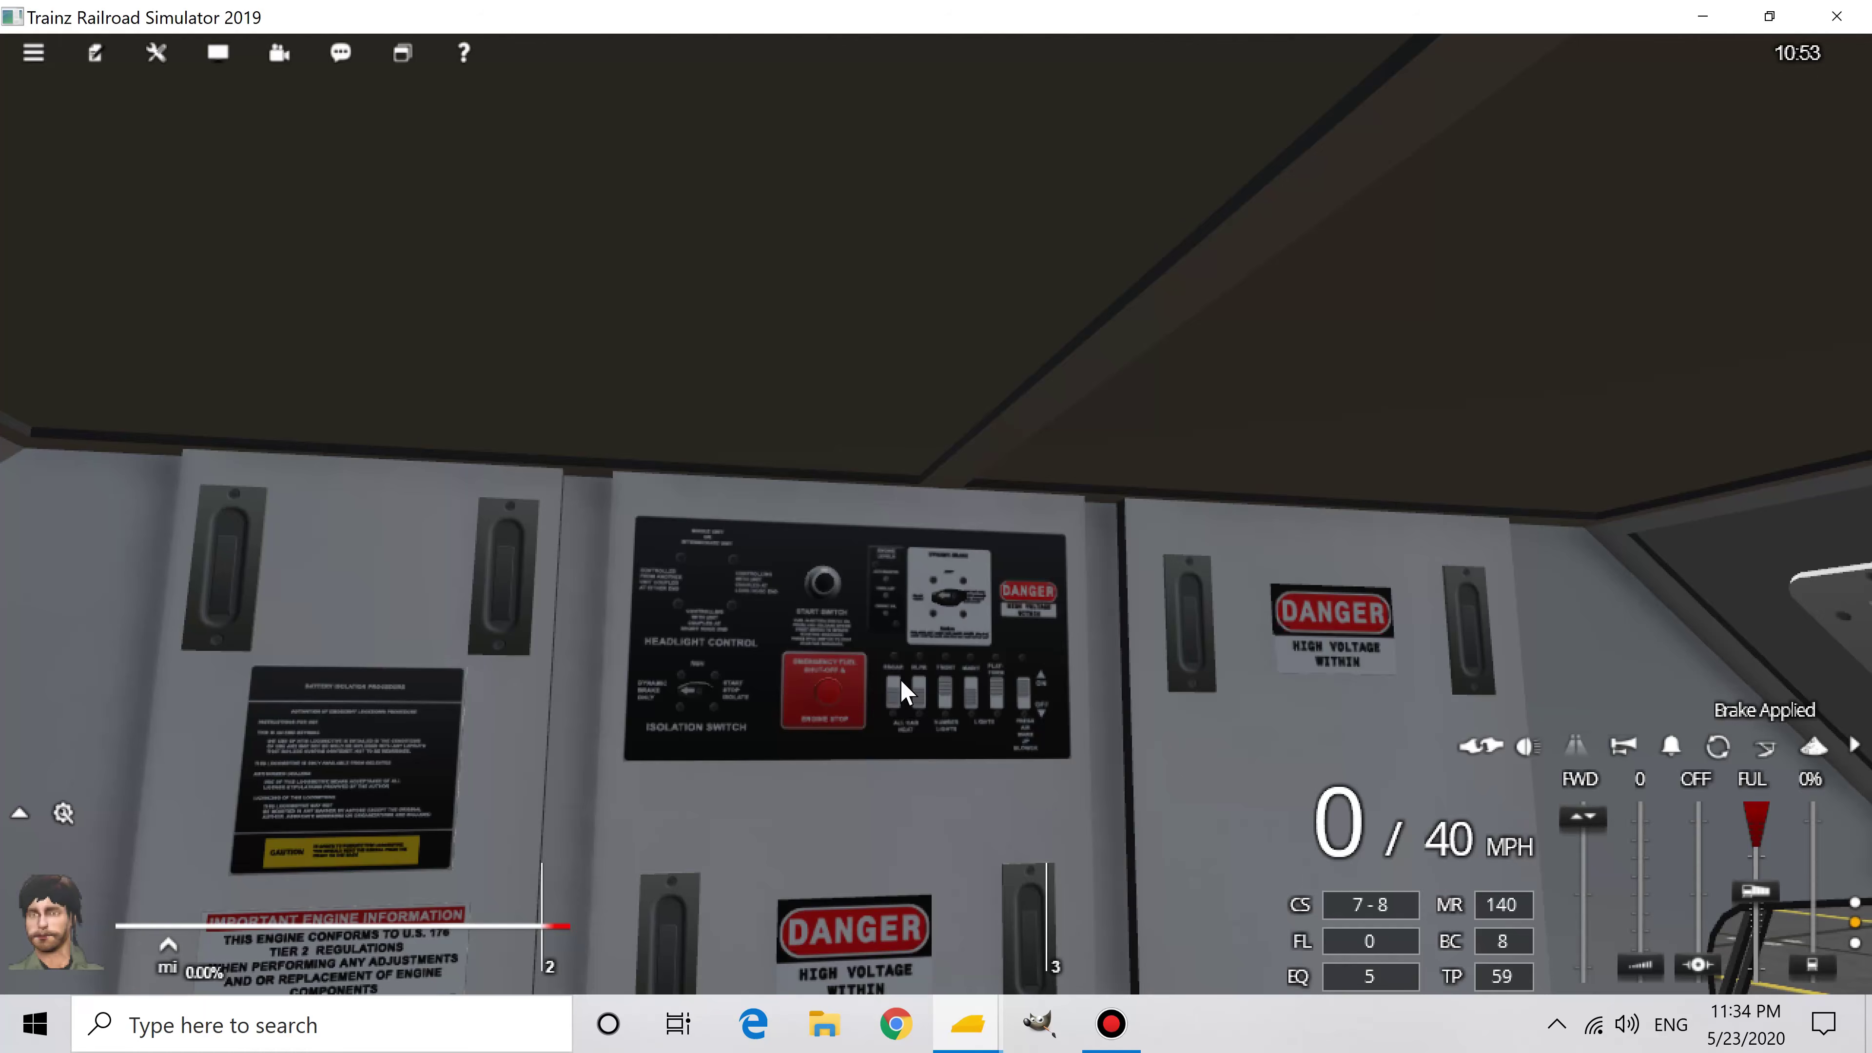
pyautogui.scroll(5, 907, 693)
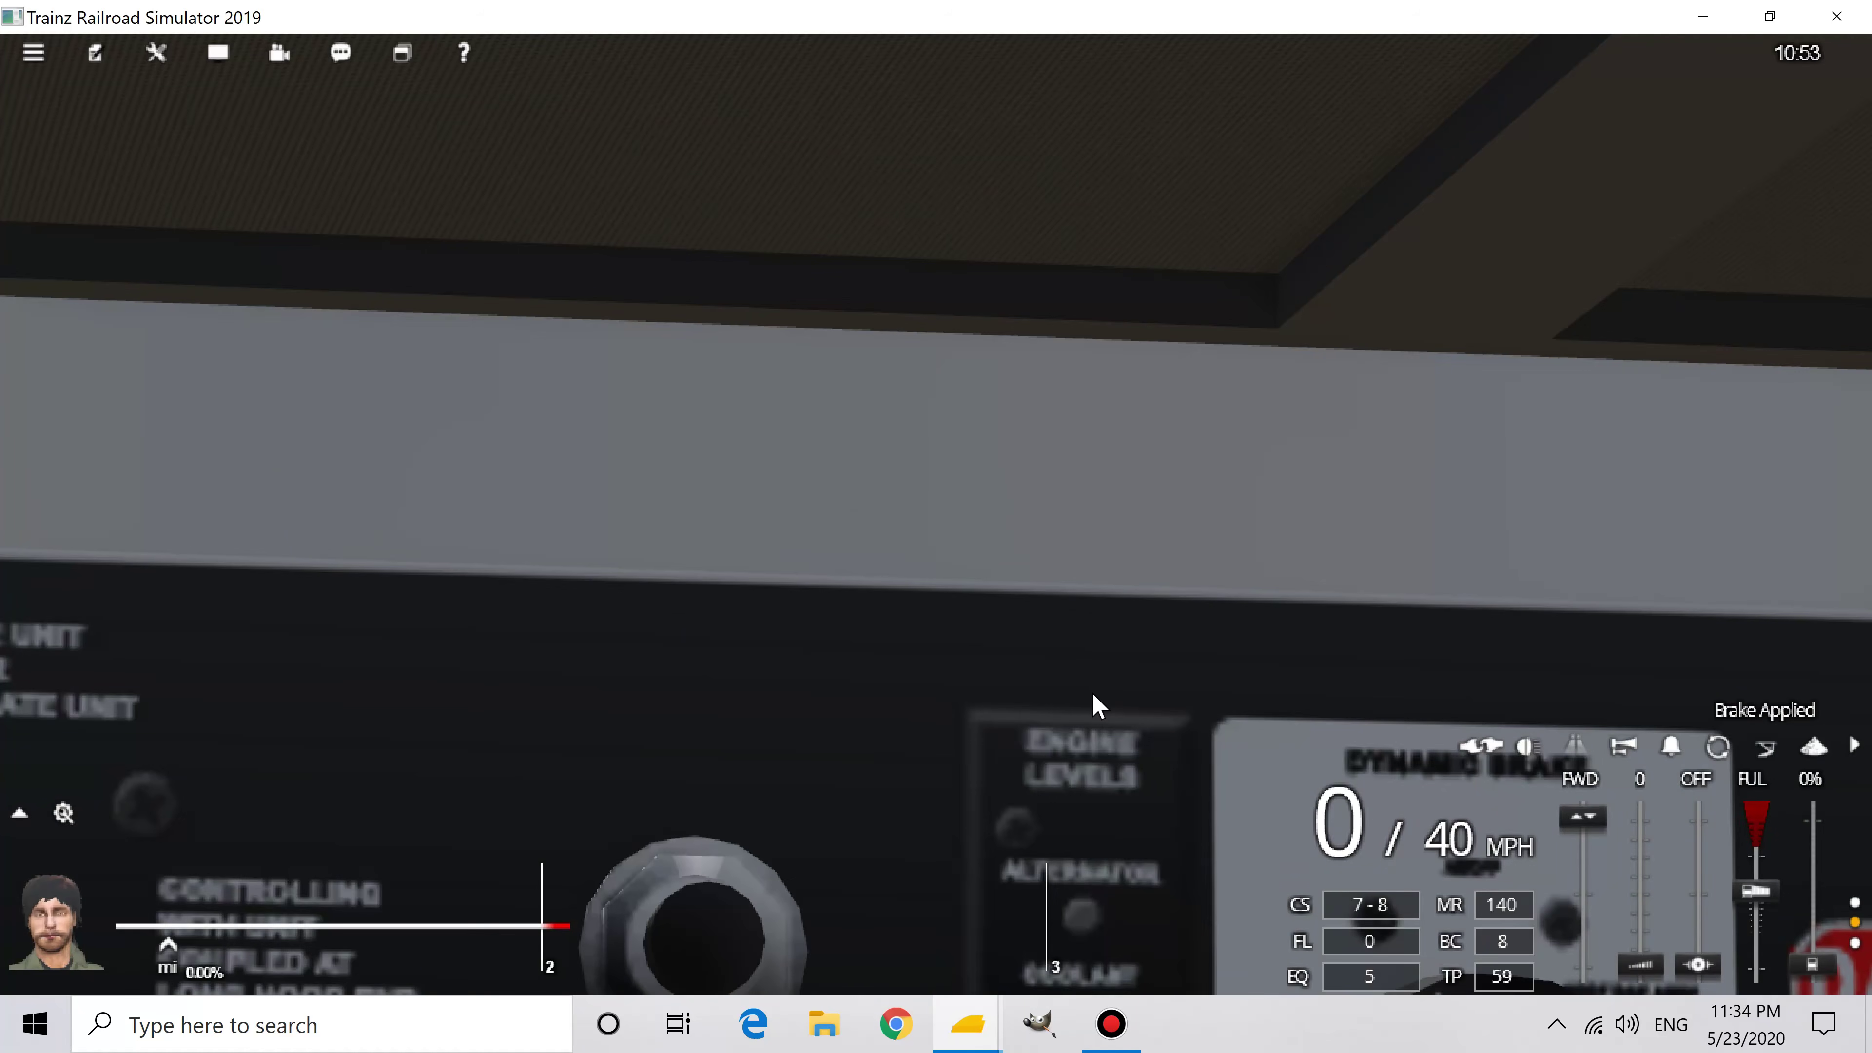
pyautogui.press('Down')
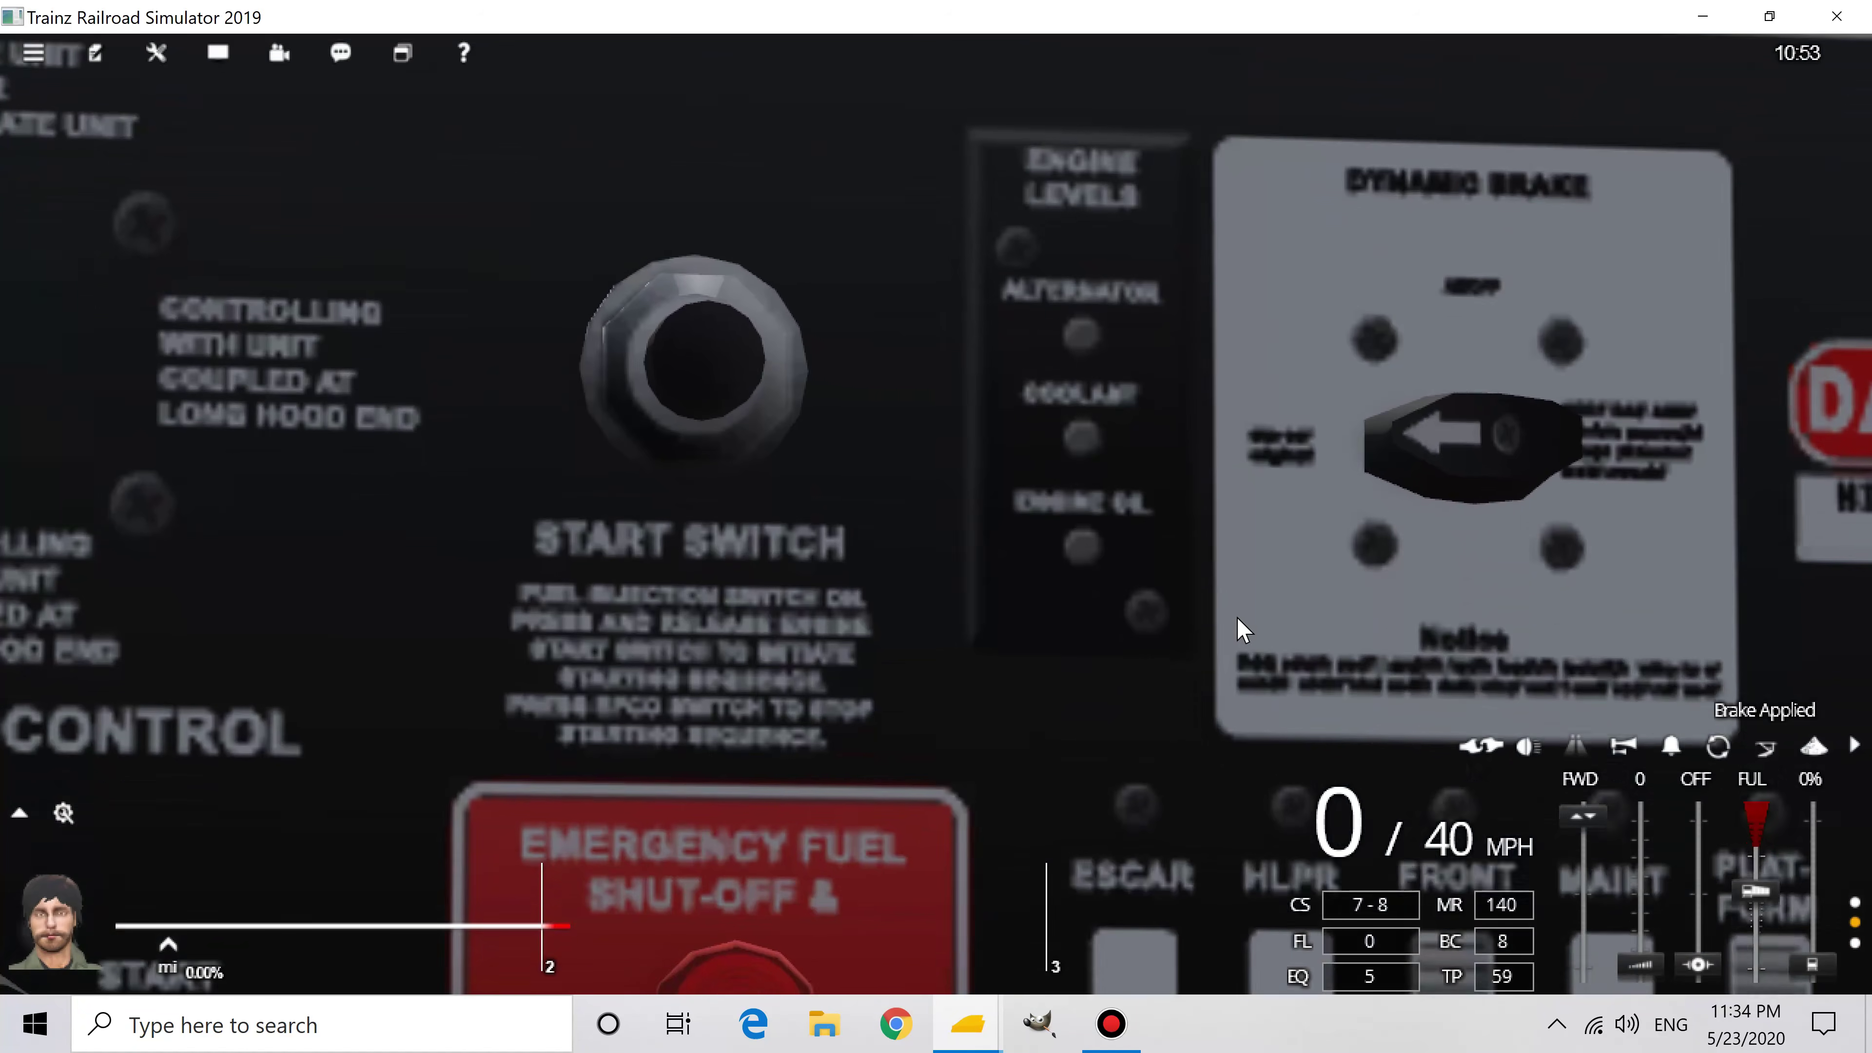
pyautogui.moveTo(1470, 417); pyautogui.dragTo(1482, 502)
# Step: Turn the isolation switch on the electrical panel to START STOP ISOLATE and finally to RUN
pyautogui.scroll(-3, 1118, 552)
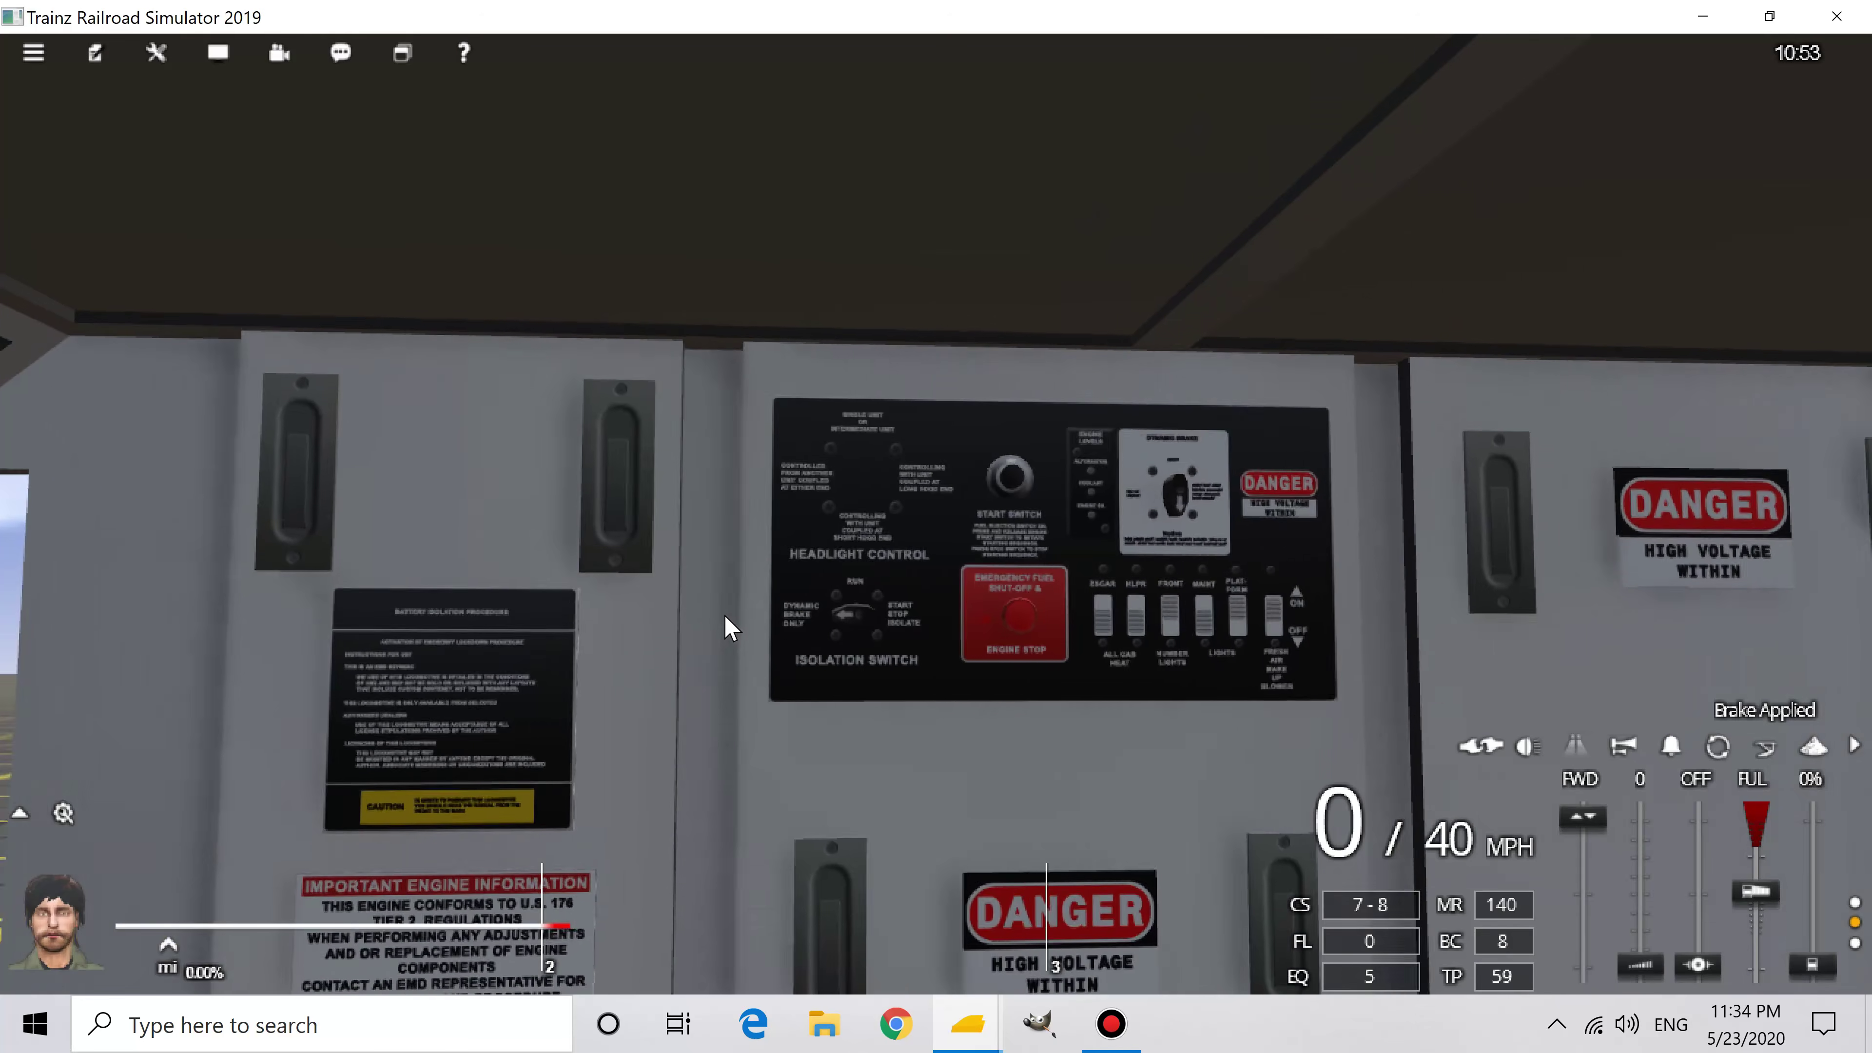
pyautogui.scroll(5, 877, 657)
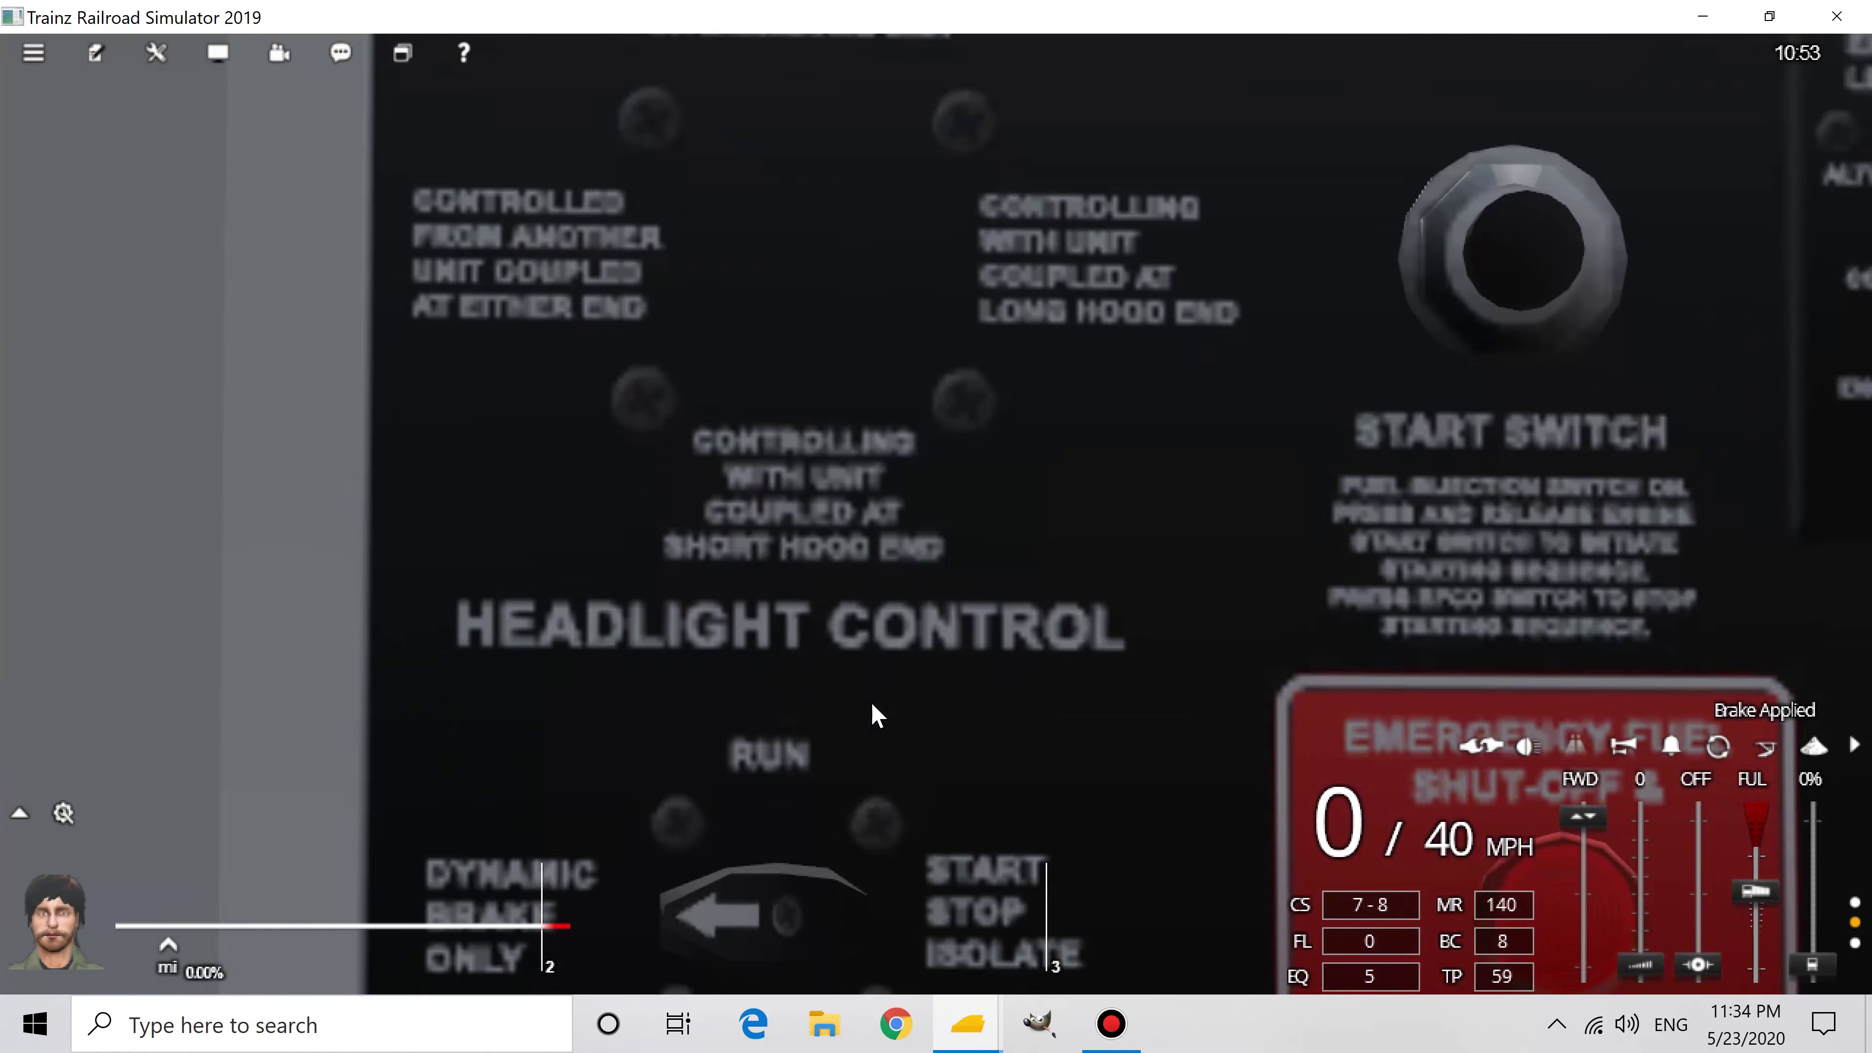
pyautogui.press('Down')
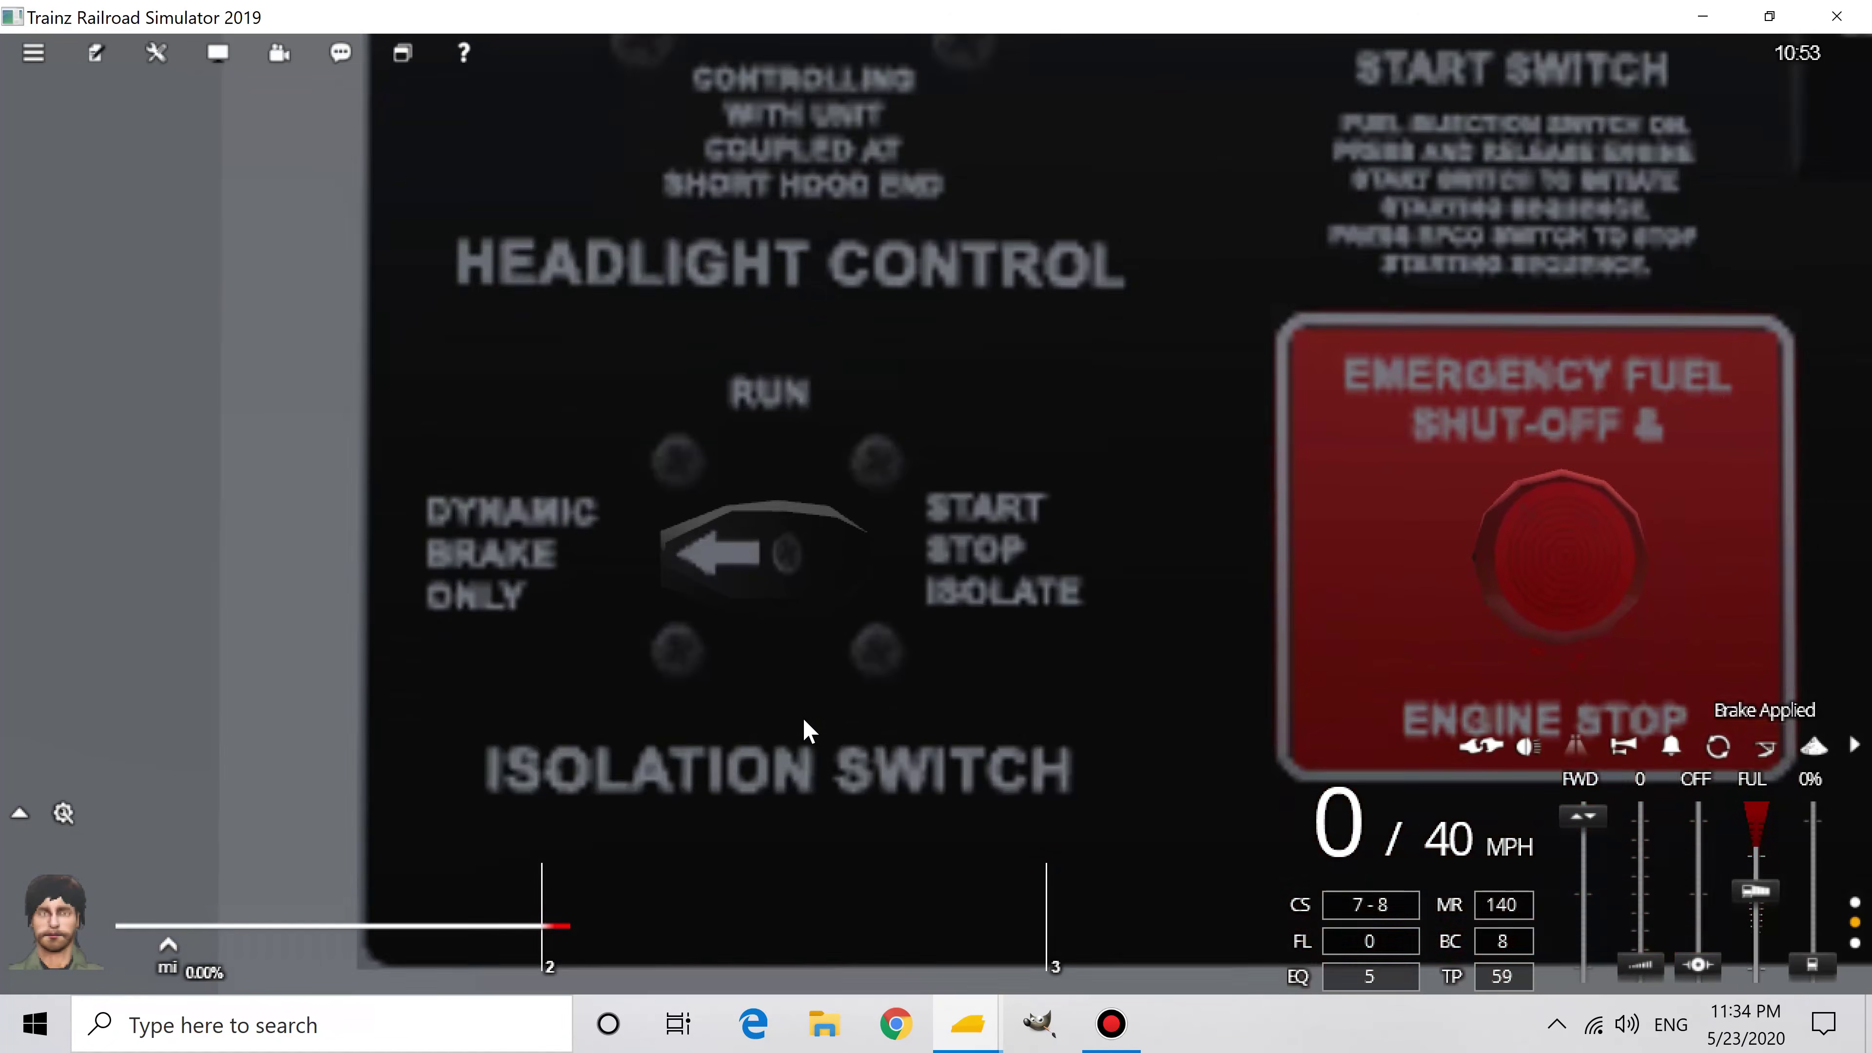
pyautogui.moveTo(718, 456); pyautogui.dragTo(848, 458)
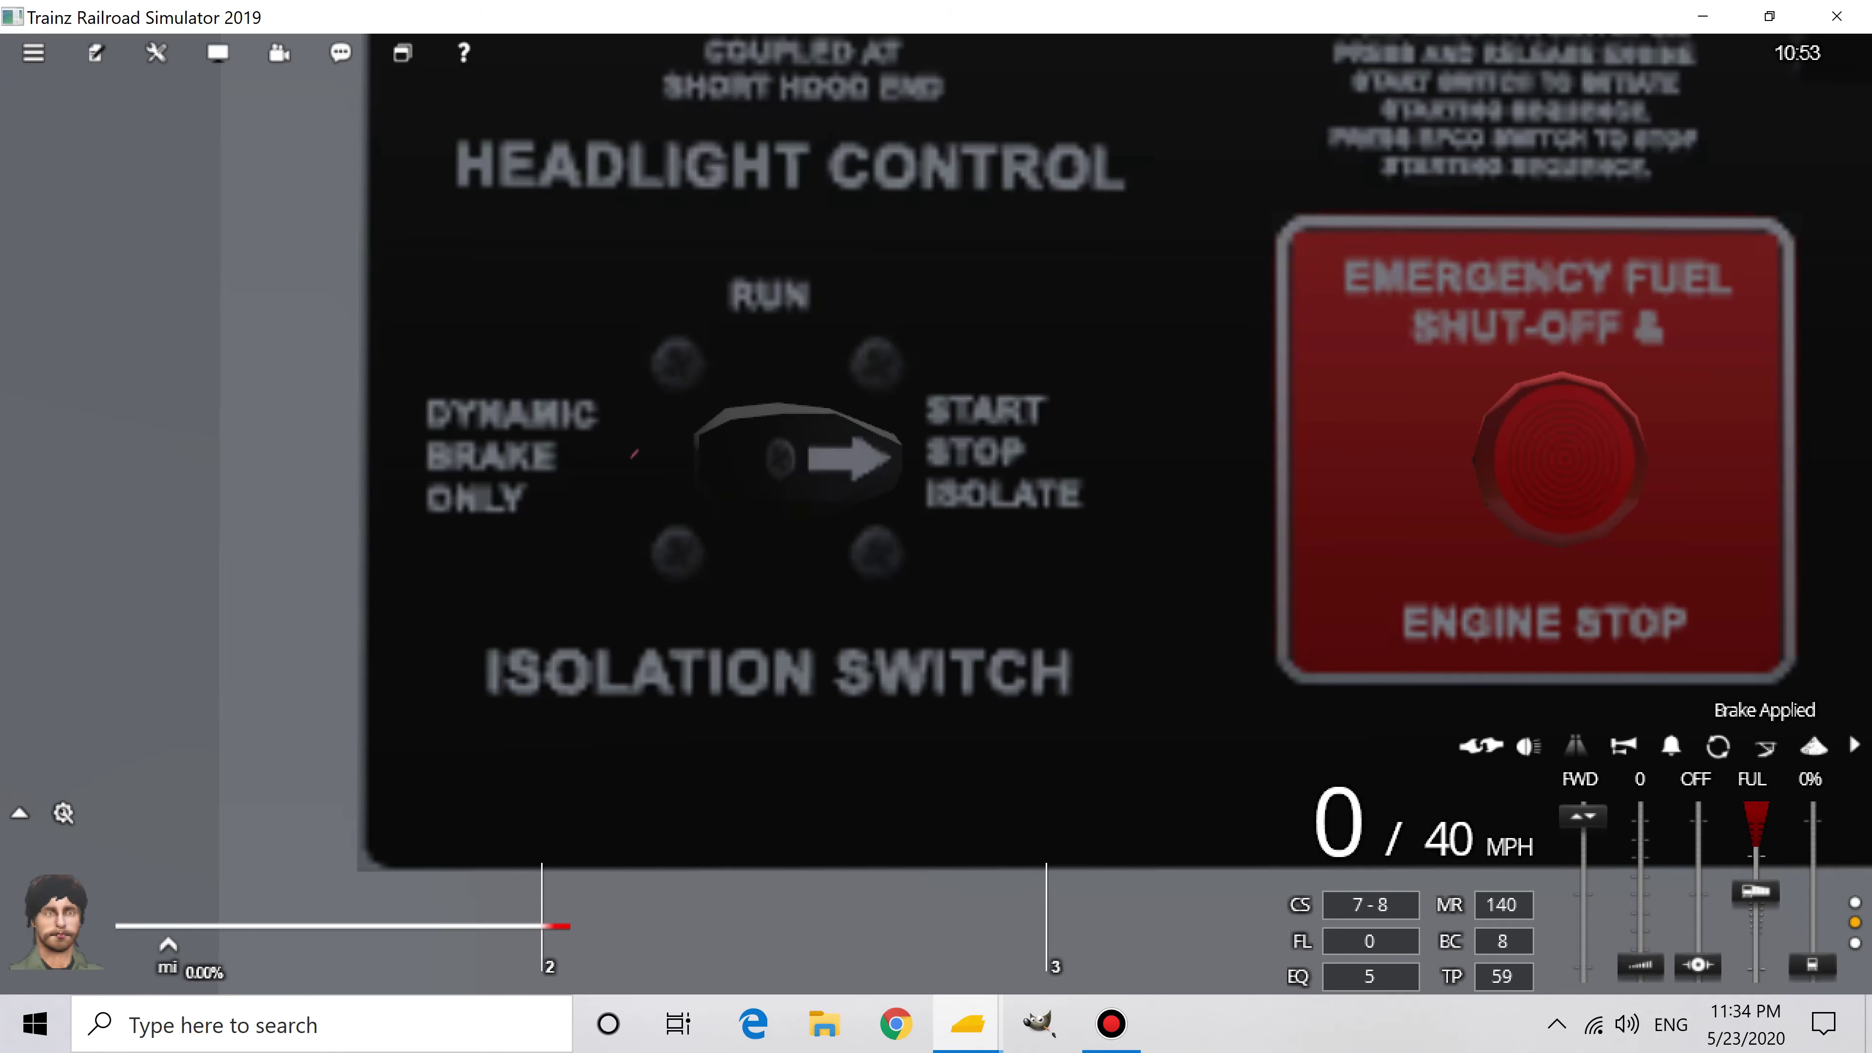
# Step: Look over the rear wall of the cab and turn back to the SD70's control stand and front windows
pyautogui.scroll(-3, 1183, 644)
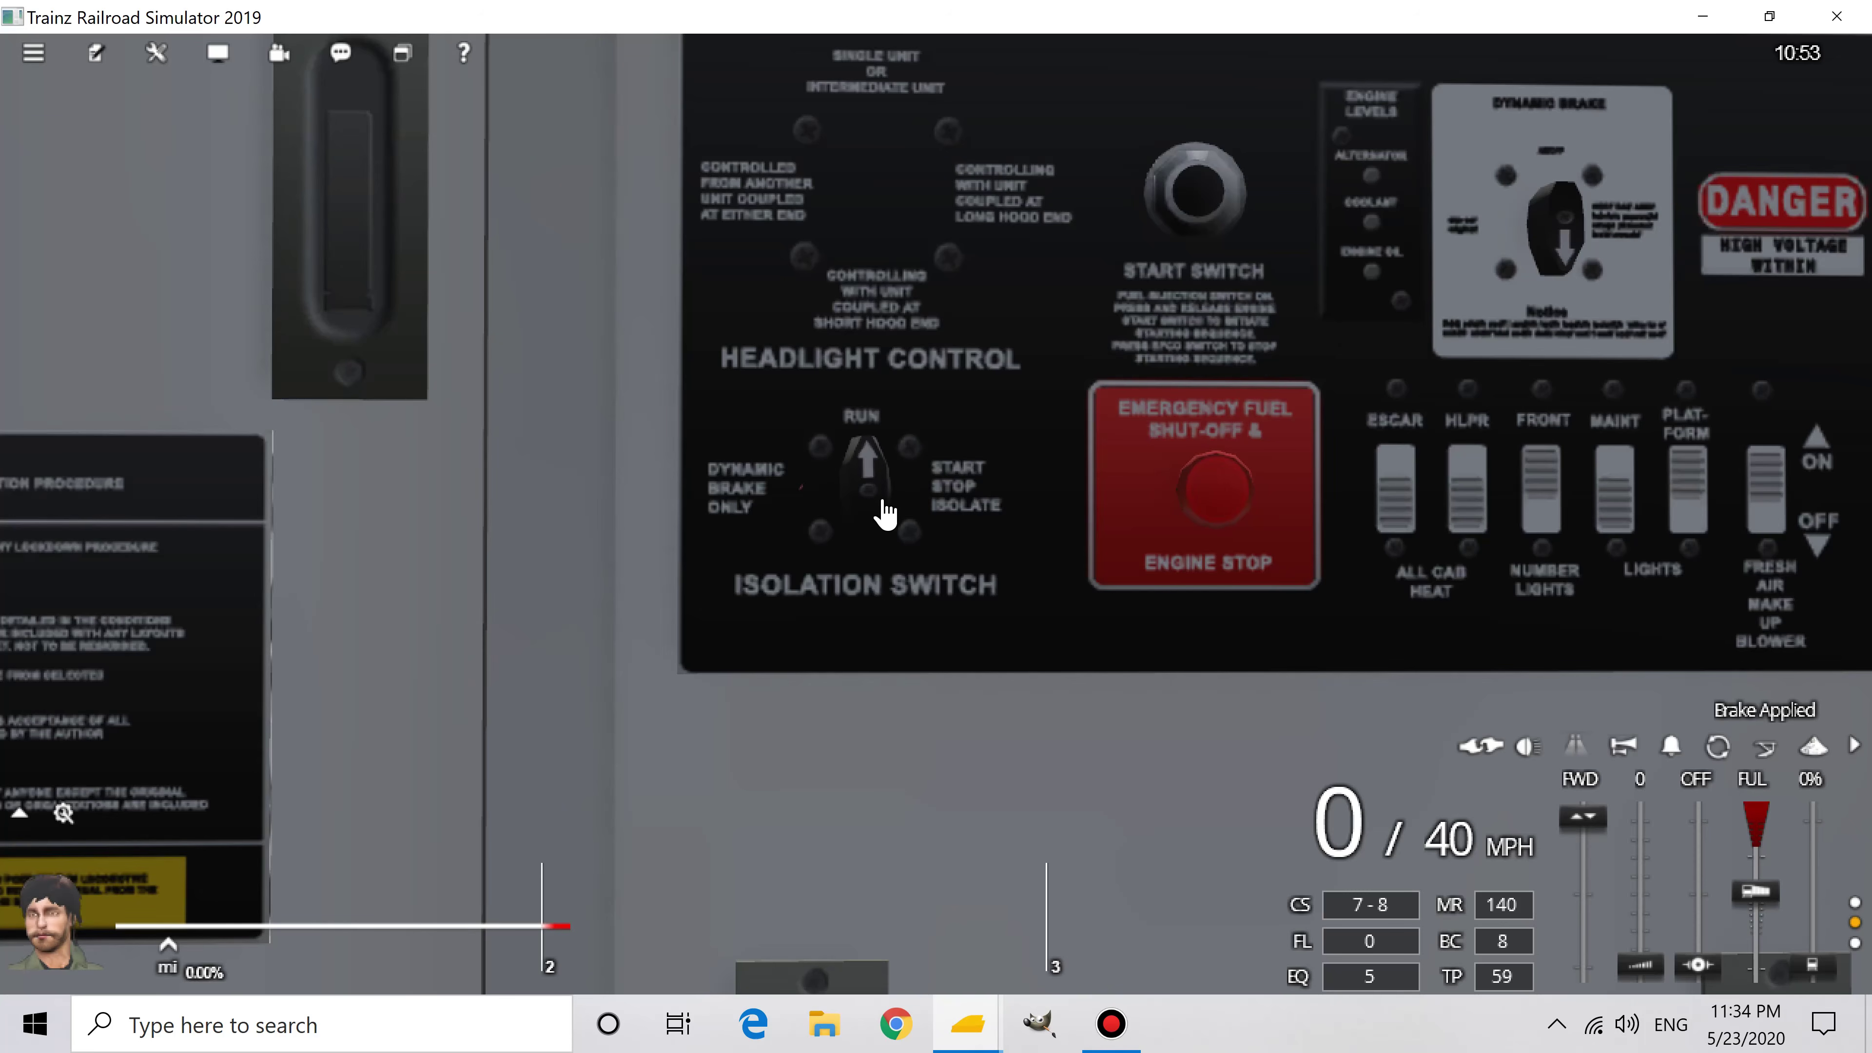
pyautogui.scroll(-5, 1192, 747)
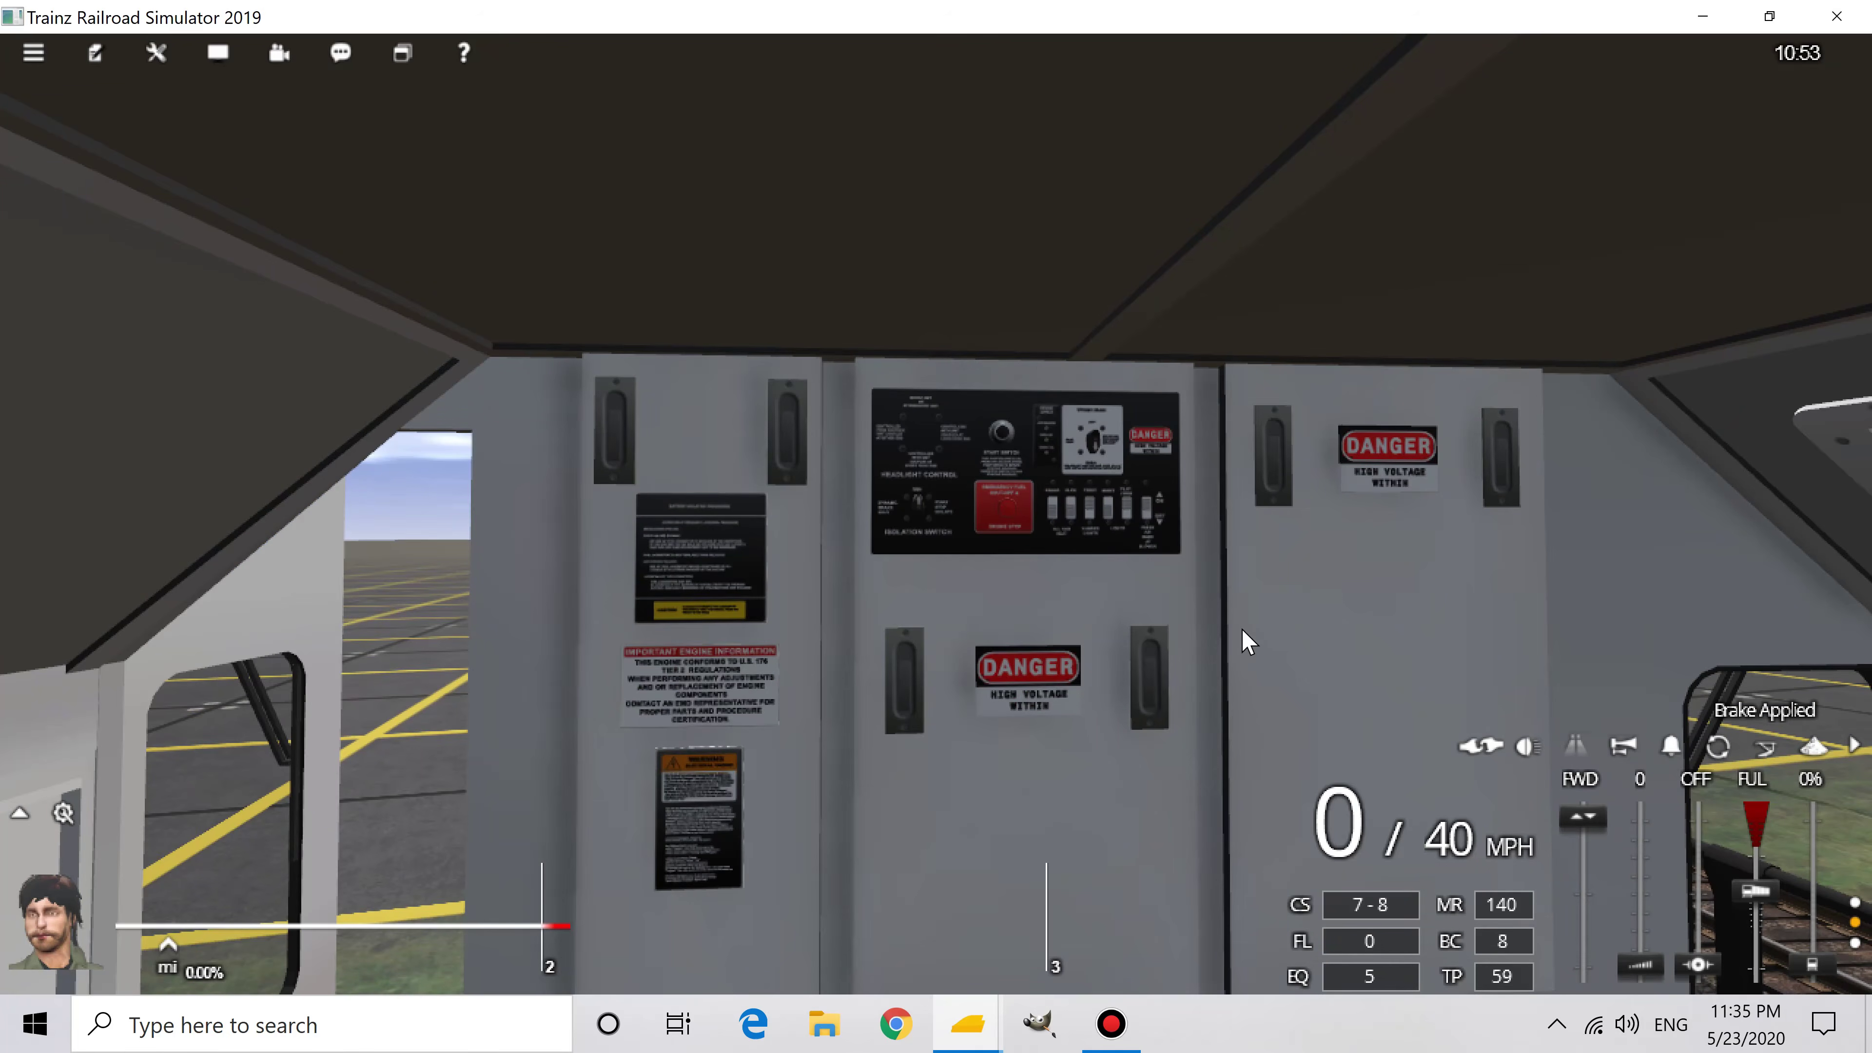
pyautogui.press('Down')
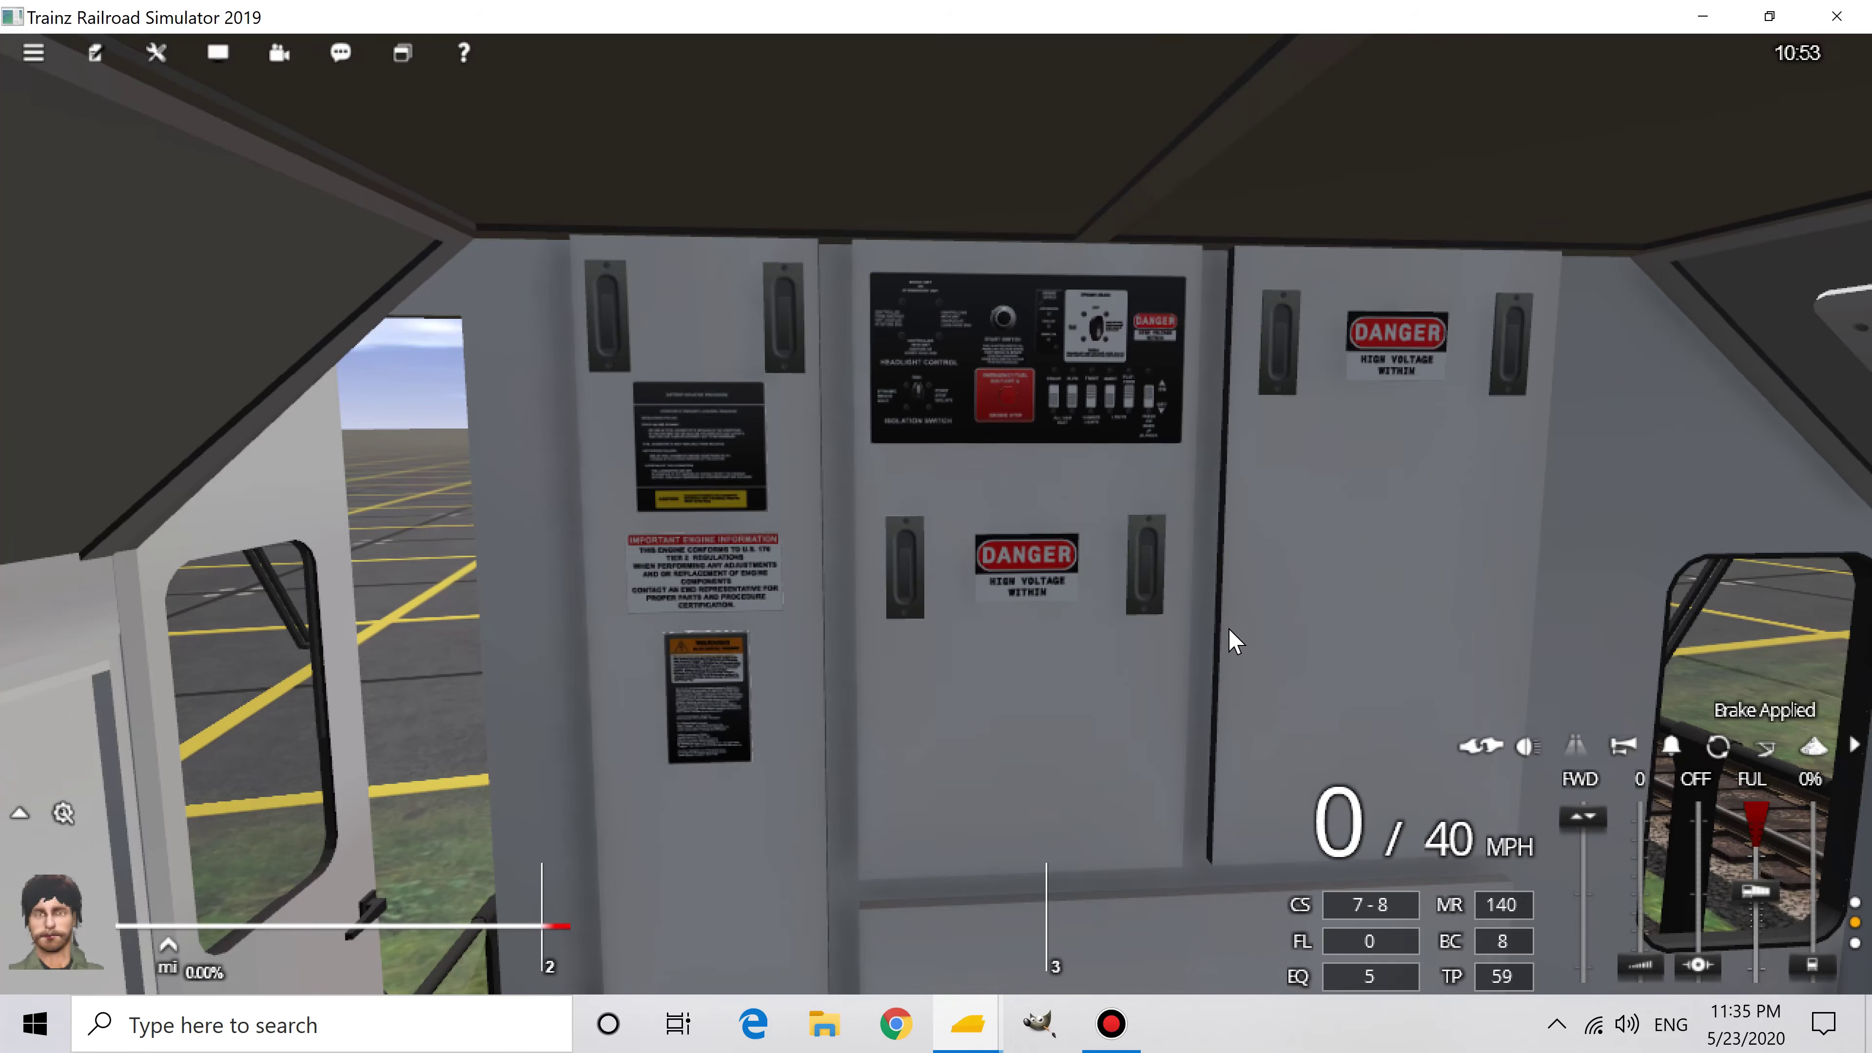
pyautogui.press('Right')
pyautogui.press('Right')
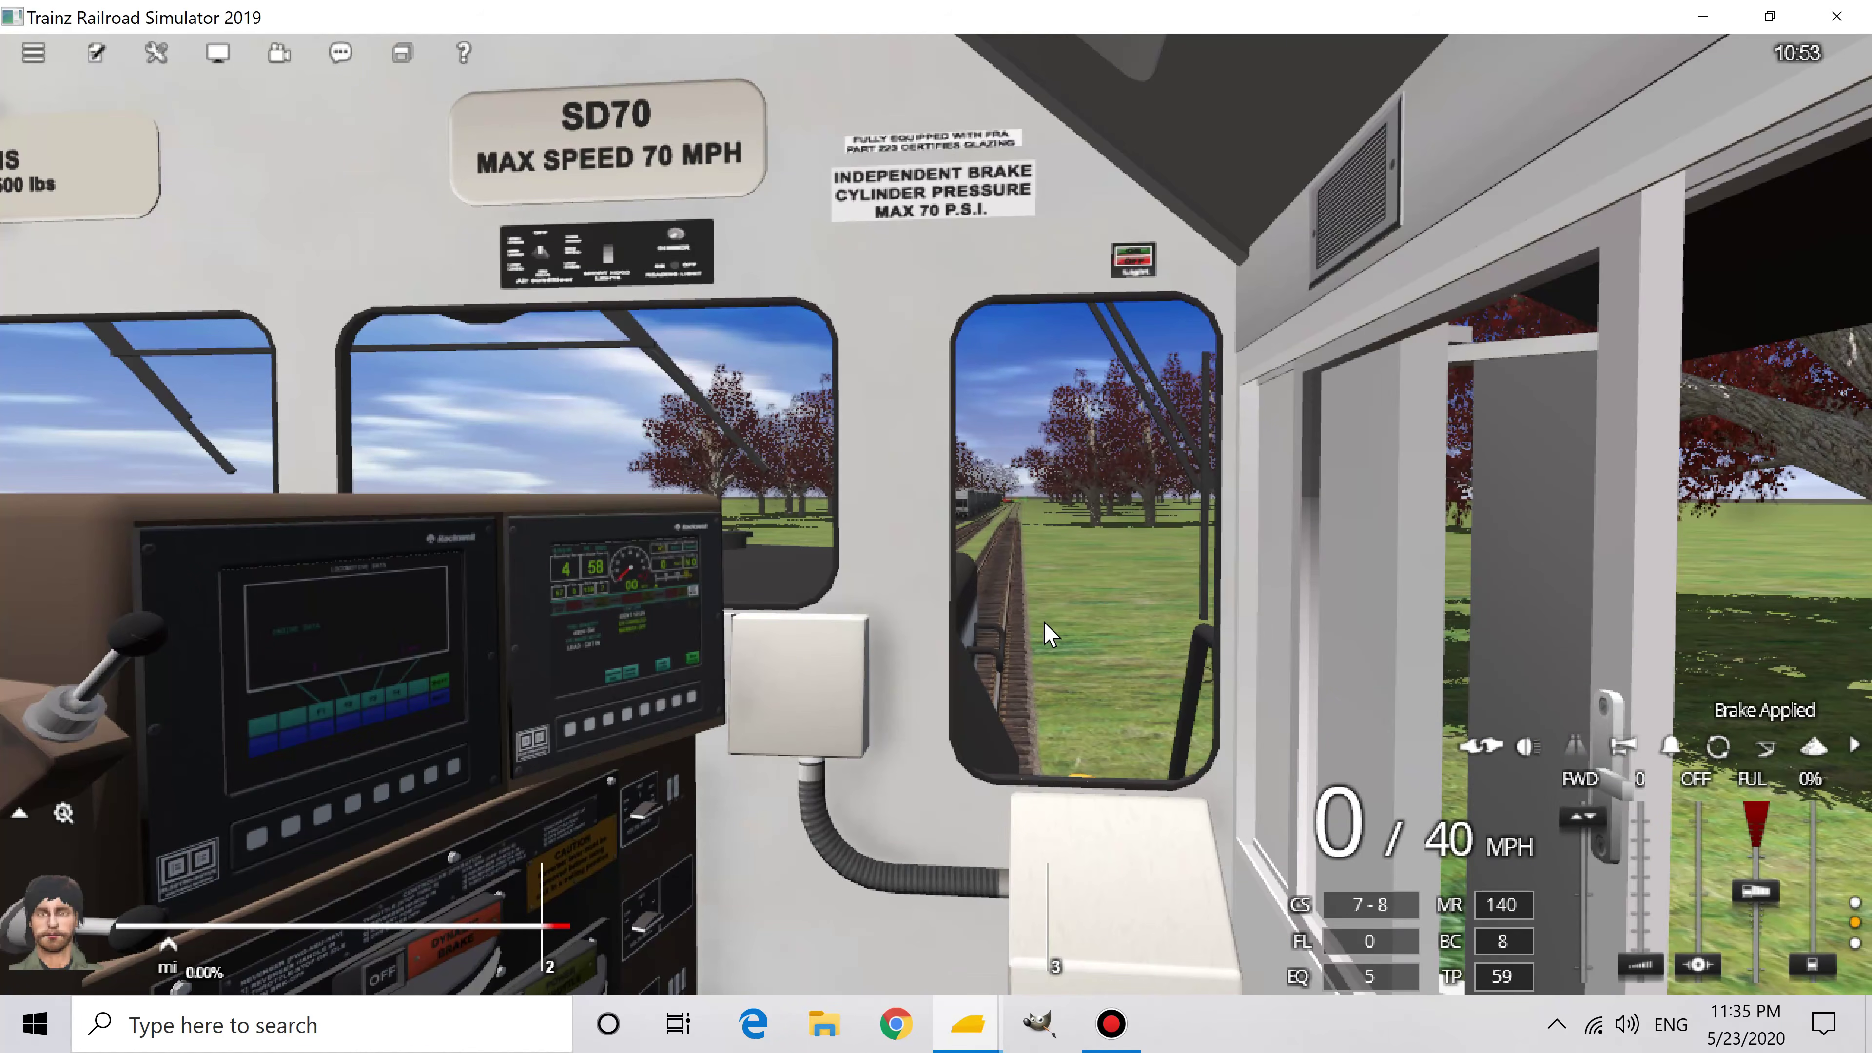
# Step: Turn to the SD70's control stand and sound the horn with its lever
pyautogui.press('Down')
pyautogui.press('Left')
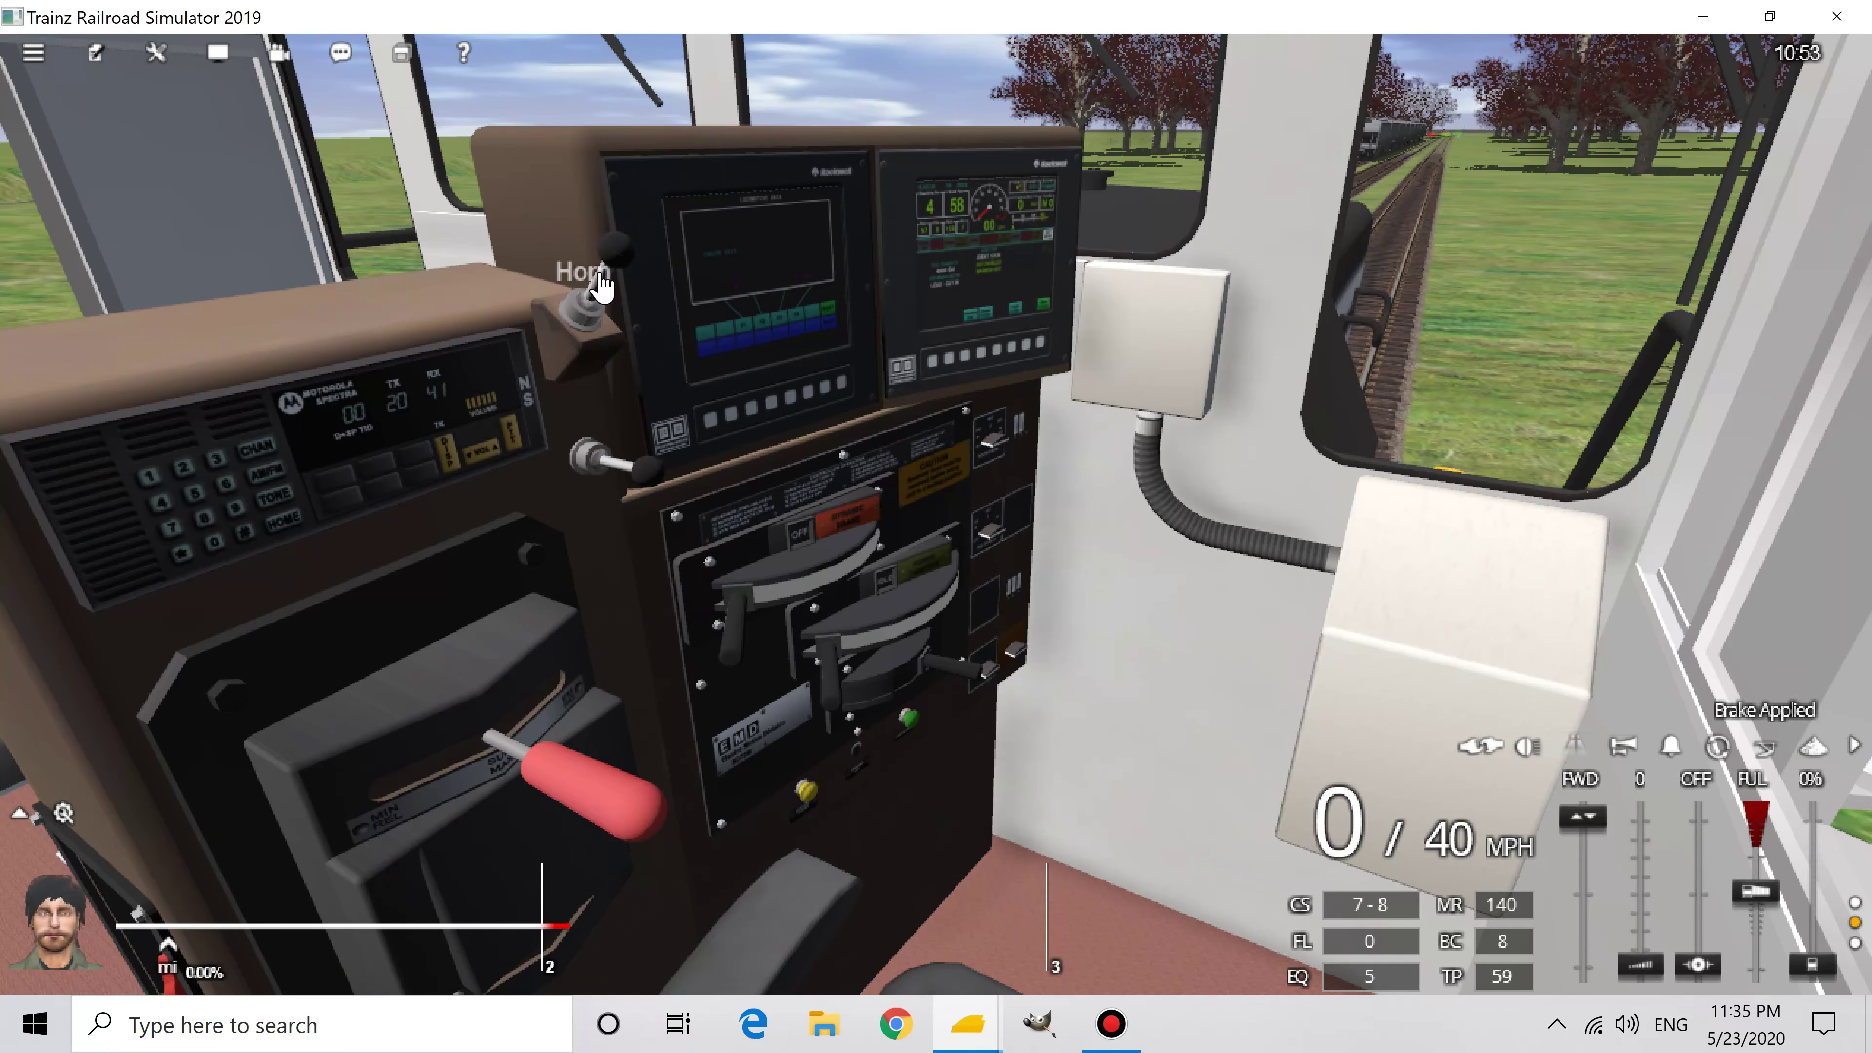
pyautogui.moveTo(602, 286)
pyautogui.mouseDown()
pyautogui.moveTo(603, 271)
pyautogui.moveTo(615, 291)
pyautogui.mouseUp()
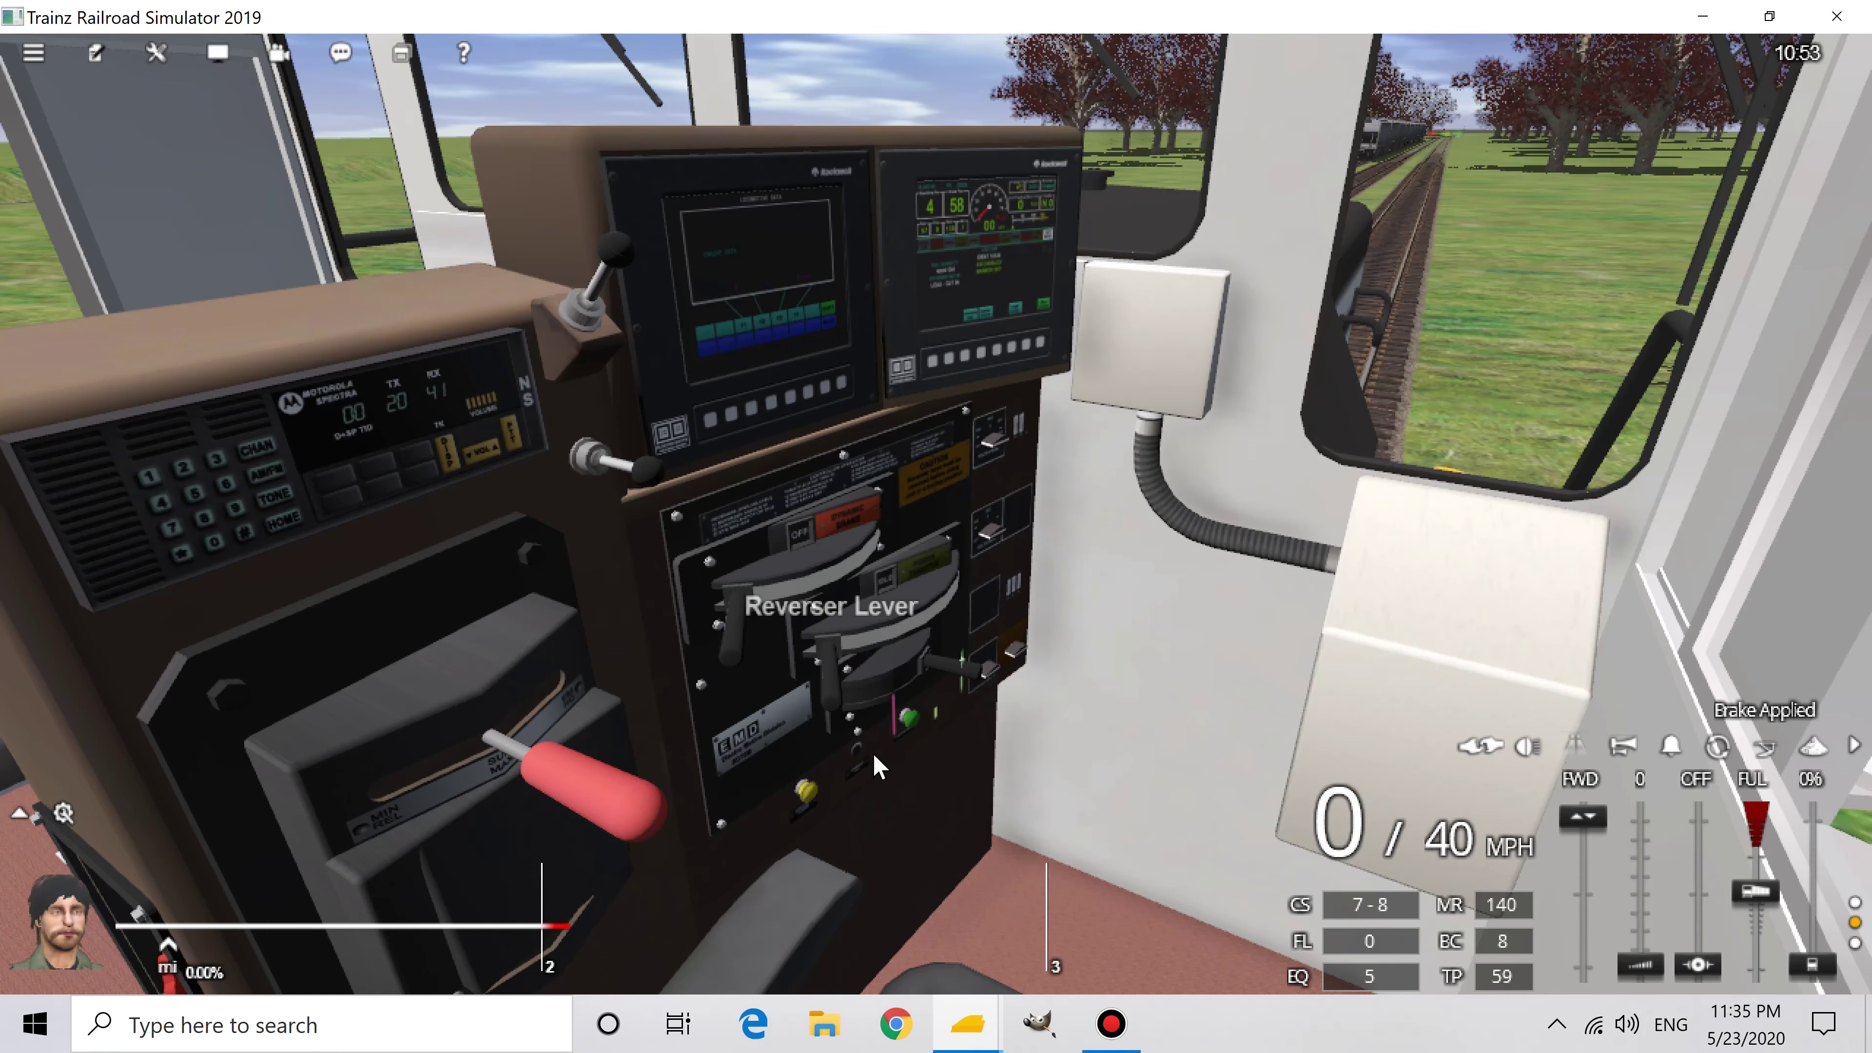
# Step: Release the train brake, open the throttle to get the train rolling forward, and return the throttle to idle
pyautogui.moveTo(597, 823); pyautogui.dragTo(625, 778)
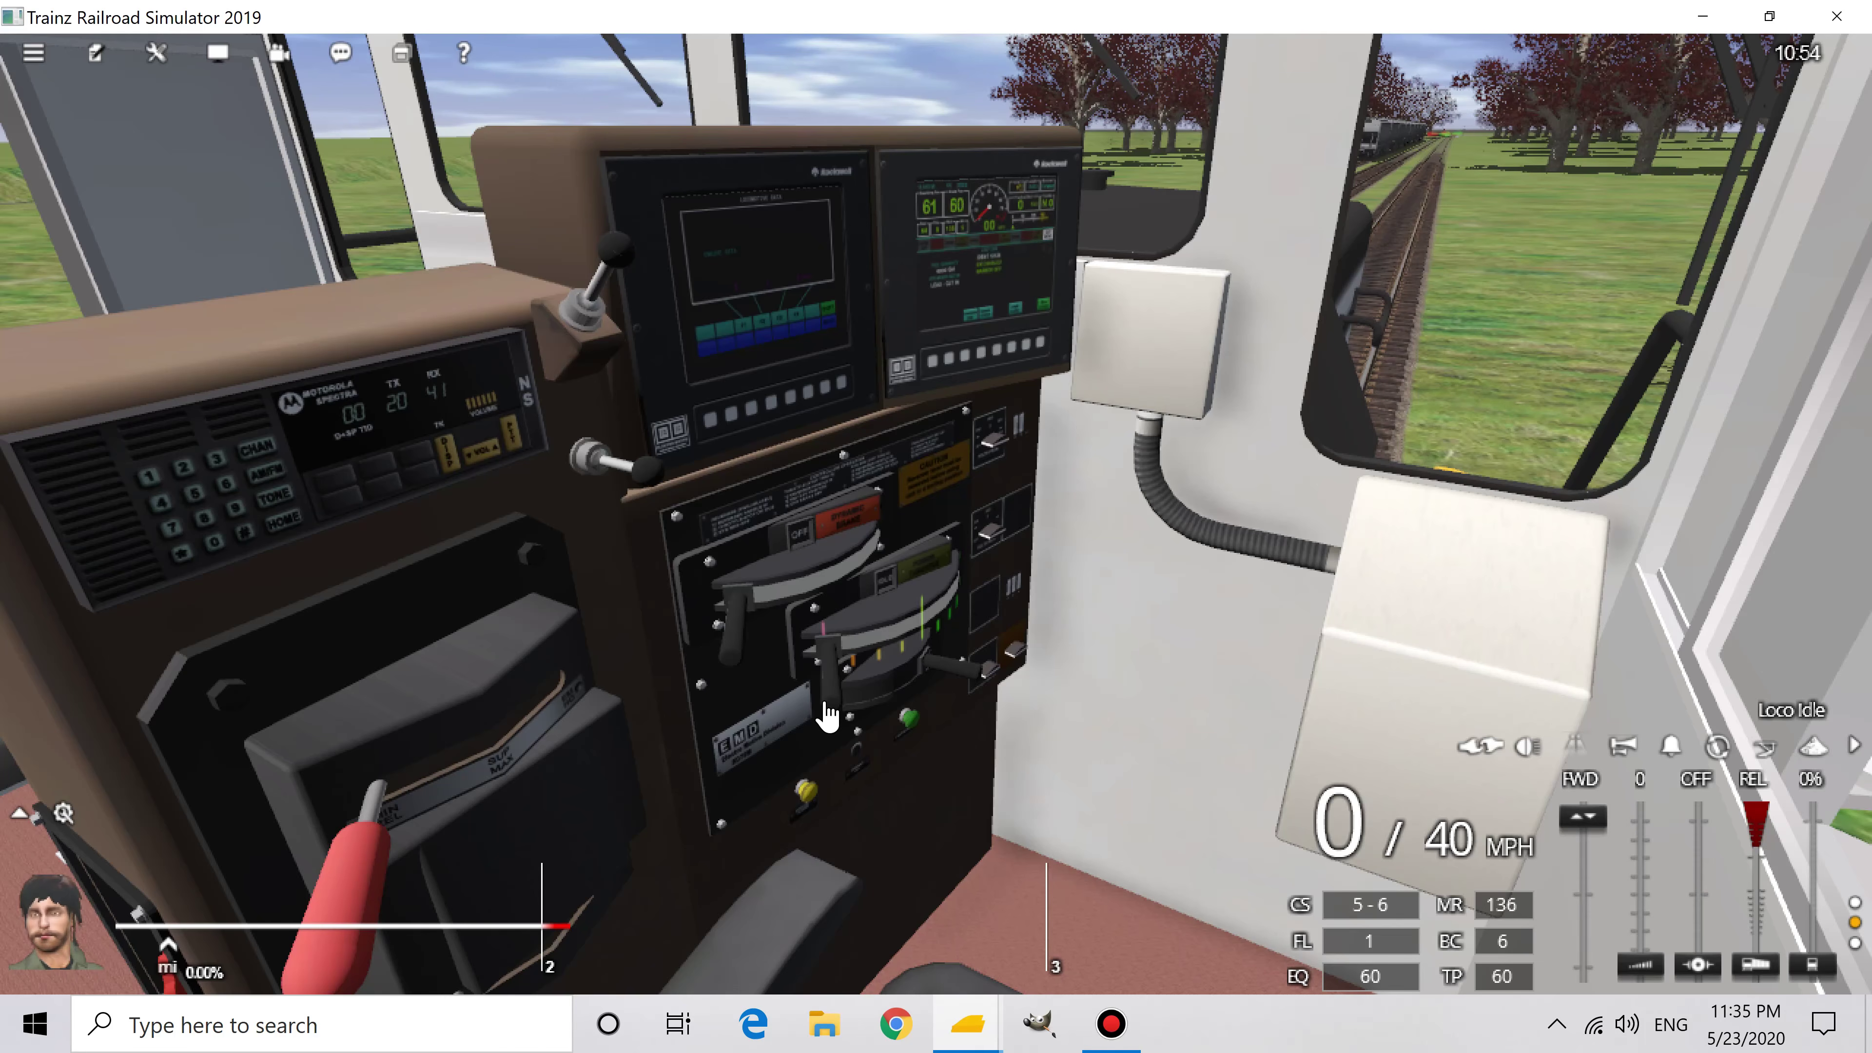
pyautogui.moveTo(829, 660); pyautogui.dragTo(856, 664)
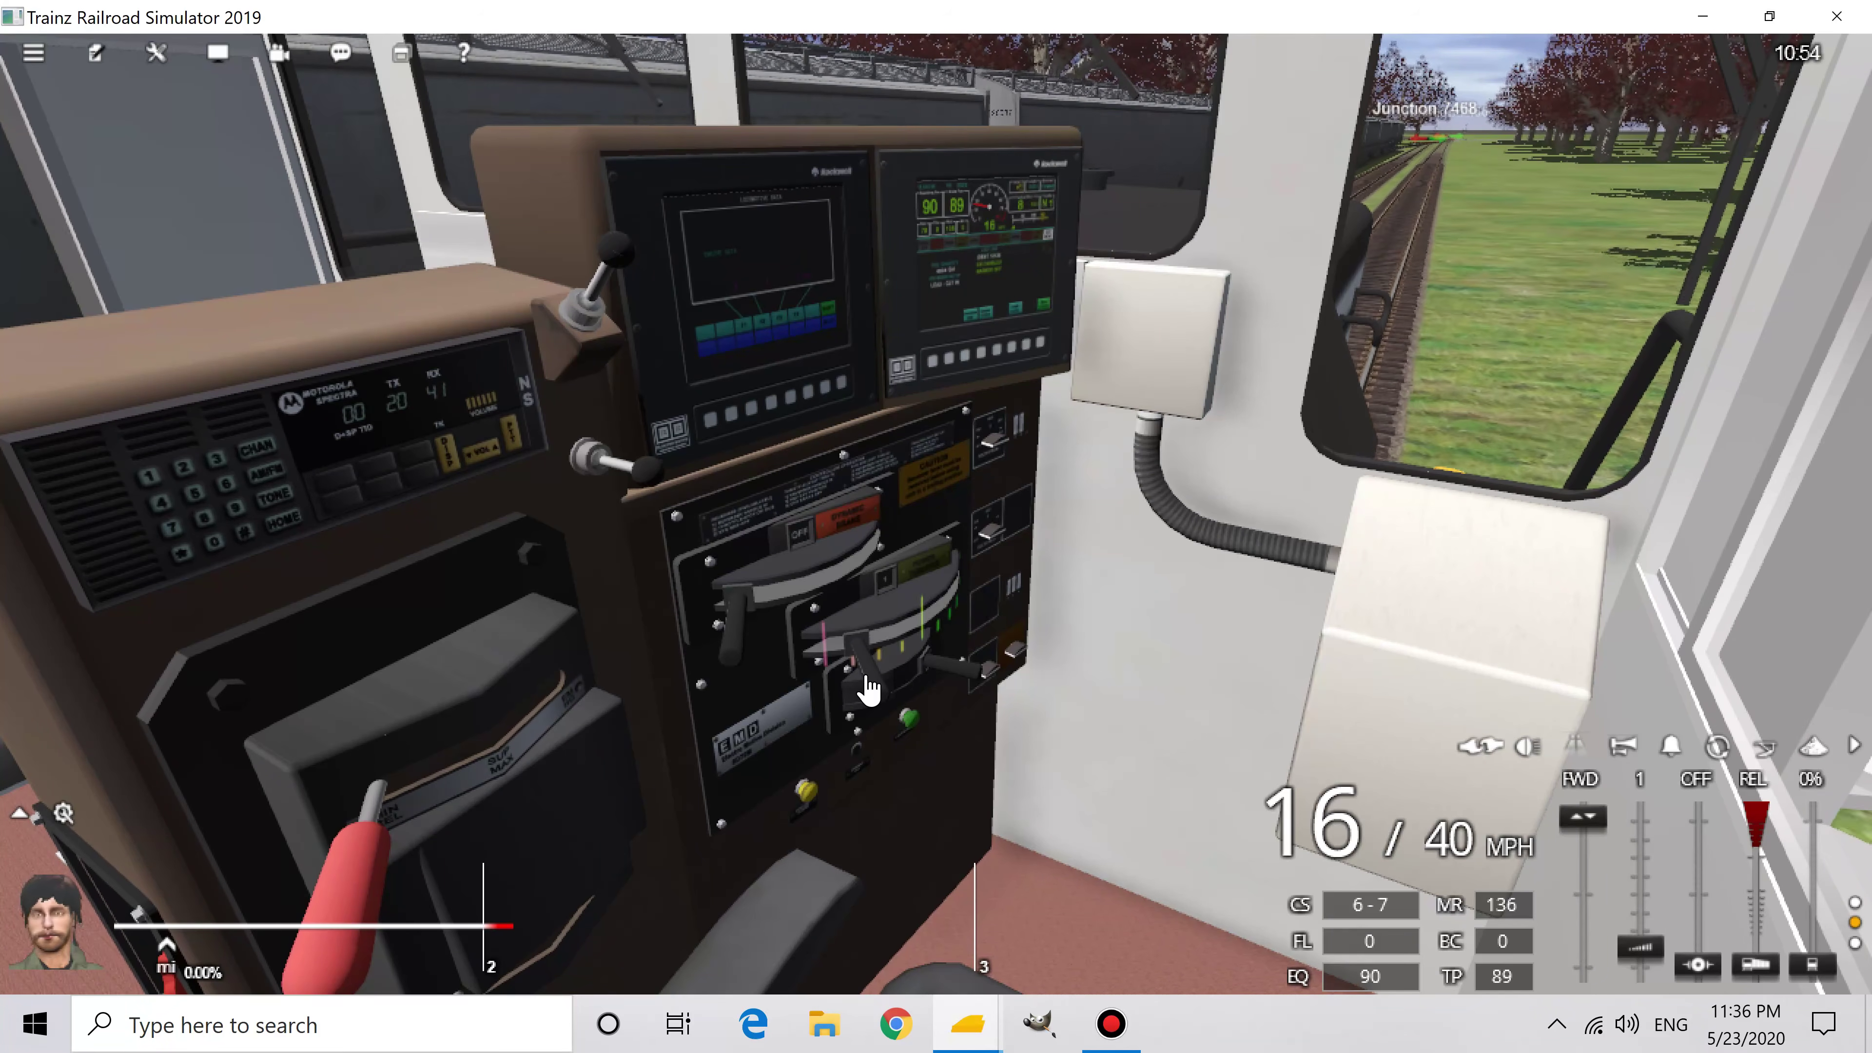
pyautogui.press('s')
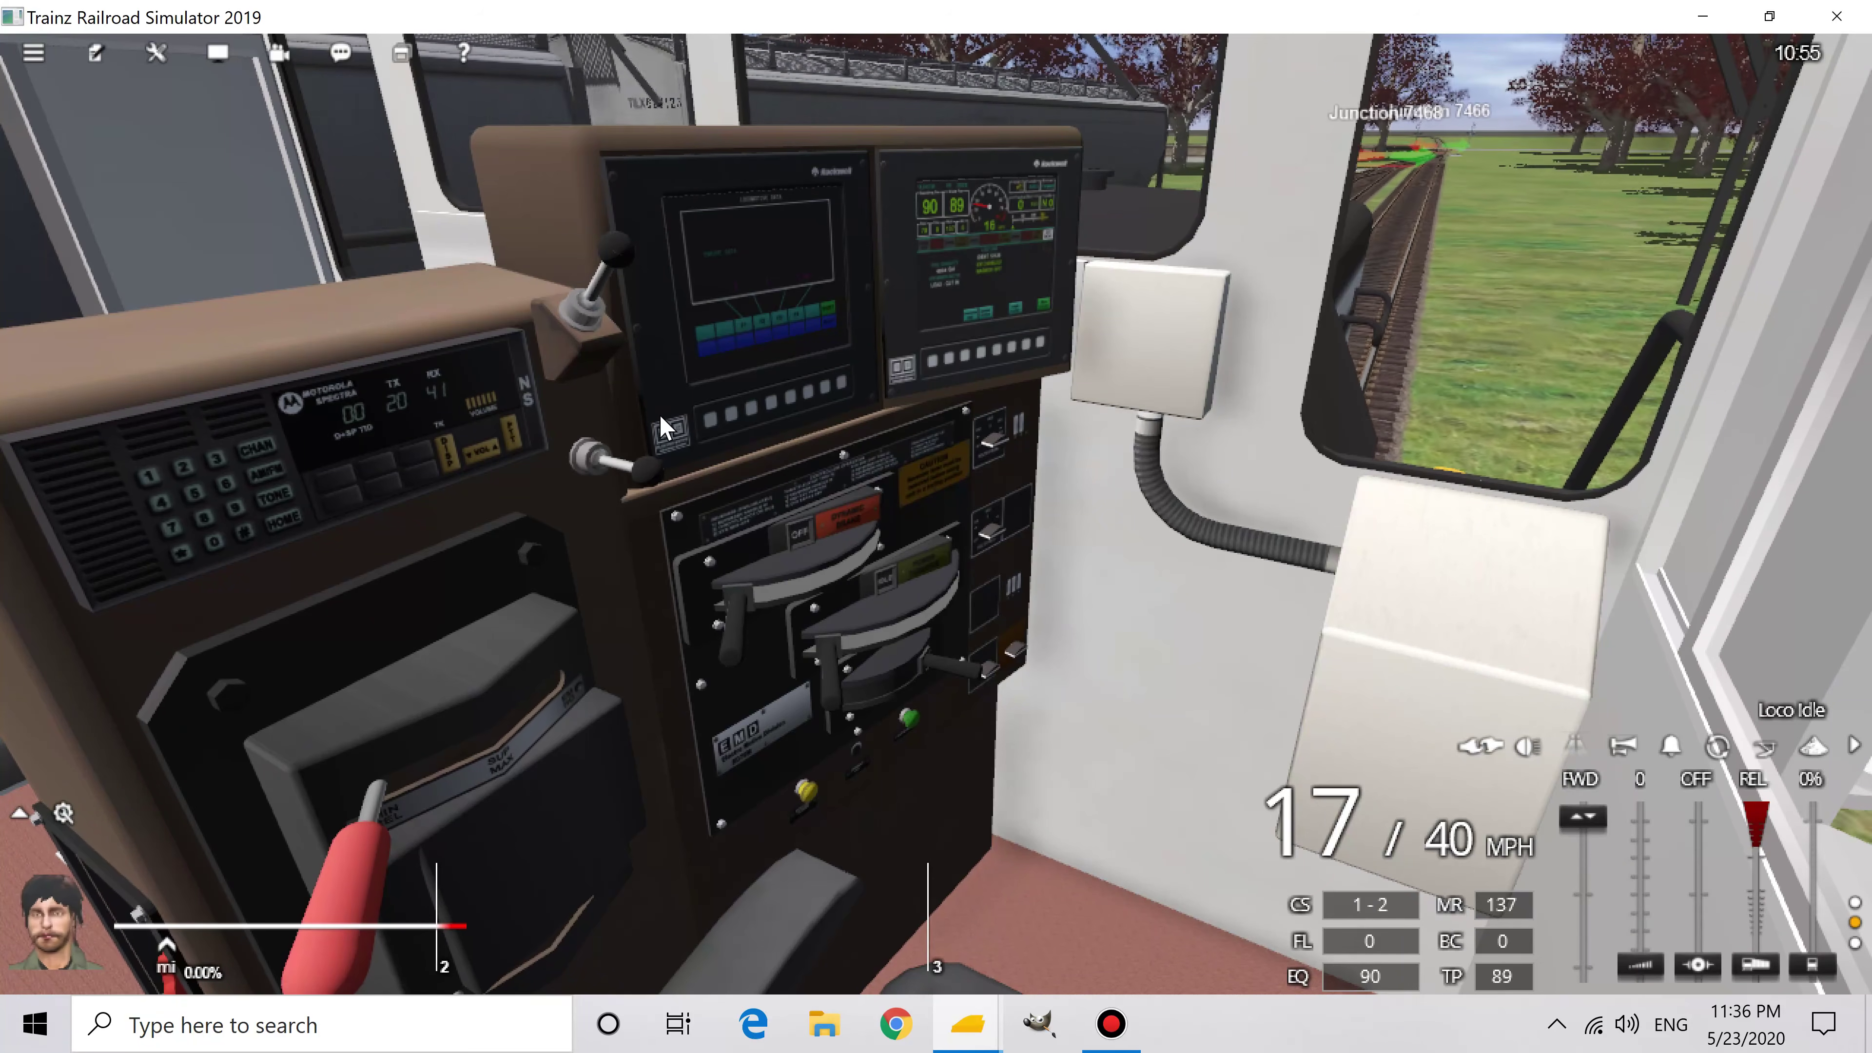
# Step: Ring the bell and sound the horn with the cab lever while passing Junction 7468 and approaching the road crossing
pyautogui.press('b')
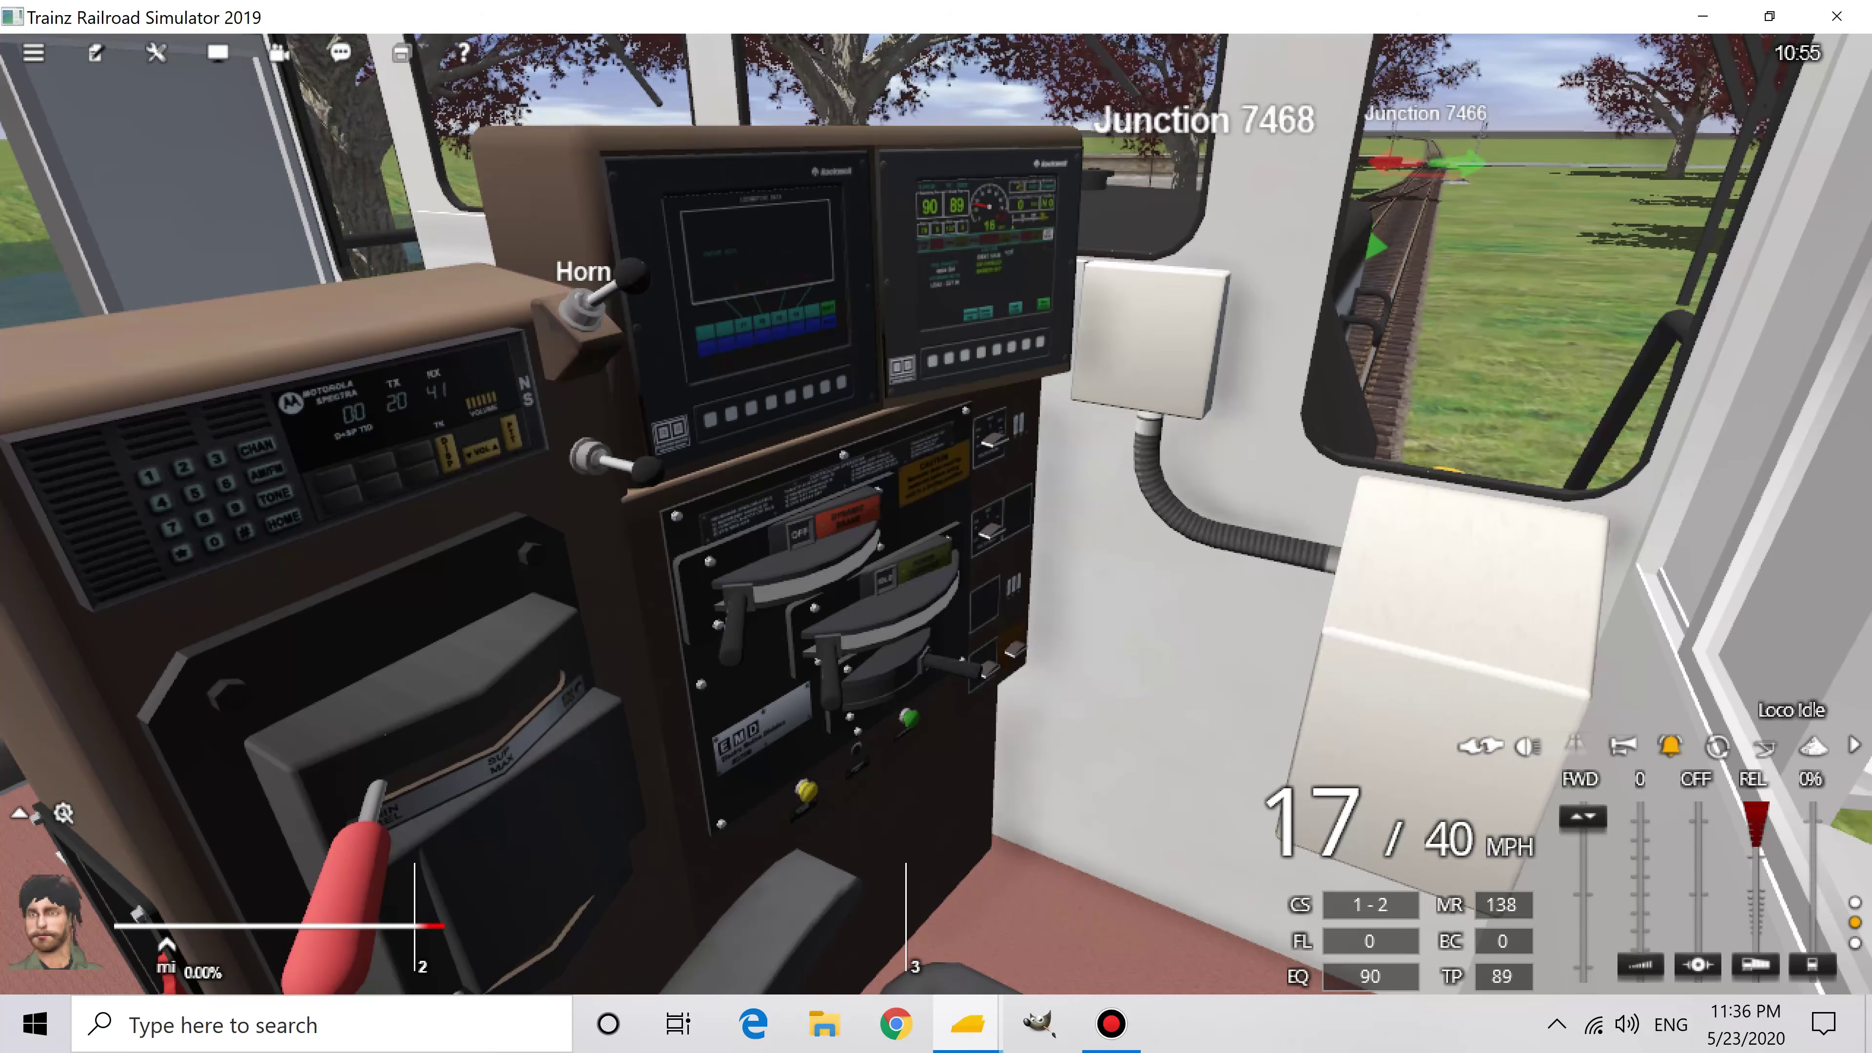
pyautogui.moveTo(631, 273); pyautogui.dragTo(618, 251)
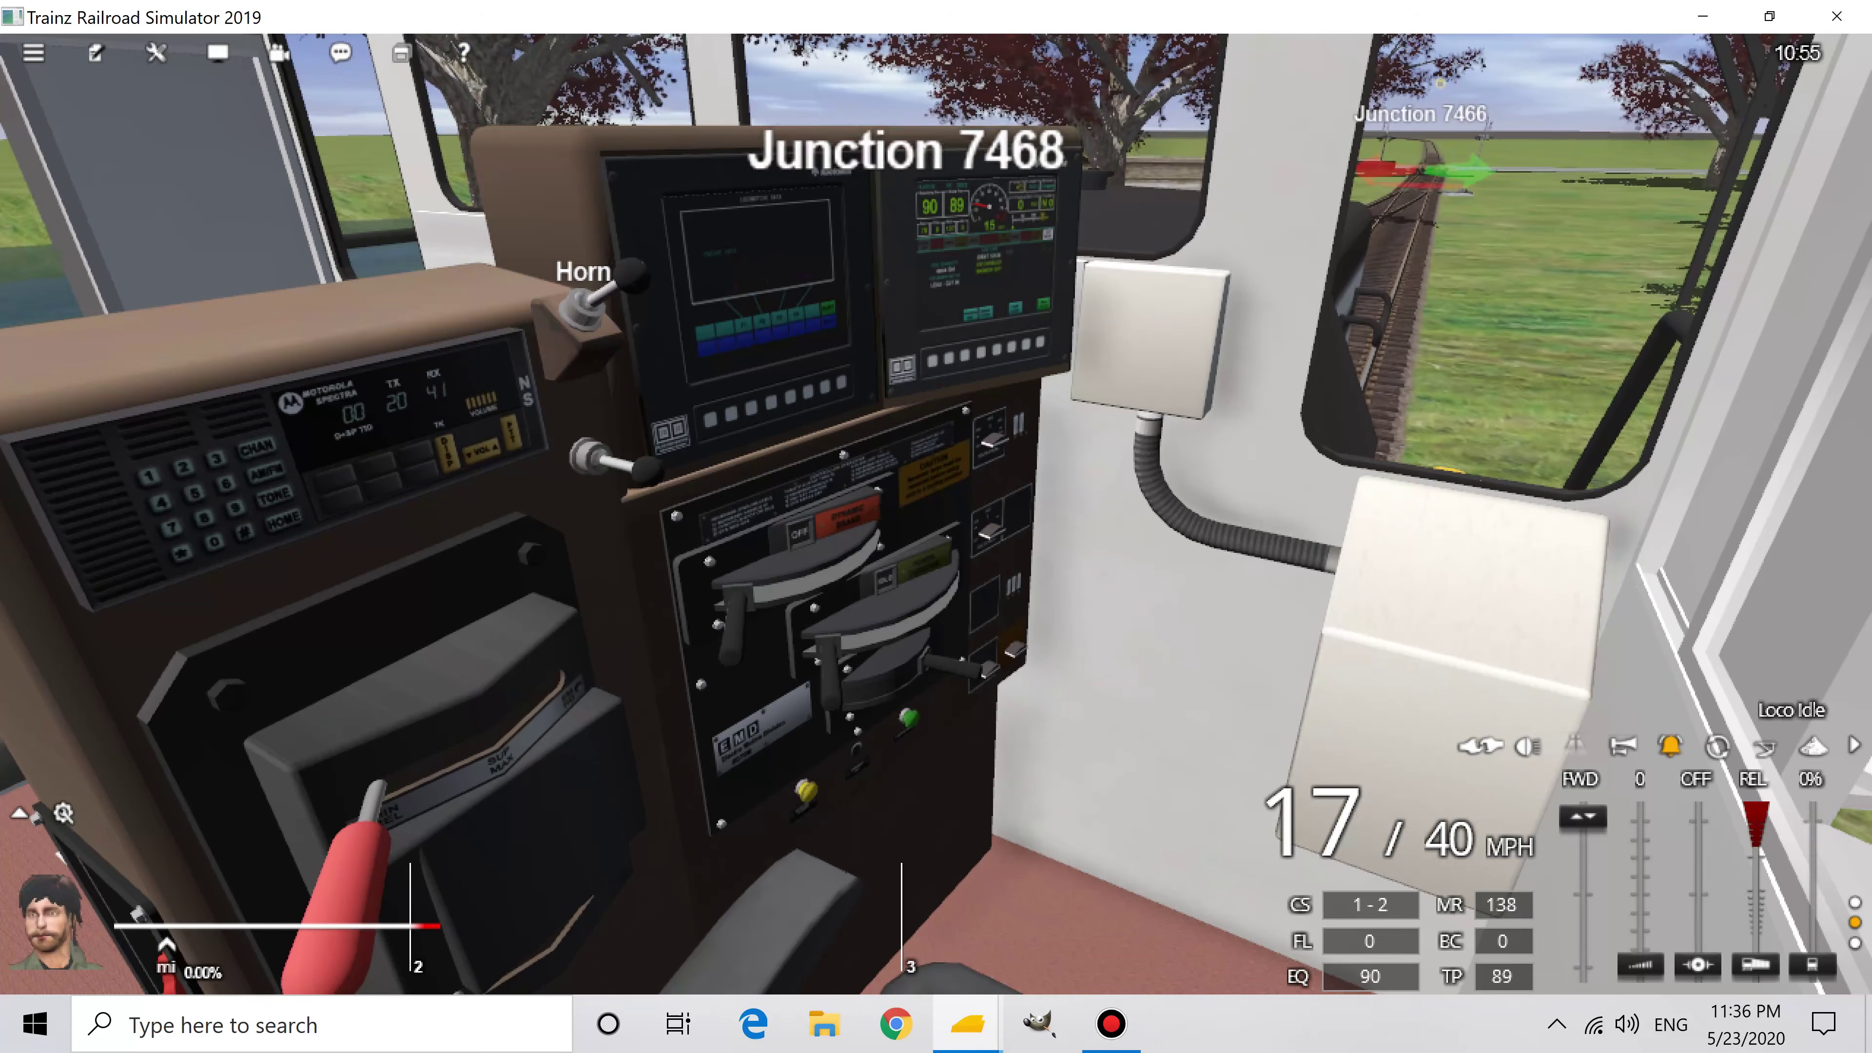
pyautogui.moveTo(618, 251); pyautogui.dragTo(632, 275)
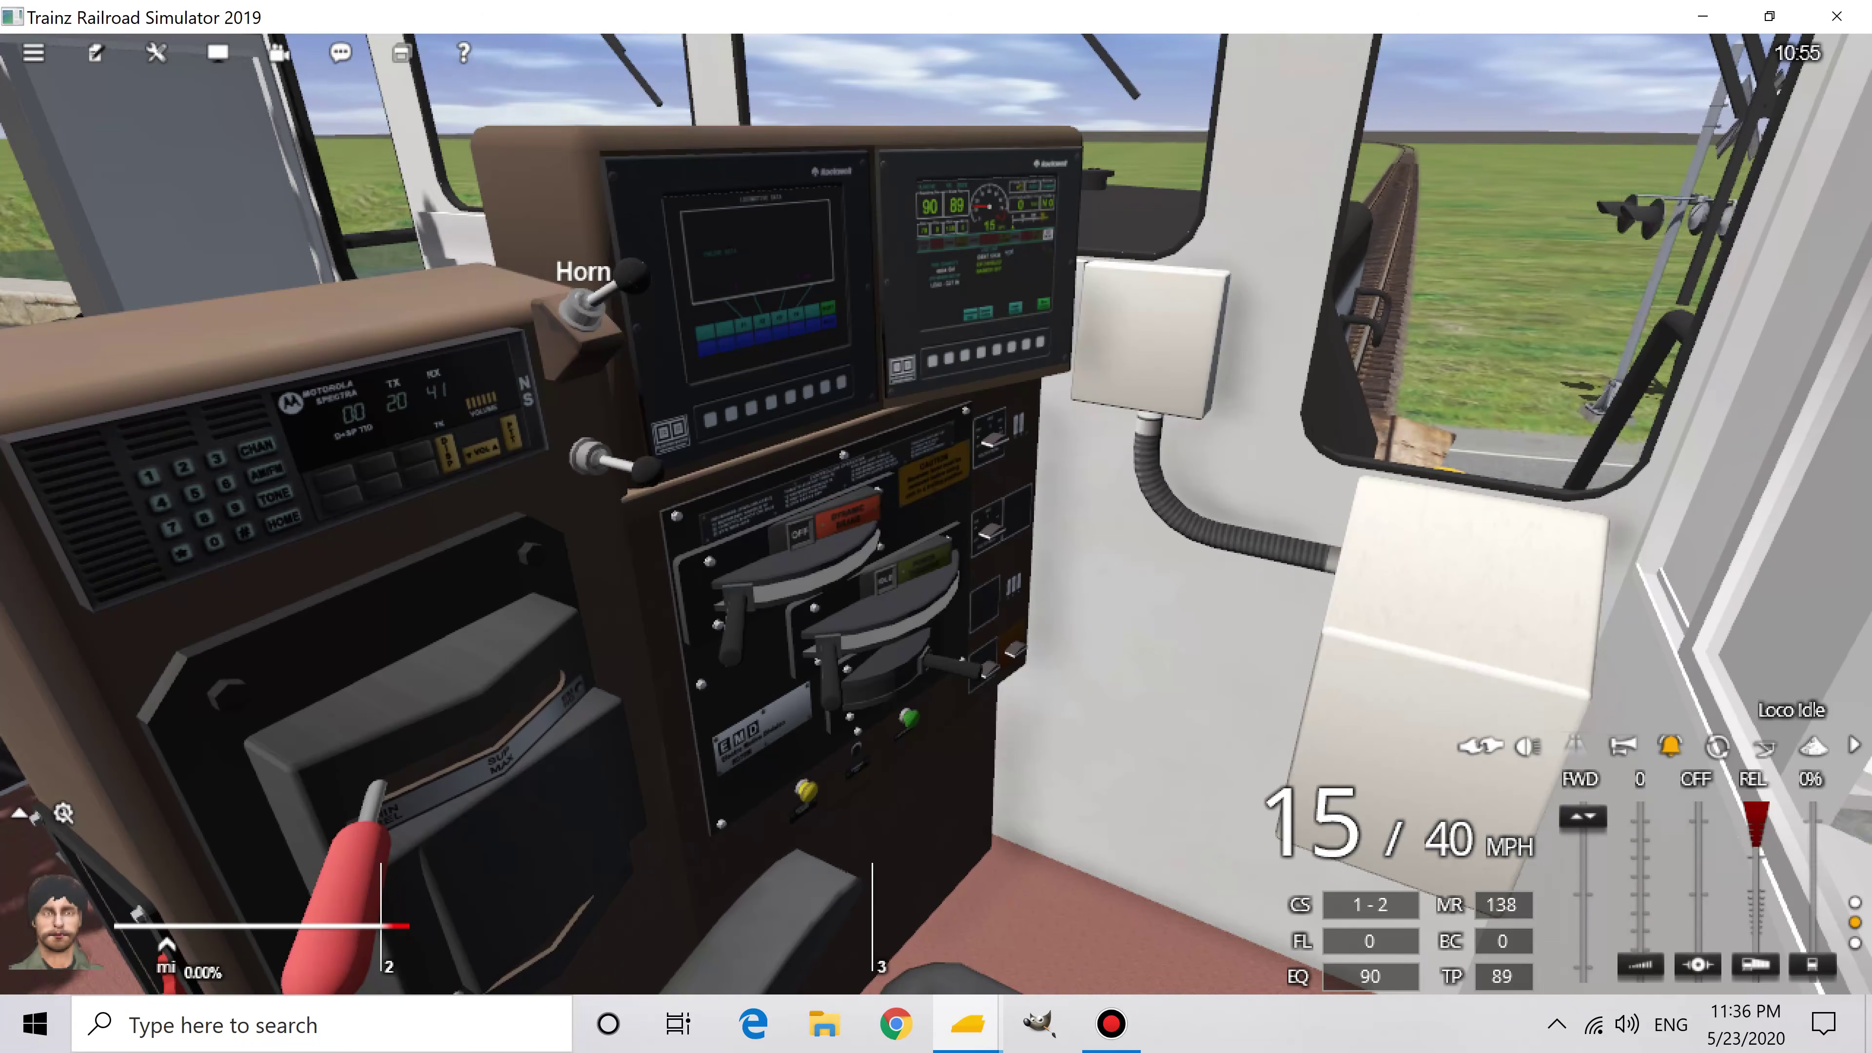
# Step: Move the red train brake lever out of release to begin a light brake application
pyautogui.press('Right')
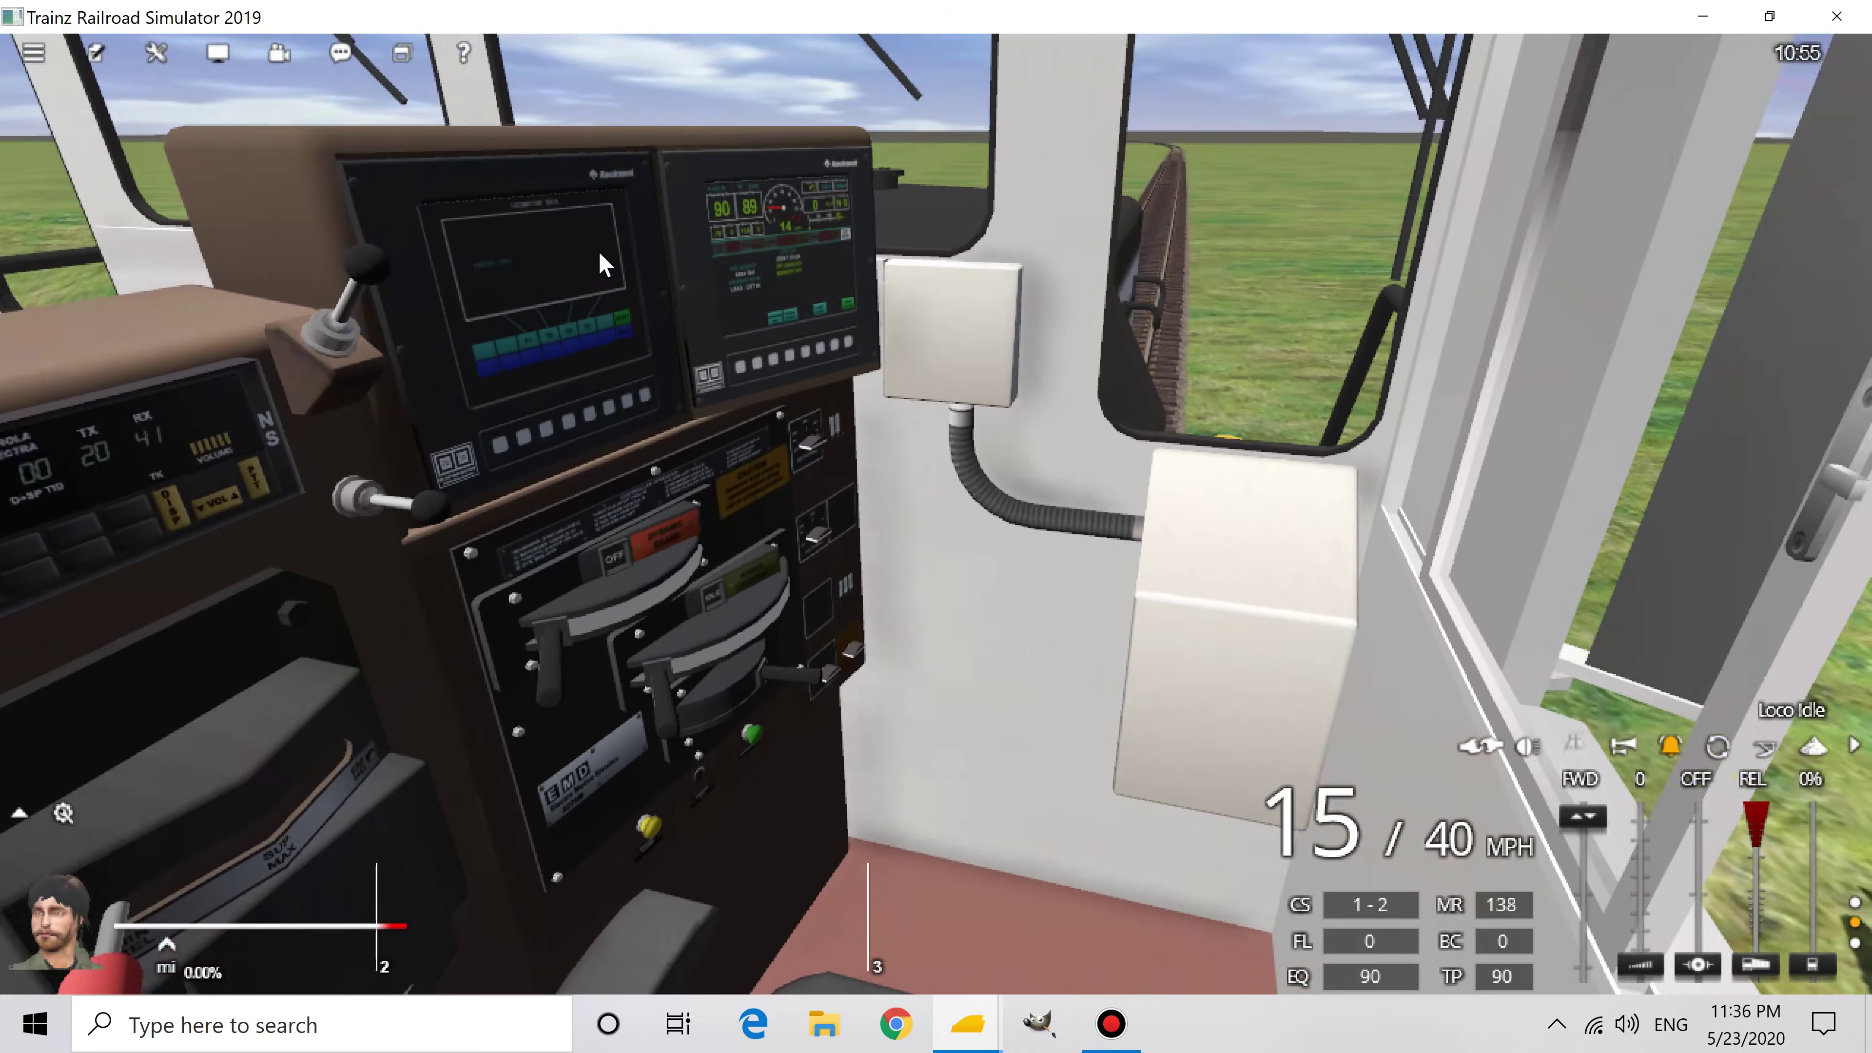
pyautogui.press('Up')
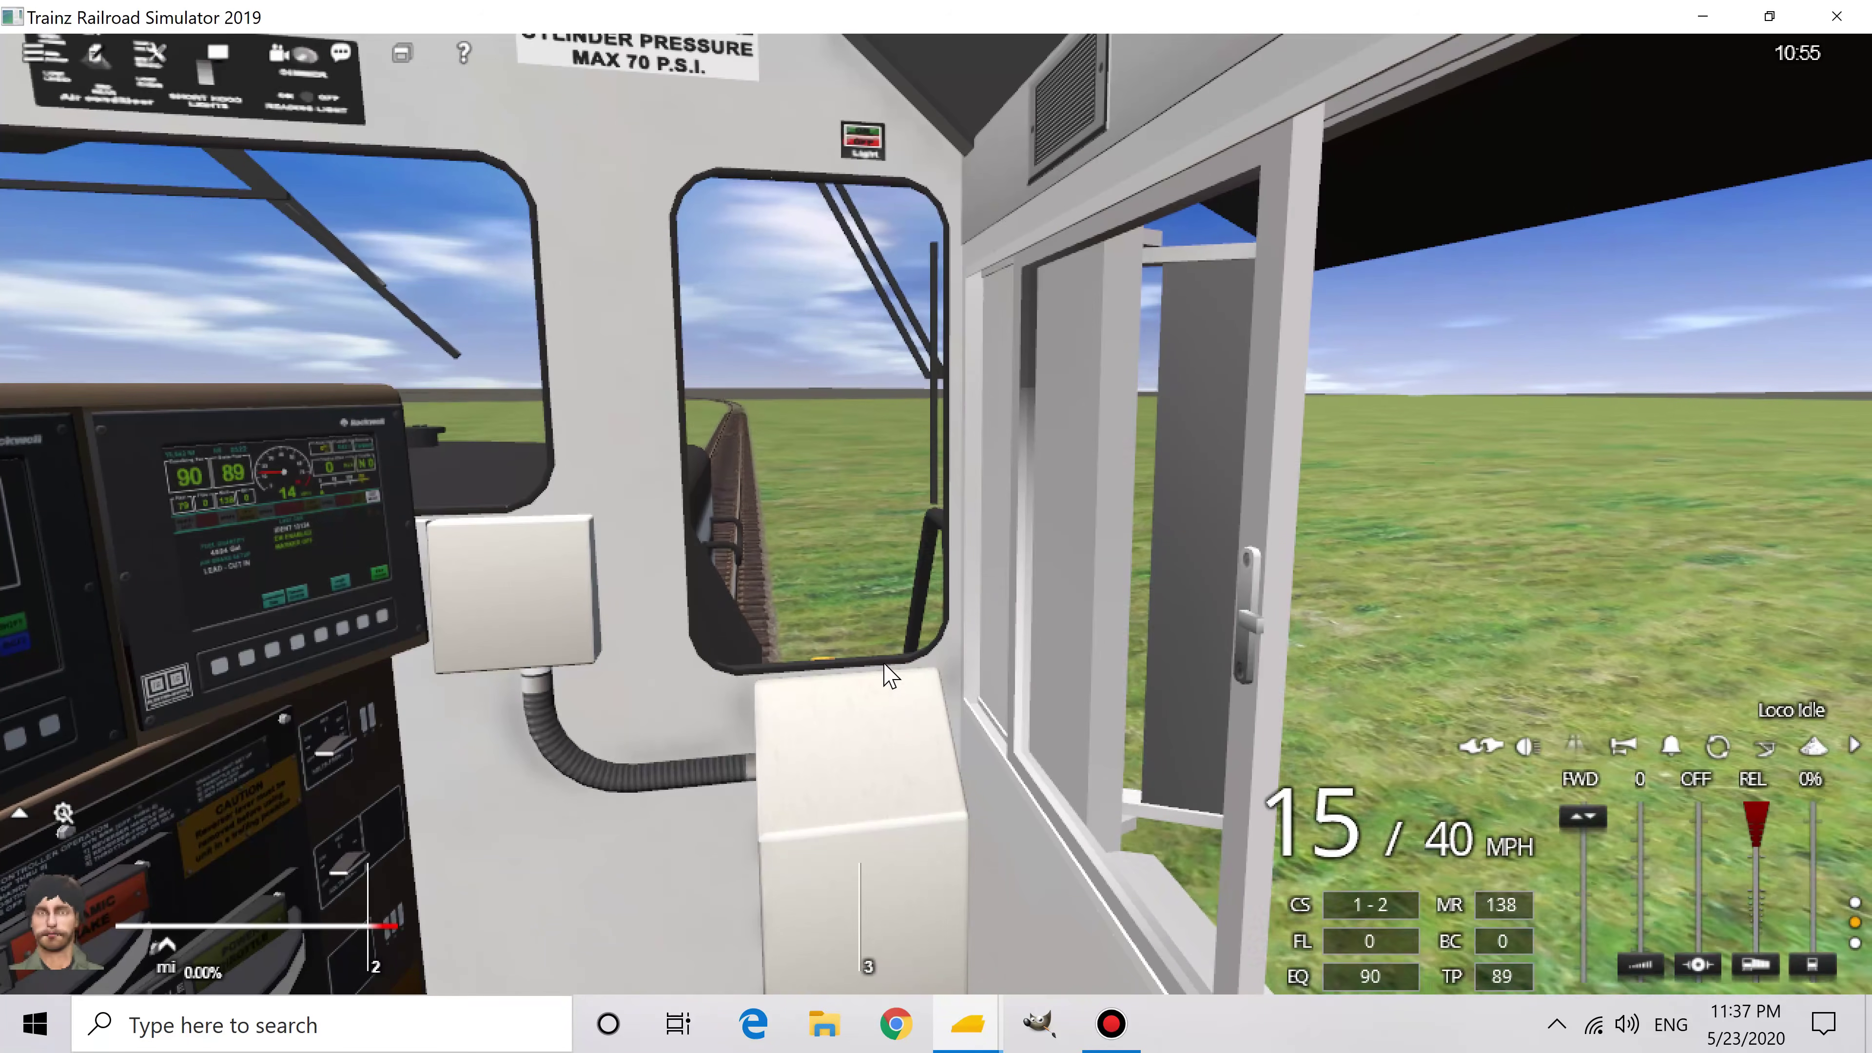
pyautogui.press('Left')
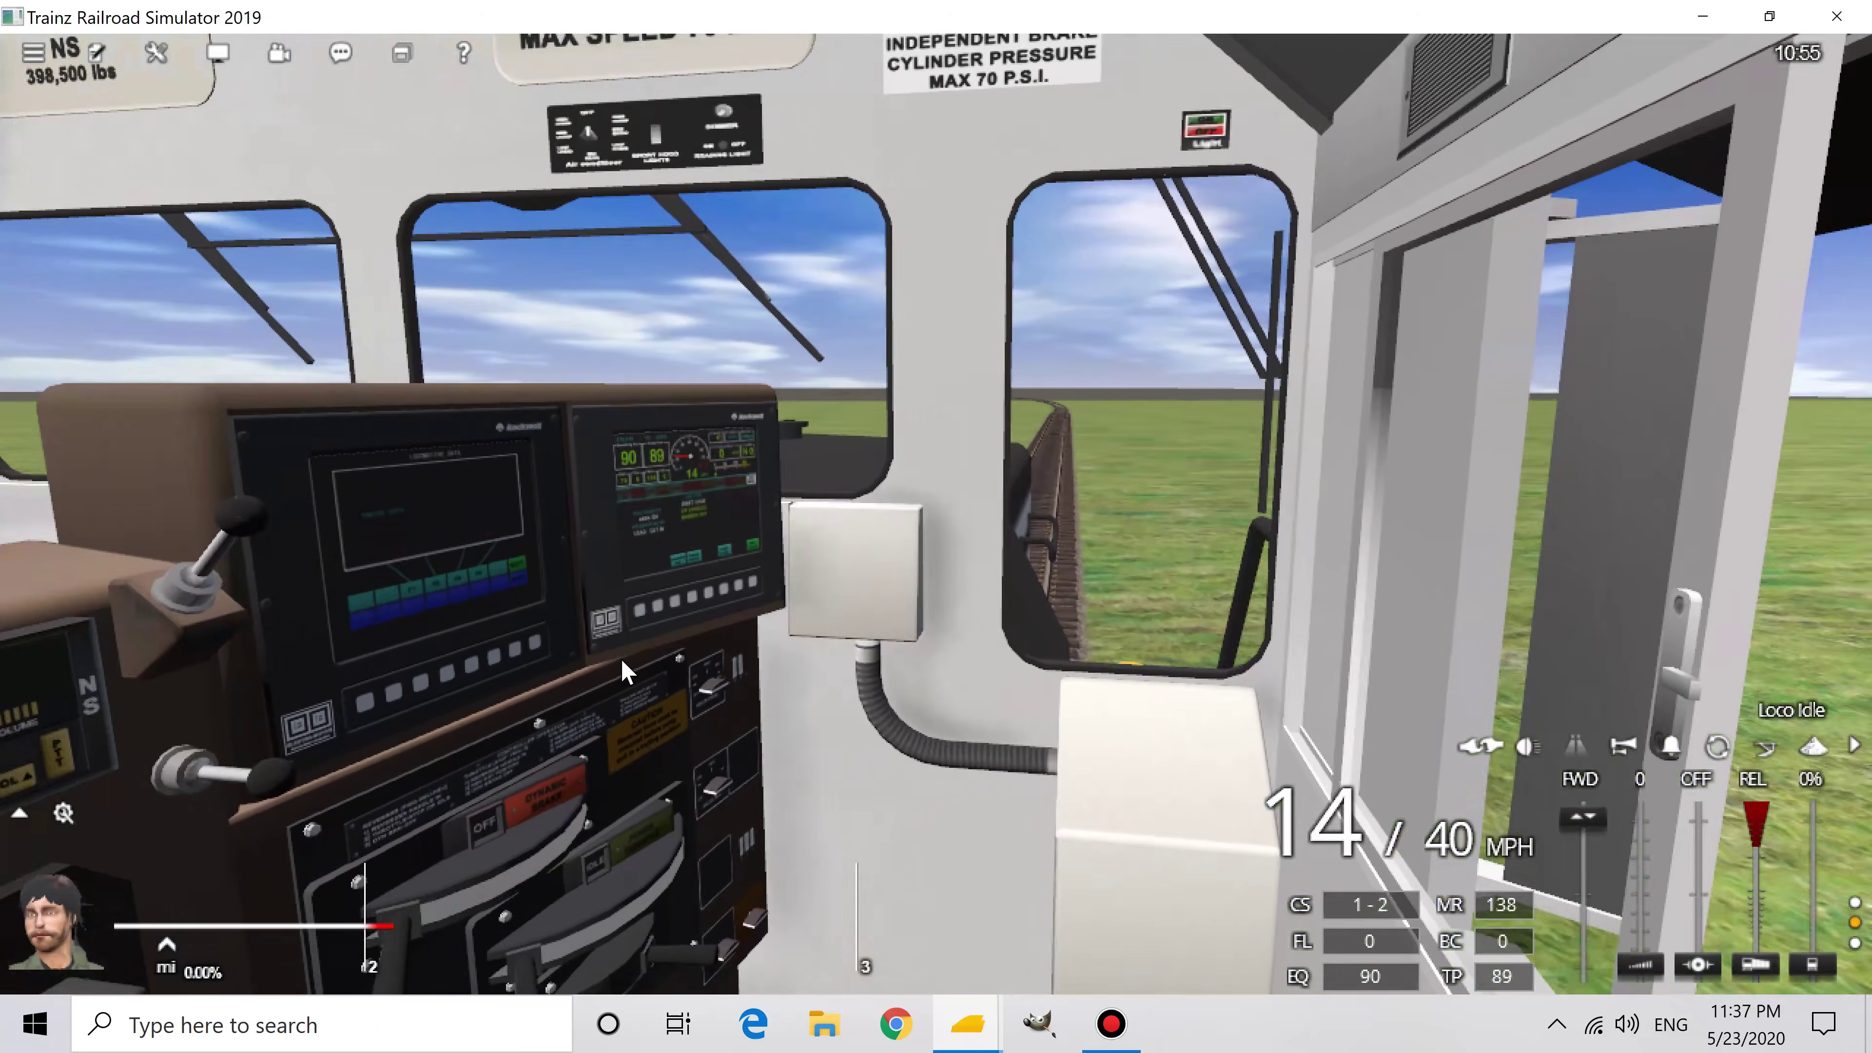
pyautogui.press('Down')
pyautogui.press('Left')
pyautogui.press('Left')
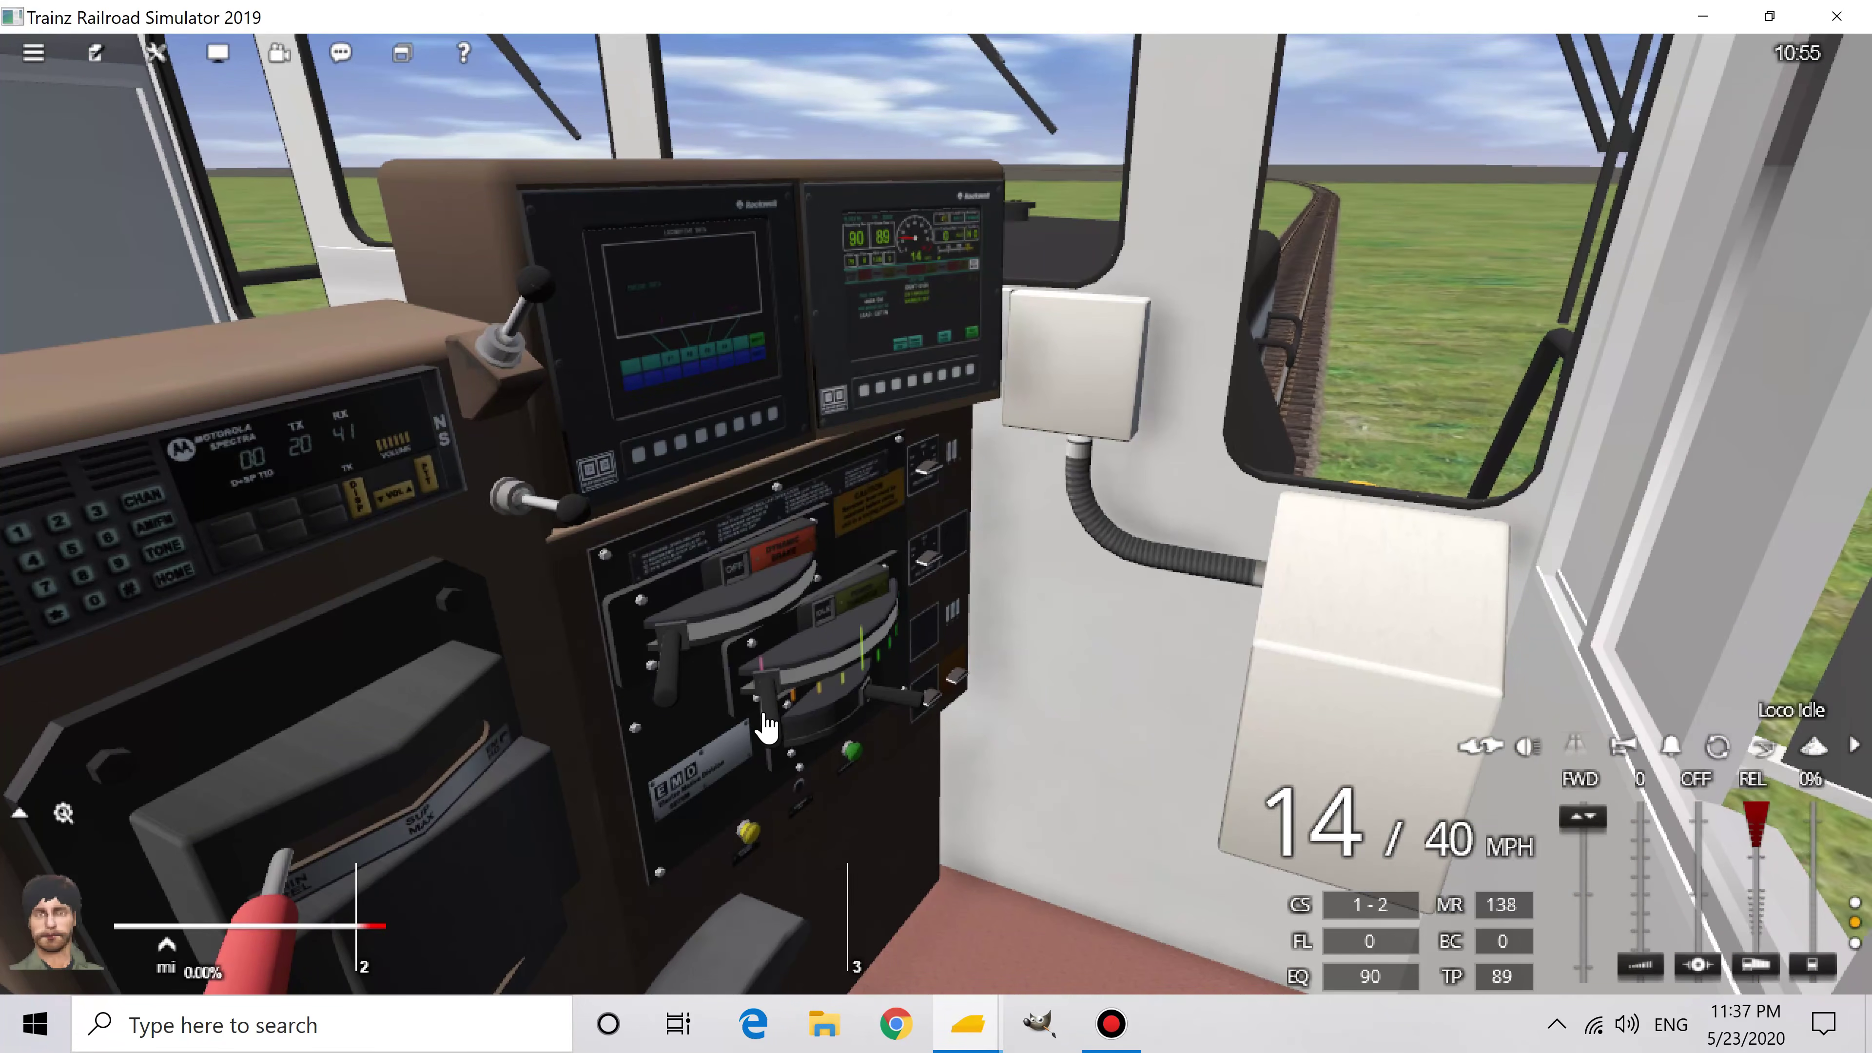
pyautogui.press('Left')
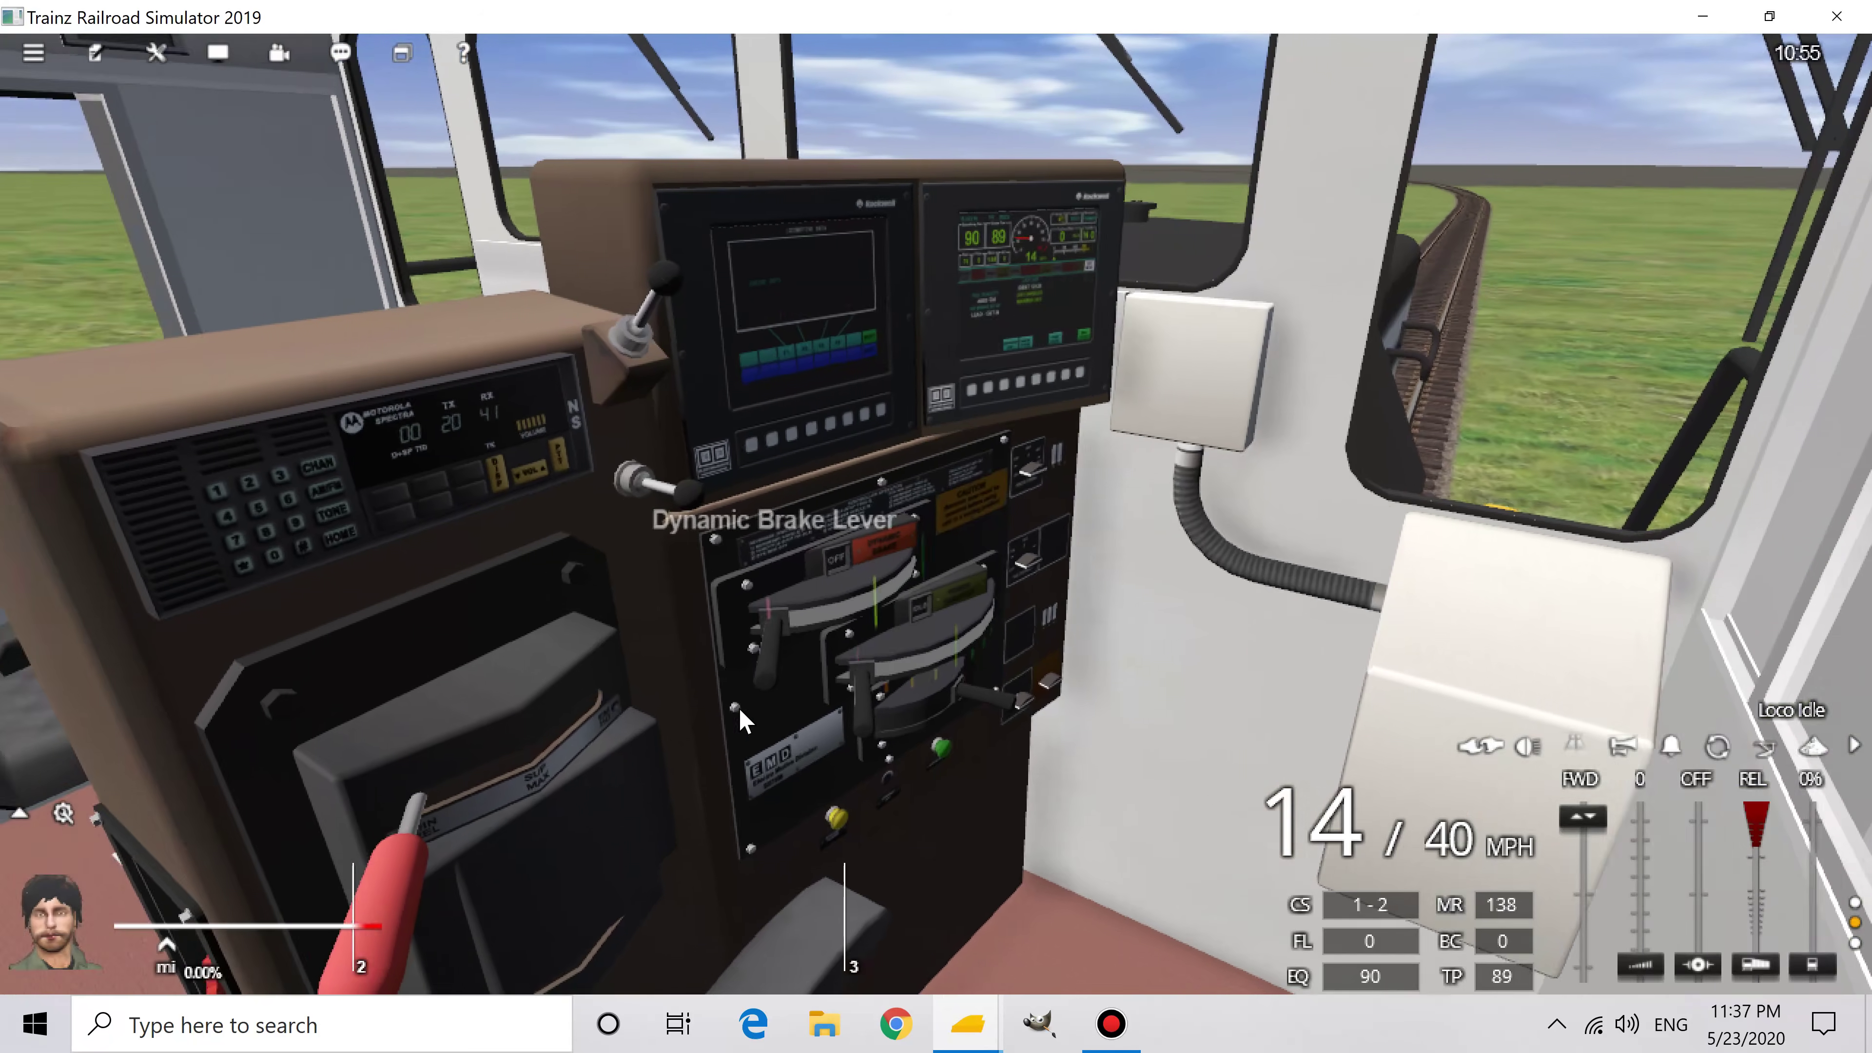
pyautogui.press('Left')
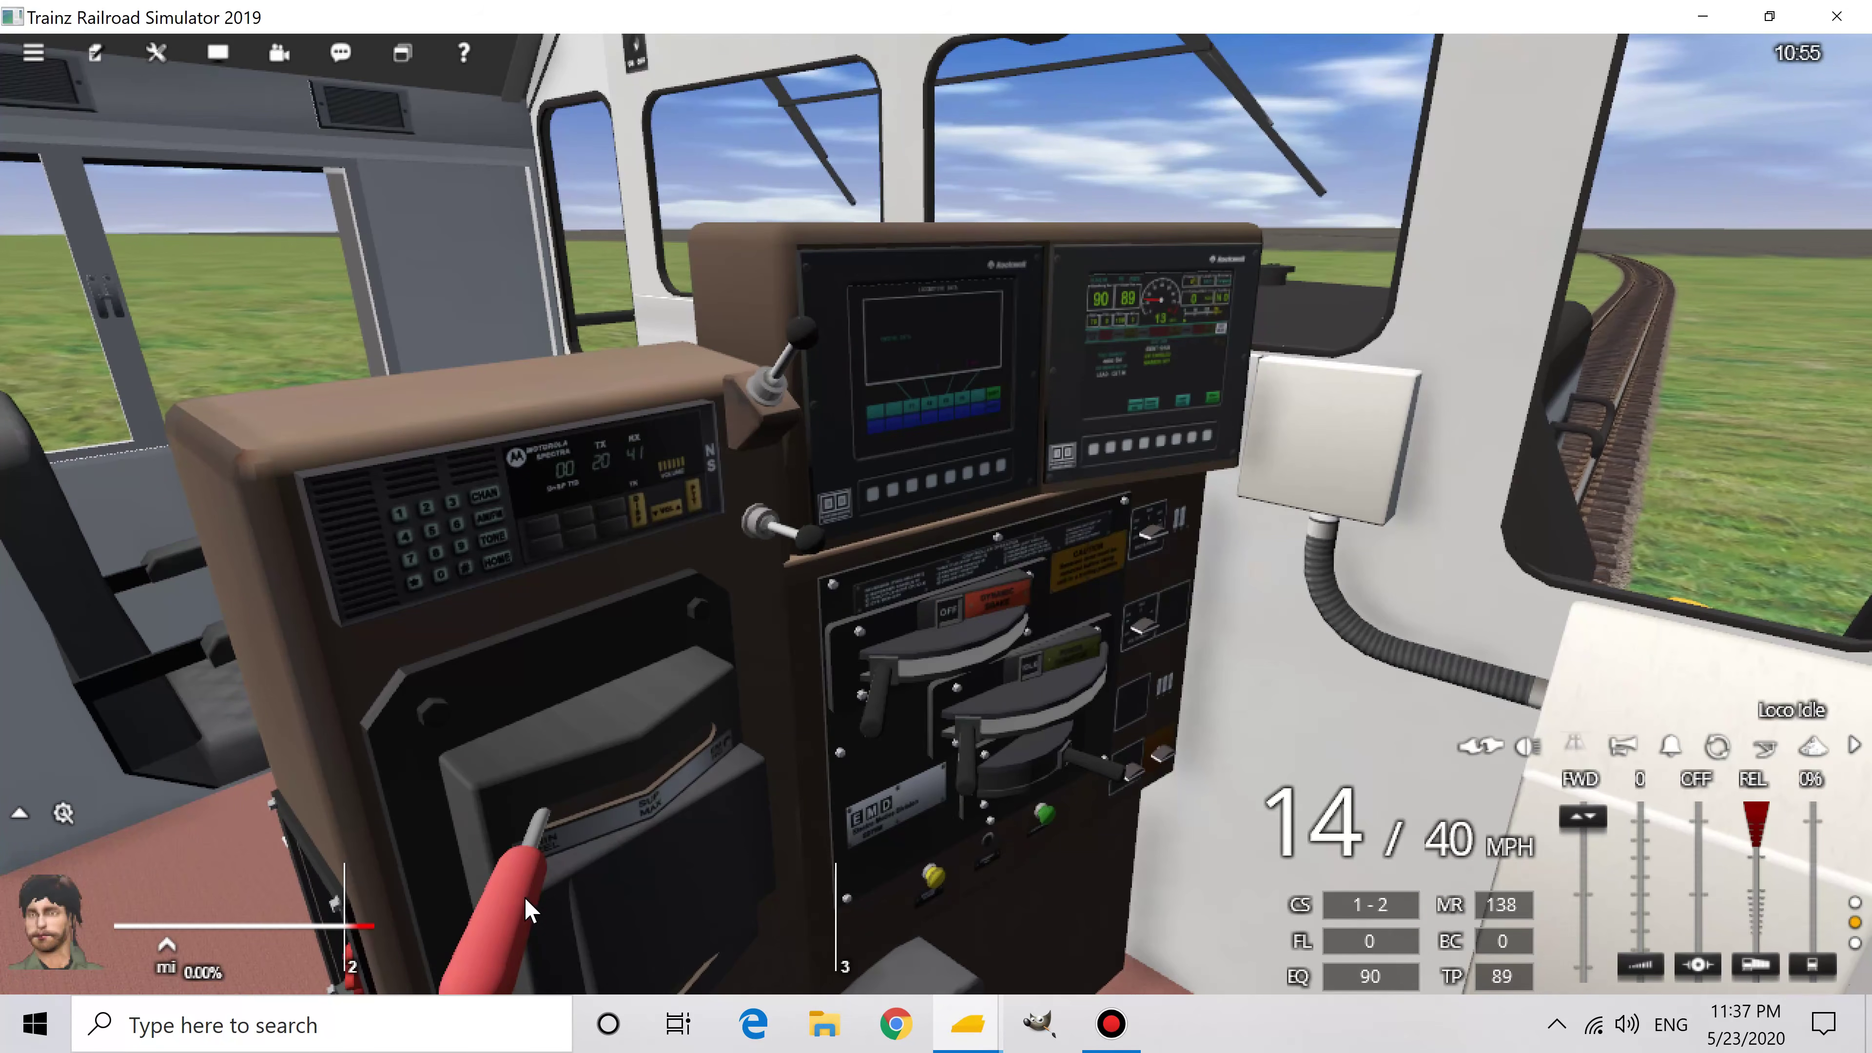
pyautogui.press('Down')
pyautogui.moveTo(510, 787)
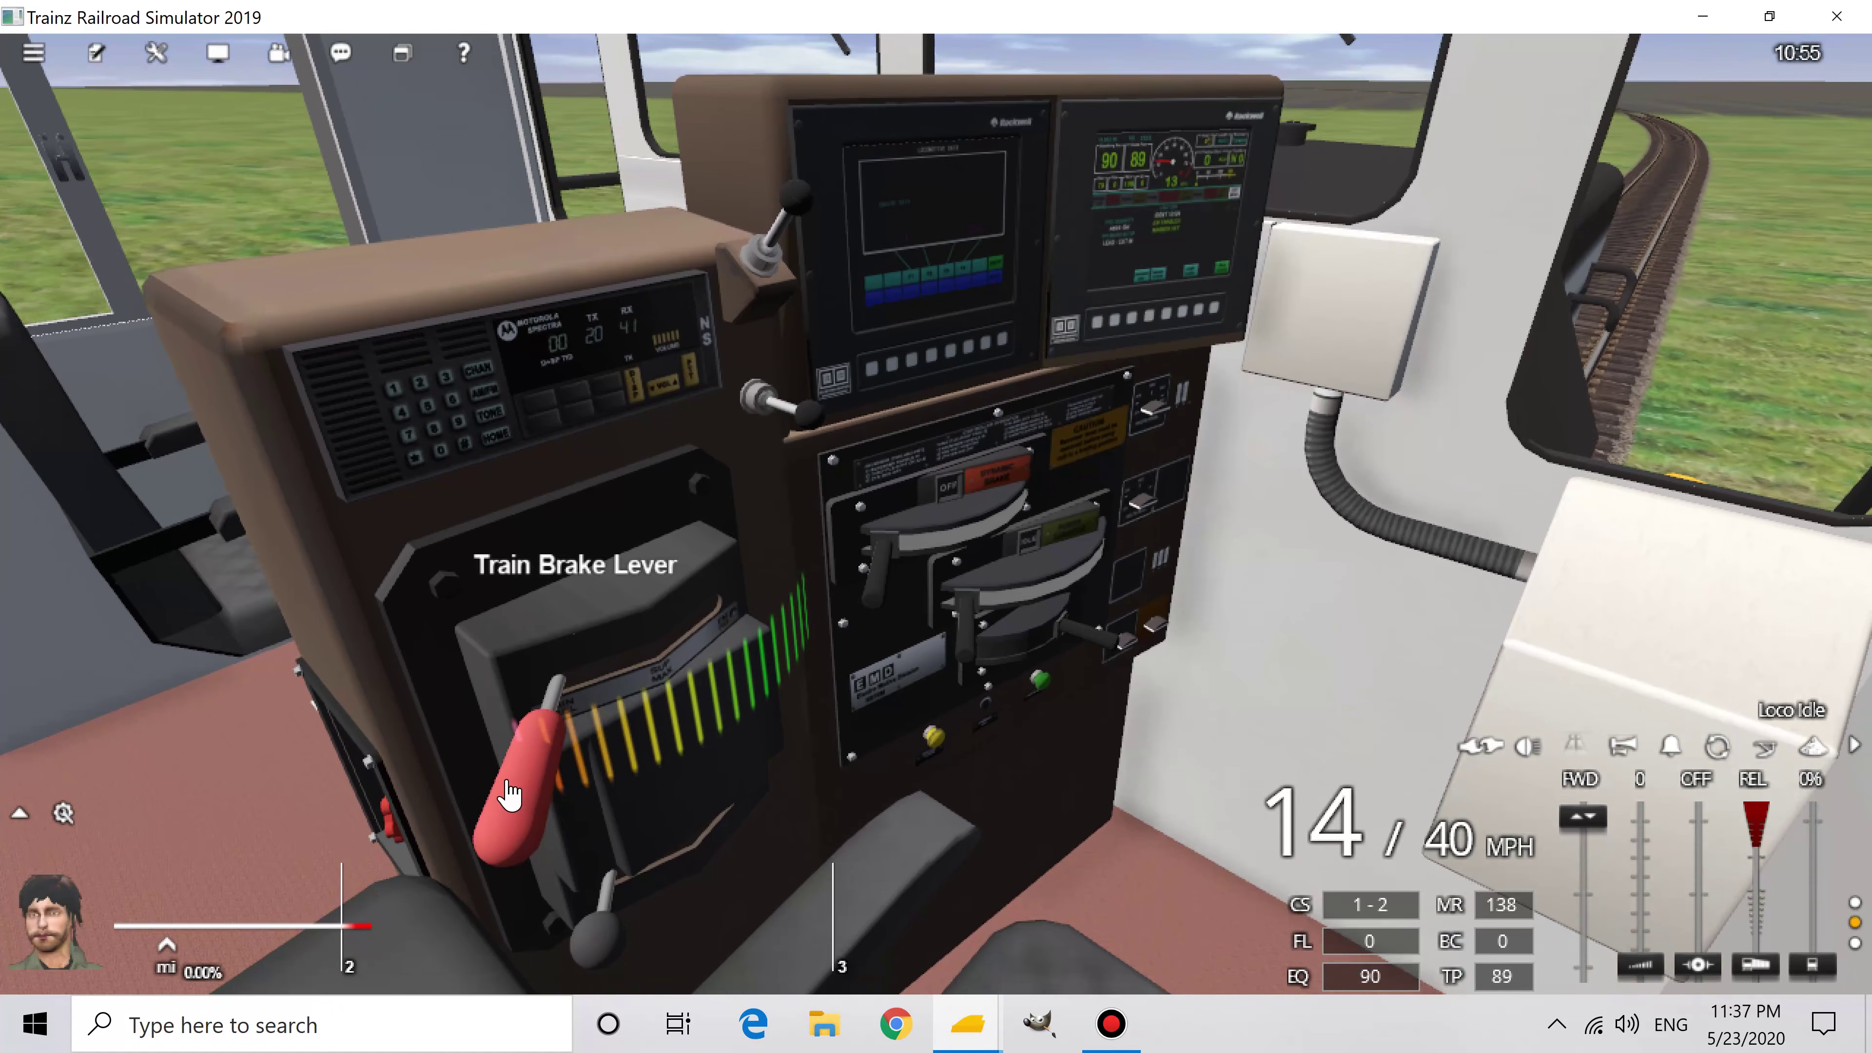
pyautogui.moveTo(510, 787); pyautogui.dragTo(498, 763)
# Step: Watch the track ahead through the front windows and check the speed on the control stand's display
pyautogui.press('Up')
pyautogui.press('Right')
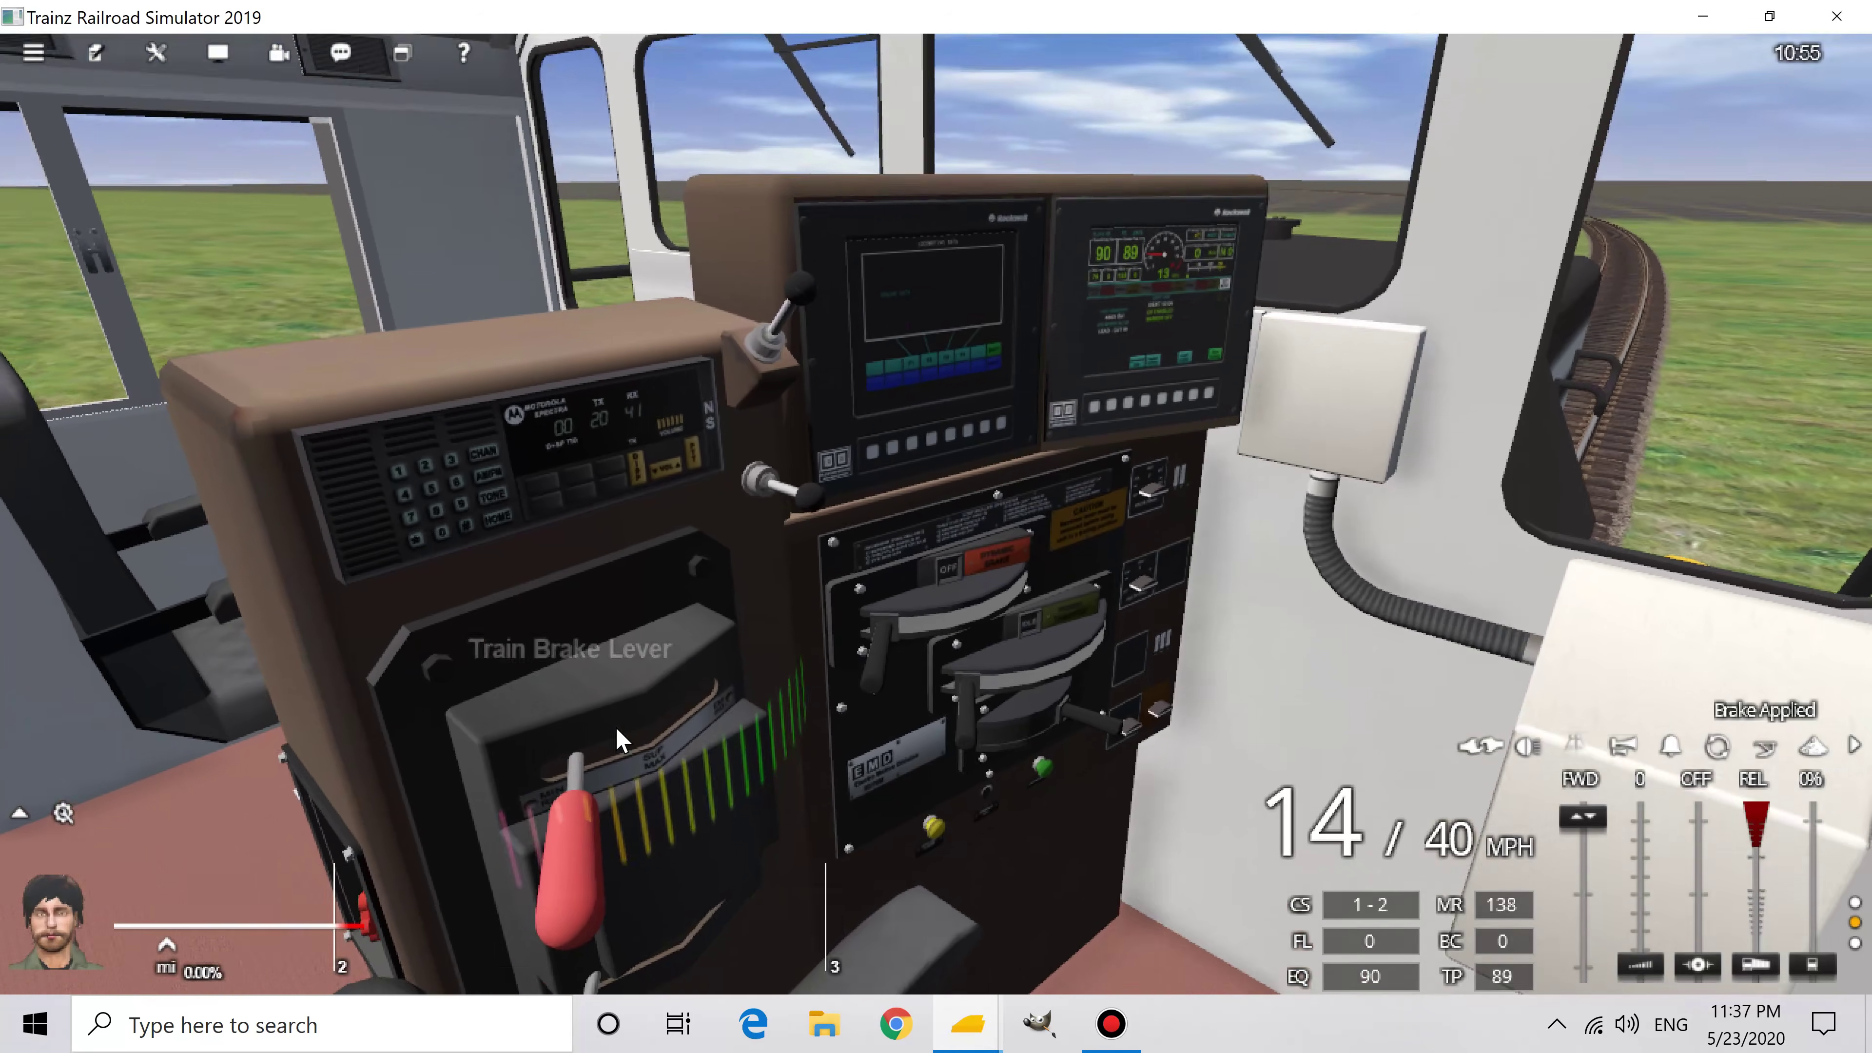
pyautogui.press('Up')
pyautogui.press('Right')
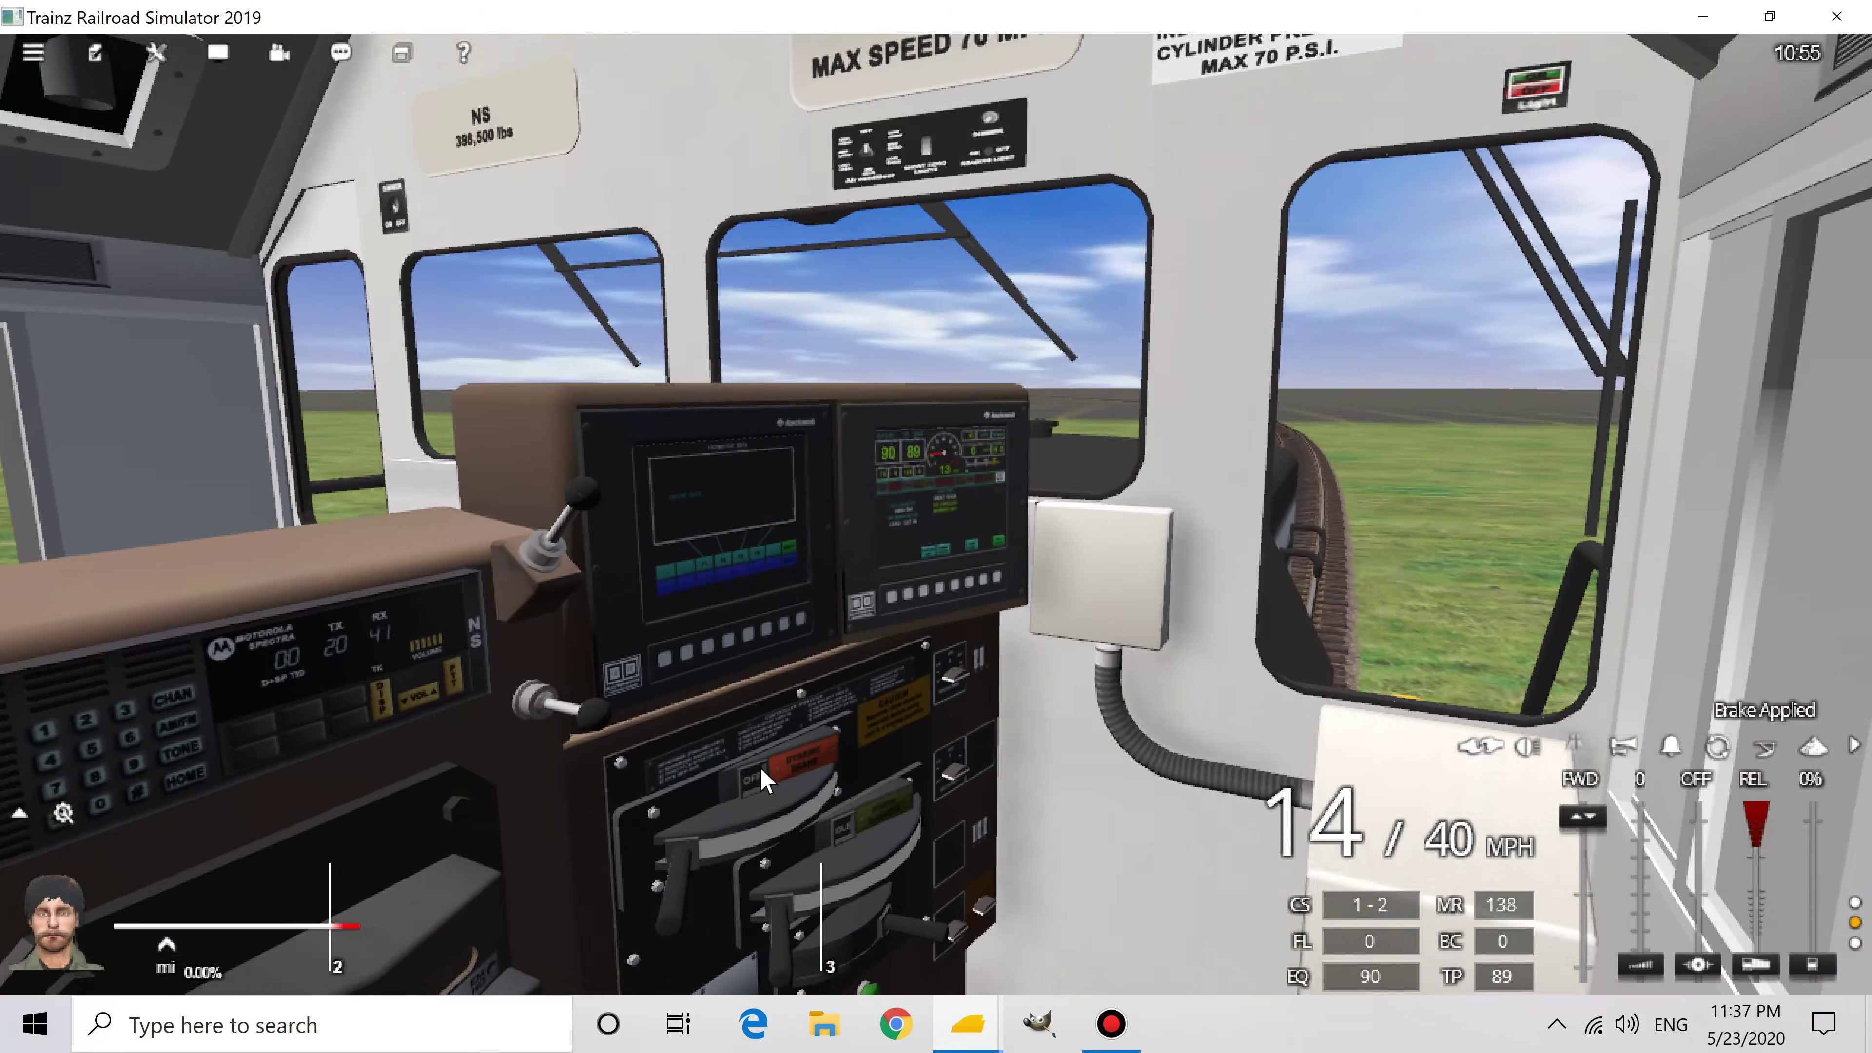
pyautogui.press('Up')
pyautogui.press('Right')
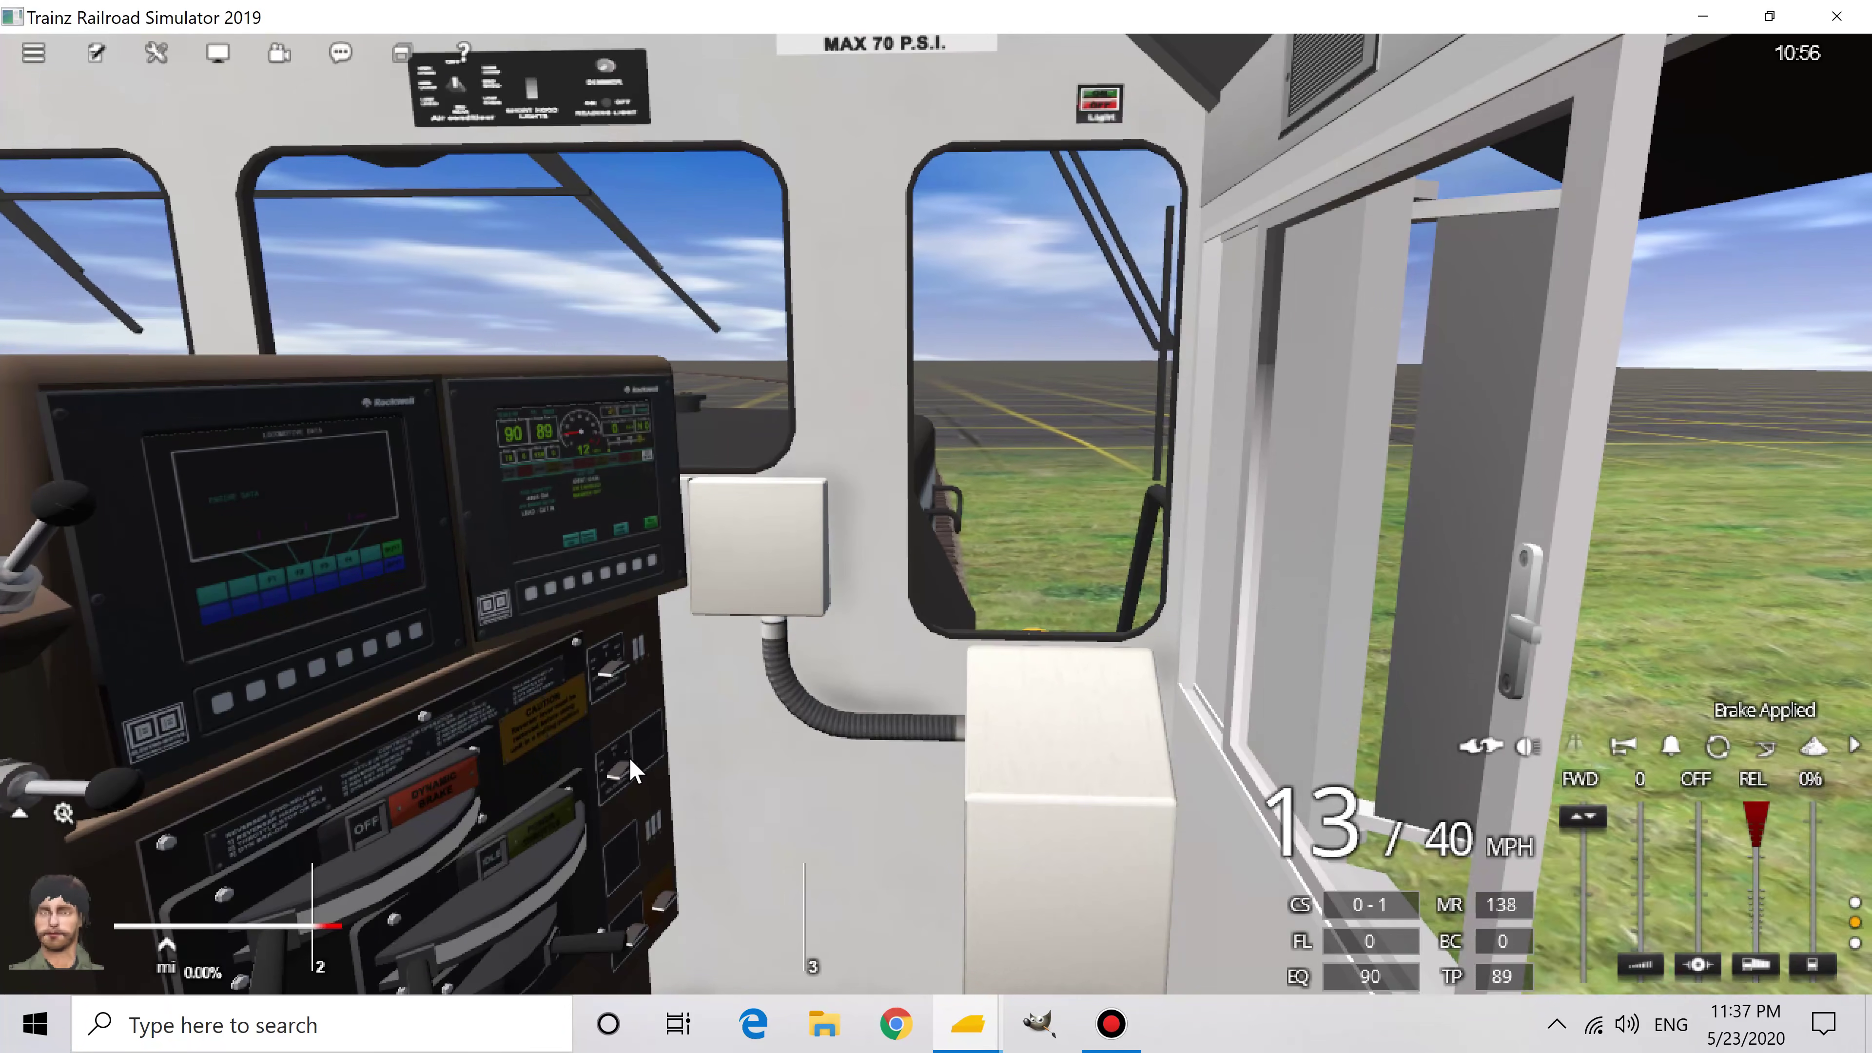
pyautogui.press('Left')
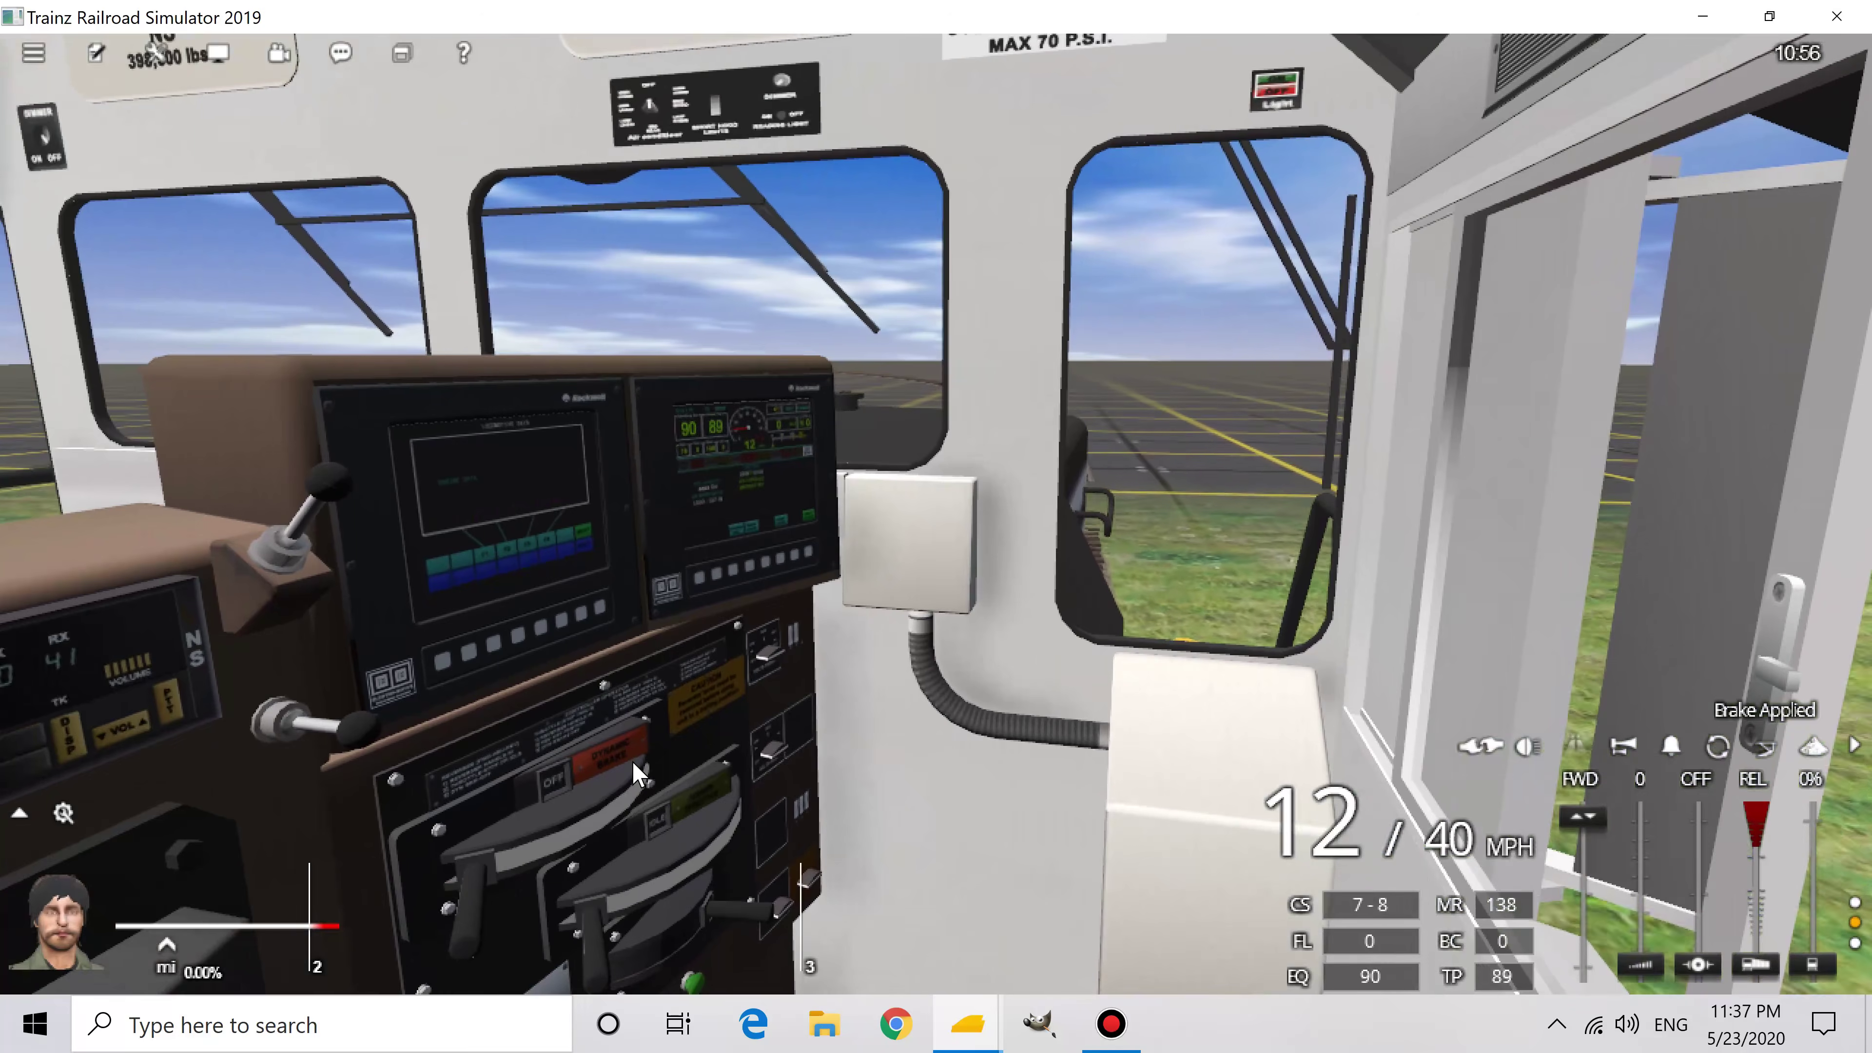
pyautogui.press('Left')
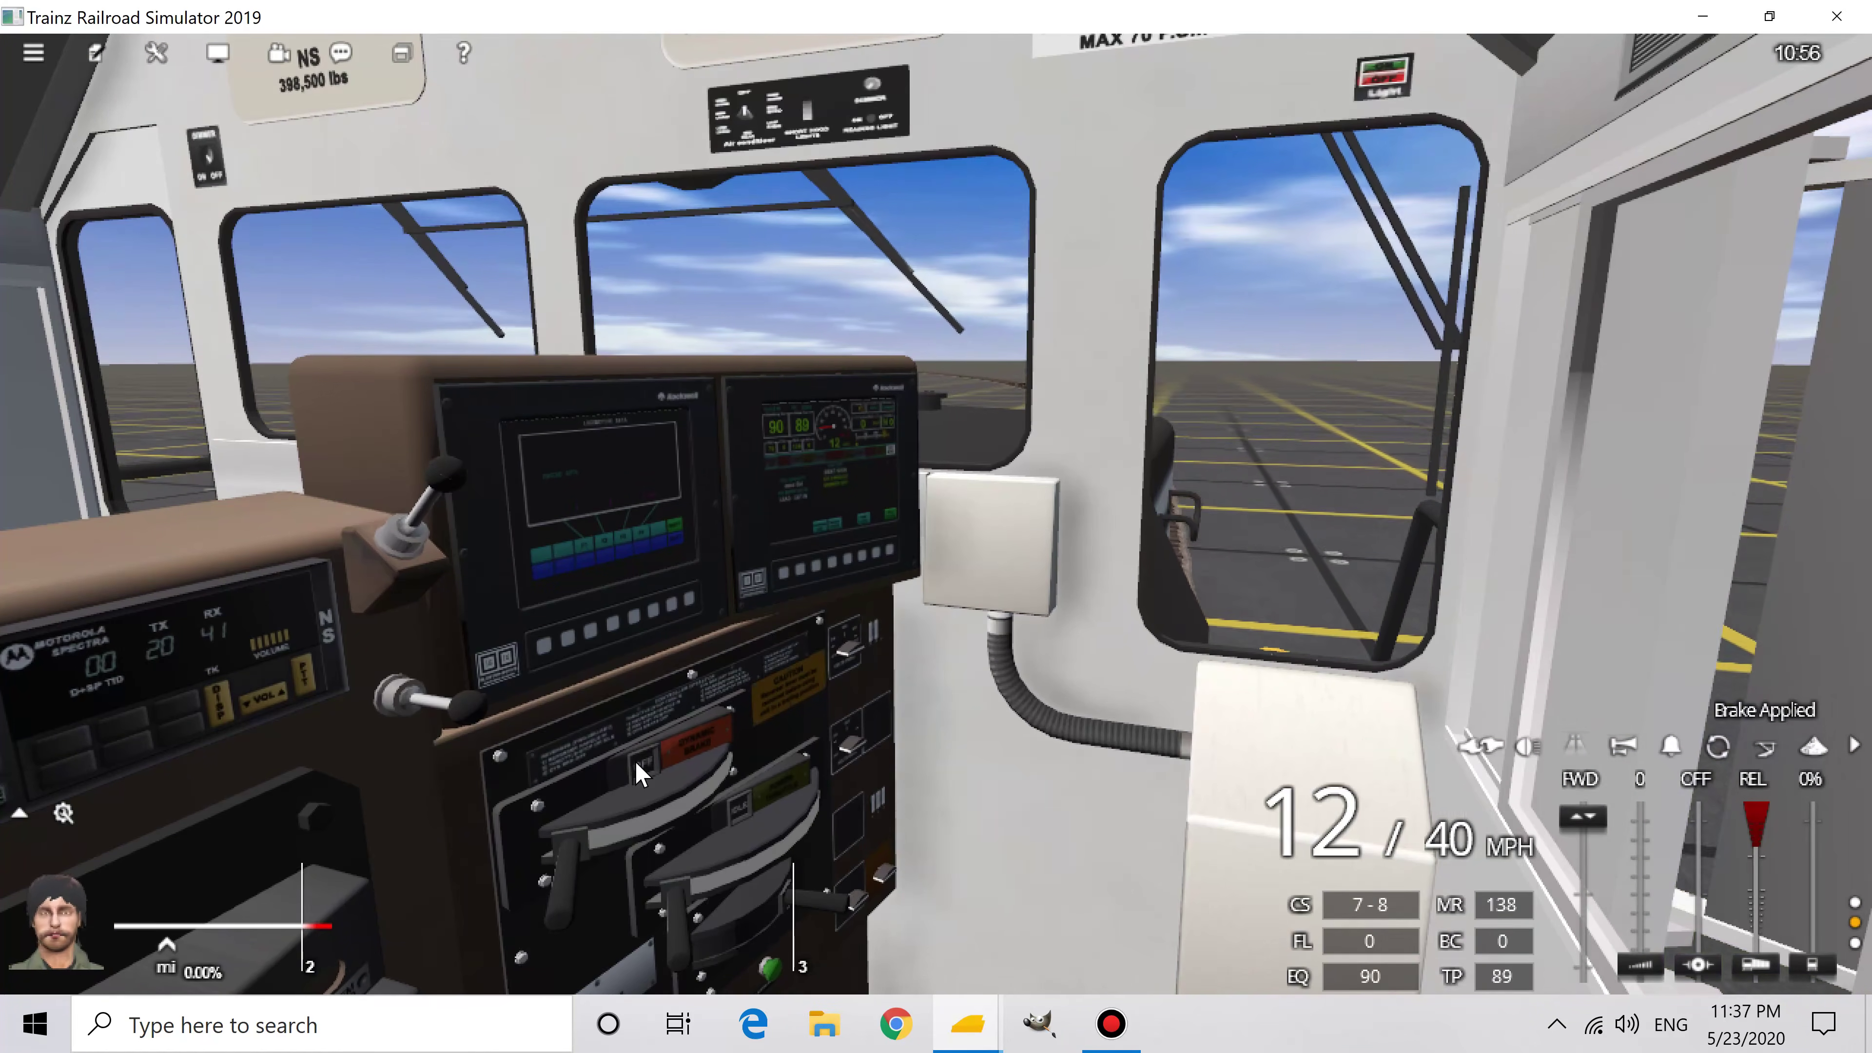
pyautogui.press('Left')
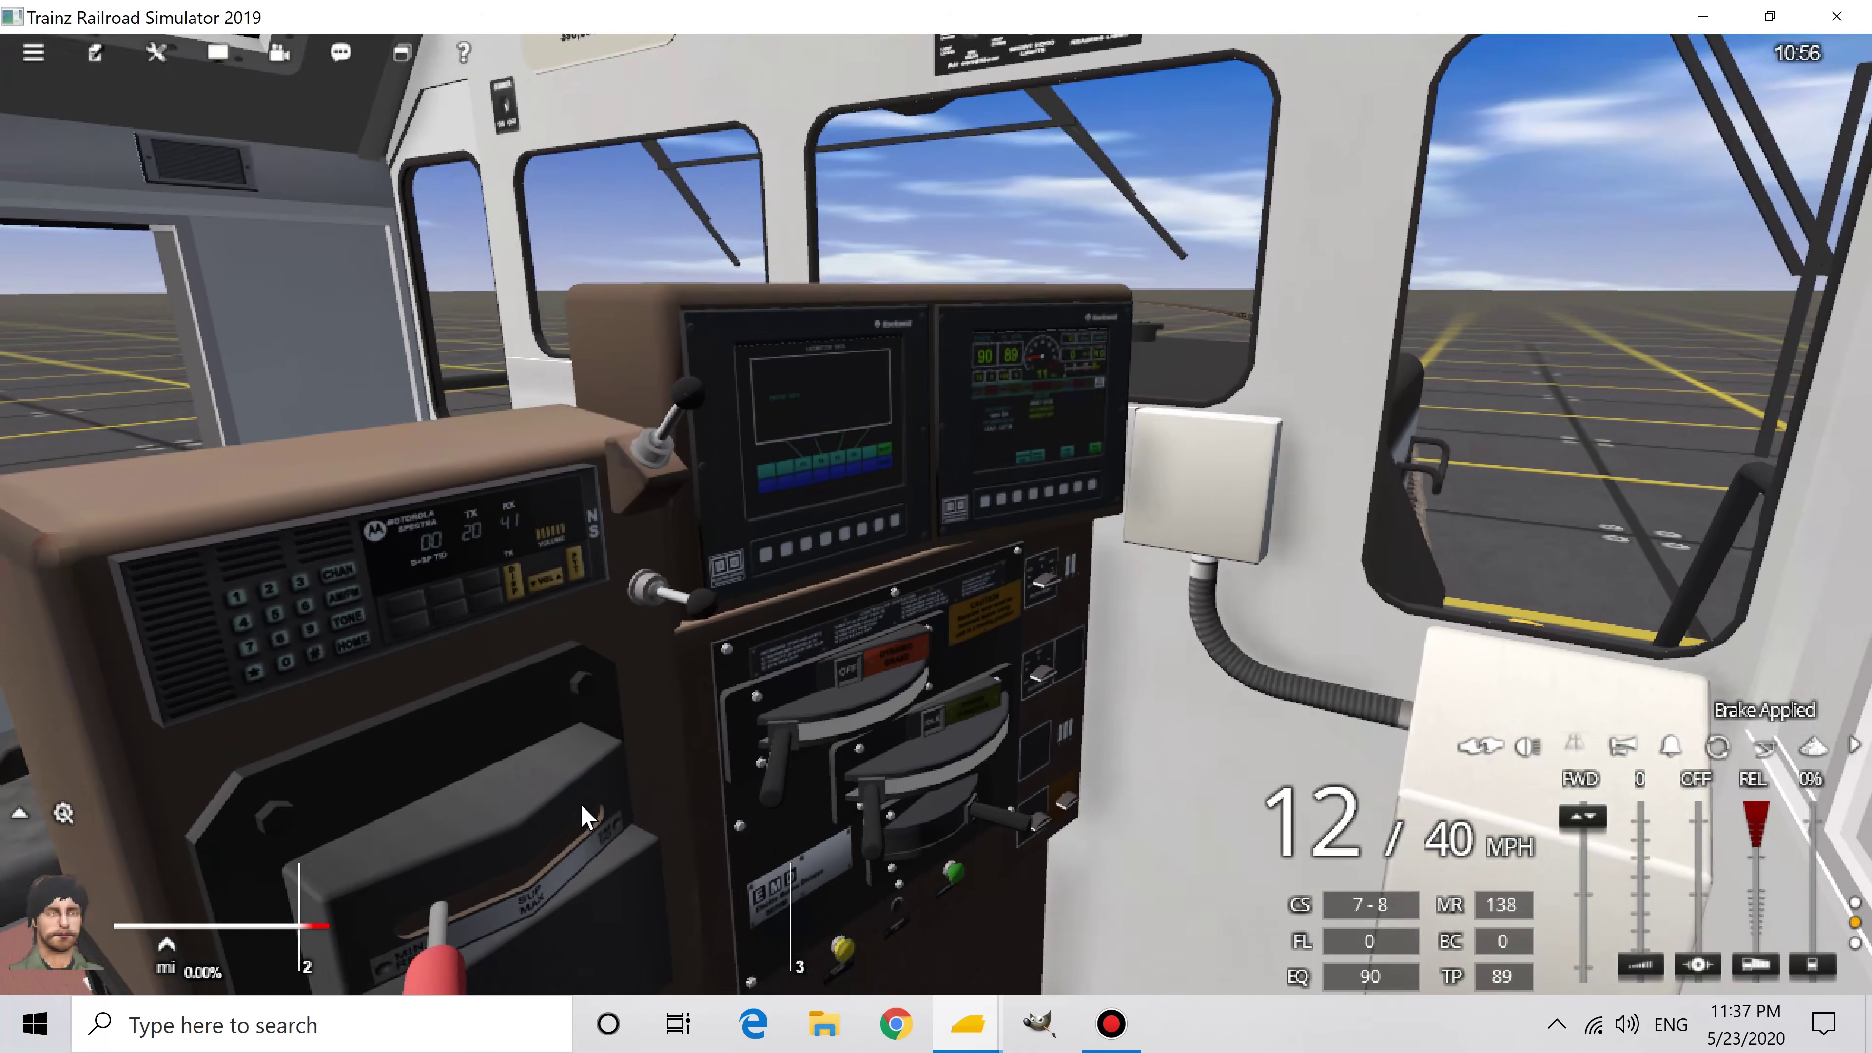
# Step: Set the train brake to 25% with the red train brake lever
pyautogui.press('Down')
pyautogui.press('Down')
pyautogui.moveTo(503, 789); pyautogui.dragTo(507, 774)
pyautogui.press('Up')
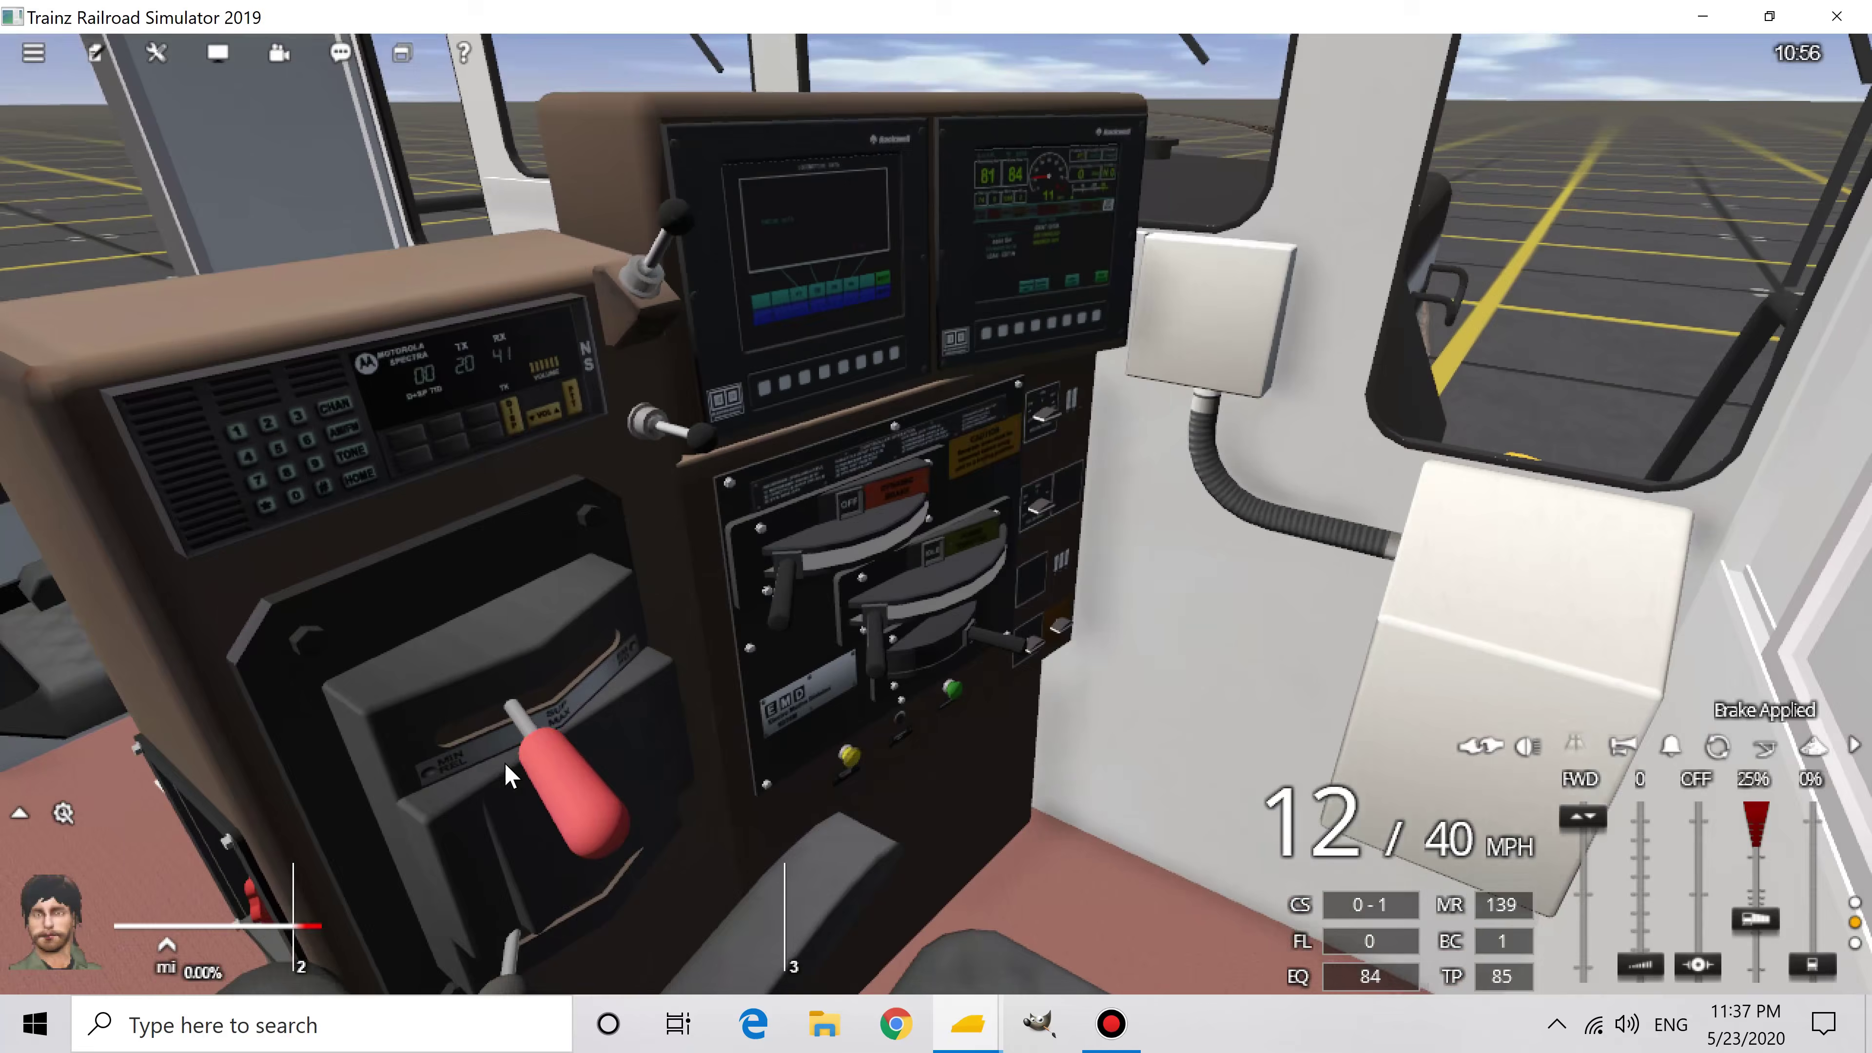
# Step: Let the train roll to a stop and set the reverser lever to neutral
pyautogui.press('Up')
pyautogui.press('Left')
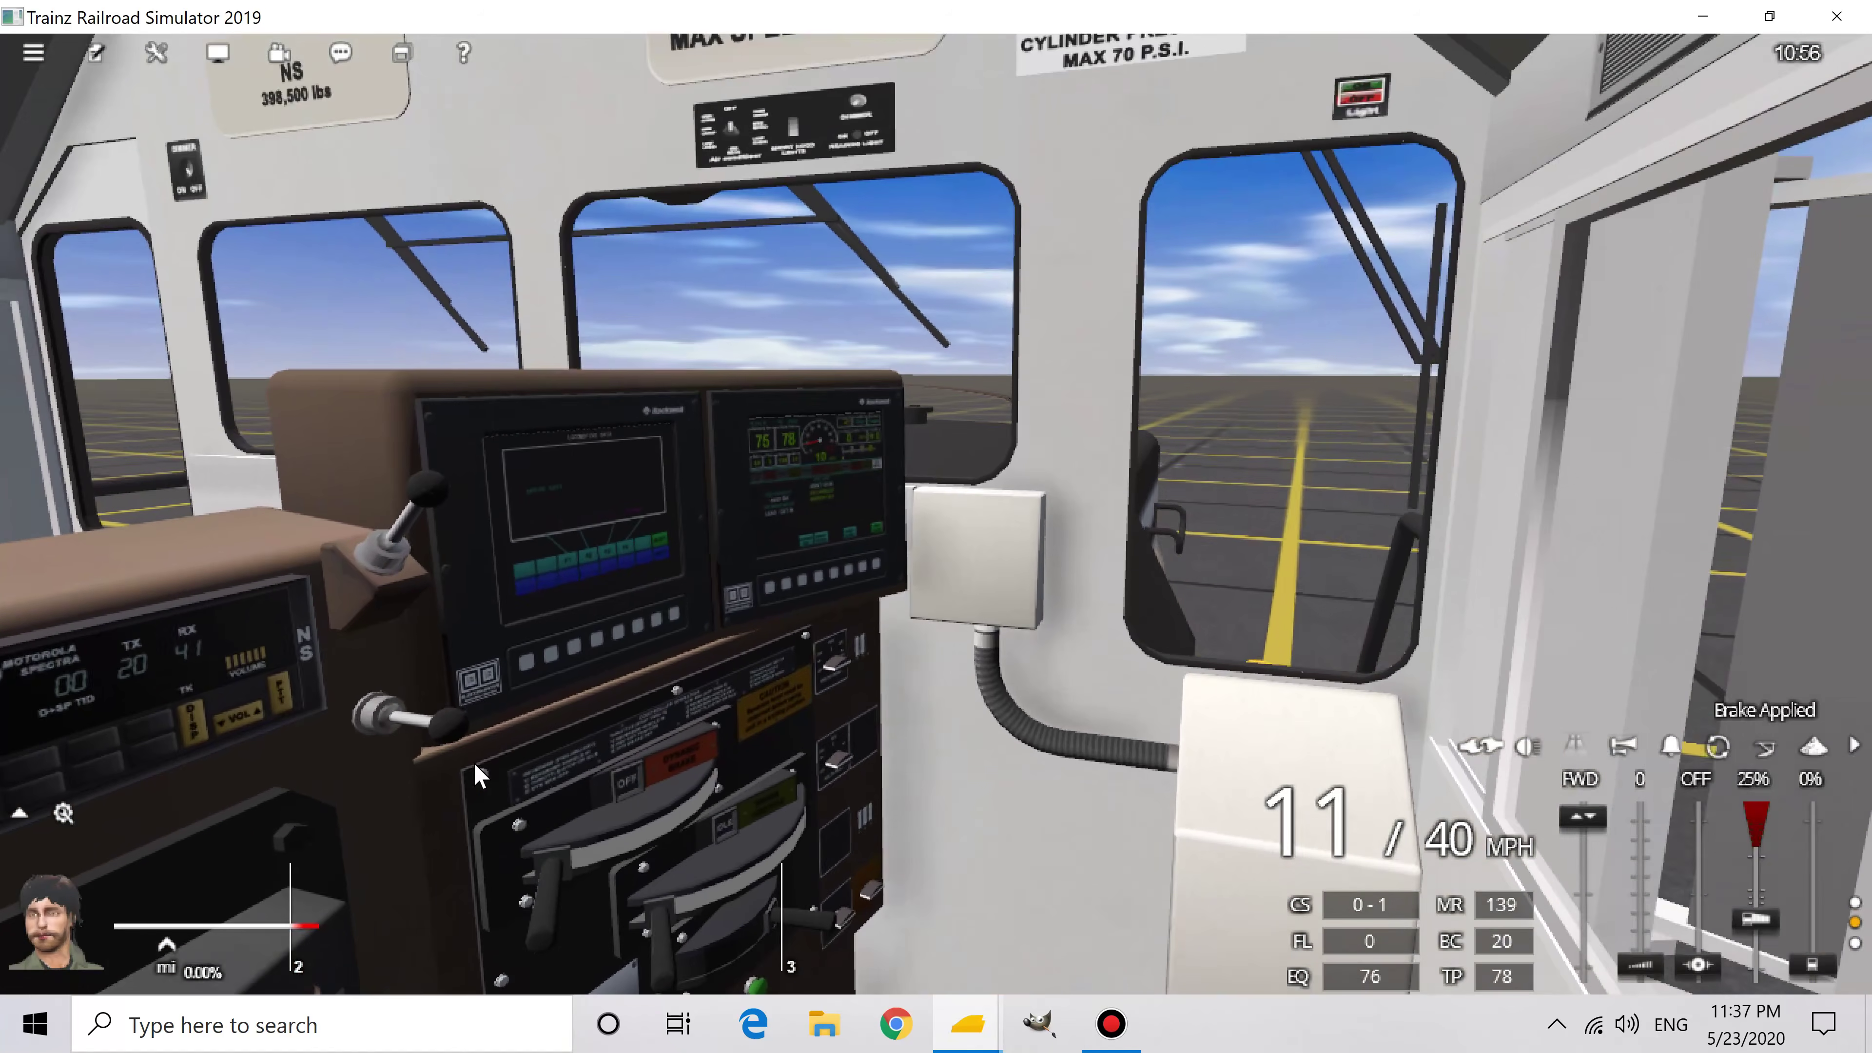
pyautogui.press('Right')
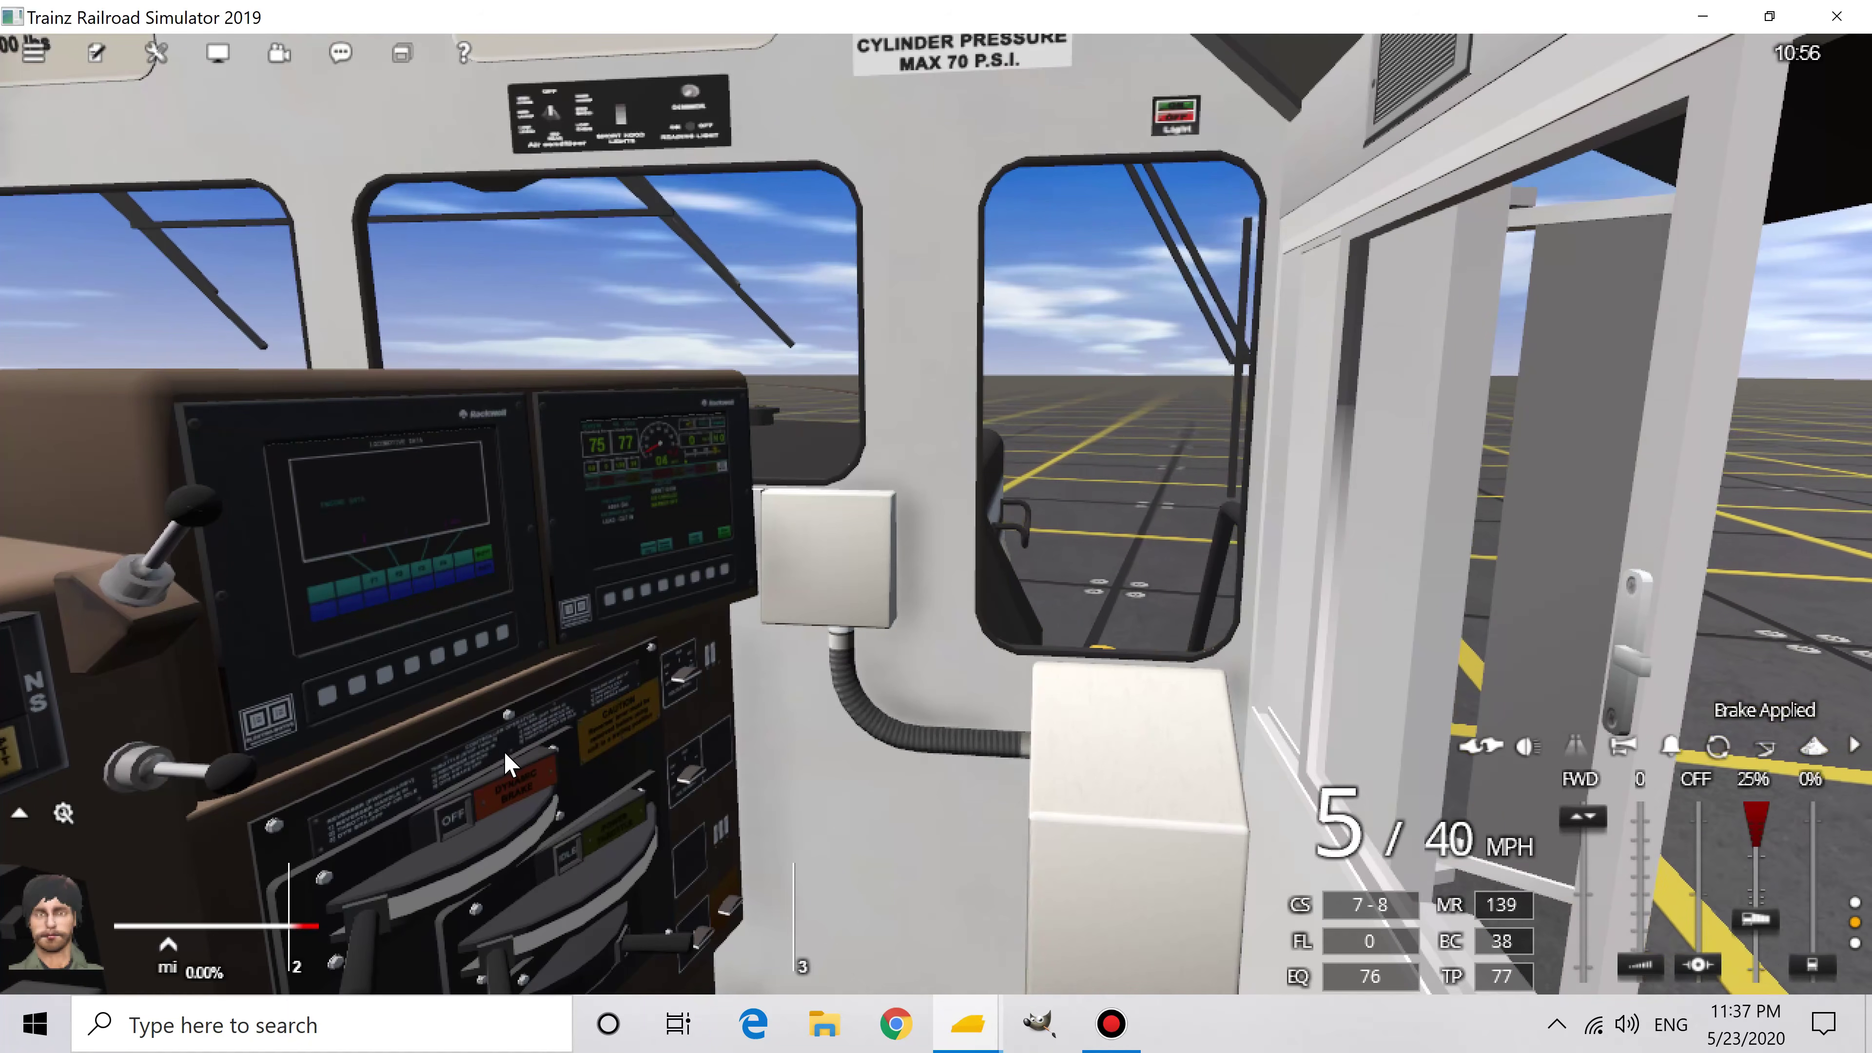
pyautogui.moveTo(542, 751); pyautogui.dragTo(654, 673)
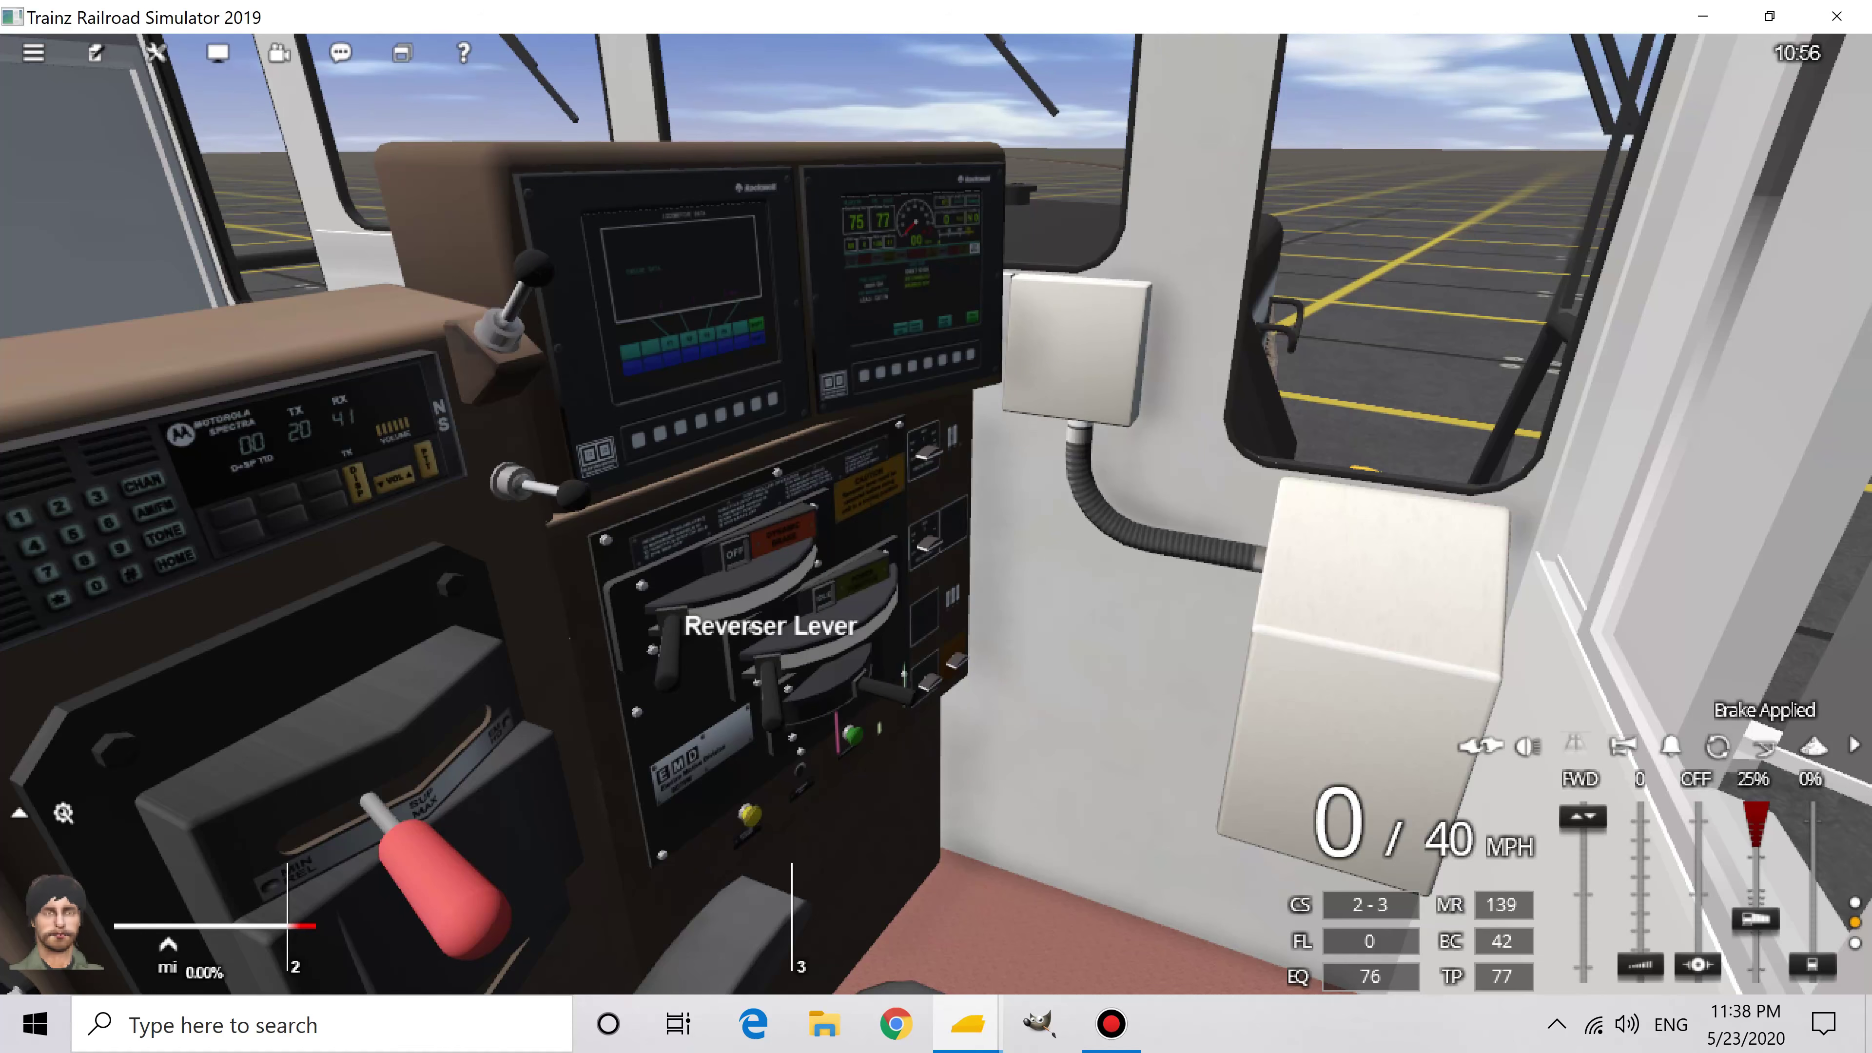
pyautogui.moveTo(905, 692); pyautogui.dragTo(922, 649)
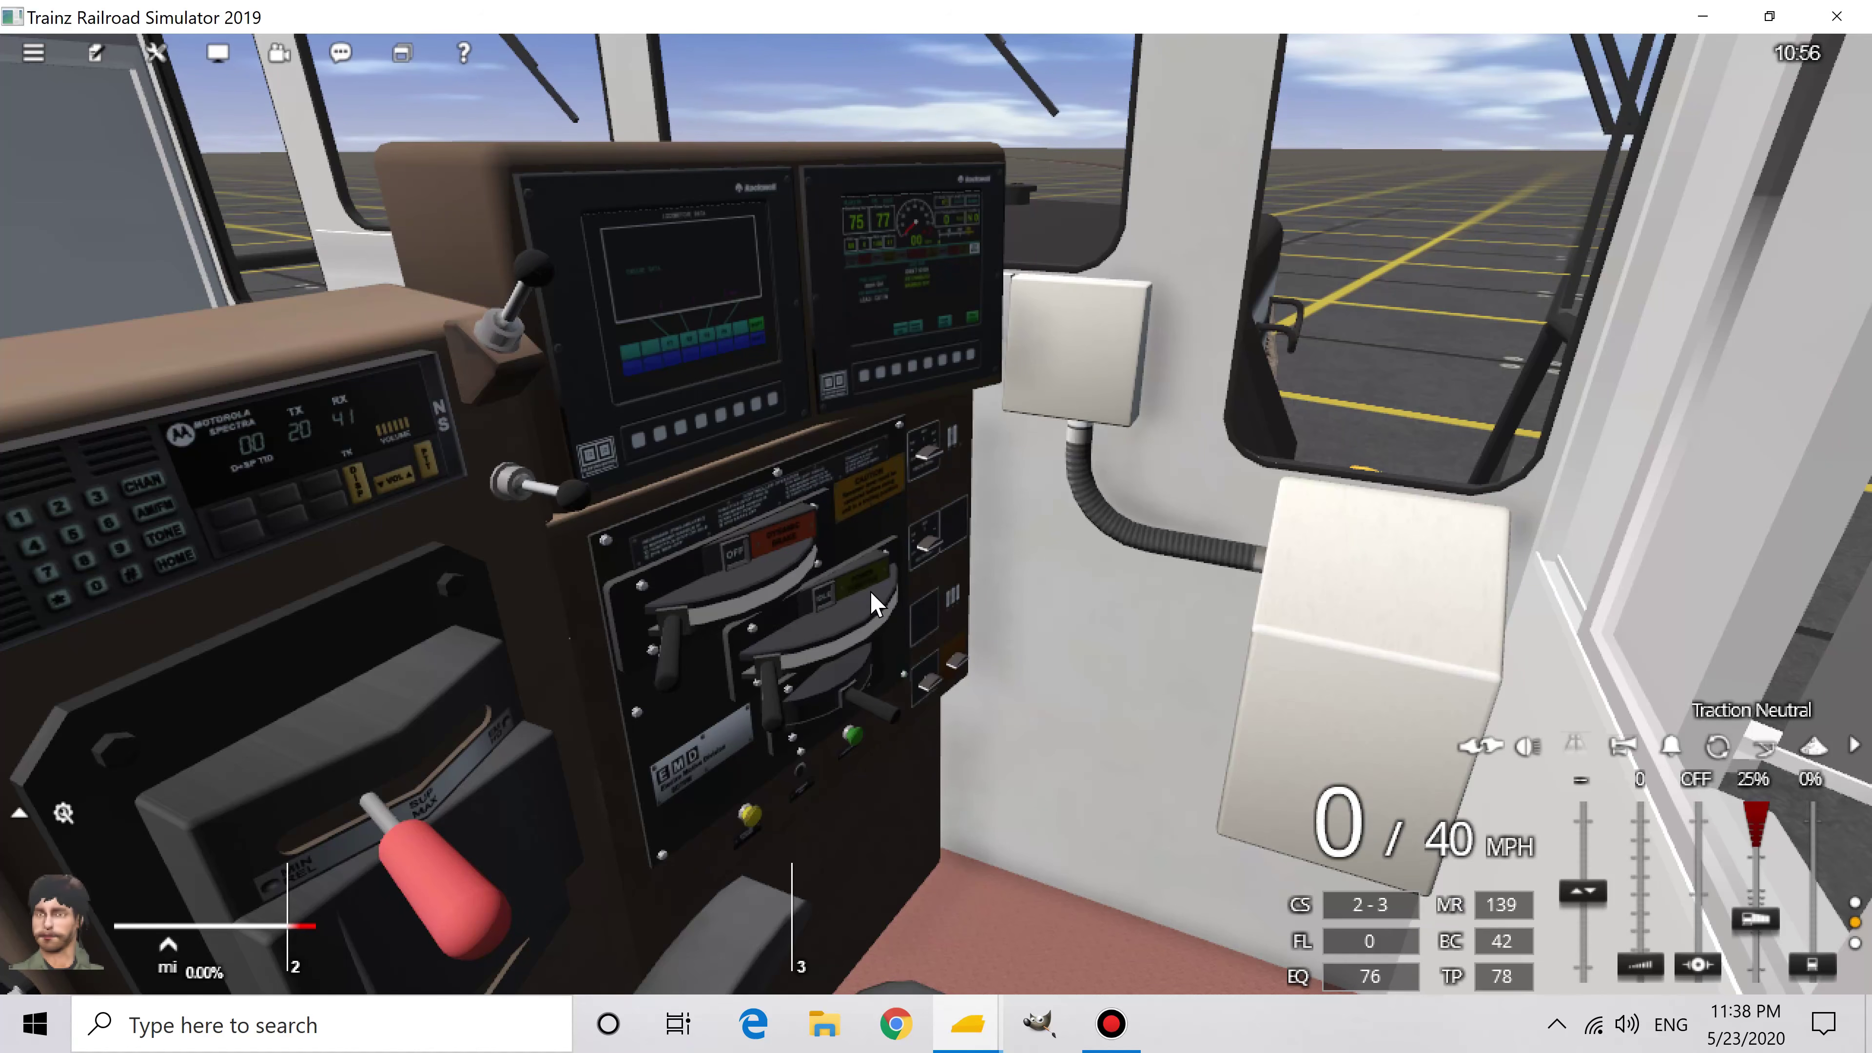
# Step: Turn the isolation switch on the rear wall's electrical panel to DYNAMIC BRAKE ONLY
pyautogui.press('Left')
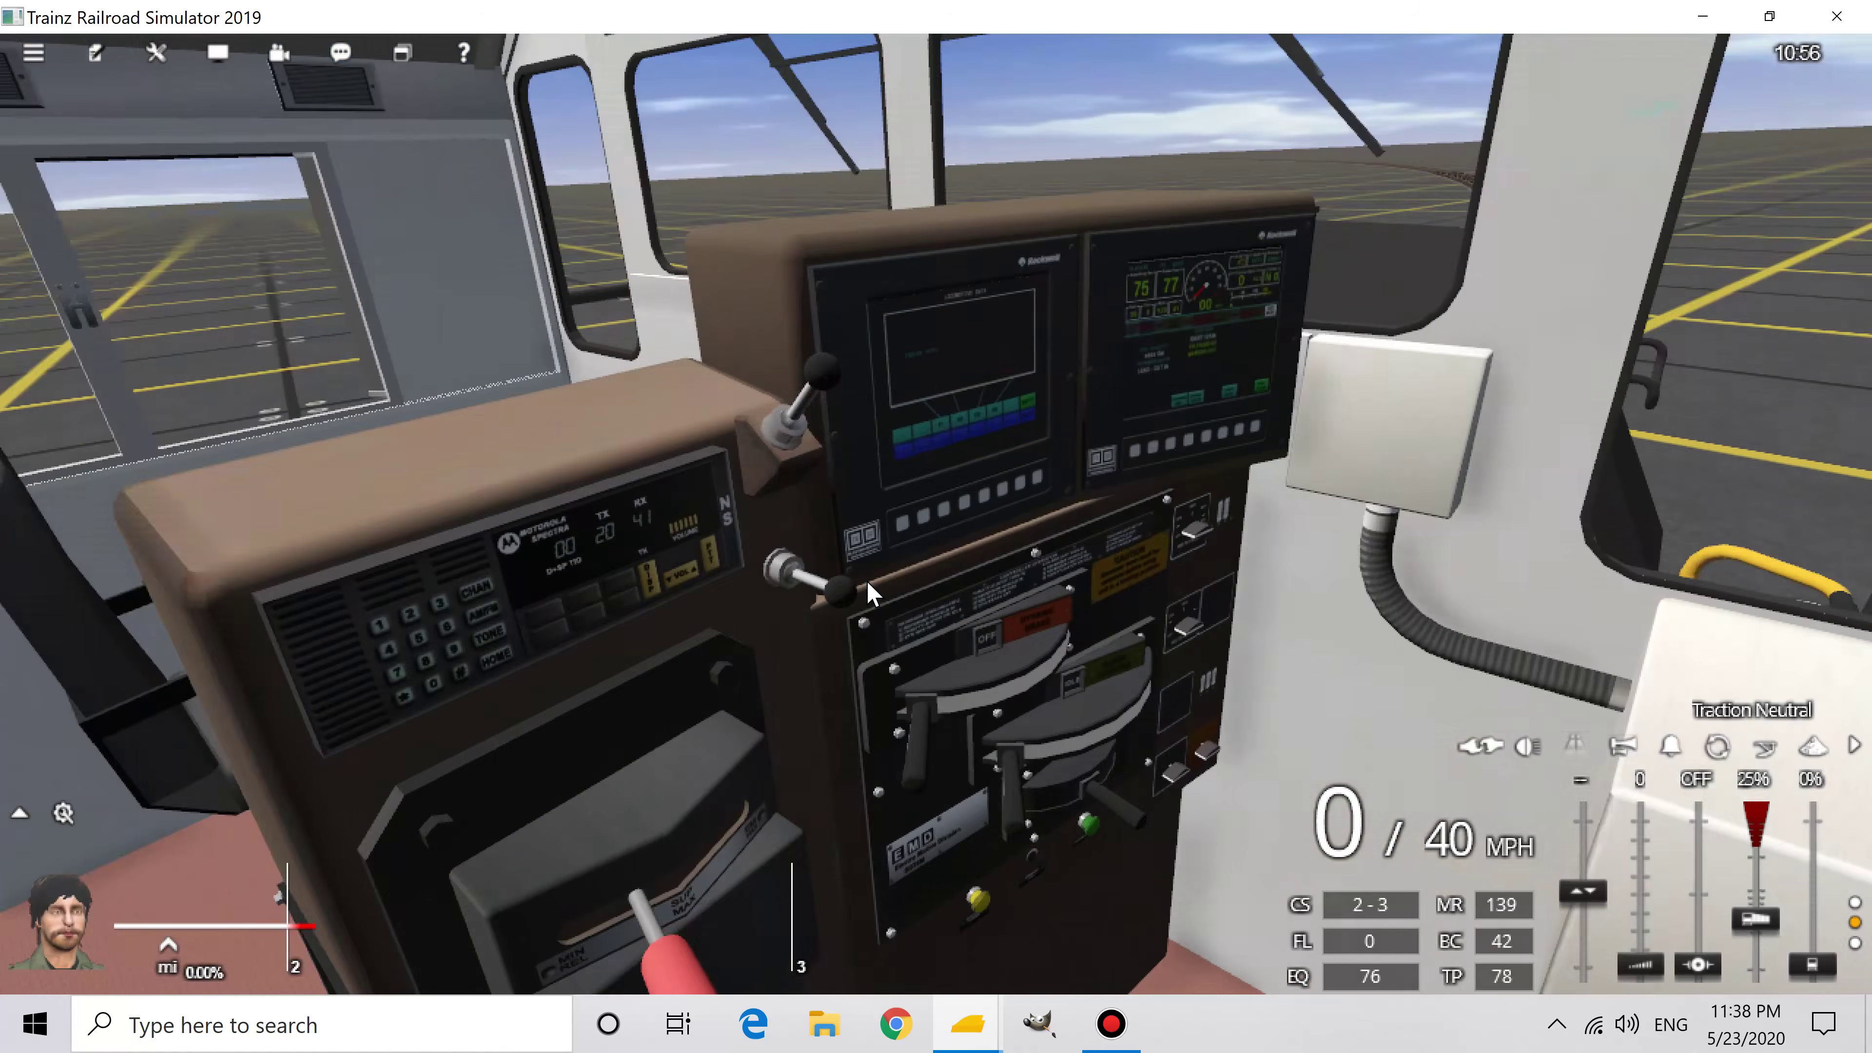
pyautogui.scroll(5, 1070, 665)
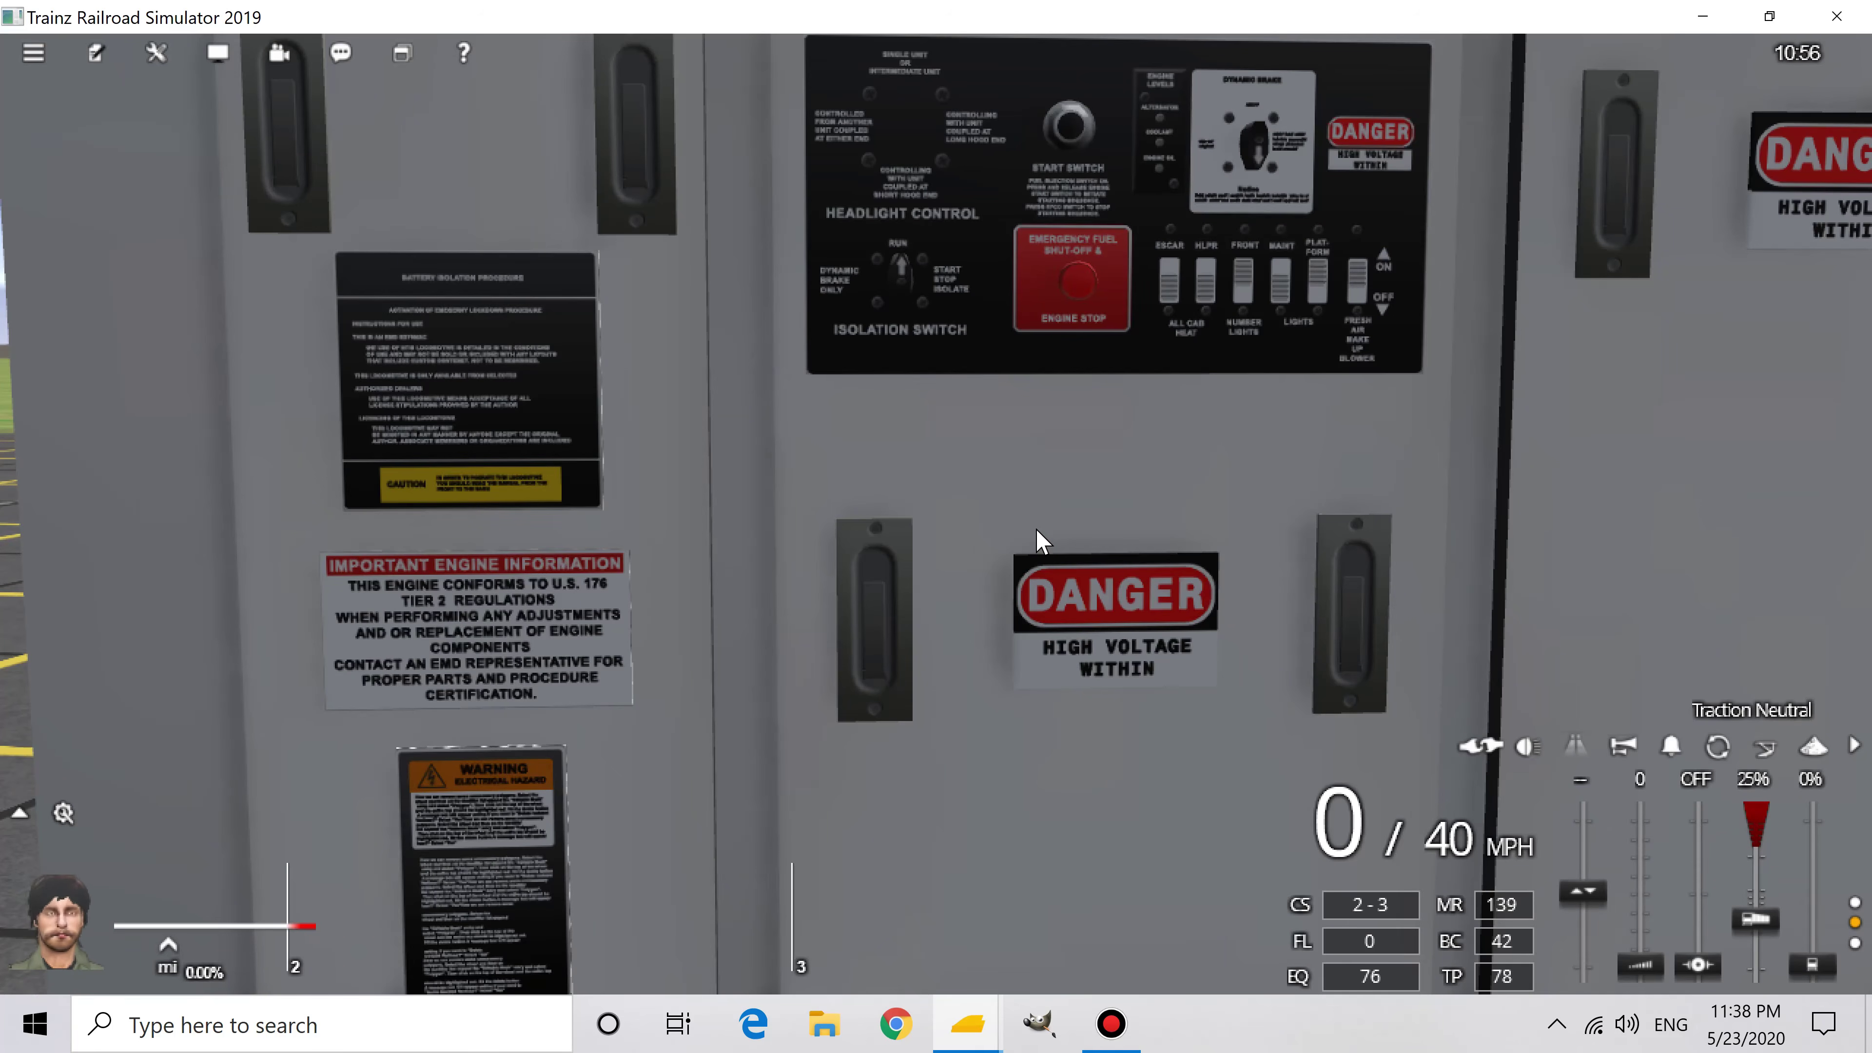
pyautogui.scroll(2, 1090, 531)
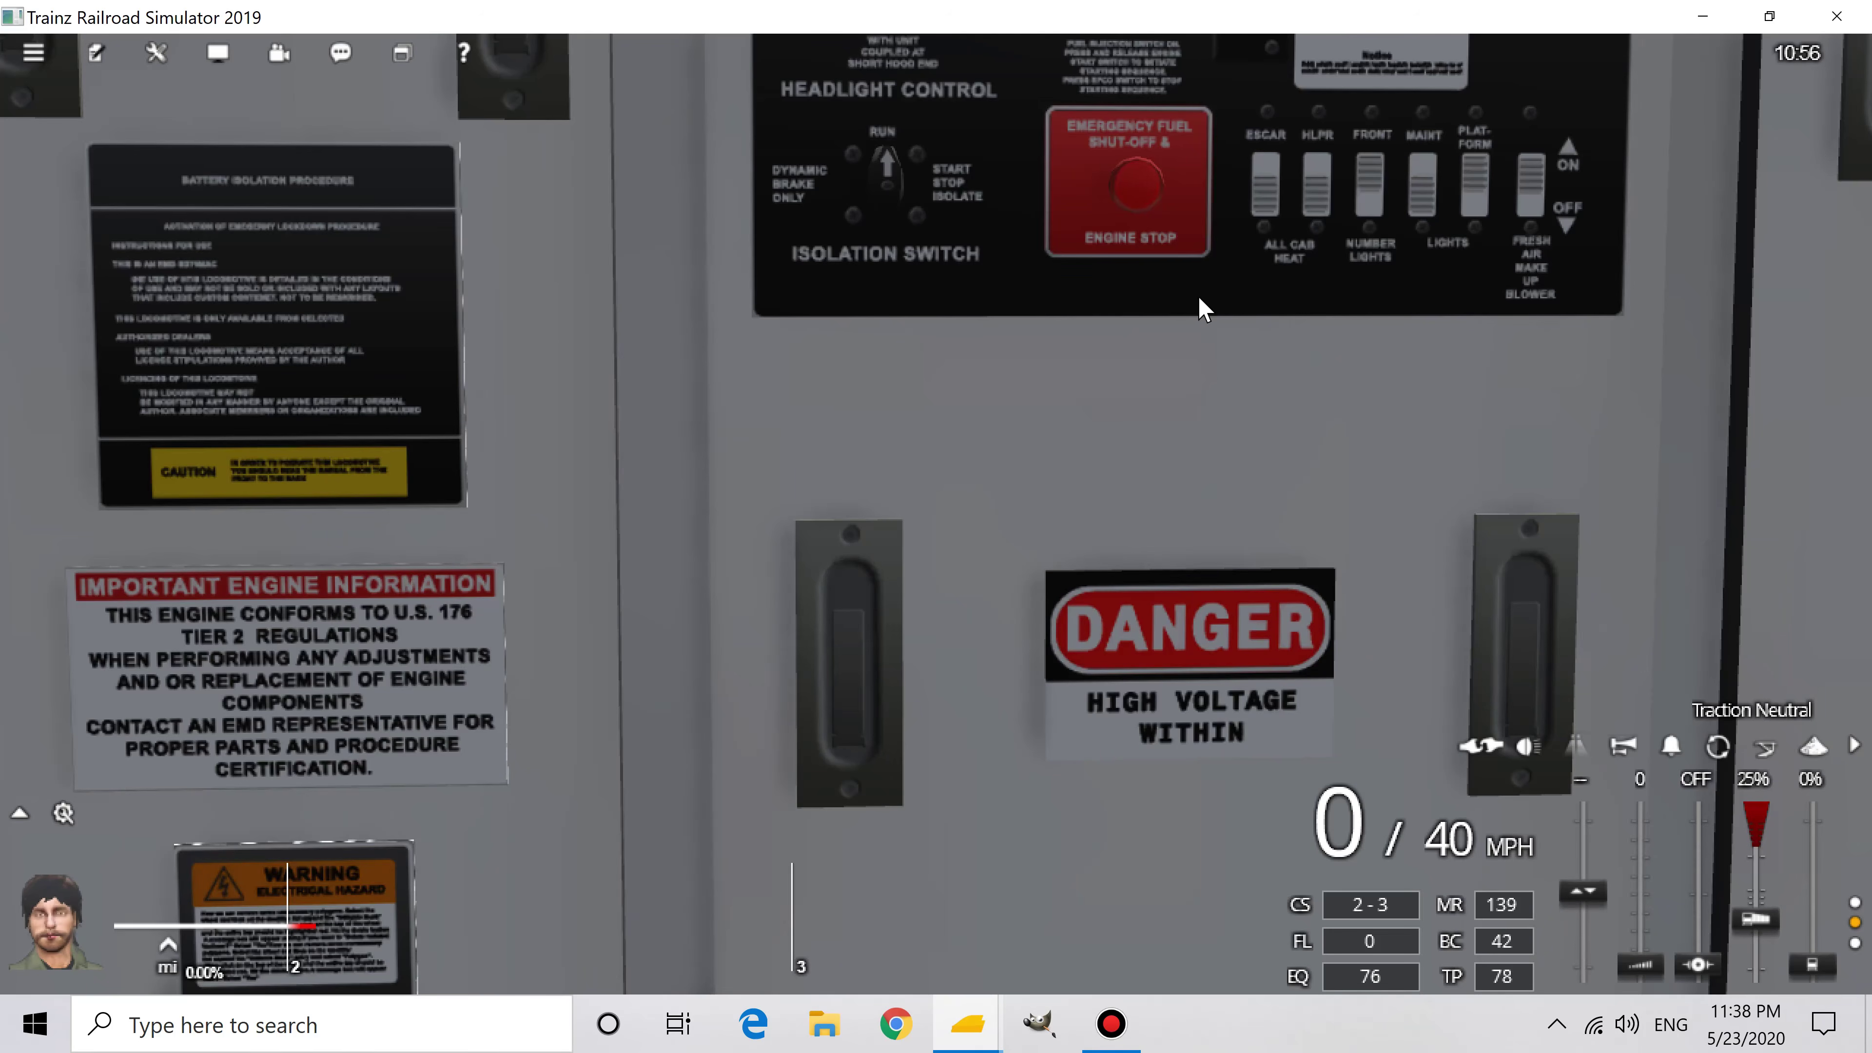
pyautogui.press('Up')
pyautogui.scroll(4, 1293, 413)
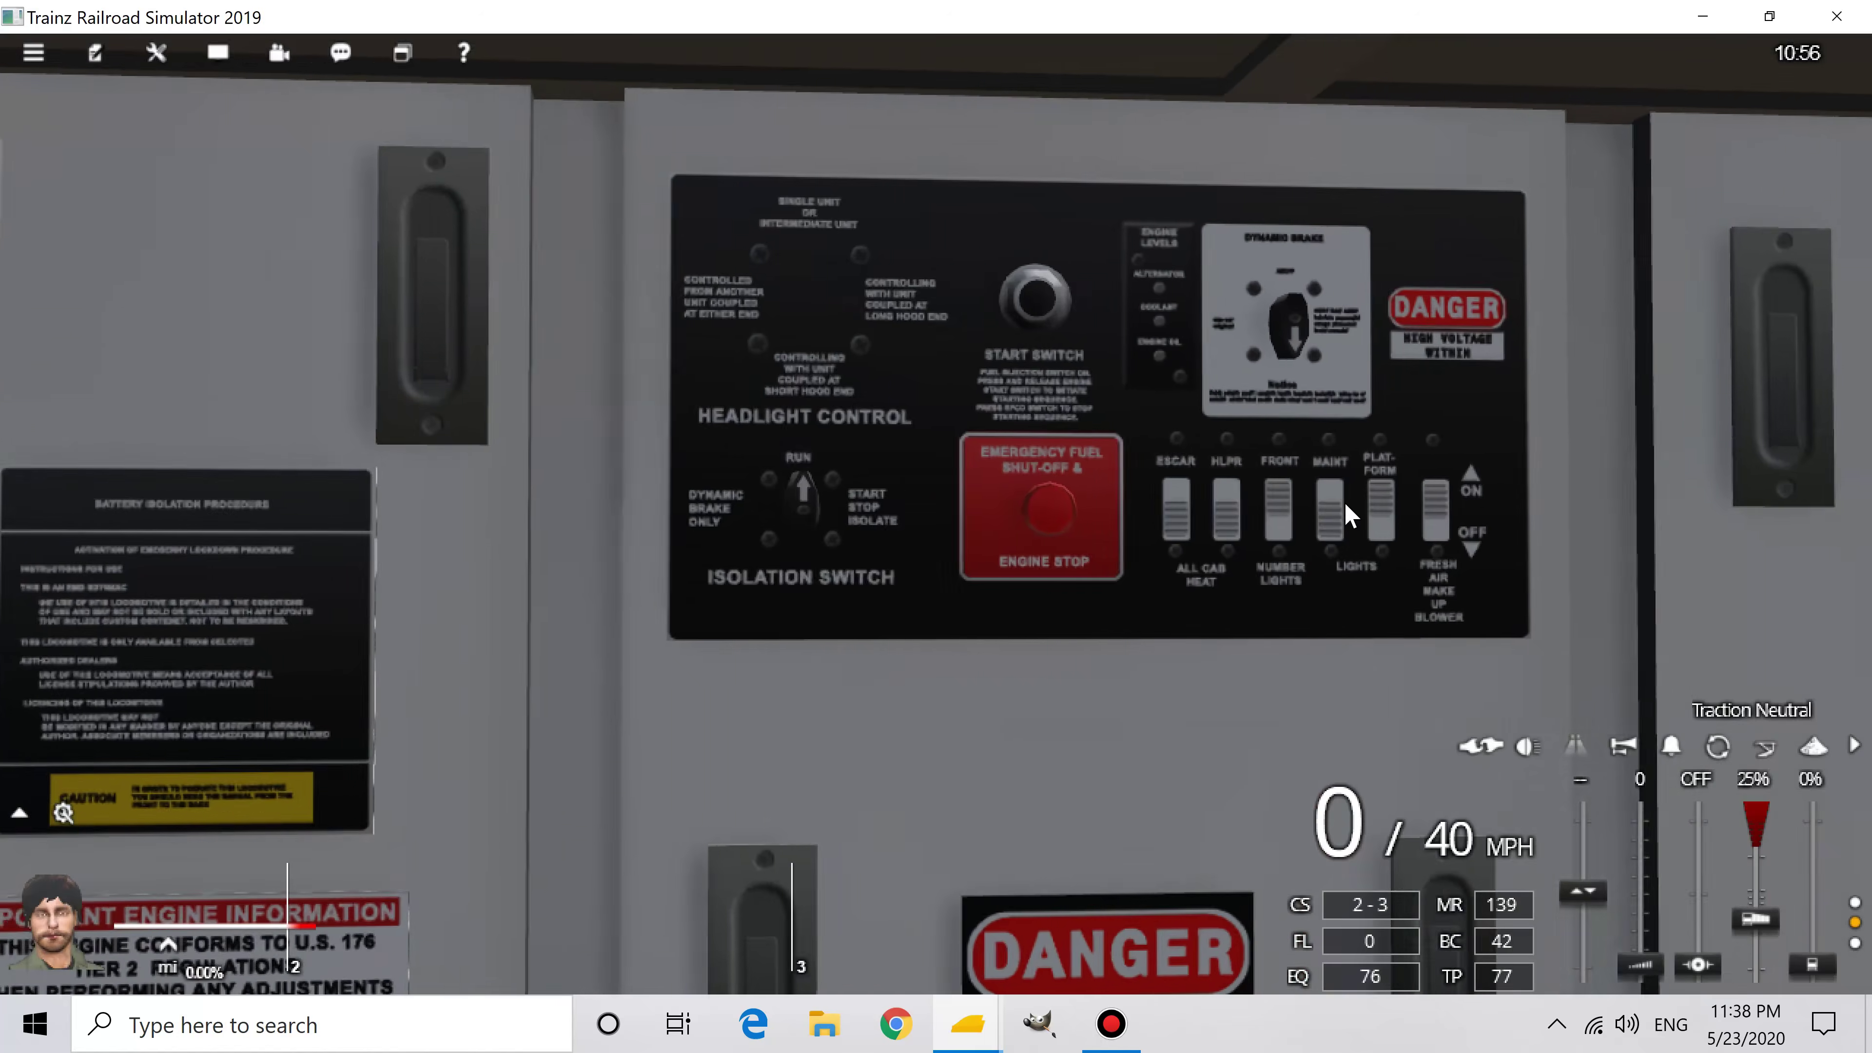
pyautogui.moveTo(675, 518)
pyautogui.mouseDown()
pyautogui.moveTo(691, 520)
pyautogui.moveTo(656, 520)
pyautogui.mouseUp()
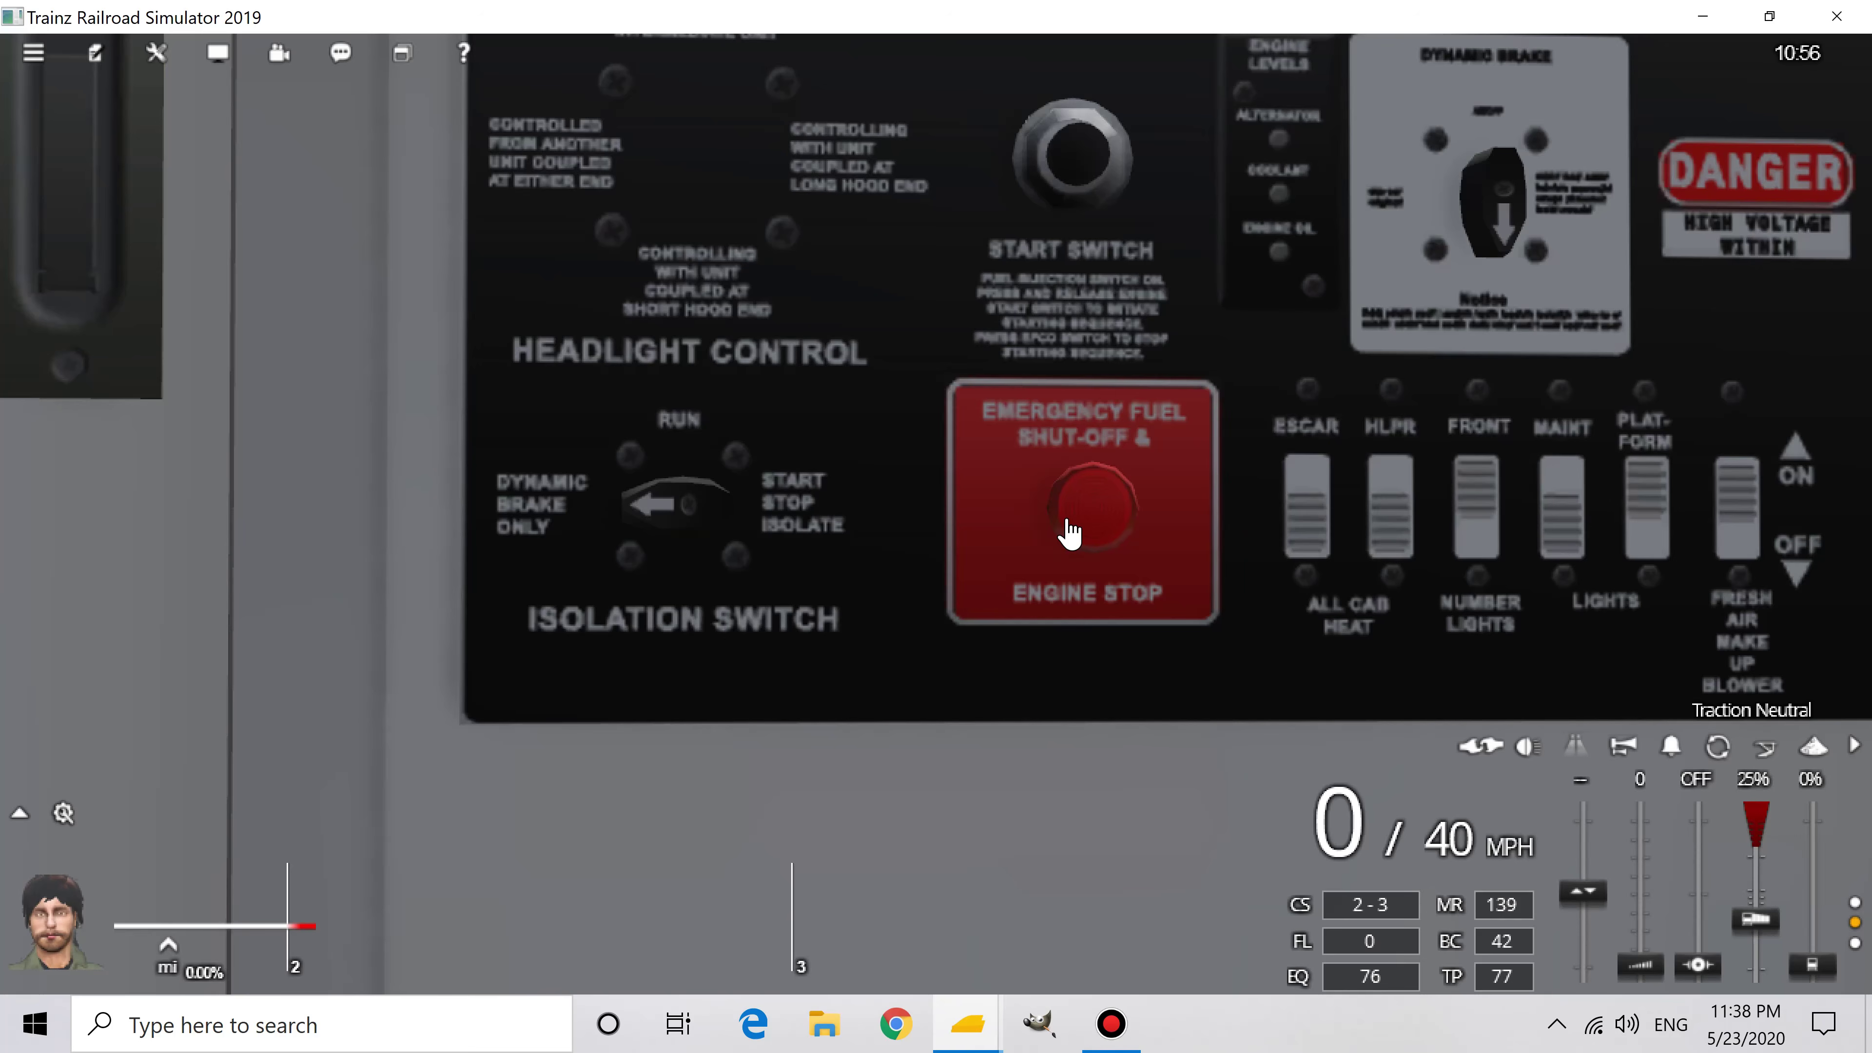
# Step: Look over the rear electrical panel and turn back to the control stand's displays and the front windows
pyautogui.scroll(-3, 1069, 531)
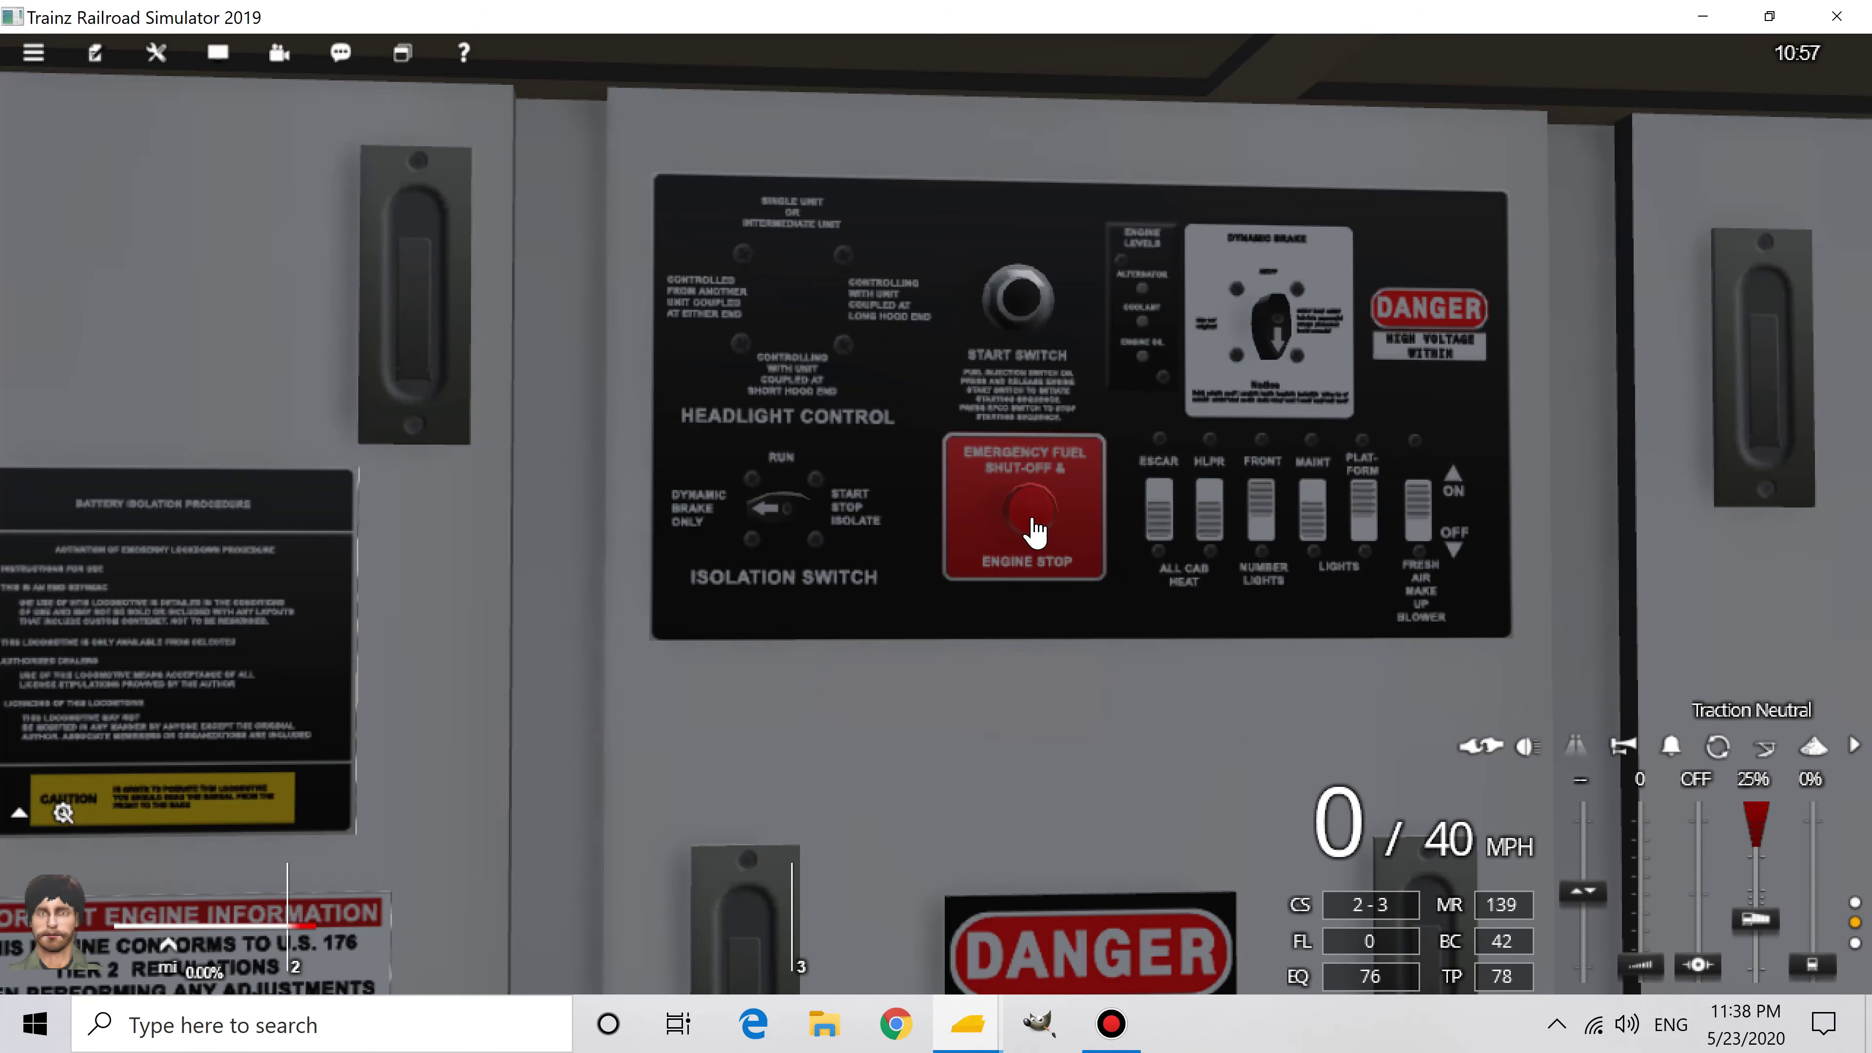
pyautogui.scroll(-2, 1278, 634)
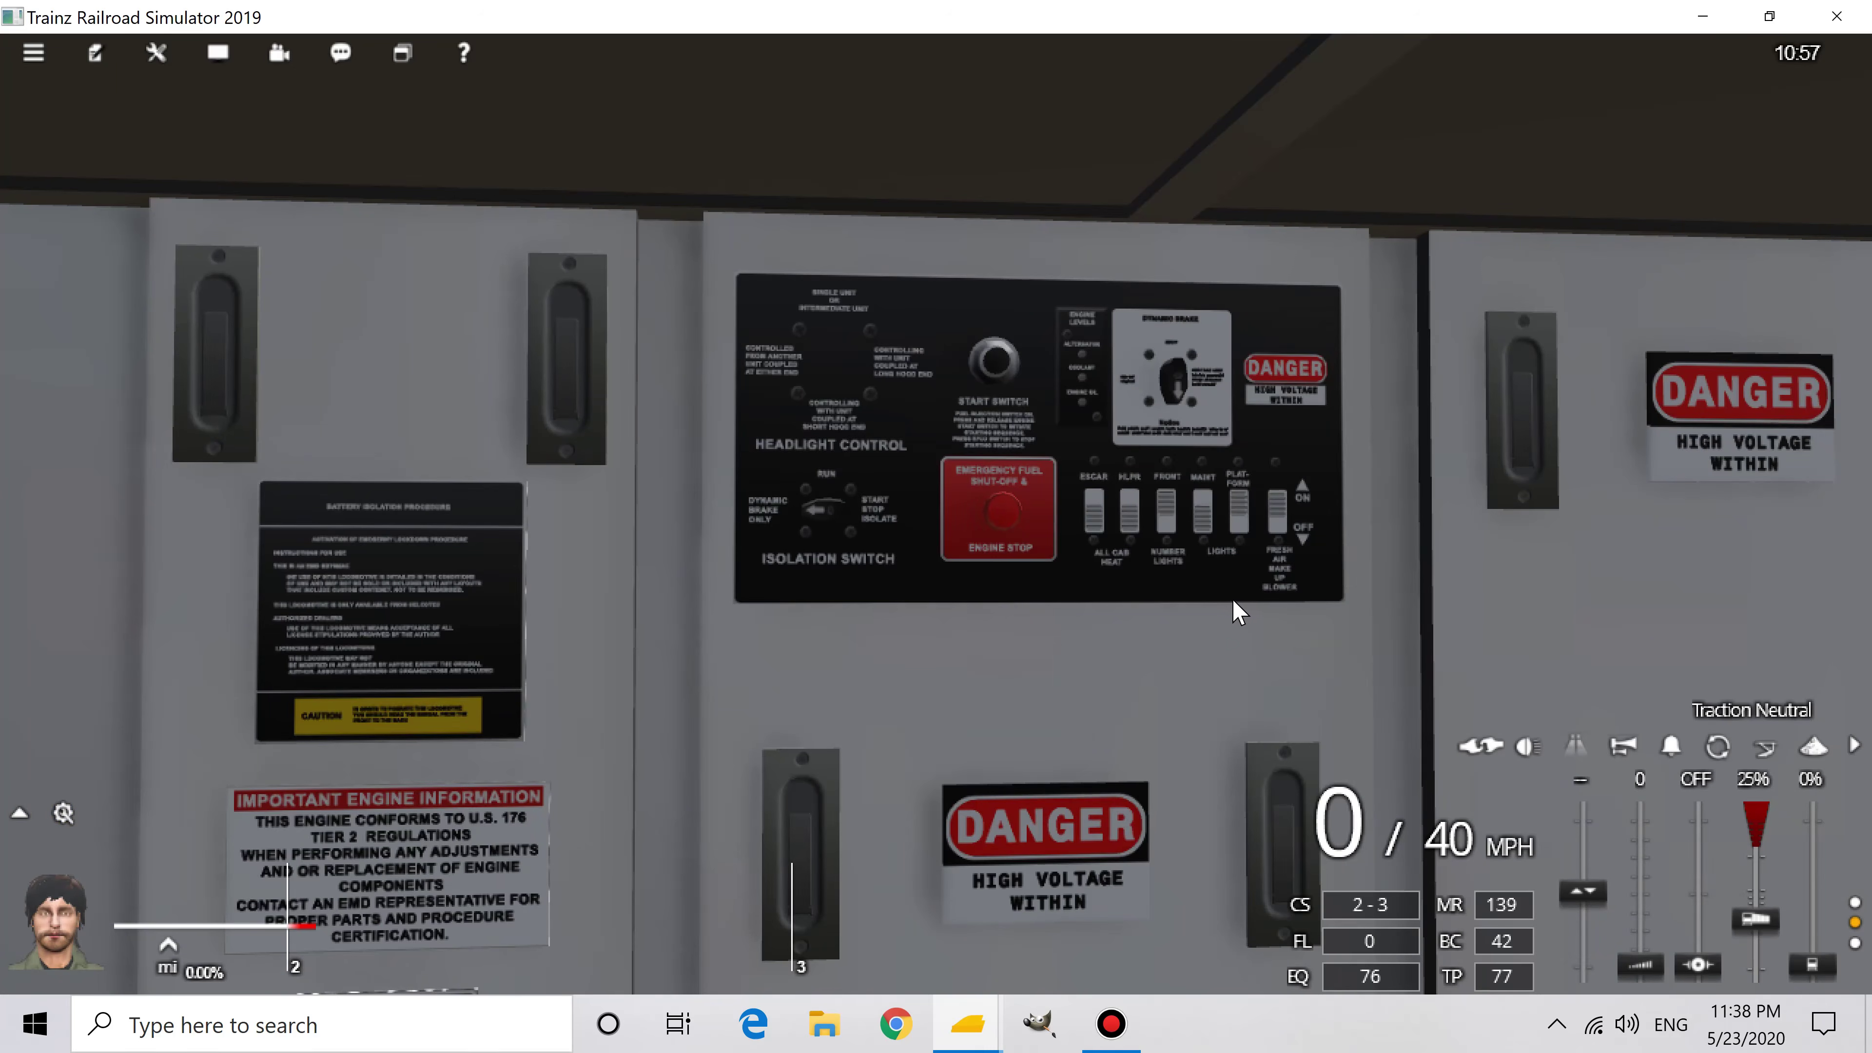
pyautogui.press('Right')
pyautogui.press('Right')
pyautogui.press('Right')
pyautogui.press('Right')
pyautogui.press('Right')
pyautogui.press('Right')
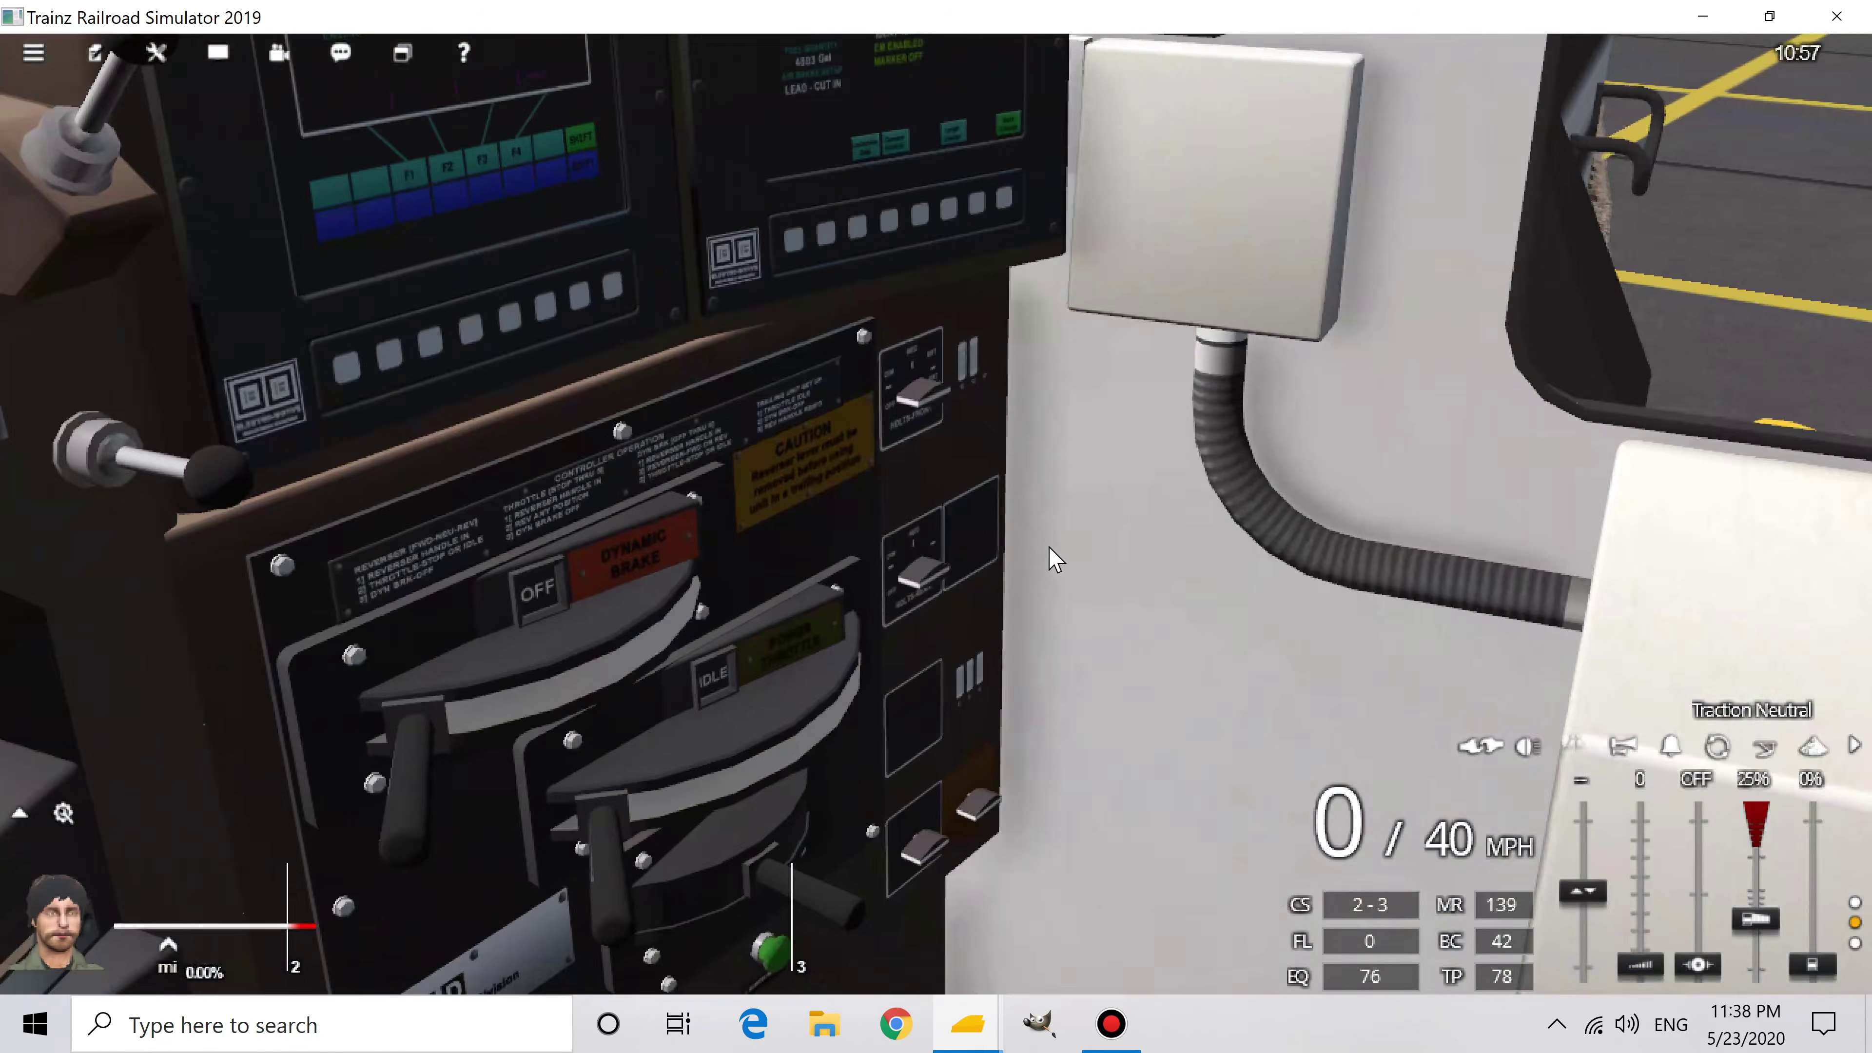
pyautogui.scroll(-3, 1043, 556)
pyautogui.press('Up')
pyautogui.press('Up')
pyautogui.press('Up')
pyautogui.press('Up')
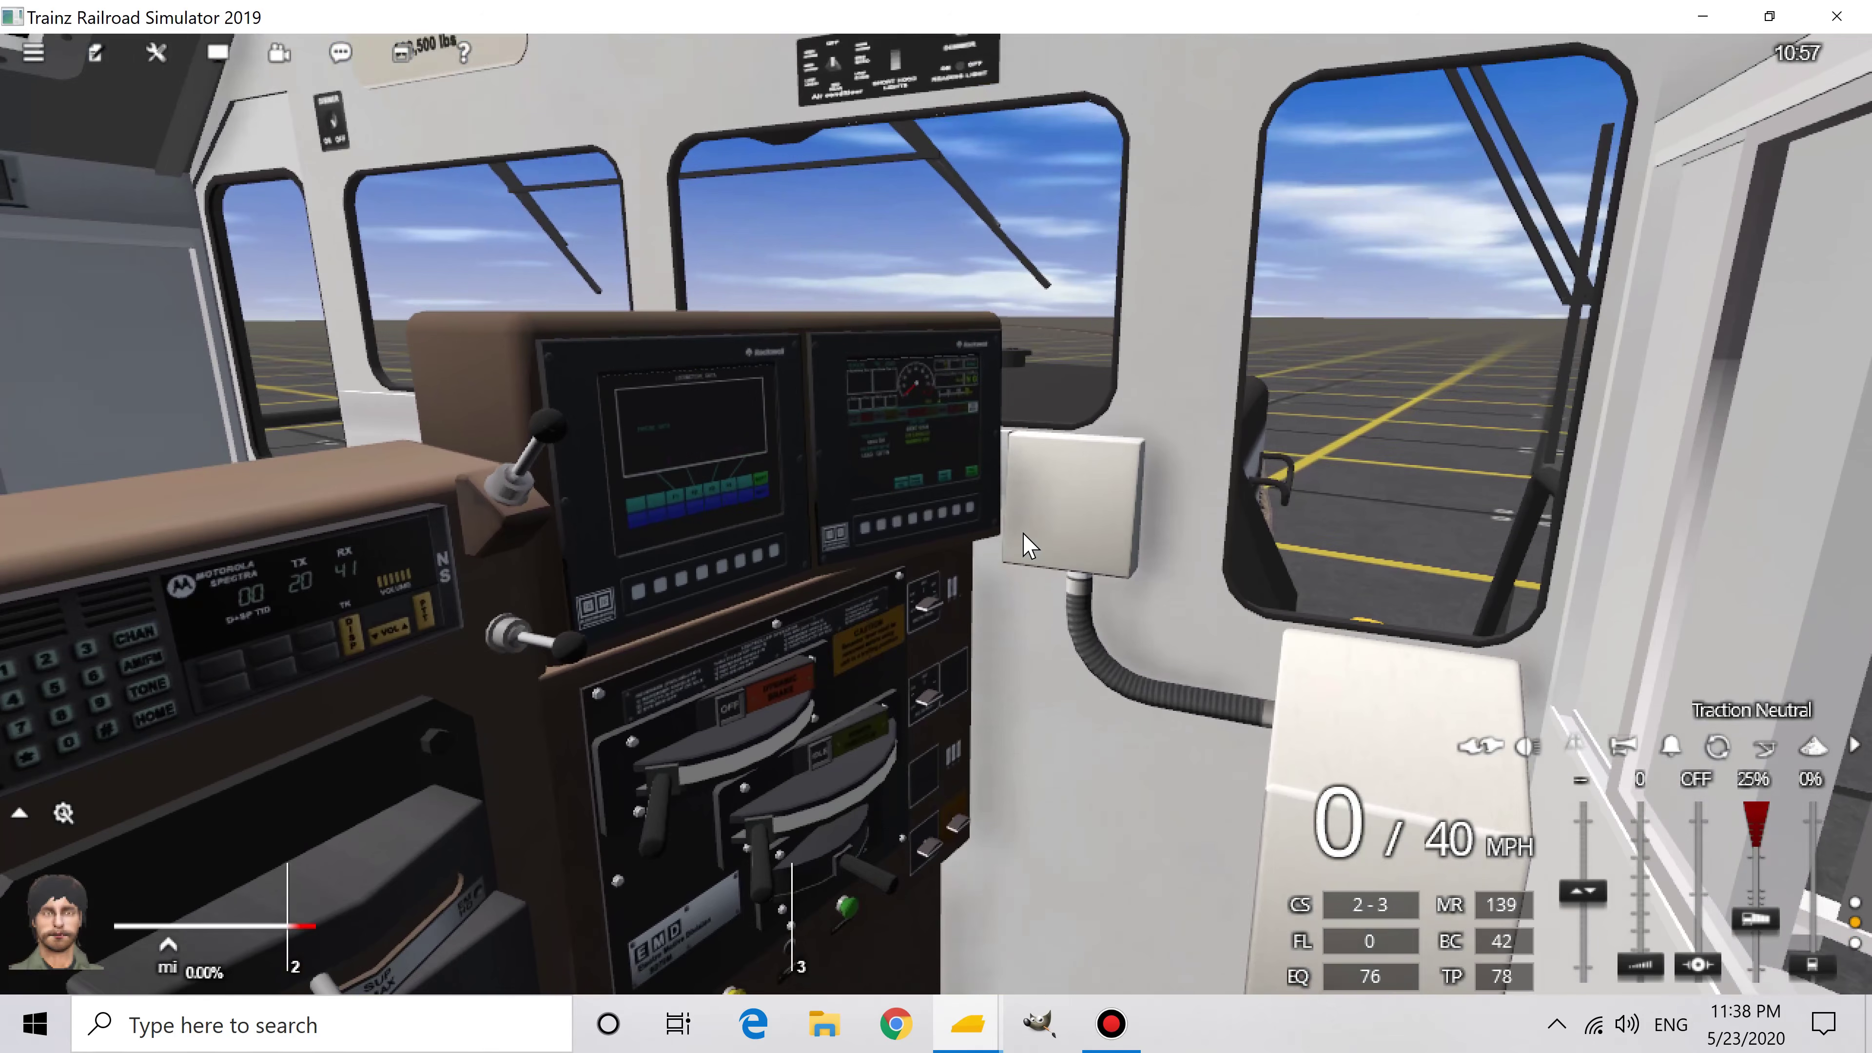
# Step: Look from the control stand across to the front corner window and the side door of the cab
pyautogui.press('Right')
pyautogui.press('Right')
pyautogui.press('Right')
pyautogui.press('Up')
pyautogui.press('Up')
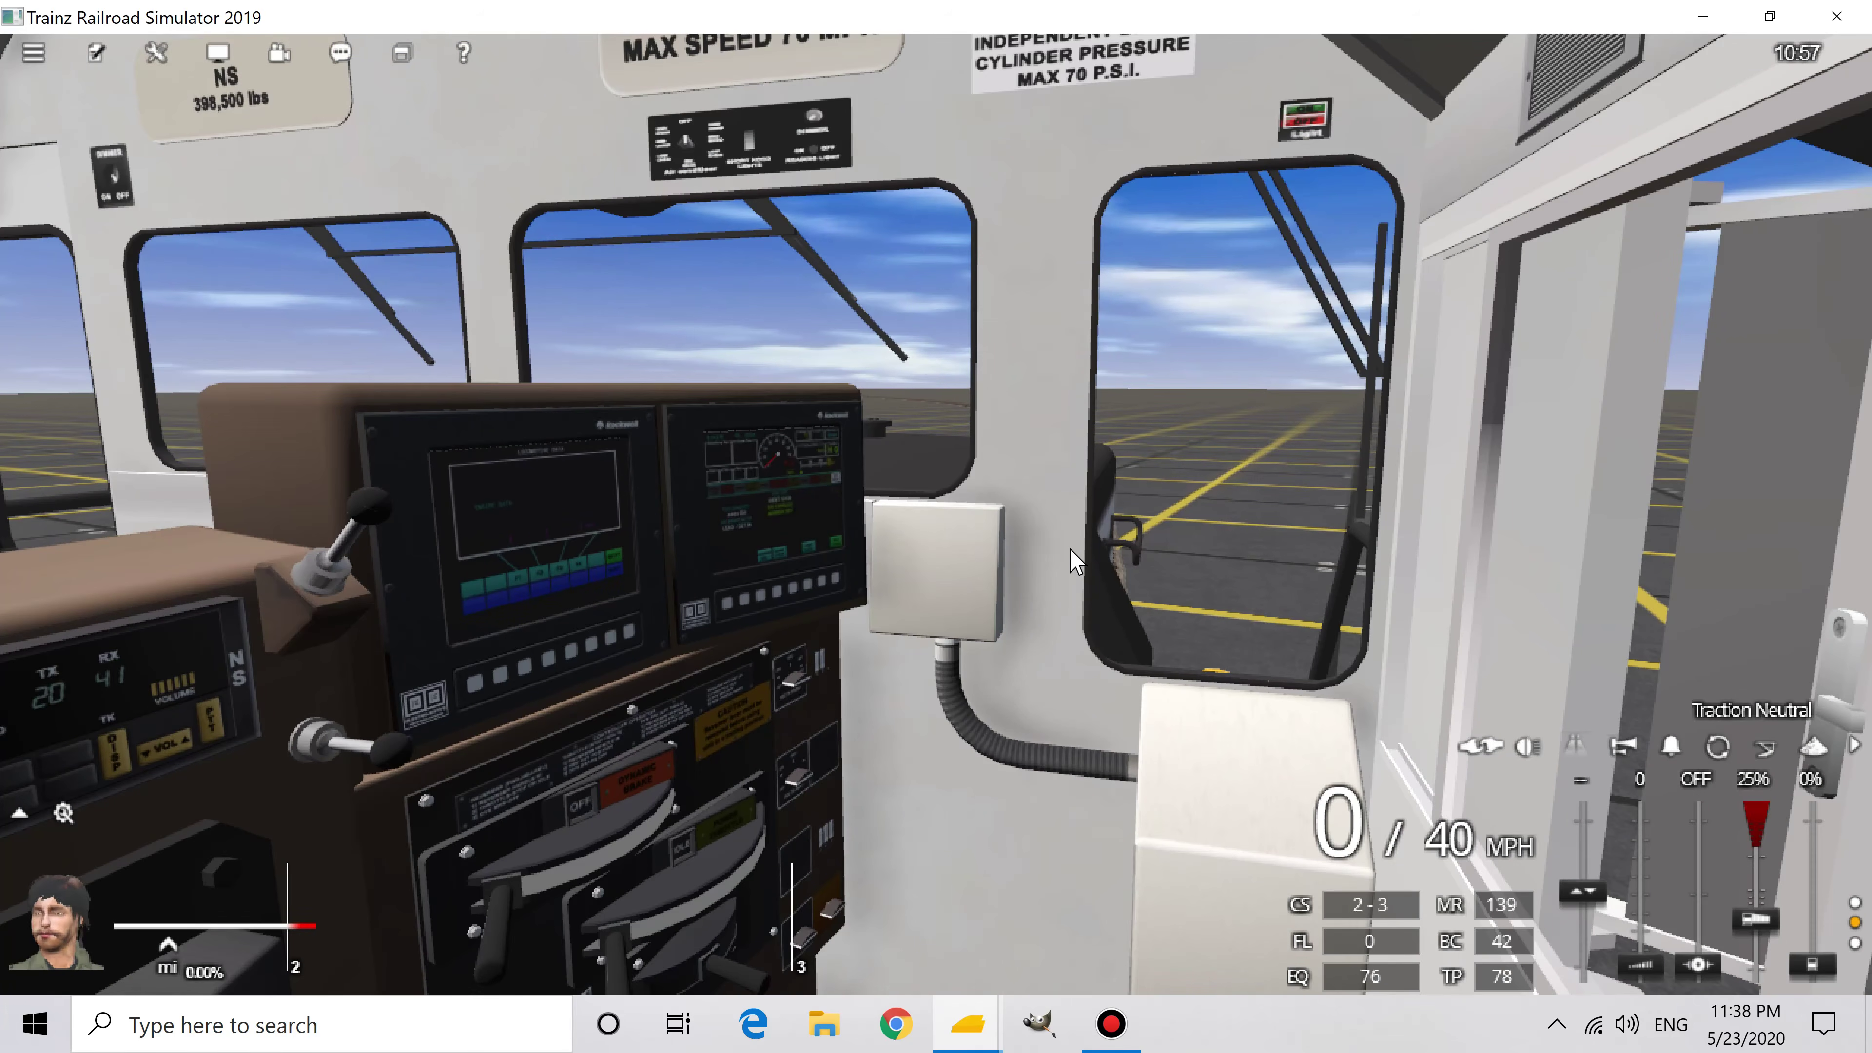
pyautogui.press('Right')
pyautogui.press('Right')
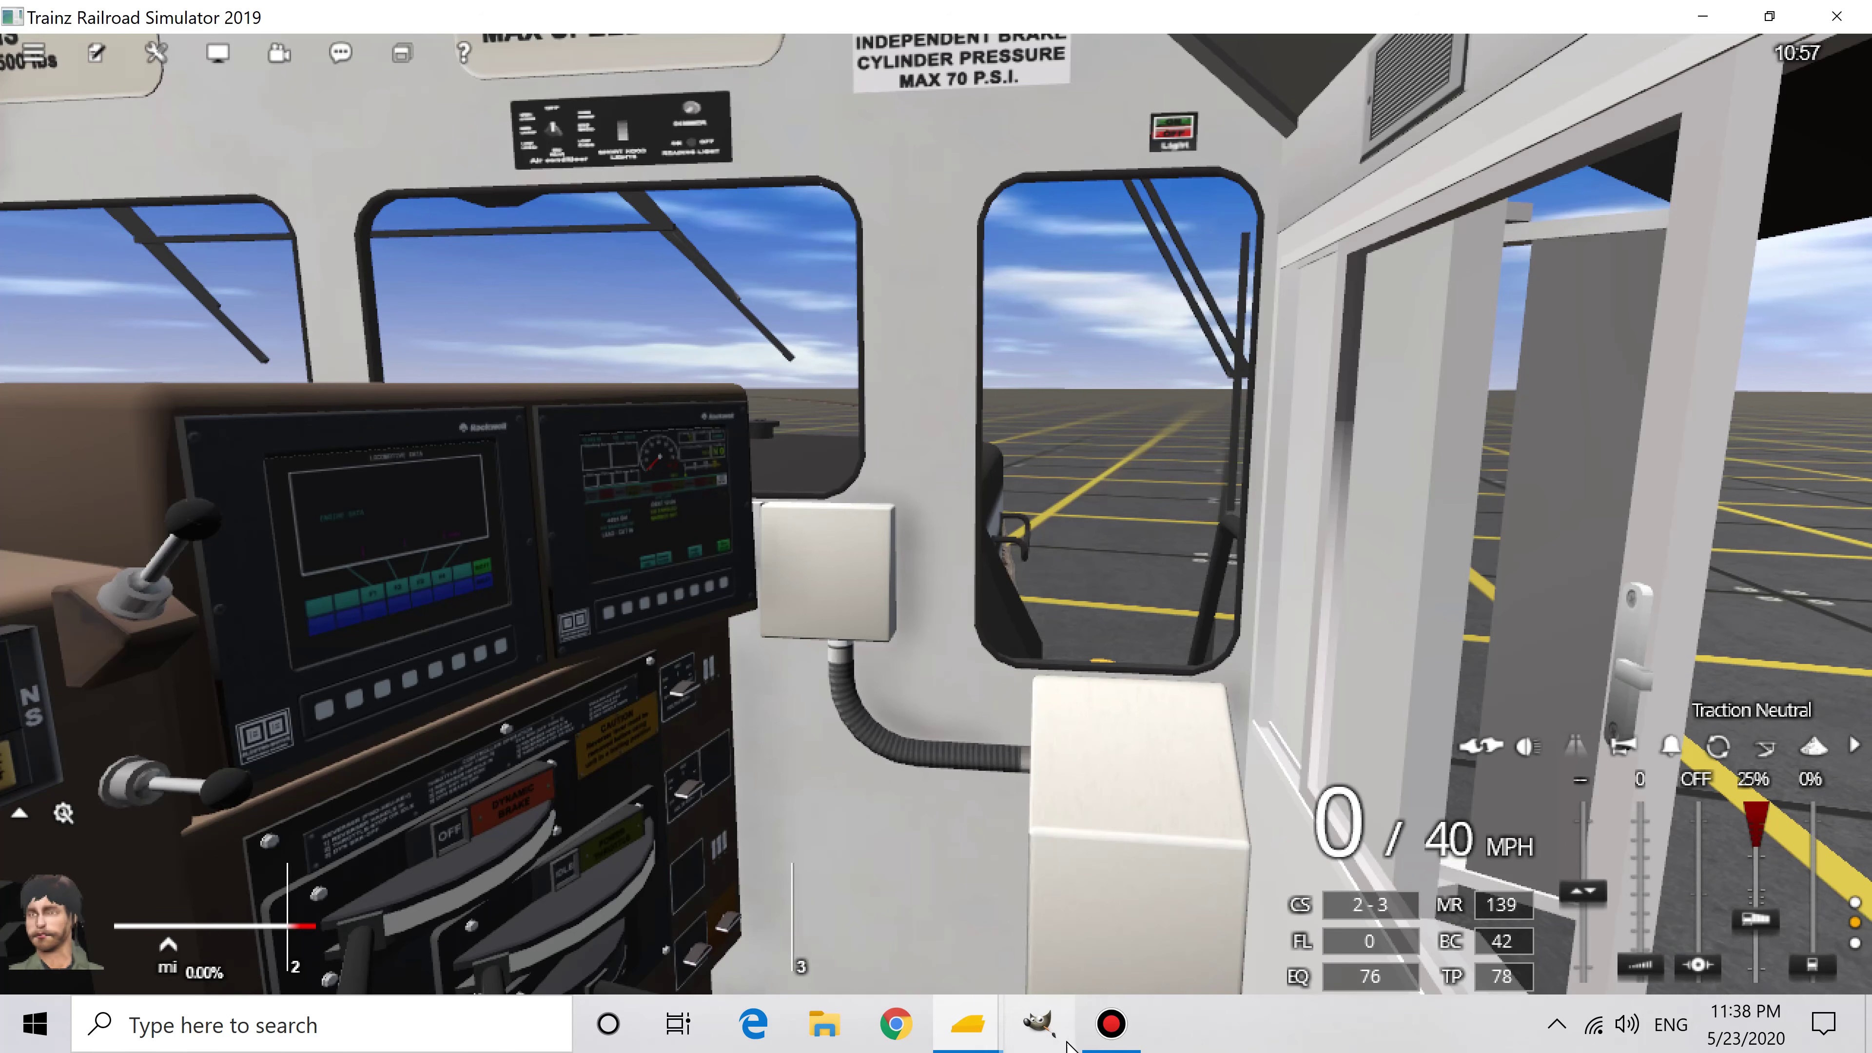
# Step: Close the Trainz driving session window and confirm quitting
pyautogui.moveTo(1094, 1027)
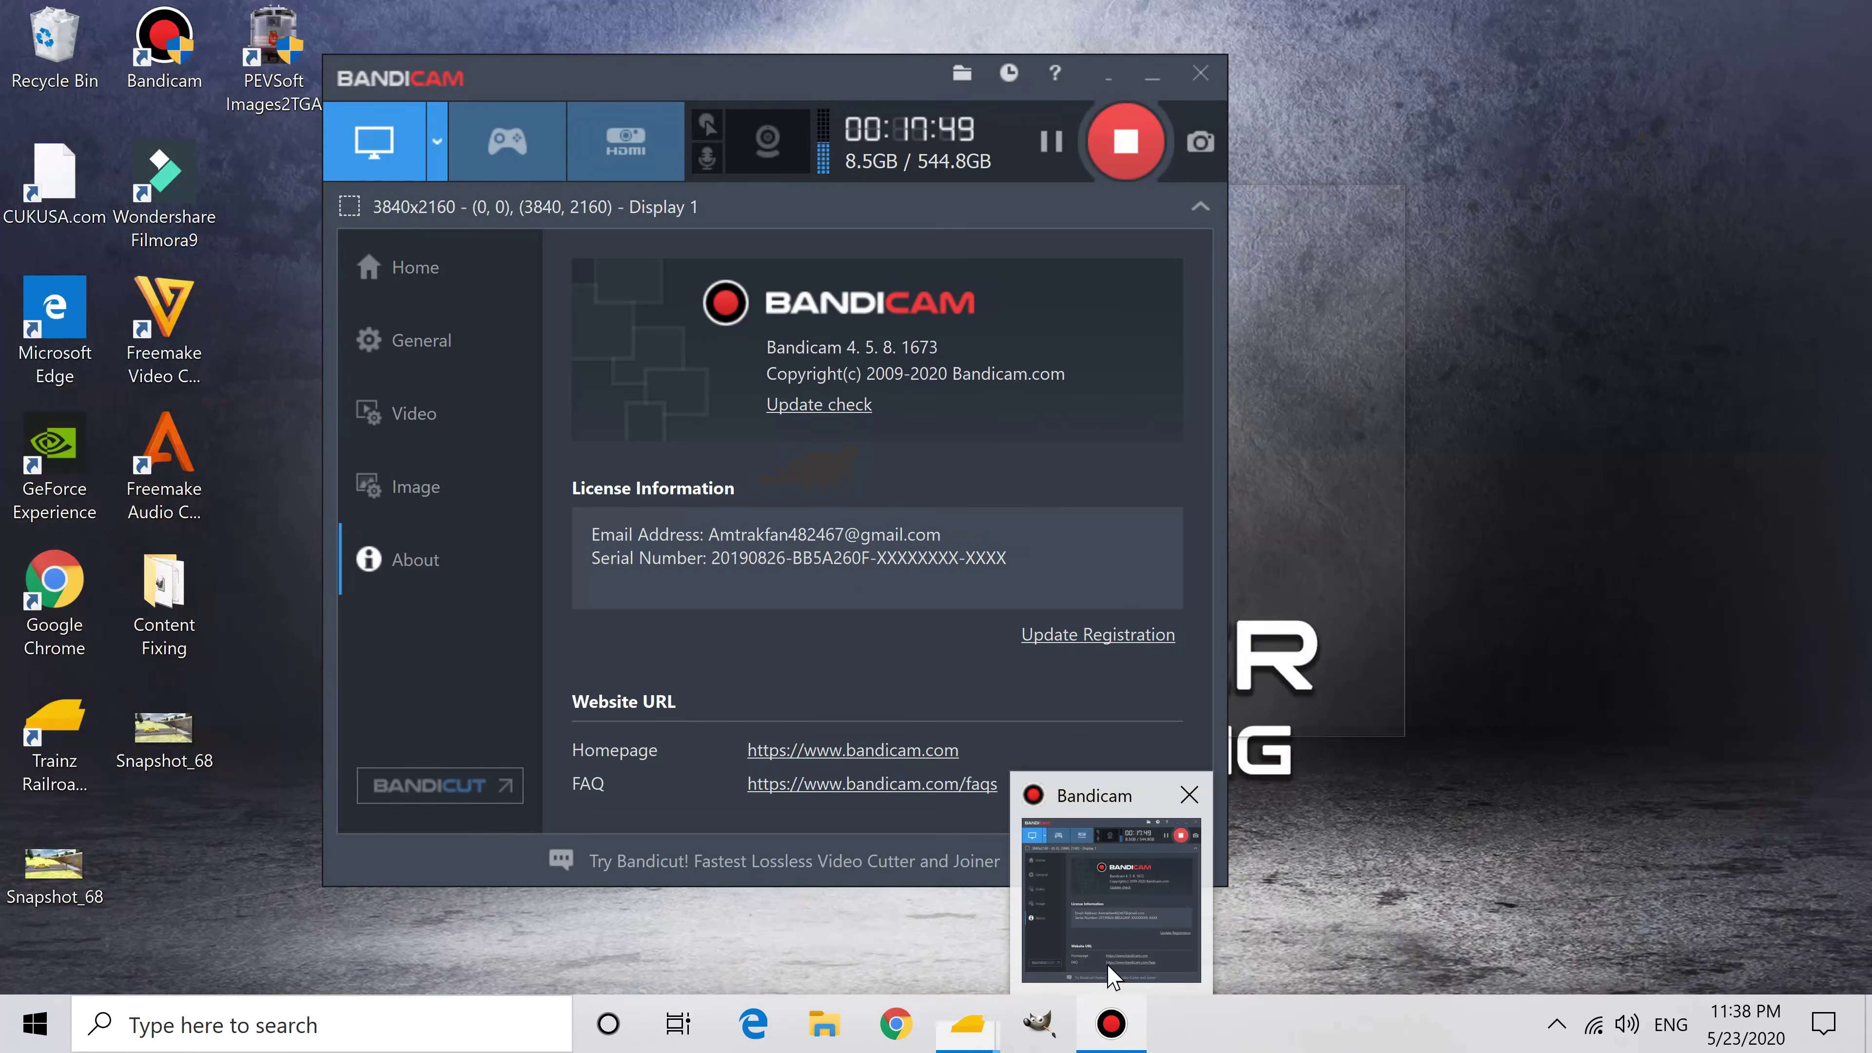
pyautogui.click(1109, 975)
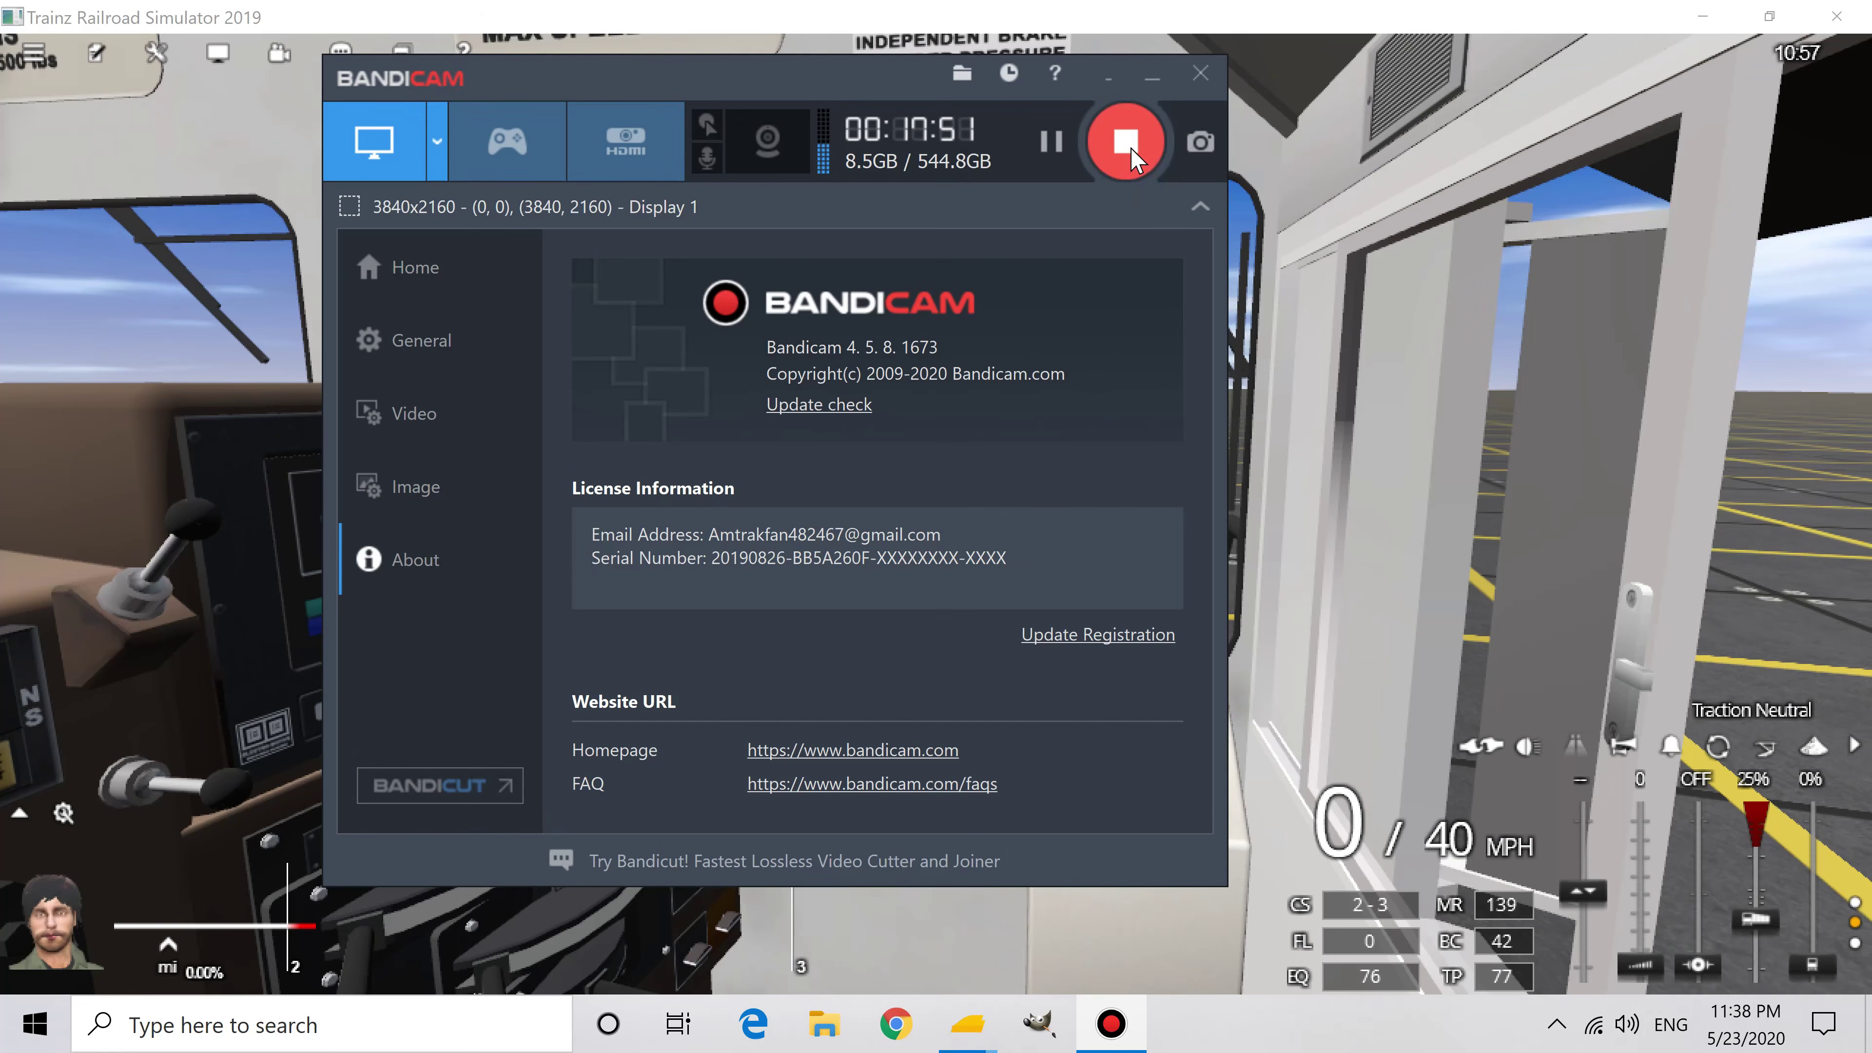
pyautogui.click(1865, 7)
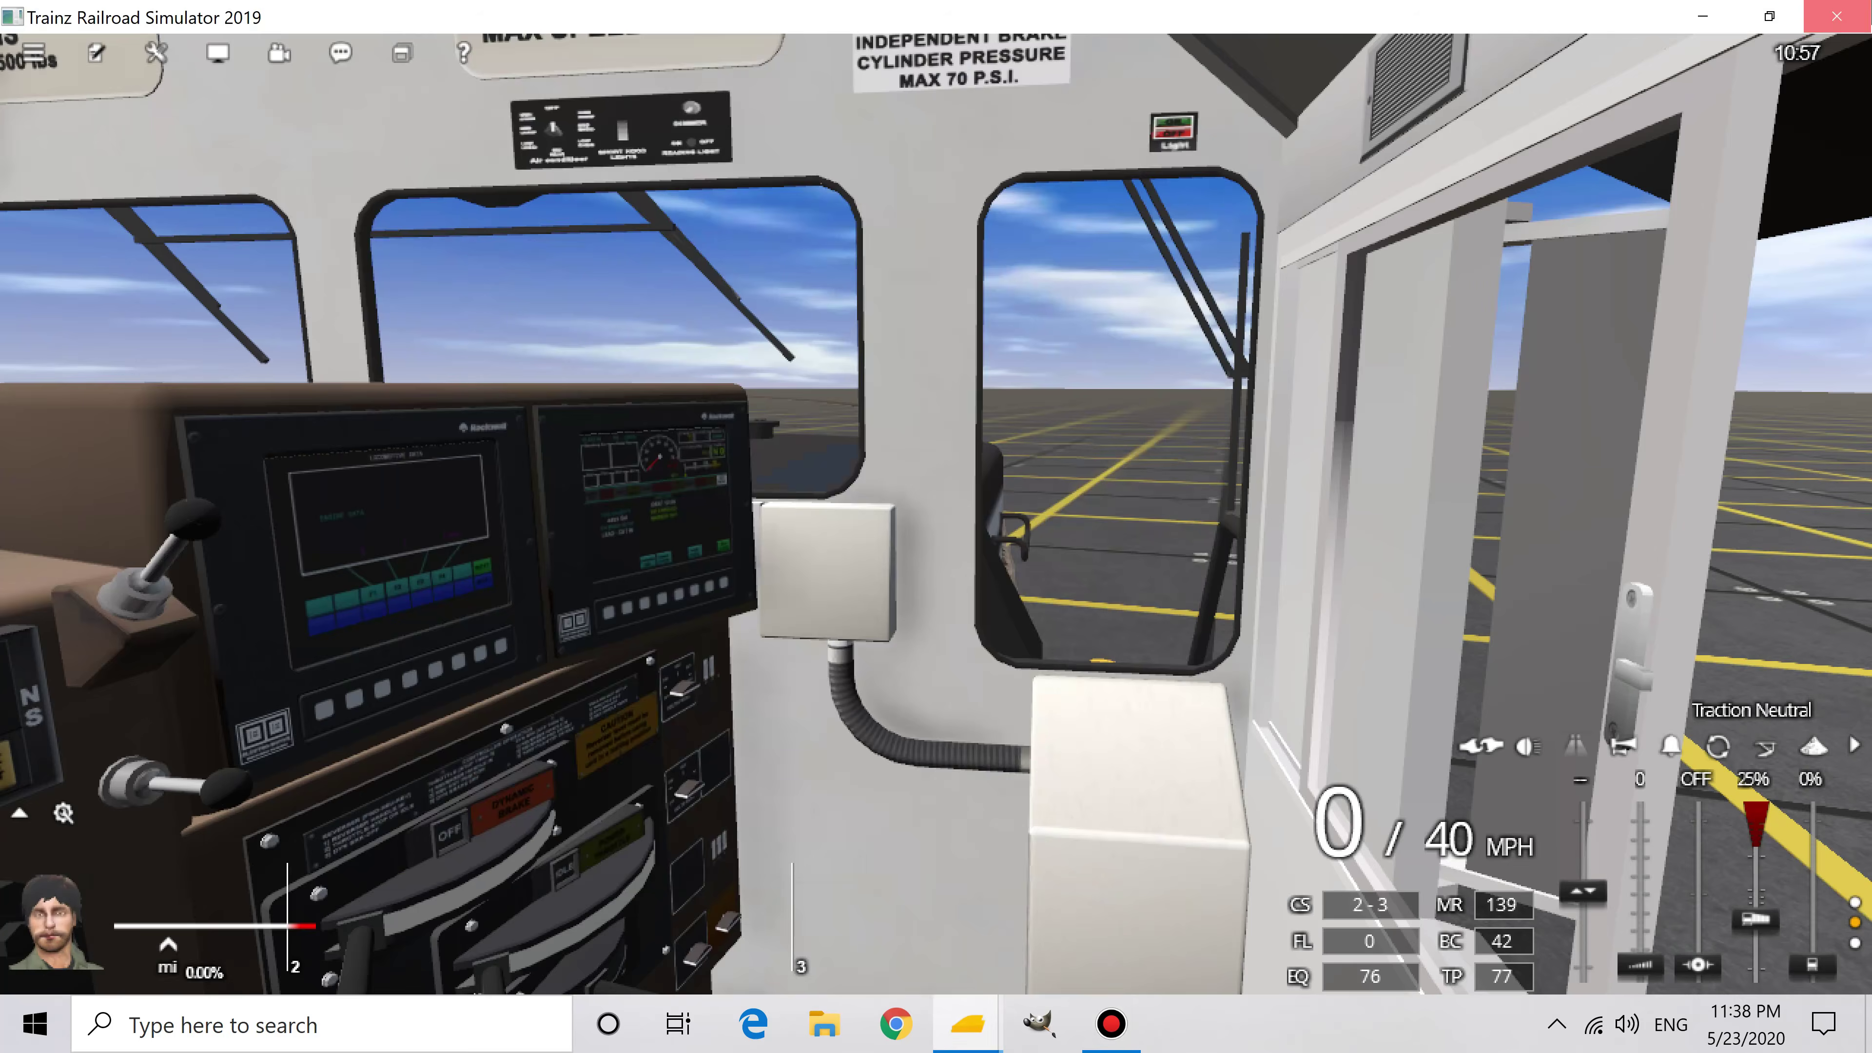
pyautogui.click(690, 577)
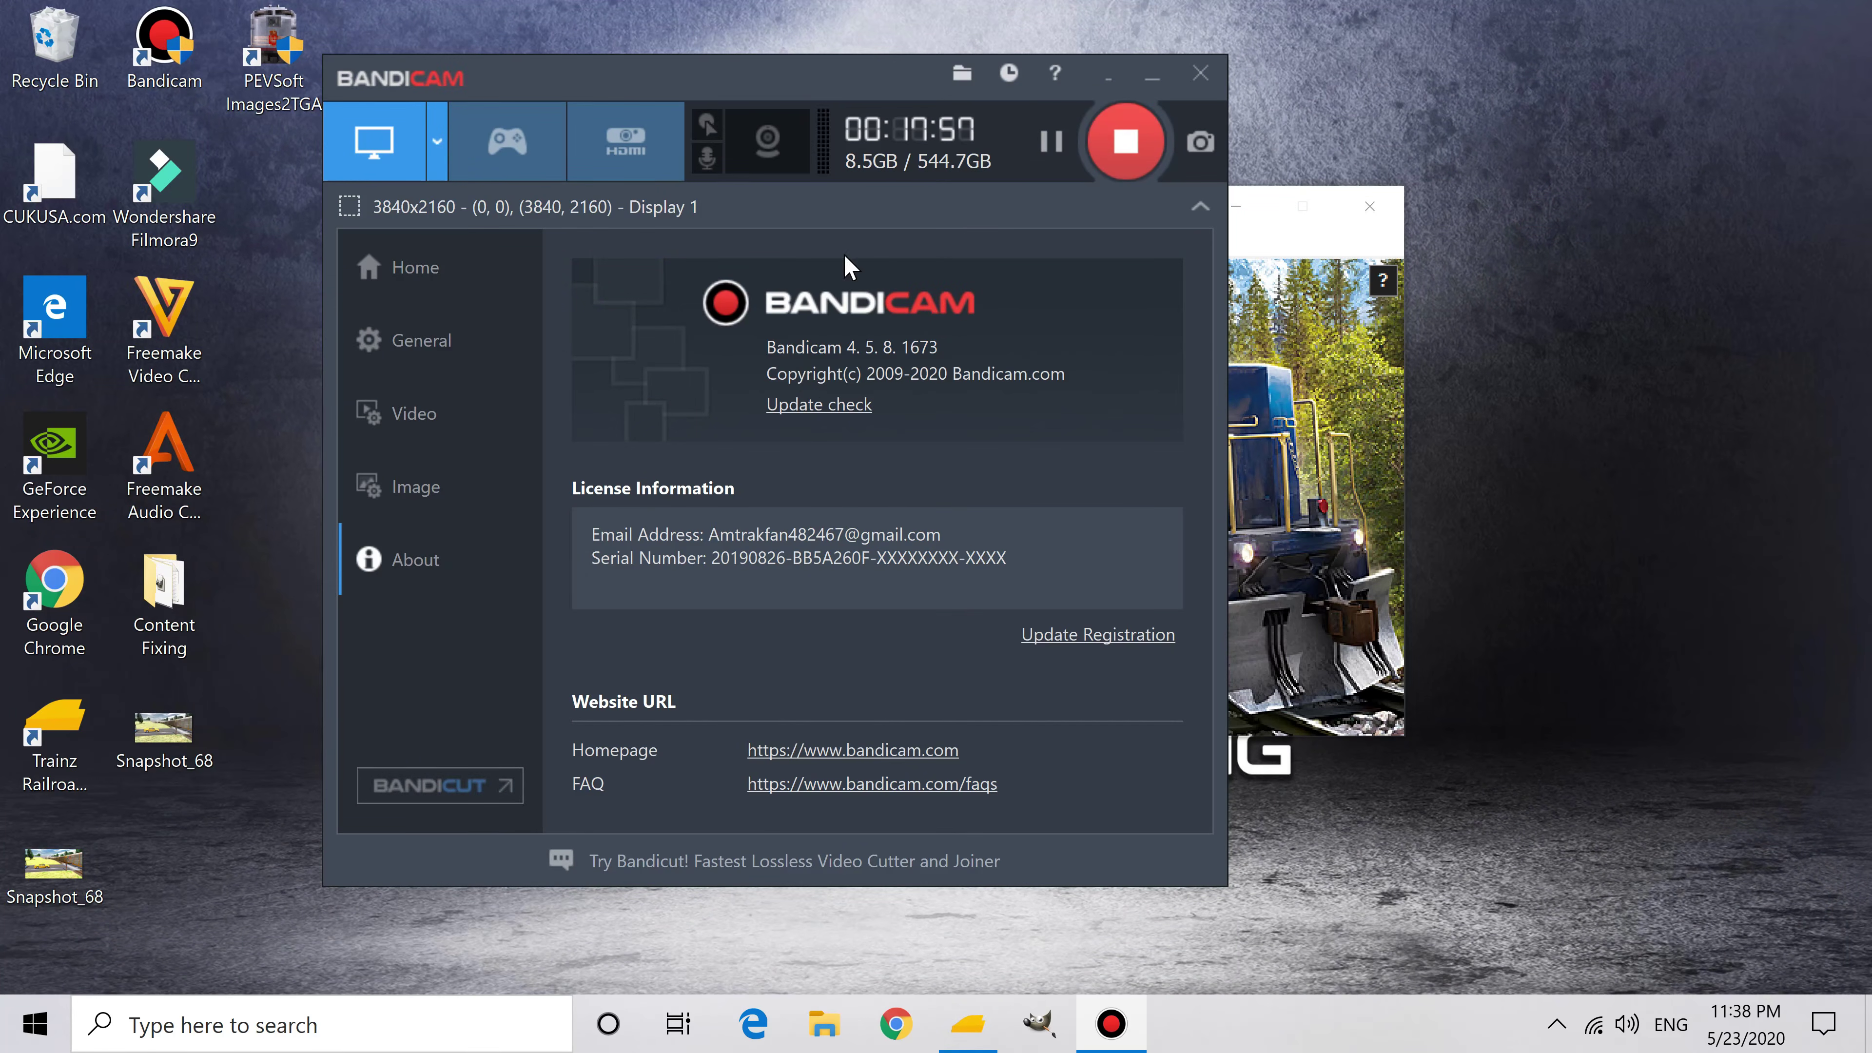
# Step: Switch to Chrome and open the bookmarked "downloads | slendersreskinz" page in a new tab
pyautogui.click(903, 1023)
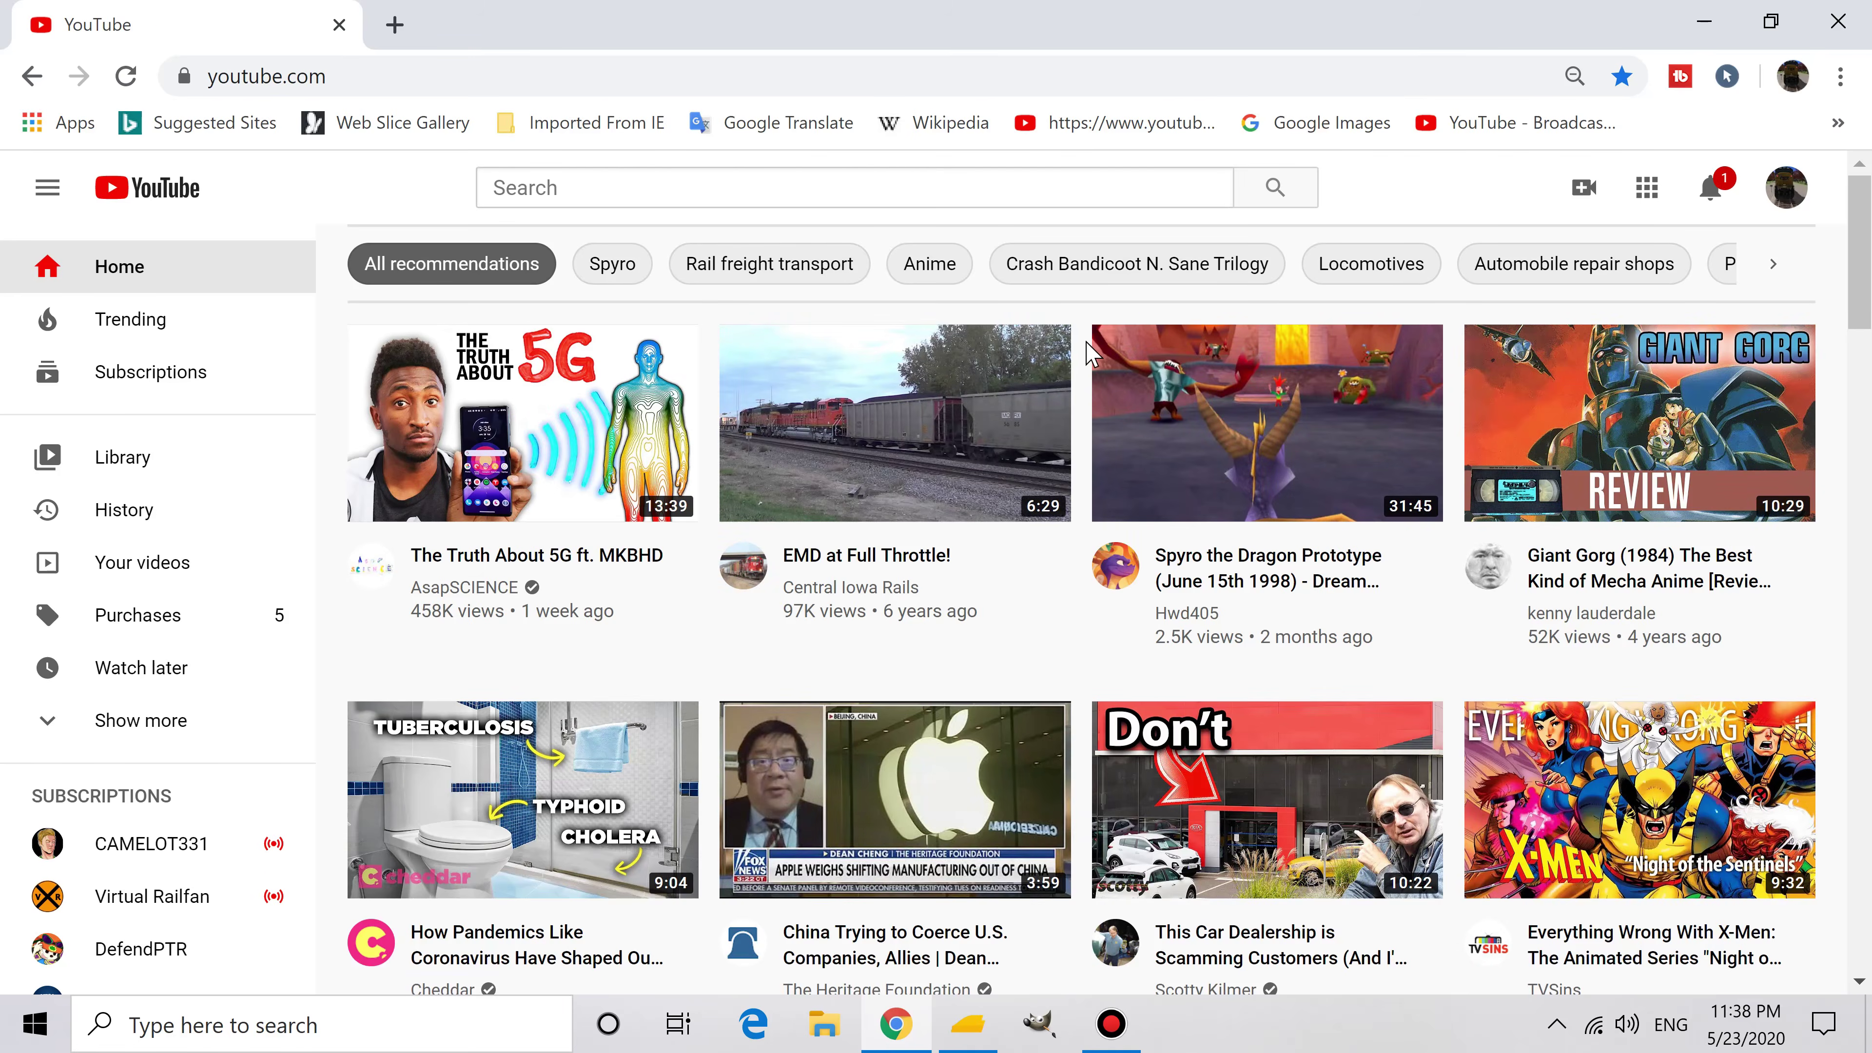
pyautogui.click(391, 7)
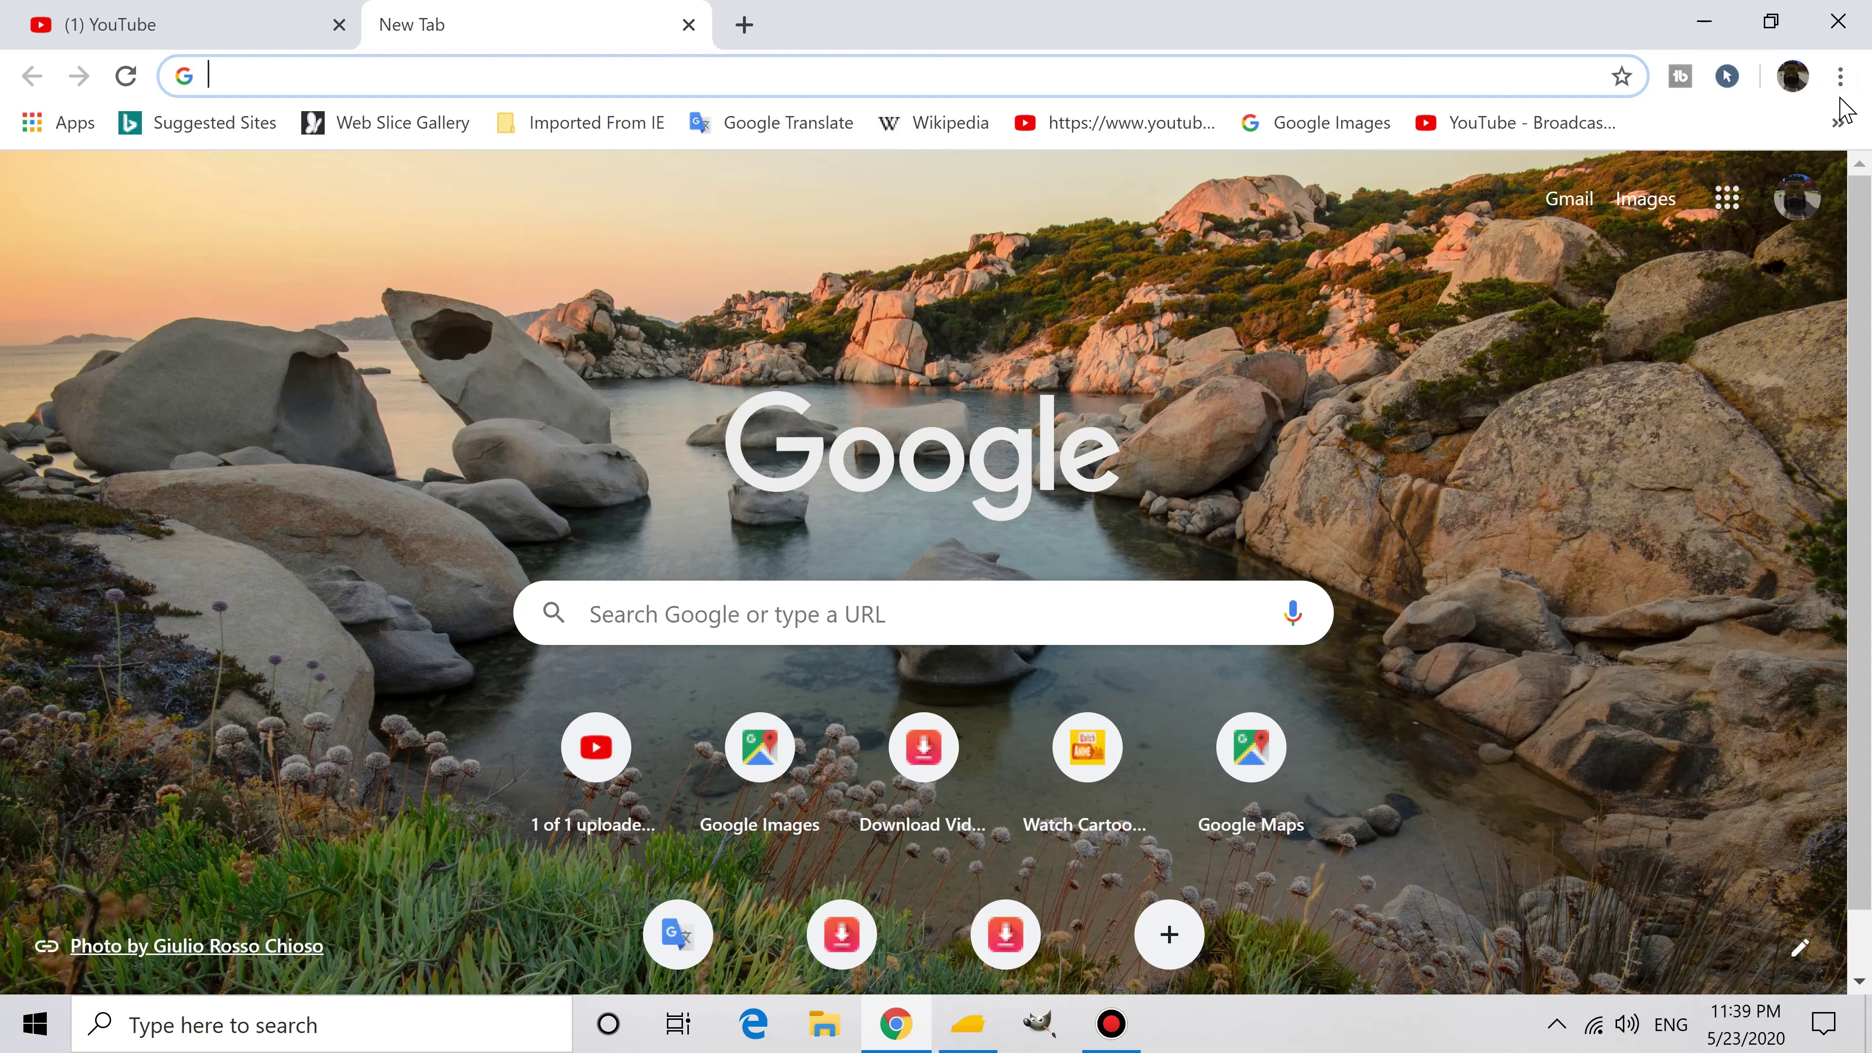
pyautogui.click(1838, 123)
pyautogui.scroll(-10, 1541, 406)
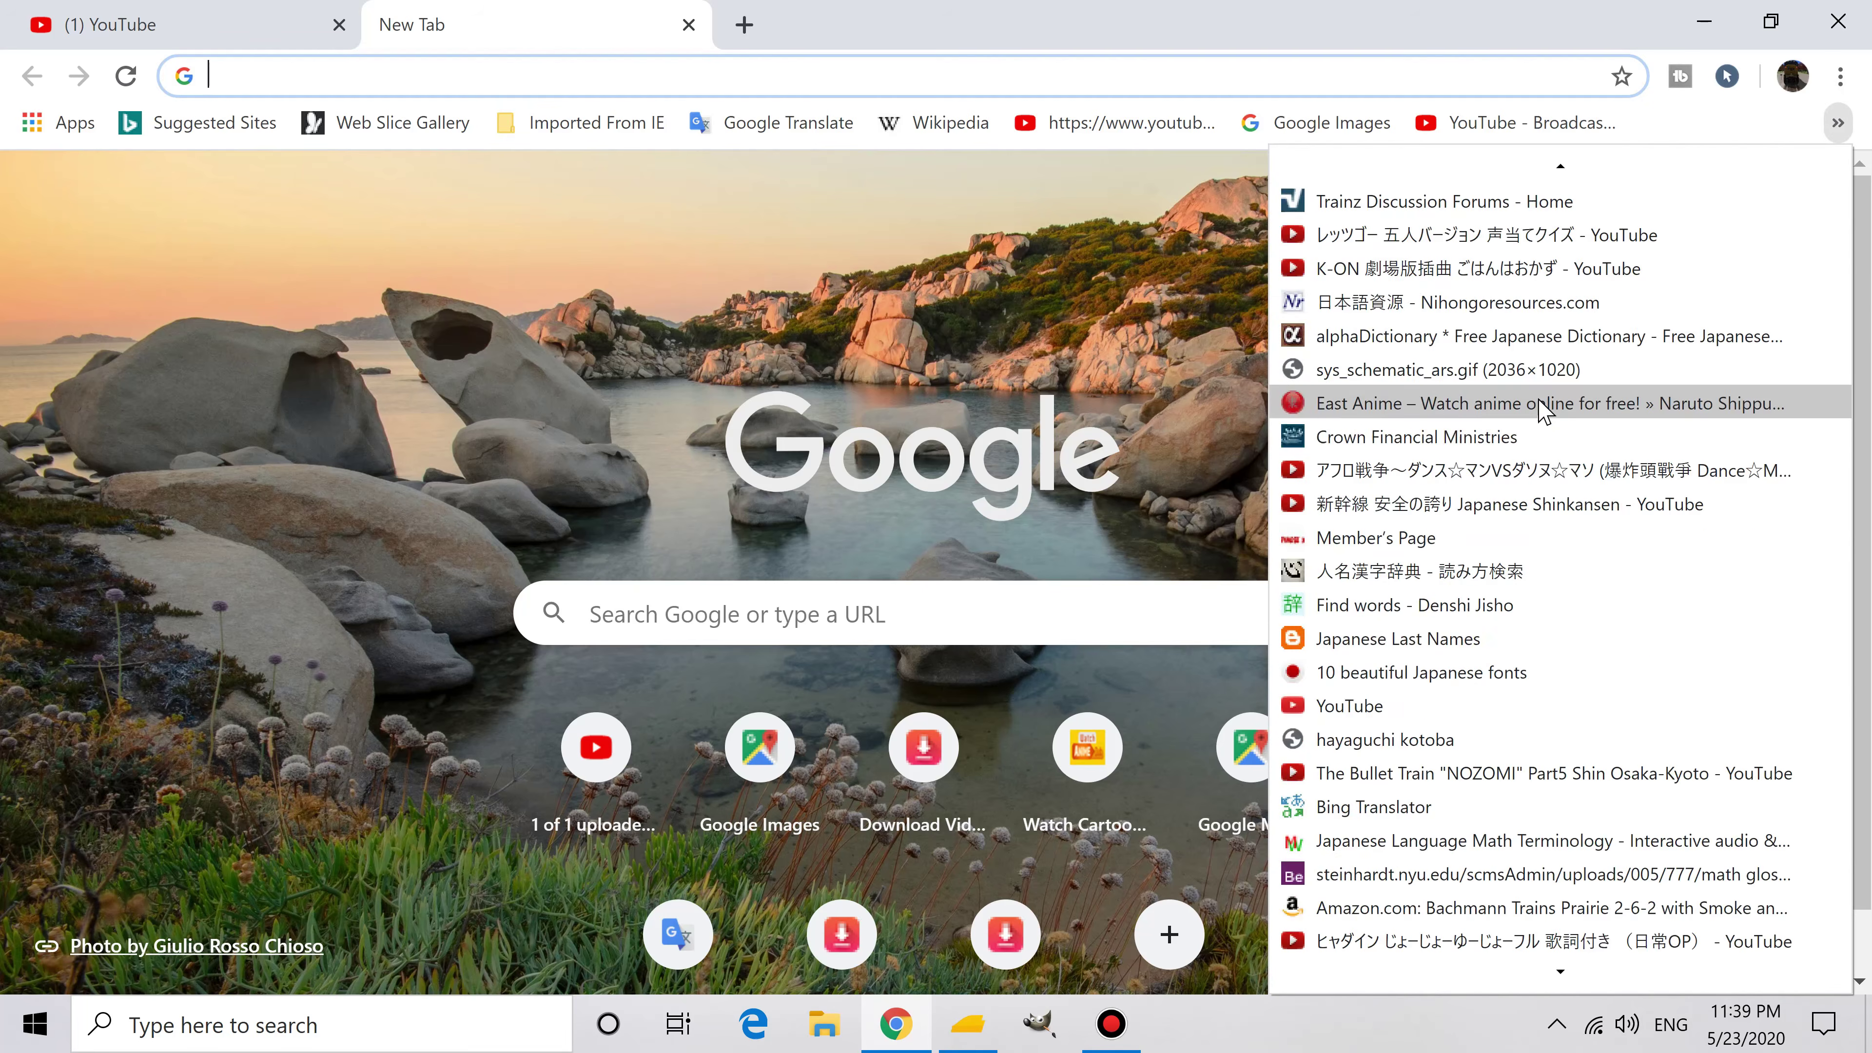
pyautogui.scroll(-20, 1334, 922)
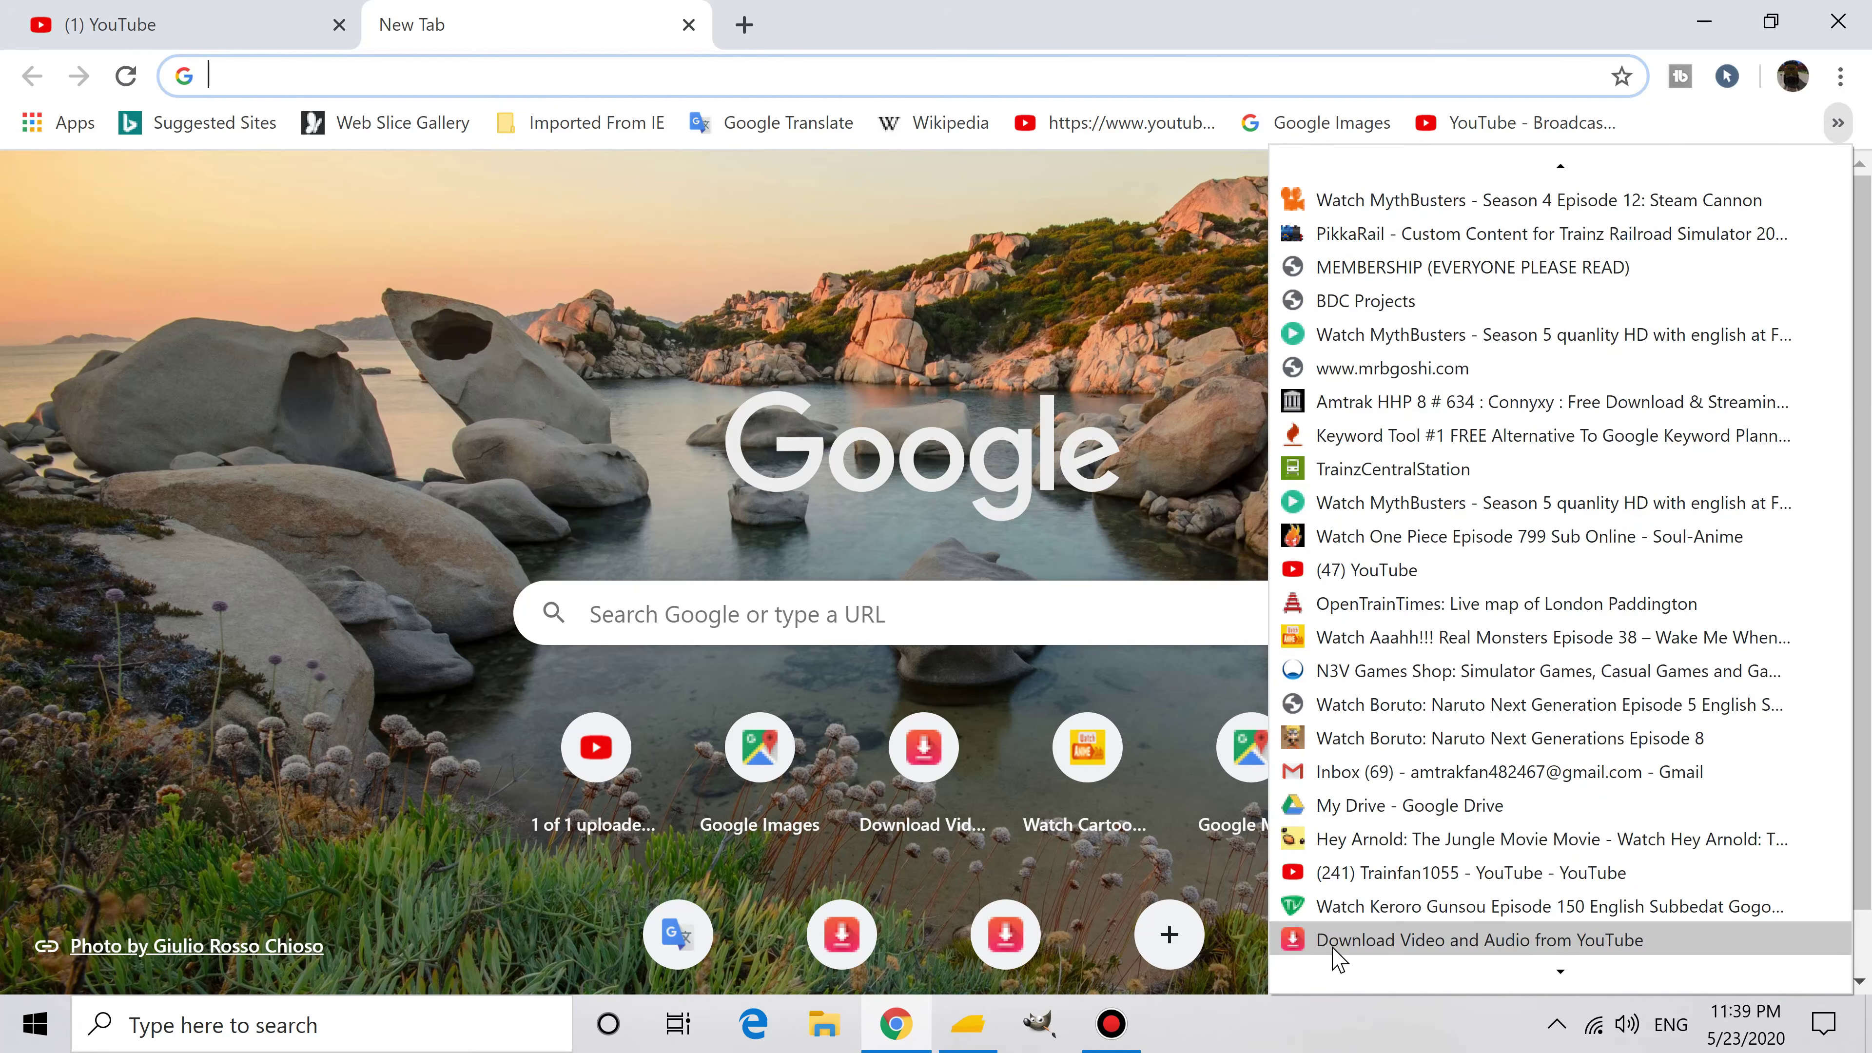
pyautogui.scroll(-15, 1349, 927)
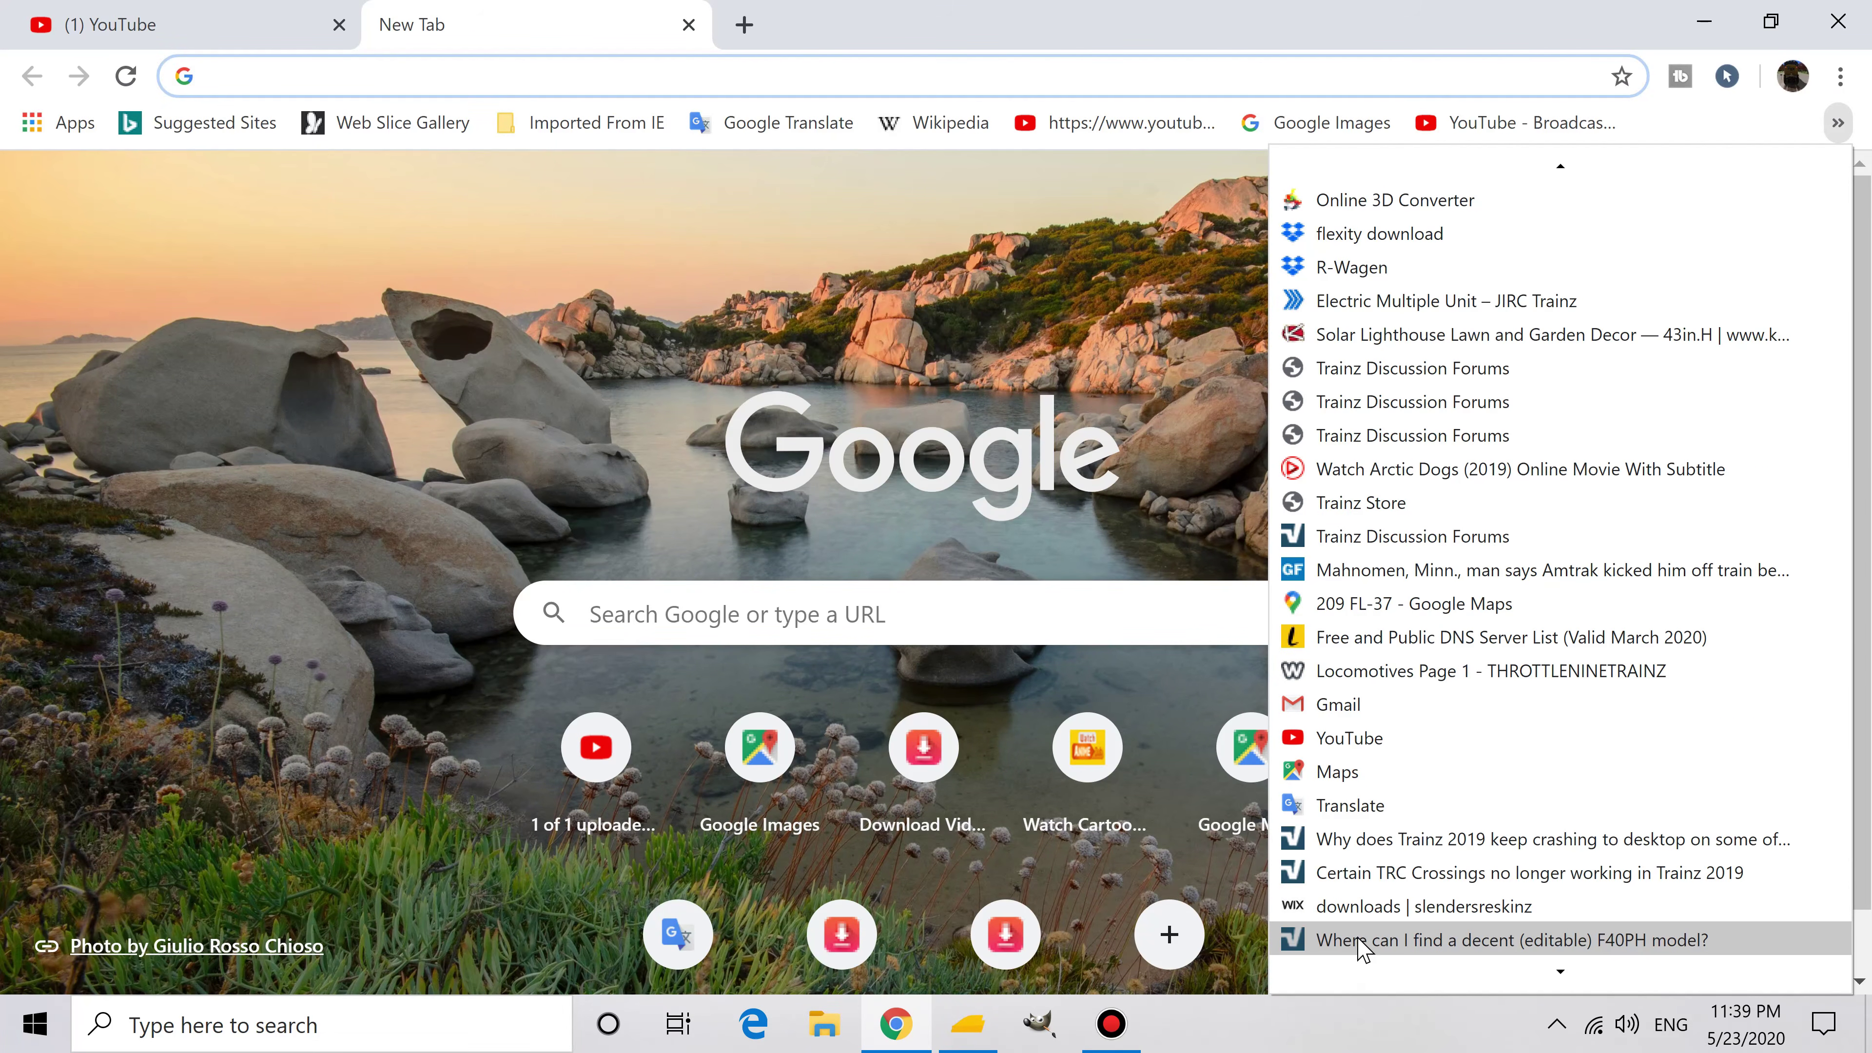
pyautogui.click(1369, 913)
# Step: Browse down the slendersreskinz downloads page through the posted MARC and Amtrak locomotive and rolling stock packs
pyautogui.scroll(-5, 815, 577)
pyautogui.scroll(-10, 845, 610)
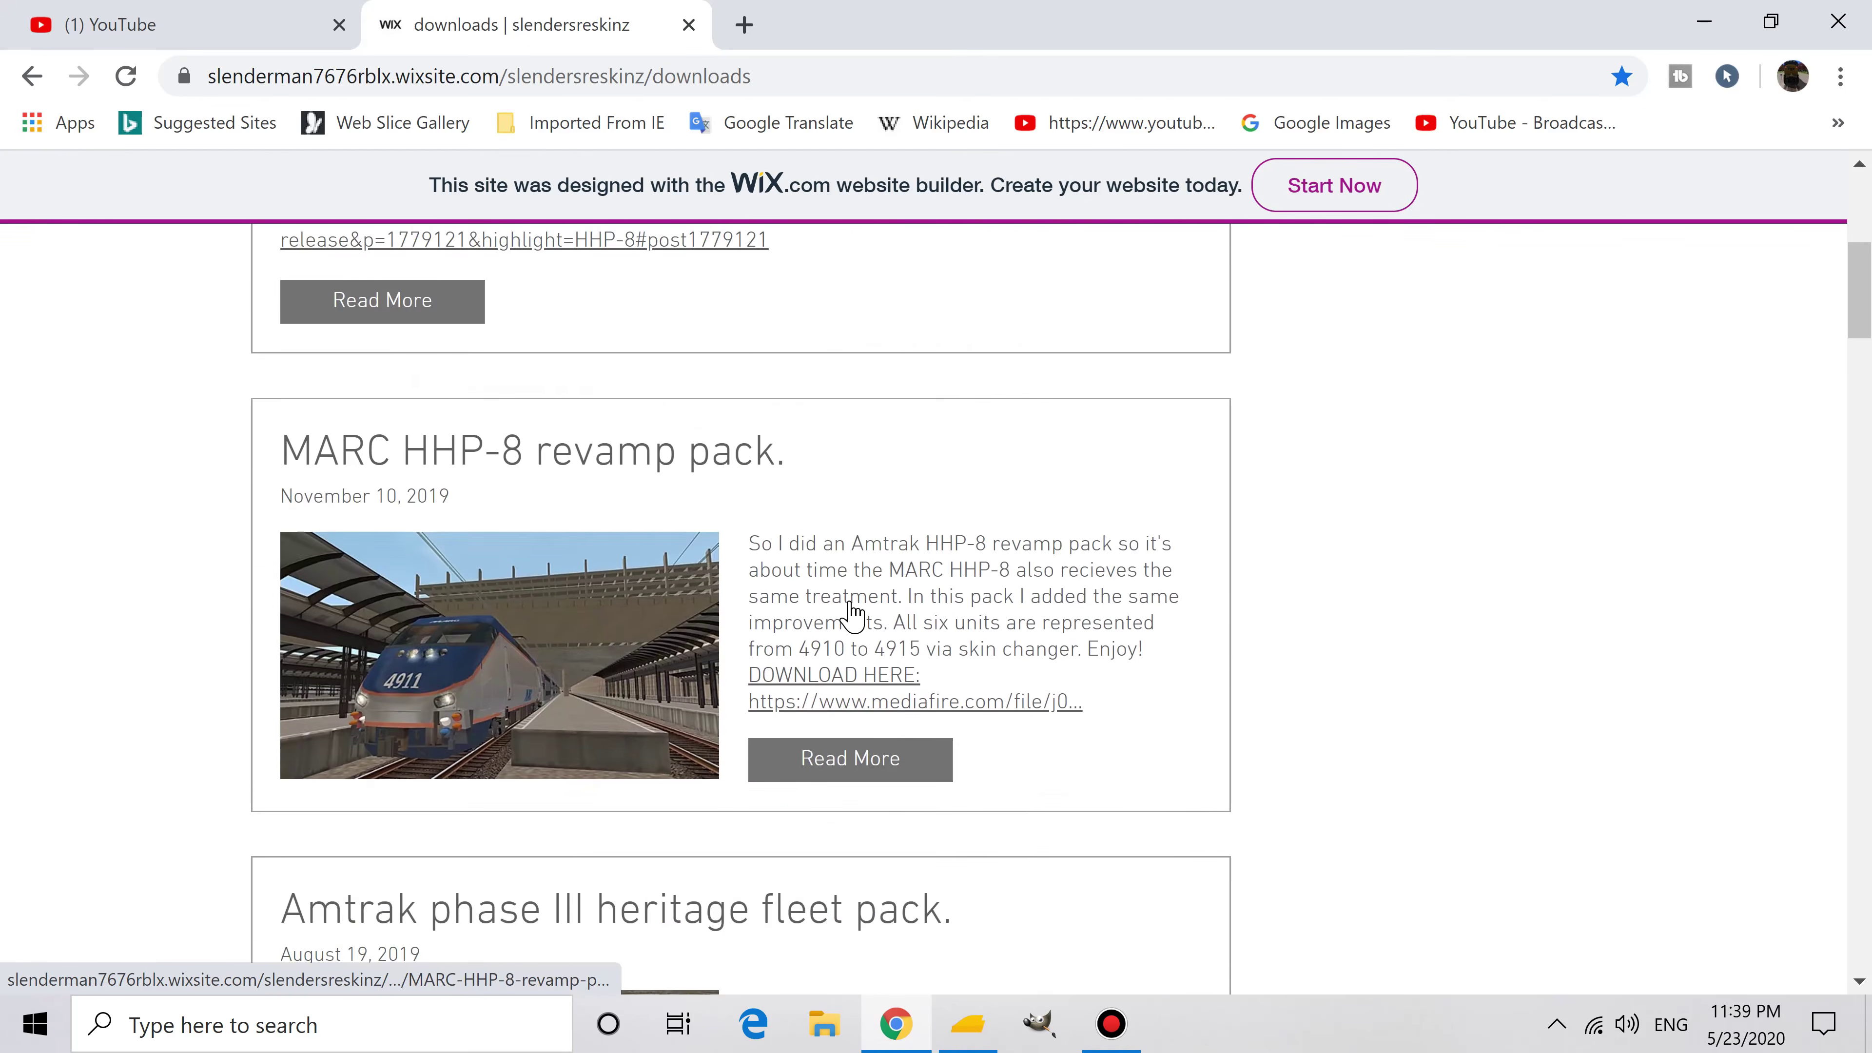
pyautogui.scroll(-12, 845, 612)
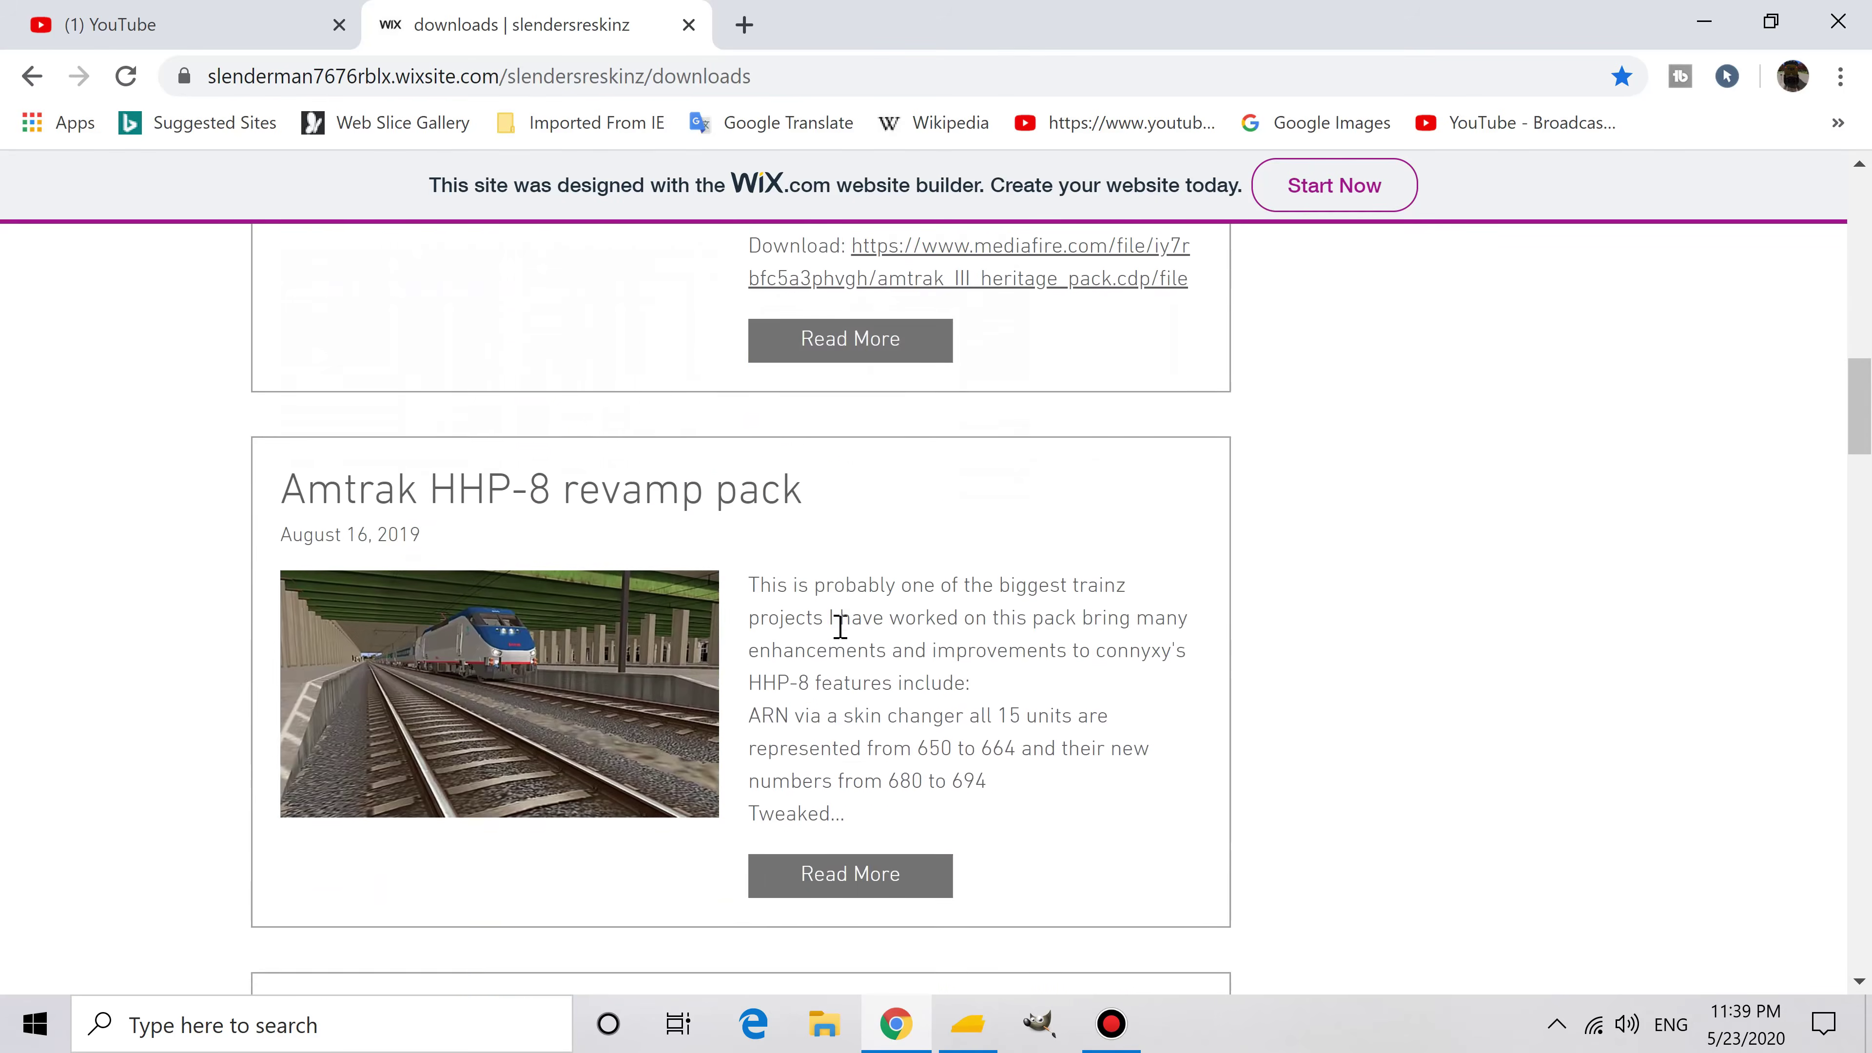
pyautogui.scroll(-4, 835, 651)
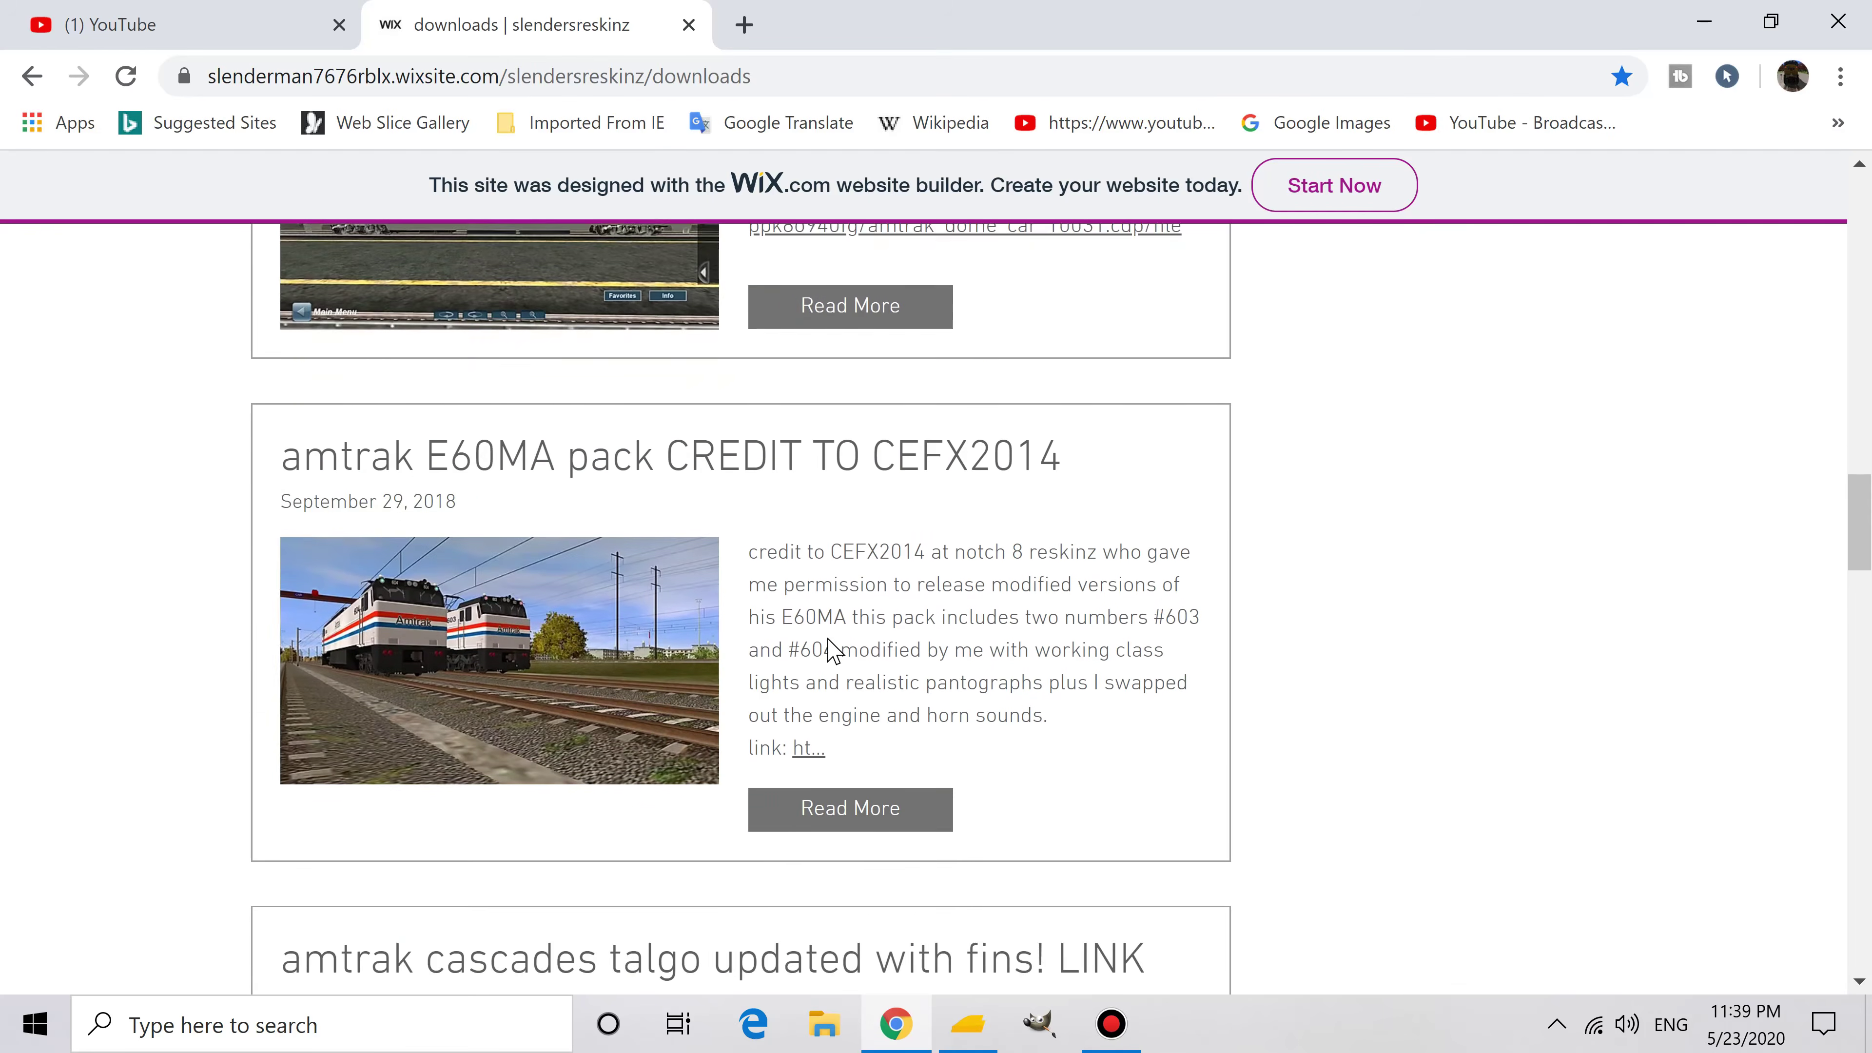